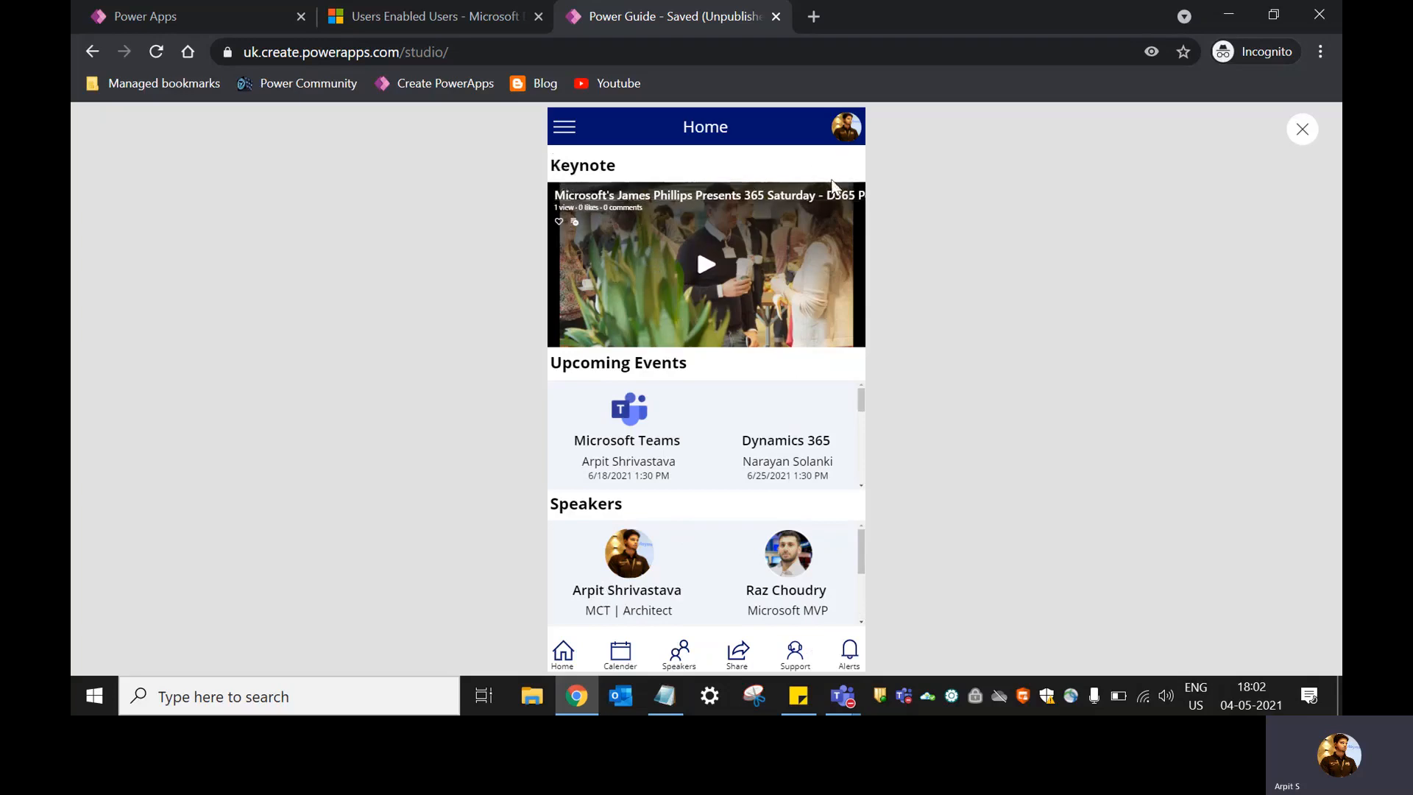
Play and pause the keynote video in the app preview, and skip ahead through it to 0:27.
click(714, 272)
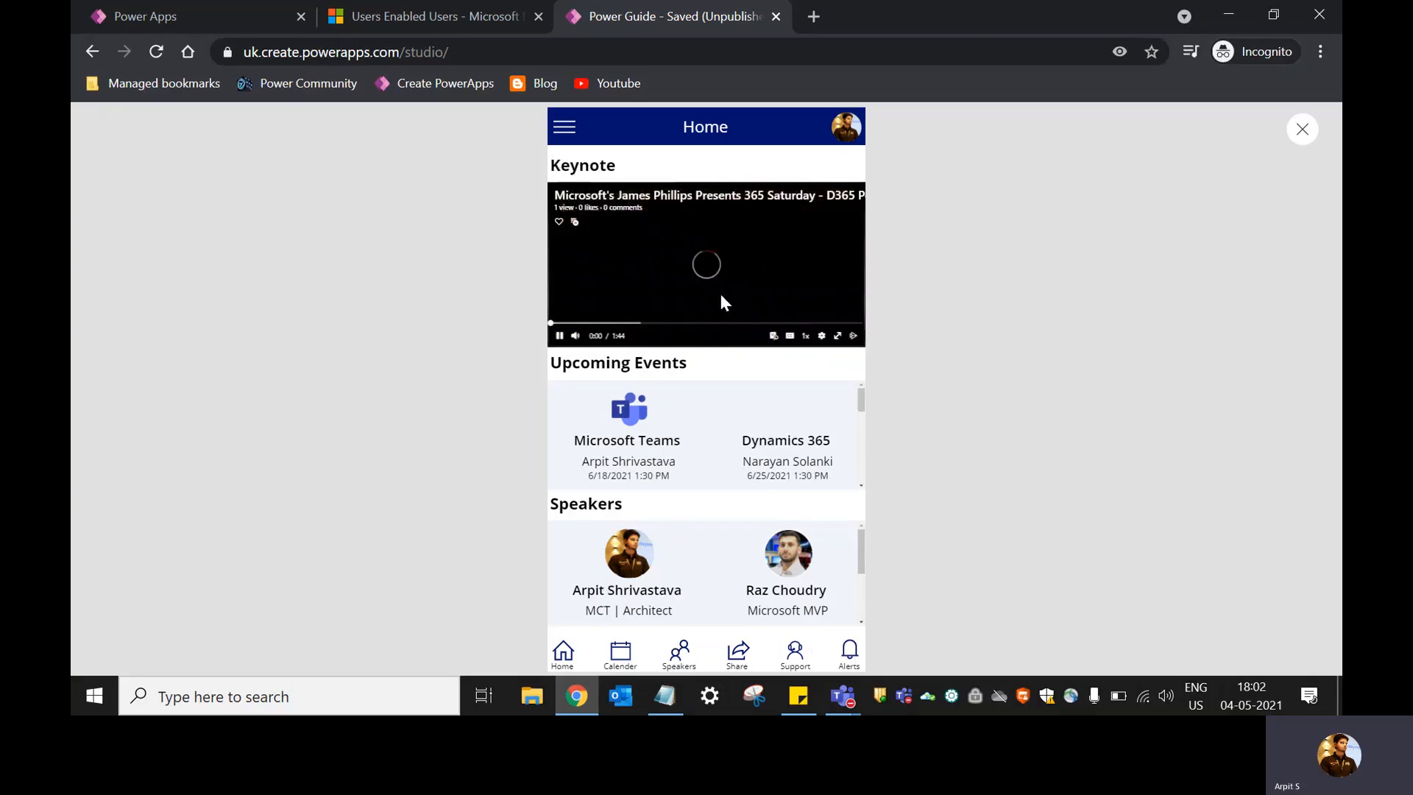
click(560, 336)
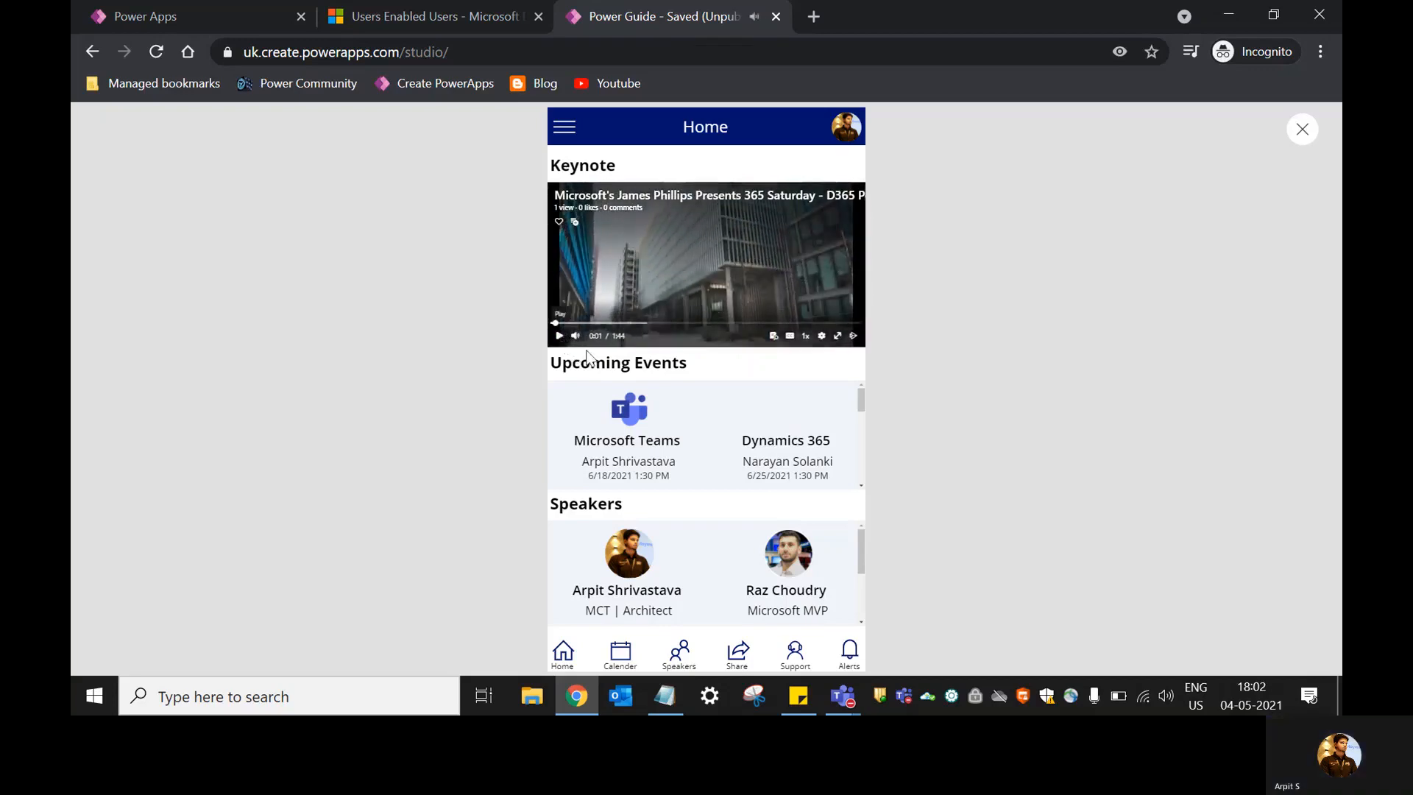
click(567, 324)
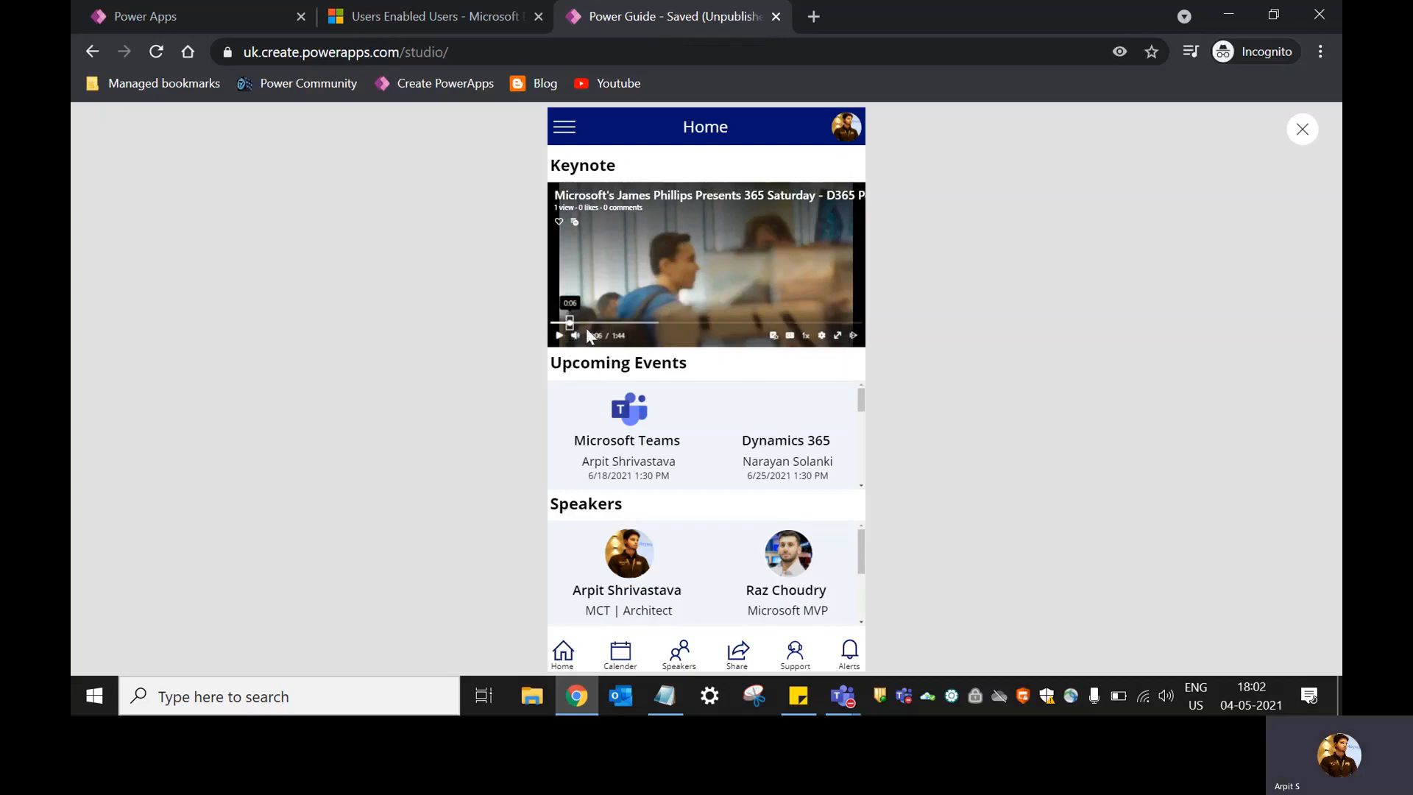
click(586, 324)
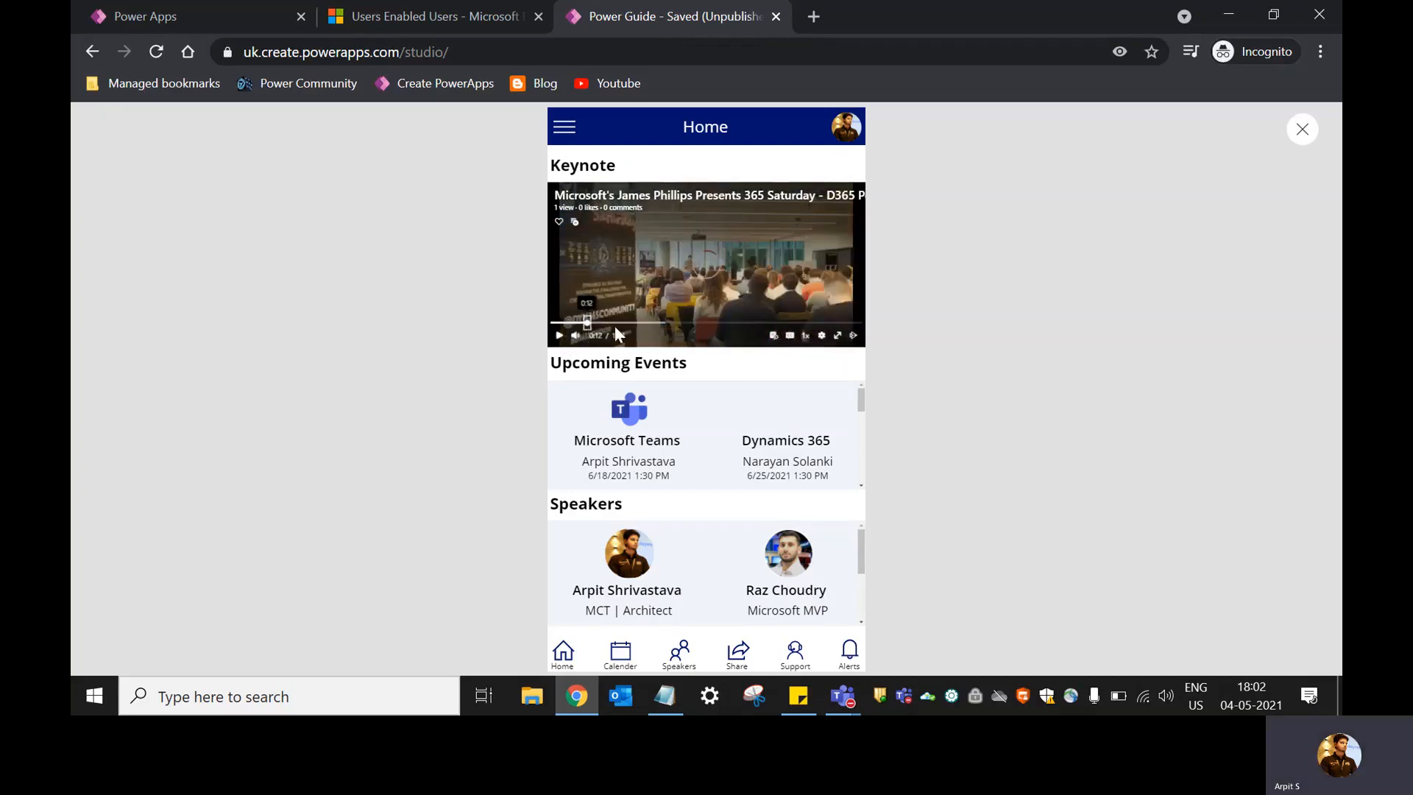
click(634, 323)
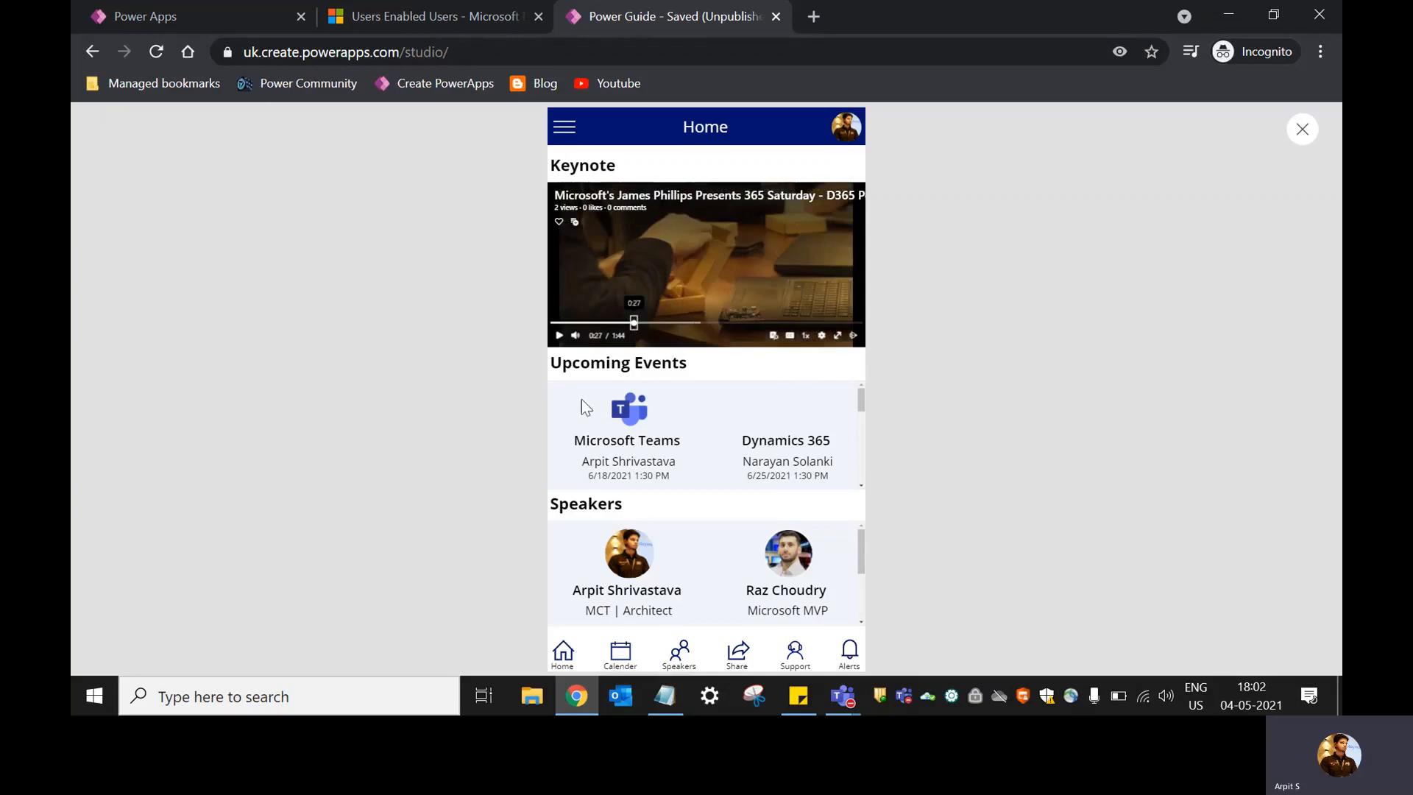
Browse the Upcoming Events and Speakers galleries, and exit the app preview.
mouse_move(863, 400)
mouse_down()
mouse_move(865, 484)
mouse_move(855, 381)
mouse_up()
mouse_move(859, 536)
mouse_down()
mouse_move(868, 599)
mouse_move(858, 519)
mouse_up()
key(Escape)
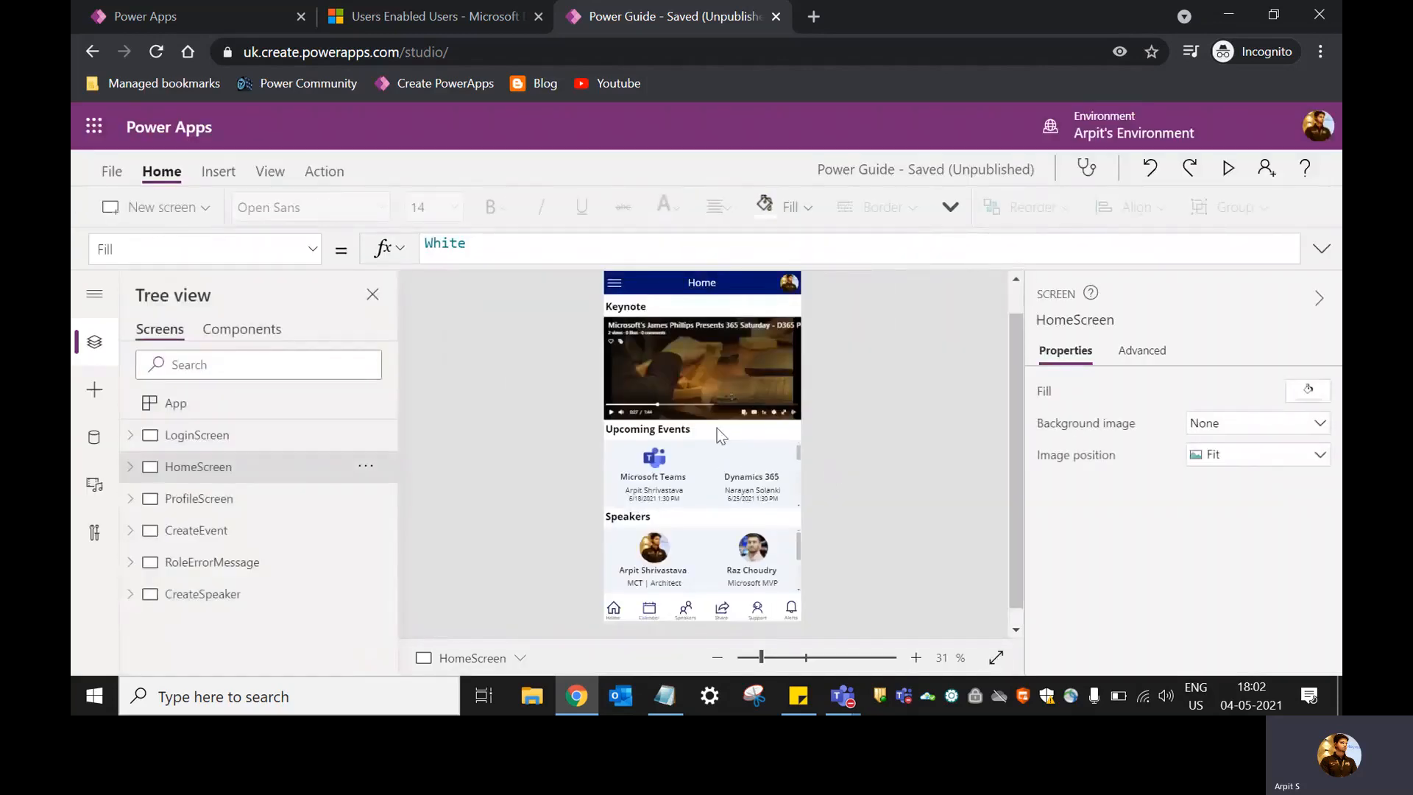
Preview the home screen again and open the profile page from its hamburger menu, returning once and reopening it.
click(1228, 168)
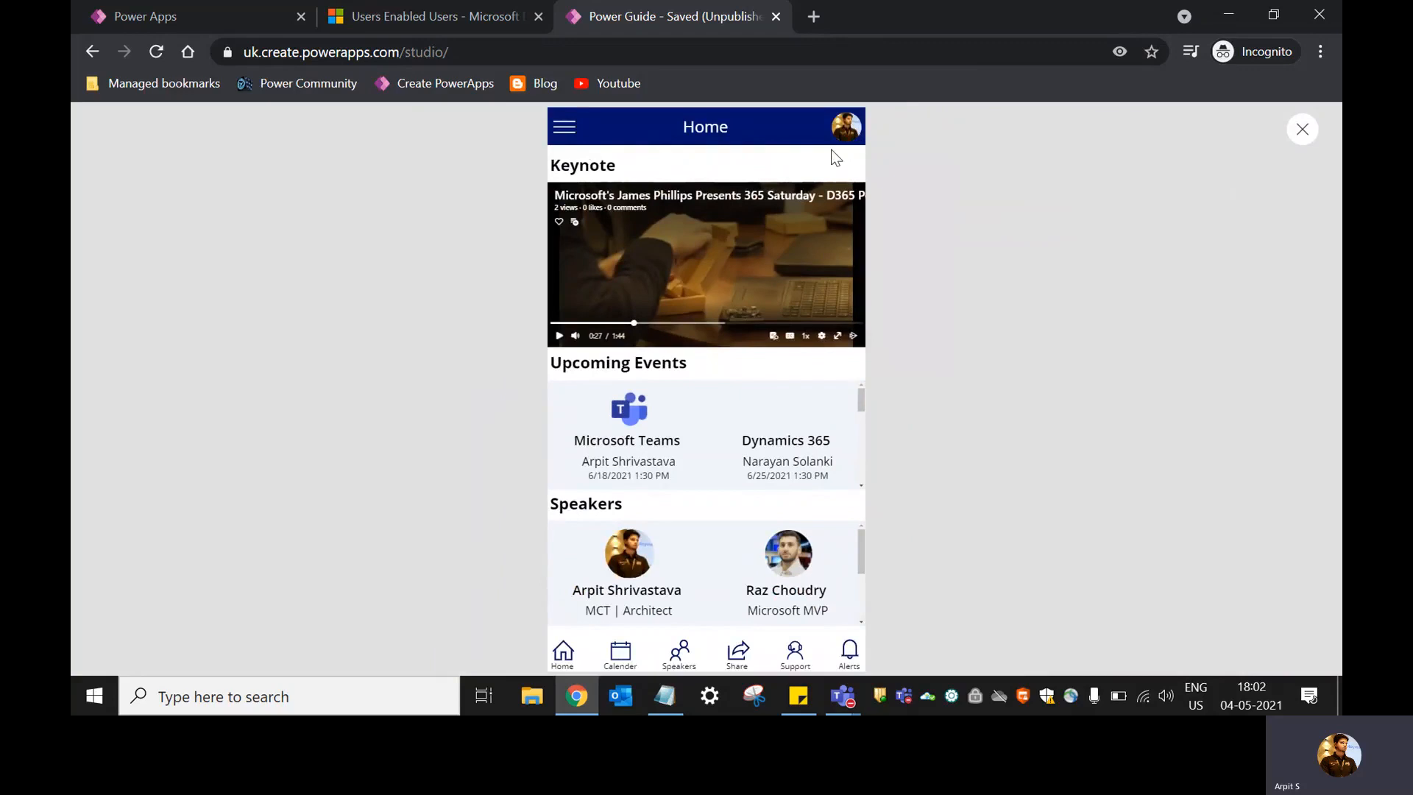
click(571, 131)
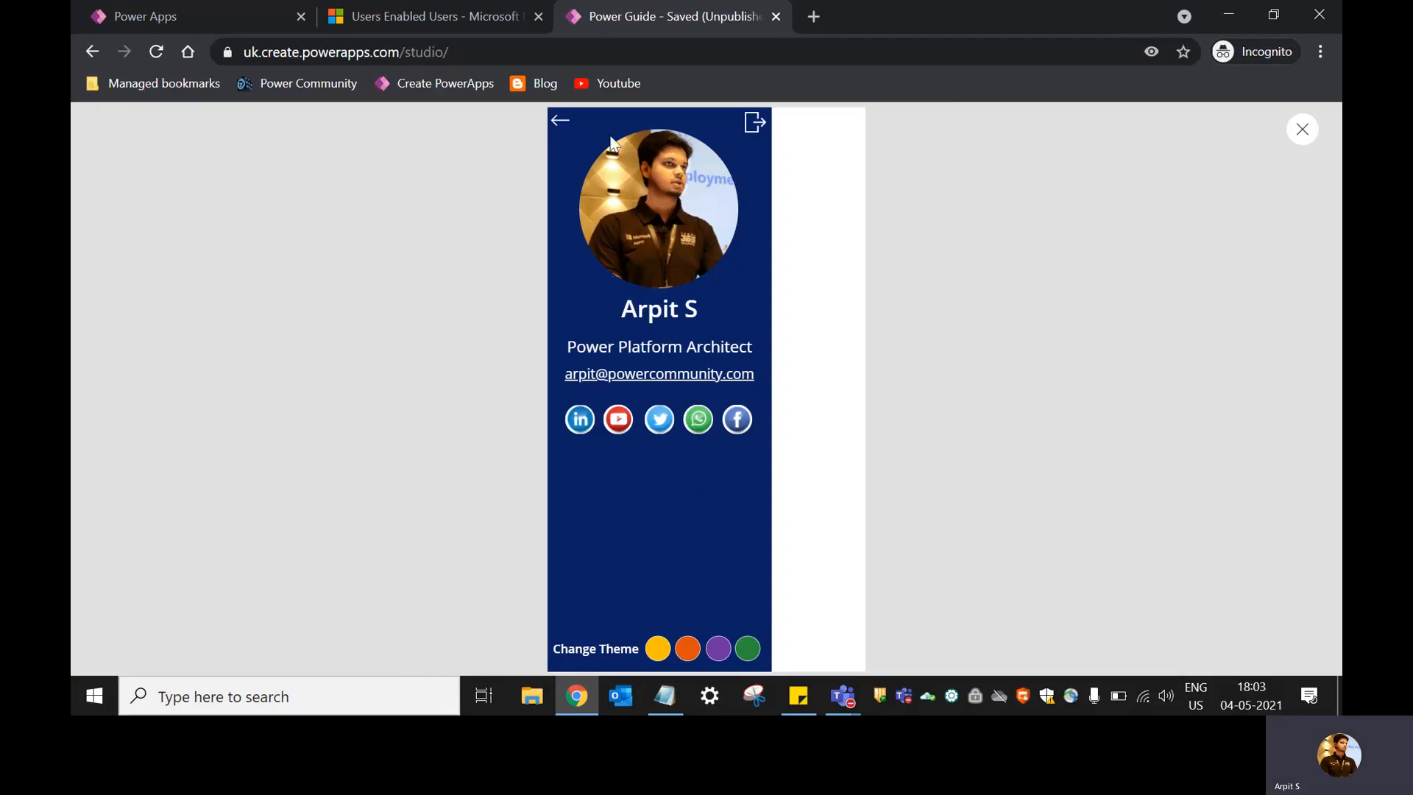
click(560, 125)
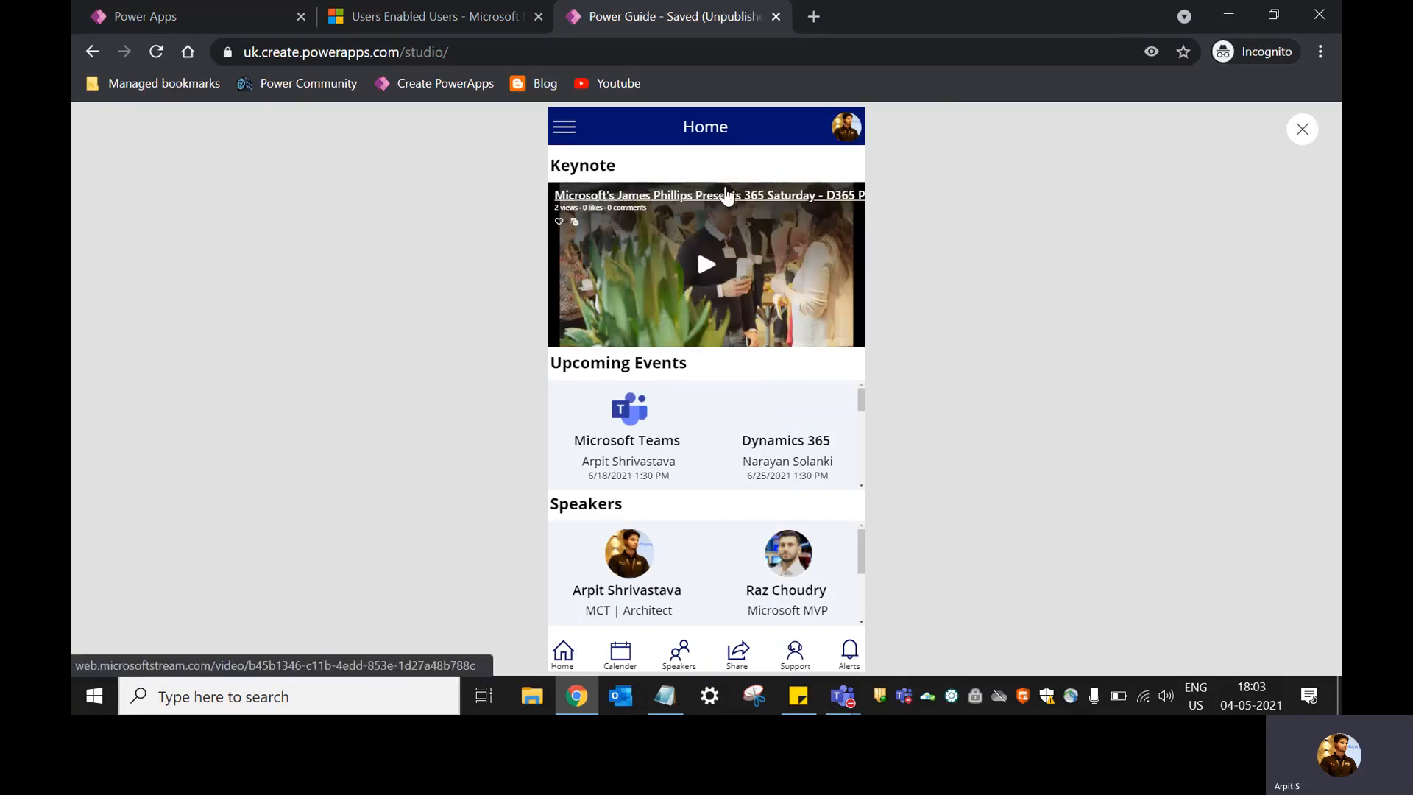
click(565, 129)
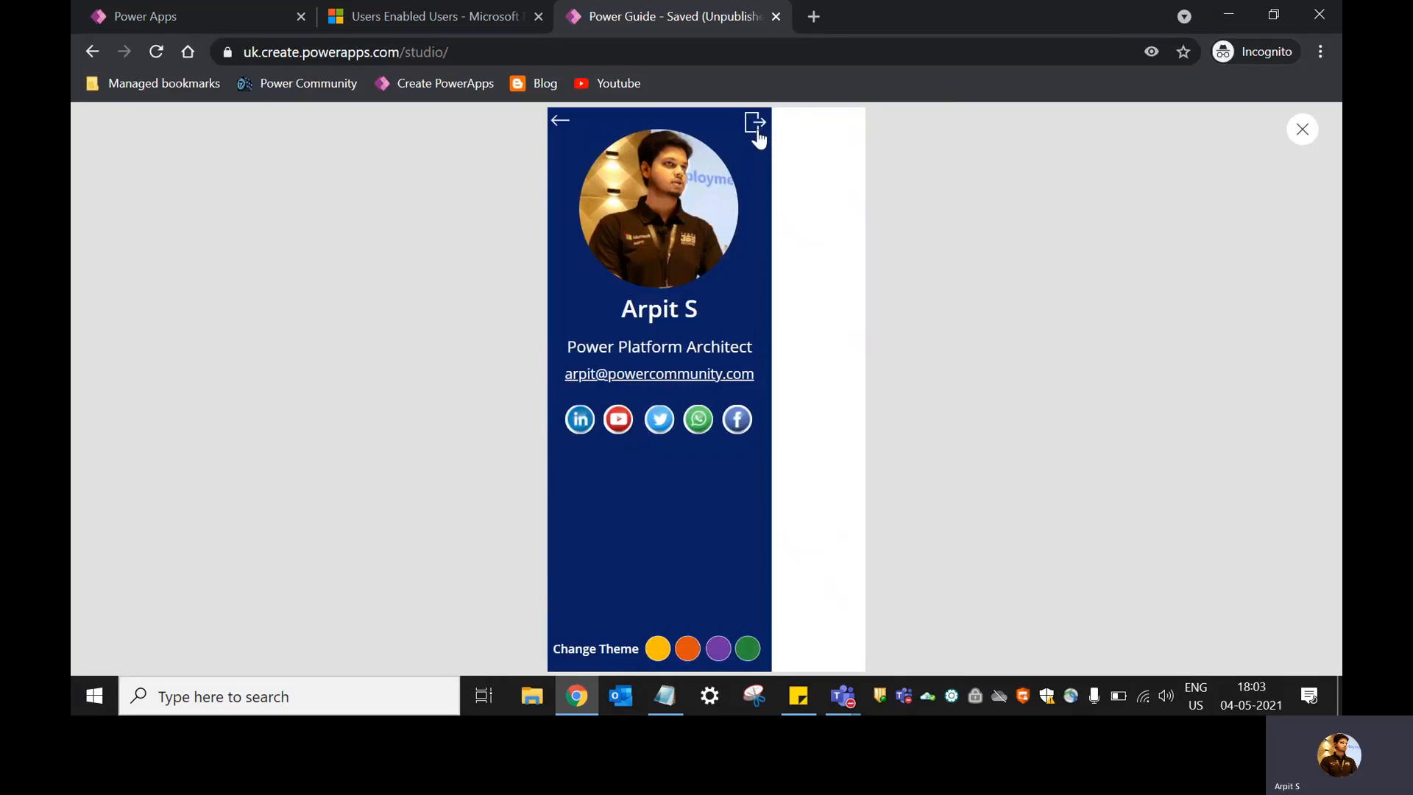
Examine the name and job title on the profile page, return to the home screen and exit the preview.
drag(620, 307, 717, 318)
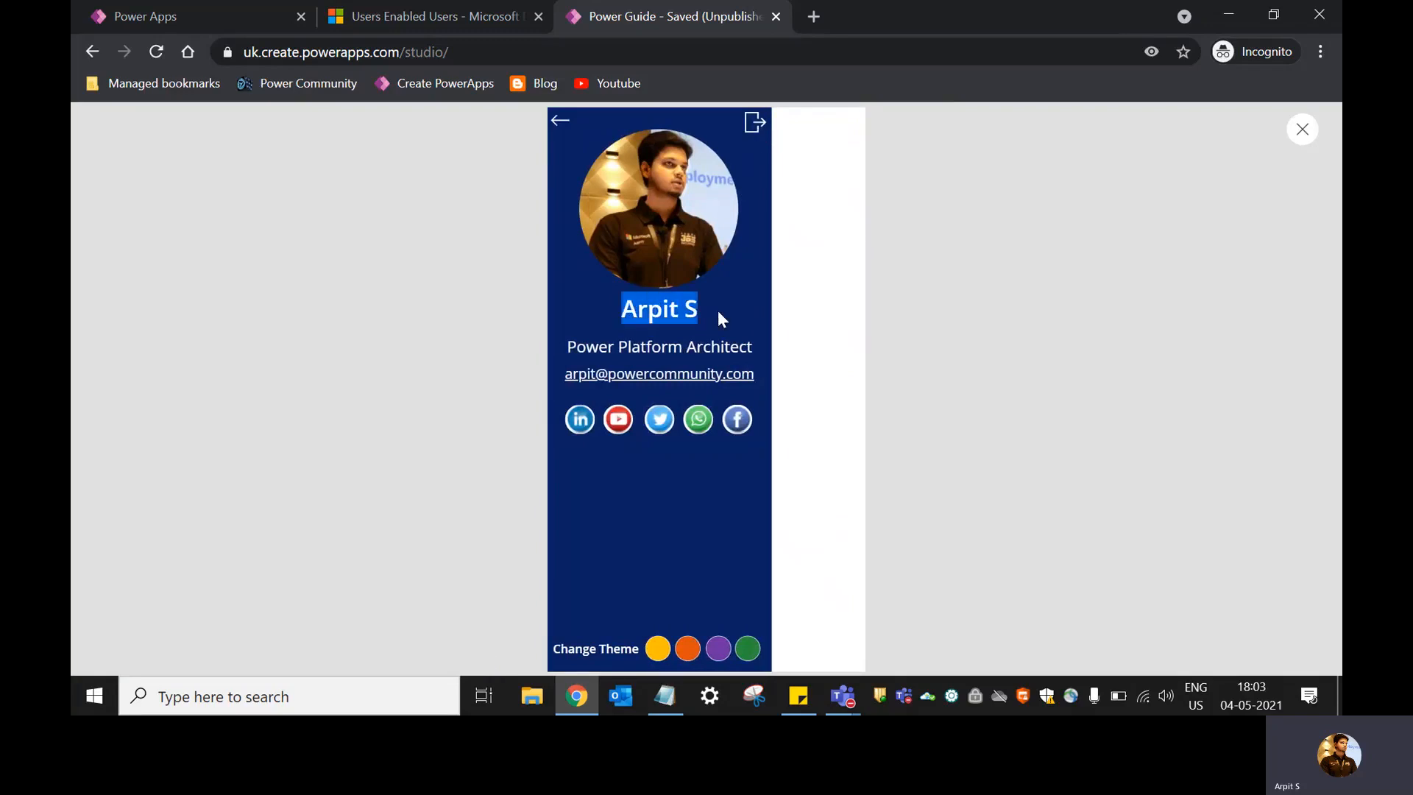
click(714, 314)
drag(616, 316, 700, 316)
click(708, 316)
drag(608, 316, 715, 315)
click(719, 315)
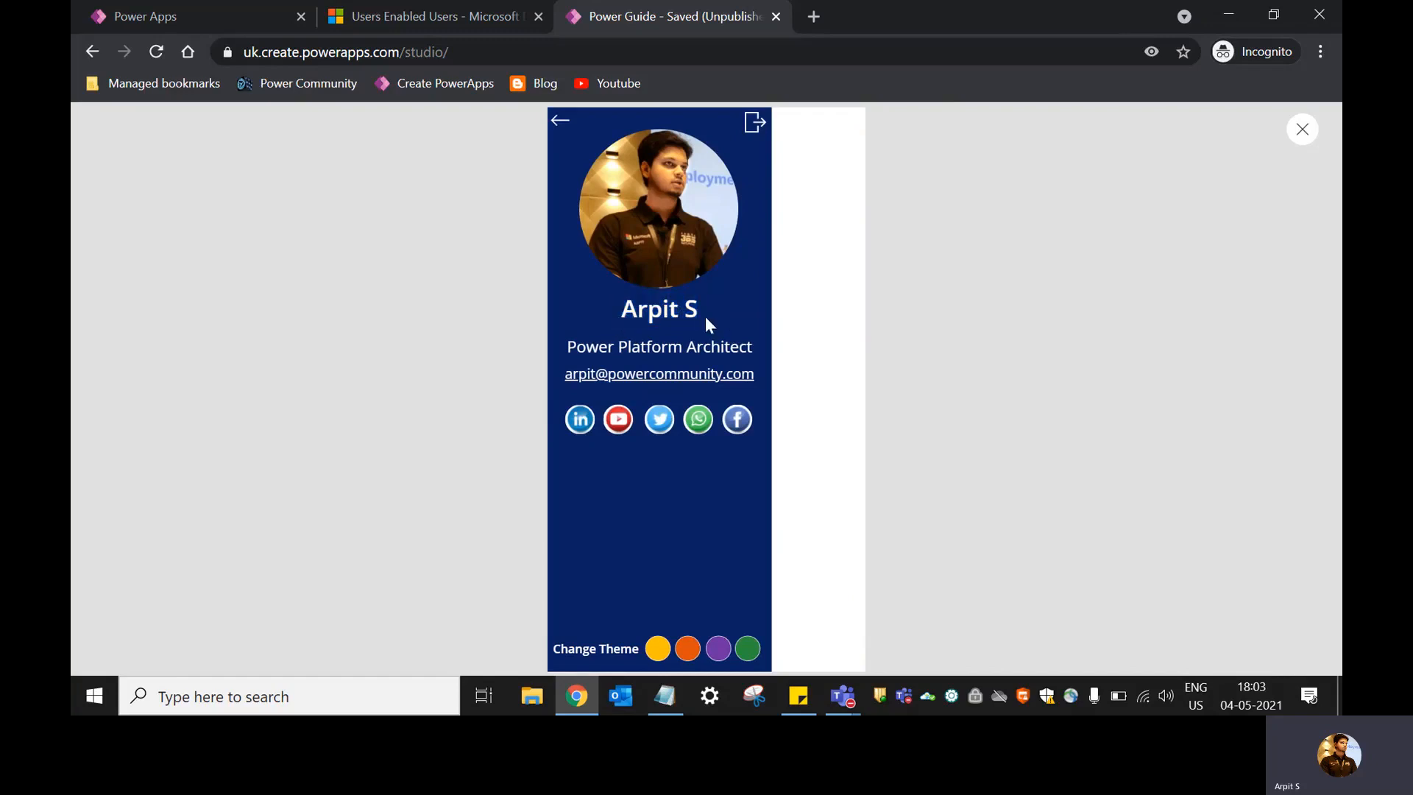
drag(618, 317, 720, 312)
click(720, 315)
drag(618, 317, 722, 316)
click(722, 316)
drag(567, 346, 750, 346)
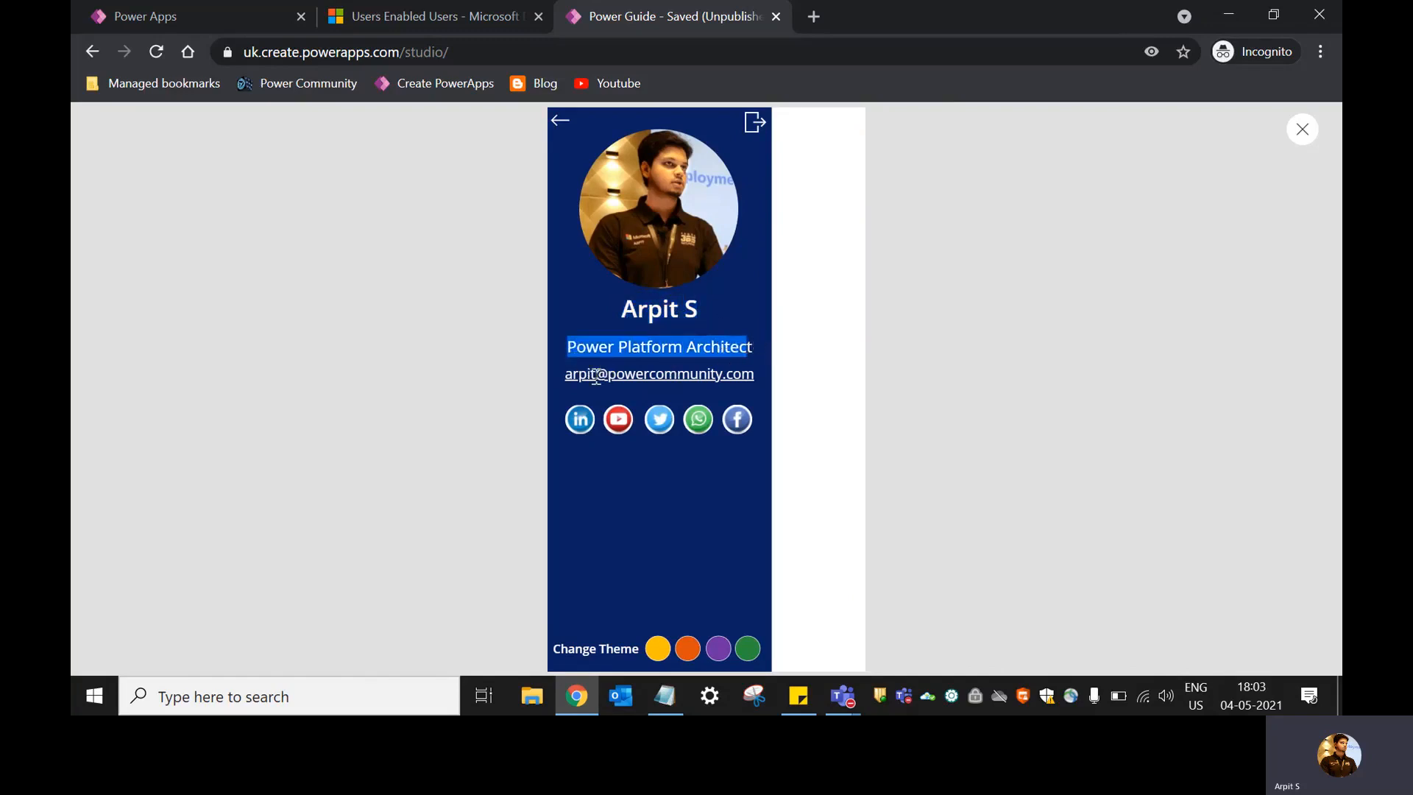
click(756, 345)
drag(756, 346, 571, 347)
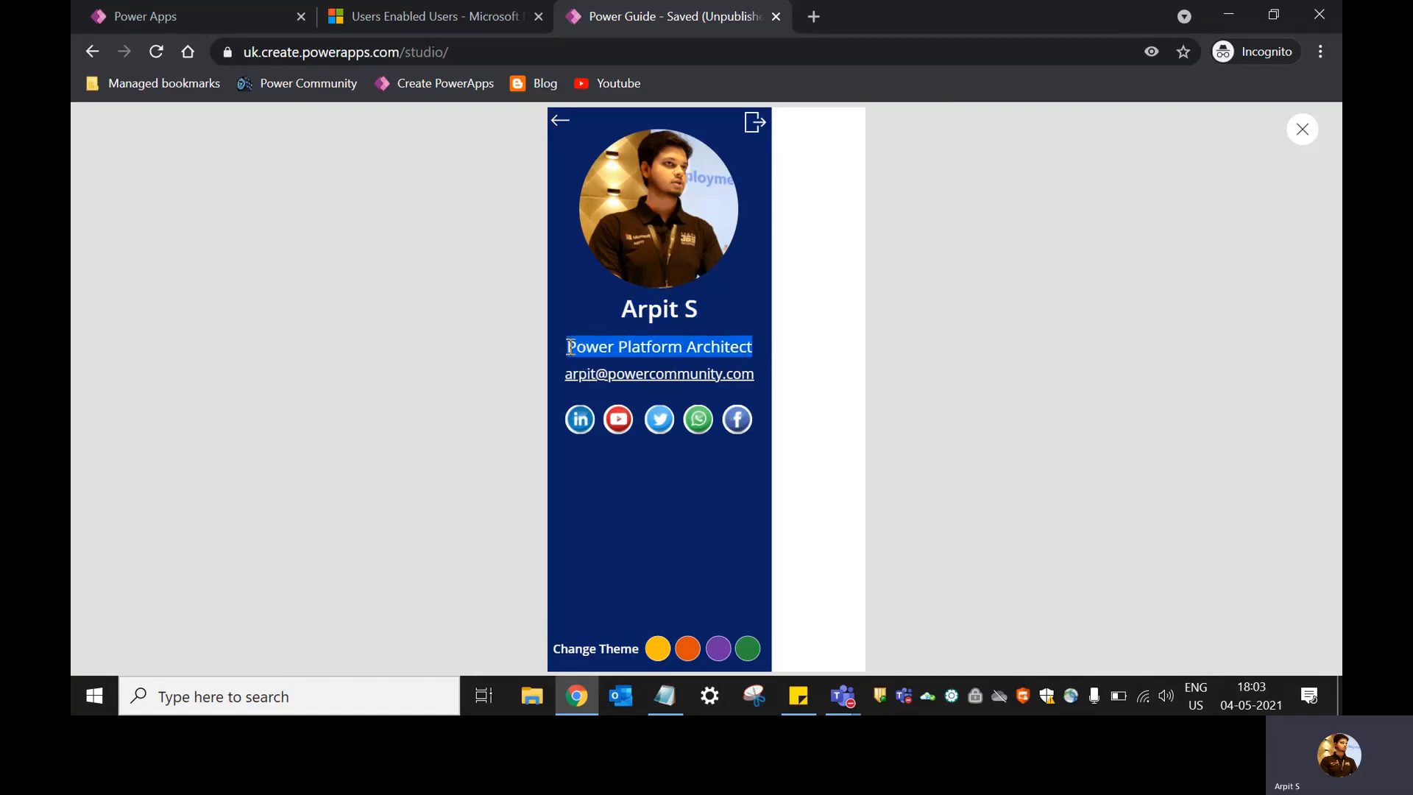
click(666, 320)
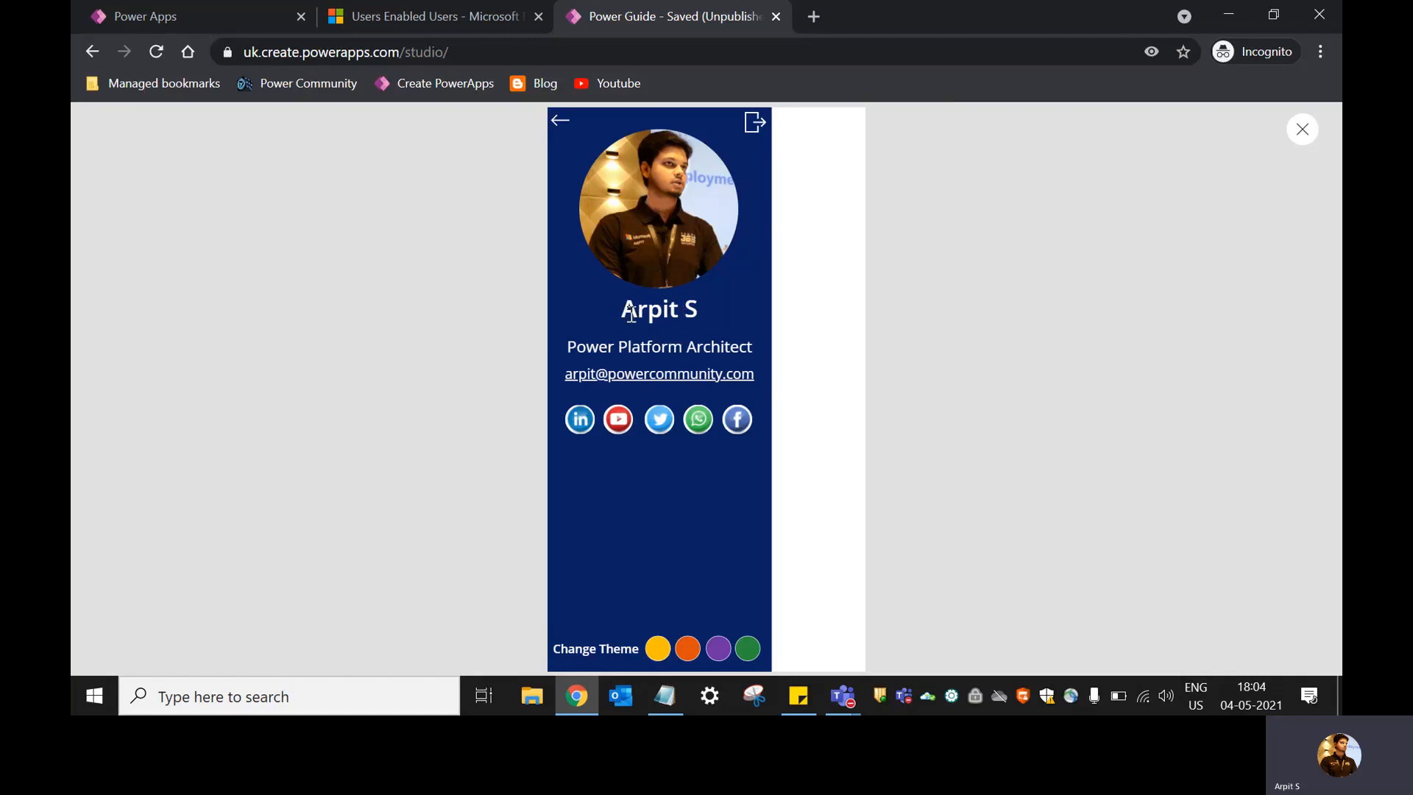
drag(624, 312, 710, 311)
click(705, 342)
drag(572, 348, 749, 347)
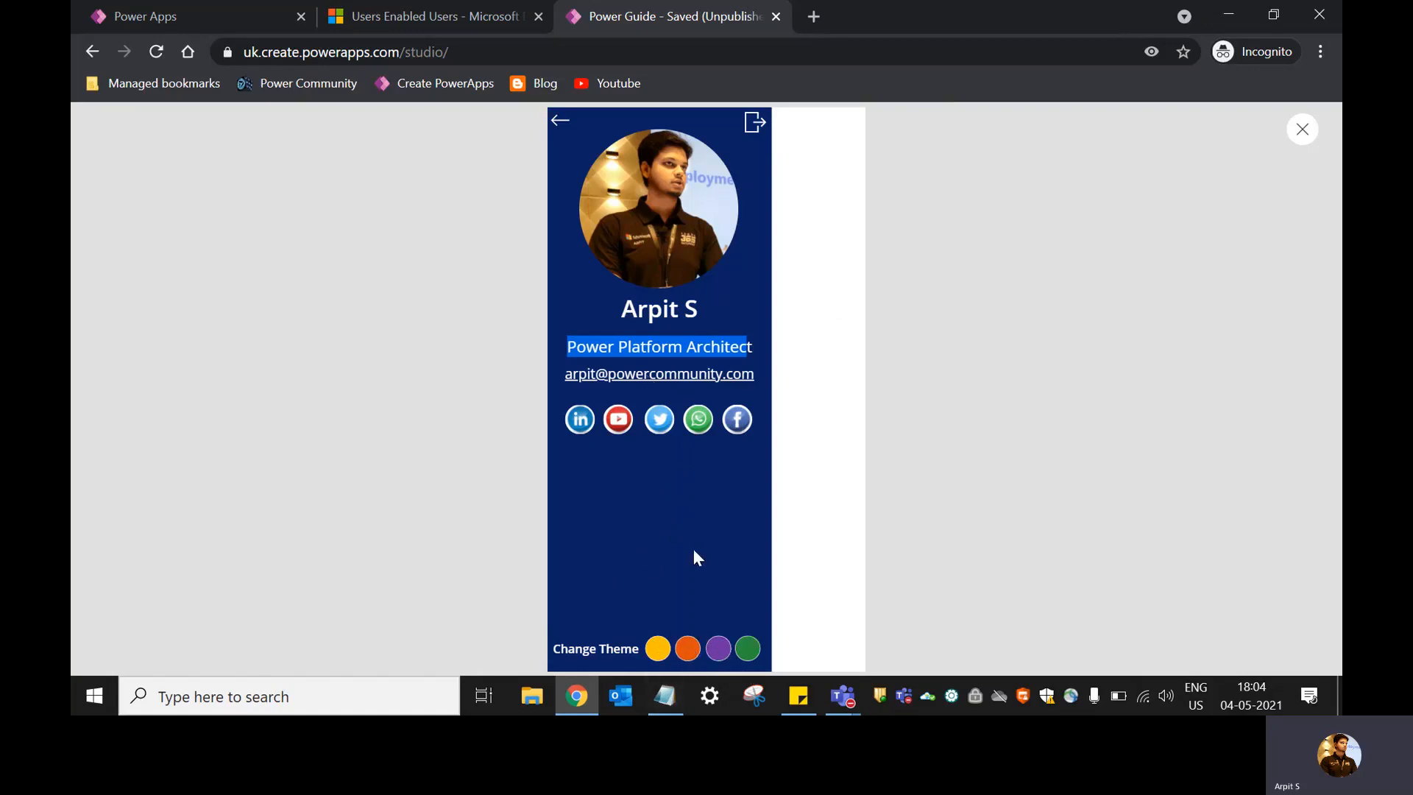
click(560, 122)
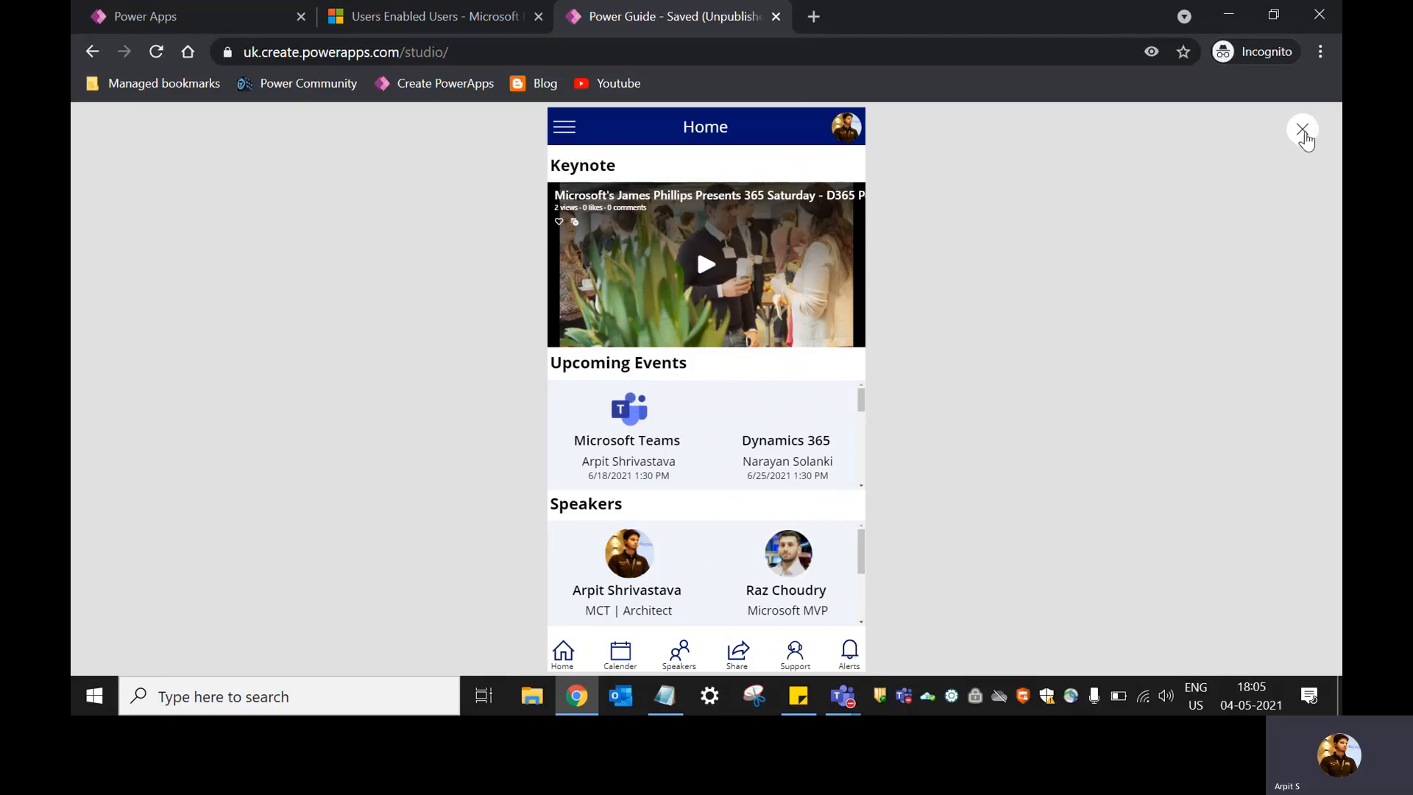
click(1303, 131)
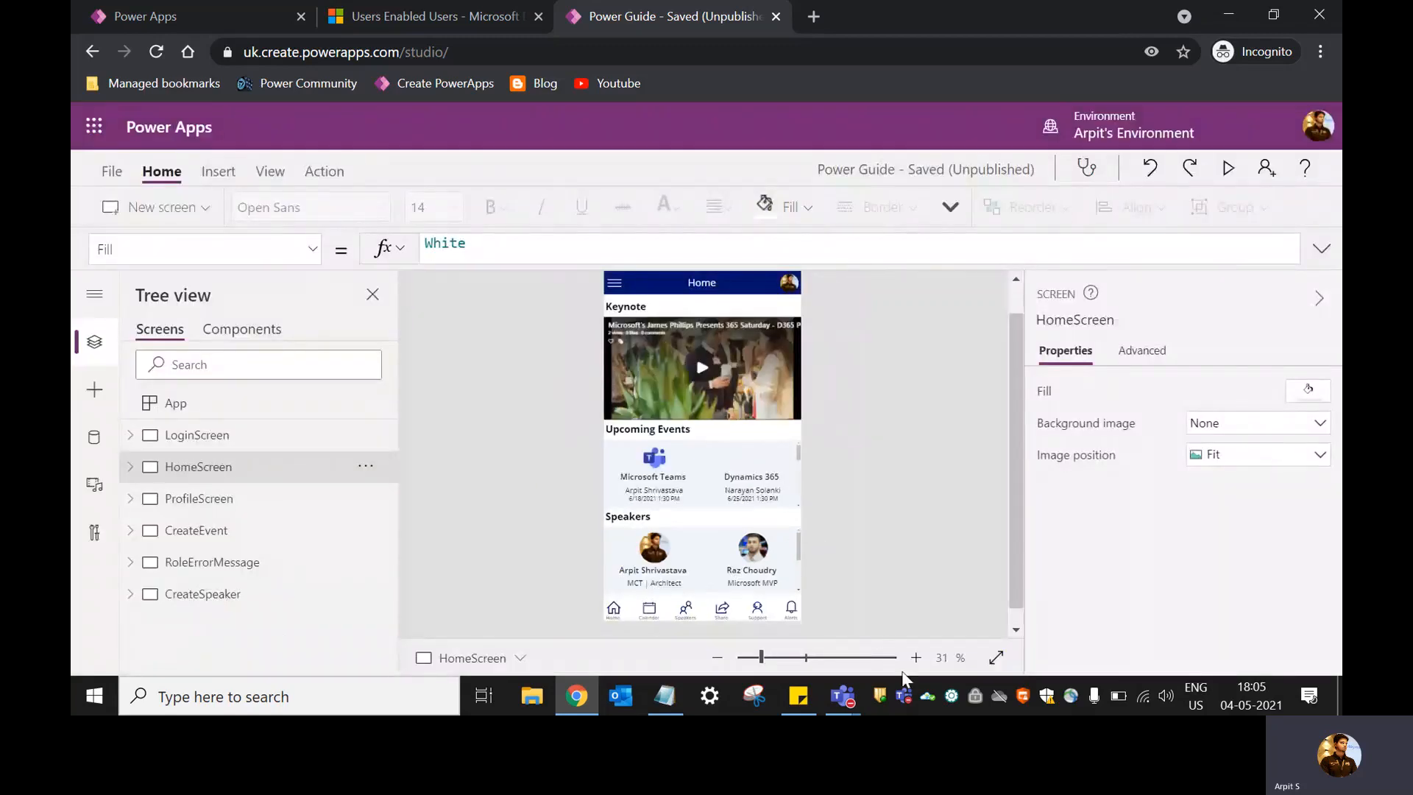
Insert a button on HomeScreen beside the Upcoming Events heading at X 544, Y 498, sized 72 by 48.
click(915, 658)
click(916, 658)
click(915, 658)
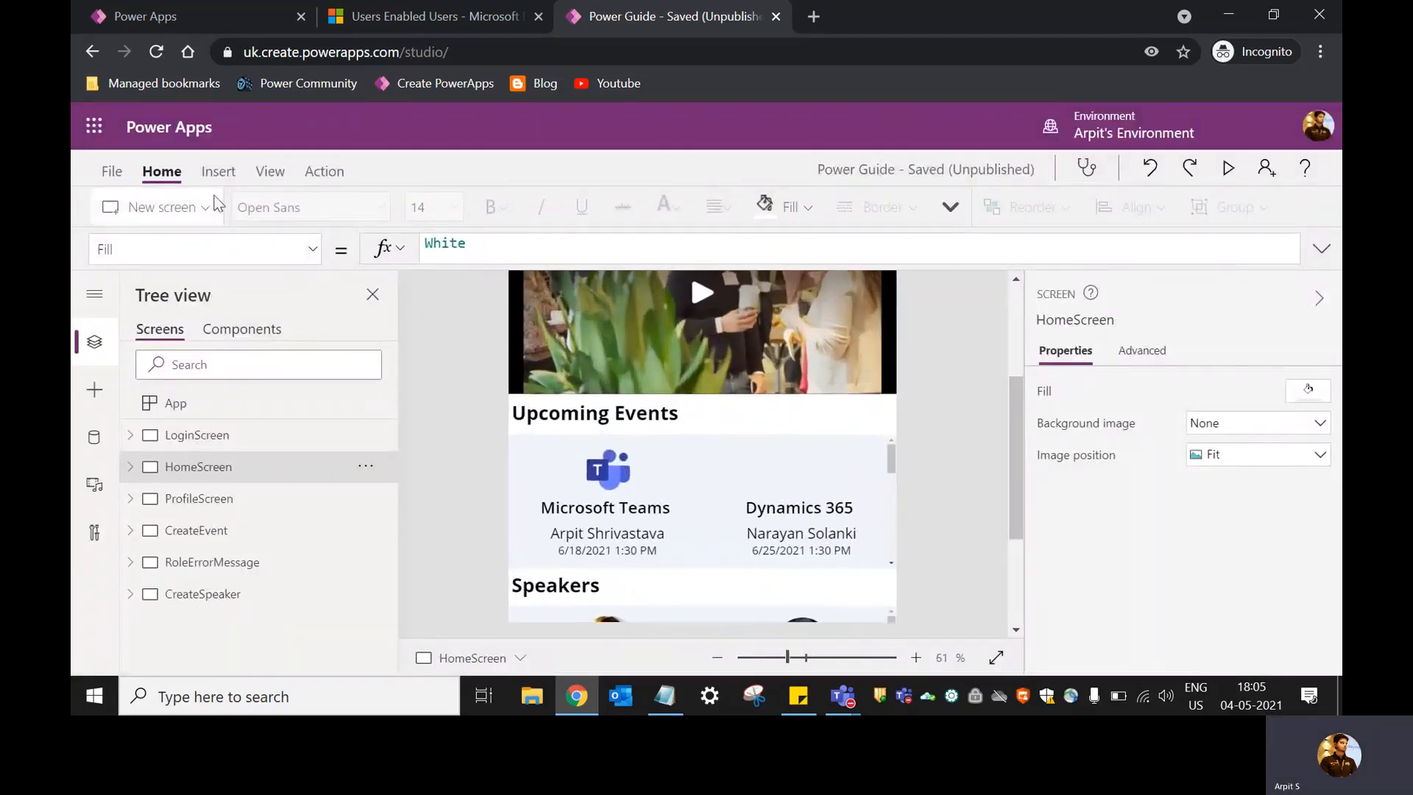
click(218, 171)
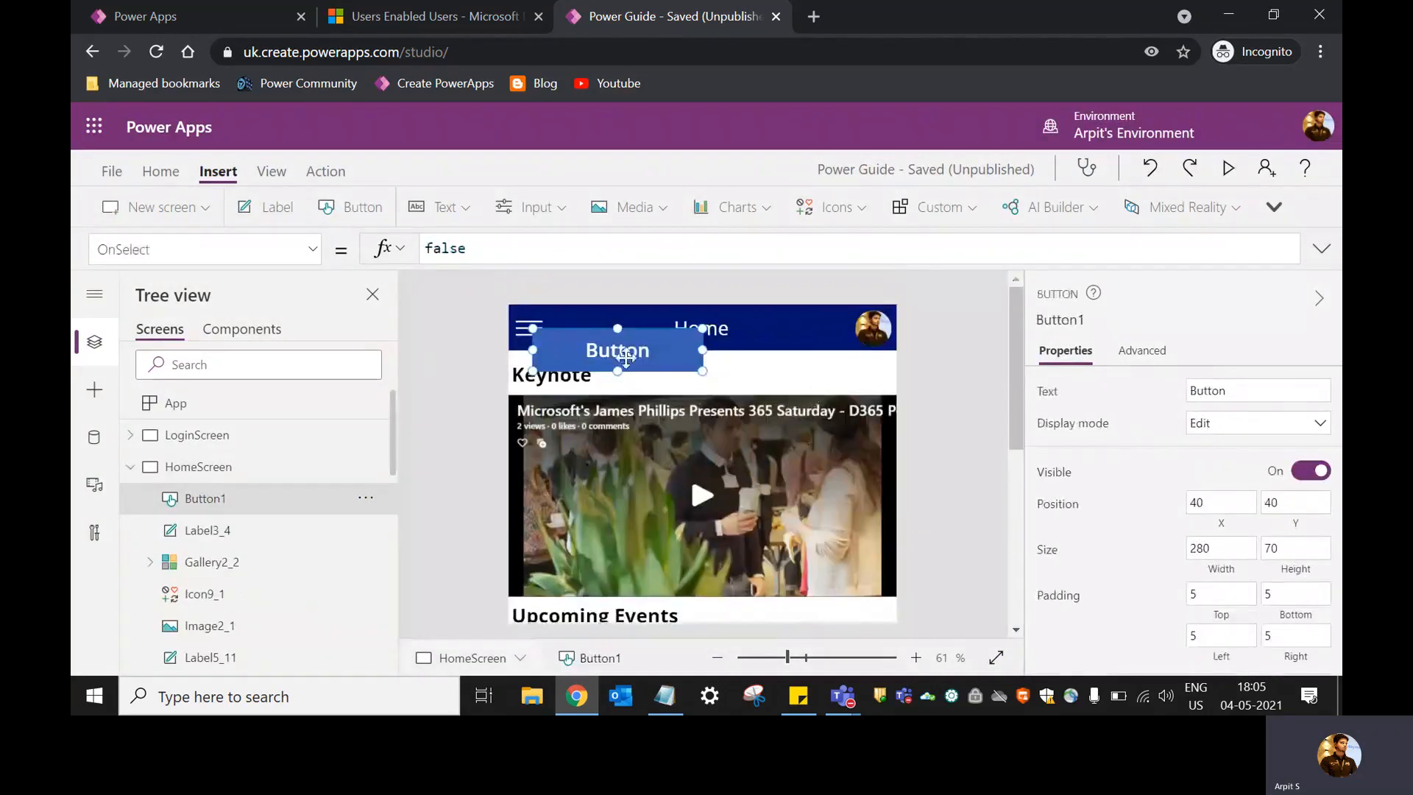
drag(625, 358, 712, 568)
scroll(809, 442, down, 5)
scroll(773, 420, up, 4)
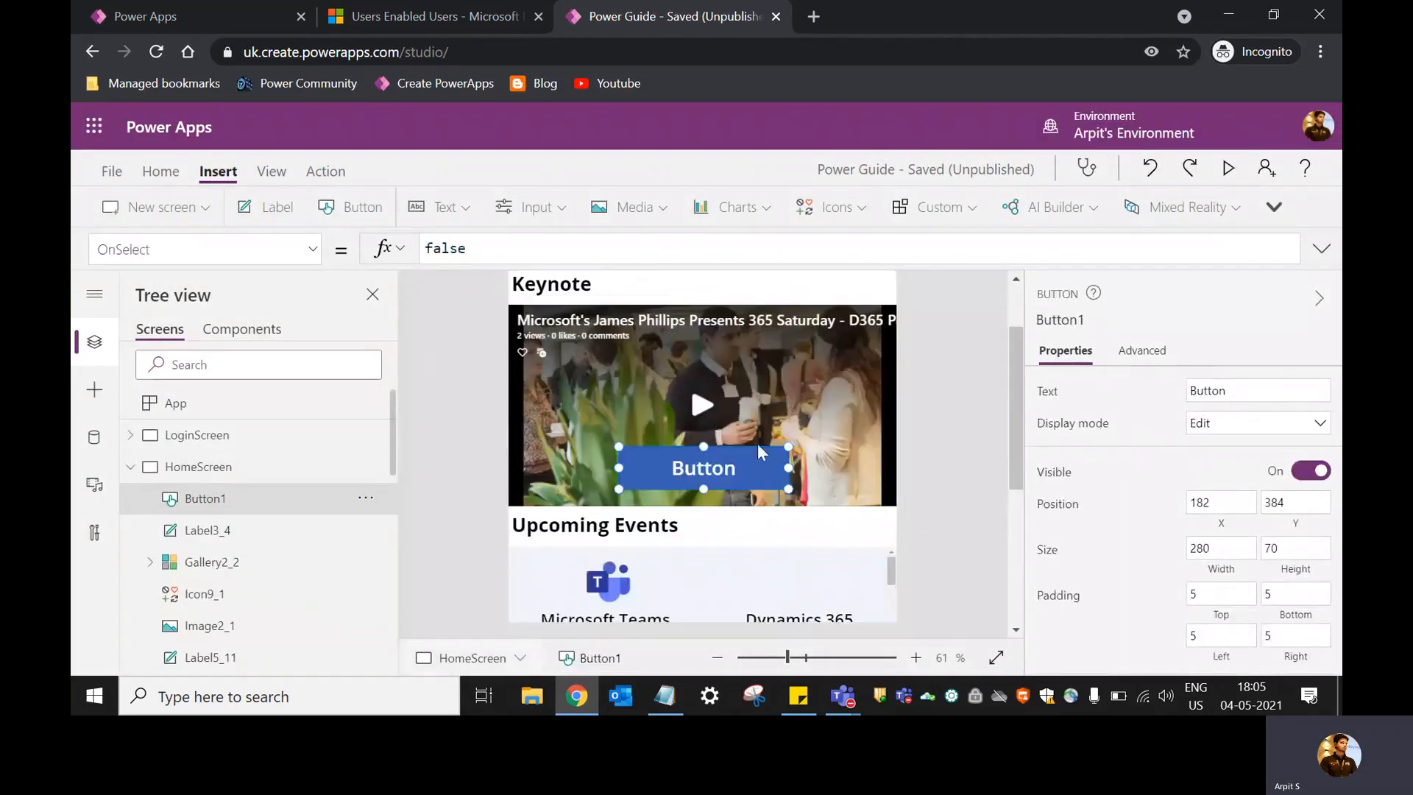
drag(731, 470, 824, 538)
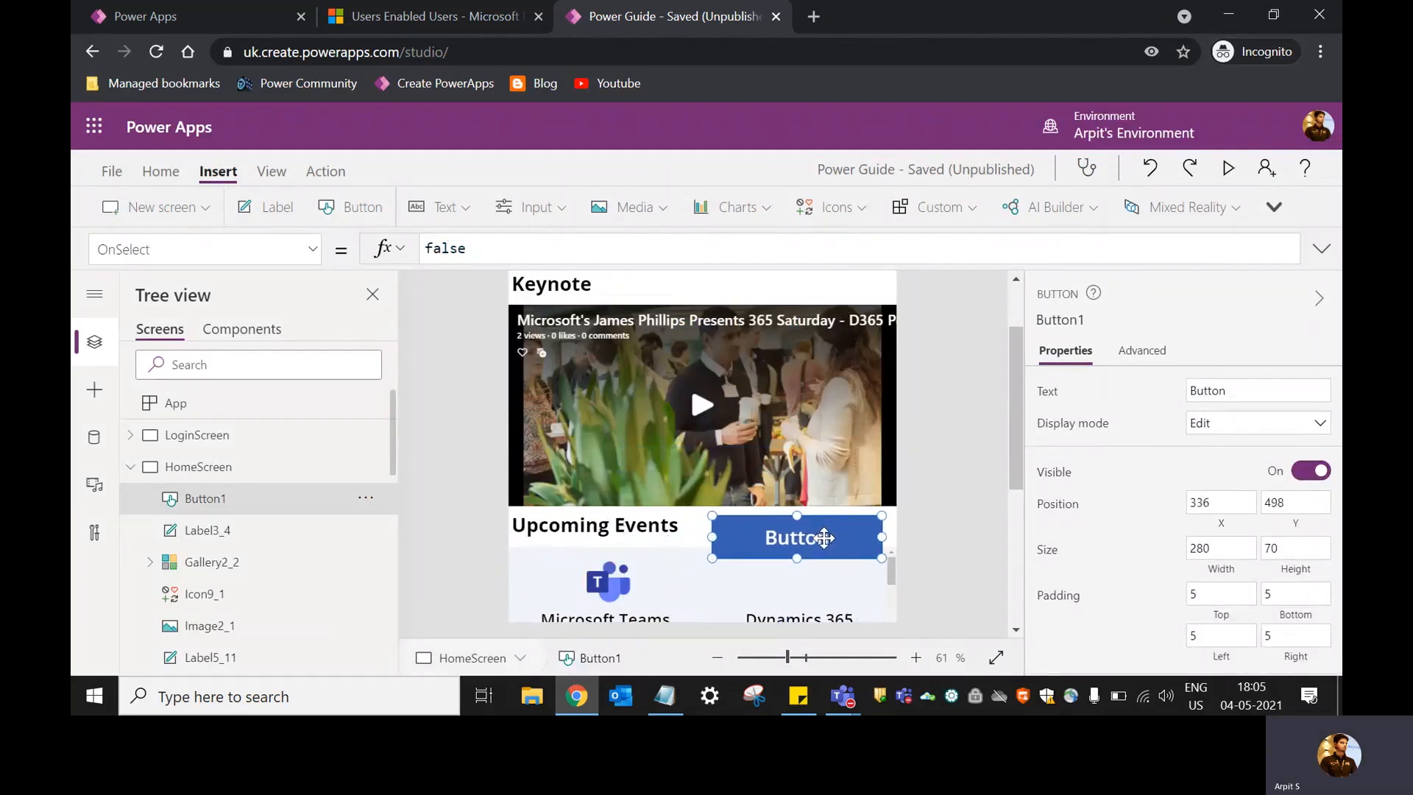
drag(711, 558, 837, 545)
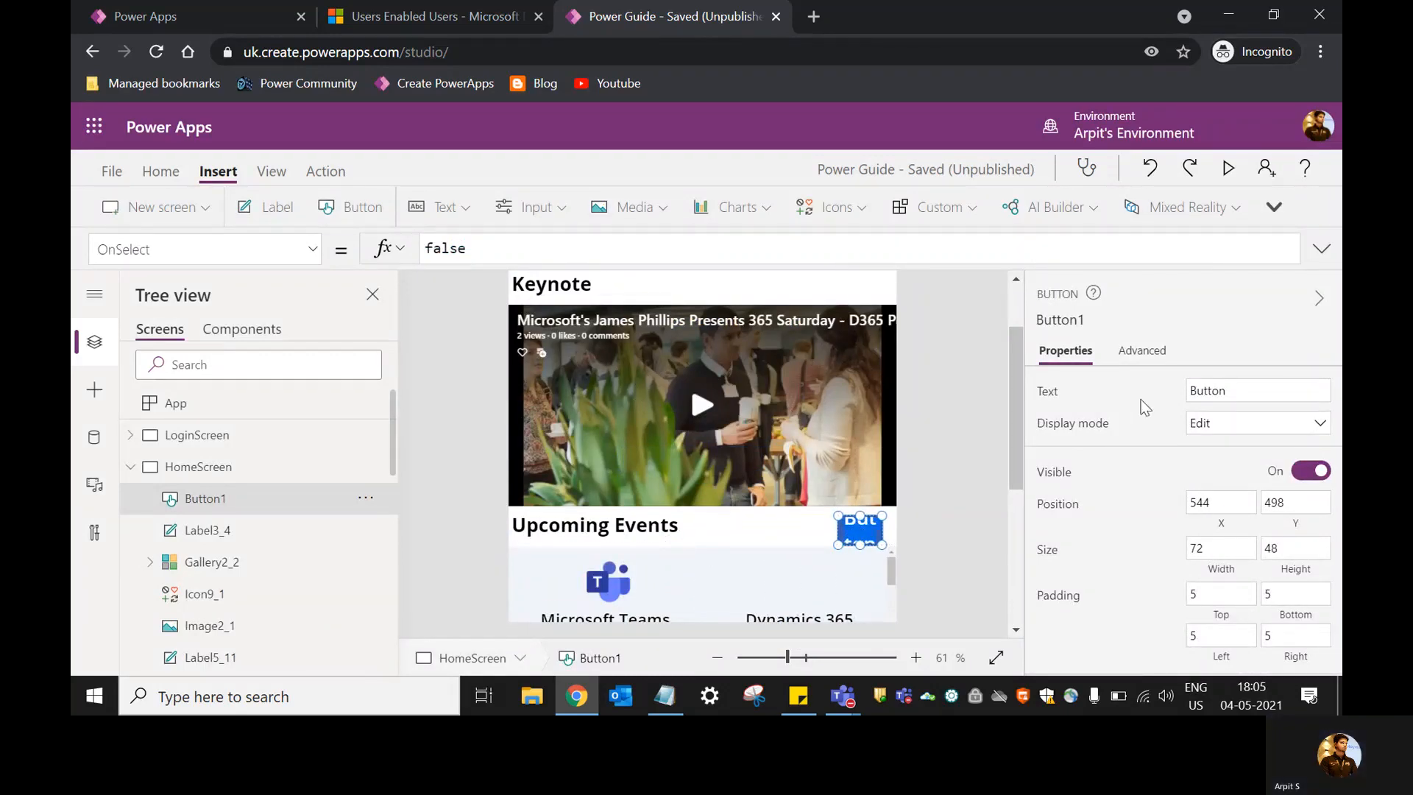
Set the new button's text to "+ Add".
click(1234, 389)
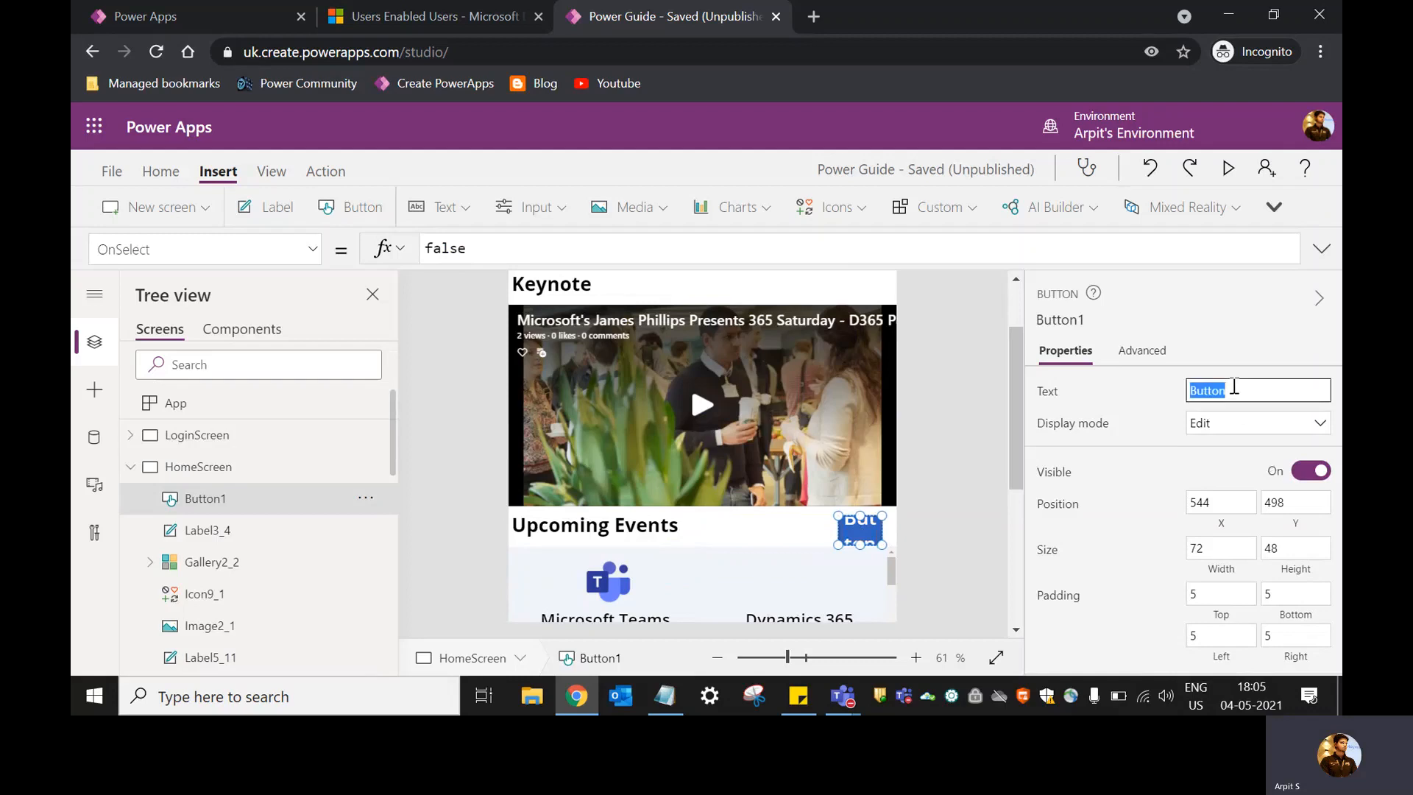
text(Add)
text(+)
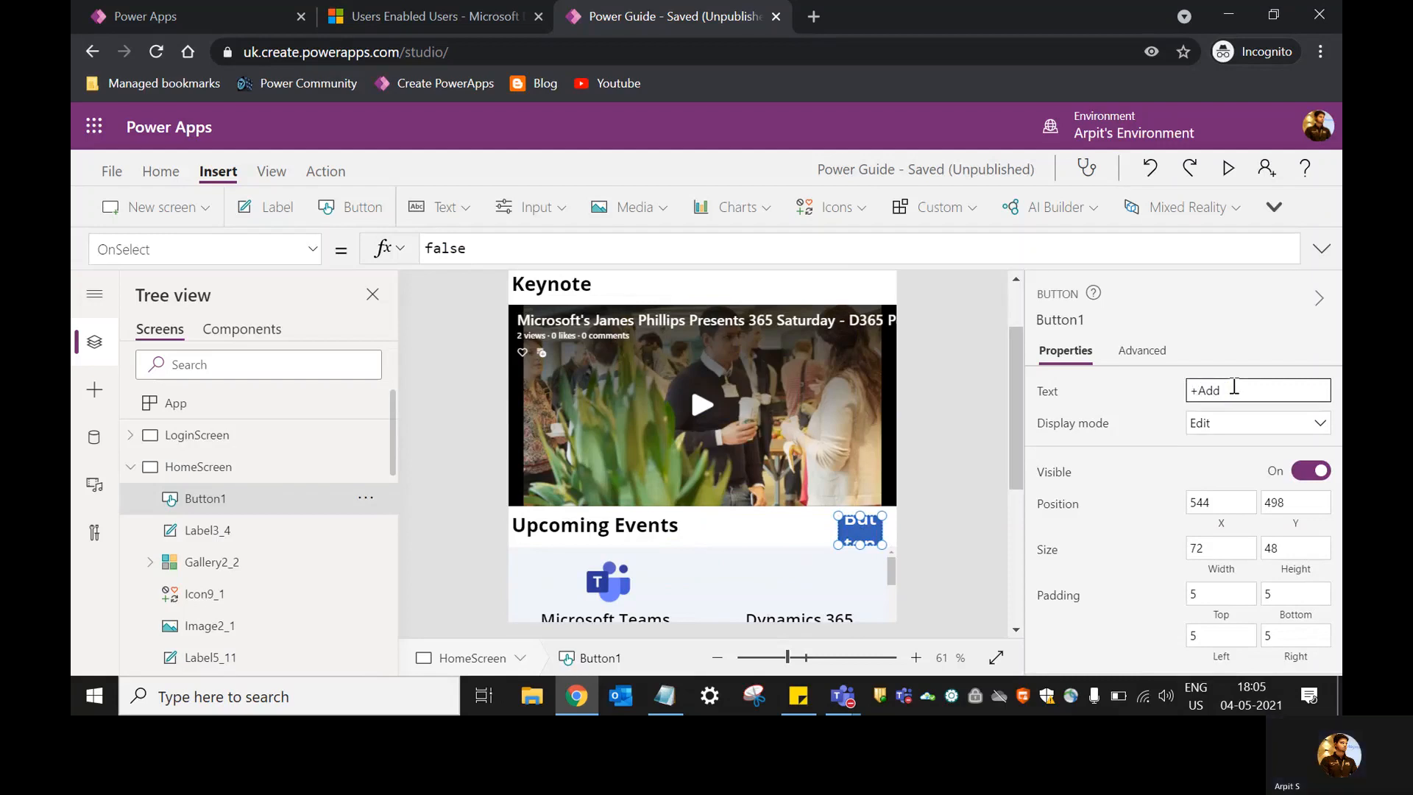
click(980, 516)
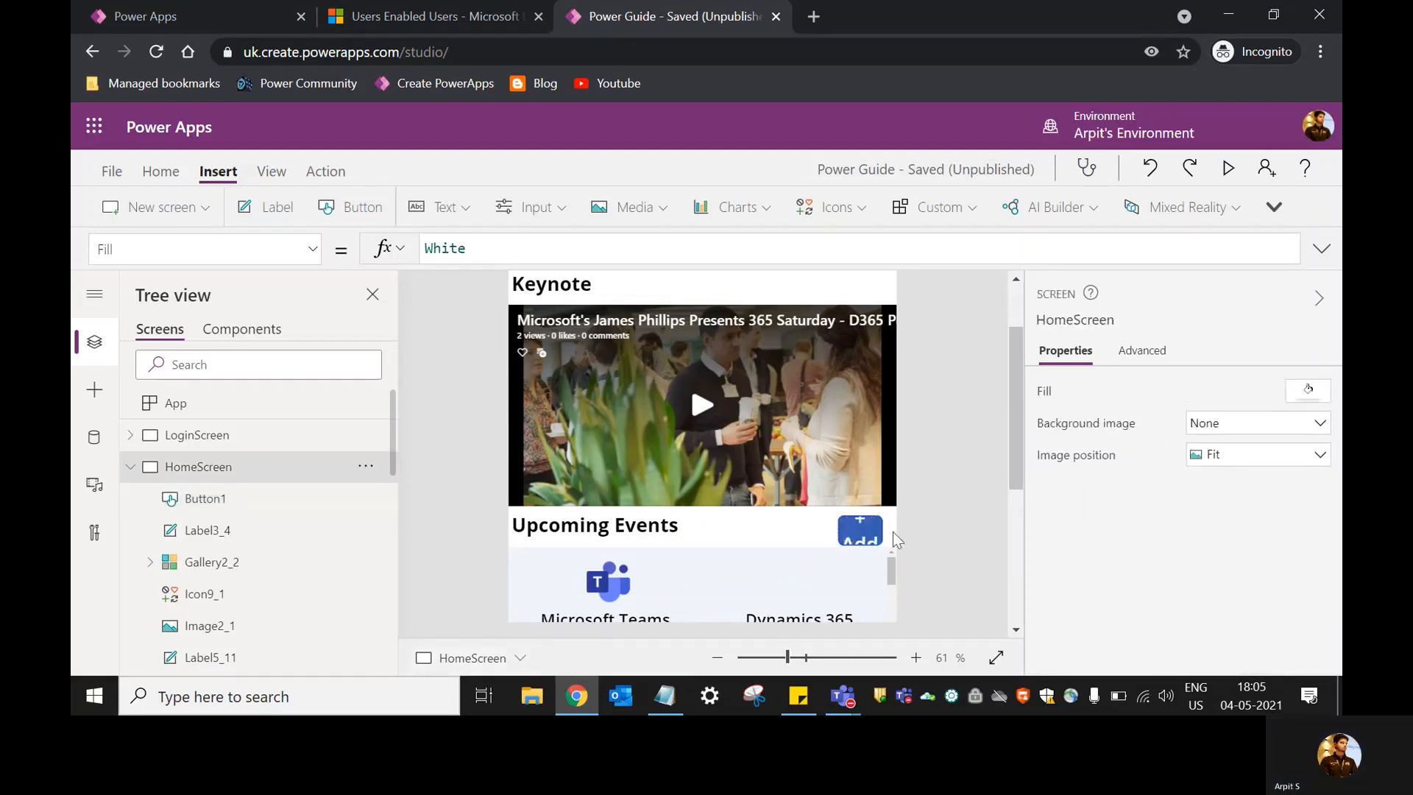
Set the "+ Add" button's font size to 14 and its font weight to Normal.
click(863, 529)
click(160, 171)
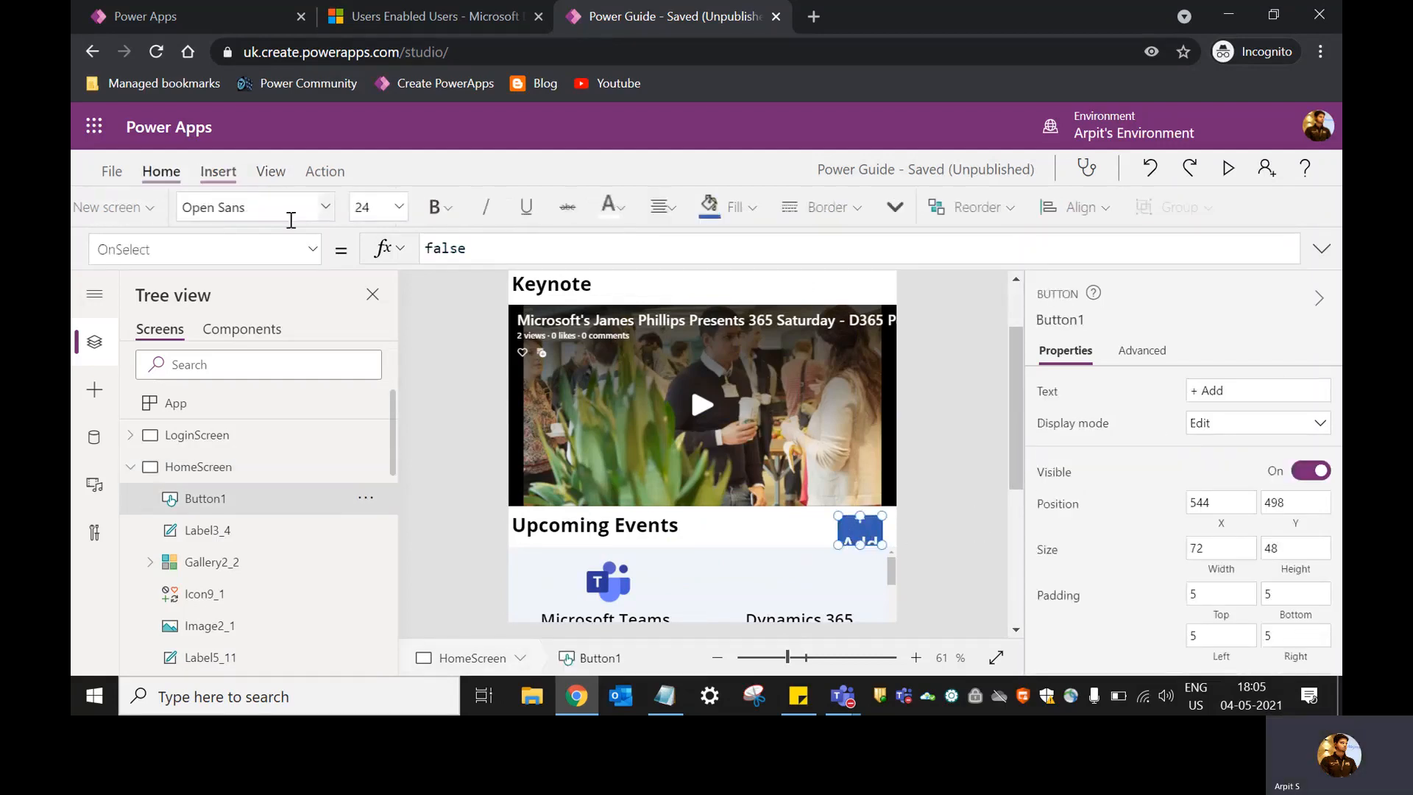
click(452, 210)
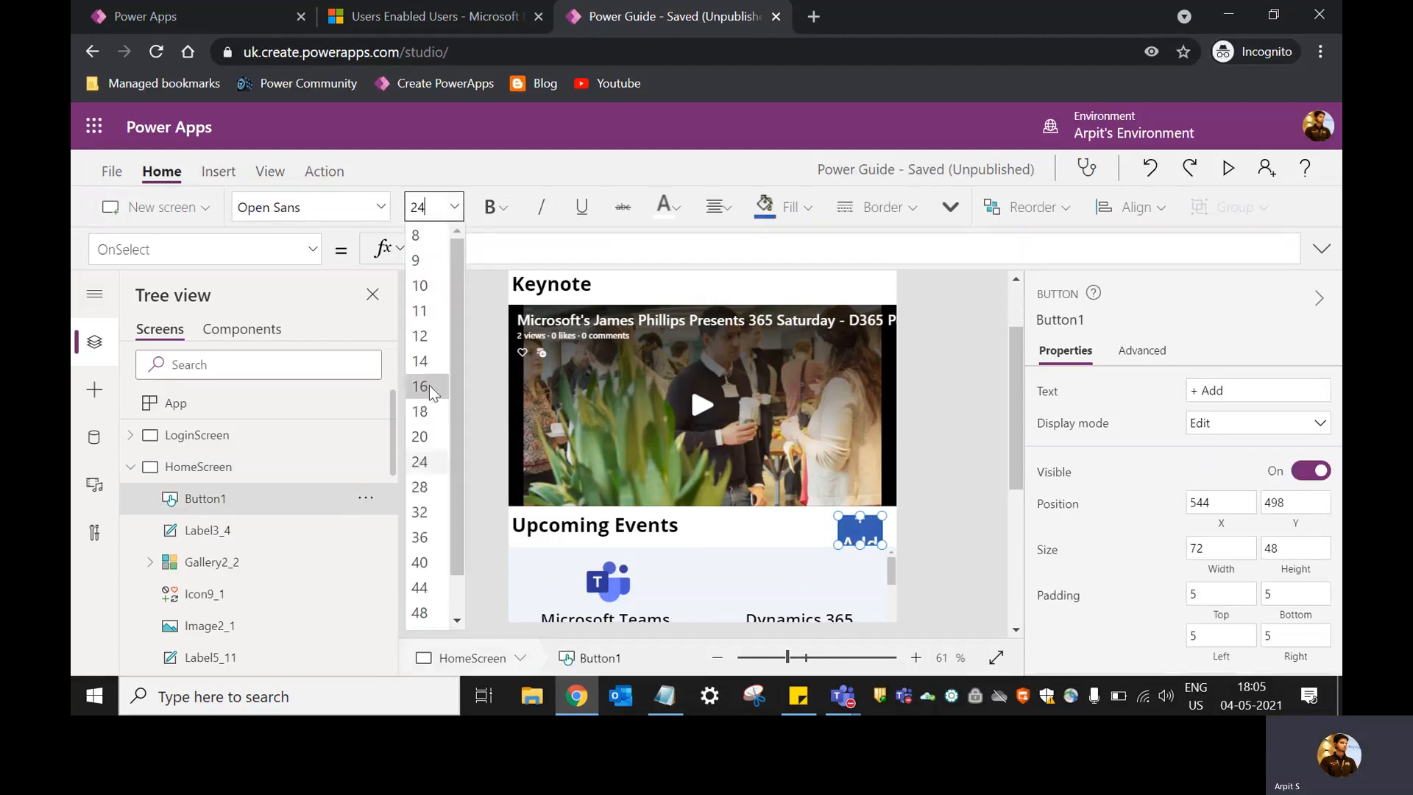
click(431, 362)
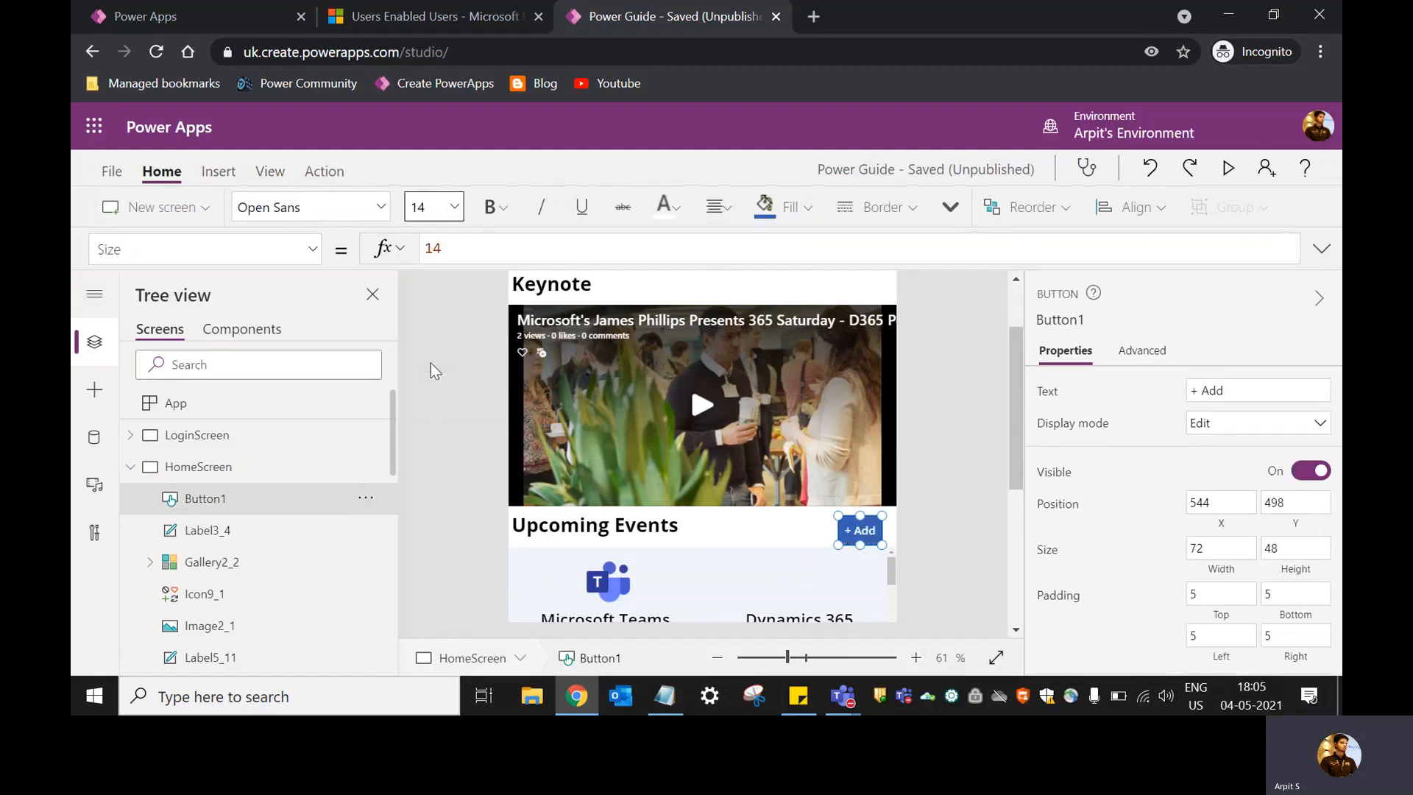
click(499, 207)
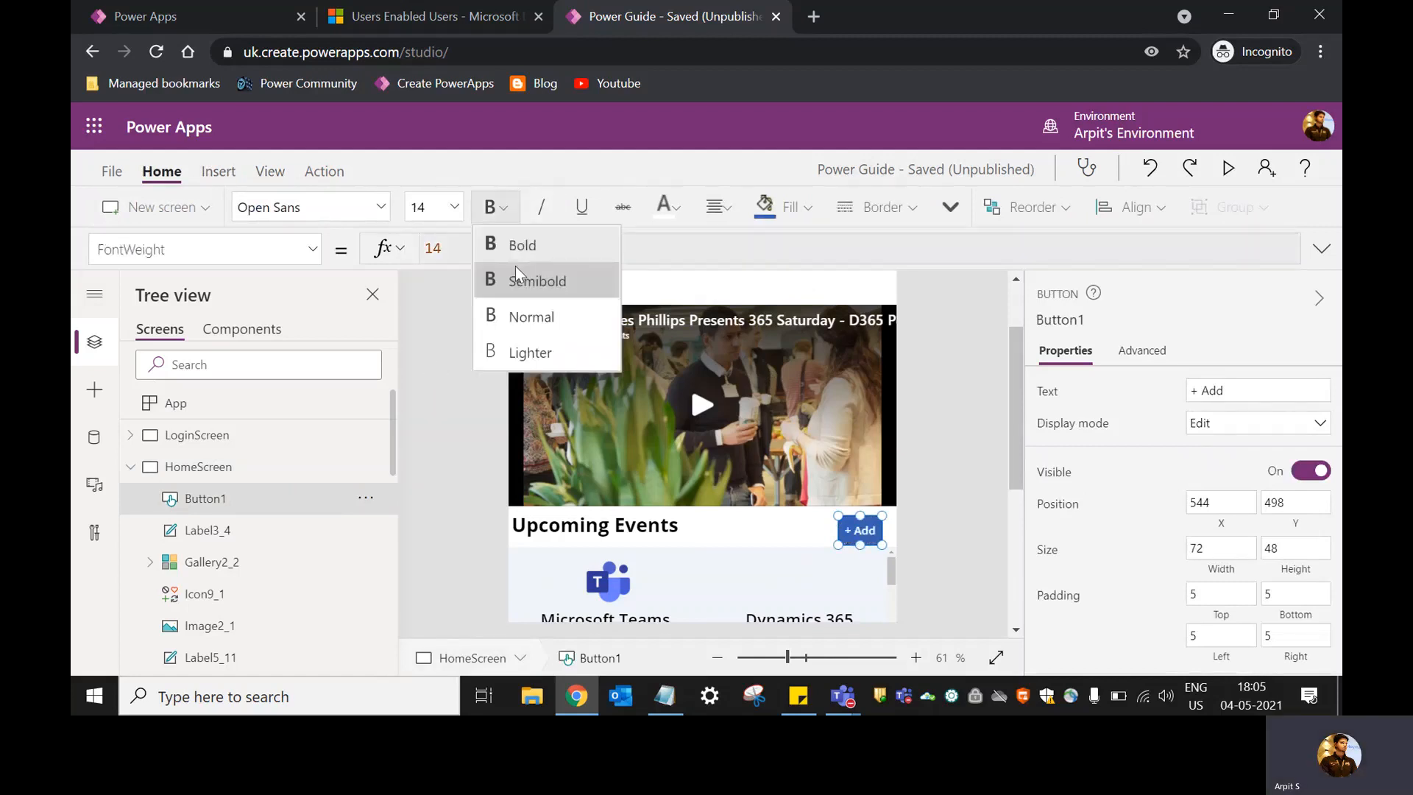
click(664, 212)
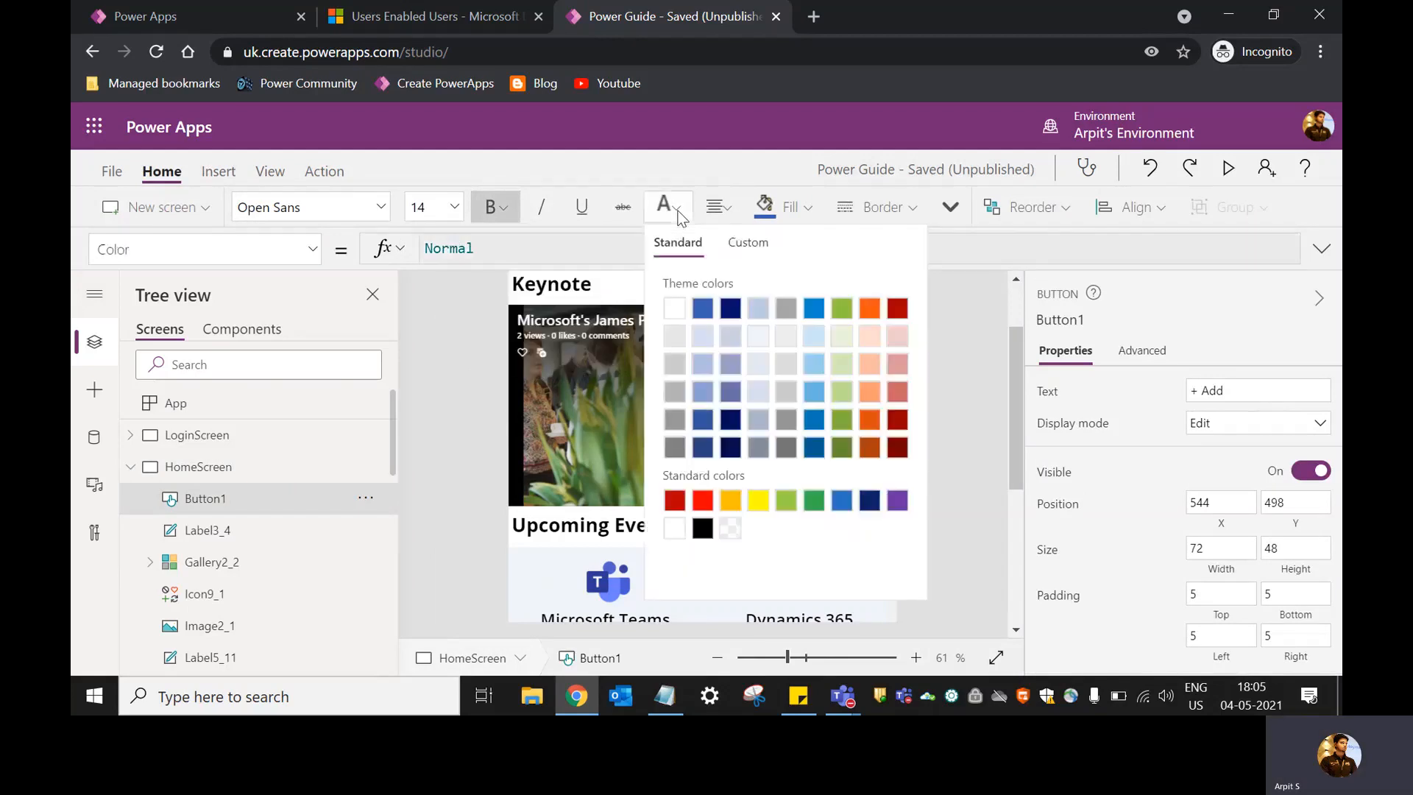
click(977, 368)
Fill the "+ Add" button with dark blue RGBA(0, 18, 107, 1) and reduce its height to 33.
click(858, 531)
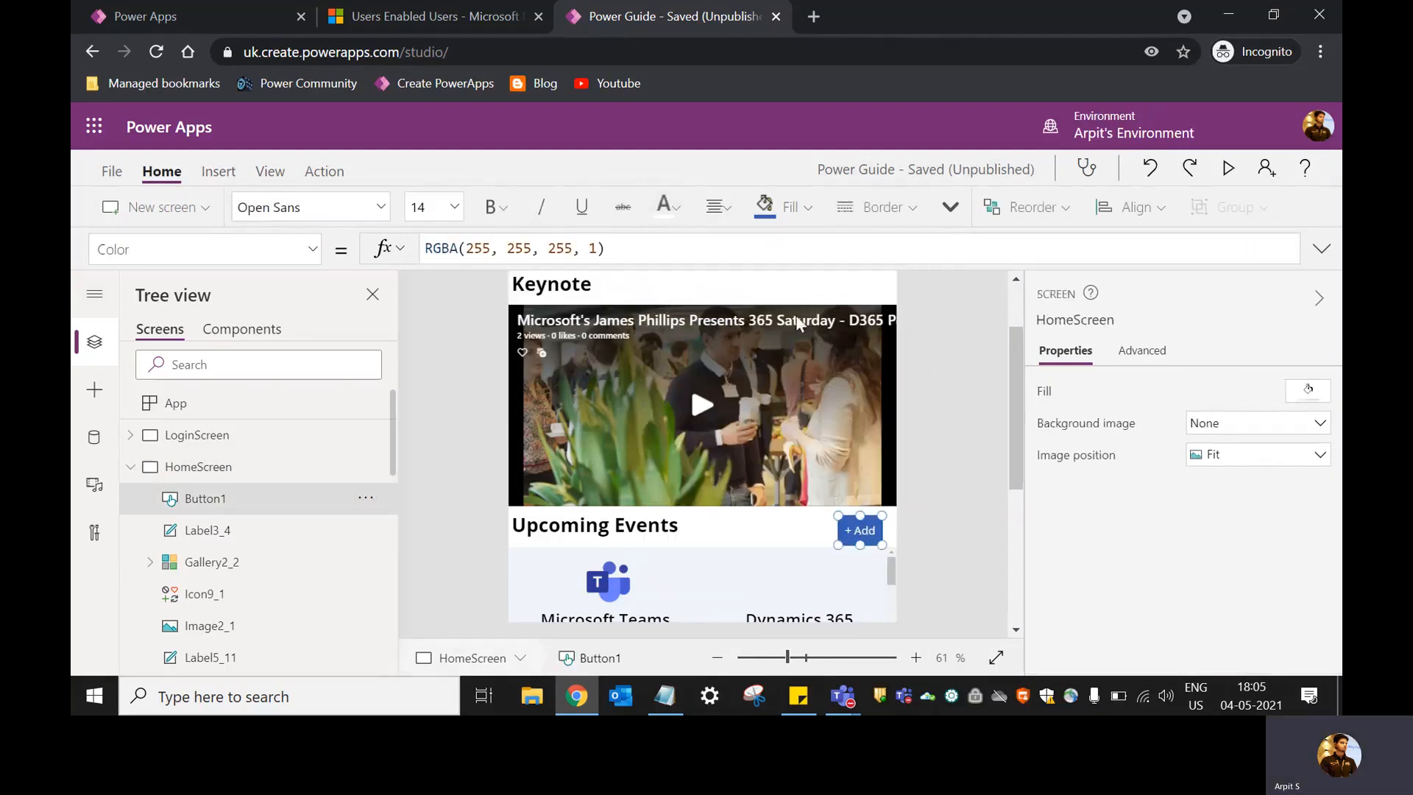
click(800, 213)
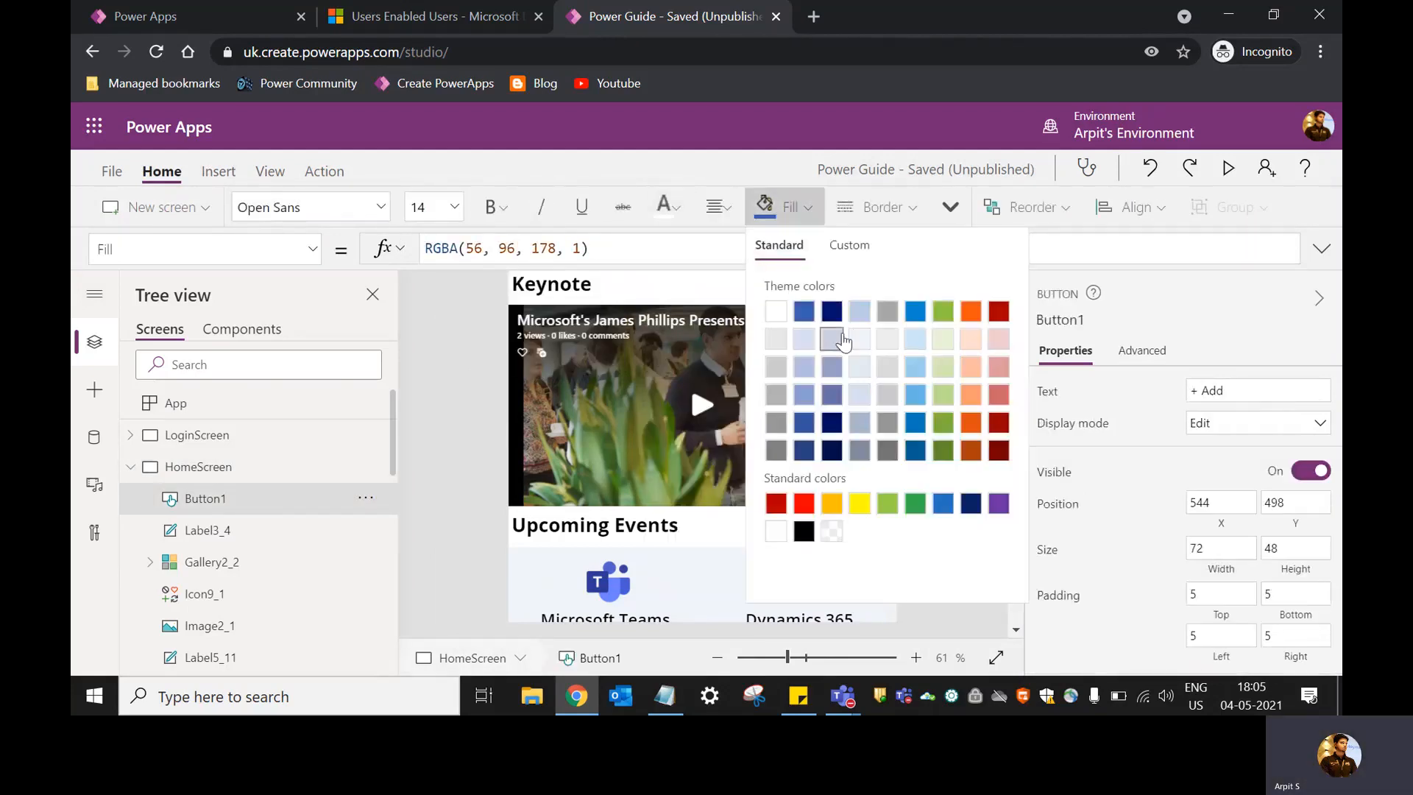
click(964, 617)
click(861, 531)
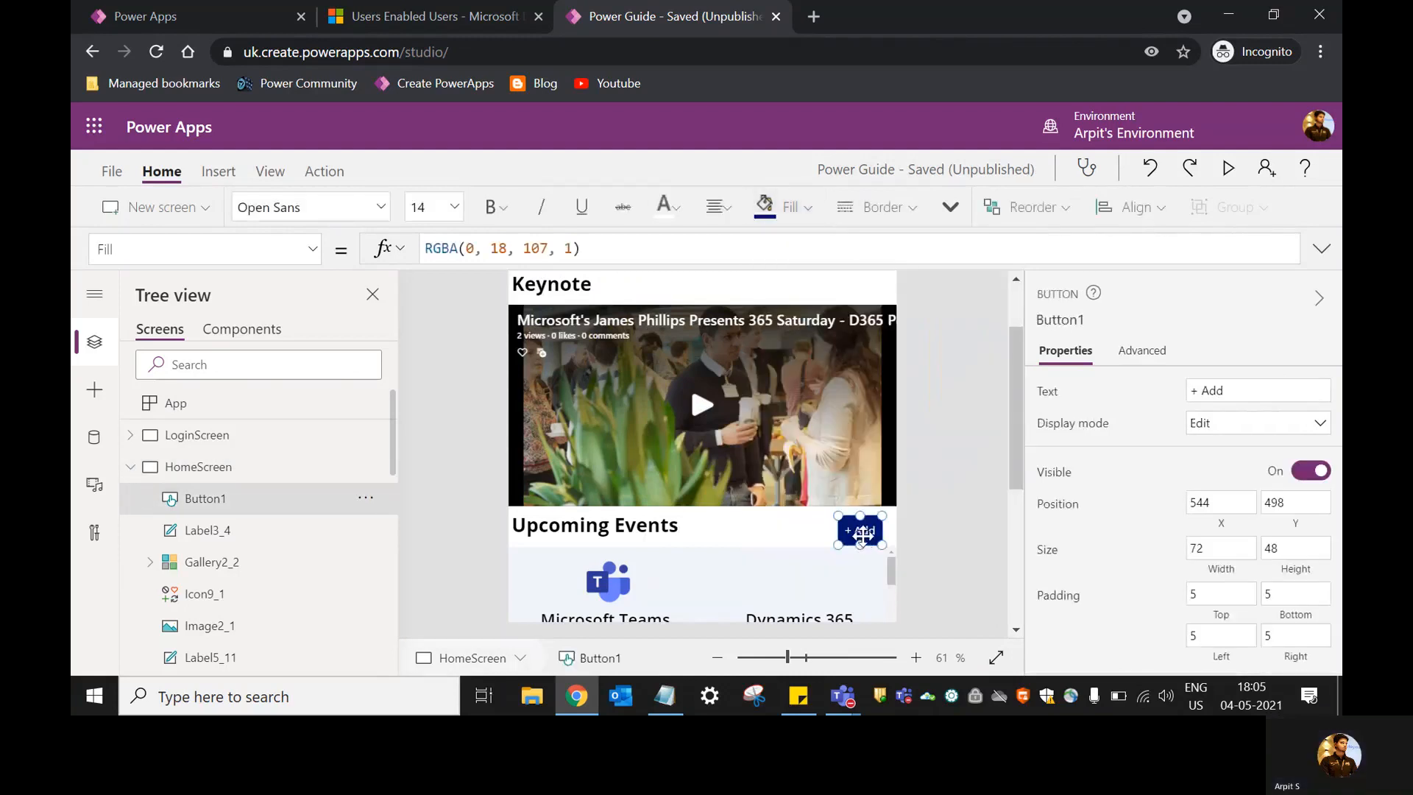
drag(860, 545, 861, 536)
click(934, 522)
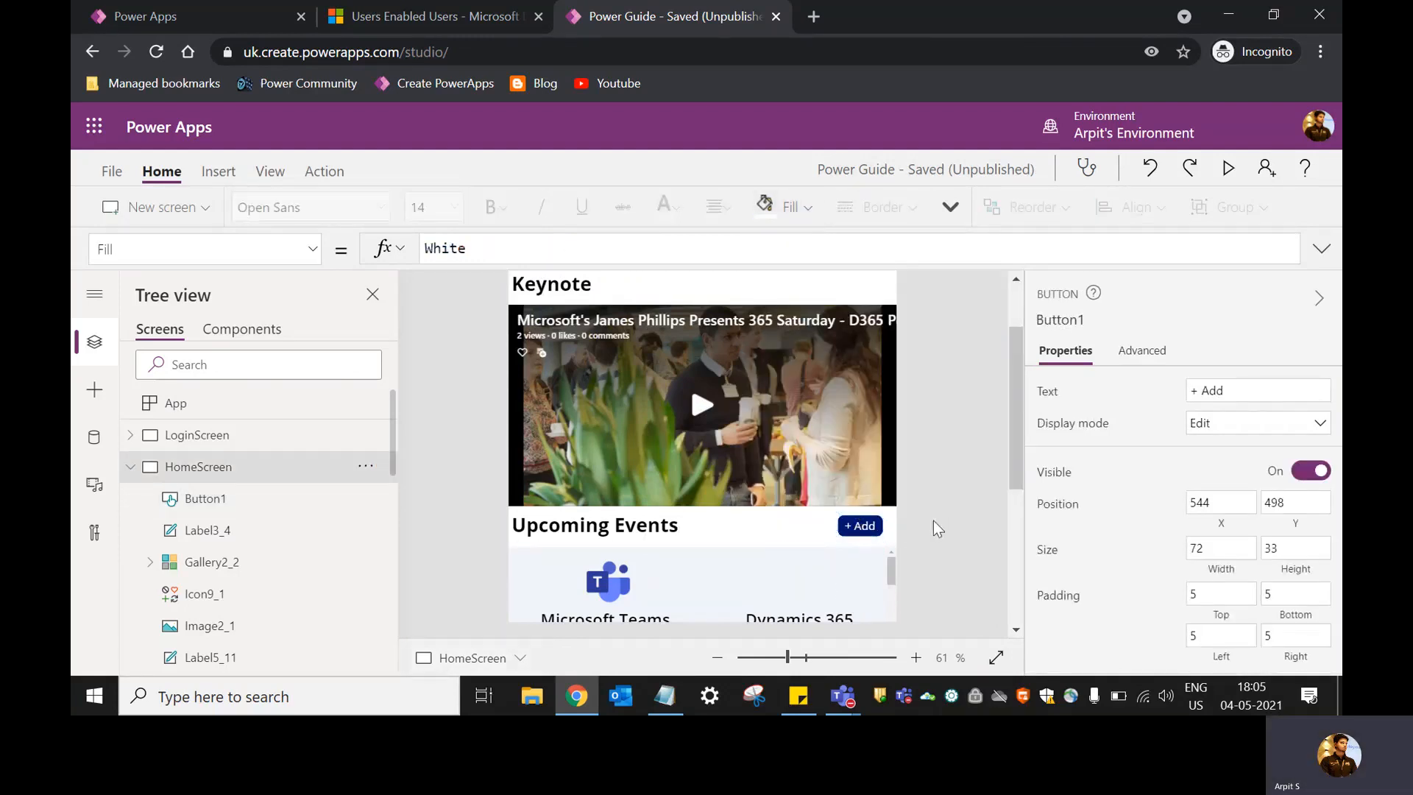
Square off the "+ Add" button's corners by setting its border radius to 0.
click(860, 525)
scroll(1277, 507, down, 4)
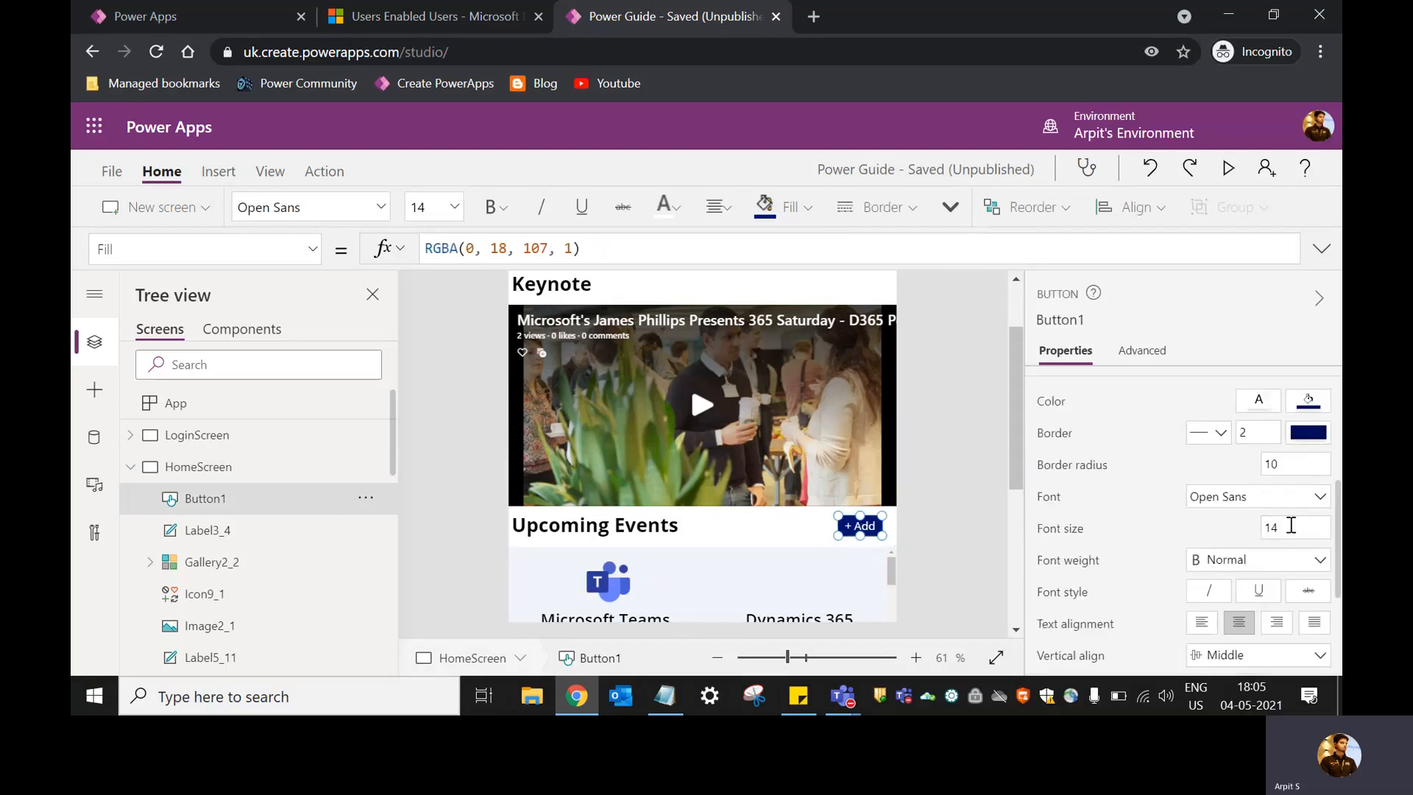
scroll(1288, 527, down, 3)
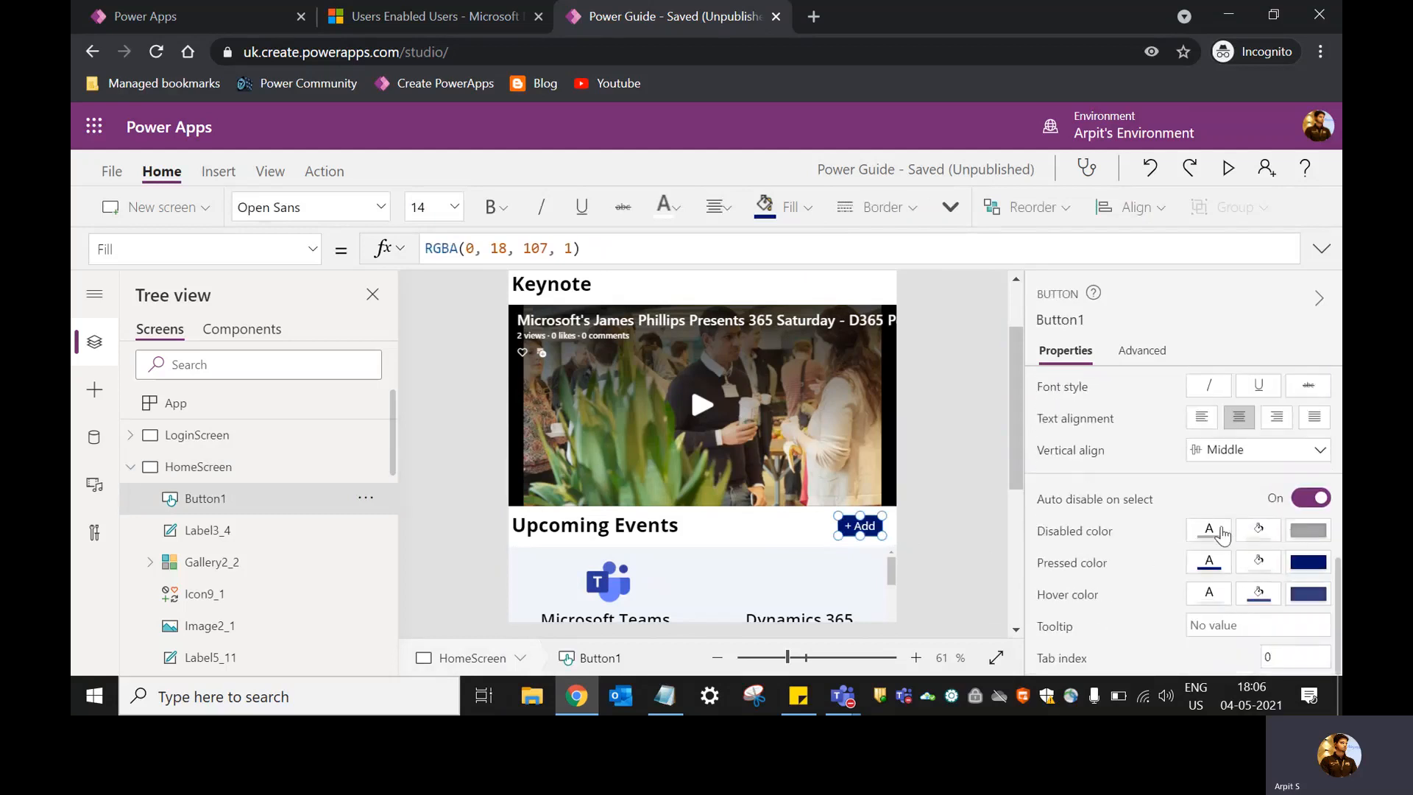
scroll(1222, 535, up, 3)
scroll(1221, 536, down, 3)
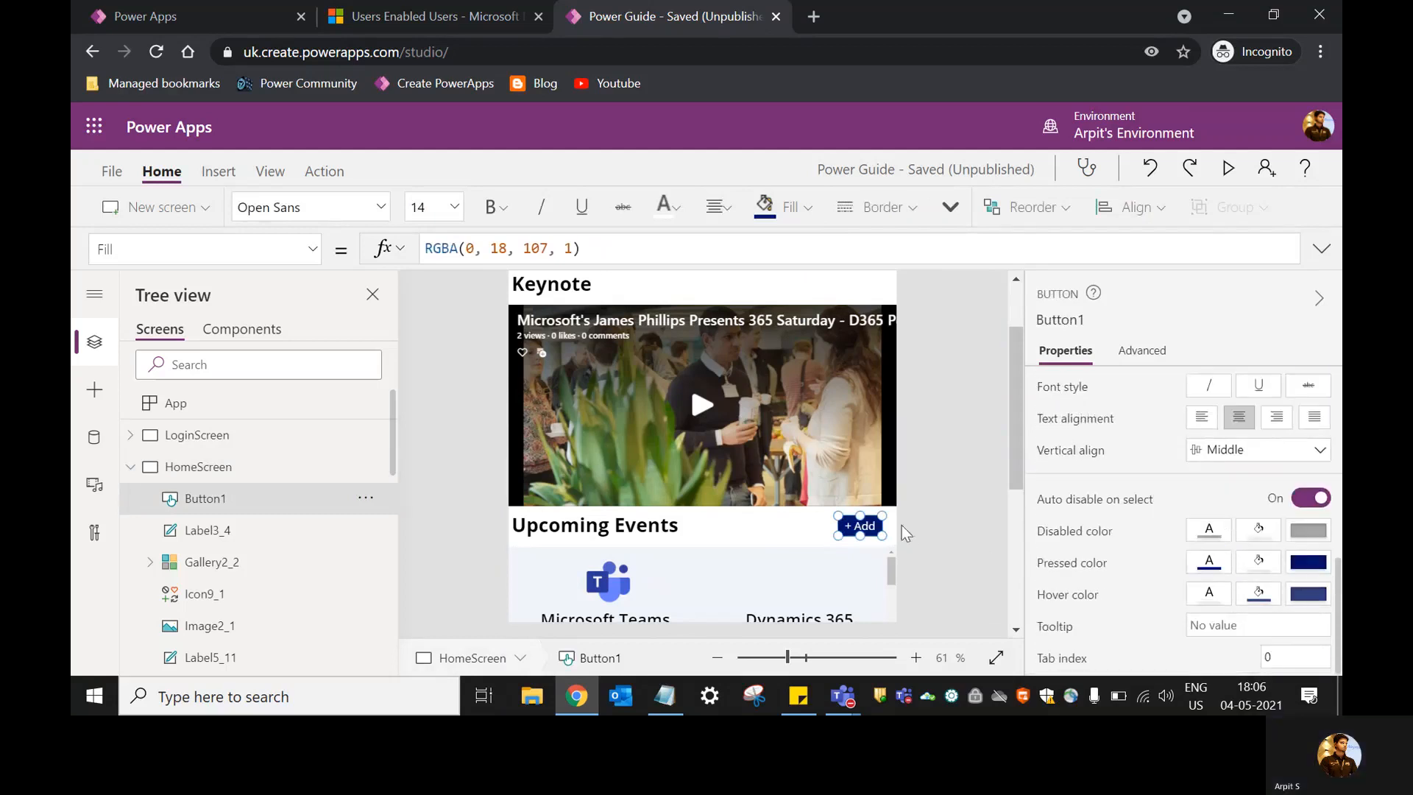
scroll(1244, 544, up, 2)
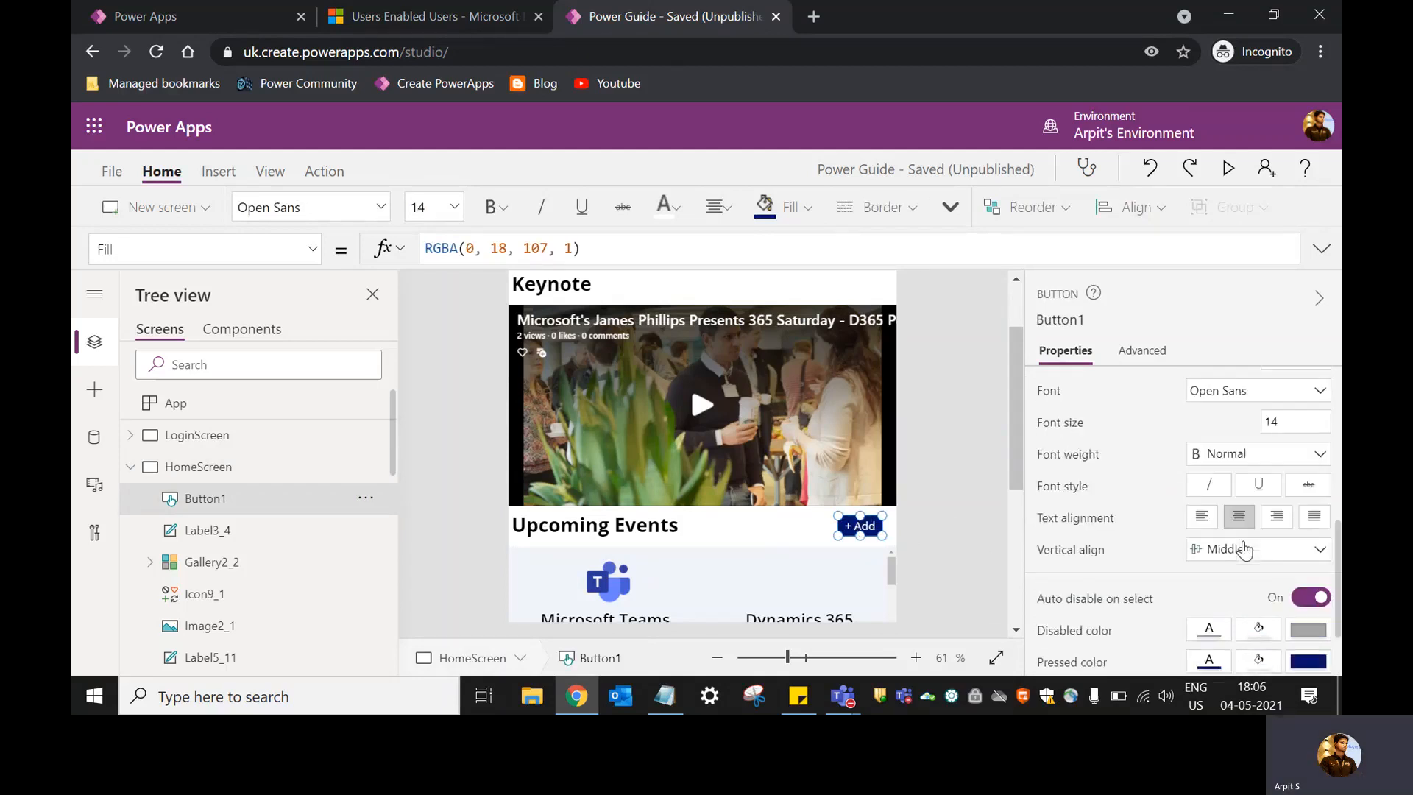
scroll(1244, 548, up, 2)
click(1283, 458)
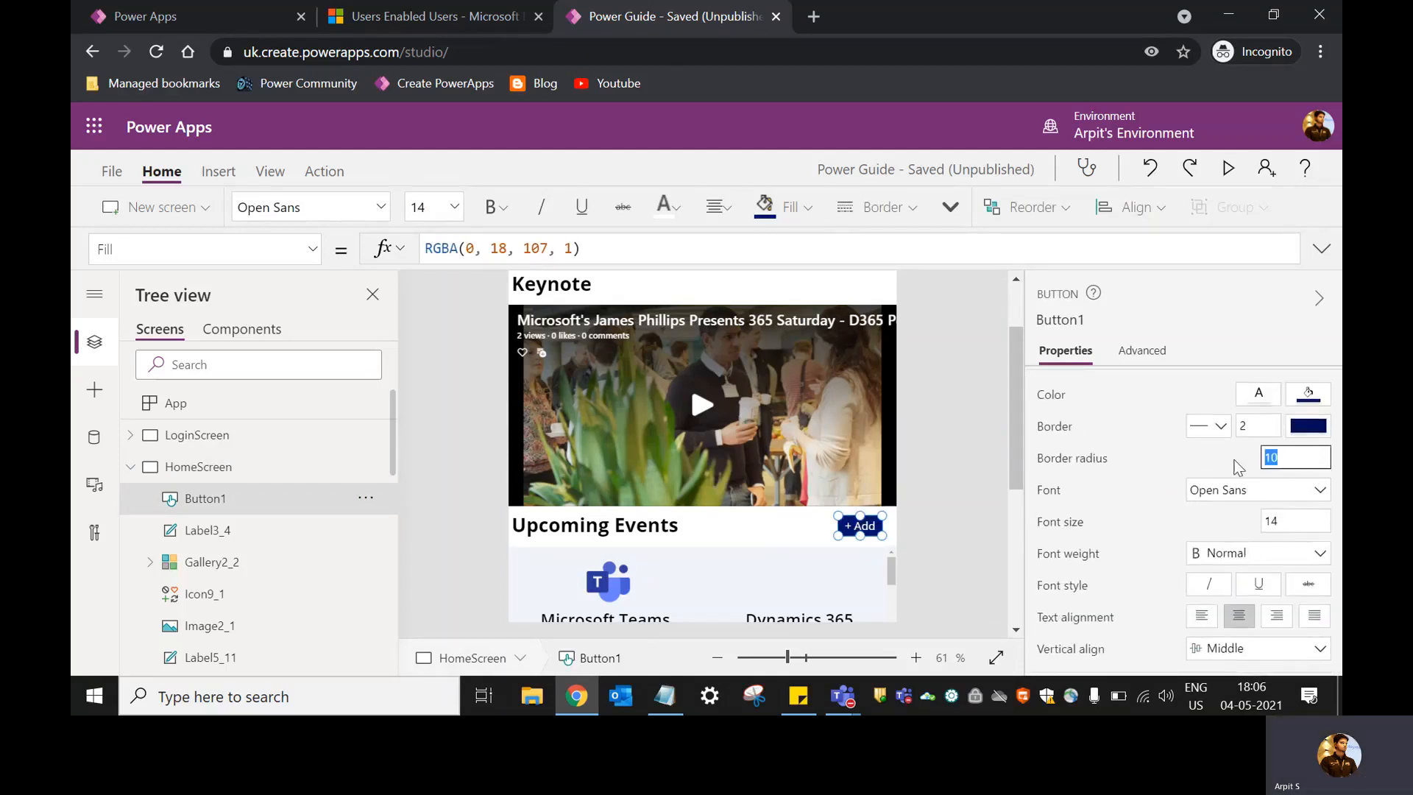
text(0)
click(926, 541)
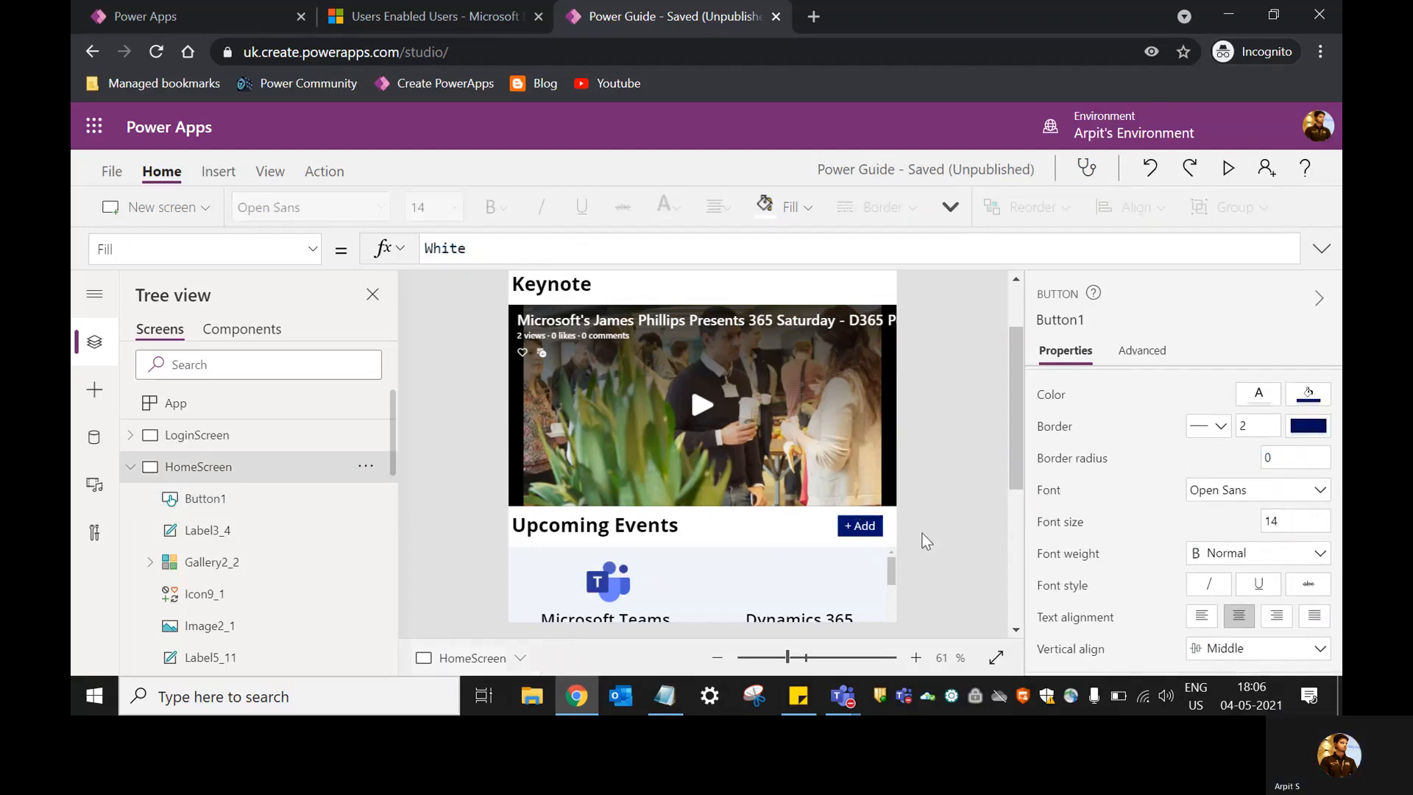
Move the "+ Add" button beside Upcoming Events closer to the screen's edge, to X 559, Y 499.
click(867, 525)
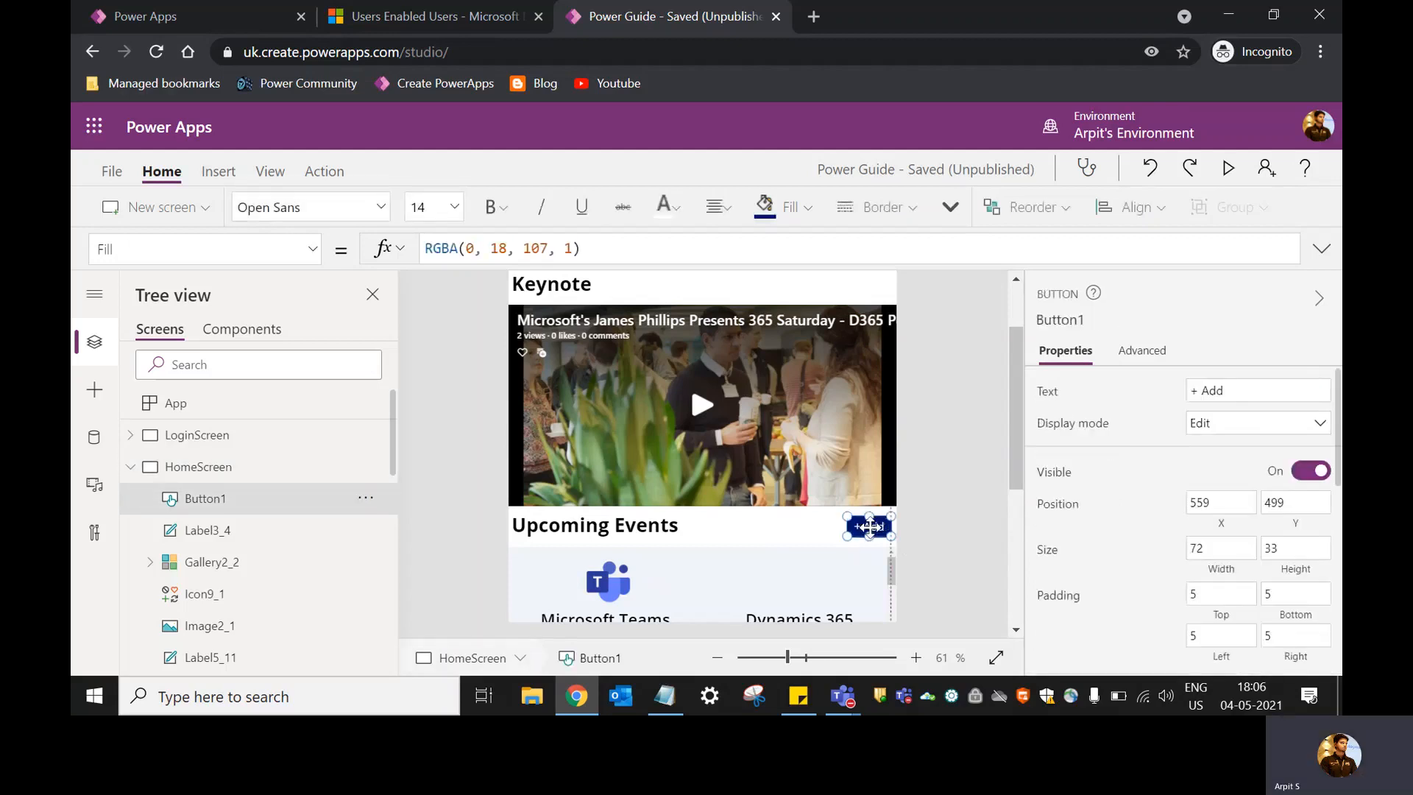
click(917, 527)
scroll(948, 460, down, 2)
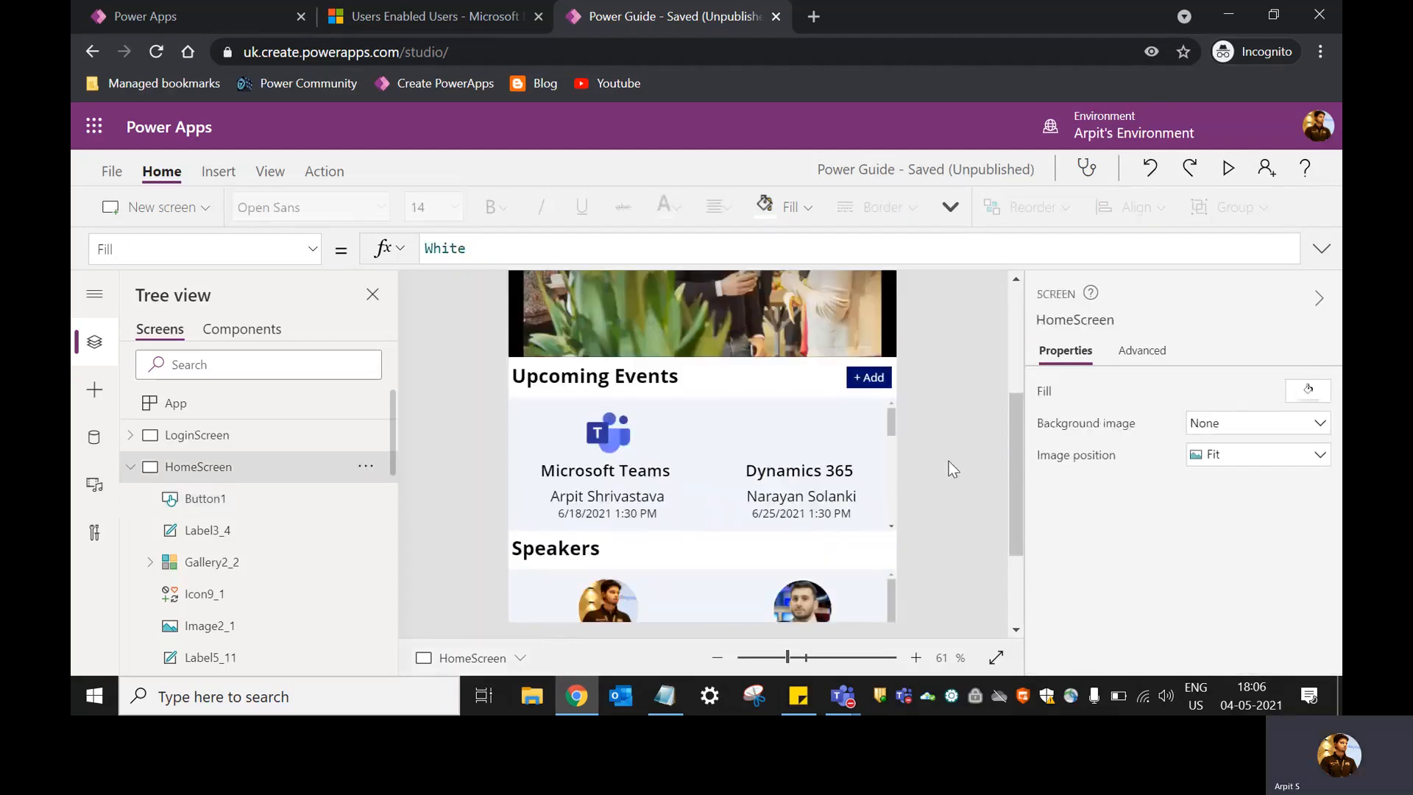
Duplicate the "+ Add" button and place the copy beside the Speakers heading at X 559, Y 780.
click(876, 381)
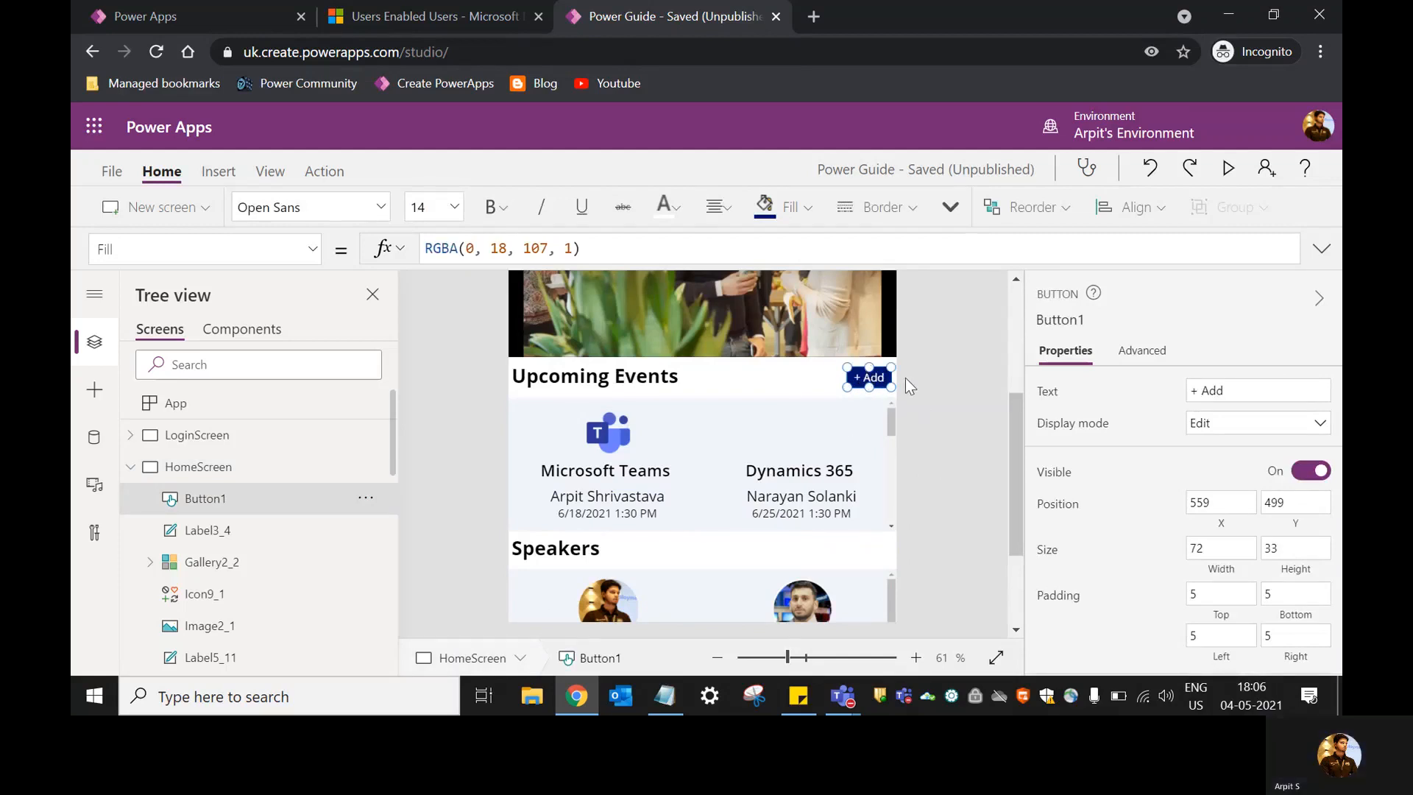
key(ctrl+c)
key(ctrl+v)
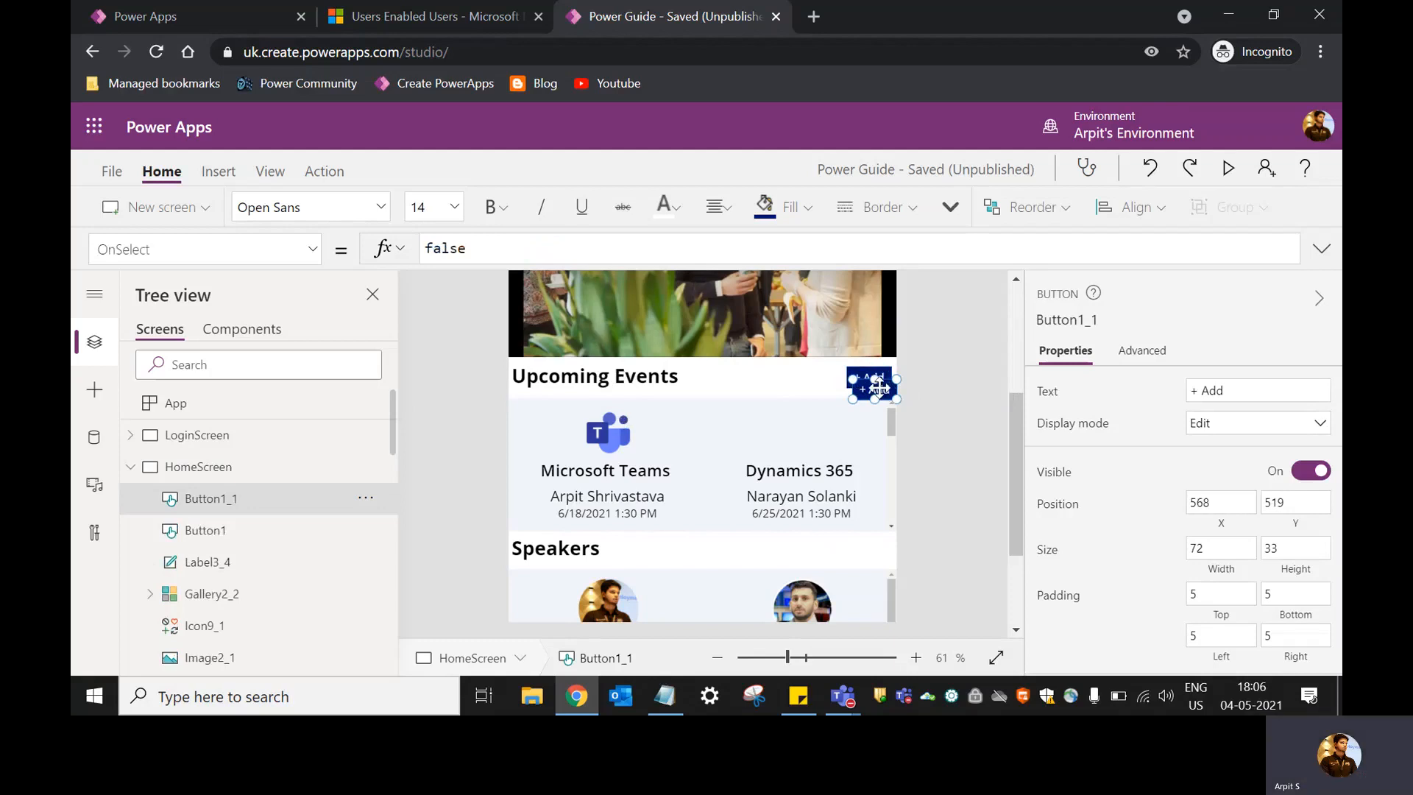
drag(879, 392, 870, 548)
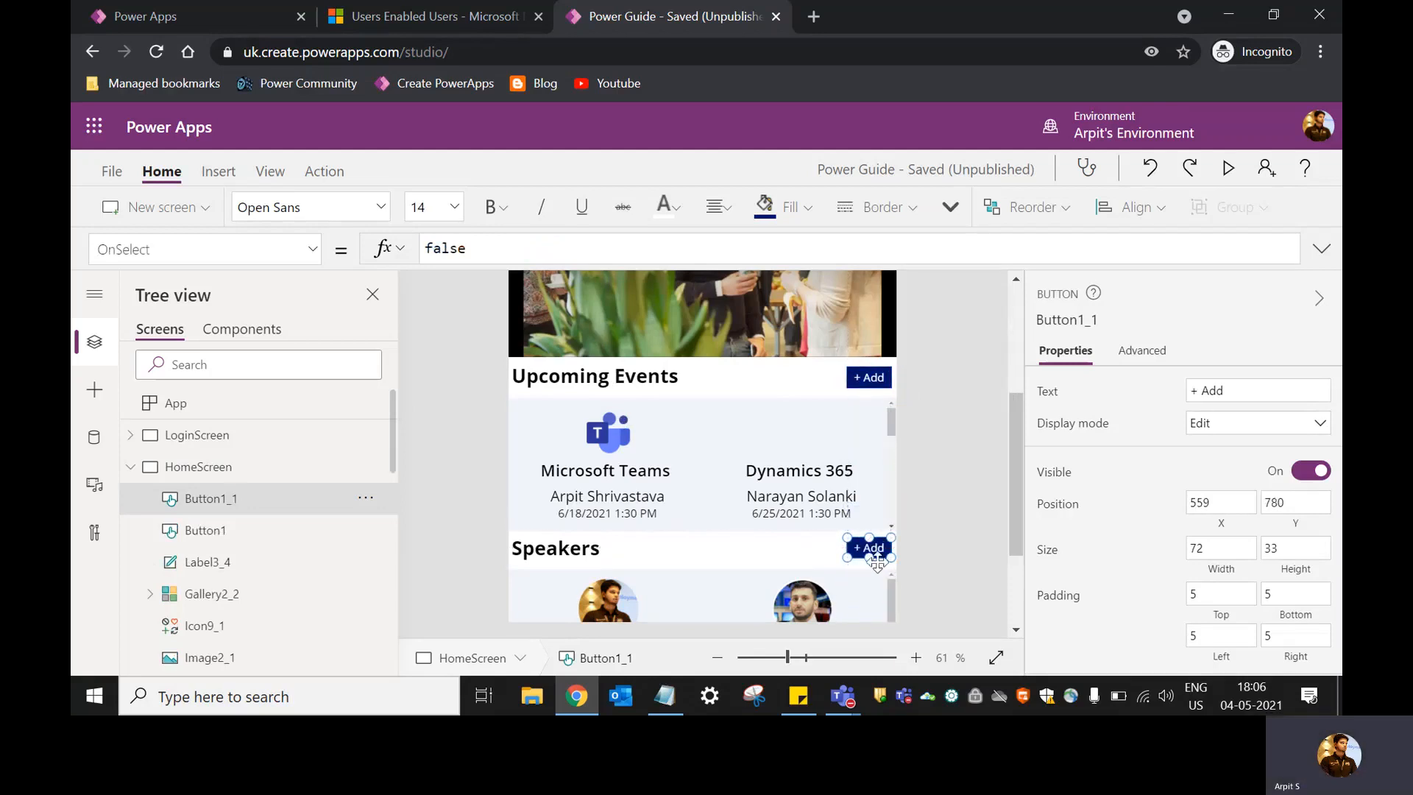
click(981, 527)
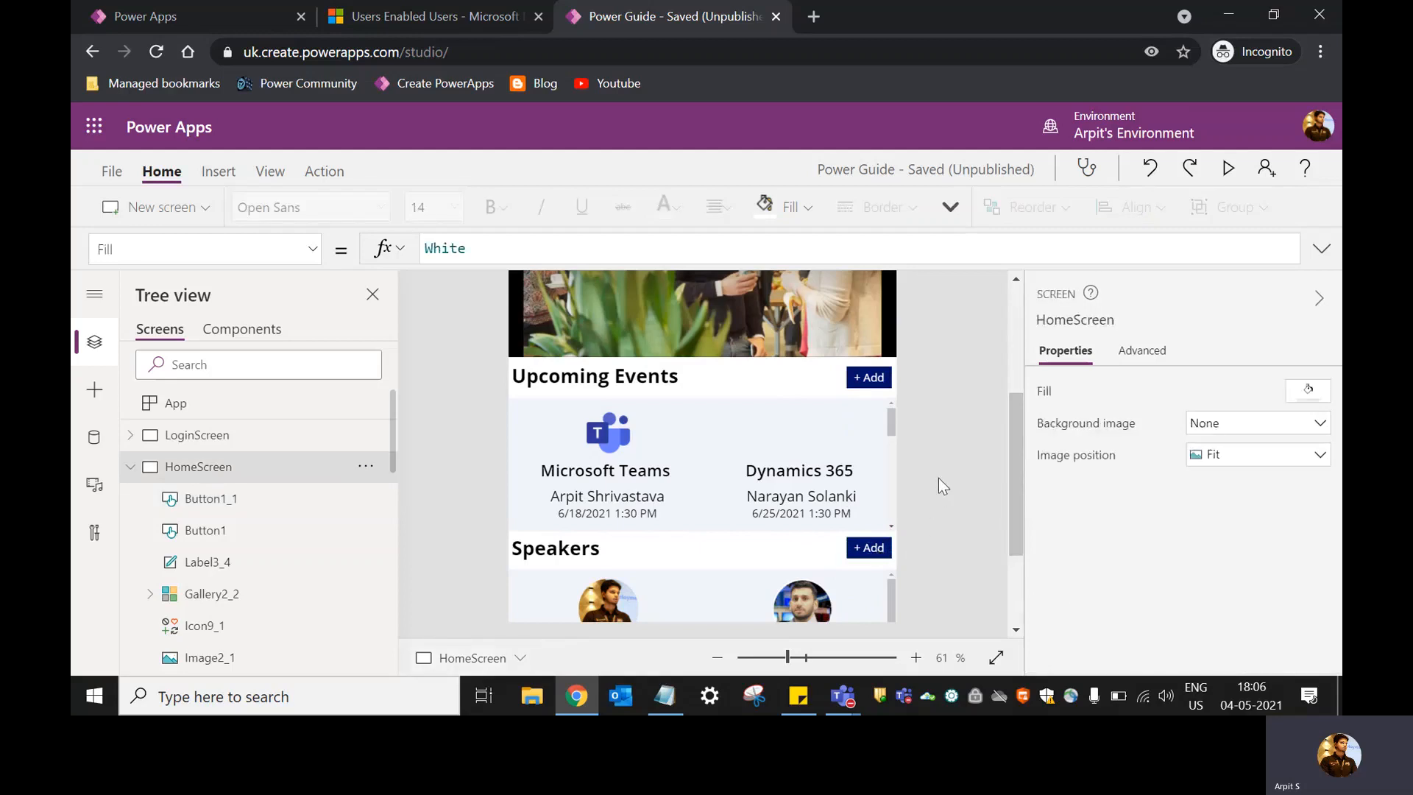
Nudge the Speakers "+ Add" button slightly down and save the app.
click(873, 546)
click(950, 533)
key(ctrl+s)
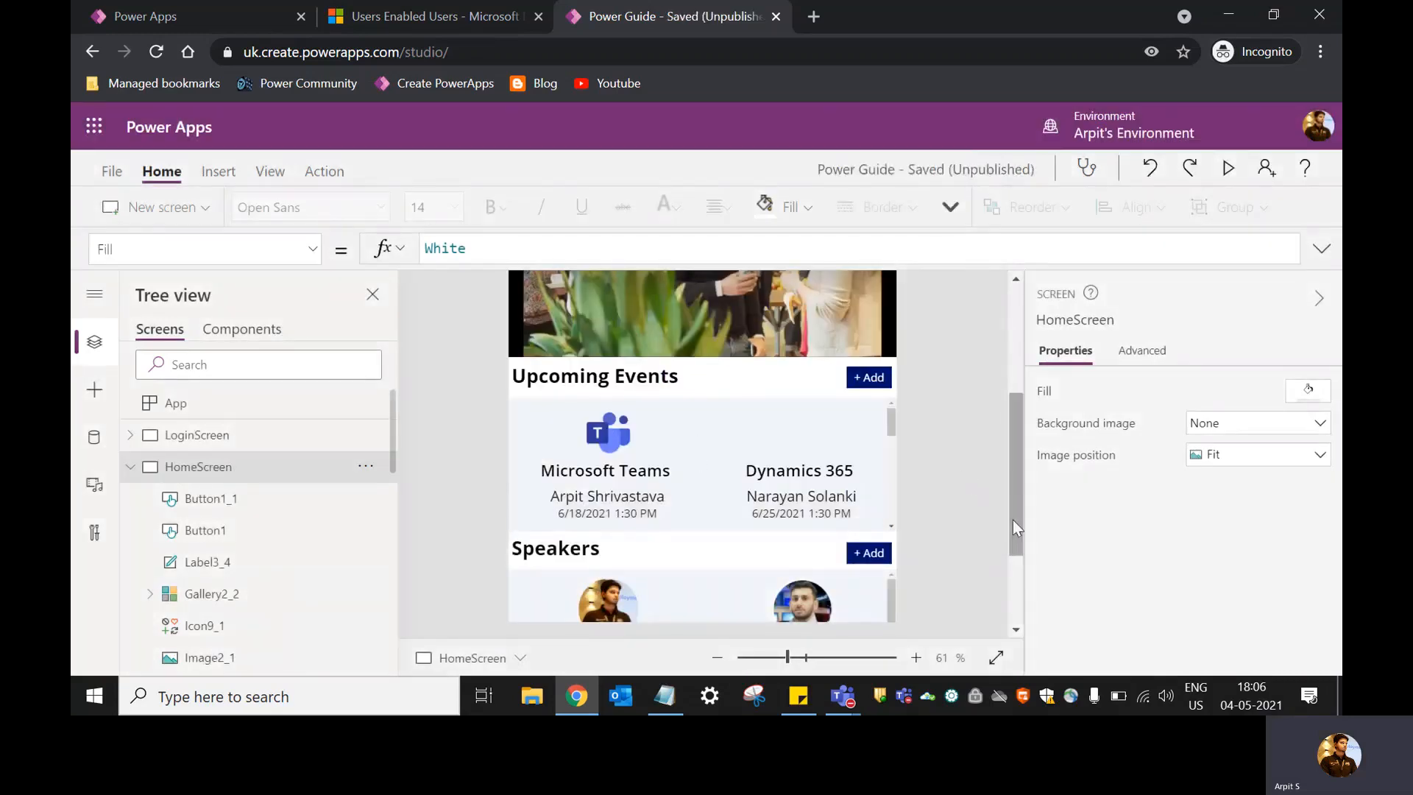
Open LoginScreen and examine the OnSelect formulas of the Event Organizer and Participants tiles.
click(716, 658)
click(716, 658)
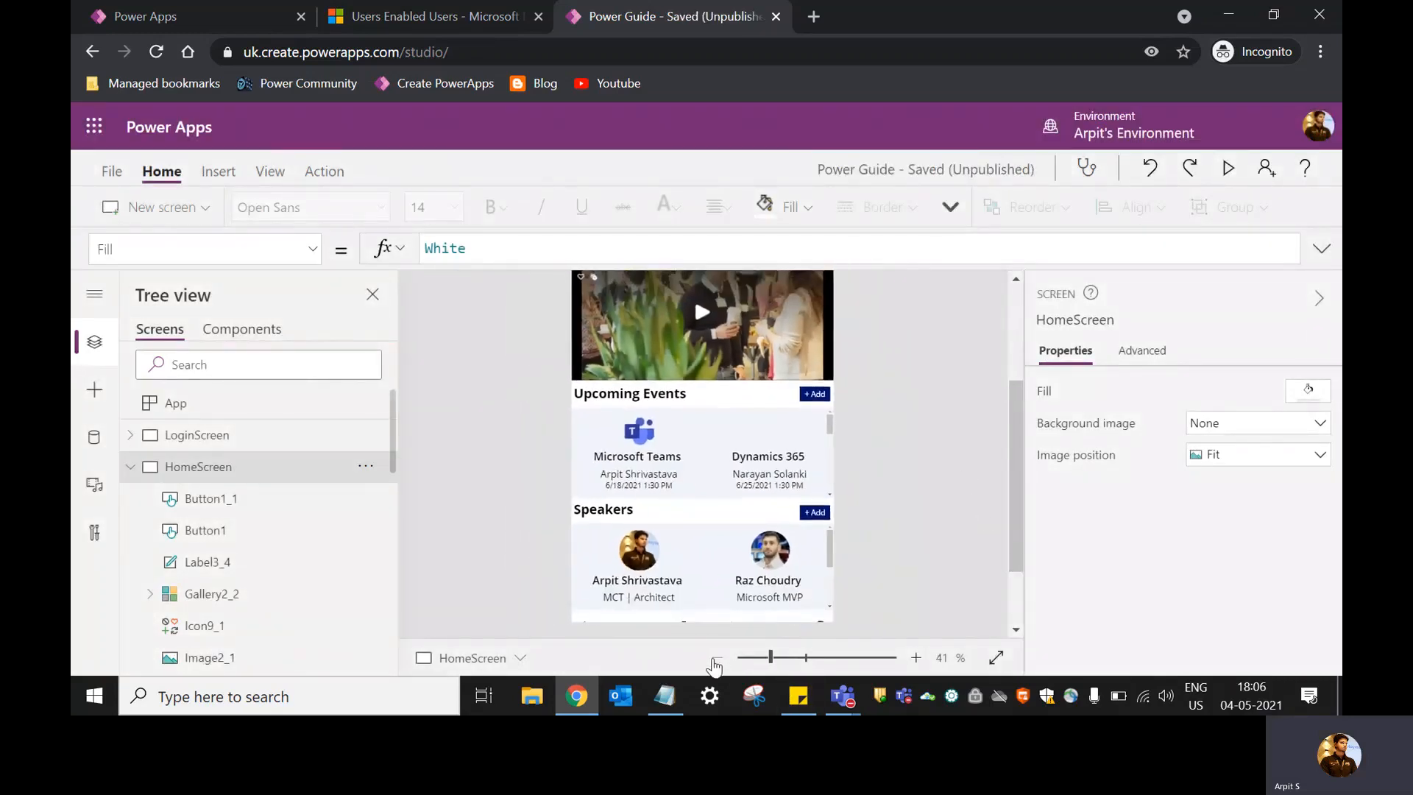
click(715, 659)
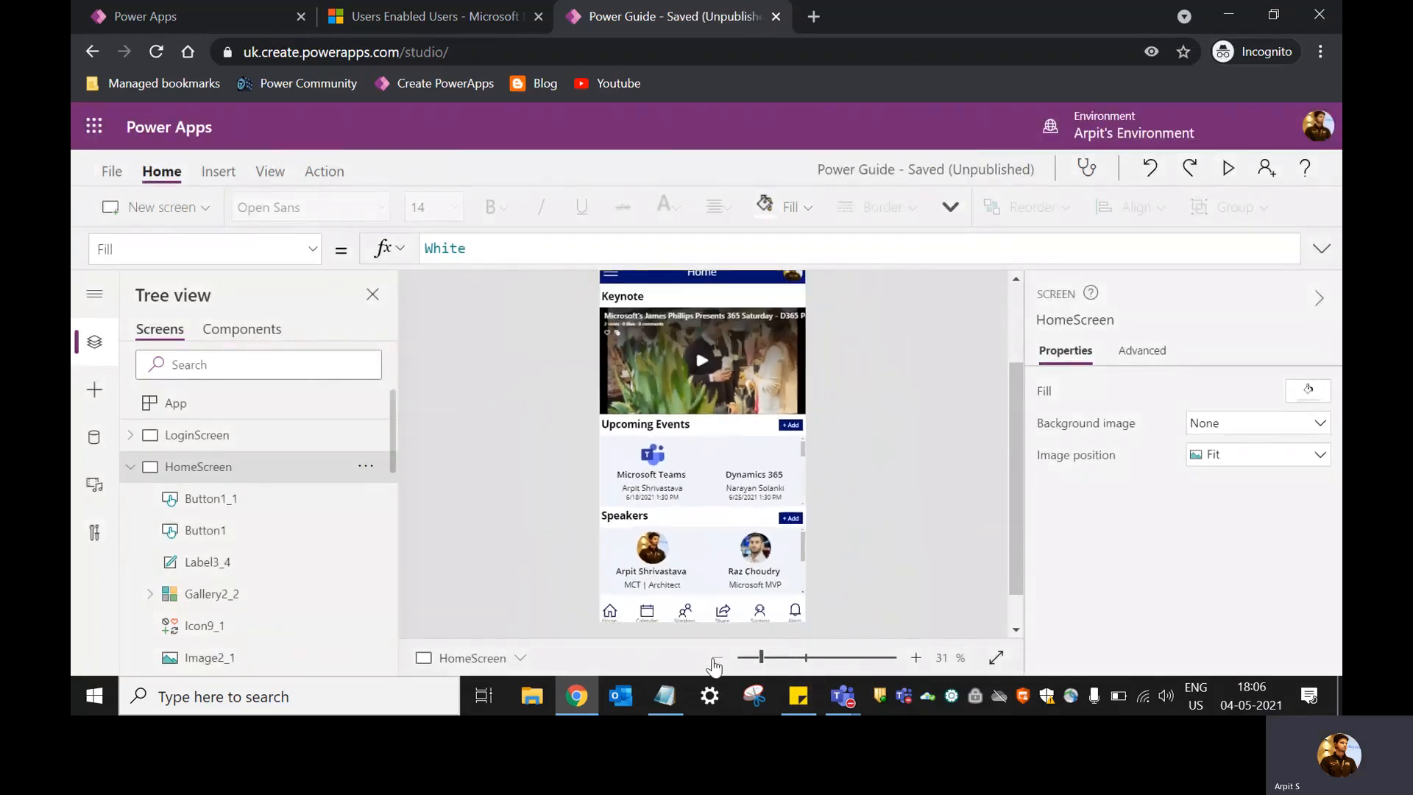
click(130, 468)
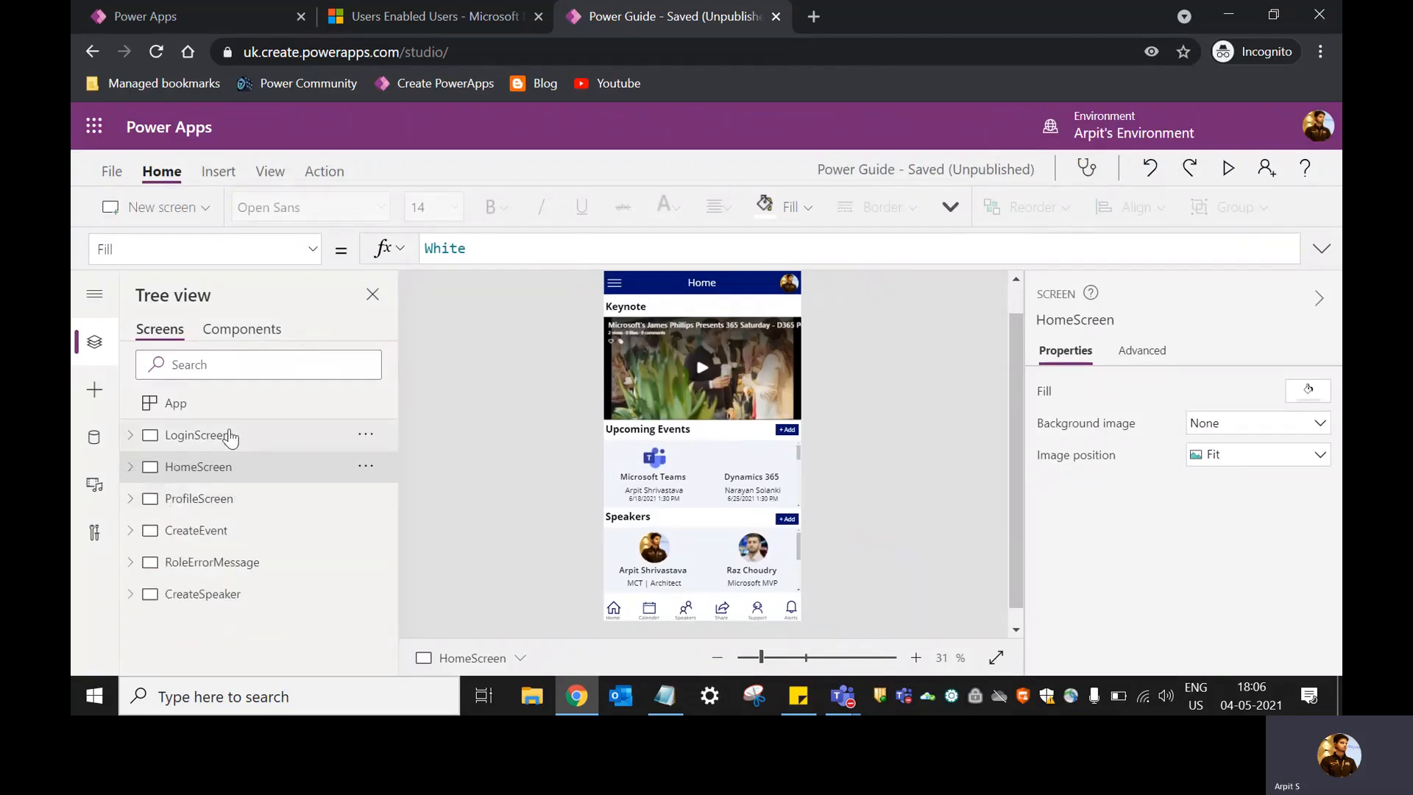
click(222, 442)
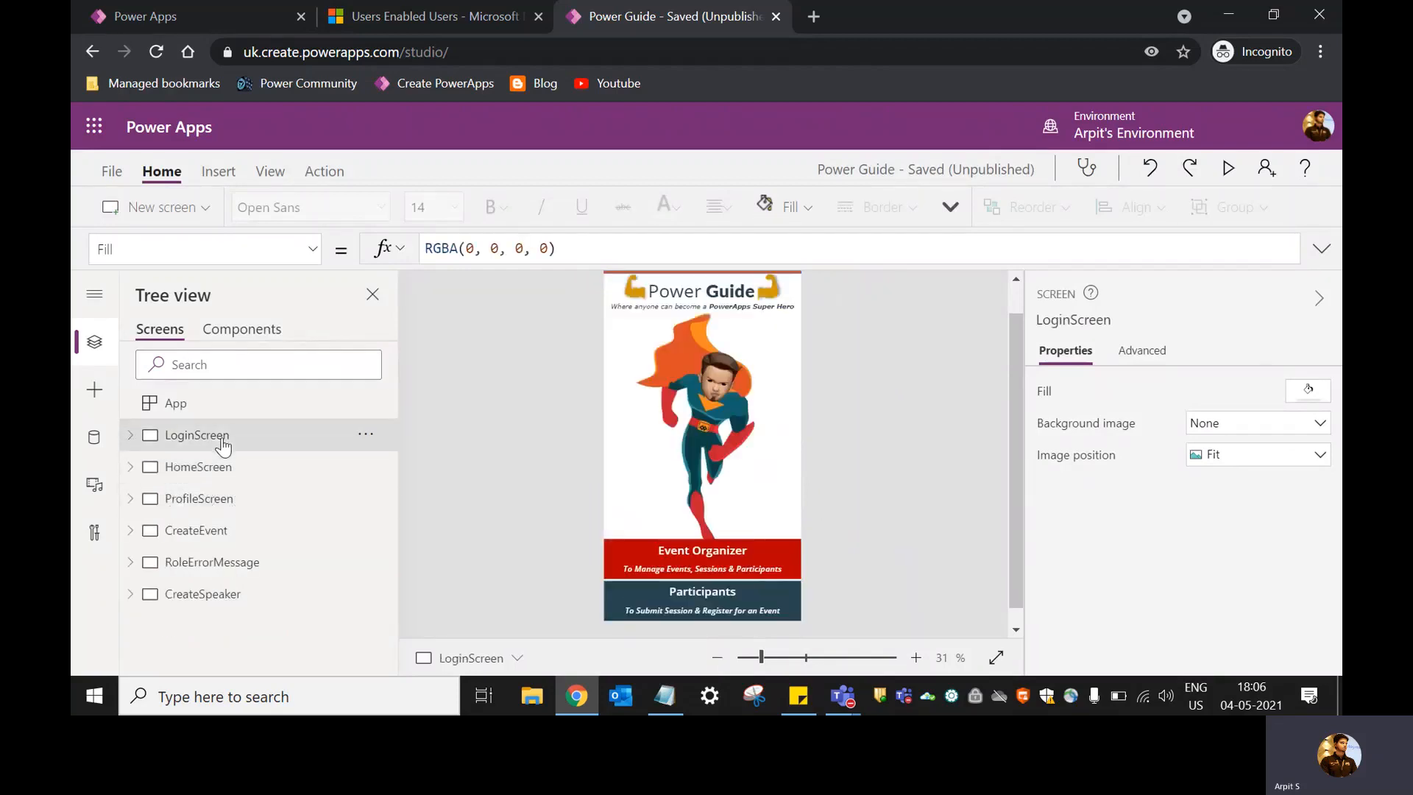
click(784, 558)
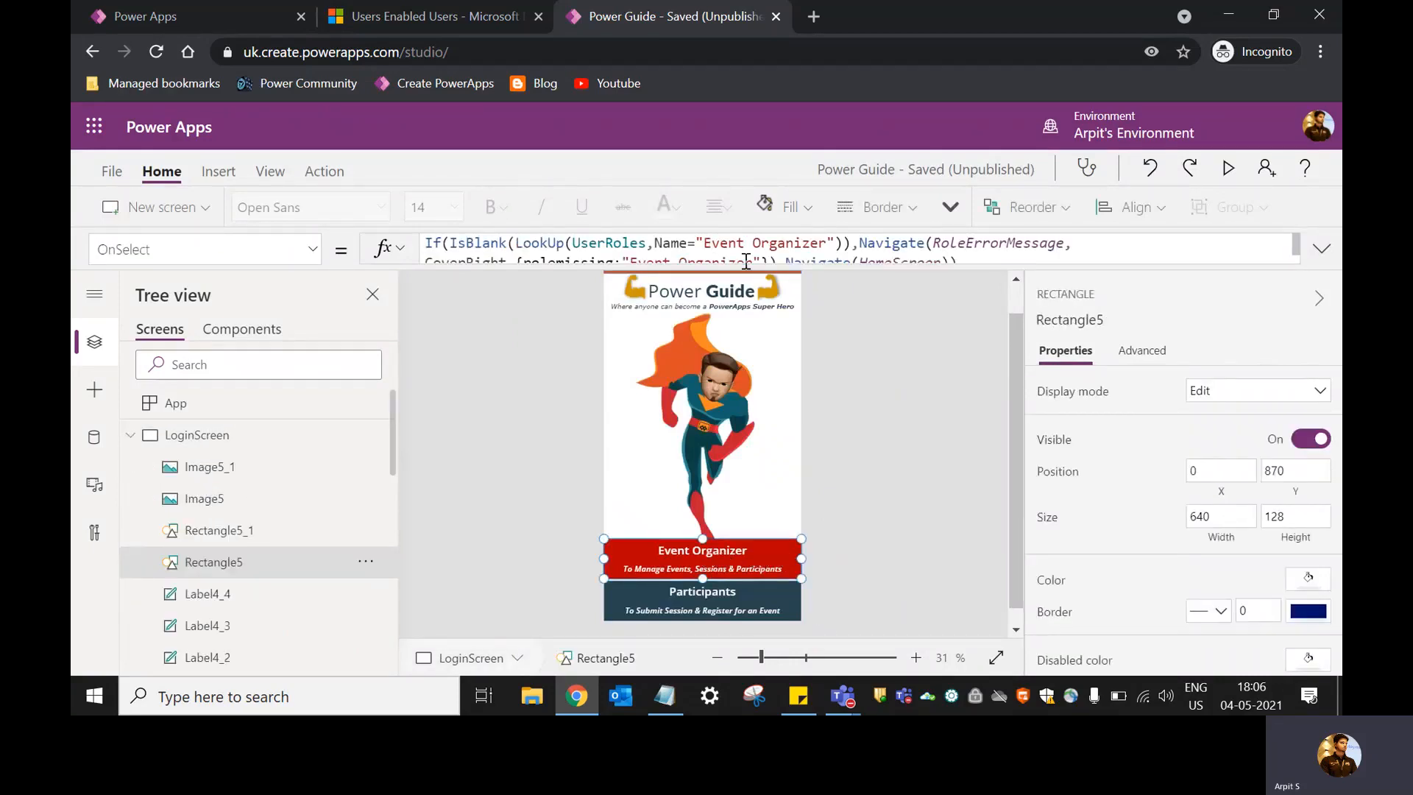
click(857, 268)
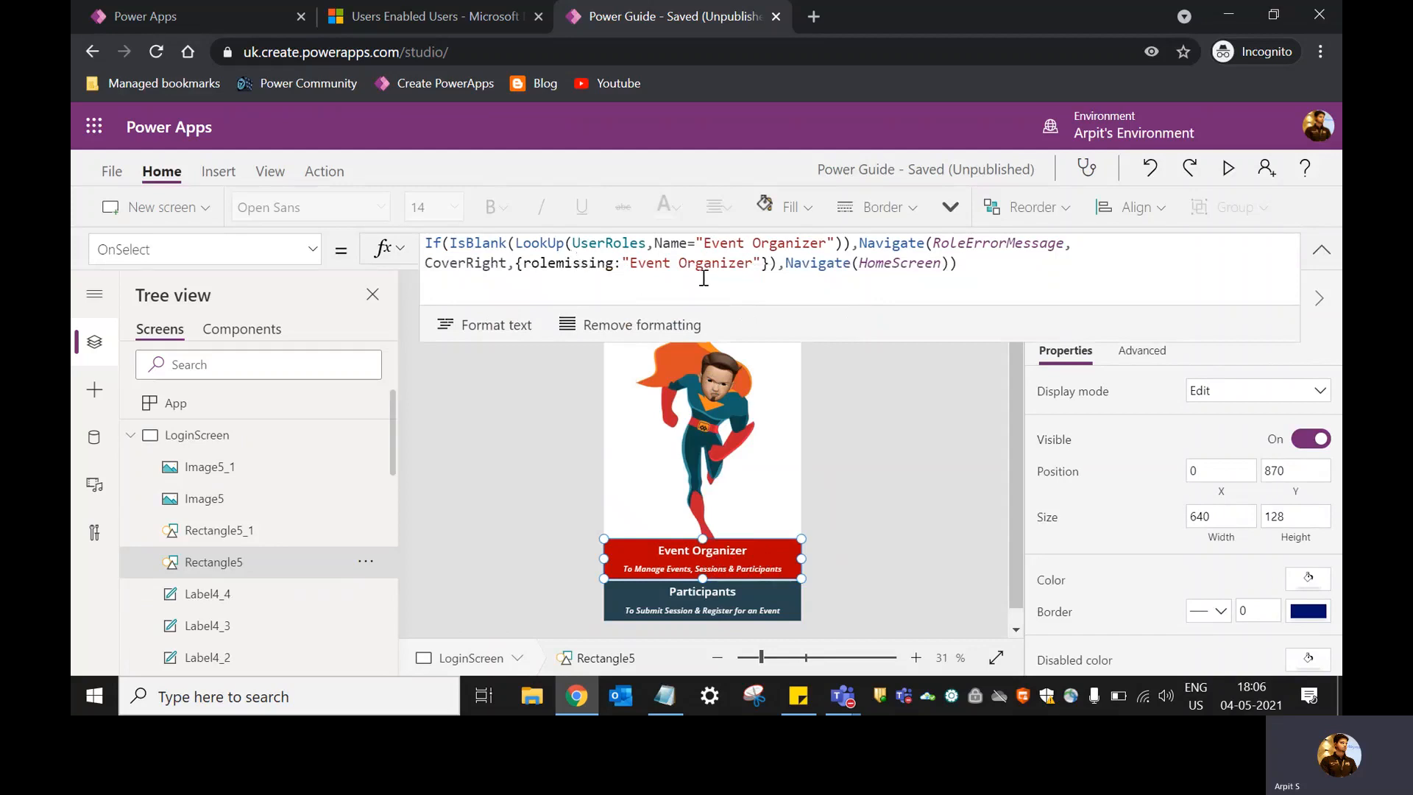
drag(703, 243, 844, 247)
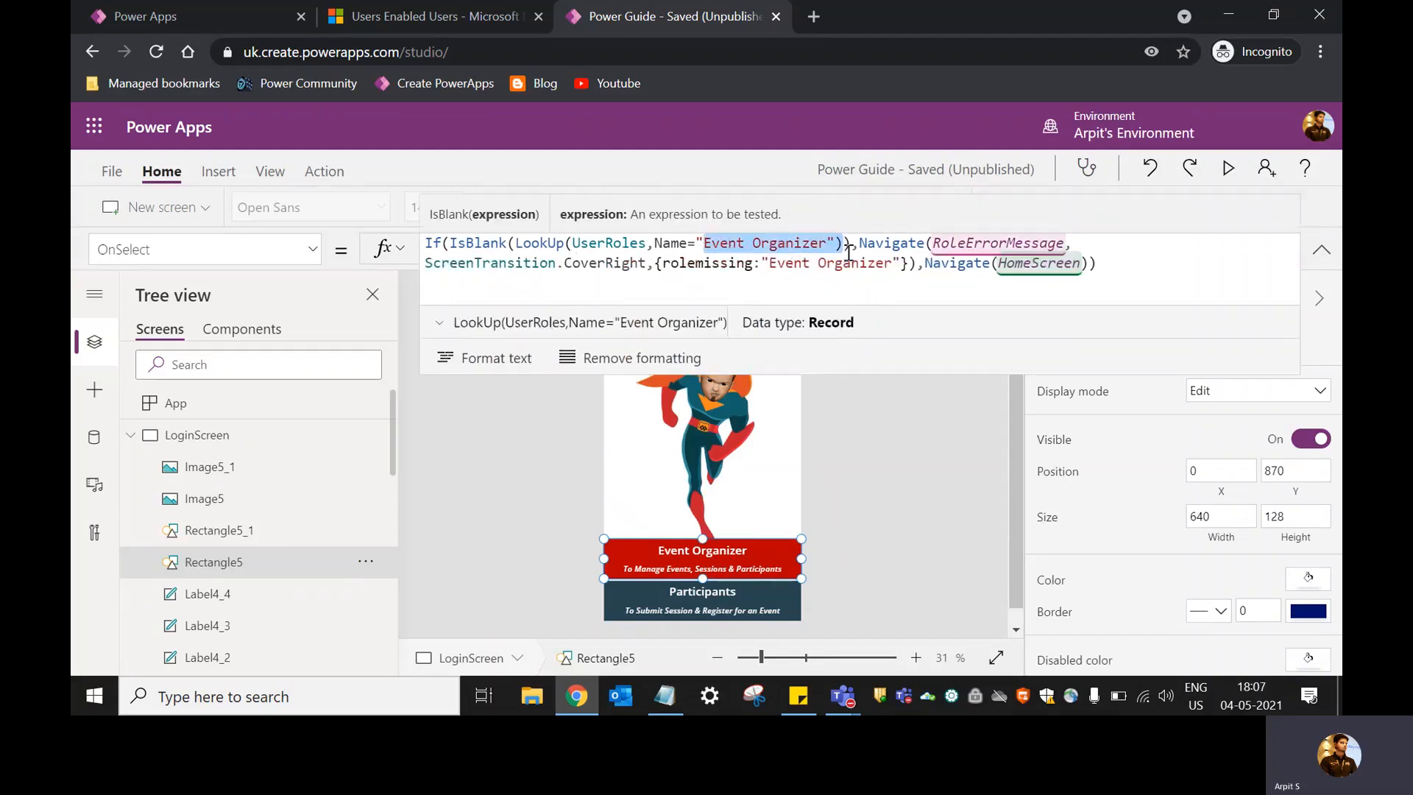
click(868, 264)
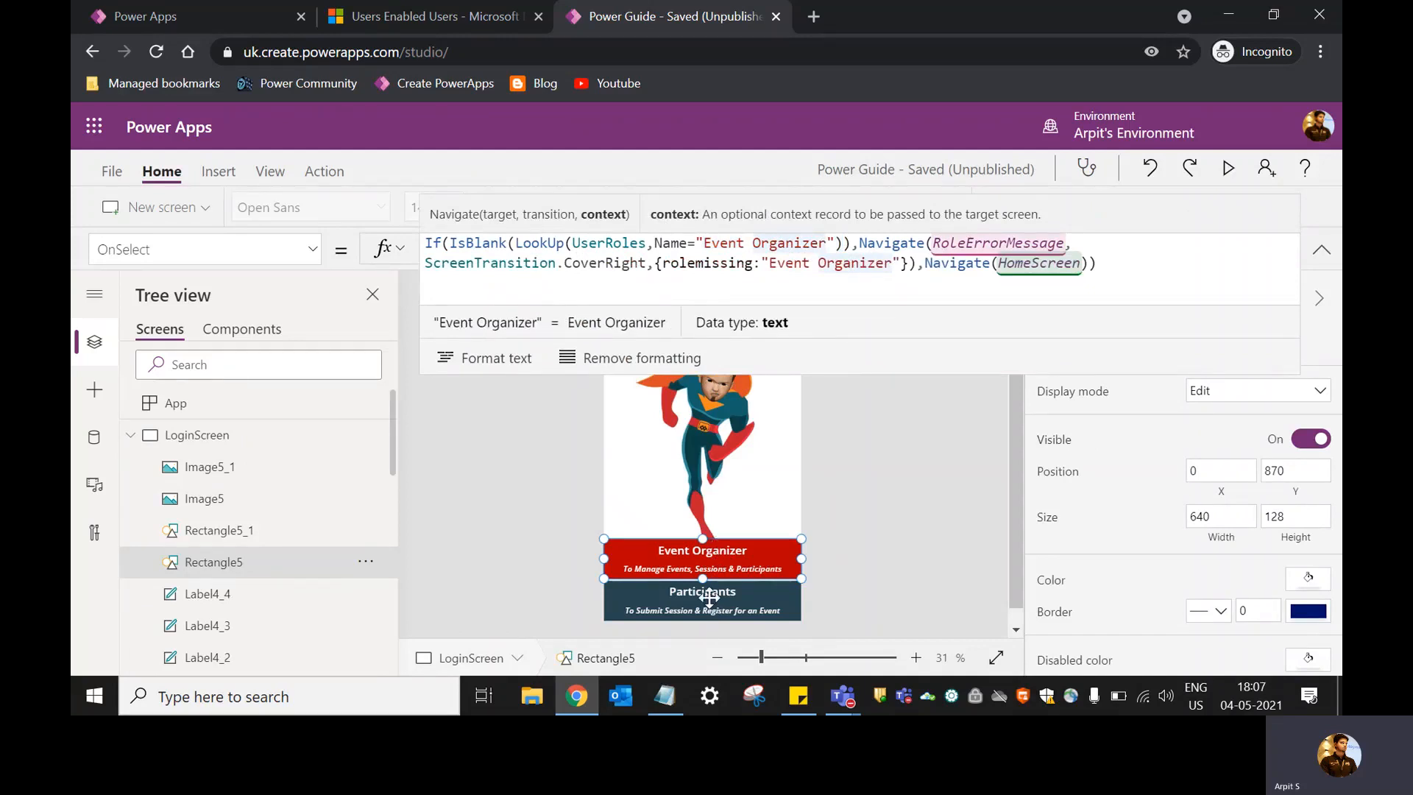
click(708, 598)
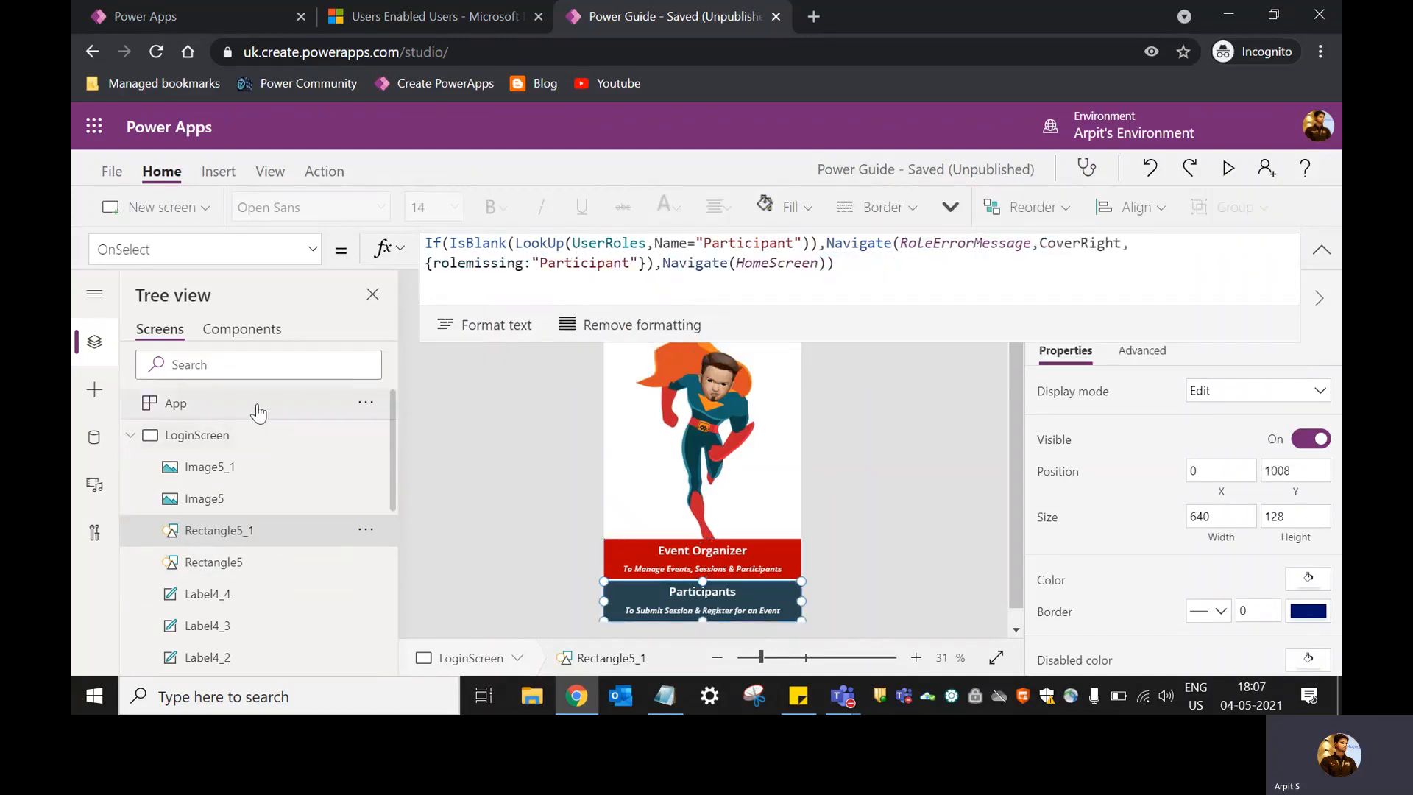
Examine the App object's OnStart formula, including its UserRoles collection and the security role lookup.
click(199, 418)
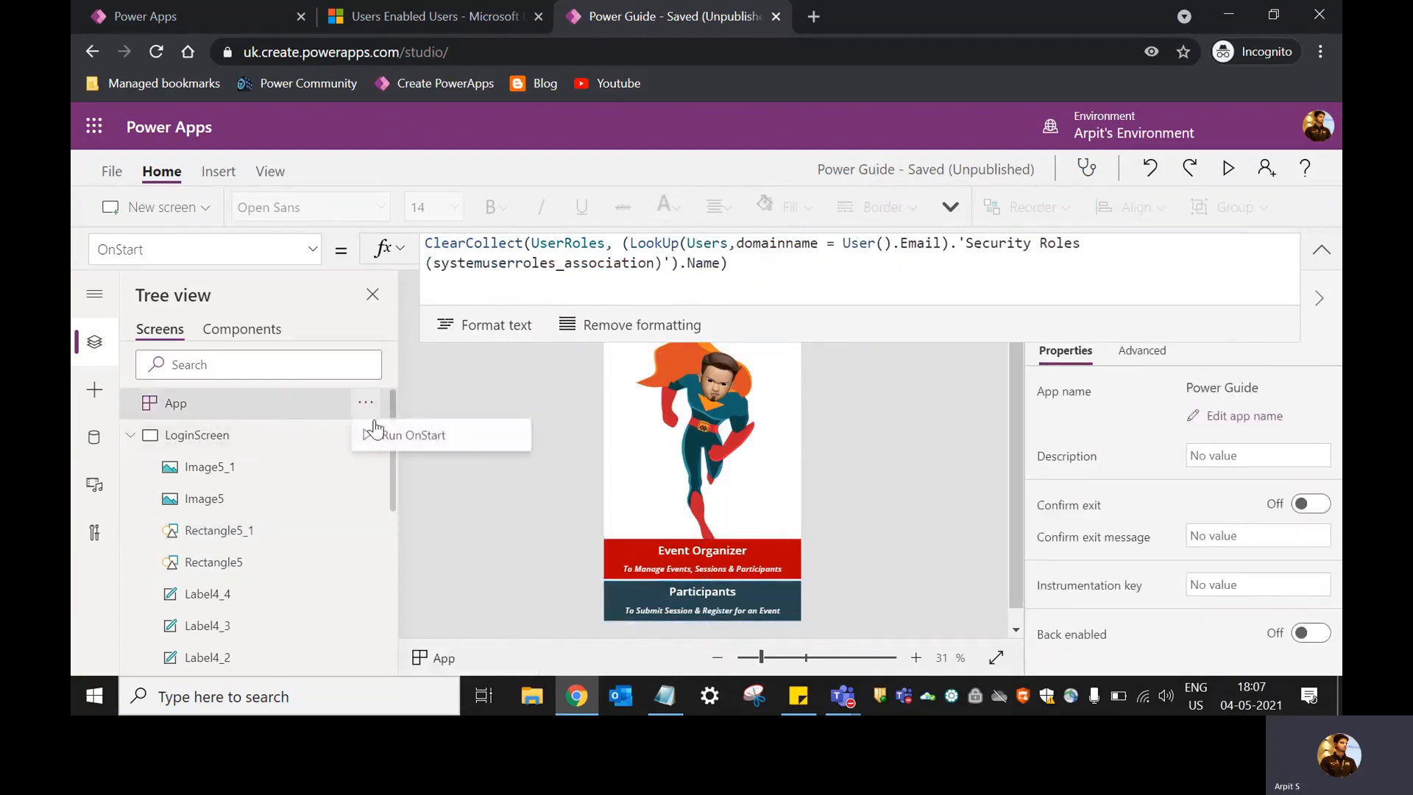
click(173, 249)
drag(173, 248, 98, 253)
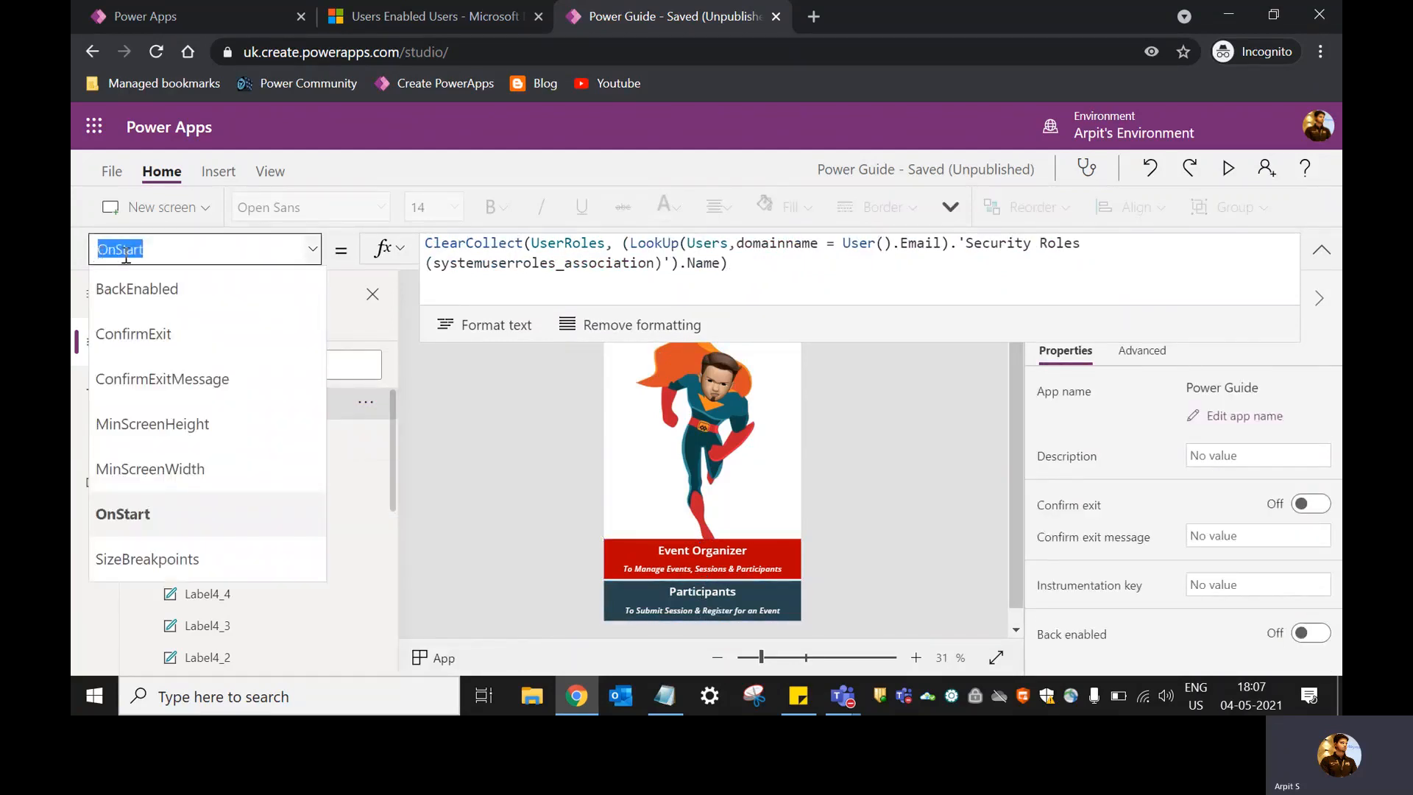
click(451, 292)
drag(427, 244, 747, 271)
click(747, 272)
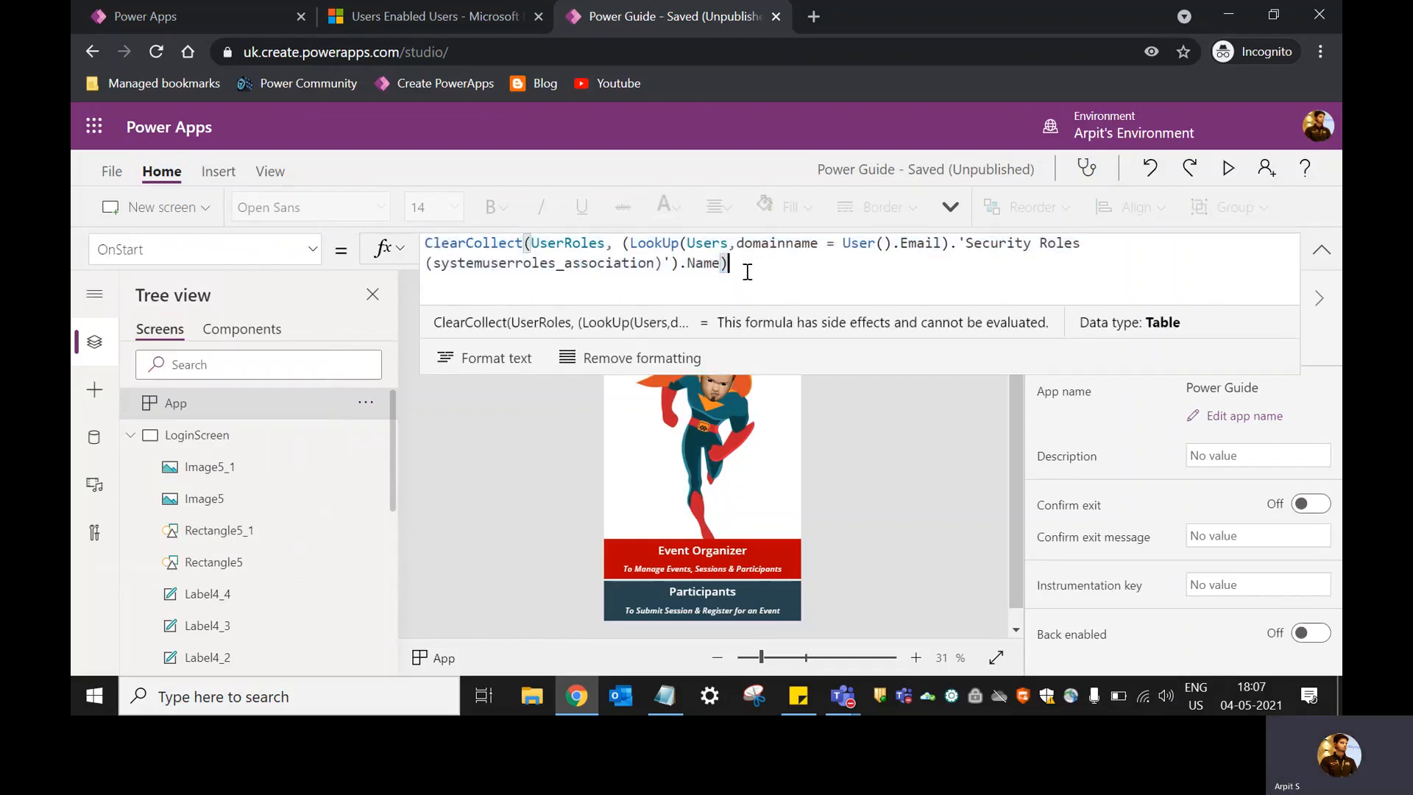
drag(622, 244, 724, 263)
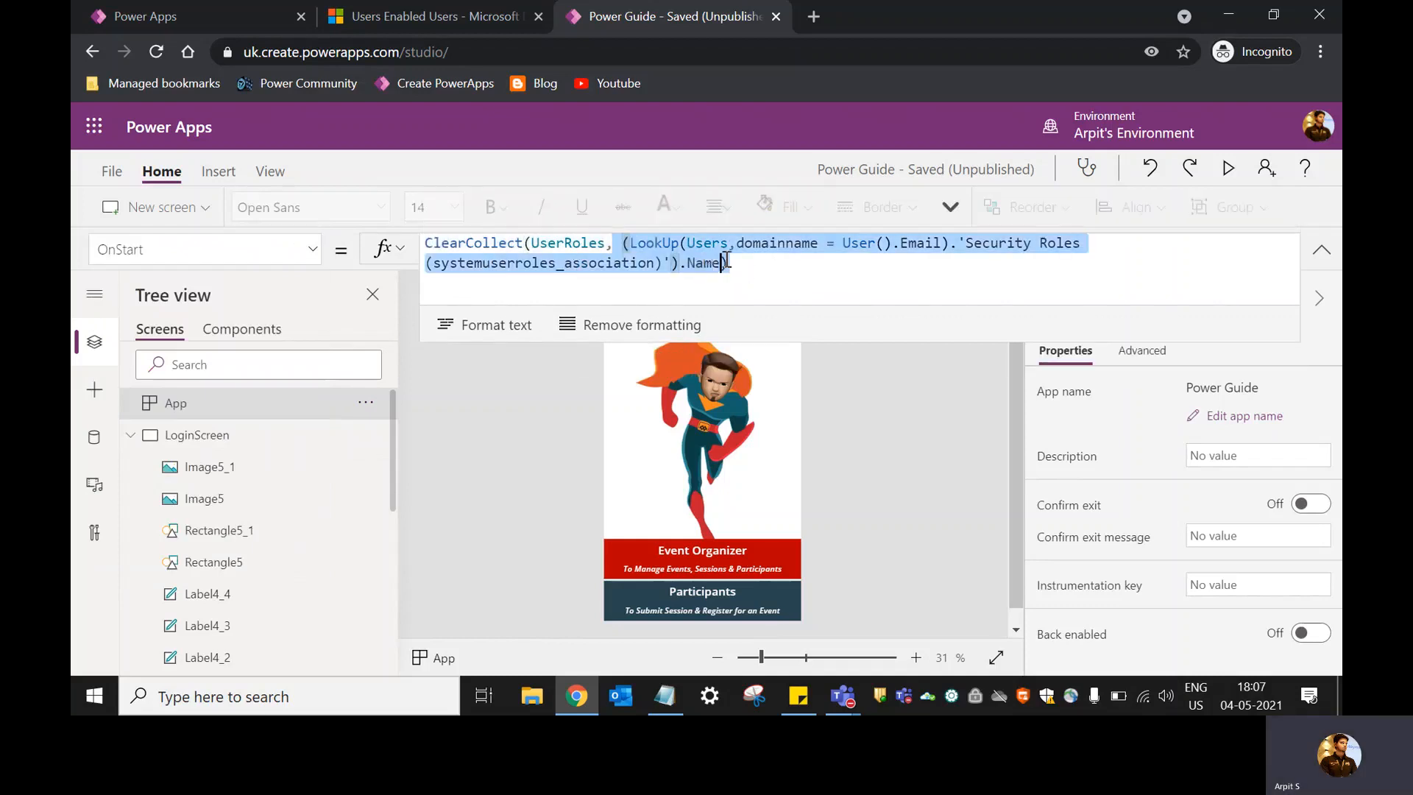
click(740, 272)
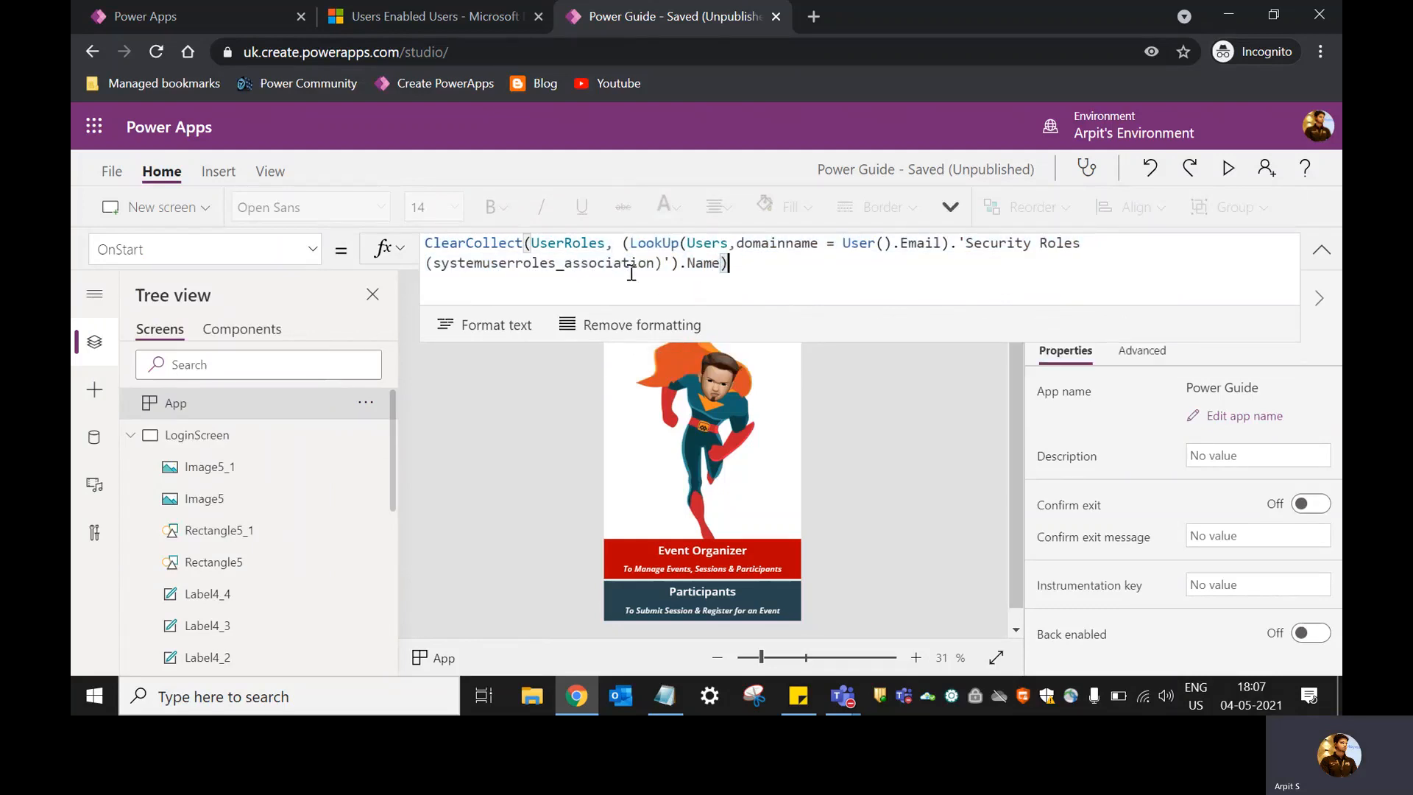
double_click(561, 243)
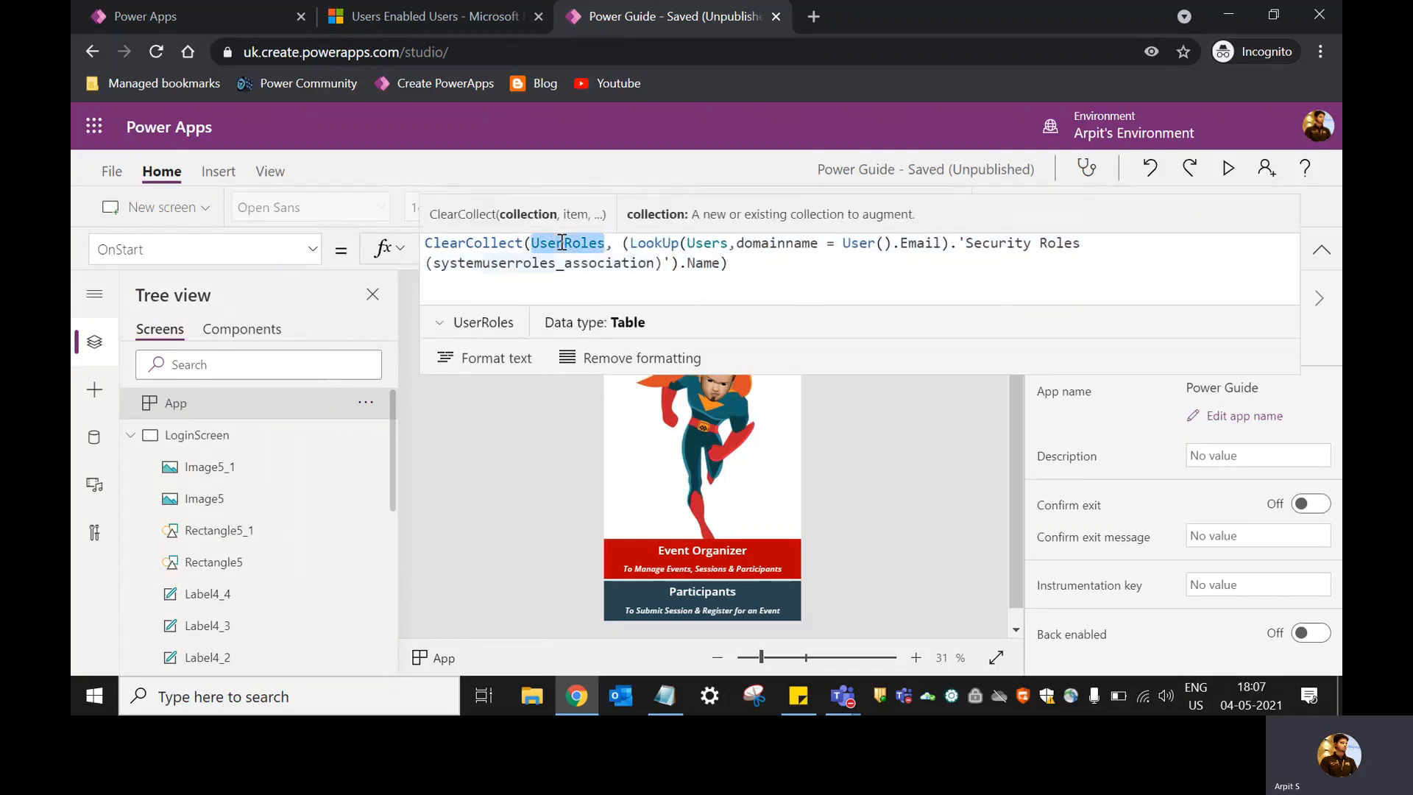
click(597, 281)
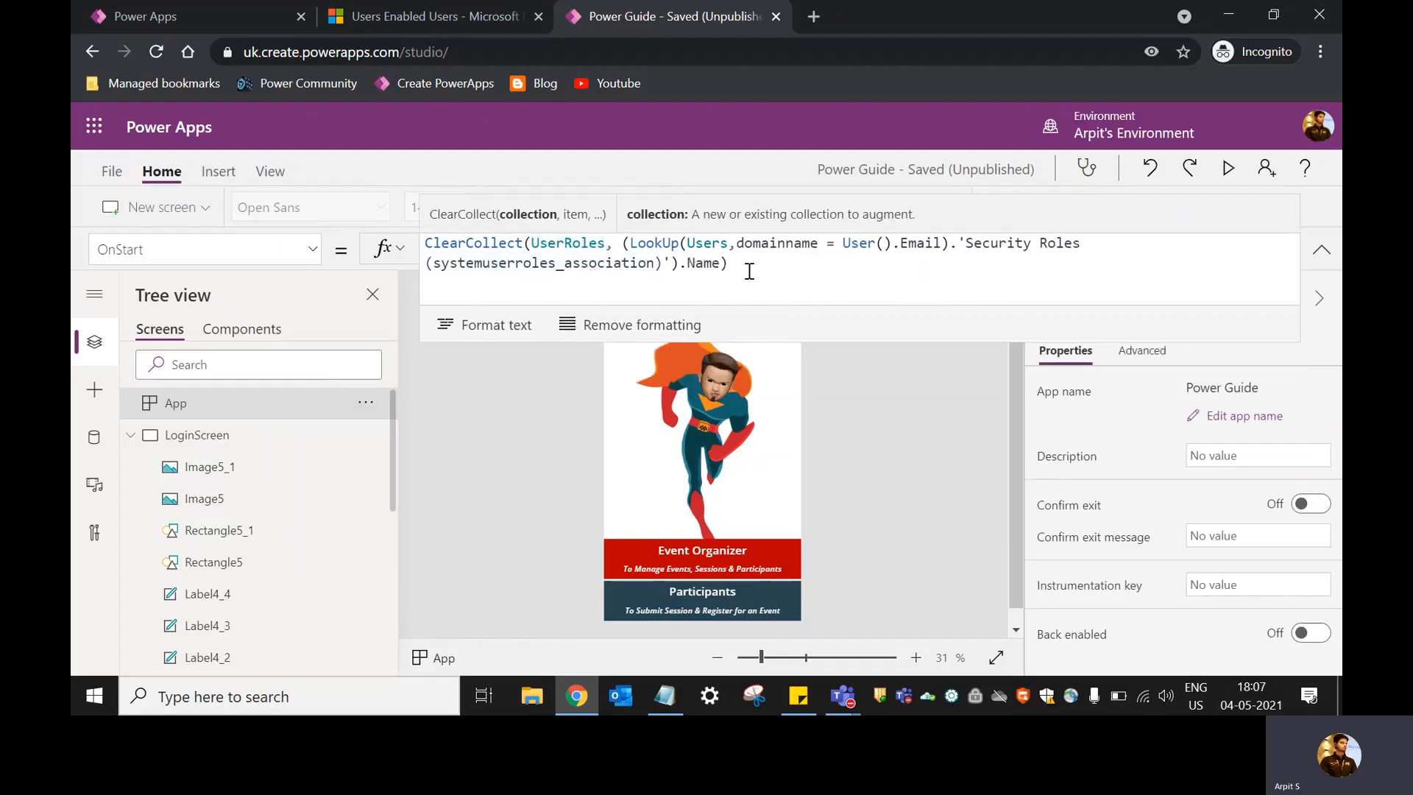
drag(749, 271, 427, 241)
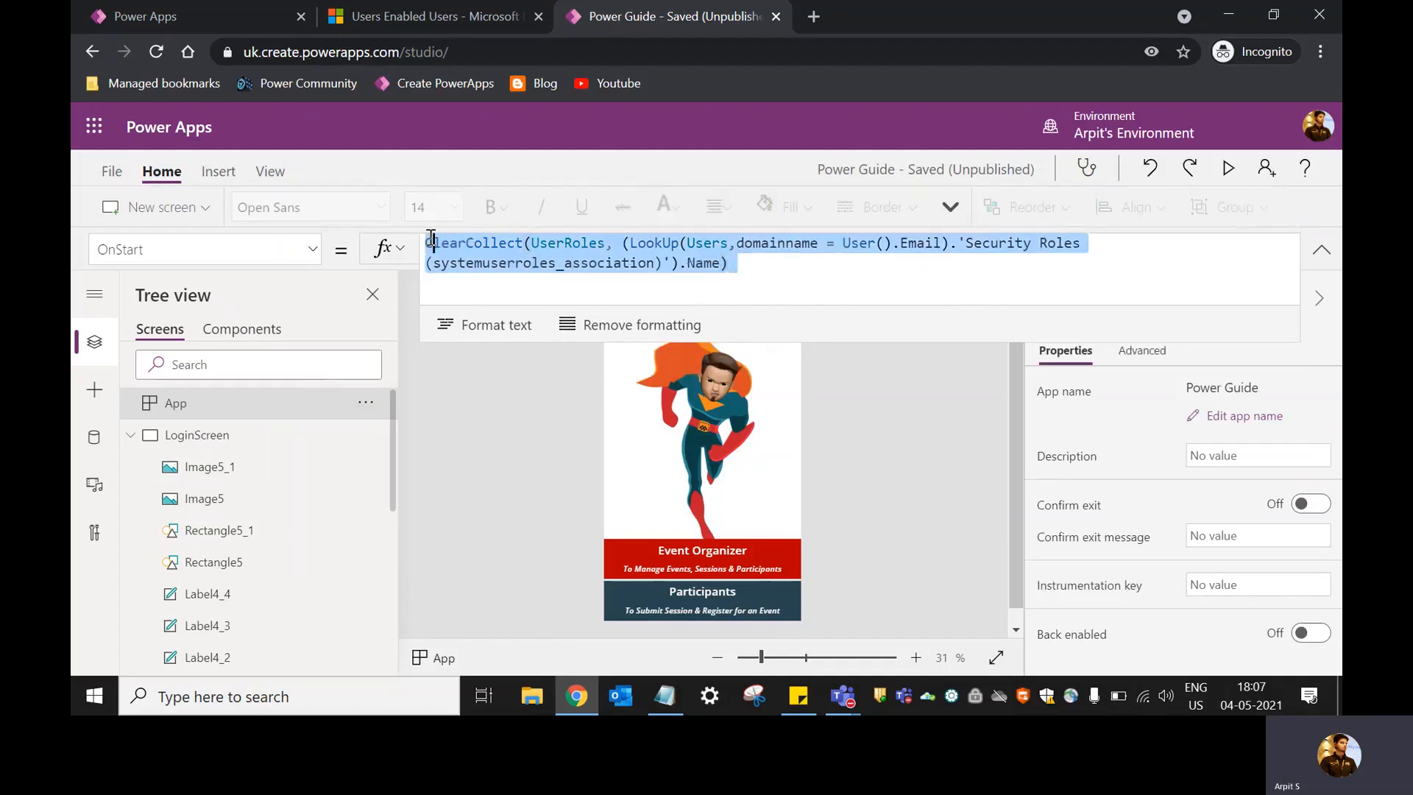
Return to HomeScreen and examine the hamburger icon's OnSelect navigation formula.
click(280, 439)
click(130, 435)
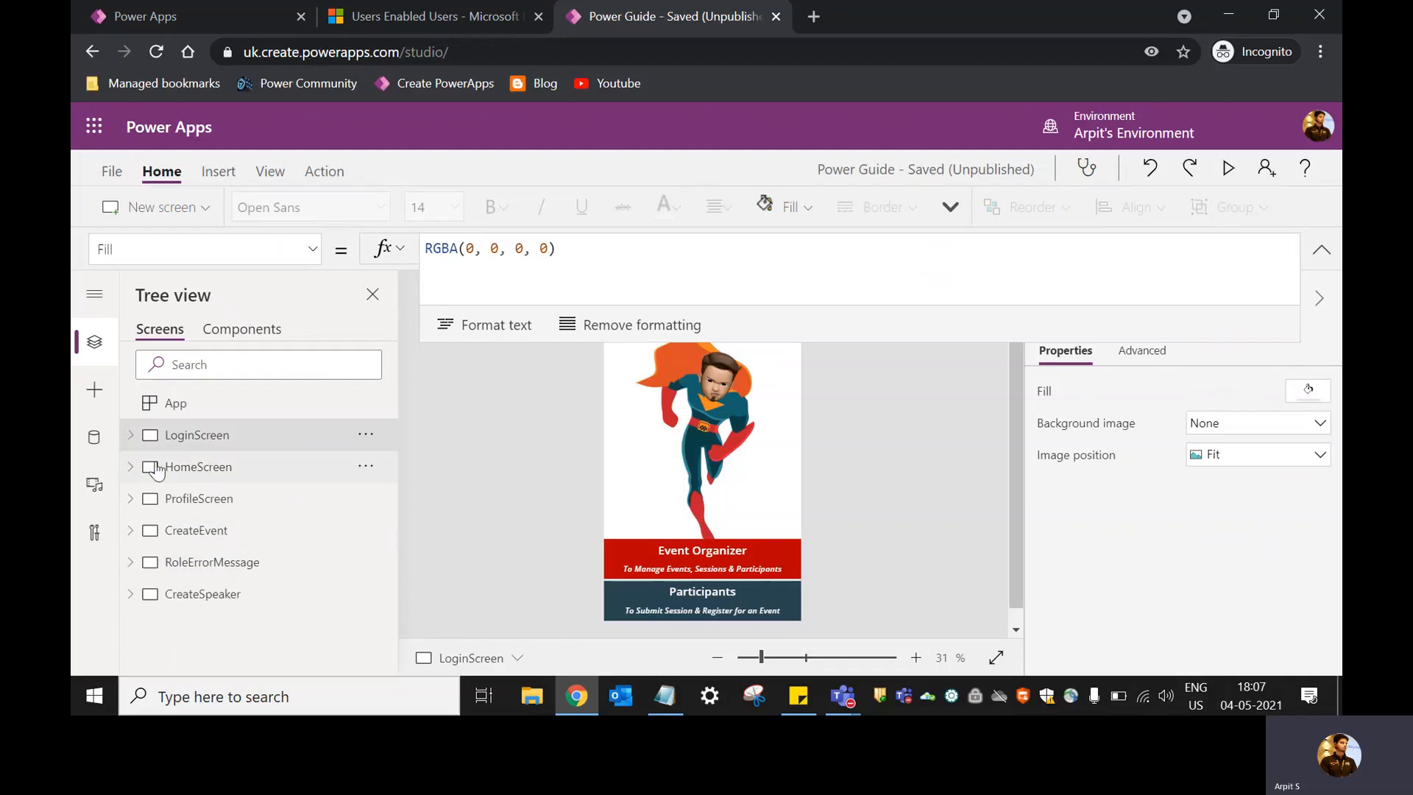
click(201, 474)
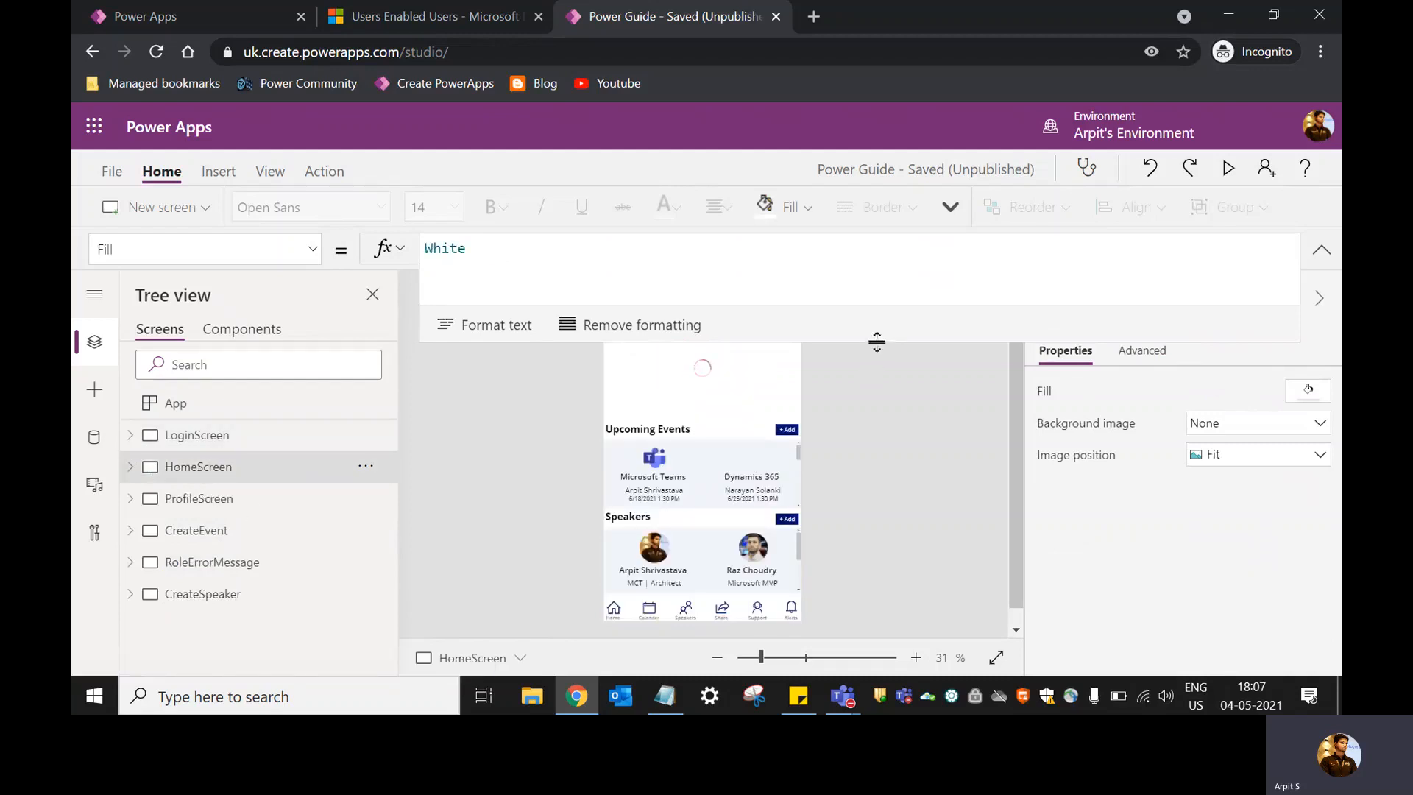
drag(876, 341, 847, 271)
click(614, 283)
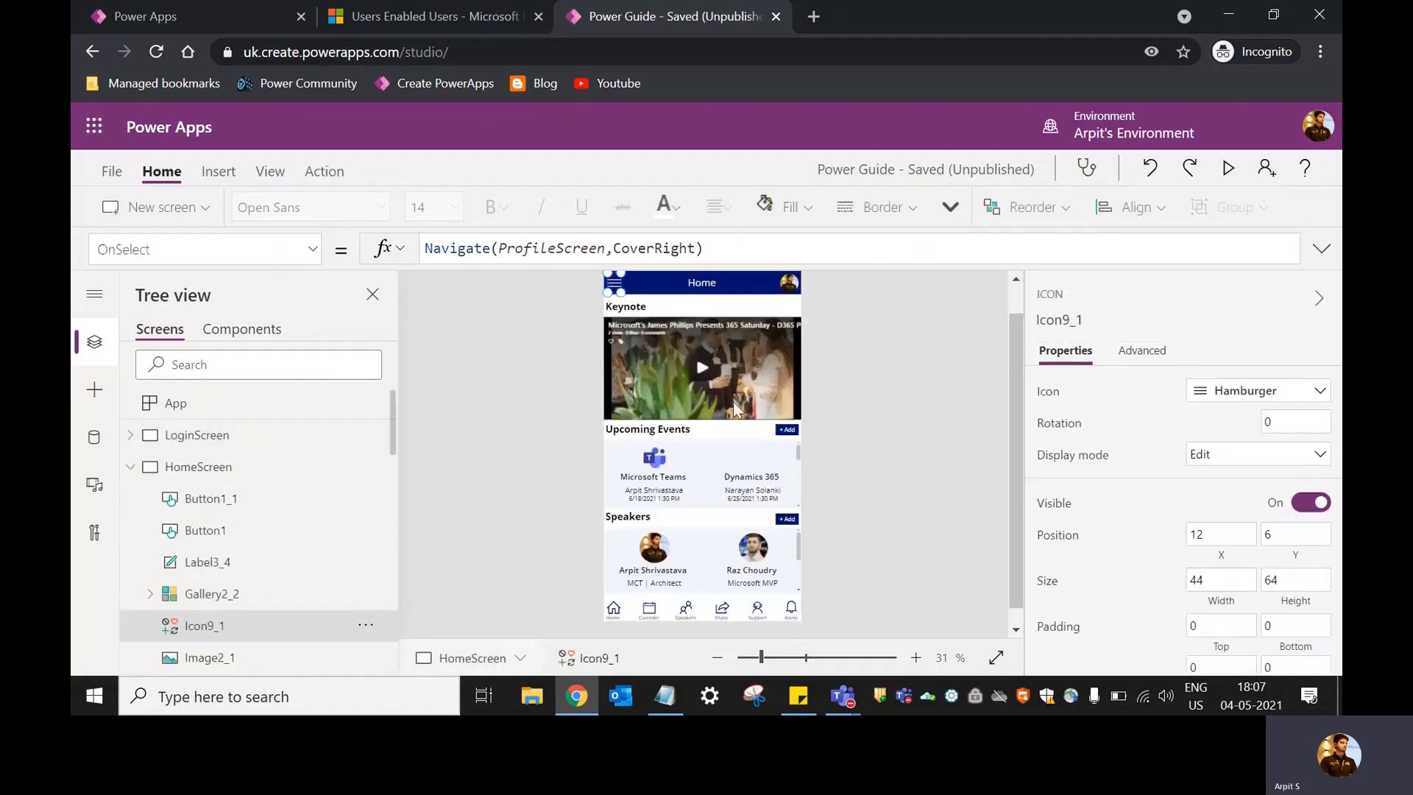
click(623, 244)
click(735, 248)
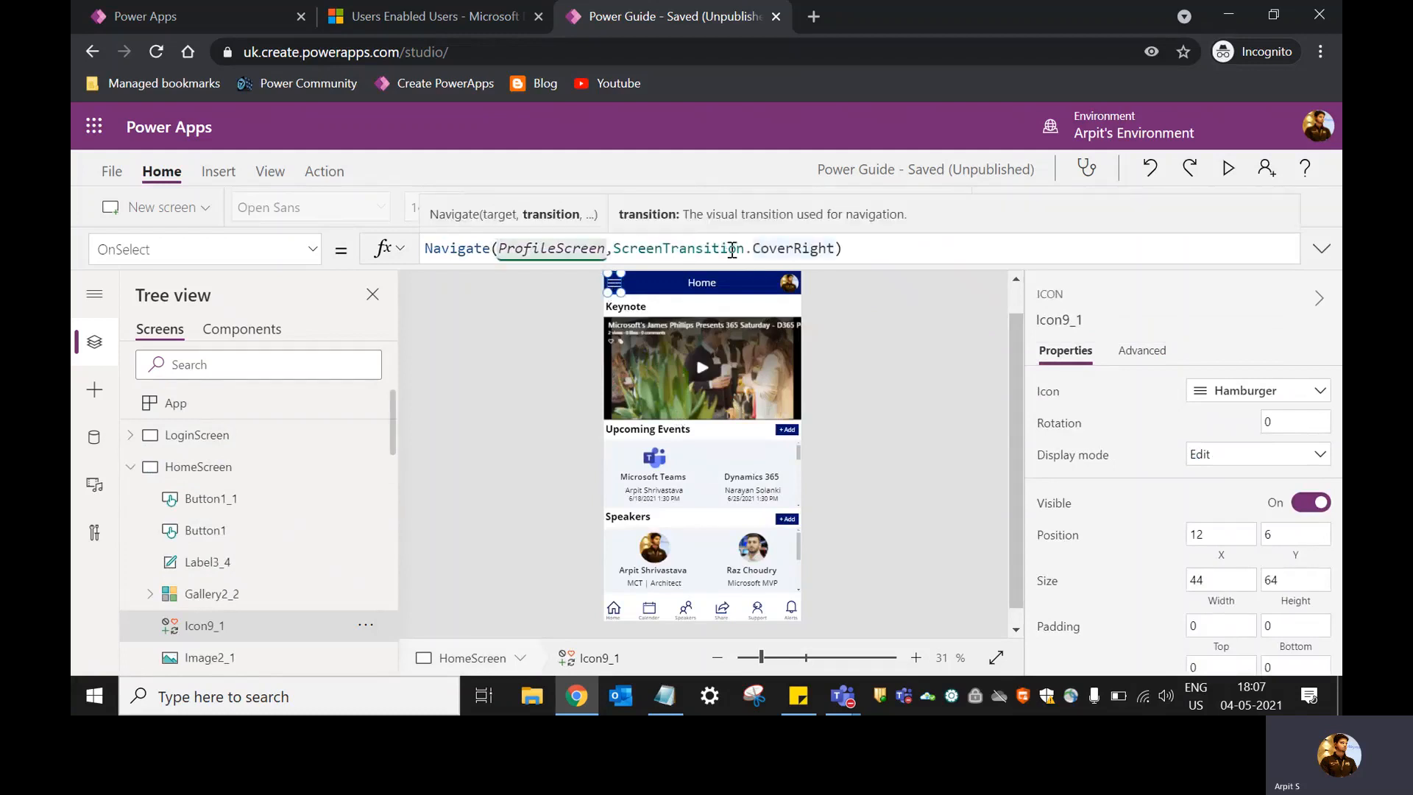
drag(859, 248, 402, 228)
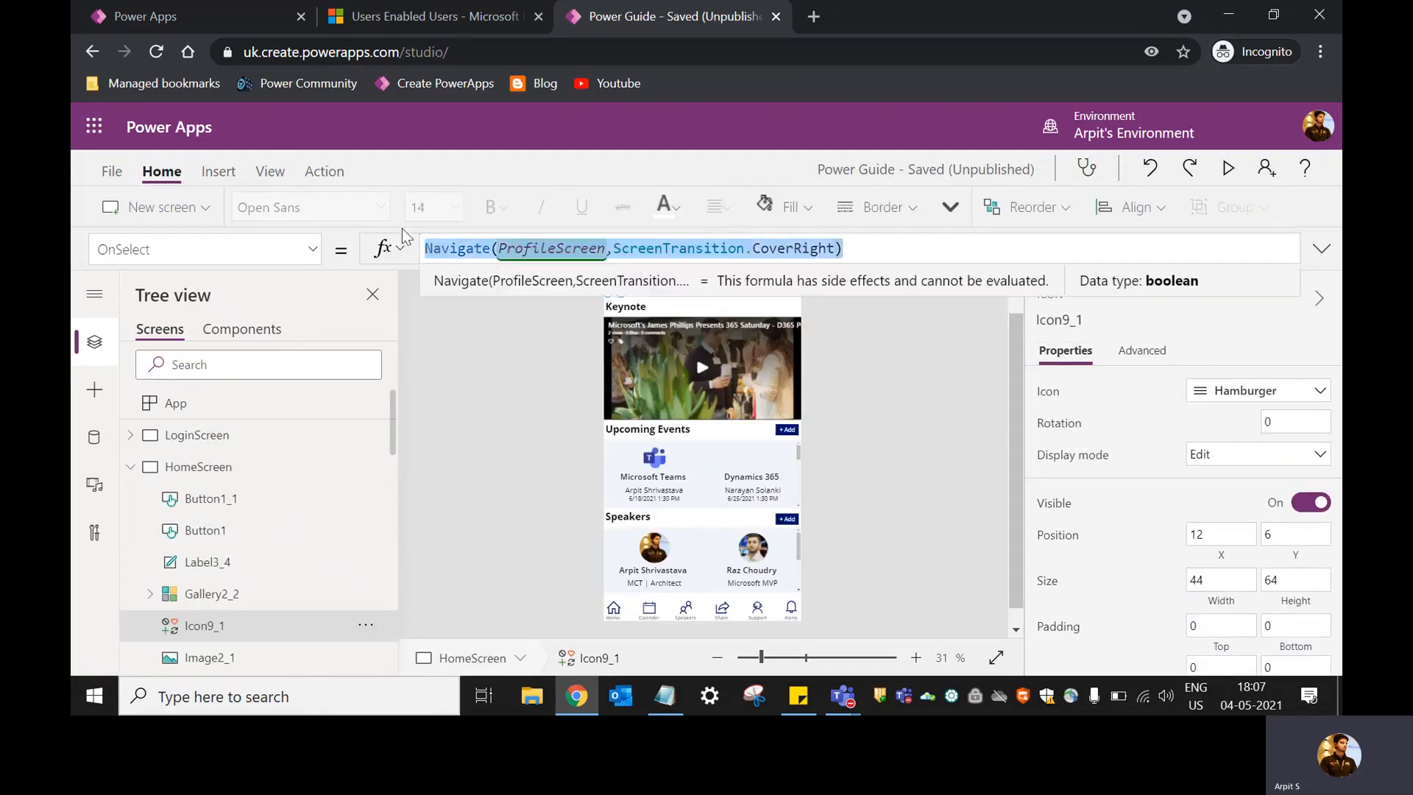
Examine the hamburger icon's Navigate formula and its screen transition, and select the "+ Add" button beside Upcoming Events.
click(476, 257)
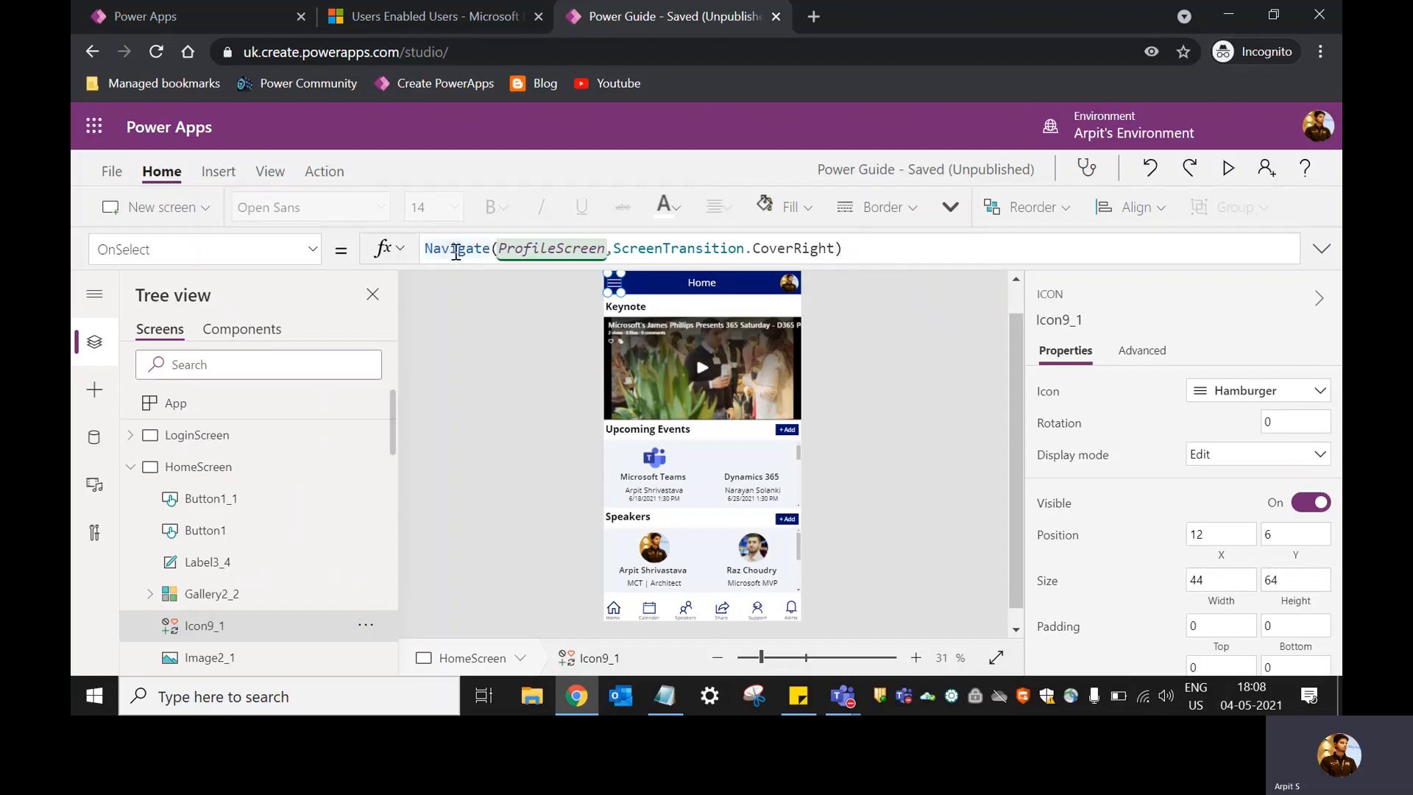
drag(428, 250, 876, 257)
click(869, 254)
click(879, 249)
click(787, 430)
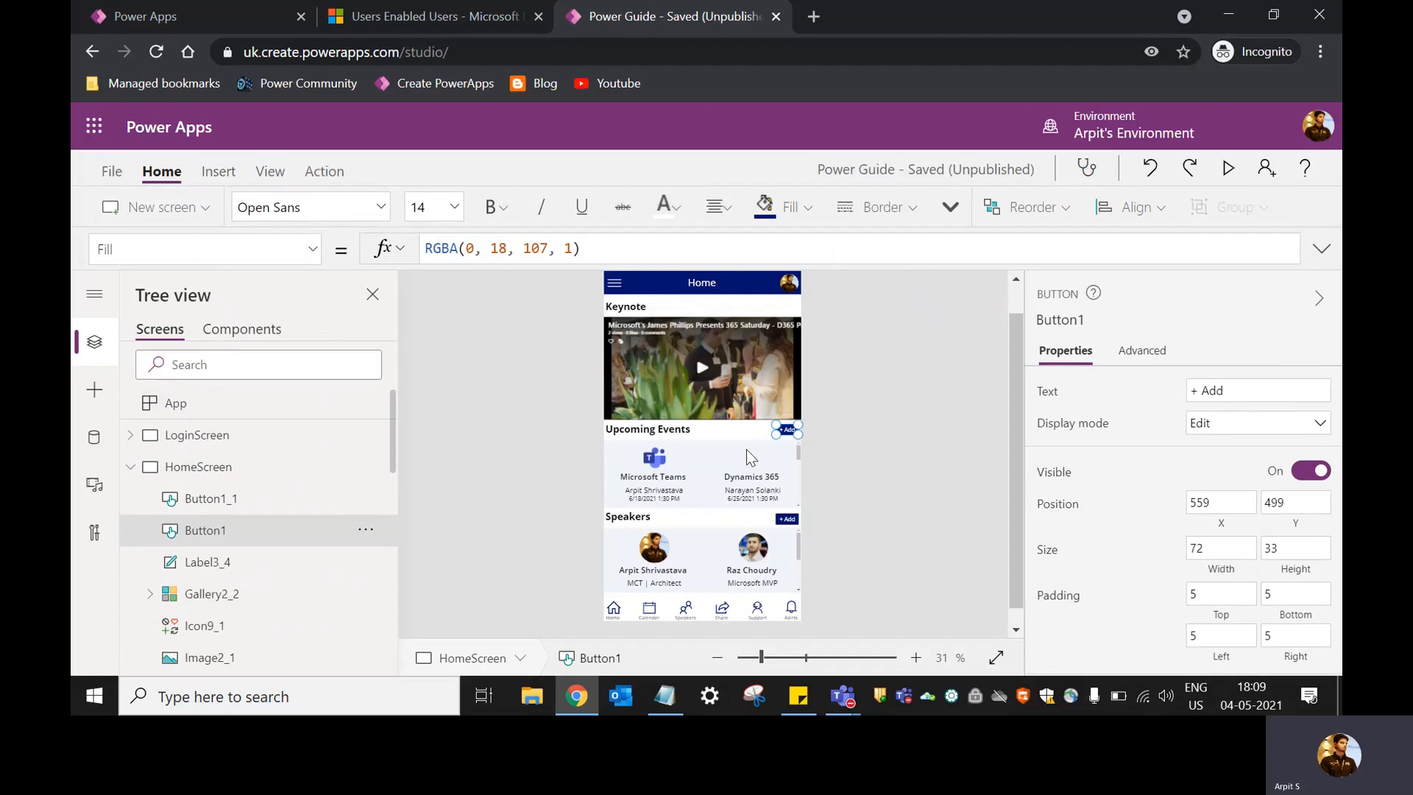
Add a new screen to the app from the Form template and show it in the screen list.
click(200, 214)
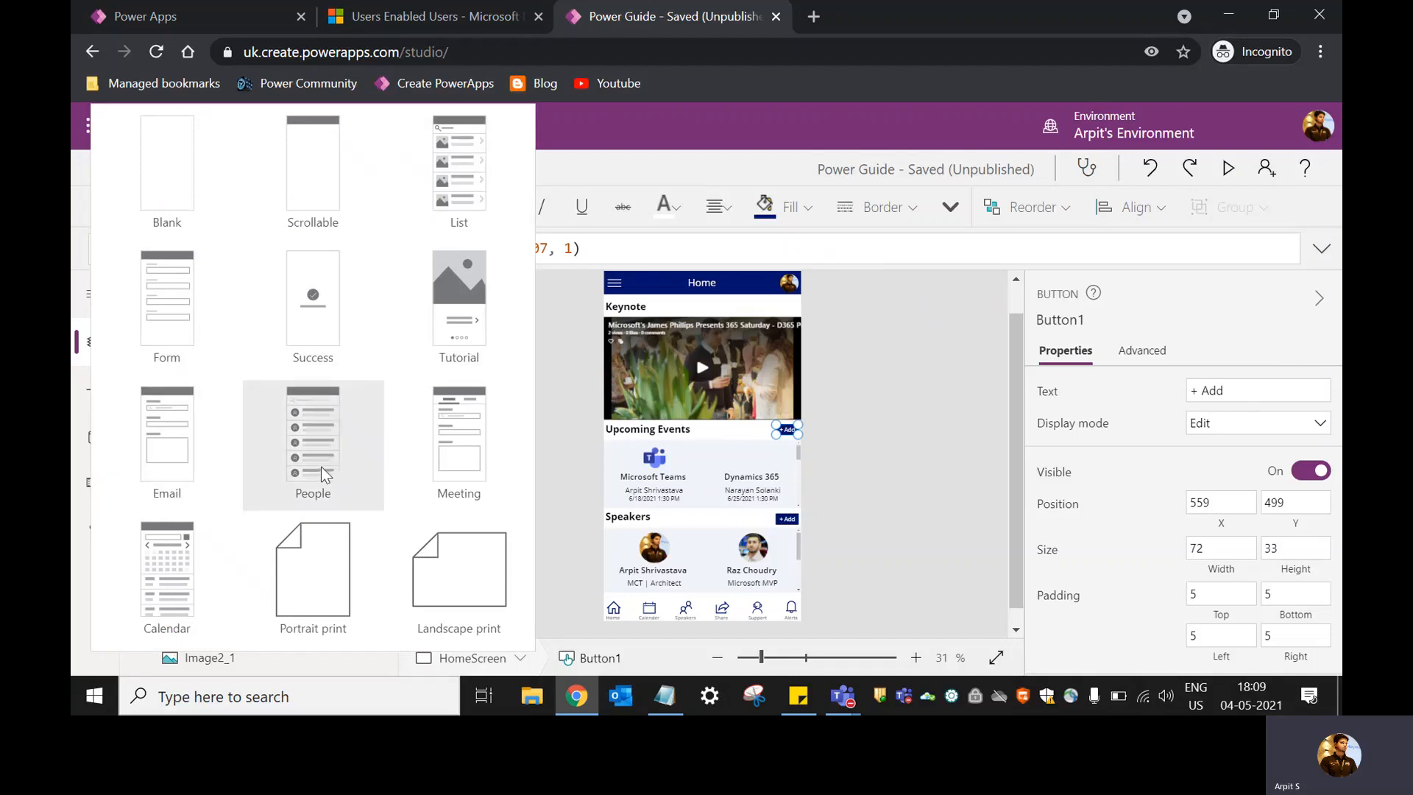
click(162, 319)
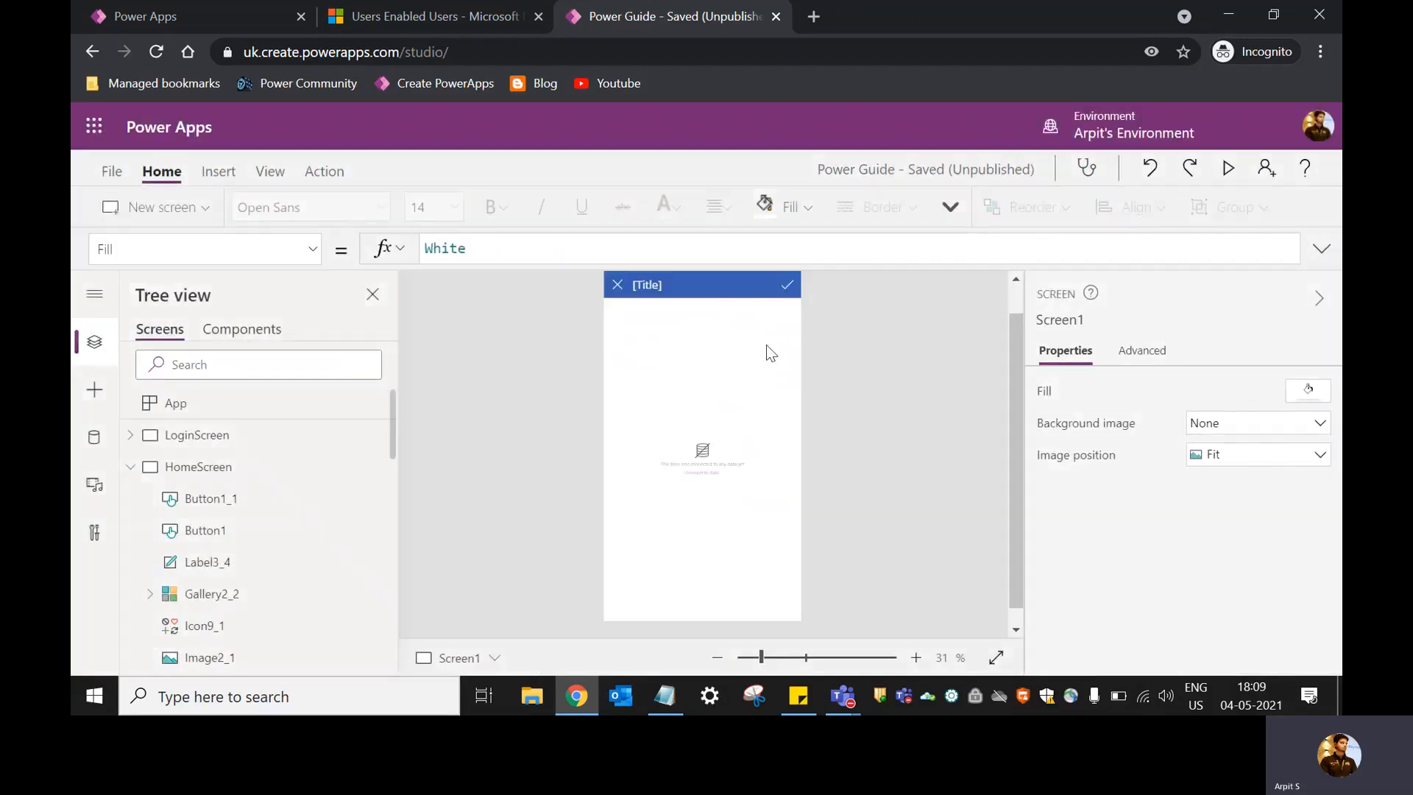
scroll(278, 473, down, 10)
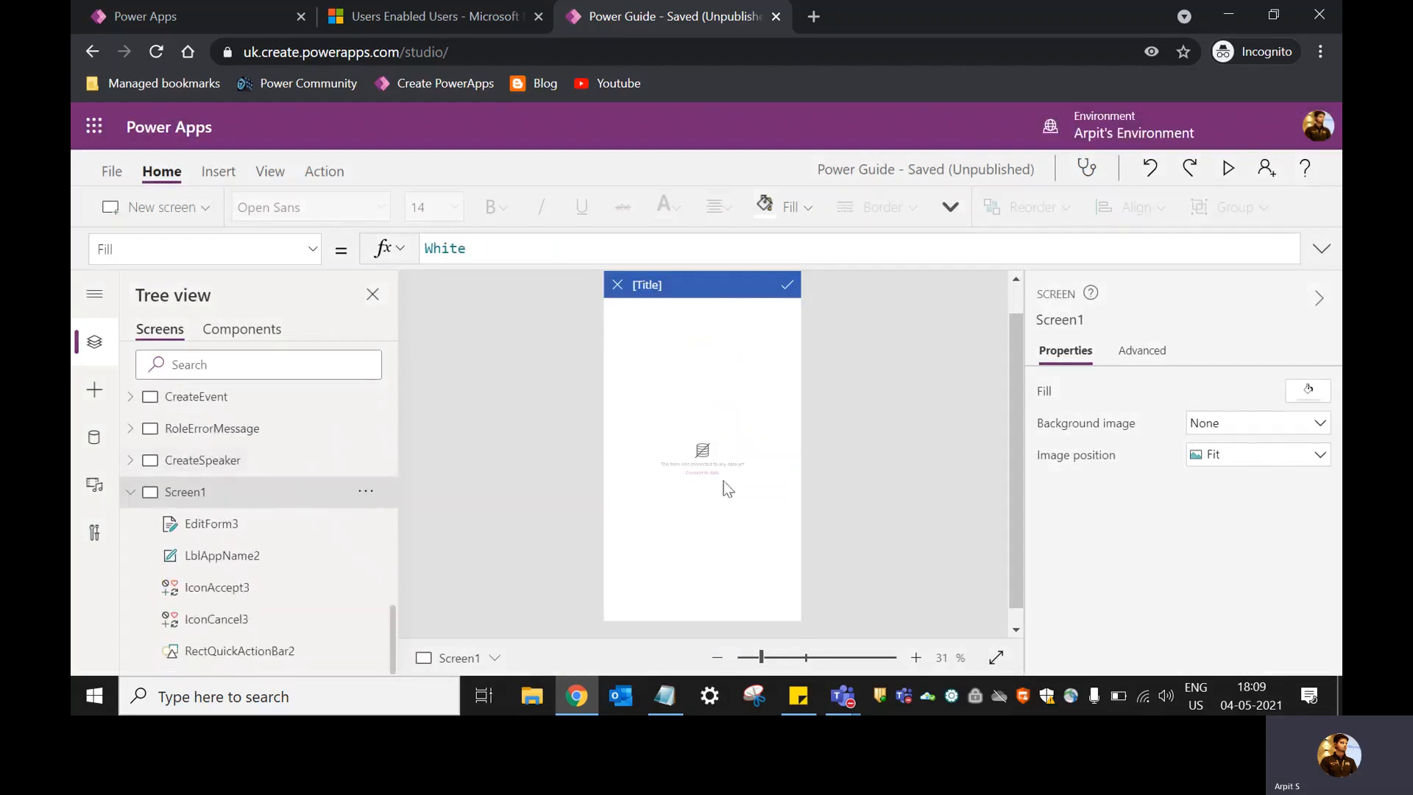
Set the data source of the new screen's edit form to the Dataverse Events table.
click(762, 399)
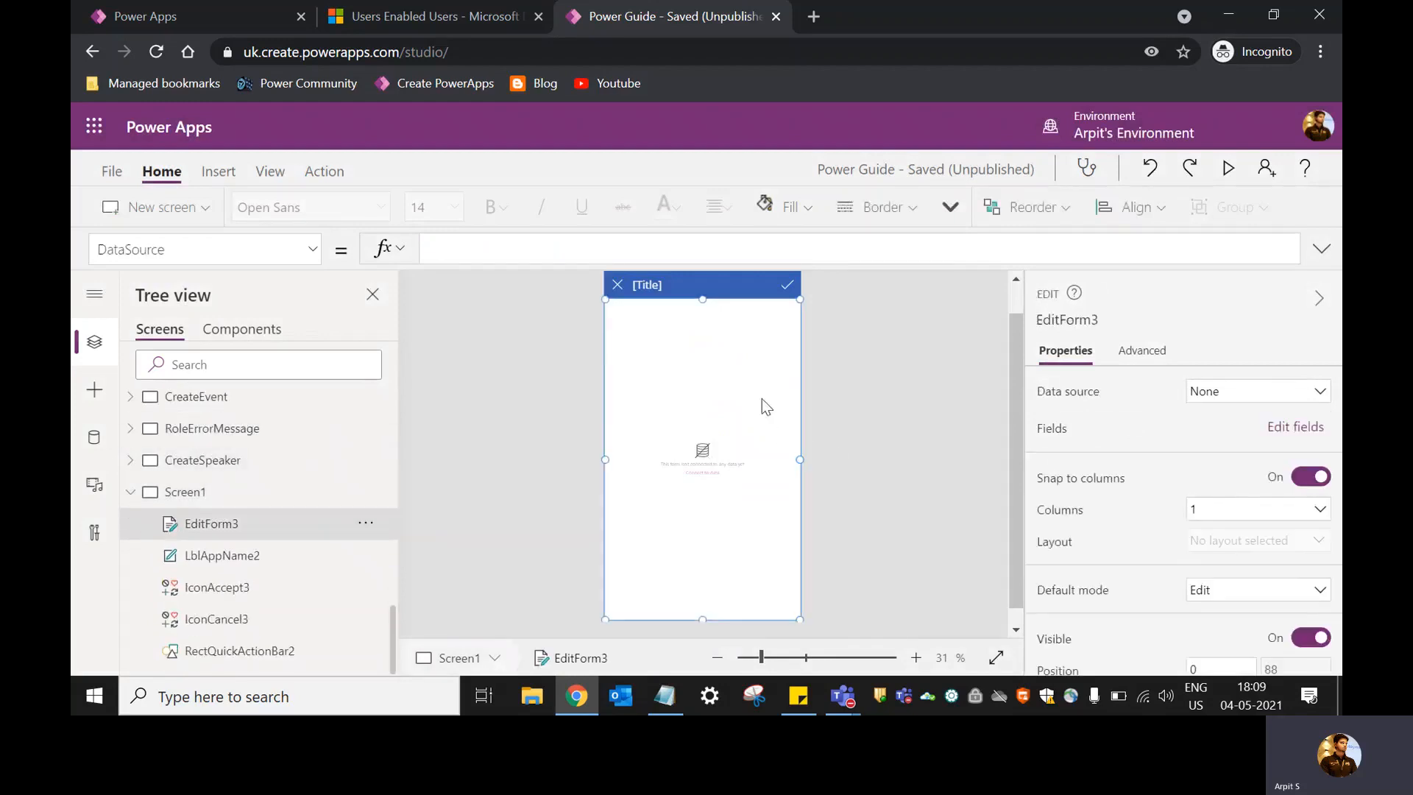
click(1264, 394)
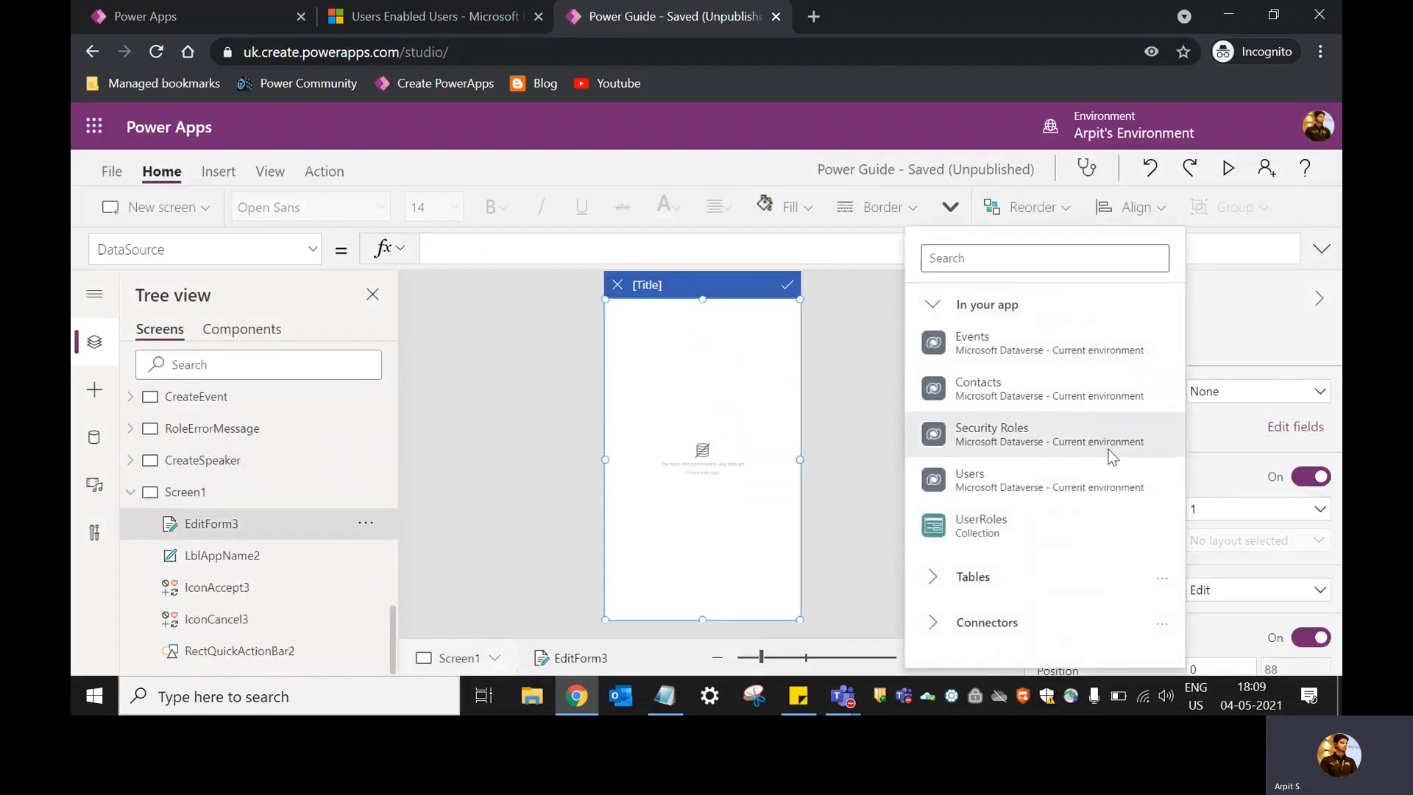
mouse_move(1104, 468)
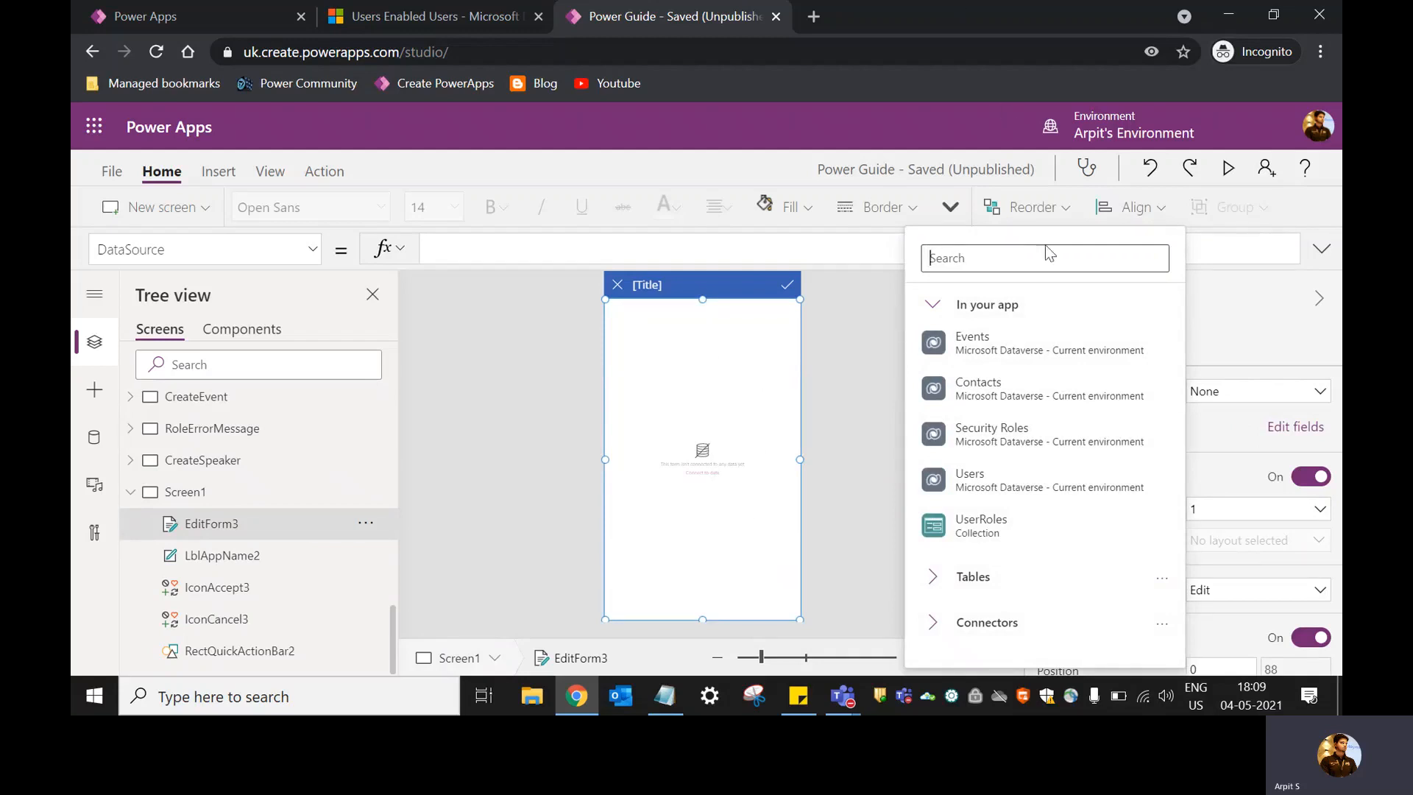
click(998, 355)
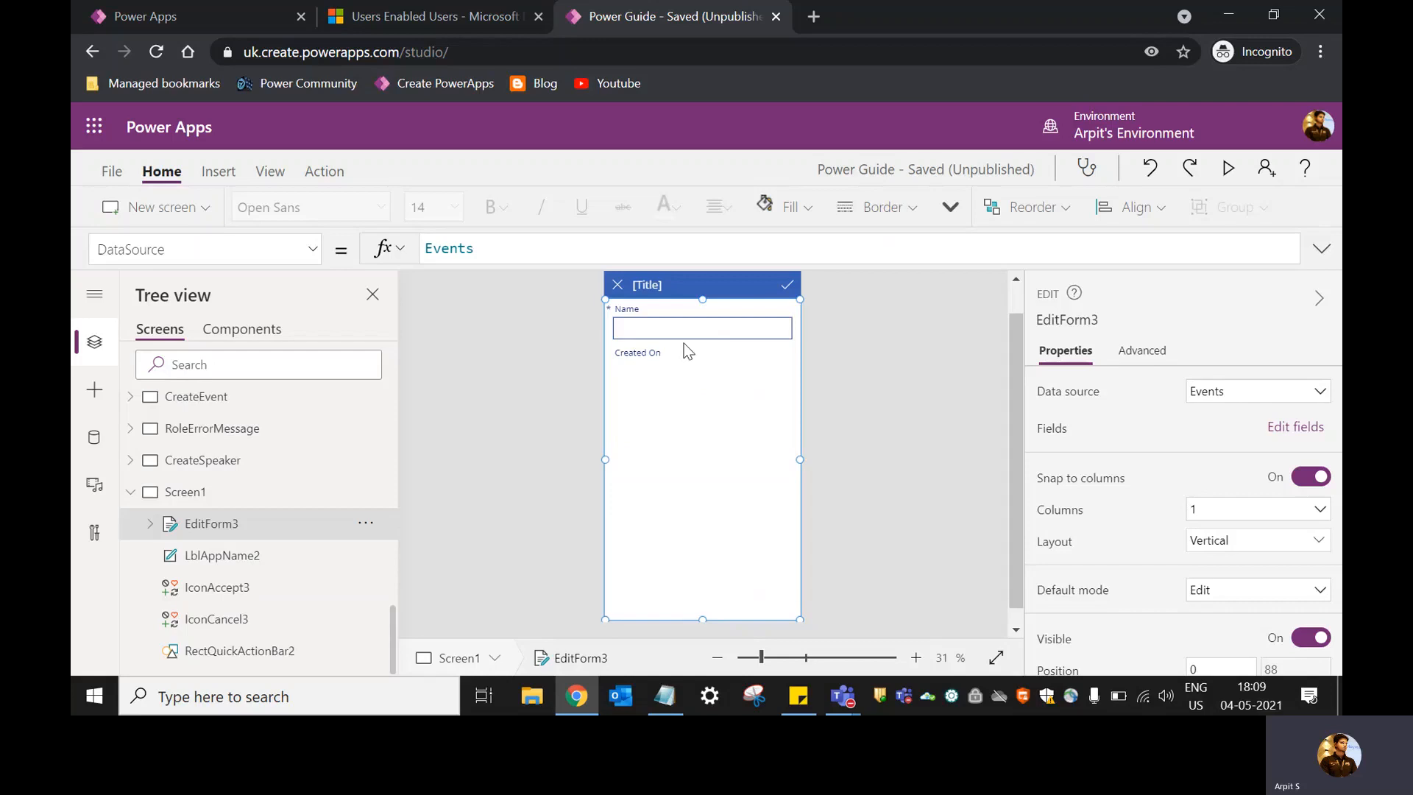
Check the Created On field's details and remove that field from the new Events form.
click(1299, 429)
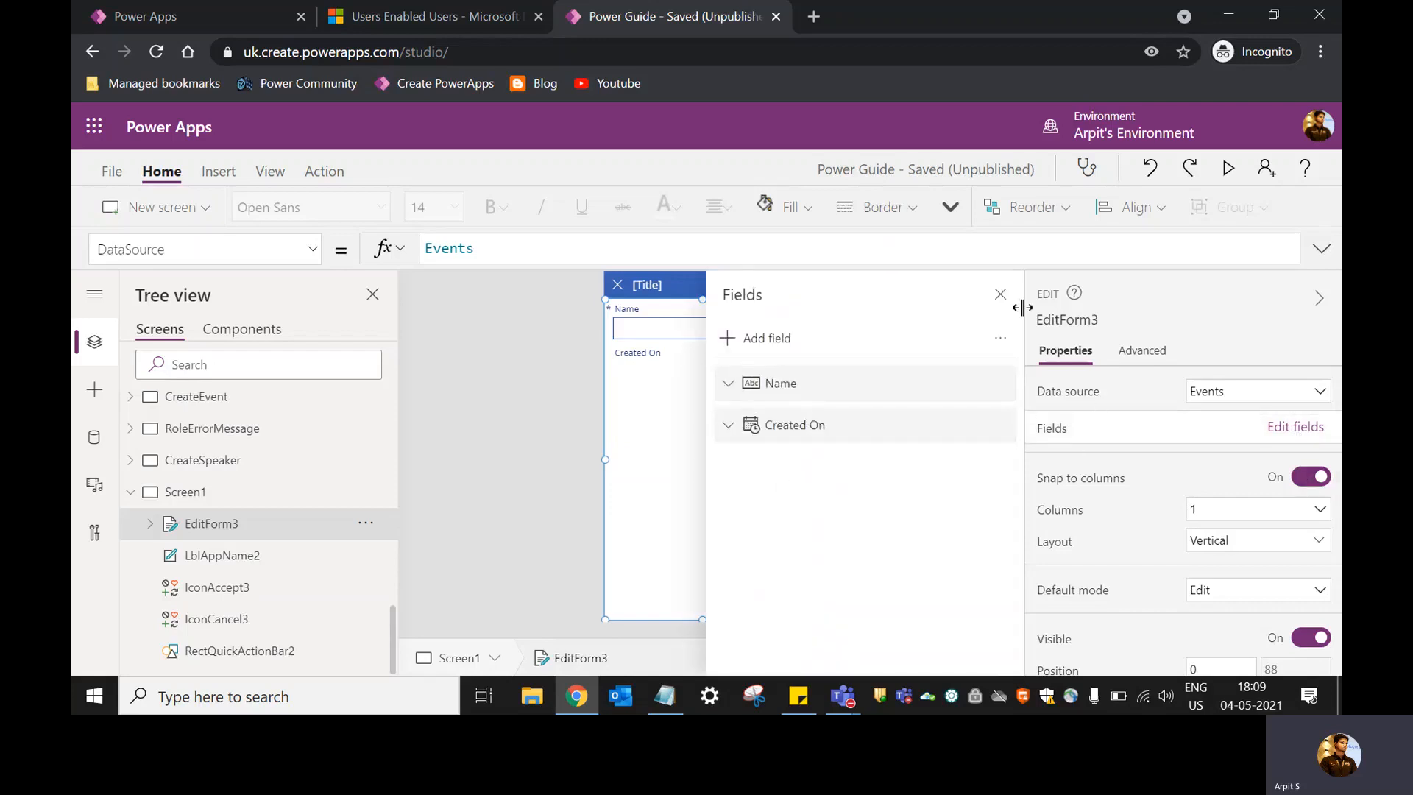
click(1001, 295)
click(1293, 429)
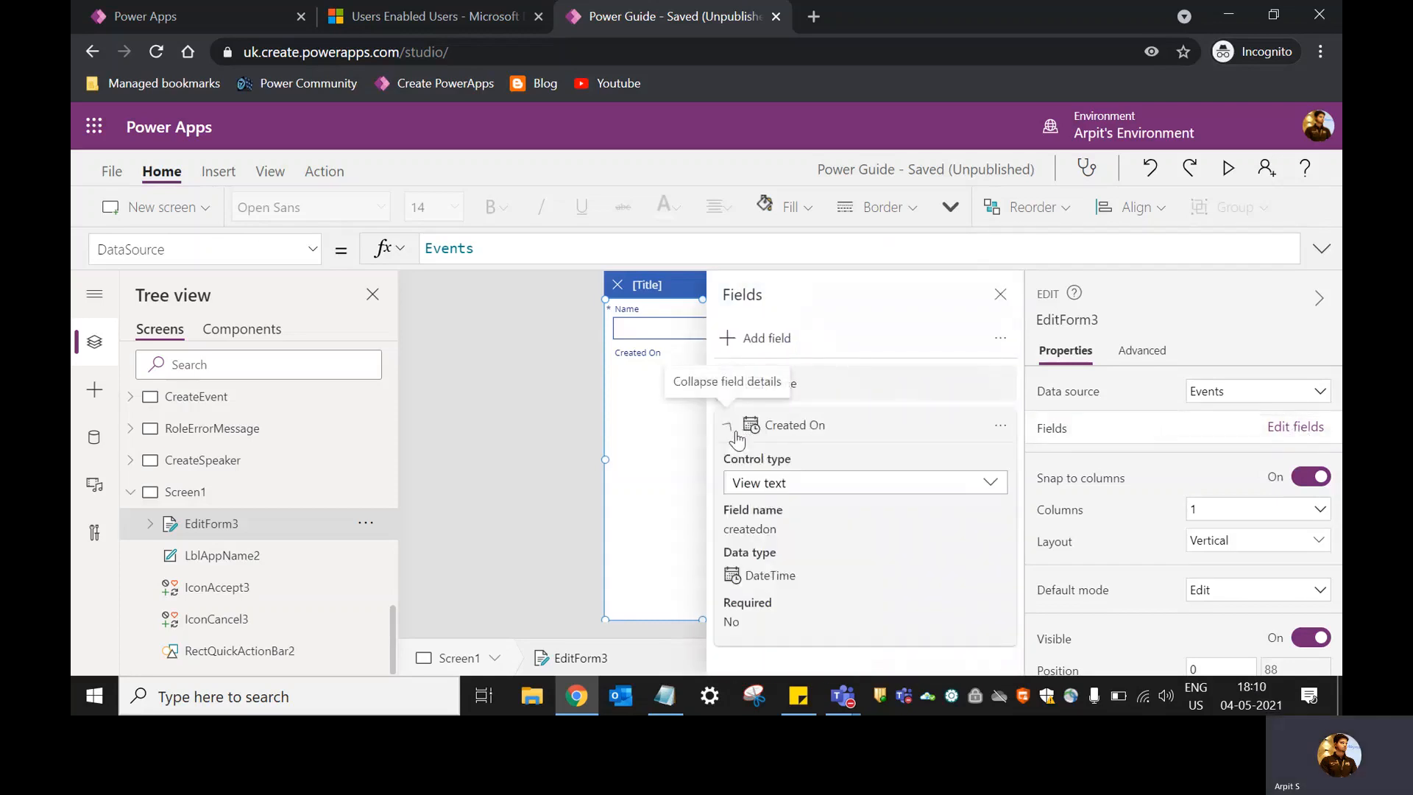
click(730, 426)
click(730, 424)
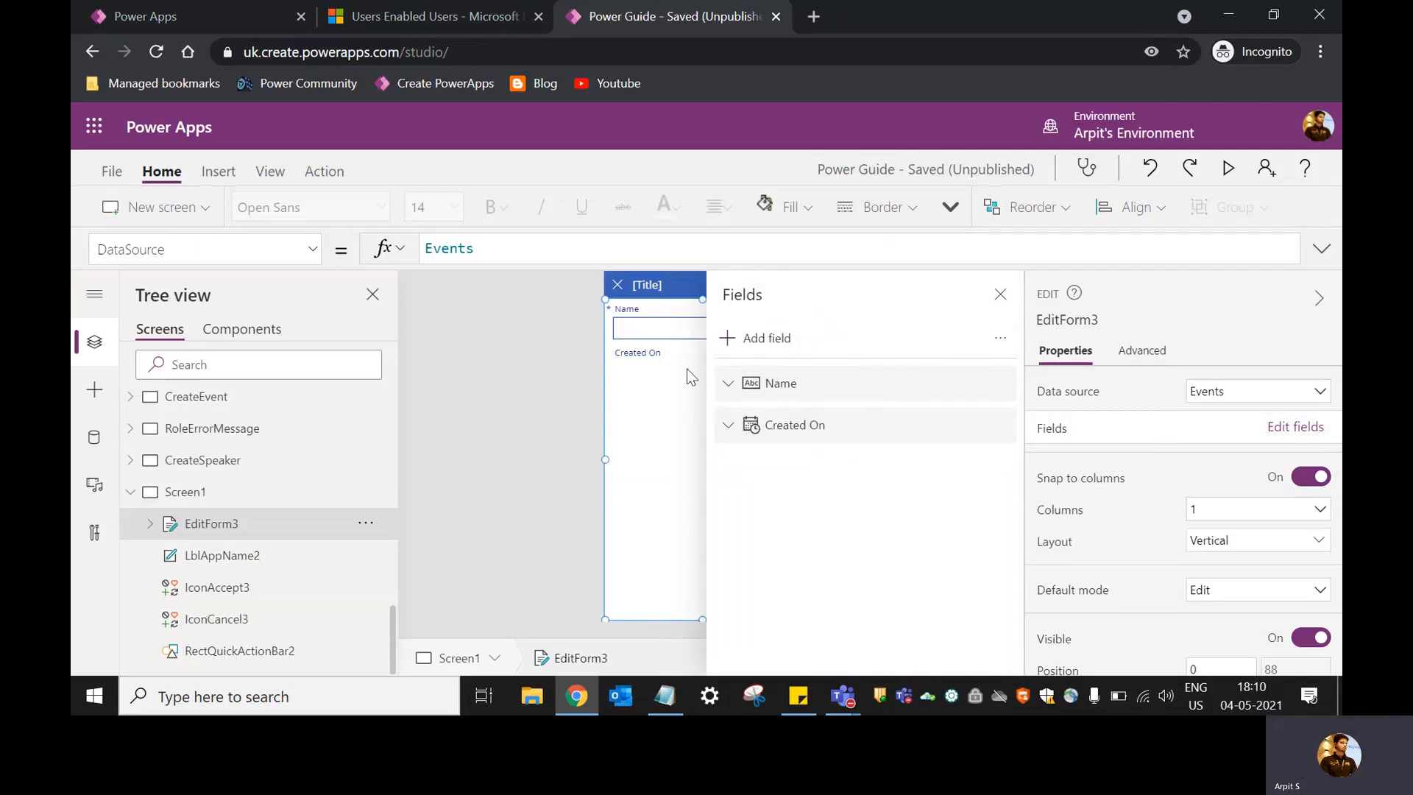
click(1000, 426)
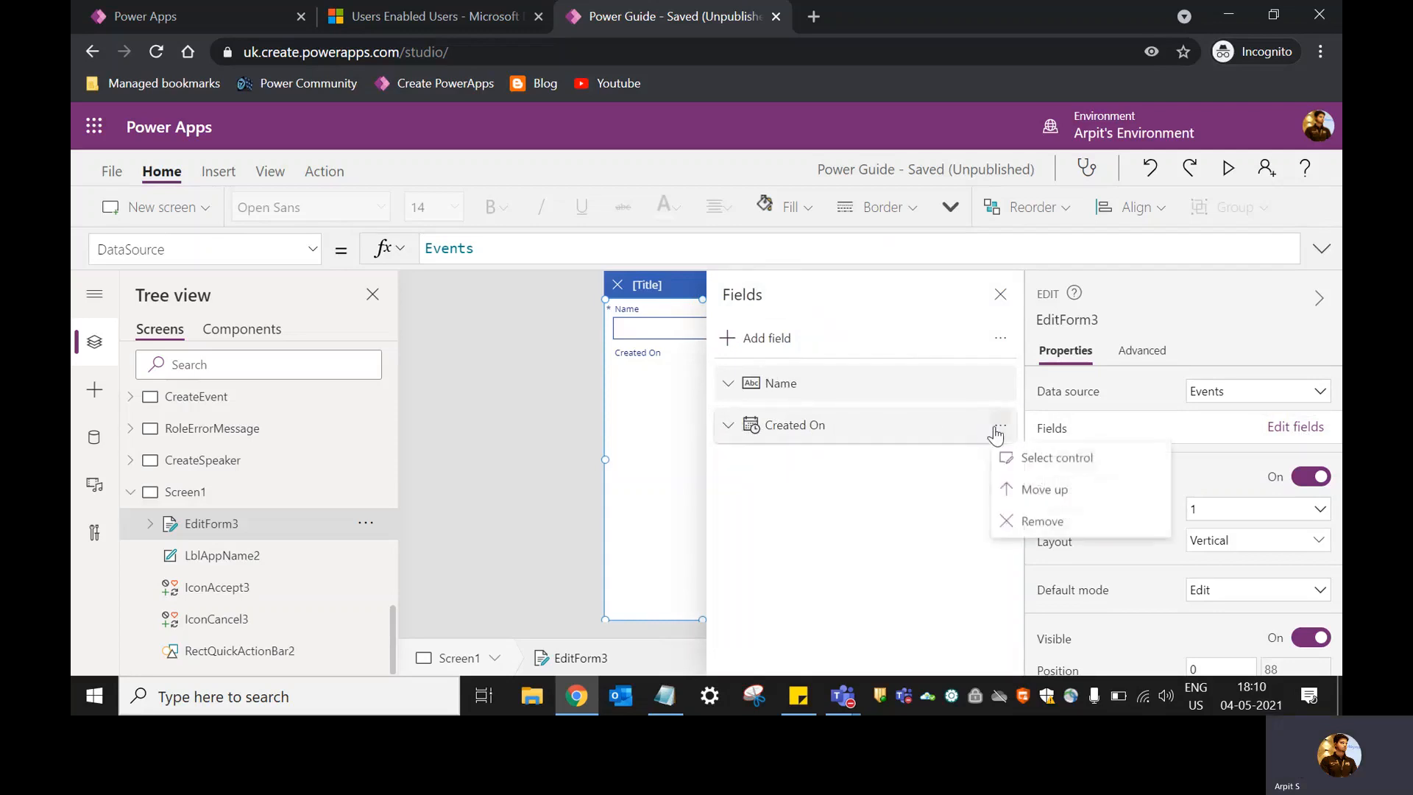
click(1034, 521)
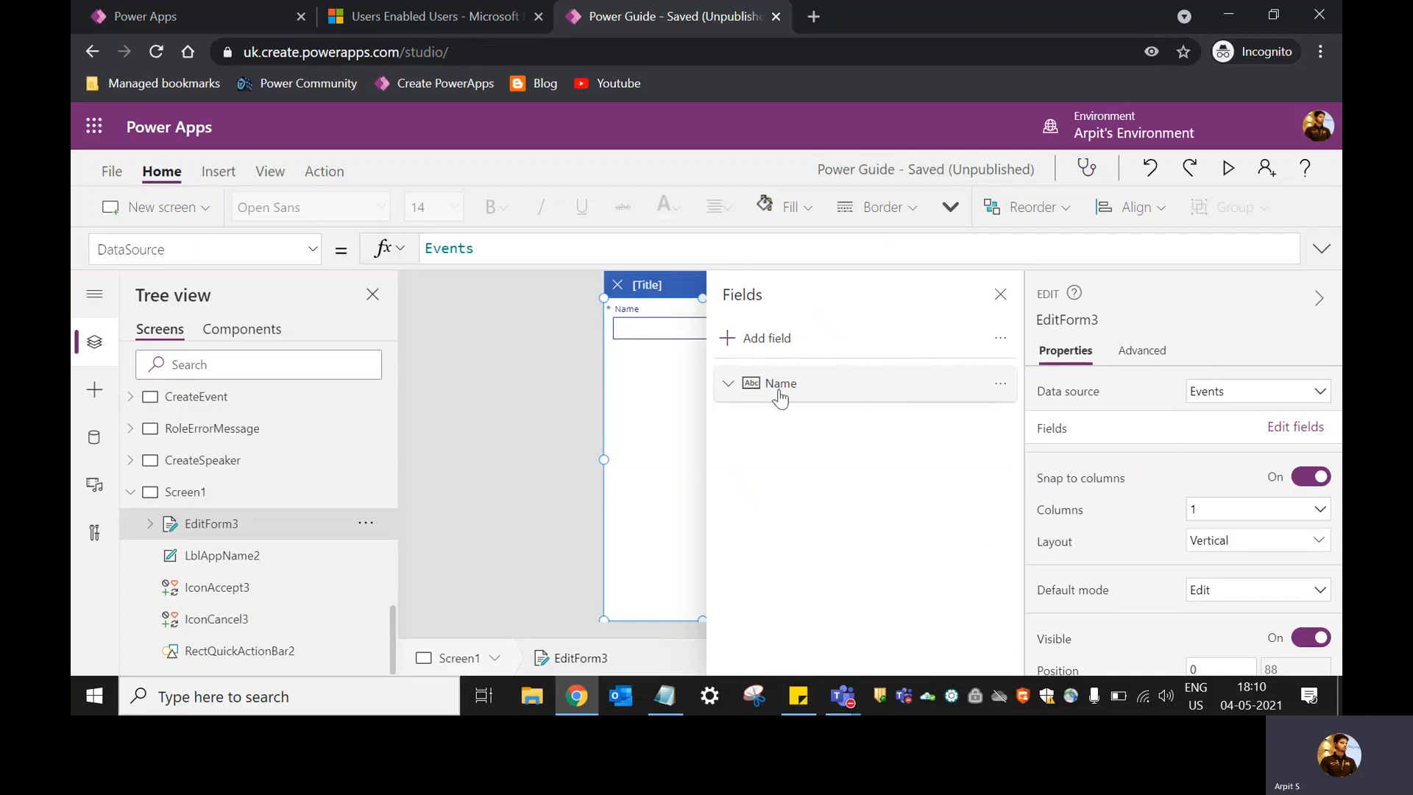
Begin adding fields to the Events form by choosing Description and Start Time from the available fields.
click(767, 340)
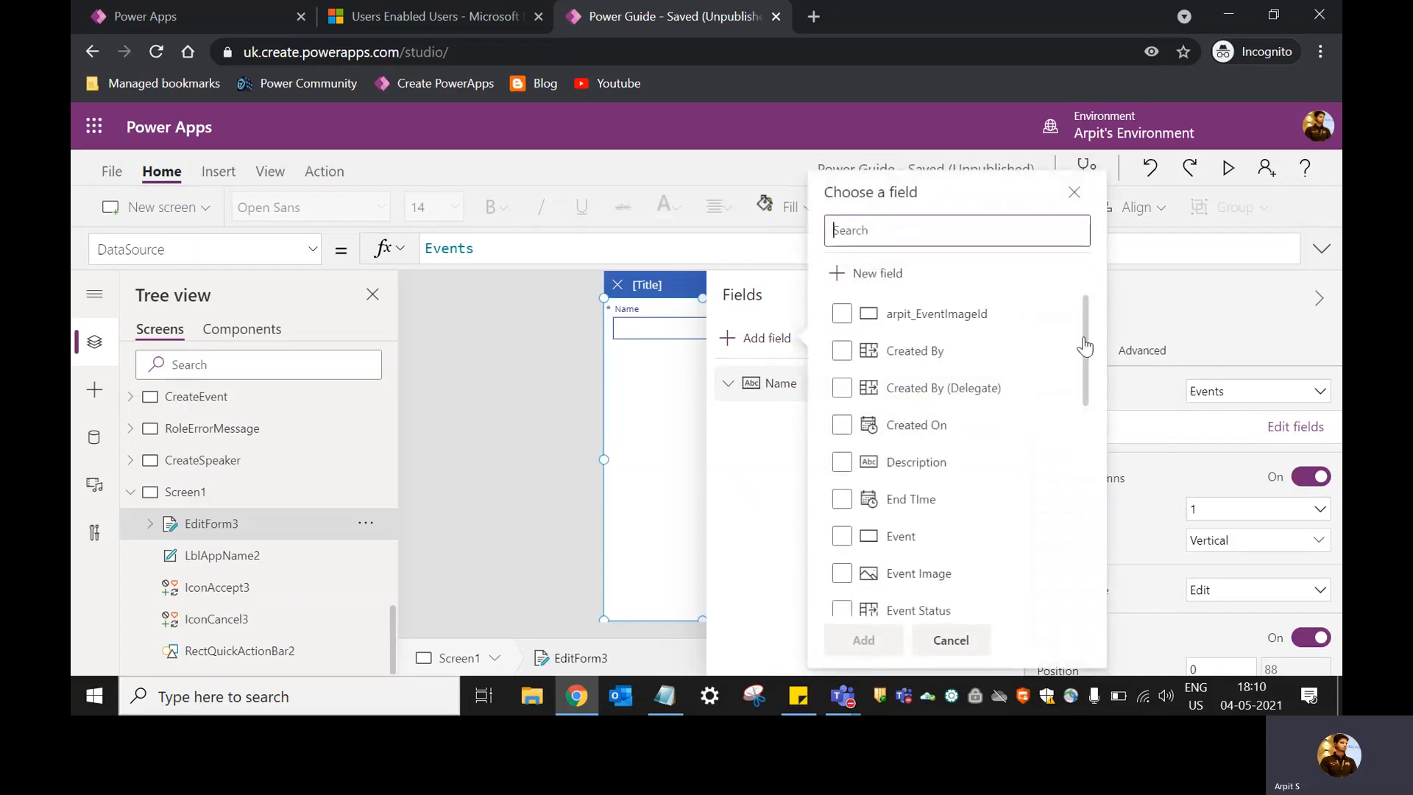
mouse_move(1085, 346)
mouse_down()
mouse_move(1097, 598)
mouse_move(1089, 322)
mouse_up()
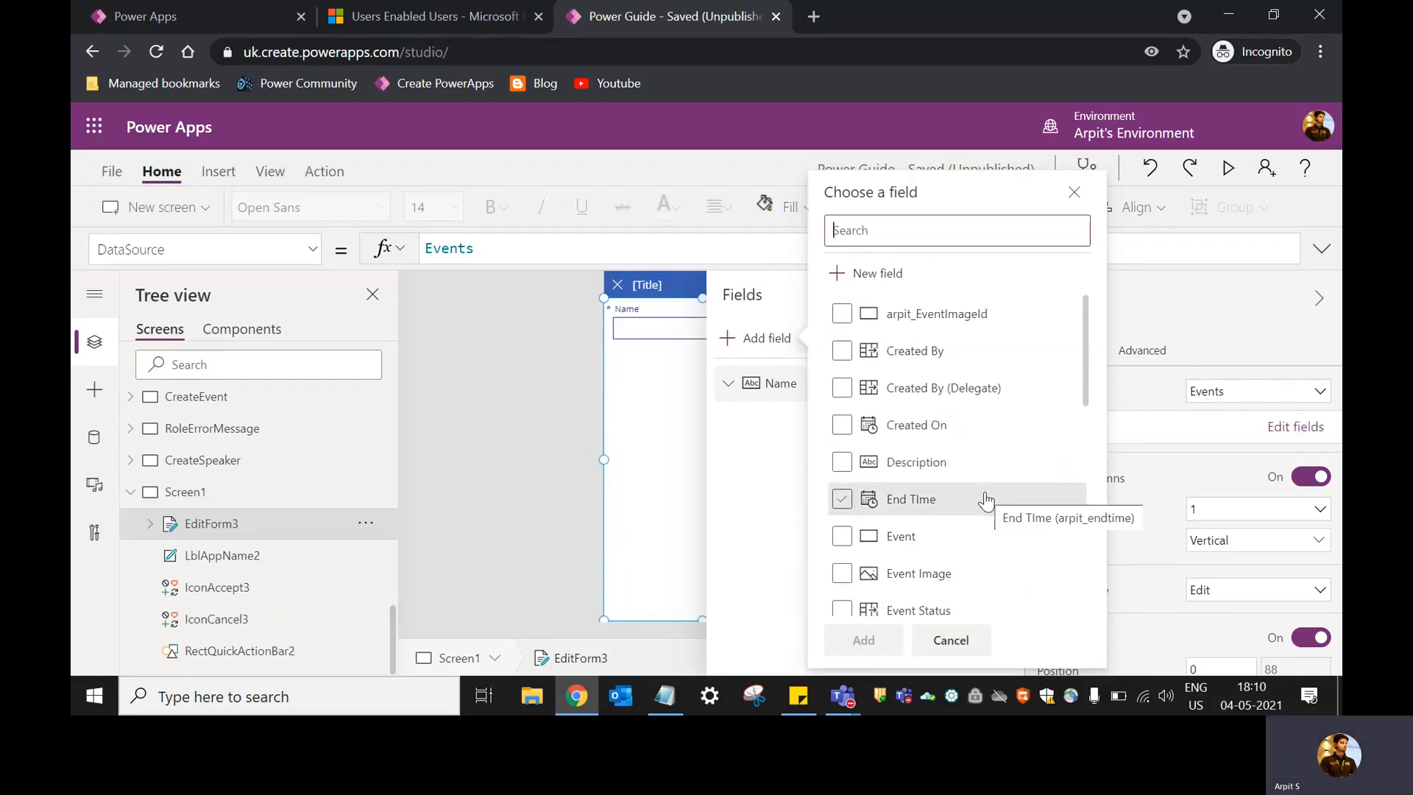
click(843, 465)
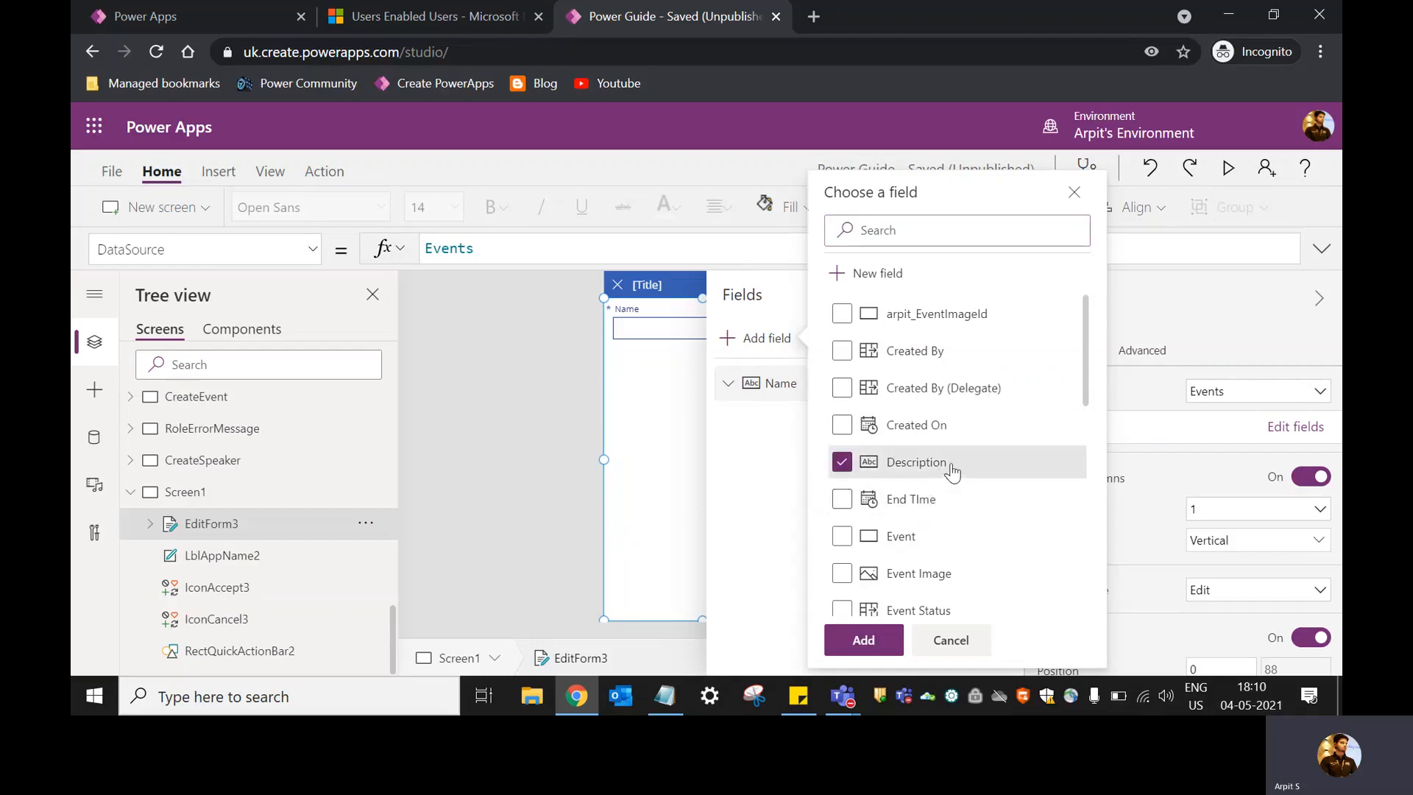
scroll(951, 471, down, 1)
scroll(951, 471, down, 3)
scroll(951, 472, down, 2)
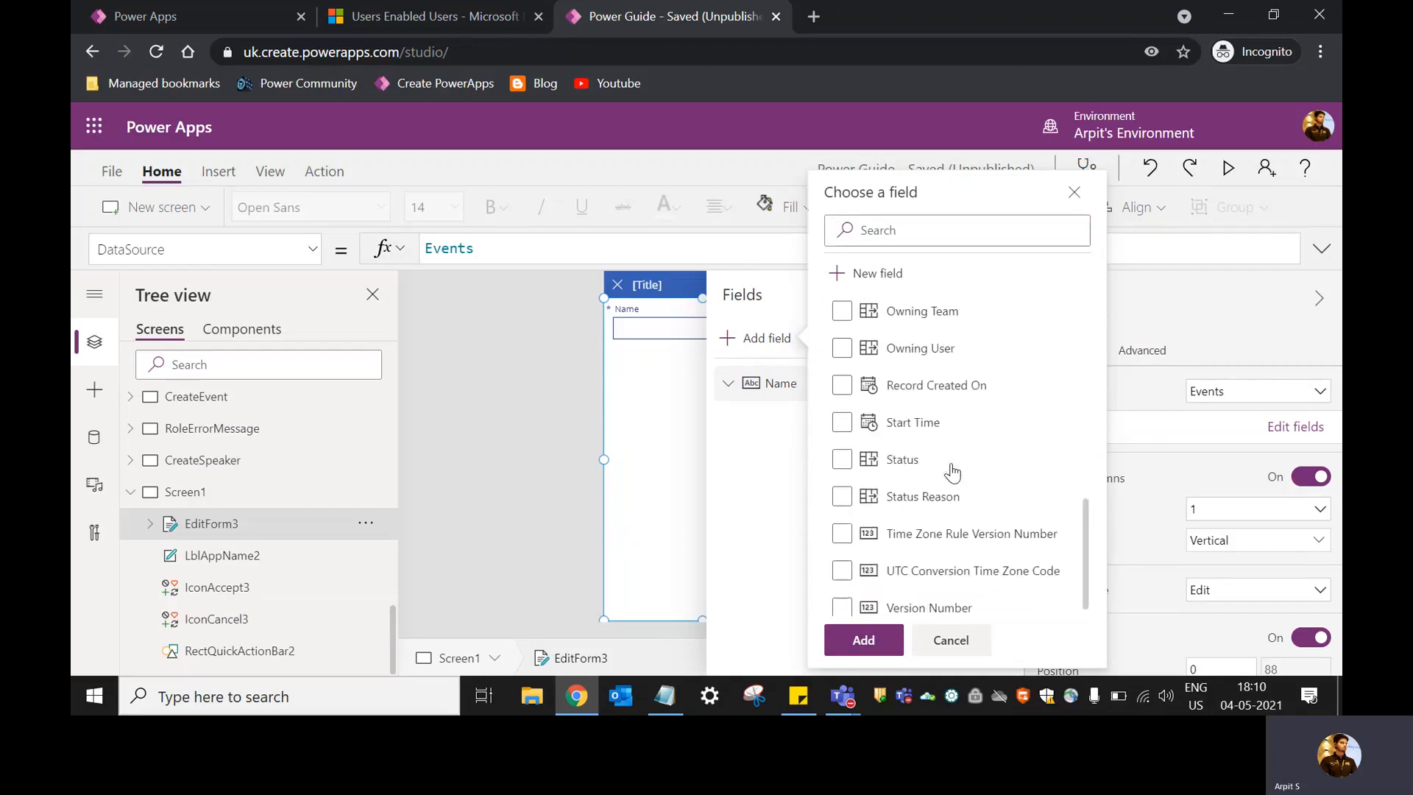
click(842, 422)
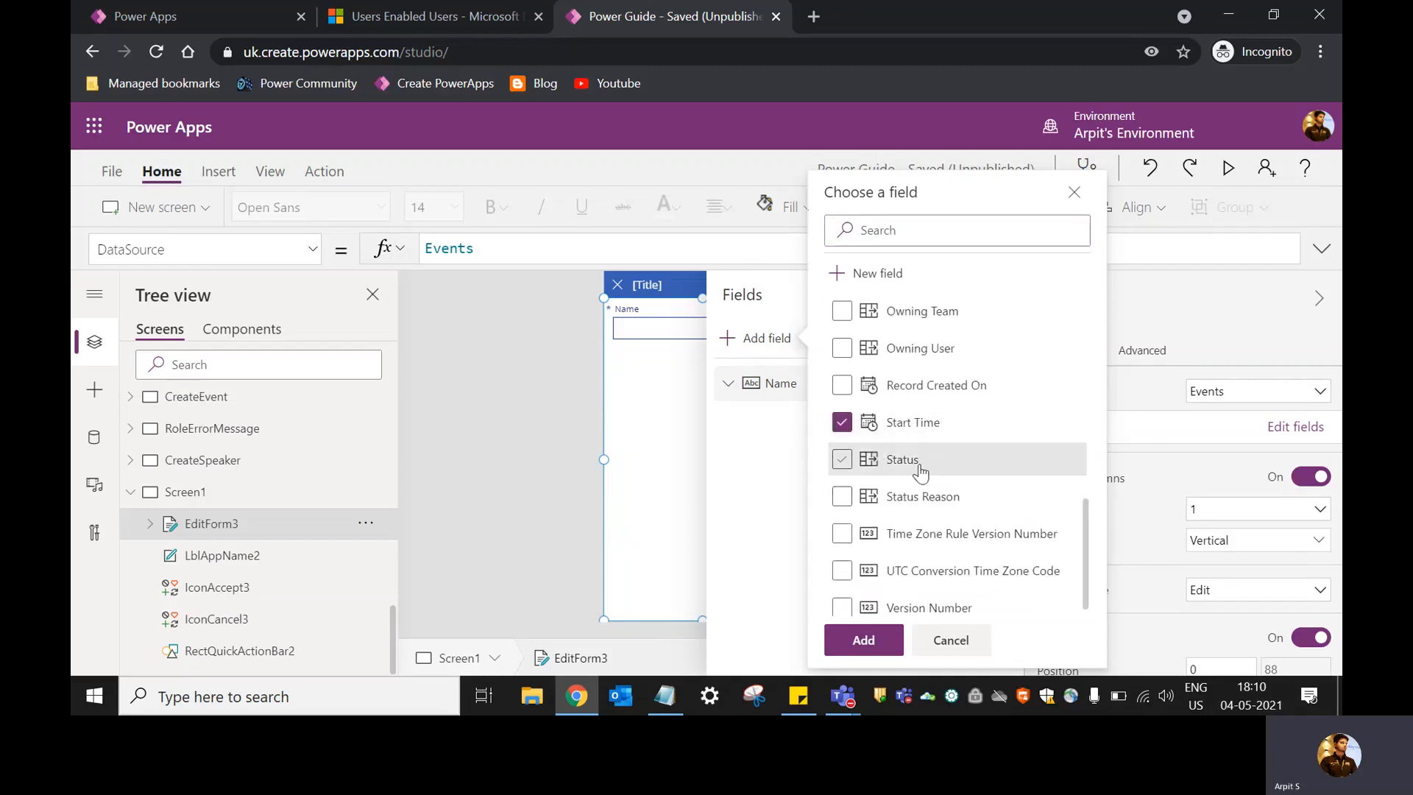
Choose End Time, Event Image and Organizer as further fields for the Events form.
scroll(920, 468, up, 2)
scroll(925, 469, up, 3)
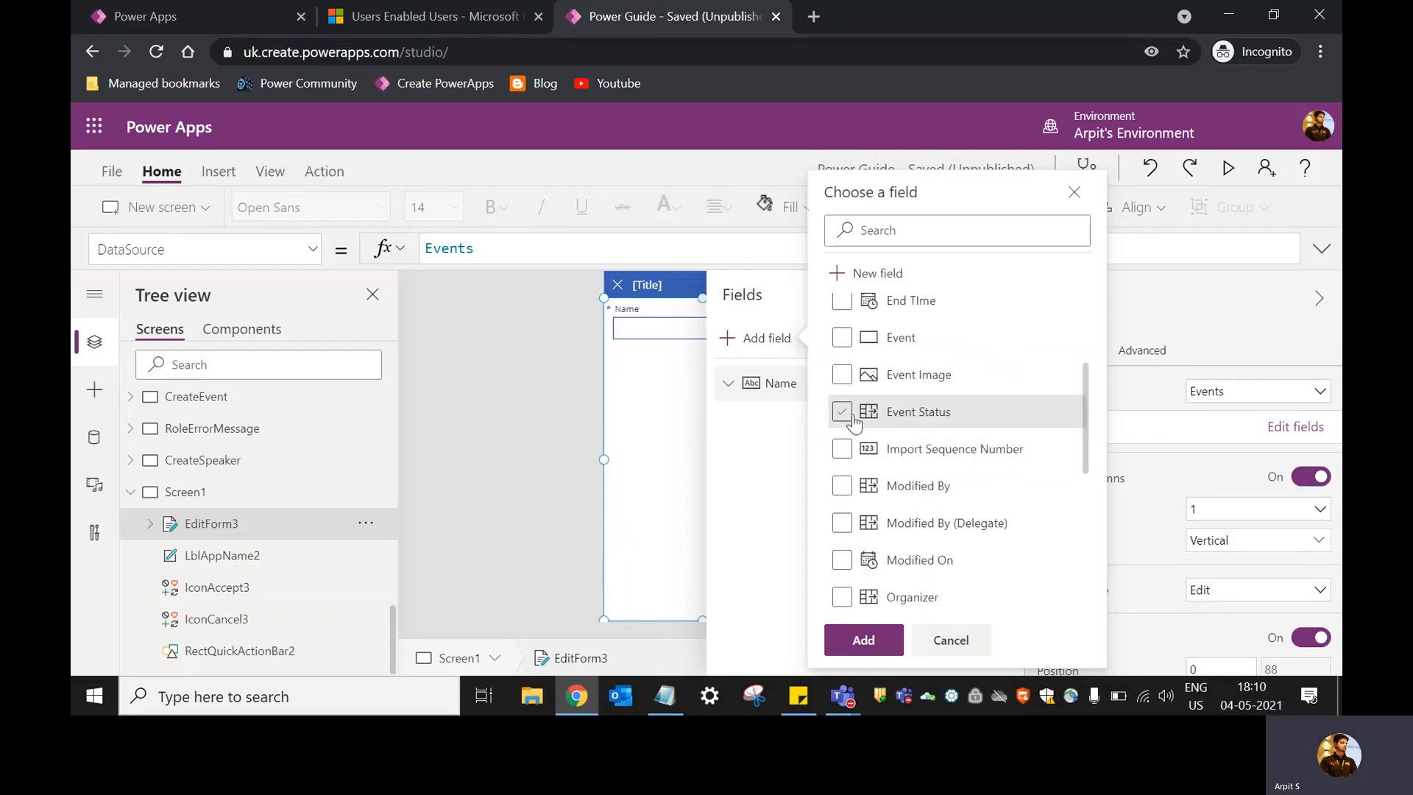
click(843, 304)
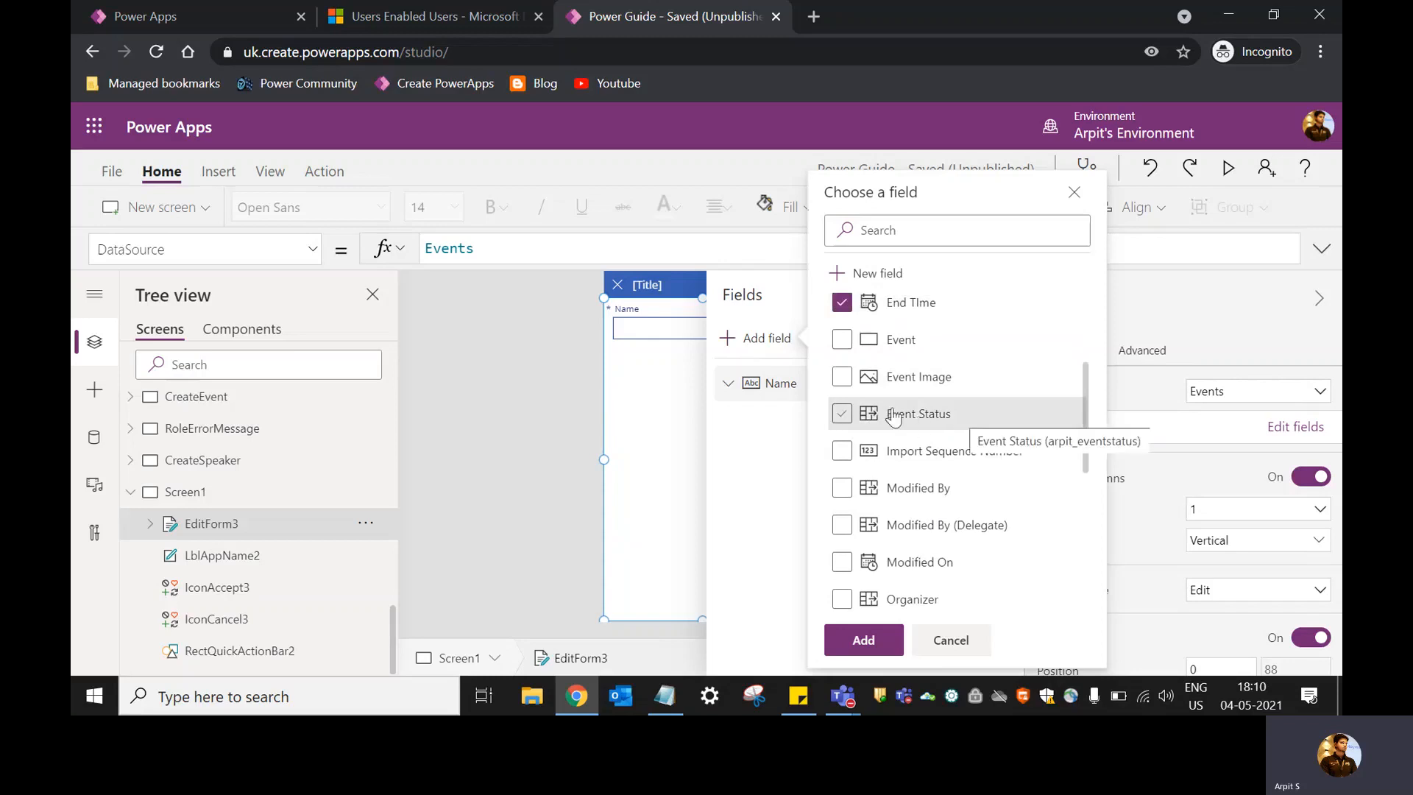
click(841, 381)
scroll(984, 457, down, 3)
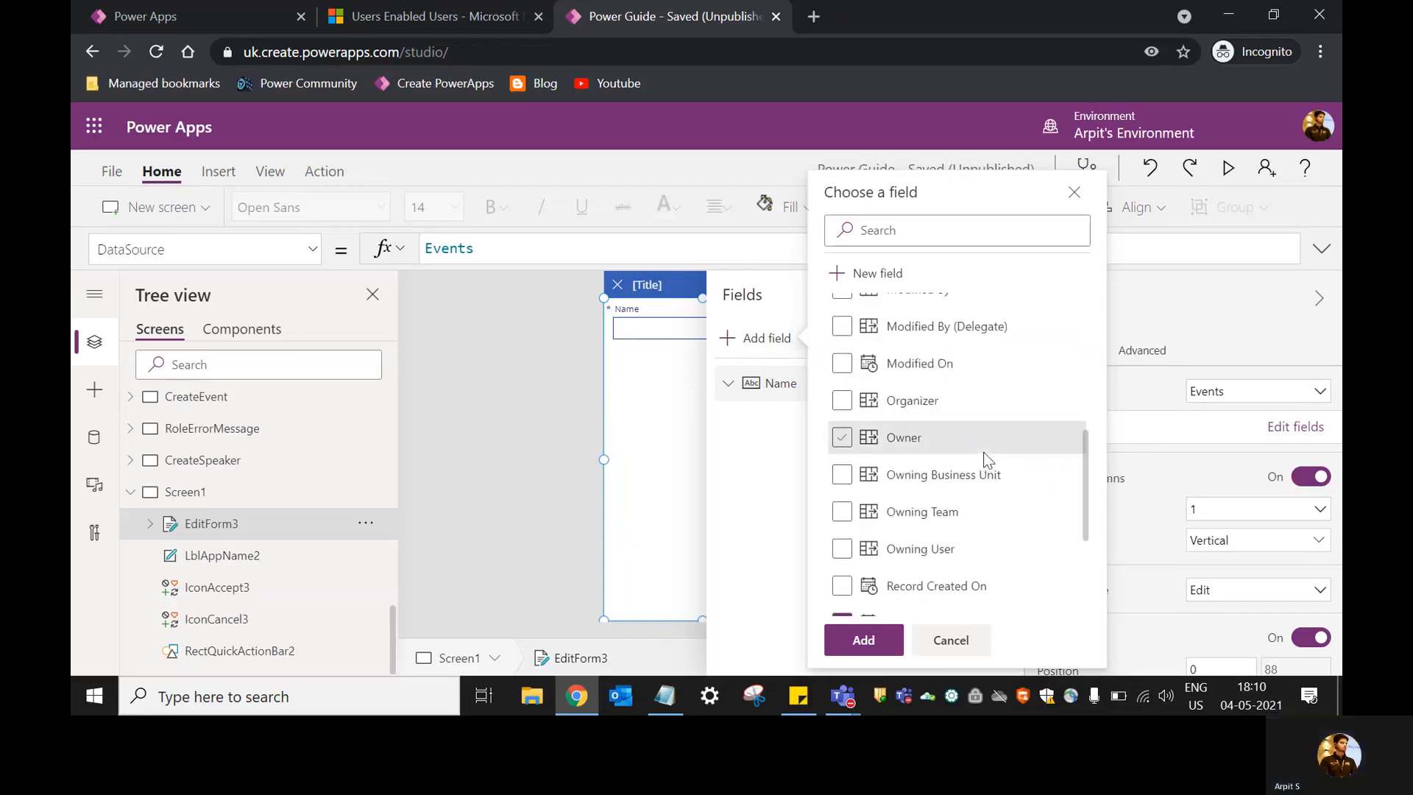
scroll(986, 457, up, 3)
click(844, 497)
Deselect Organizer and Event Image, reselect Organizer before Event Image, and add all chosen fields to the Events form.
scroll(953, 449, up, 1)
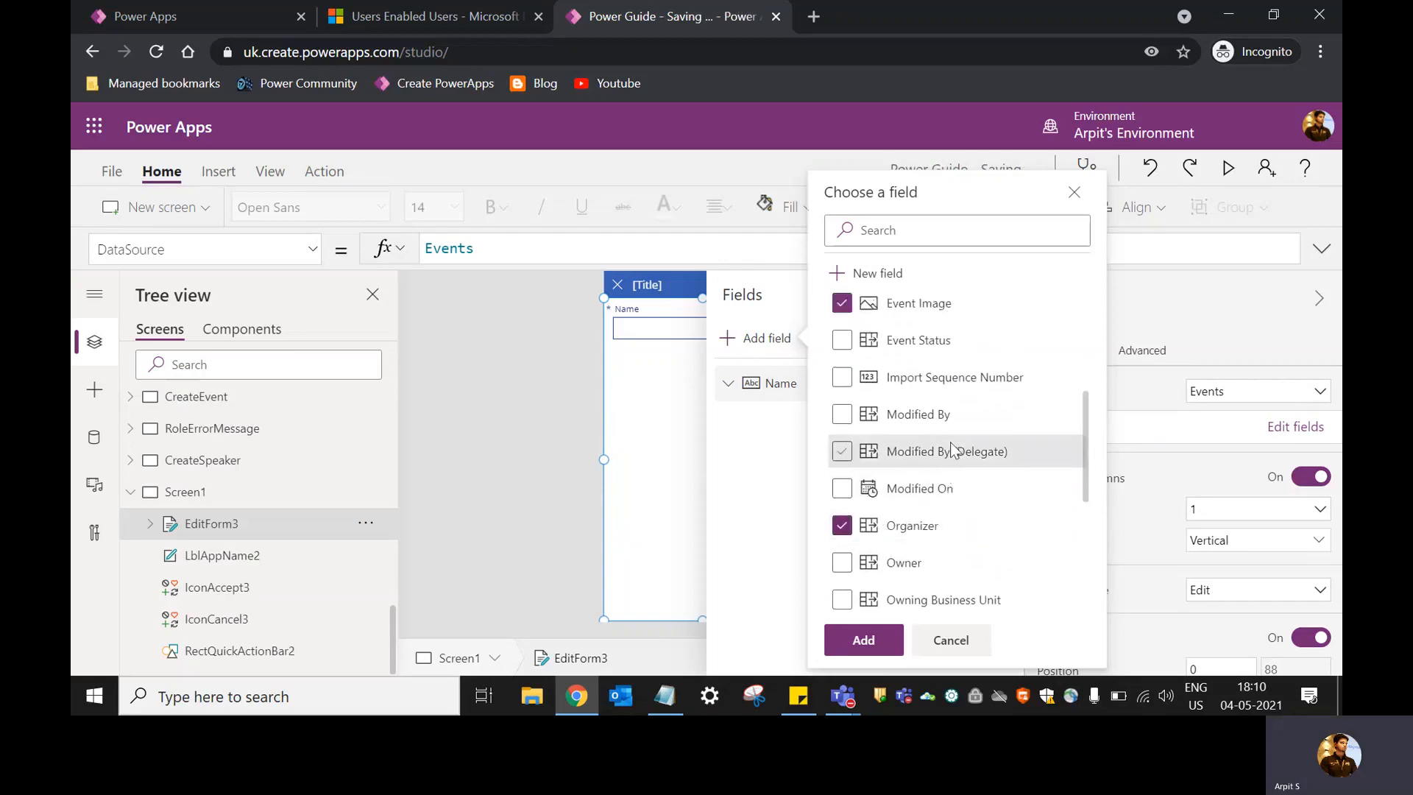
scroll(950, 447, up, 2)
scroll(935, 471, down, 3)
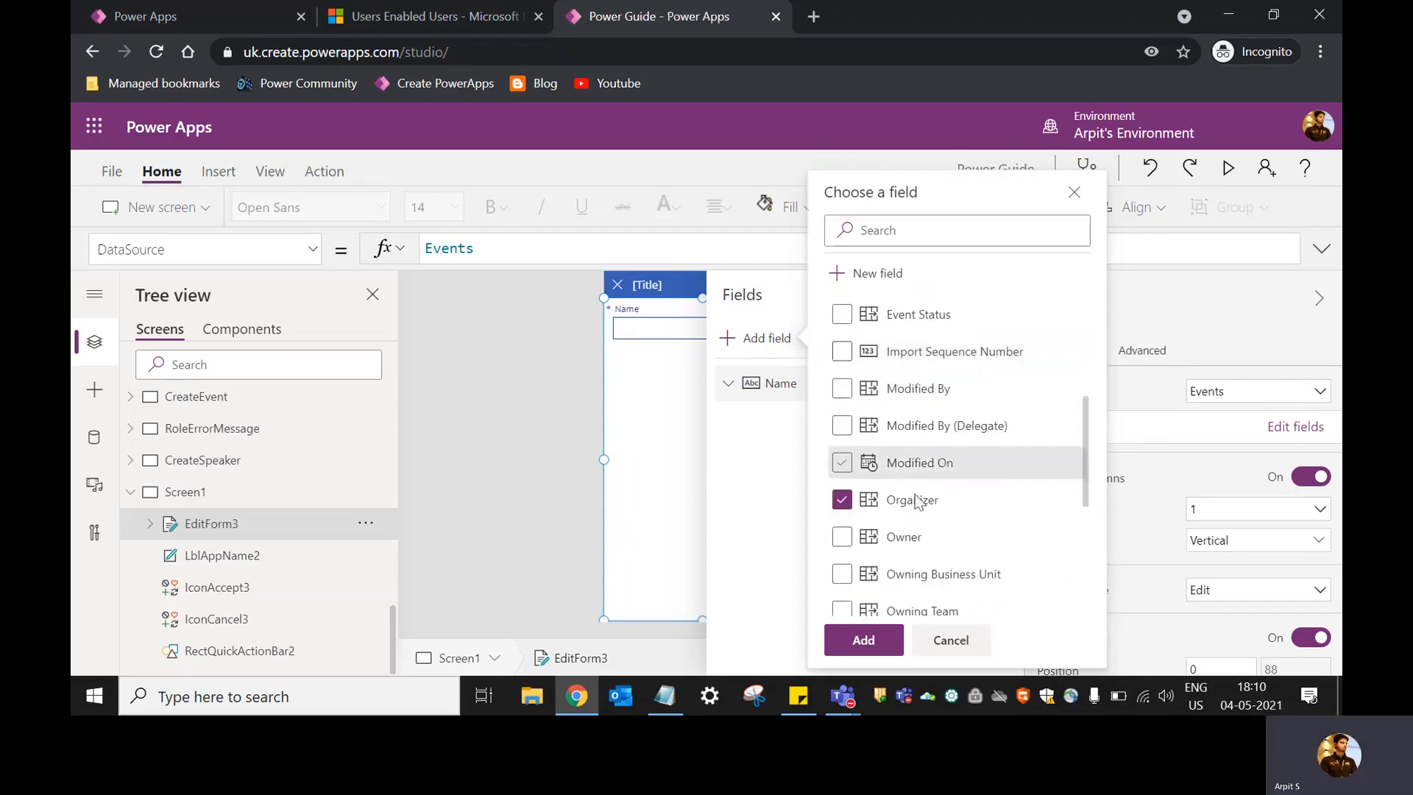
click(915, 500)
scroll(880, 434, up, 2)
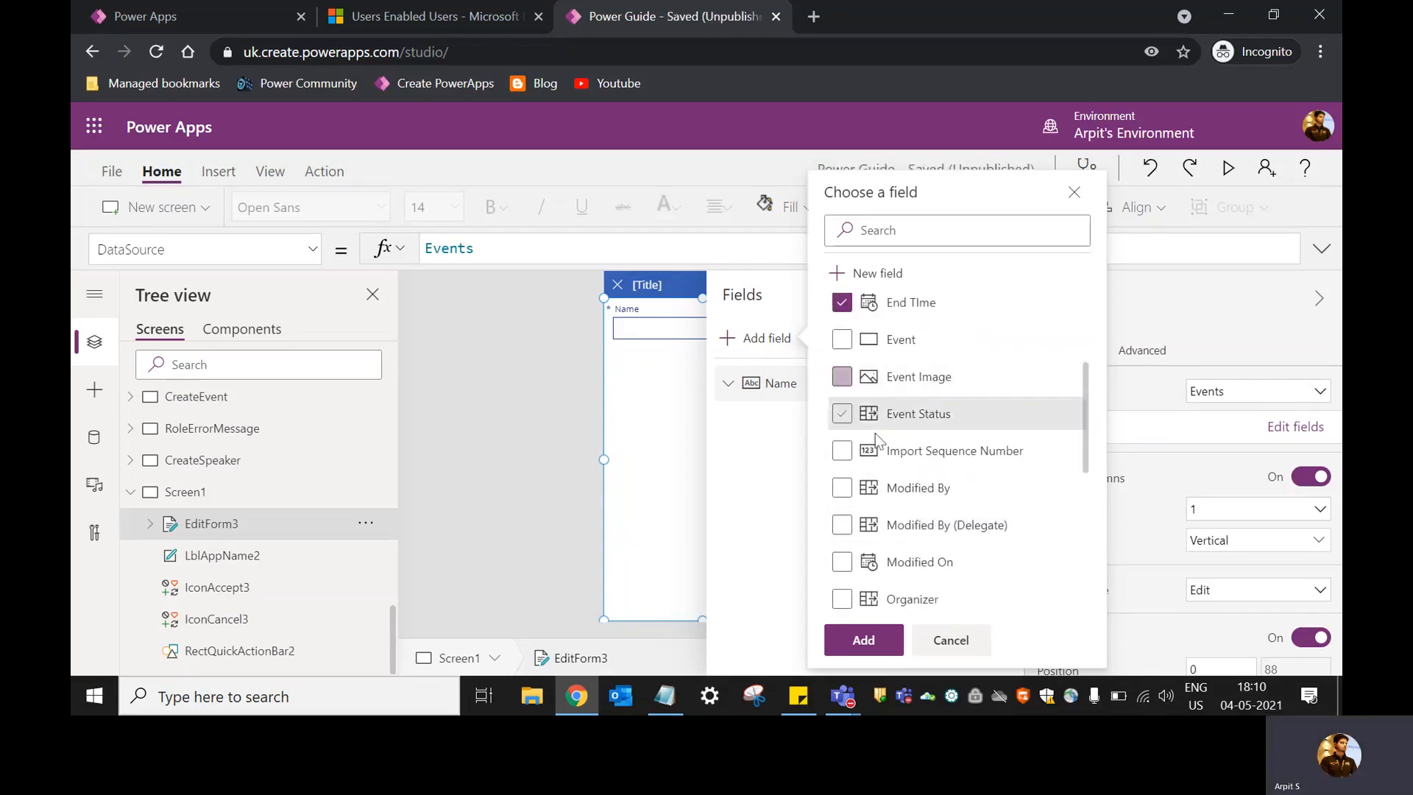
click(841, 598)
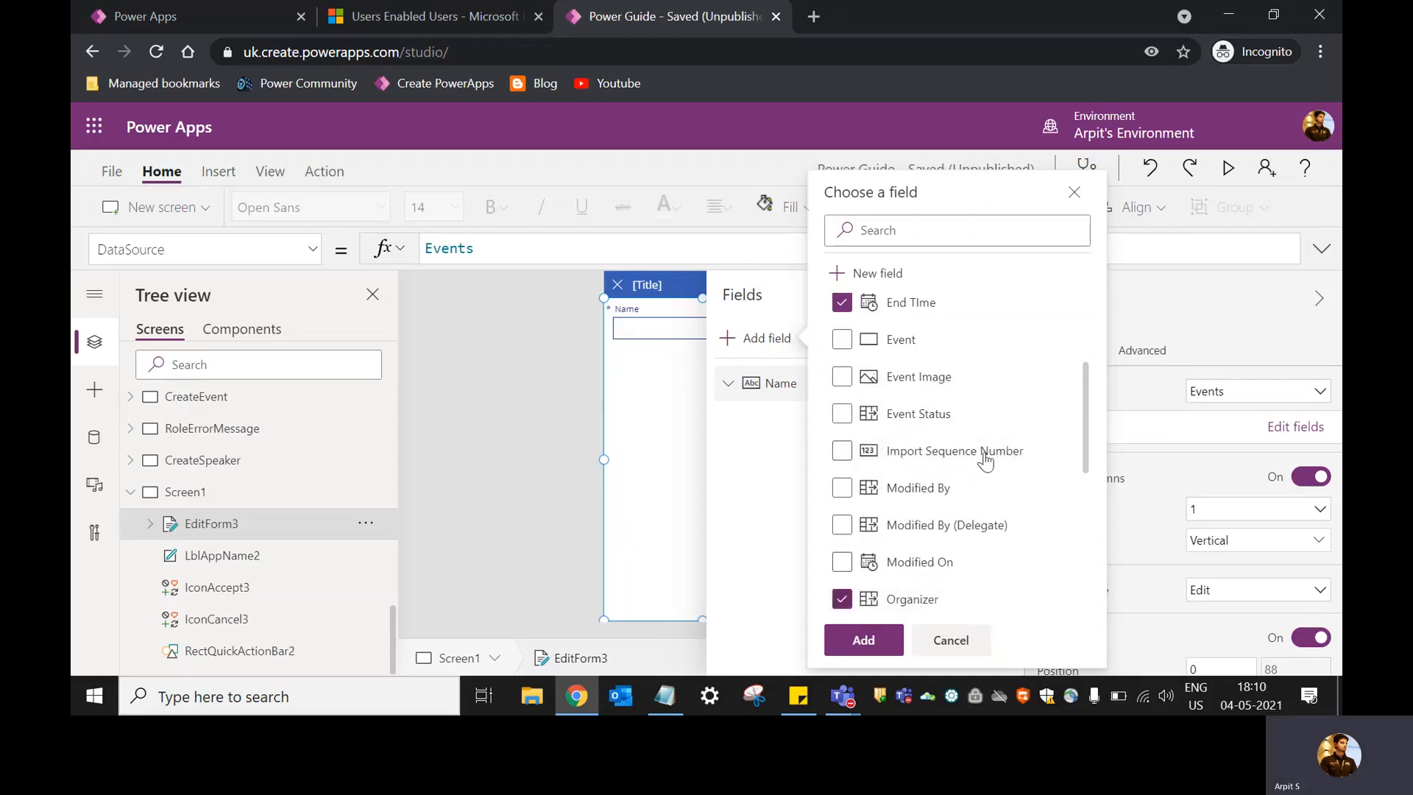
click(843, 377)
scroll(970, 463, down, 3)
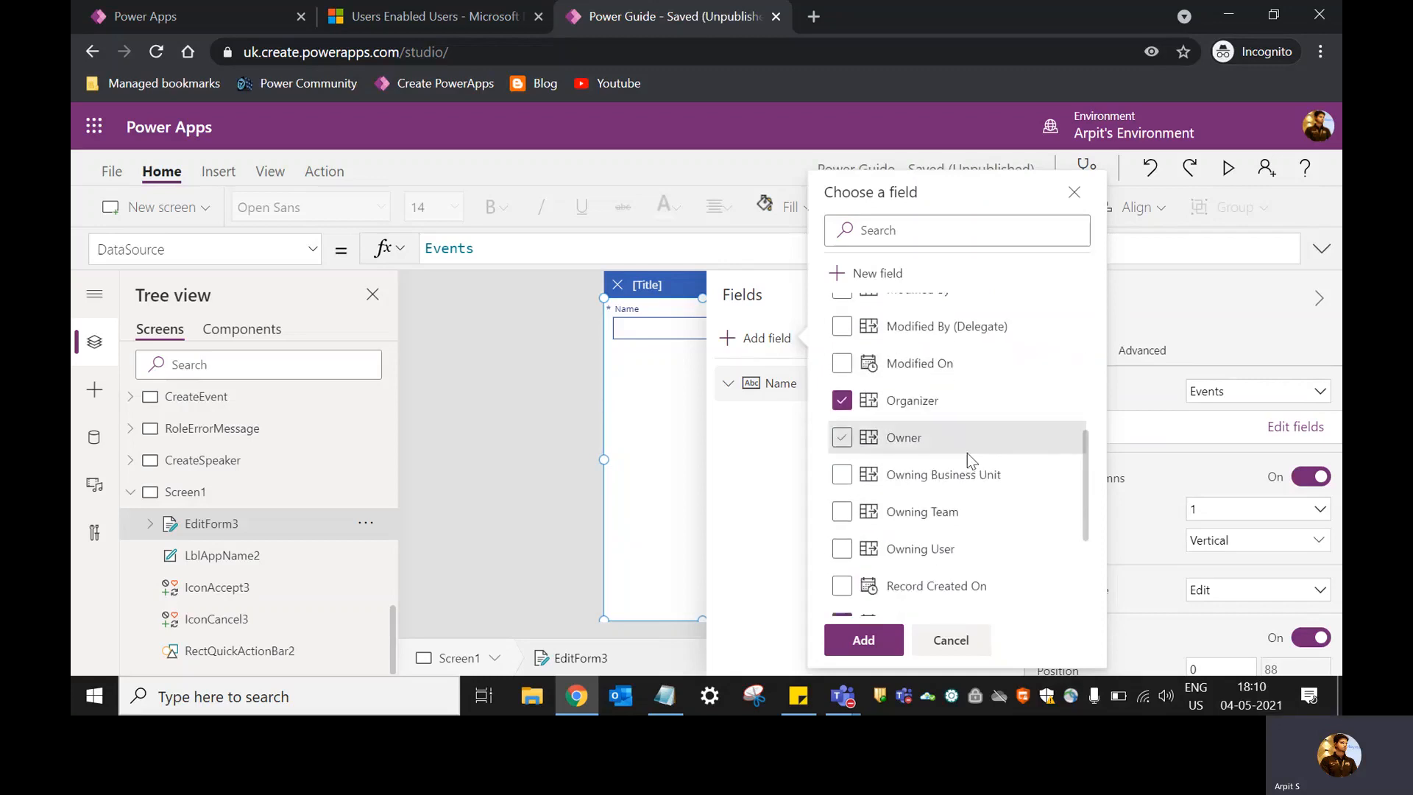
scroll(968, 478, down, 3)
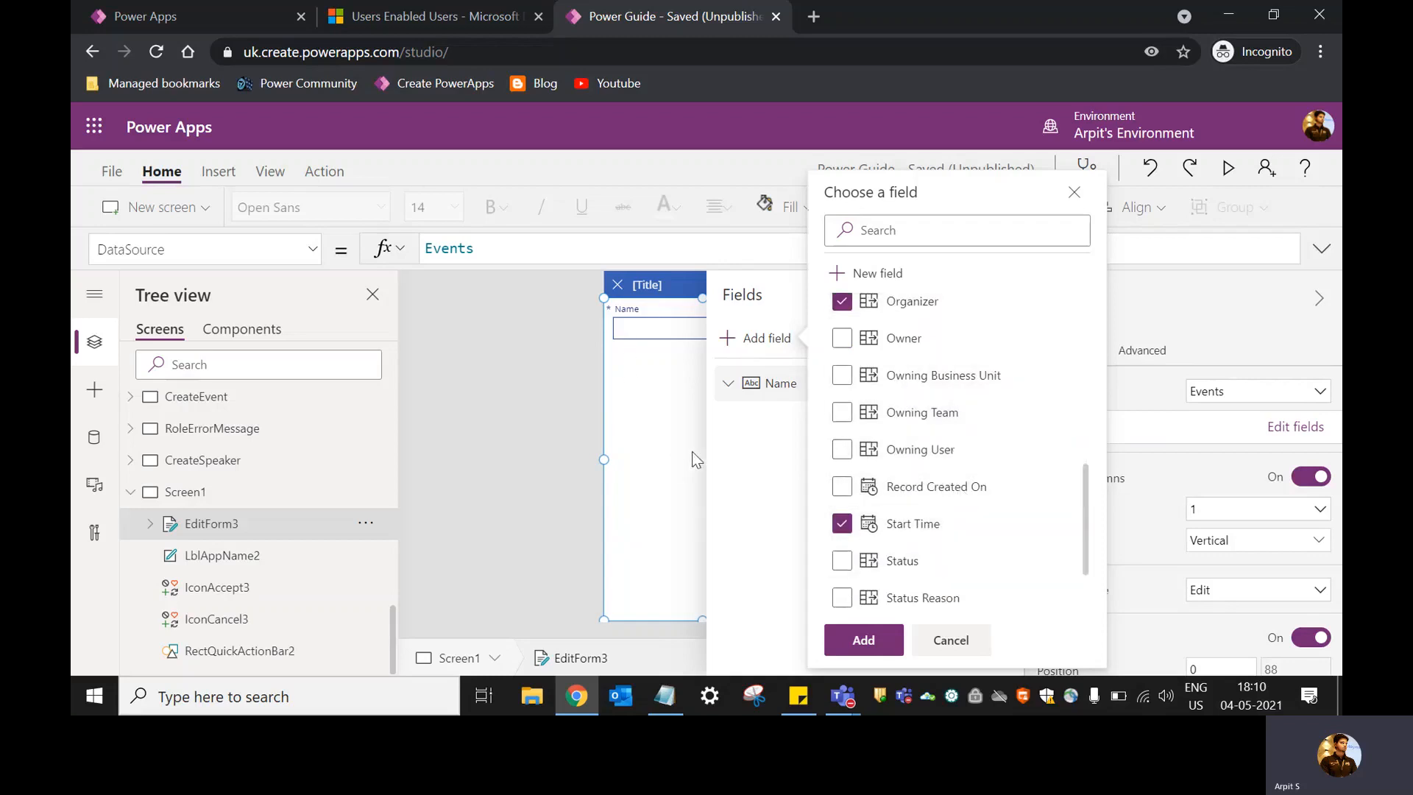
click(862, 646)
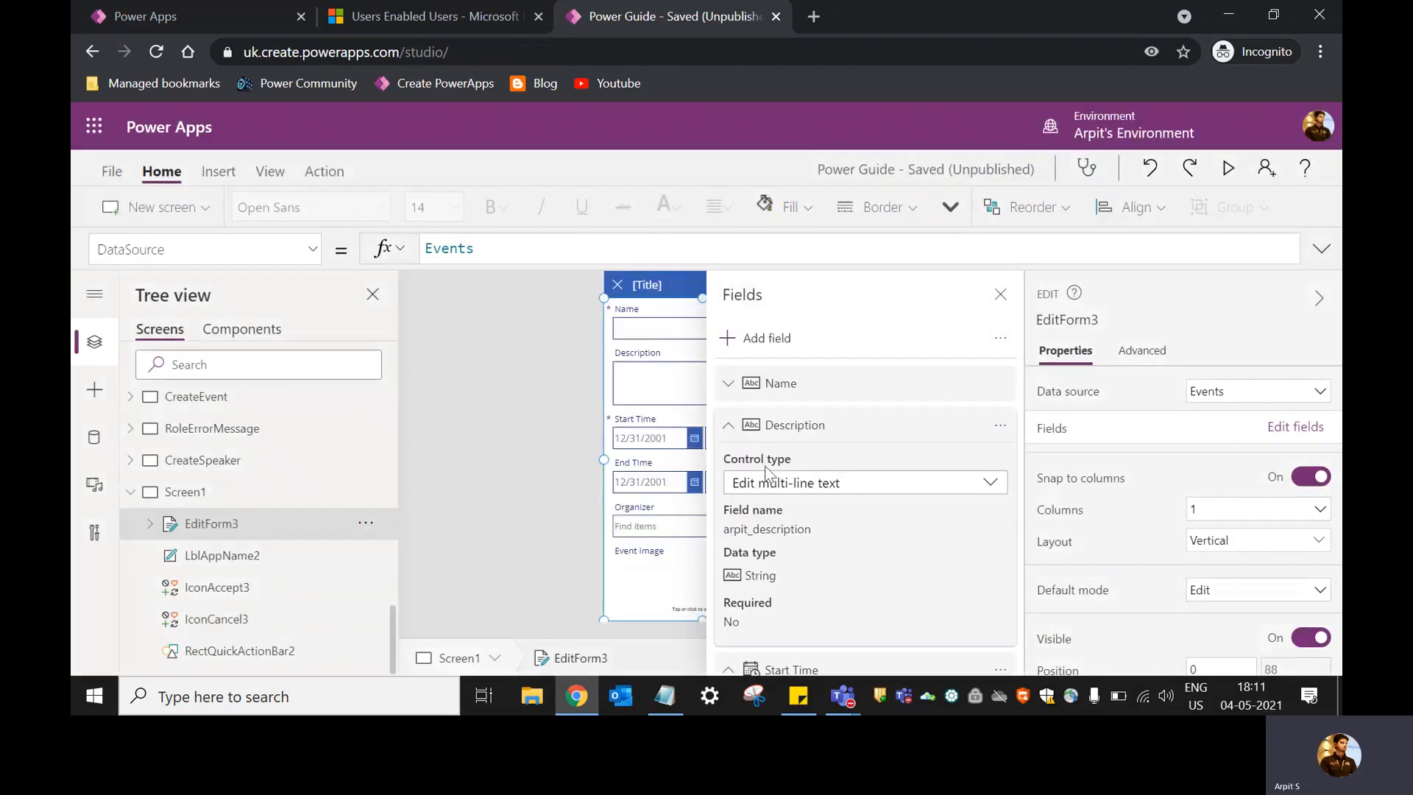
Collapse the details of the Description, Start Time, End Time, Organizer and Event Image fields in the form's field list.
click(727, 425)
click(728, 466)
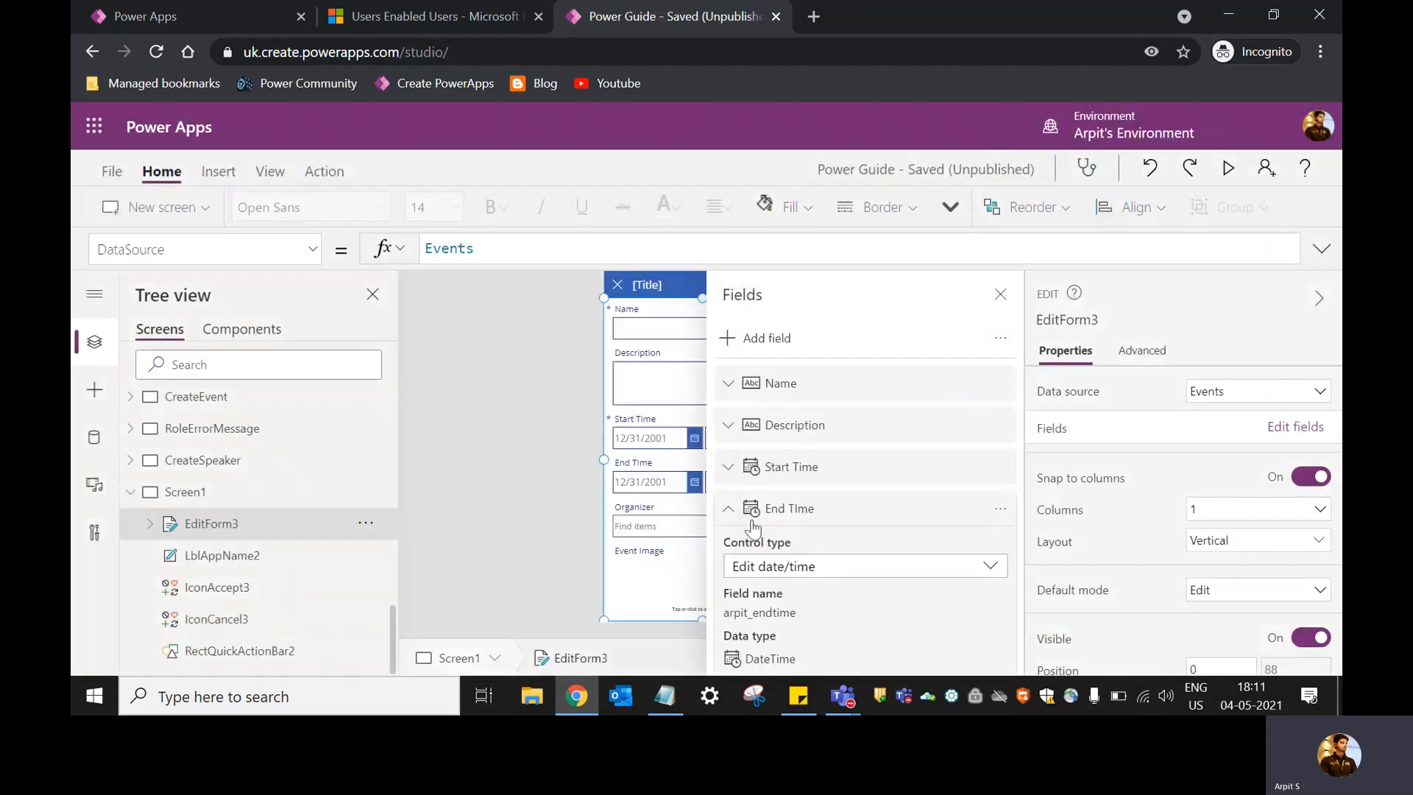
click(729, 508)
click(729, 550)
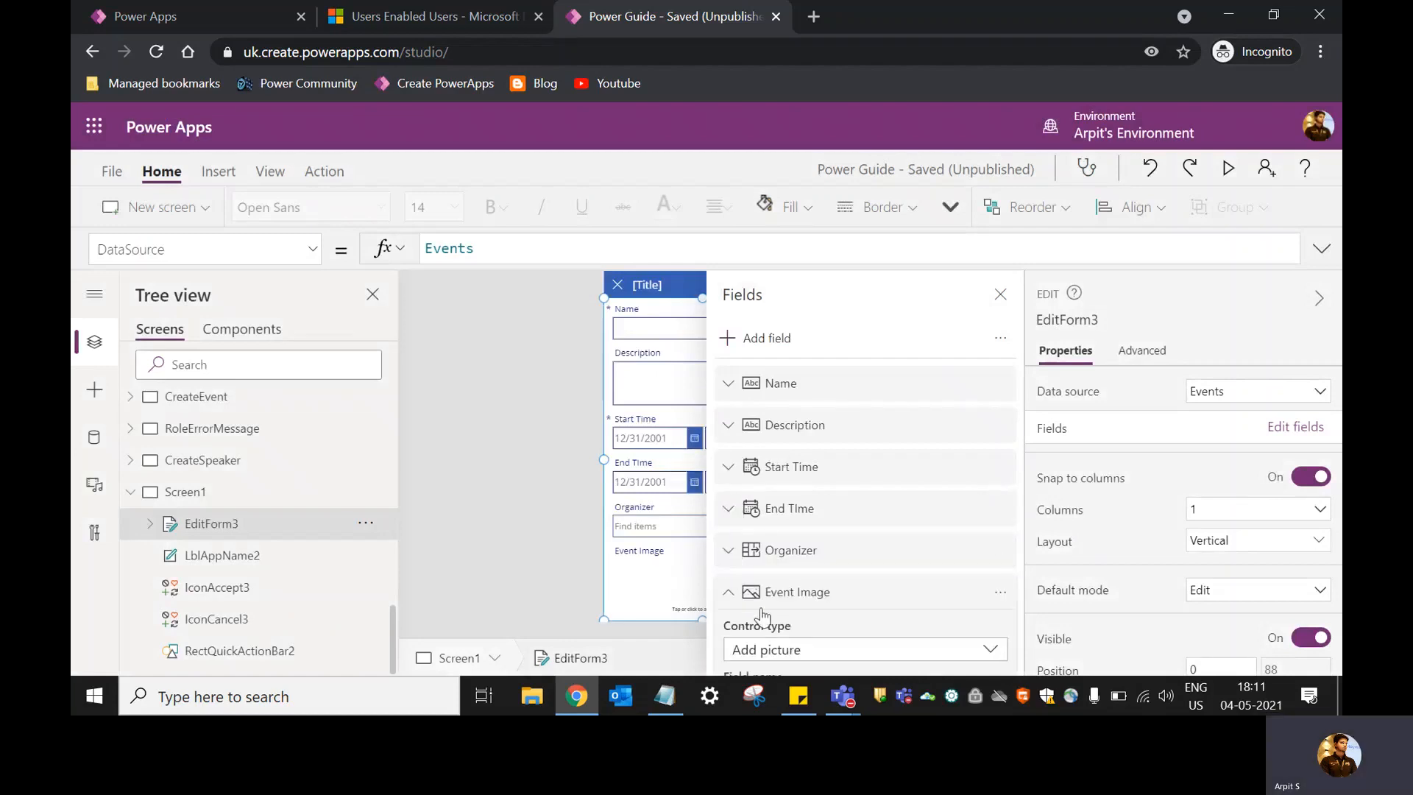
click(759, 598)
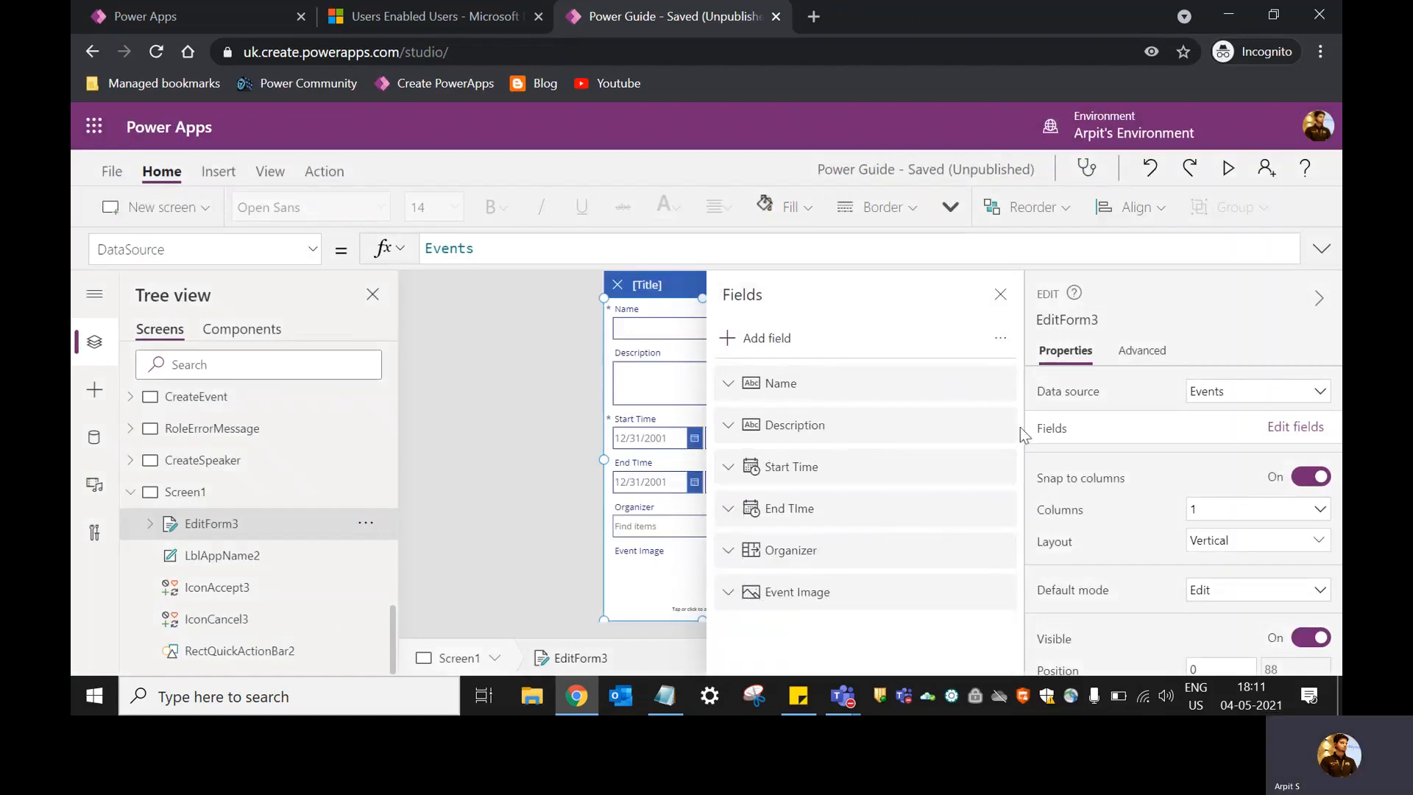
Move the Description field above Name, move it back below Name, and close the form's field list.
click(1000, 425)
click(1043, 487)
click(1000, 384)
click(1029, 448)
click(1000, 294)
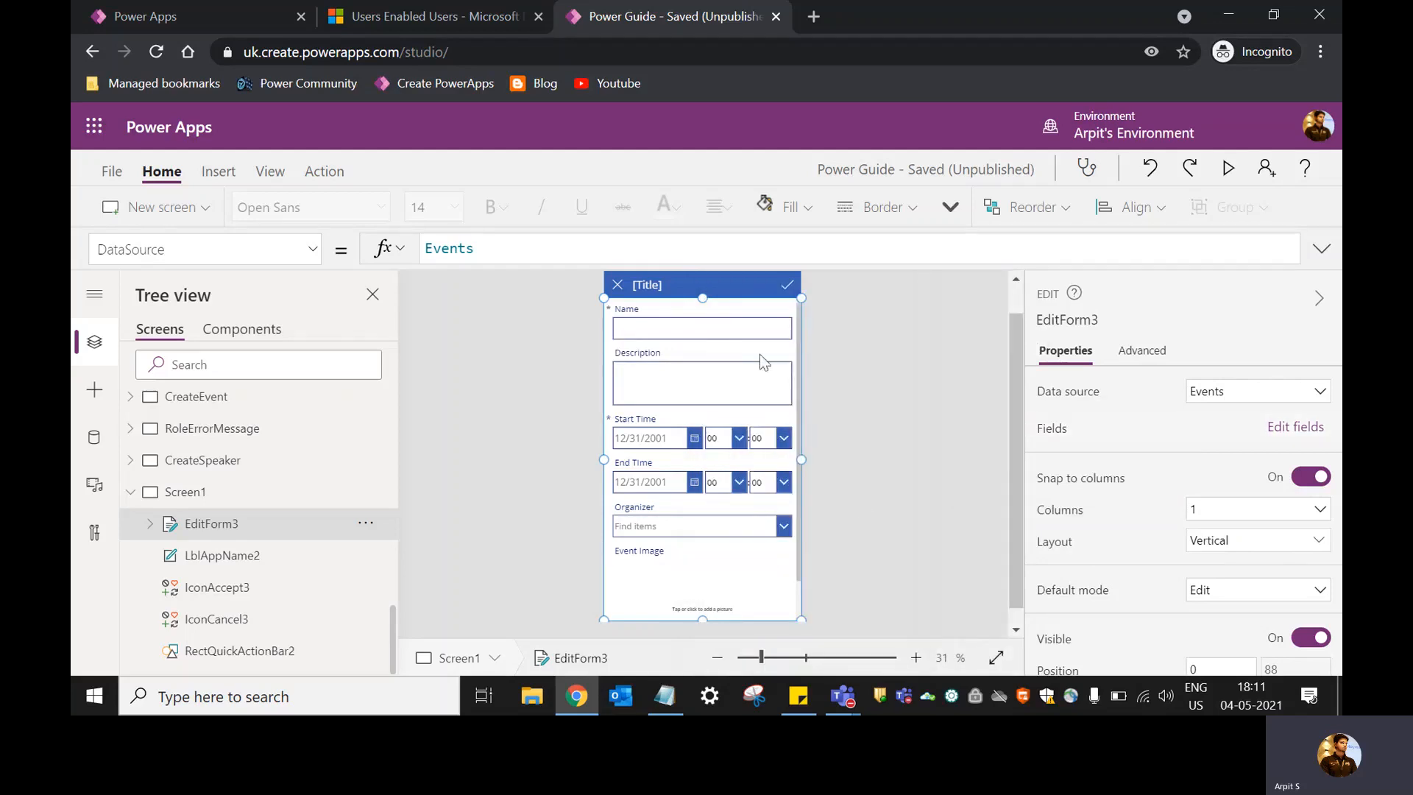
Inspect the new form screen's title bar and the OnSelect formula of its check icon.
click(852, 427)
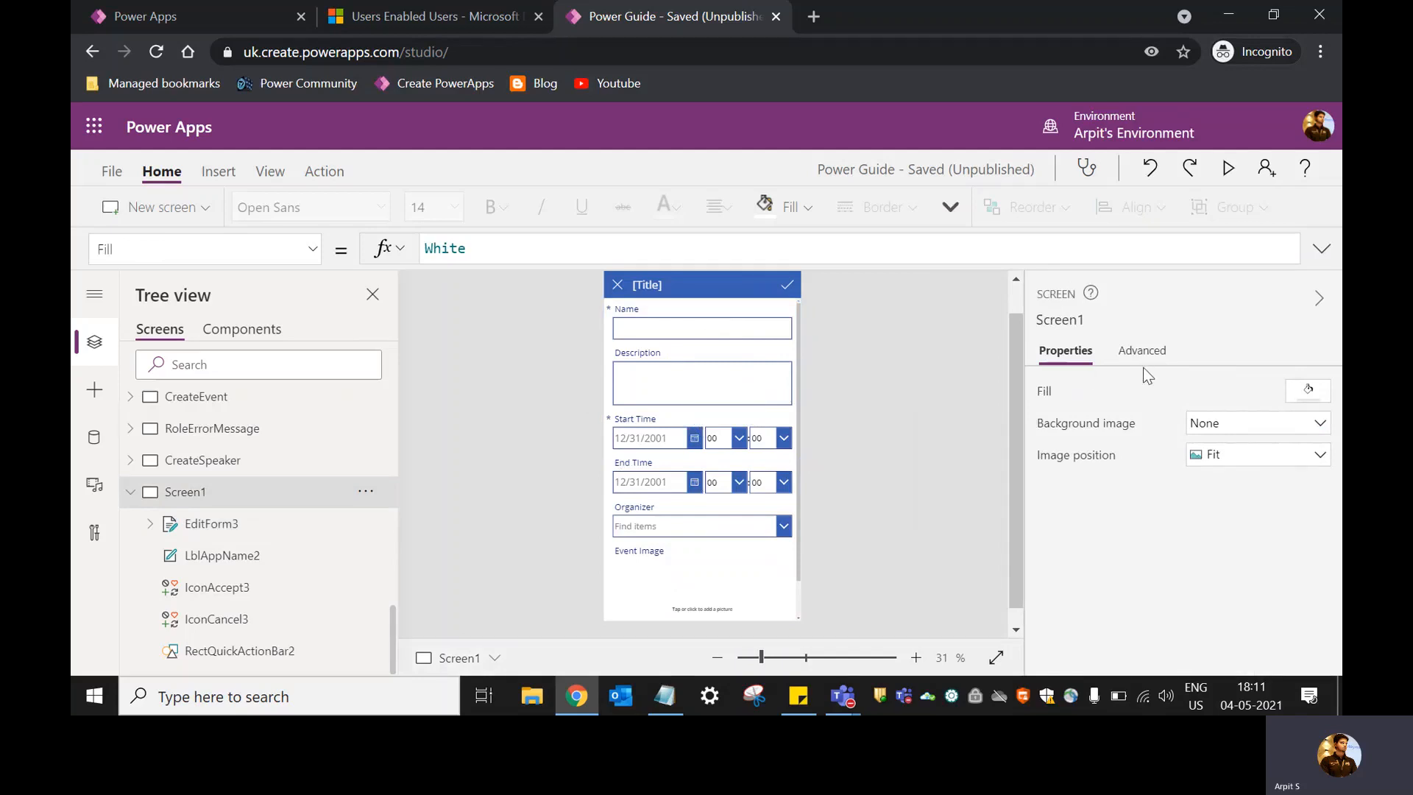
click(700, 287)
click(788, 287)
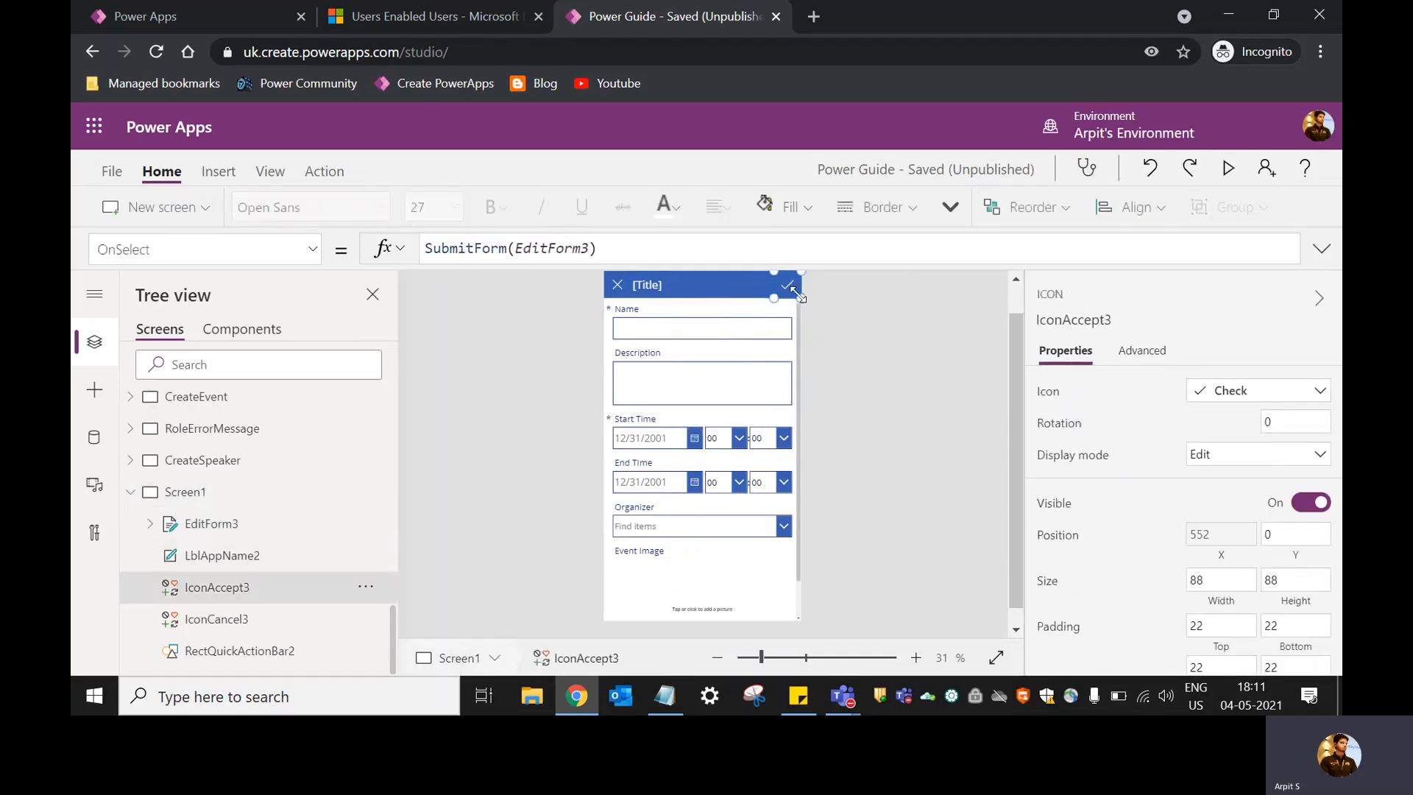
Fill the form screen's title bar rectangle with the dark navy theme colour, RGBA(0, 18, 107, 1).
click(235, 651)
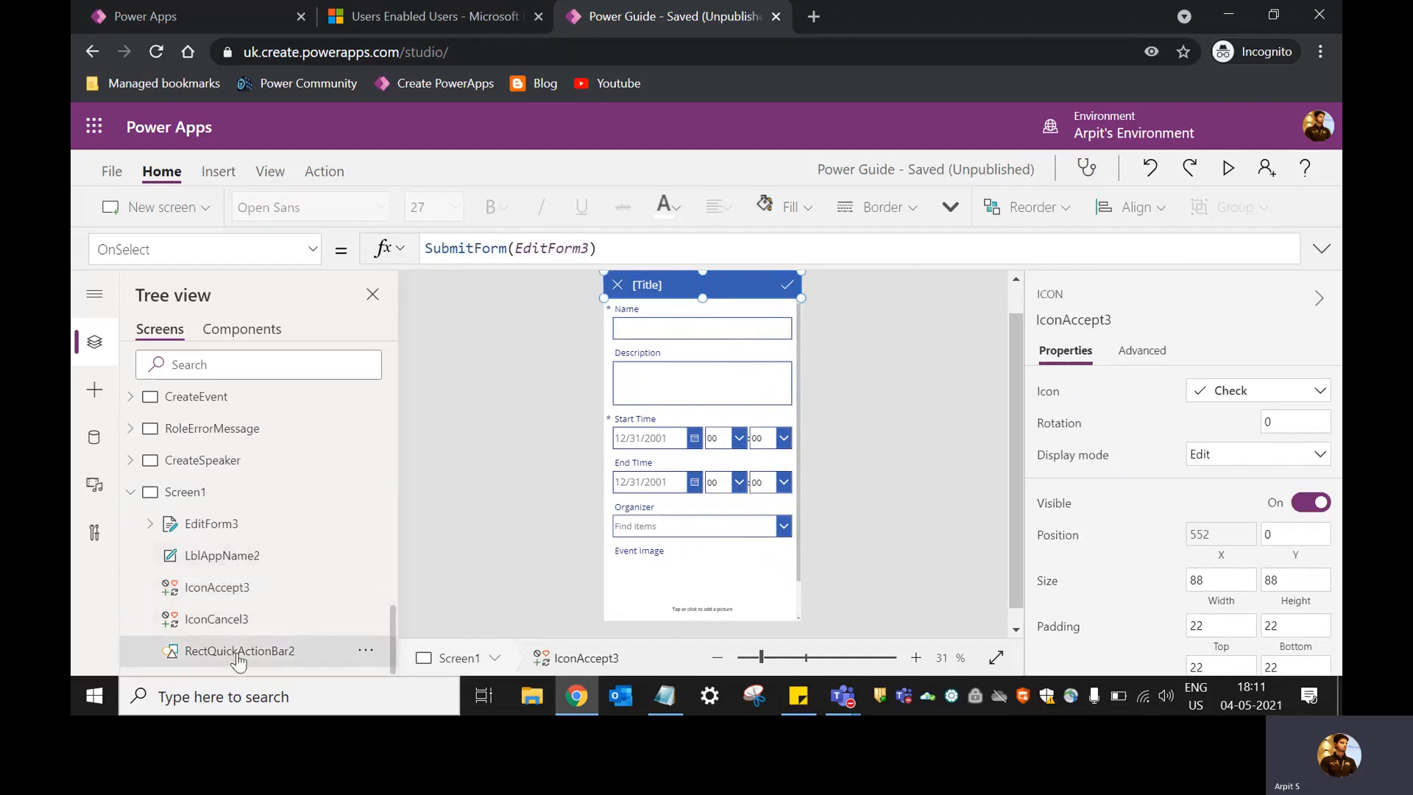
click(789, 207)
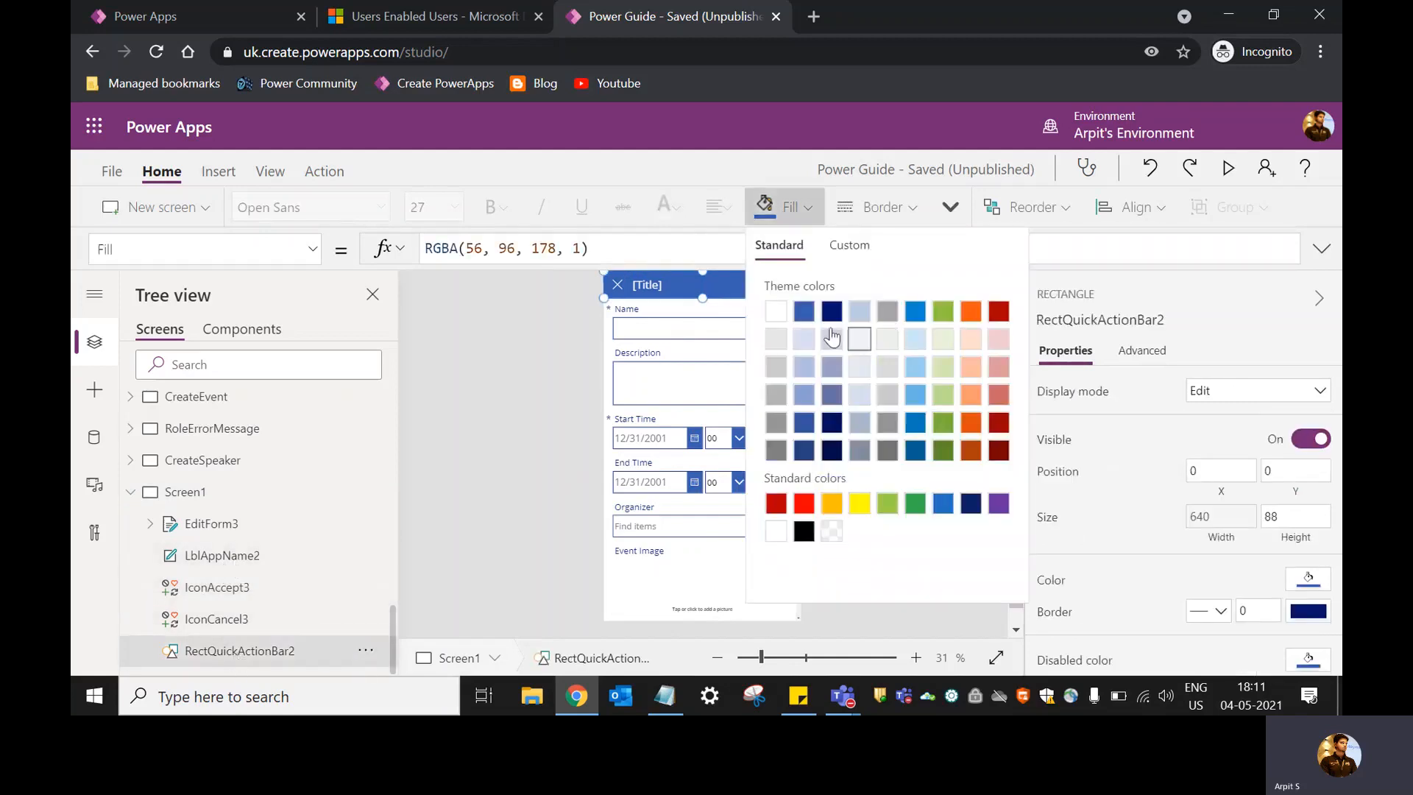
click(831, 311)
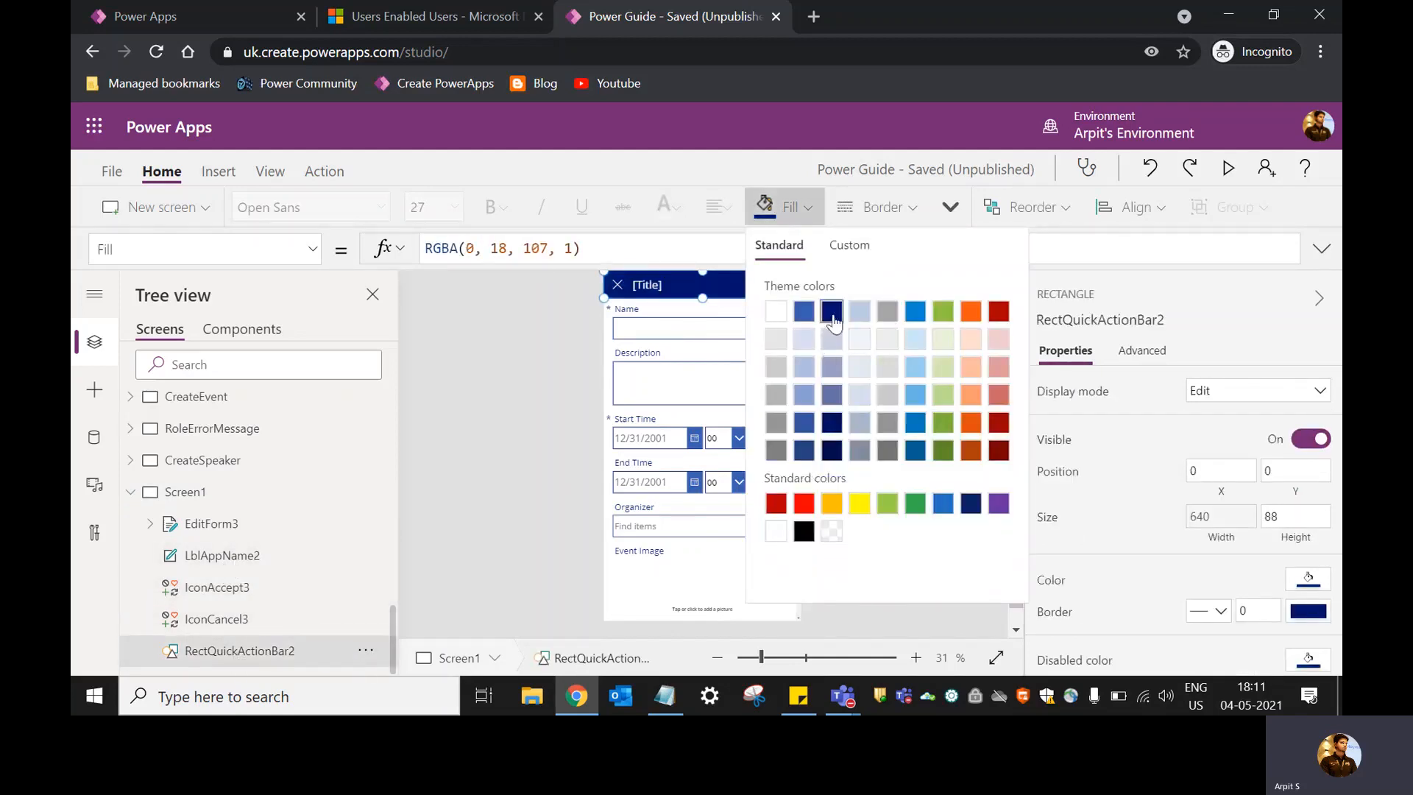
click(497, 318)
Set the text of the title bar label to "Create Event".
click(651, 289)
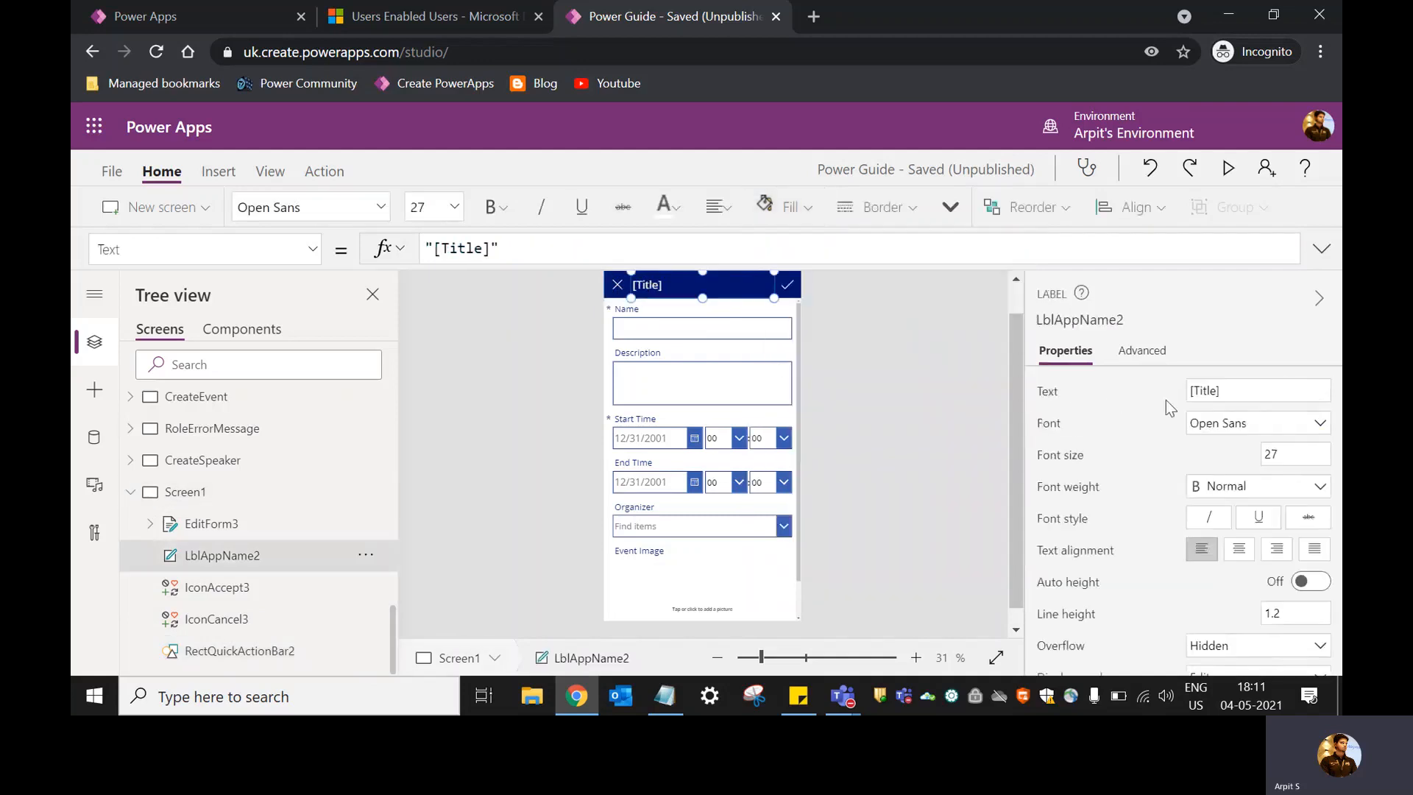
click(1216, 391)
key(ctrl+a)
text(Cr)
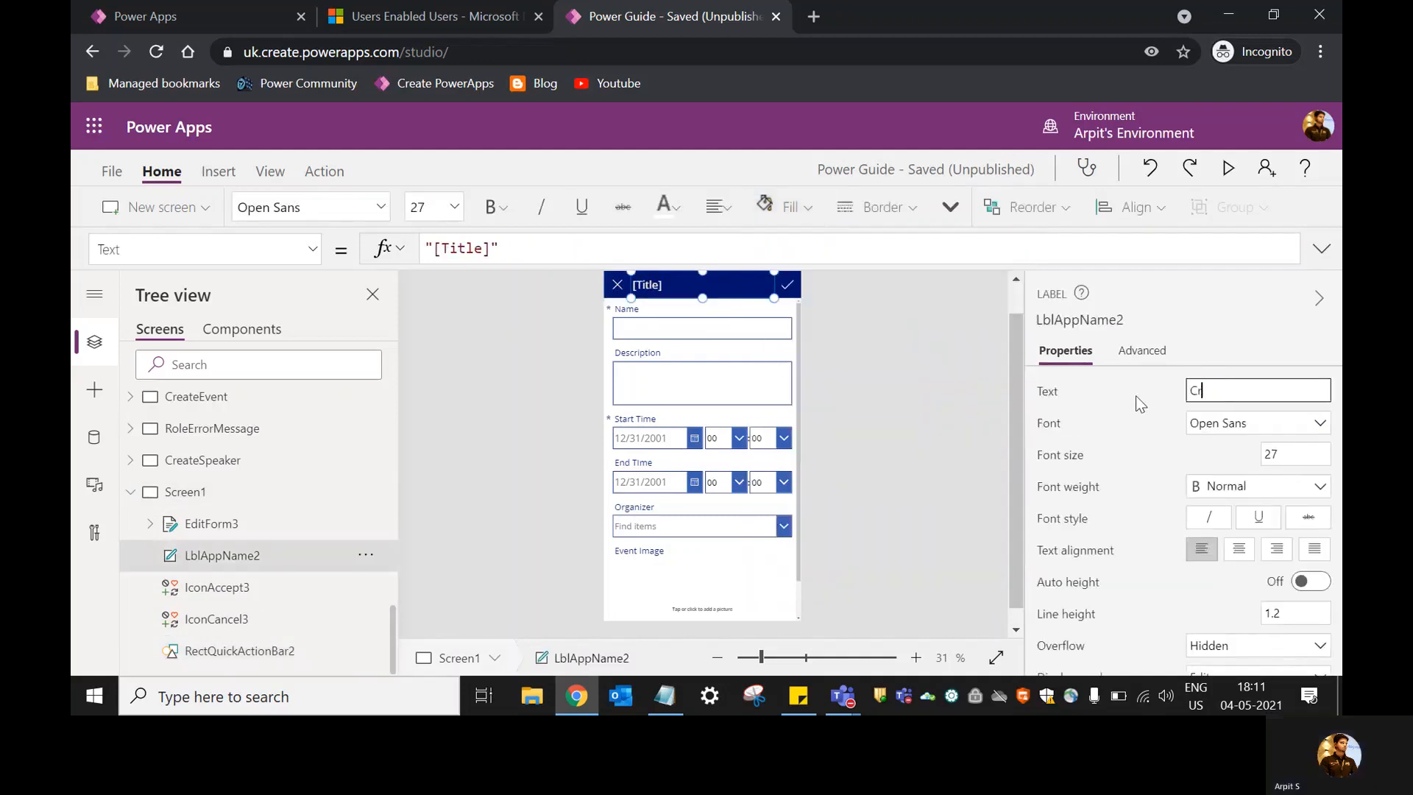
text(eate Event)
click(1111, 394)
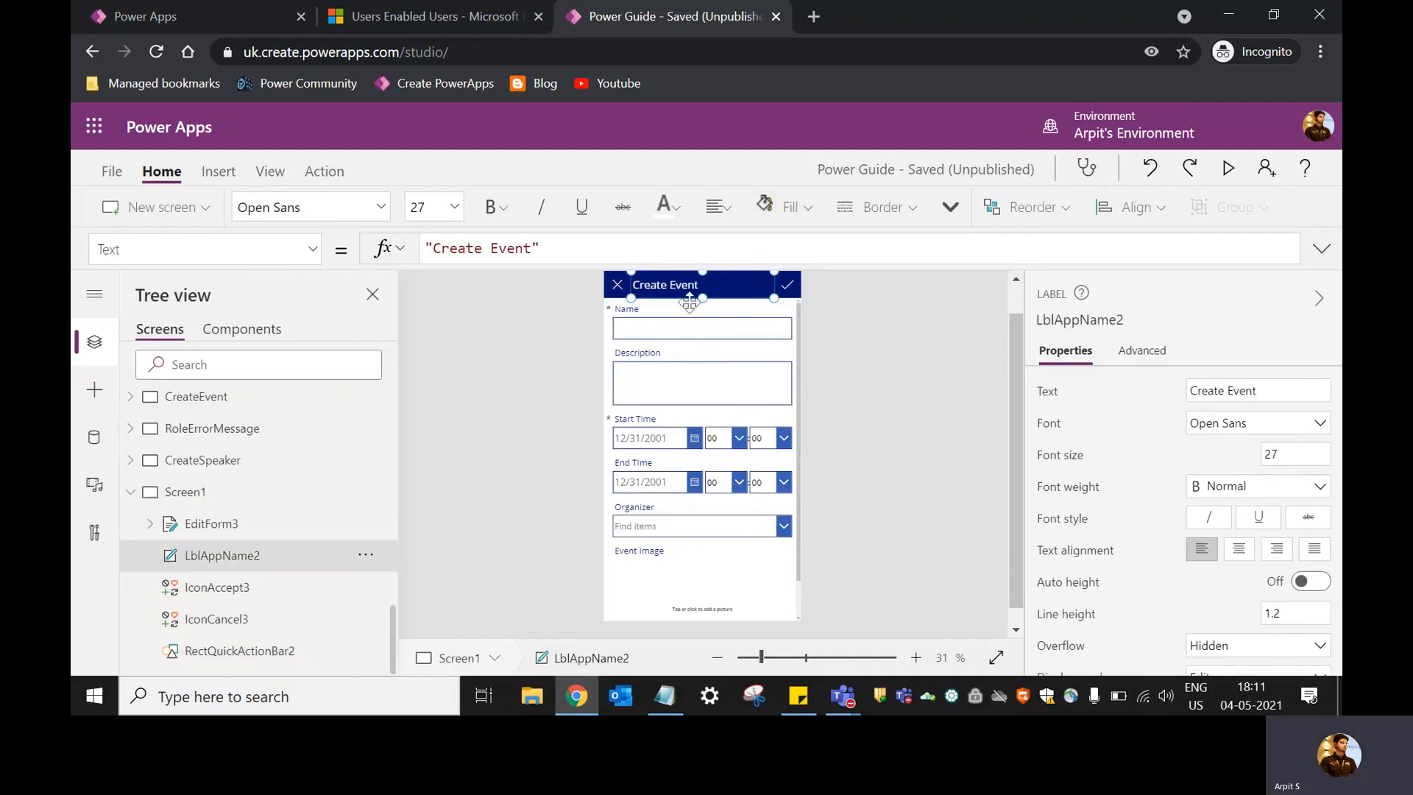
Shift the Create Event label to the right and narrow it so the title sits centred between the cancel and check icons.
key(Right)
key(Right)
key(Right)
key(Right)
key(Right)
key(Right)
key(Right)
key(Right)
key(Right)
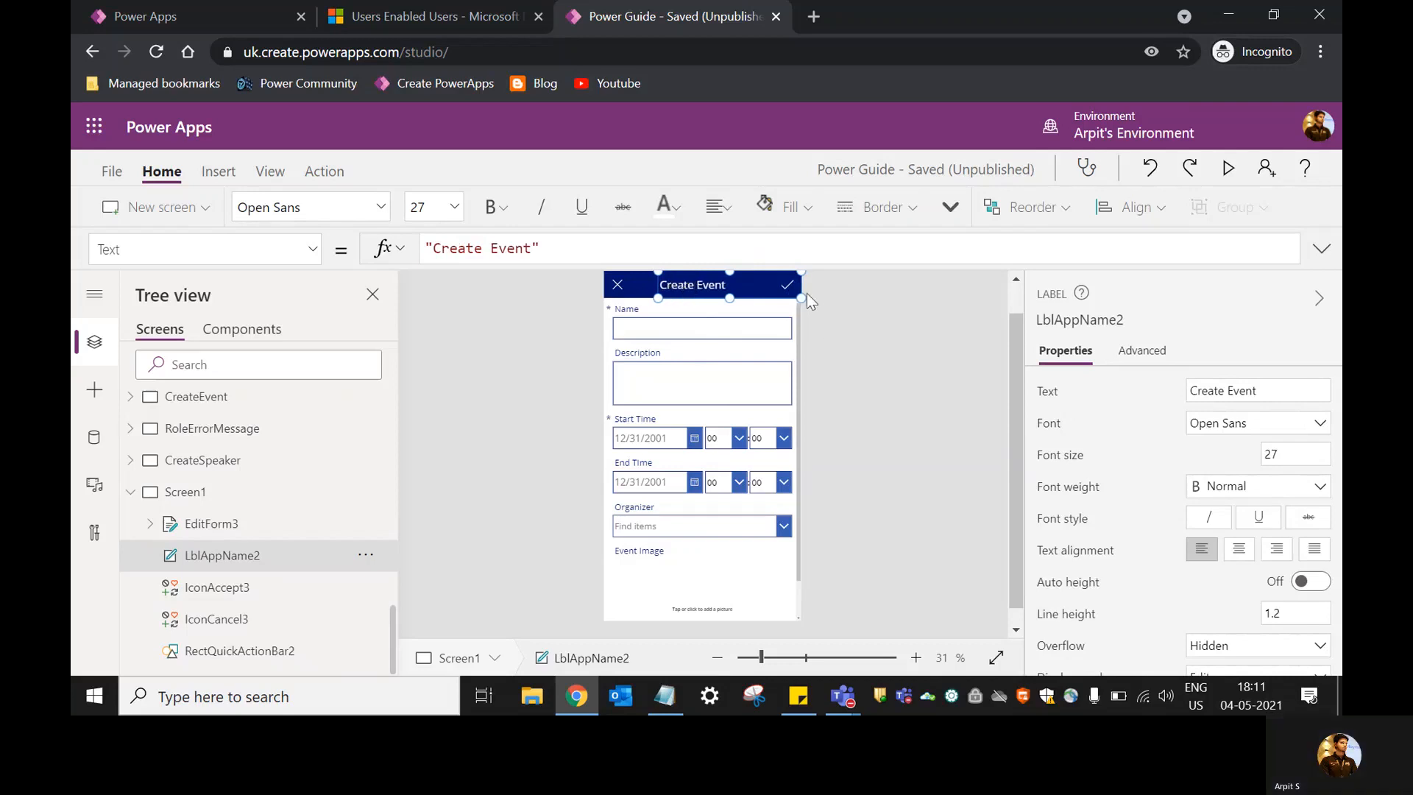
drag(799, 298, 768, 297)
drag(746, 295, 762, 296)
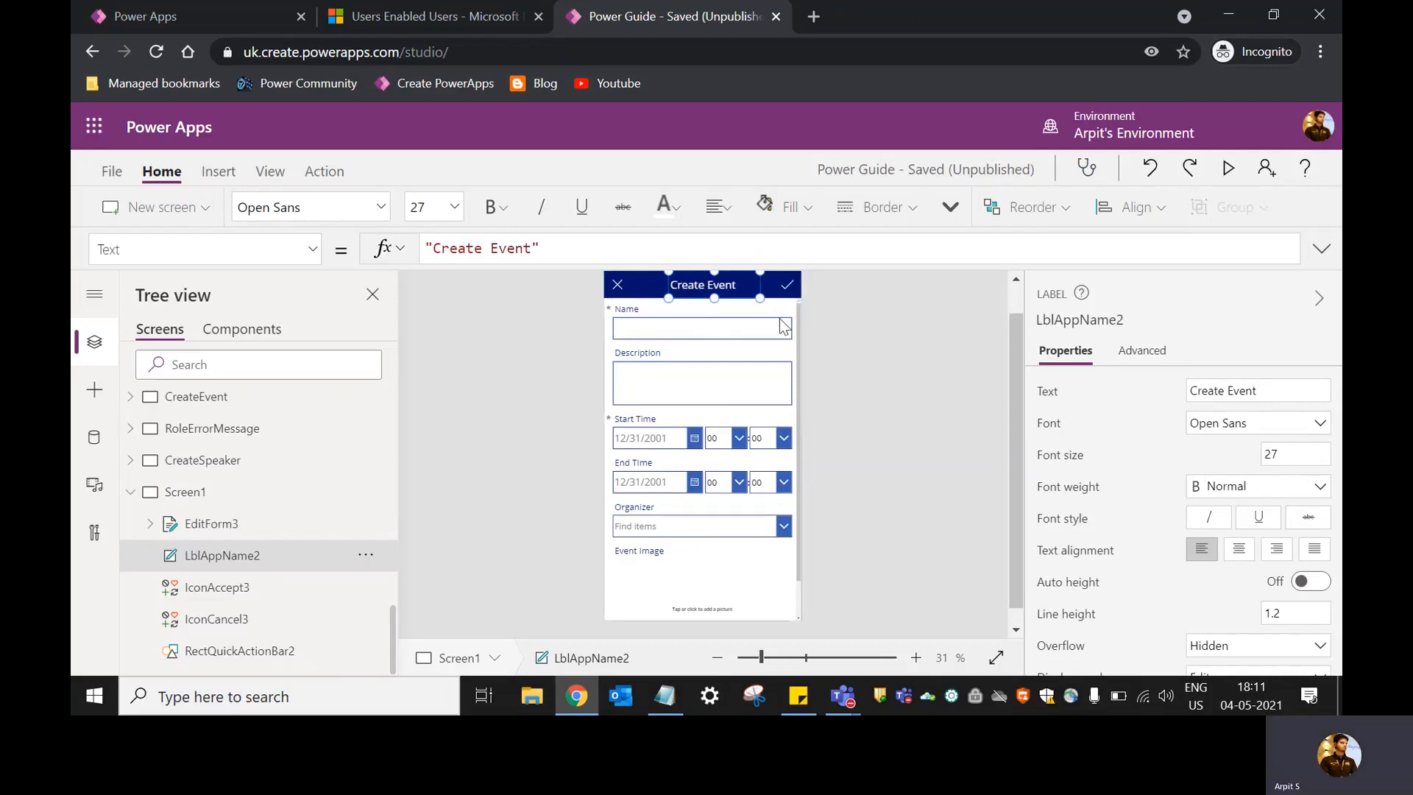
click(844, 336)
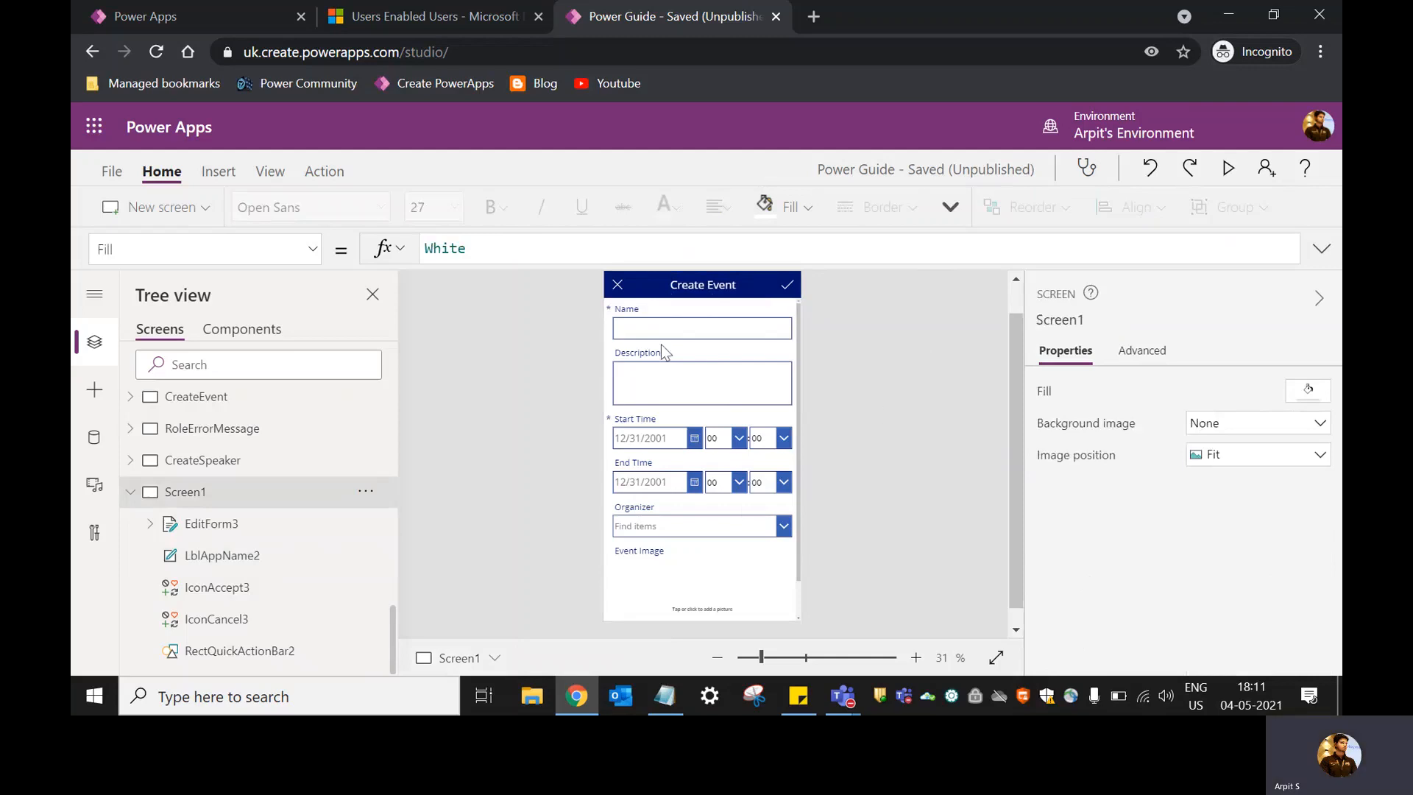
Look at the form's Event Image card and the available new-screen templates, and collapse Screen1 in the tree view.
click(682, 581)
click(184, 212)
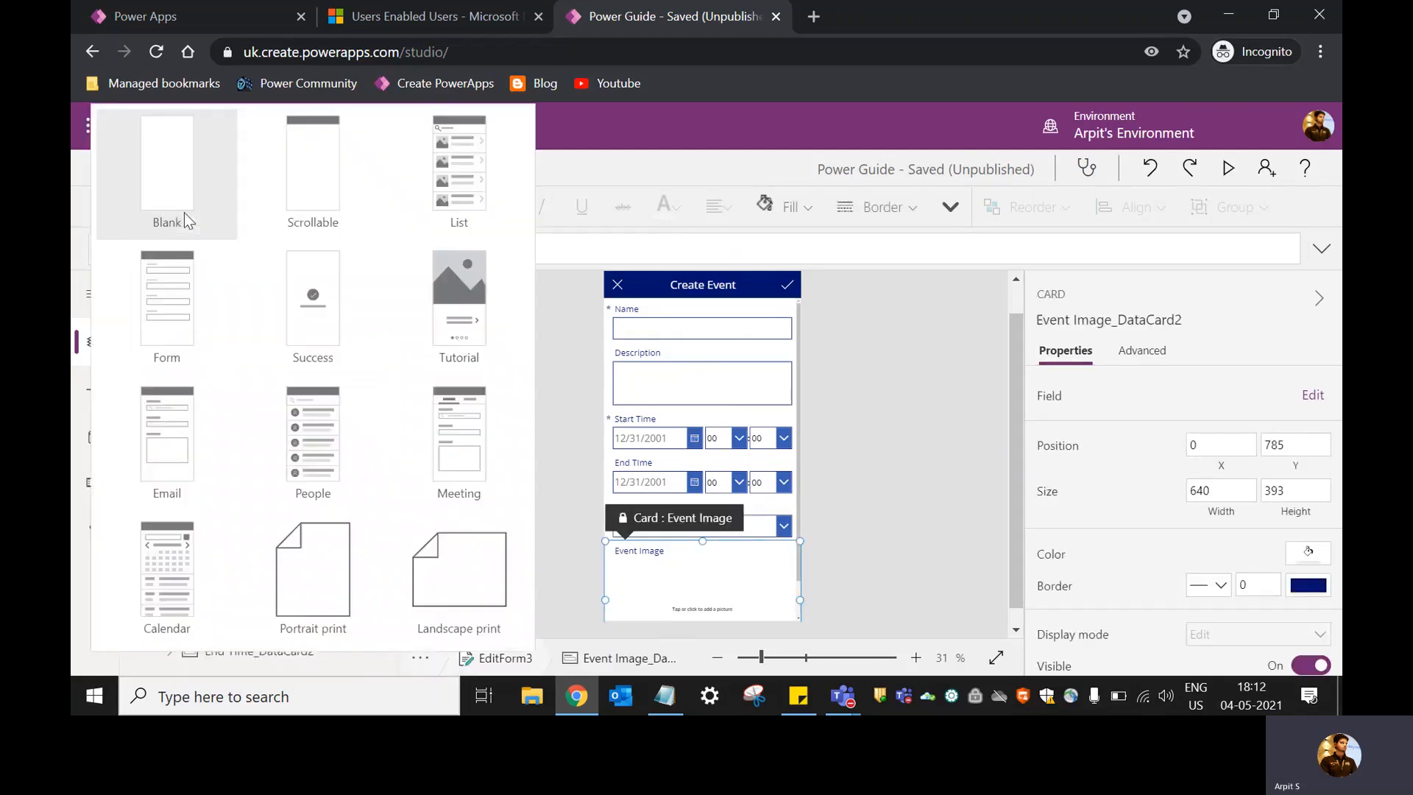
click(854, 453)
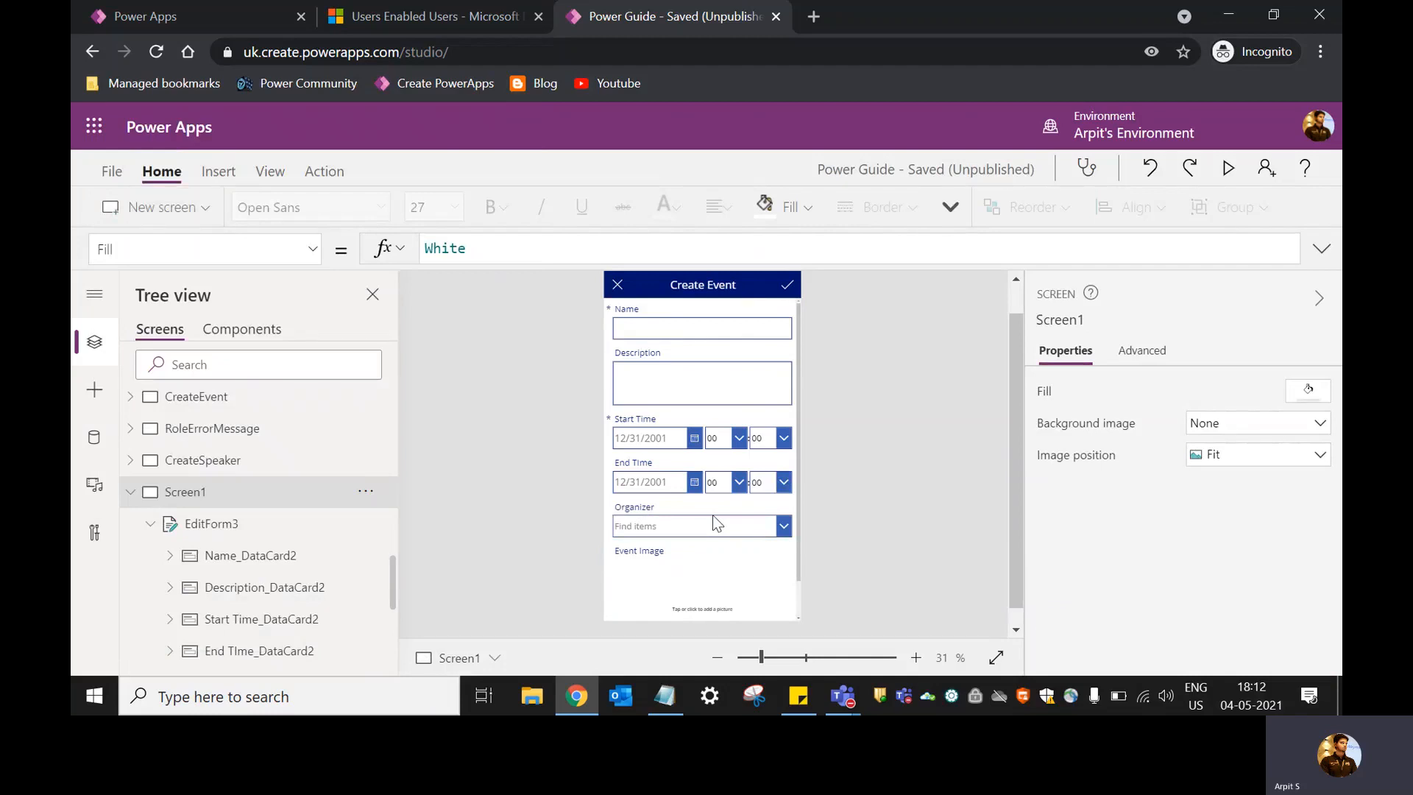
click(130, 492)
click(209, 208)
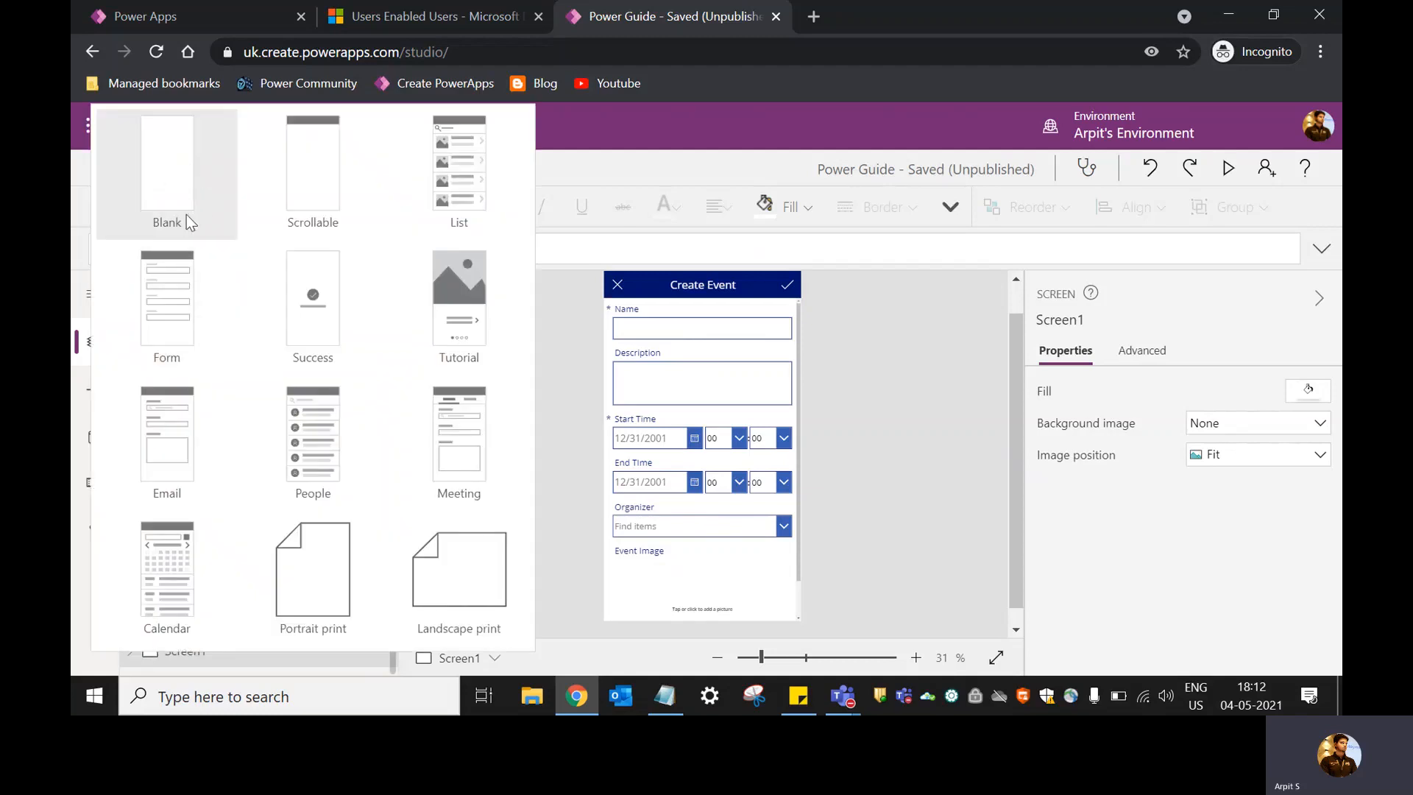
click(580, 418)
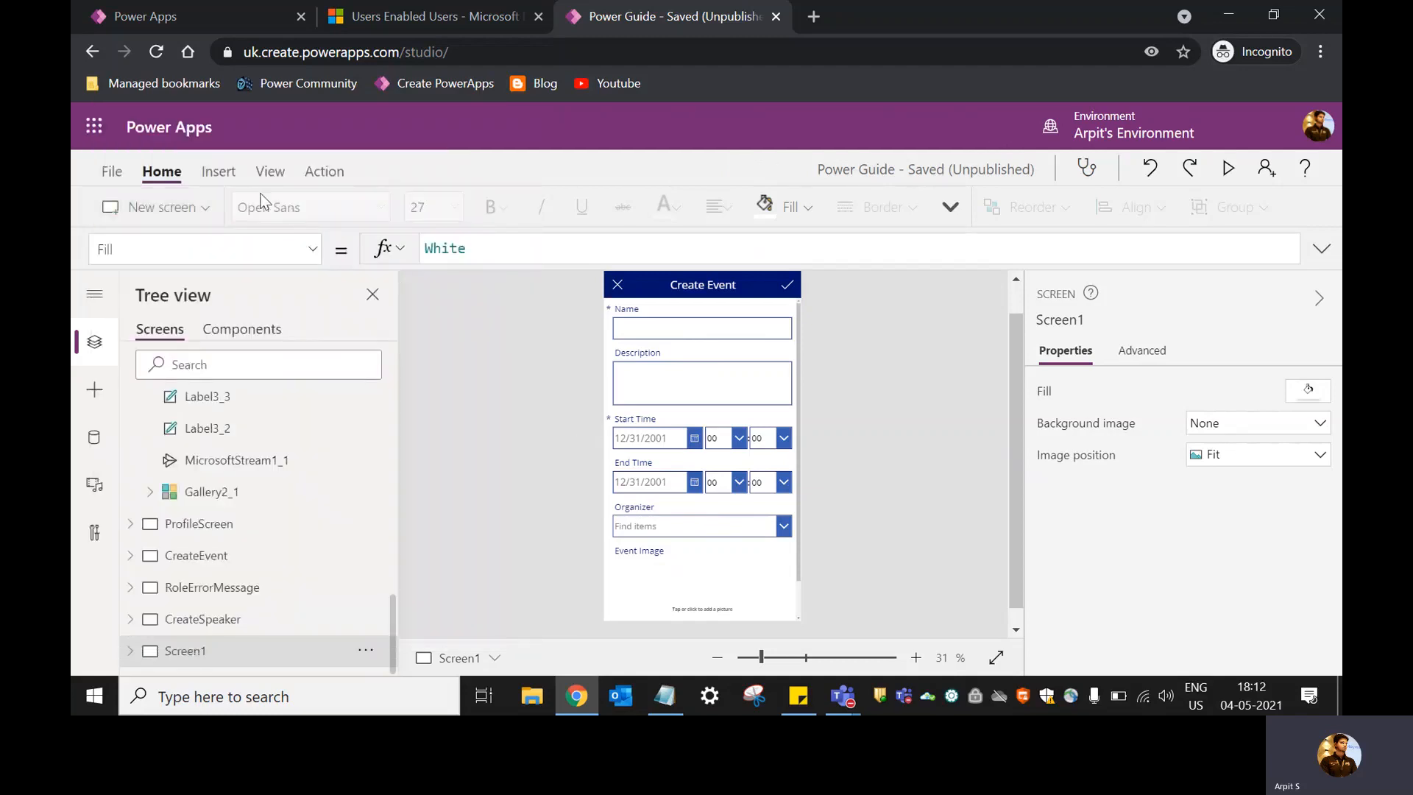
Look through the text and input controls available for insertion and compare them with the form's Name field.
click(220, 172)
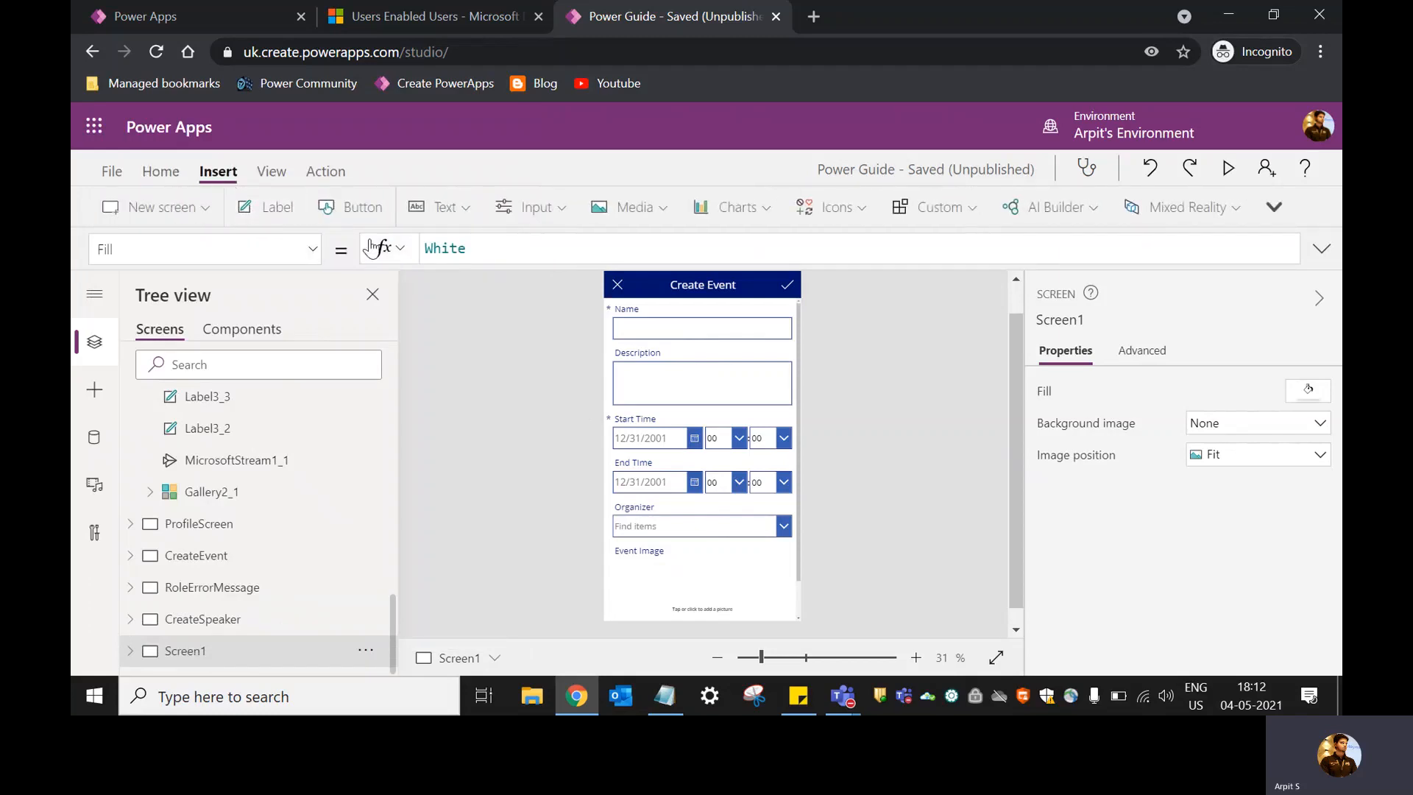
click(458, 219)
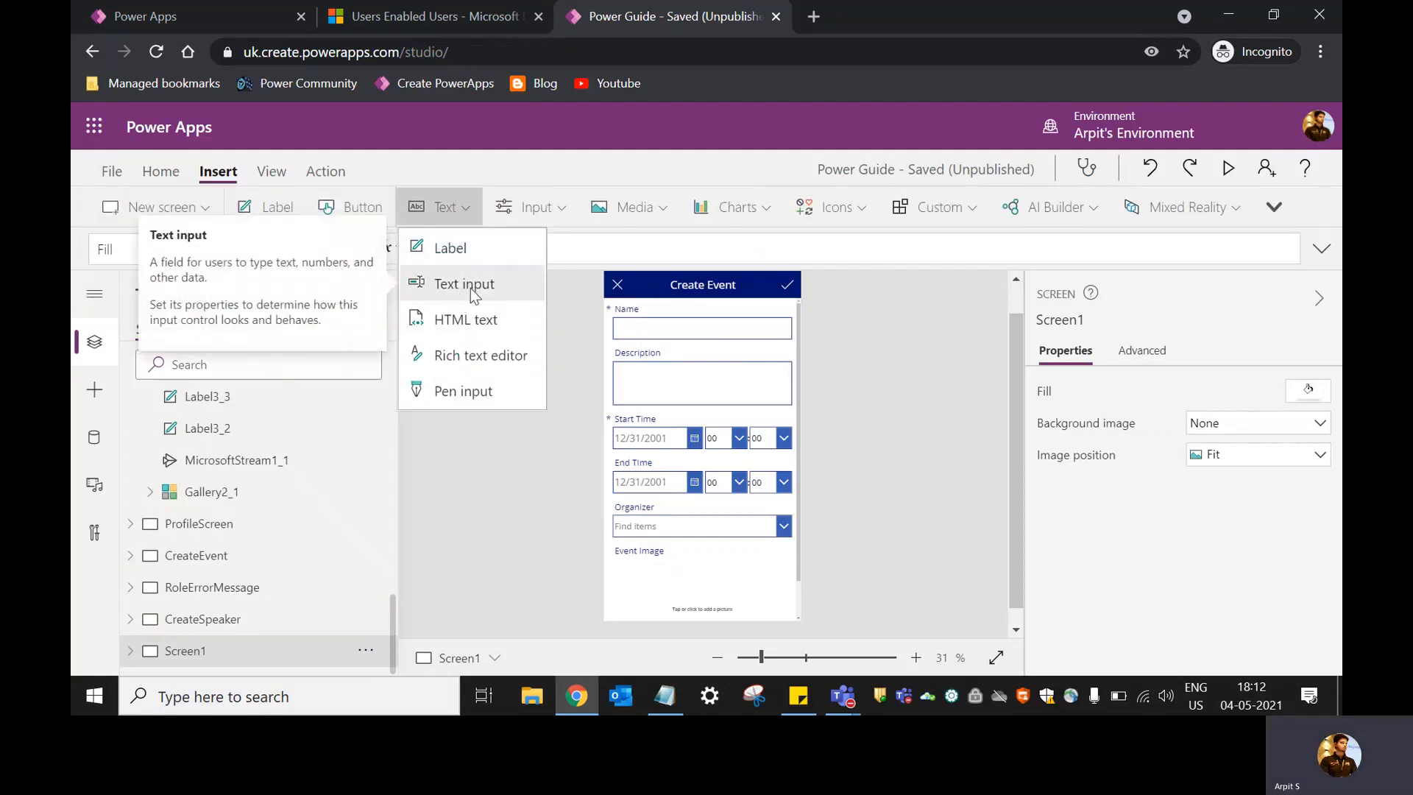
click(667, 328)
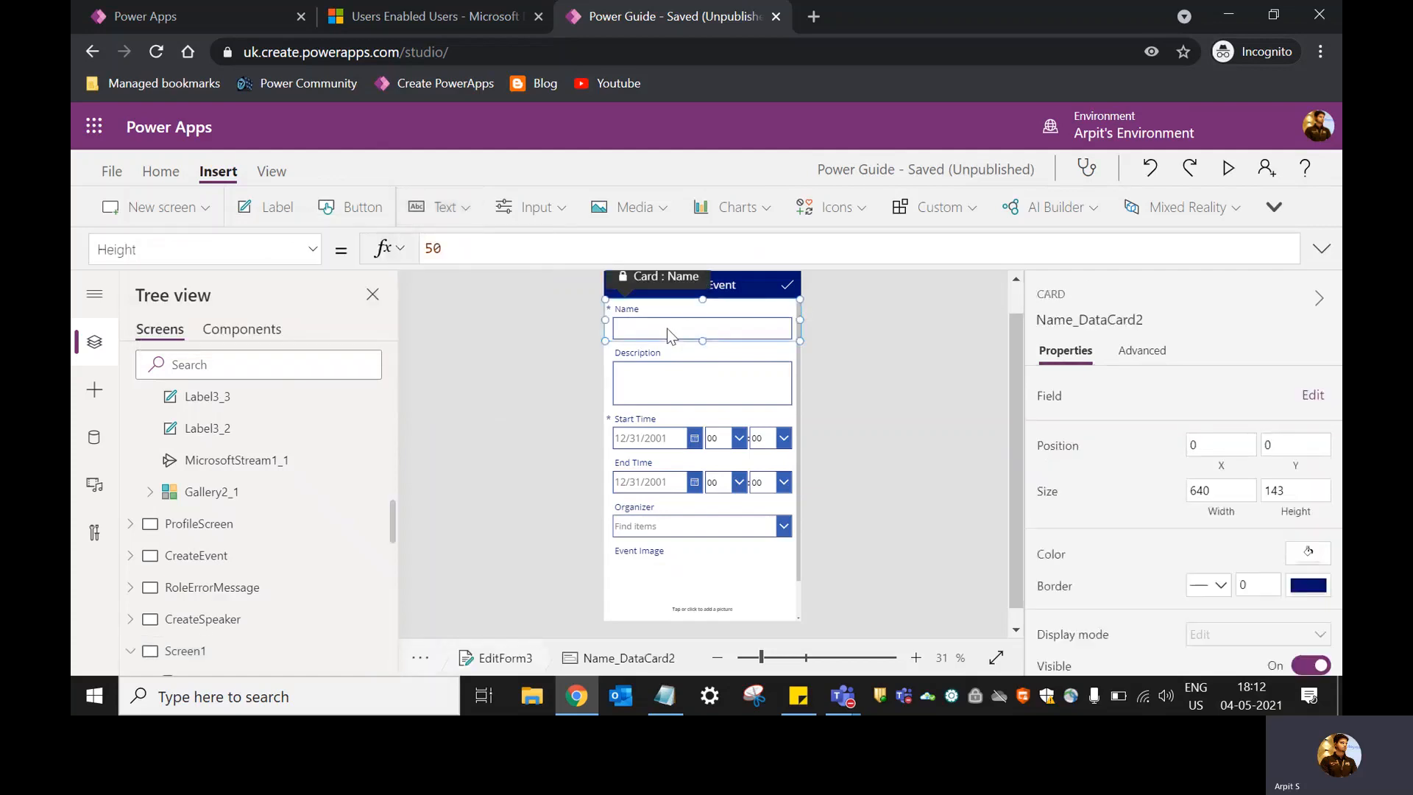
click(667, 329)
click(536, 209)
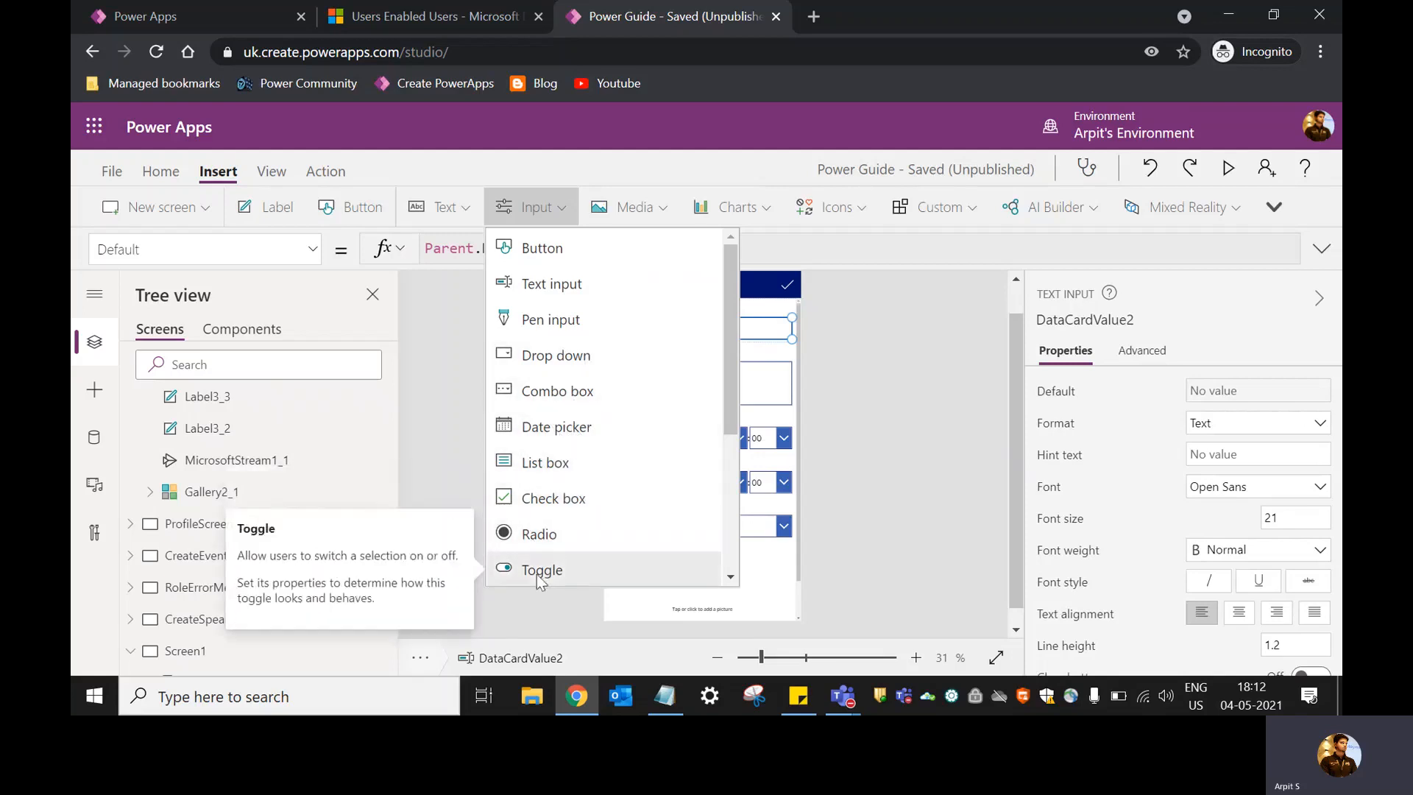
click(900, 504)
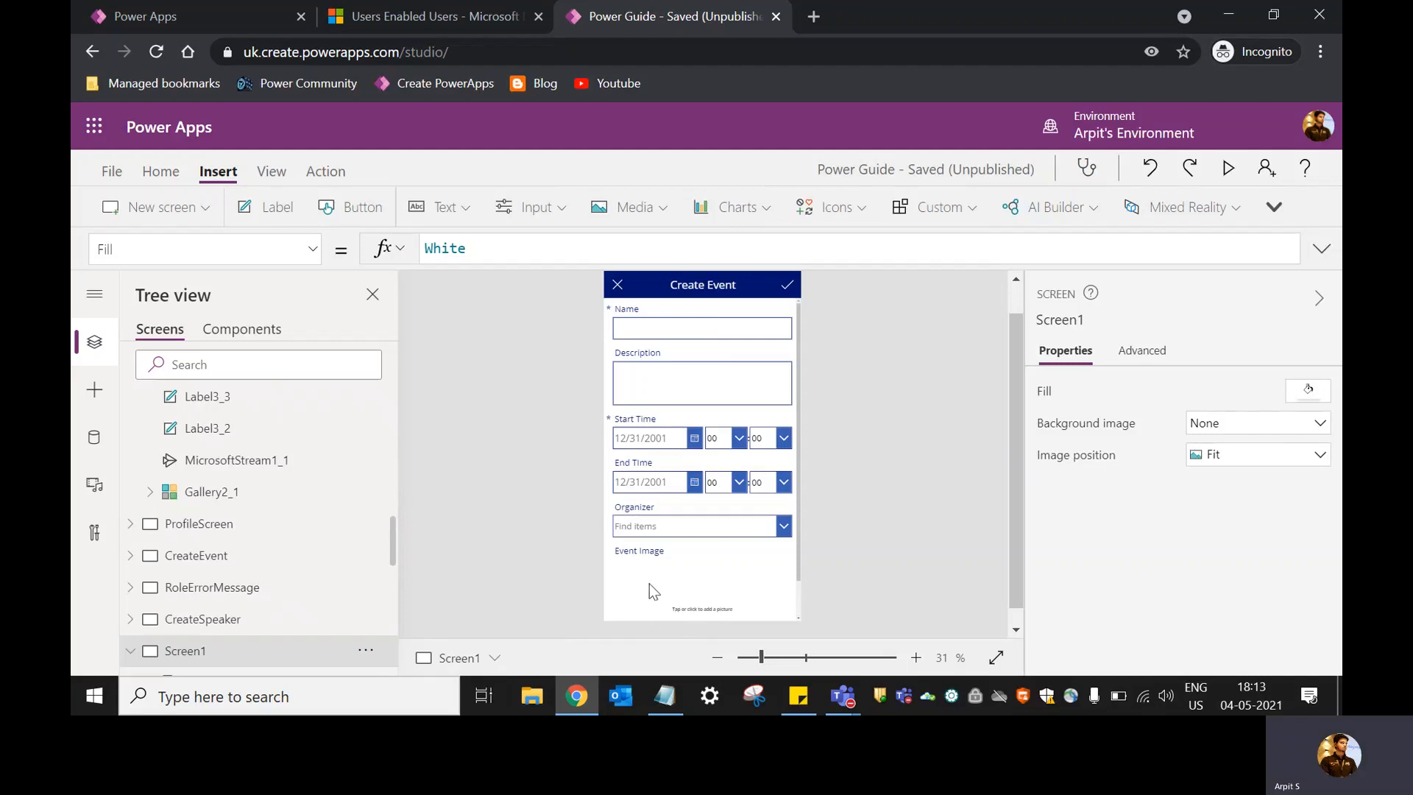
Rename Screen1 as PowerGuide-CreatEvent.
scroll(302, 599, down, 3)
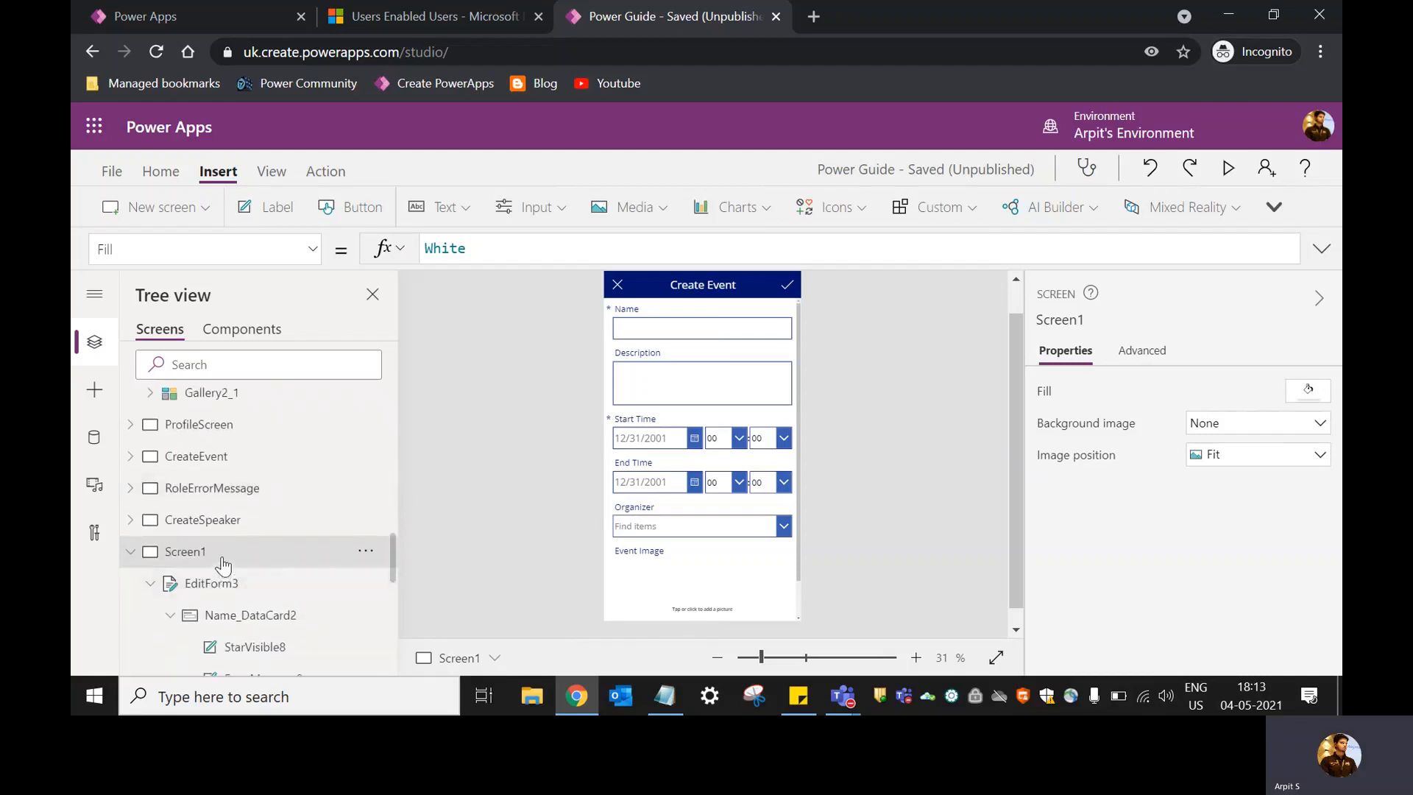
double_click(189, 552)
text(PowerGui)
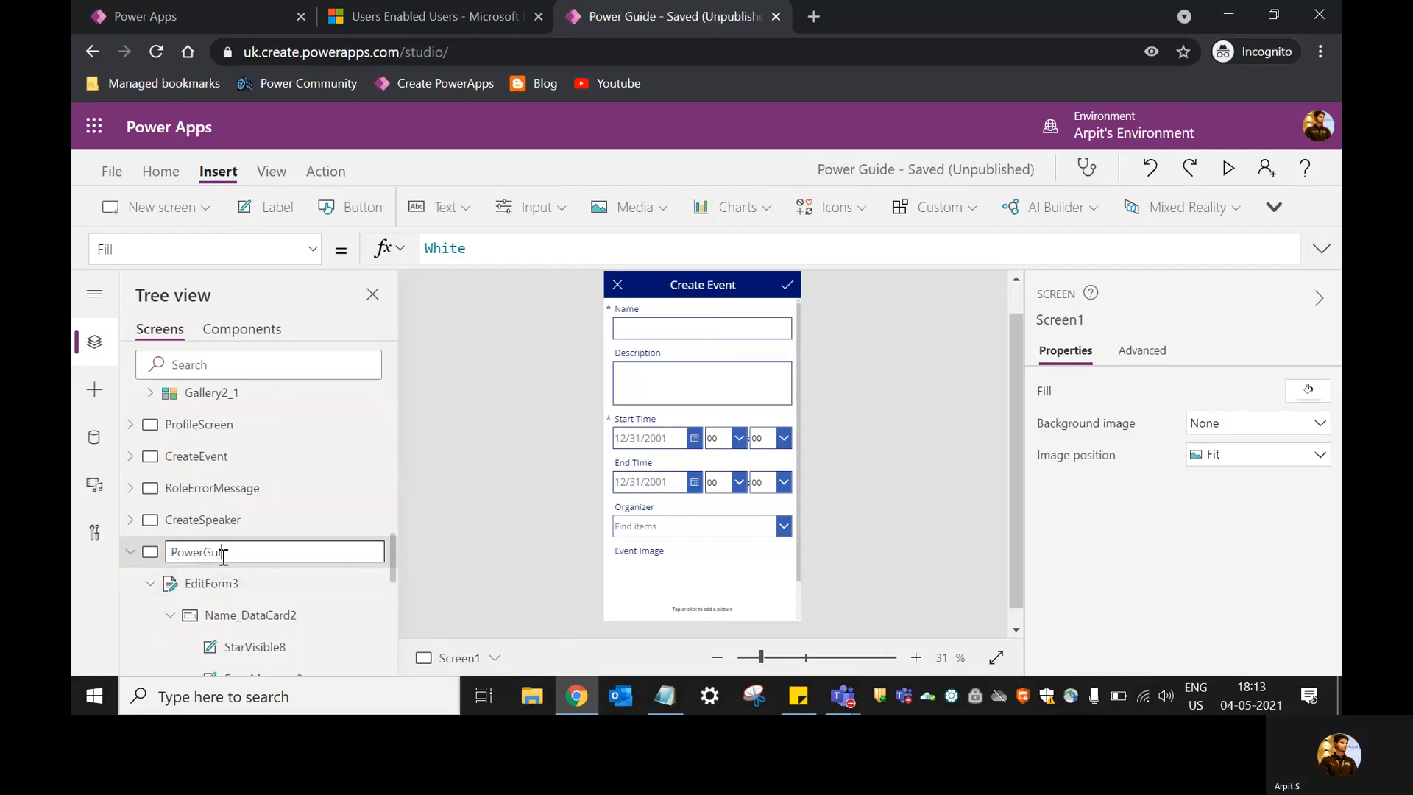
text(de-CreatEvent)
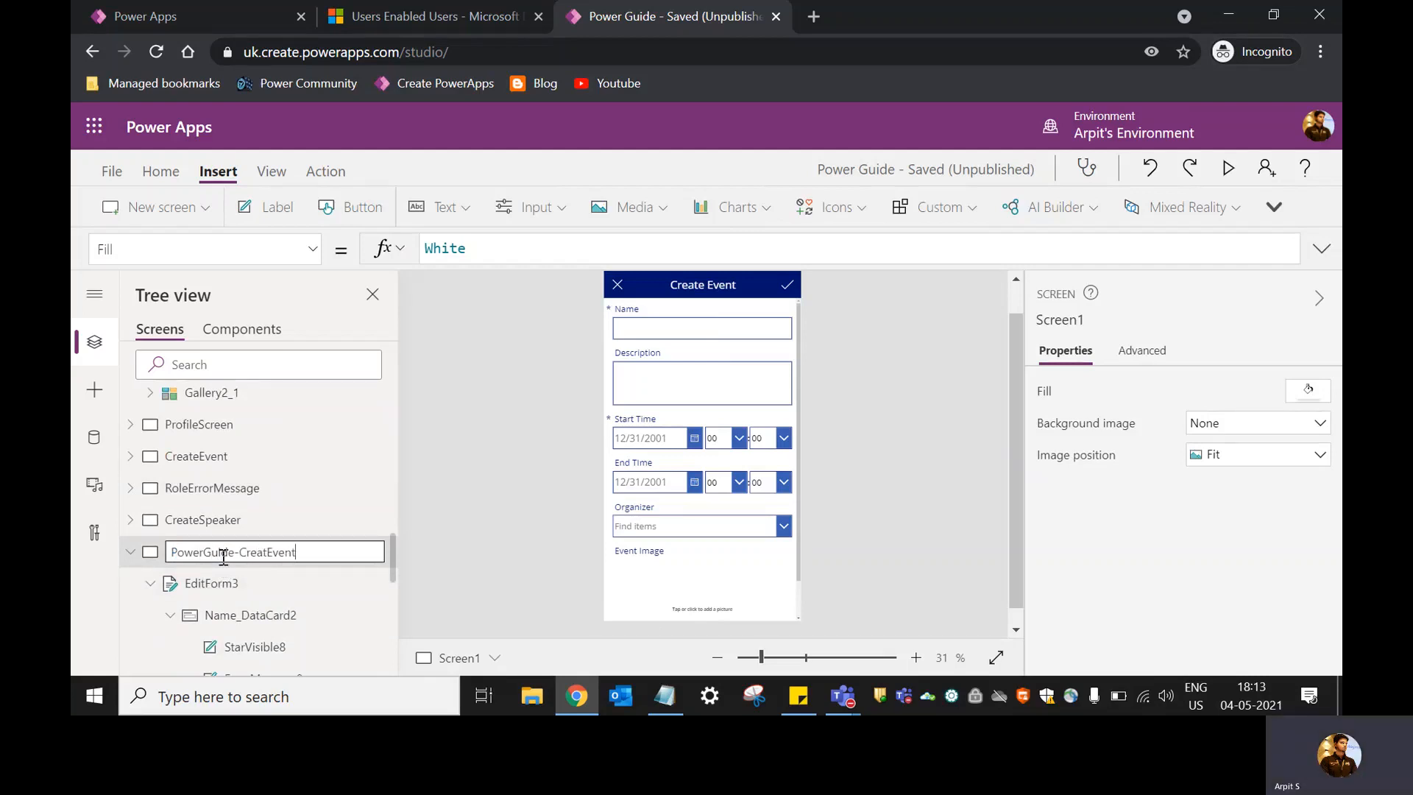
click(451, 551)
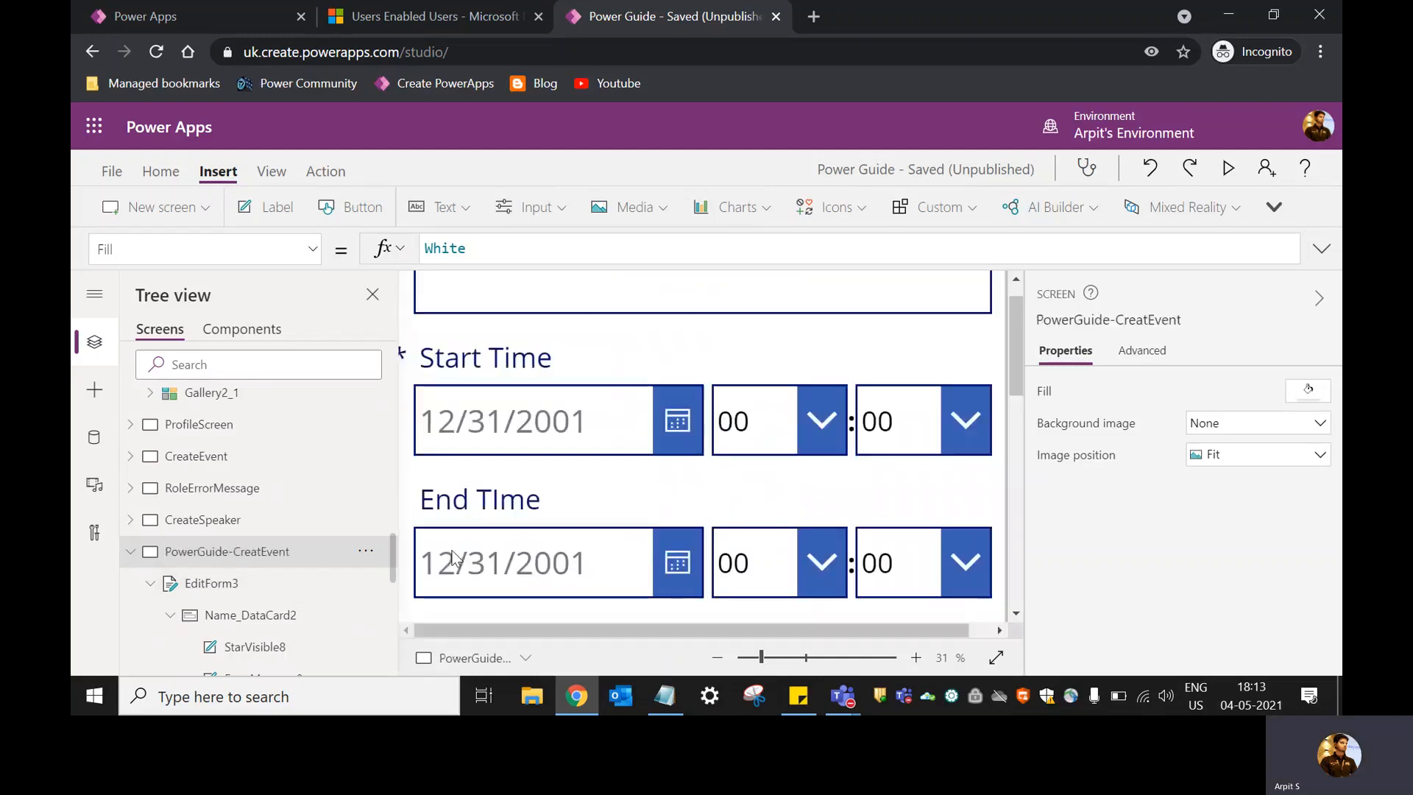
drag(761, 657, 763, 658)
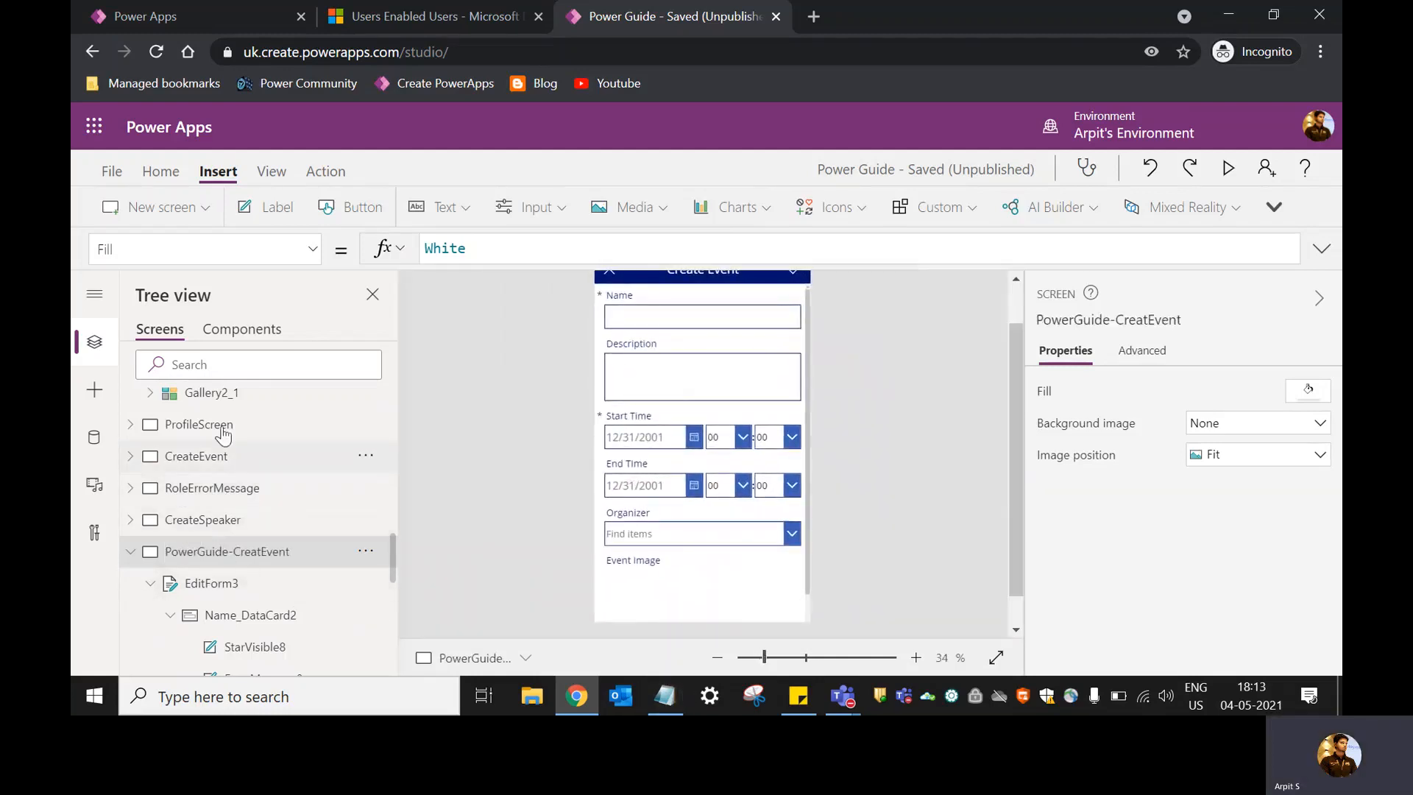
Collapse HomeScreen in the tree view, look through the controls of LoginScreen, and collapse it too.
scroll(234, 492, up, 15)
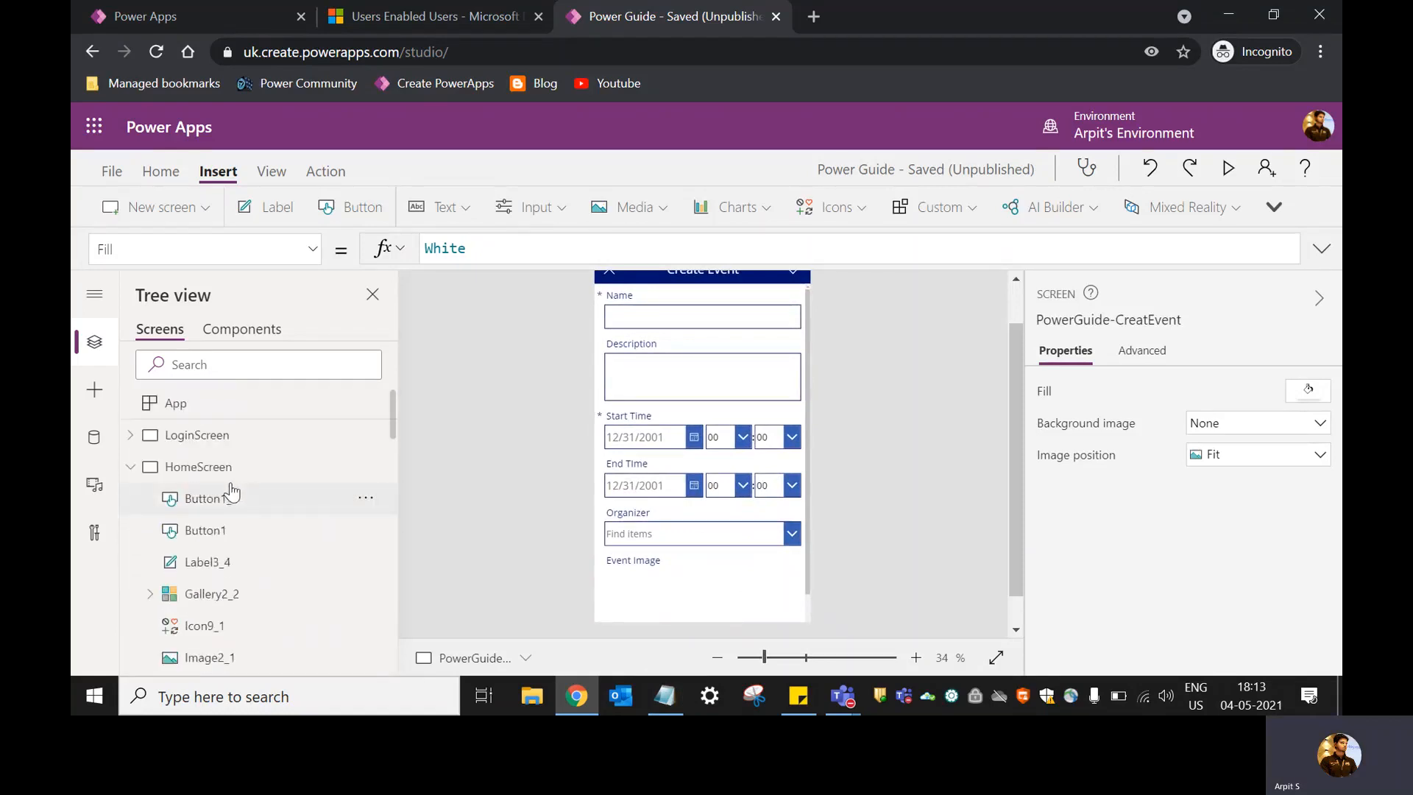
click(130, 467)
click(131, 435)
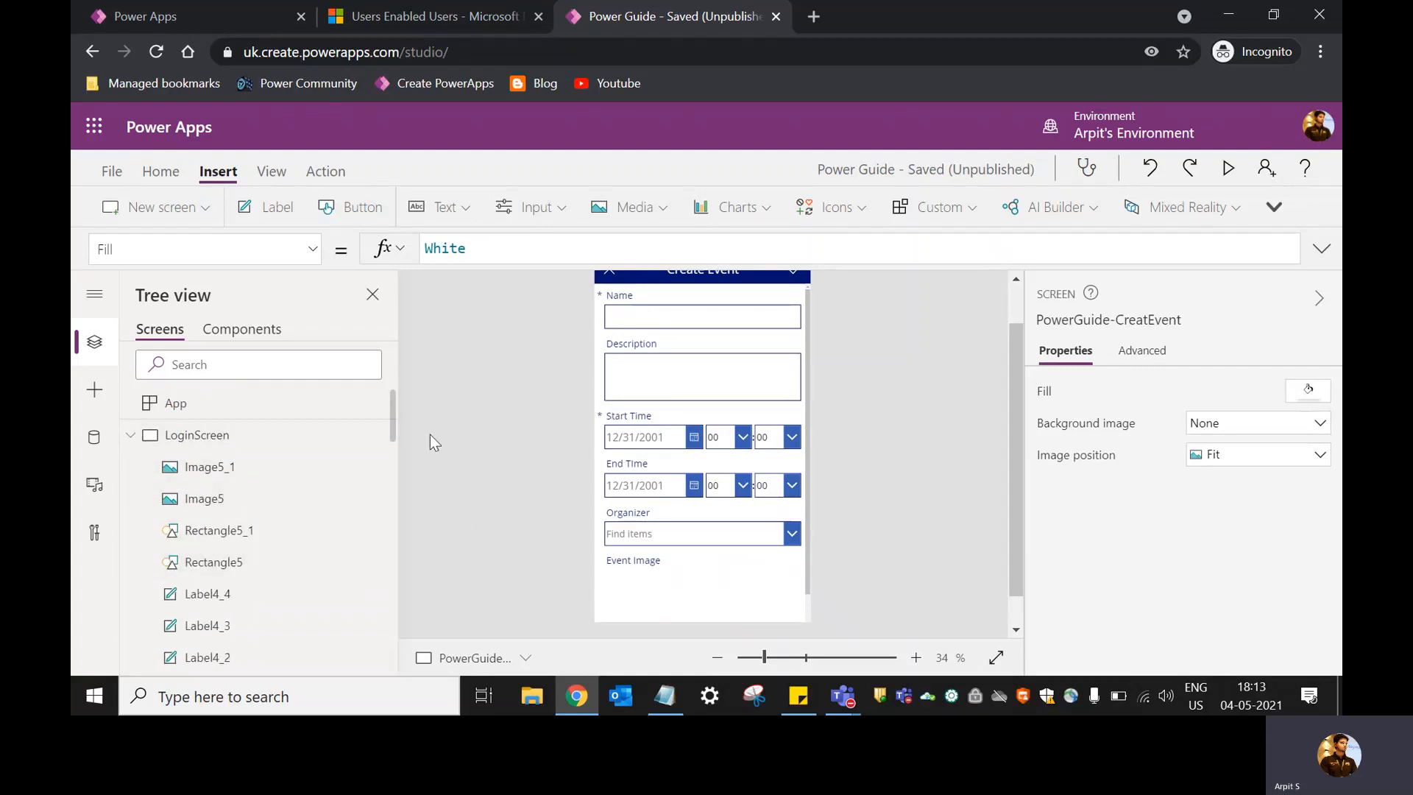
click(130, 438)
click(130, 439)
scroll(858, 482, up, 2)
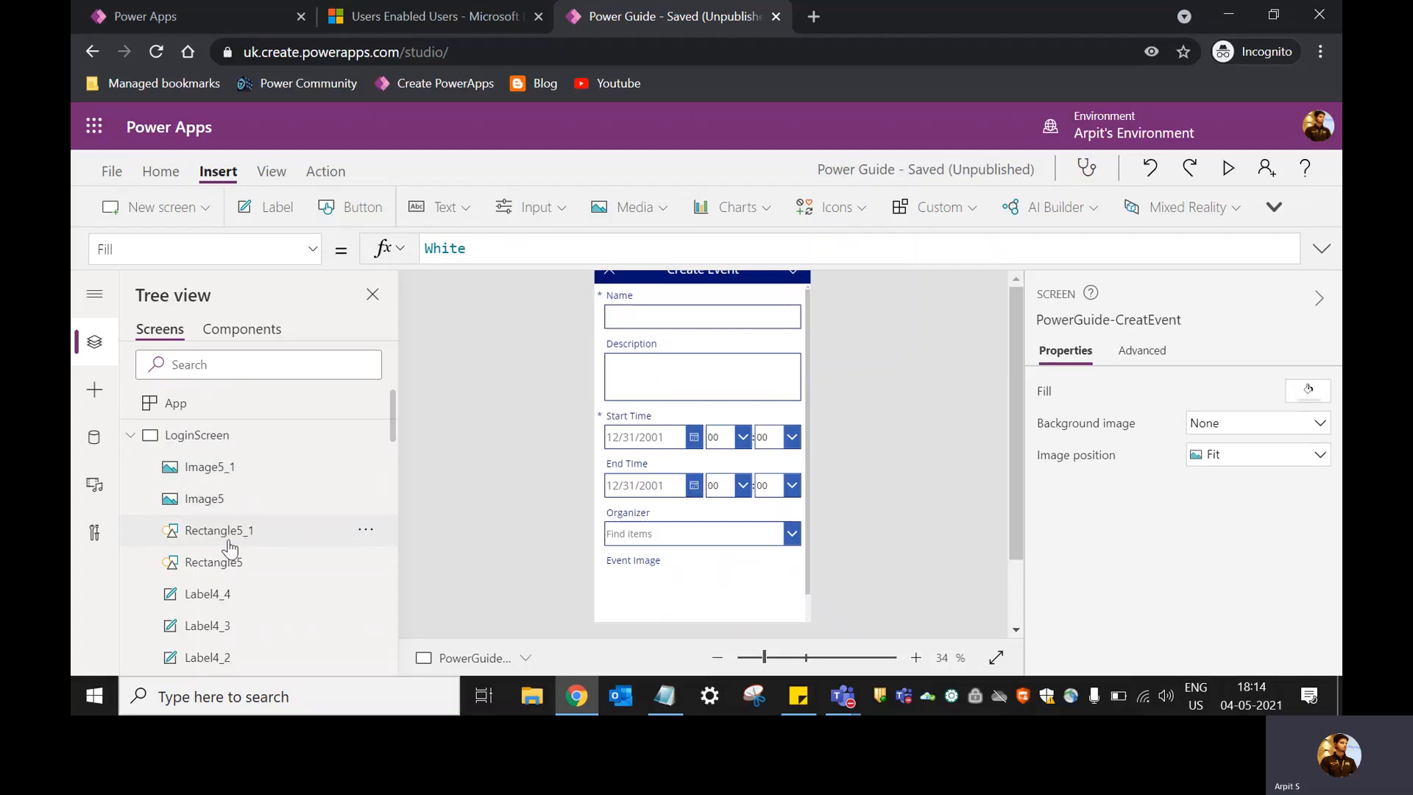
click(131, 435)
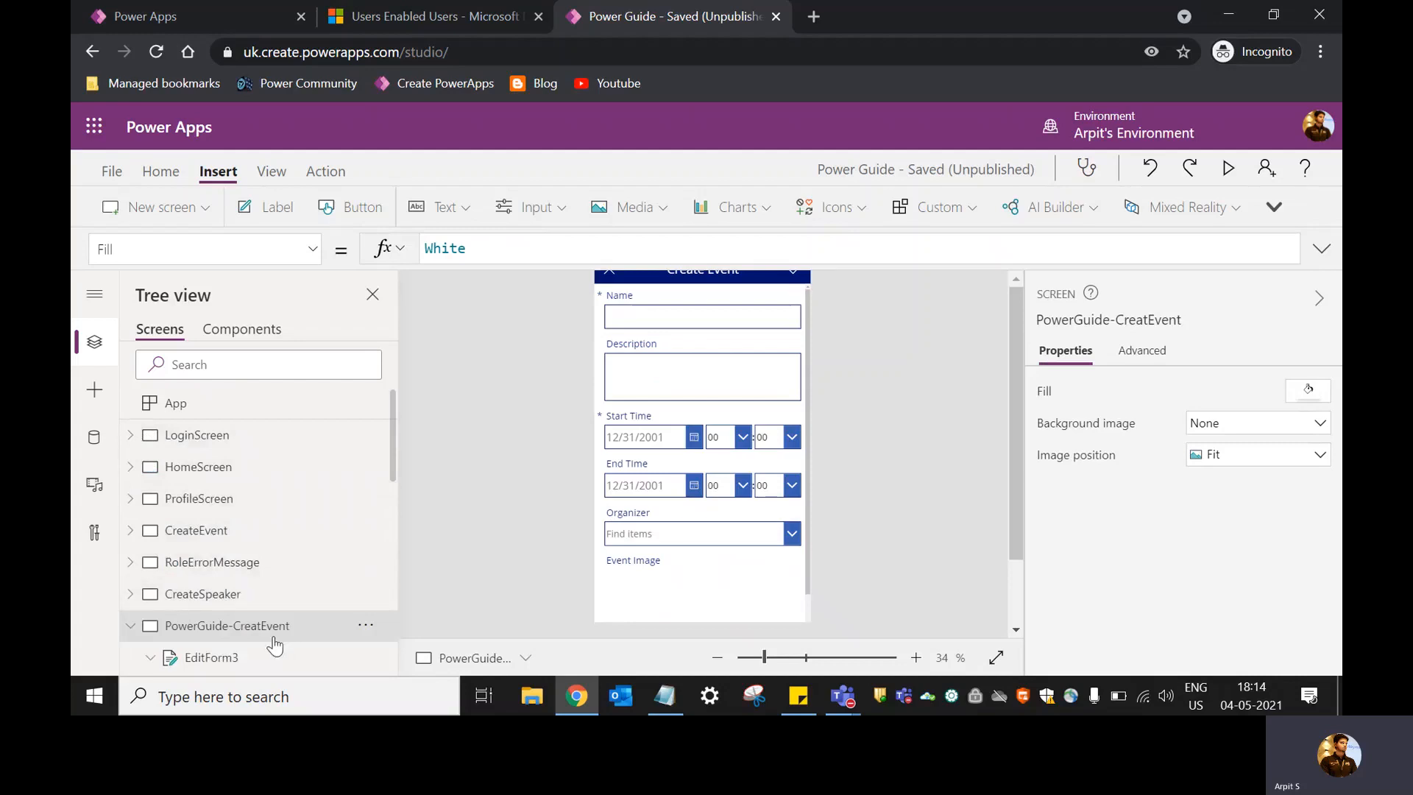
Preview the PowerGuide-CreatEvent screen and return to editing.
scroll(265, 578, down, 1)
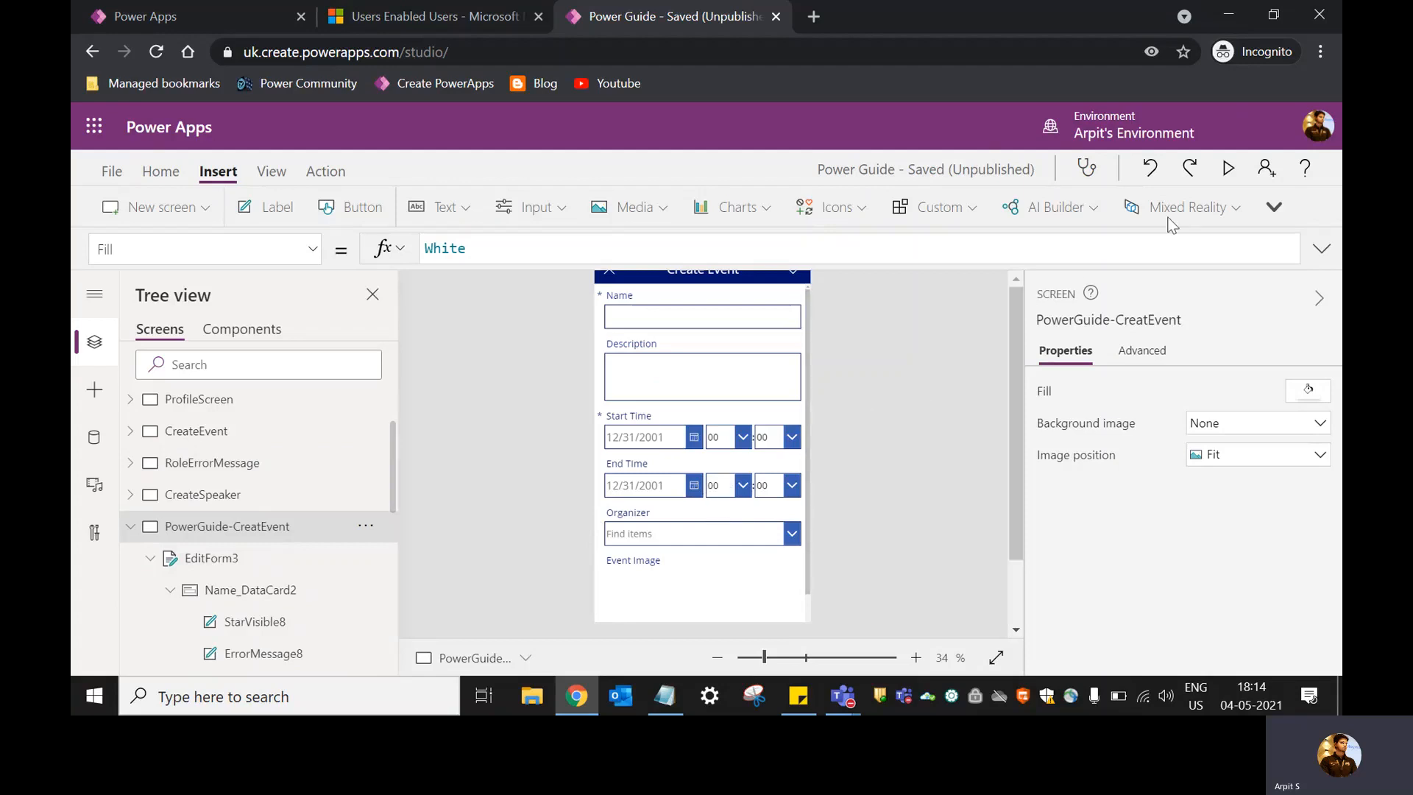
click(1234, 169)
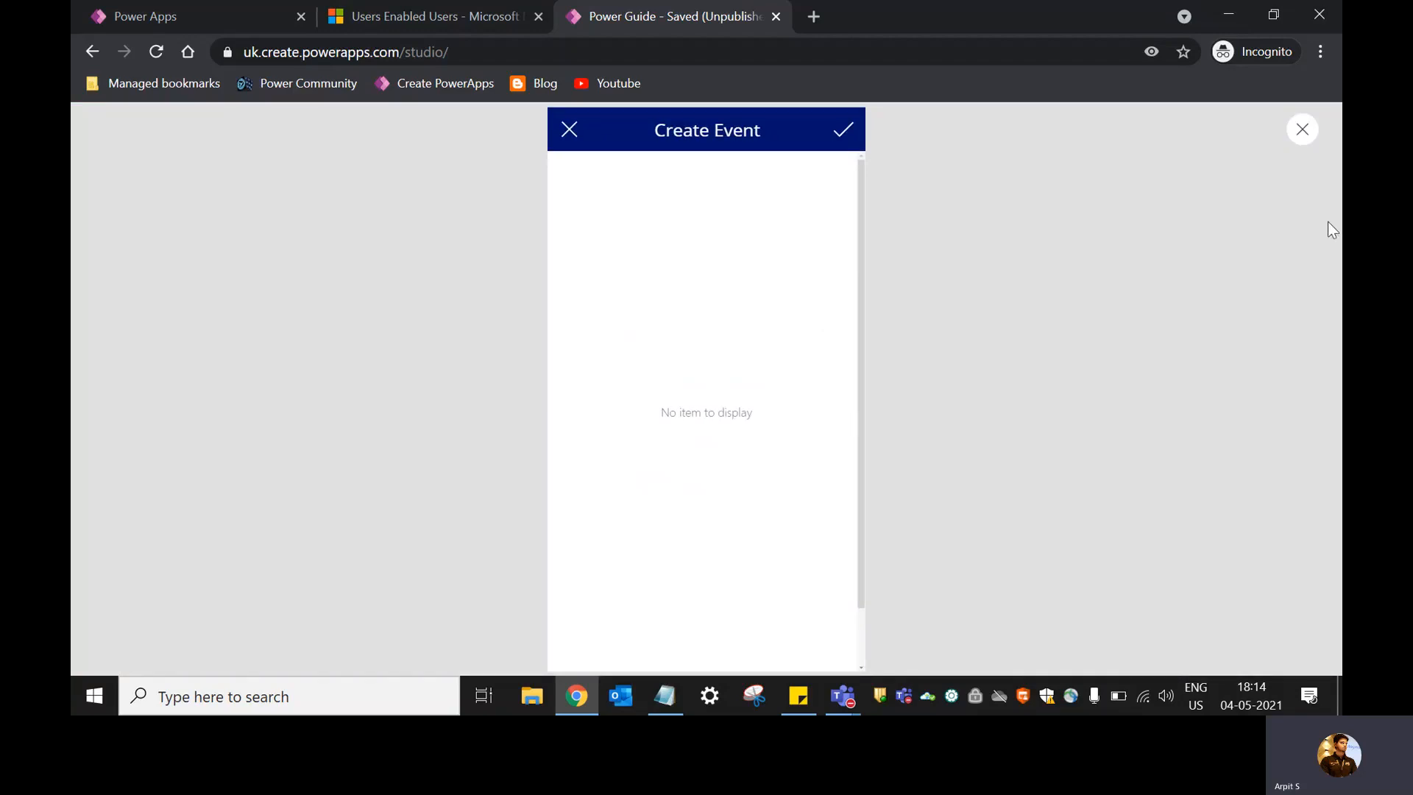
click(1301, 131)
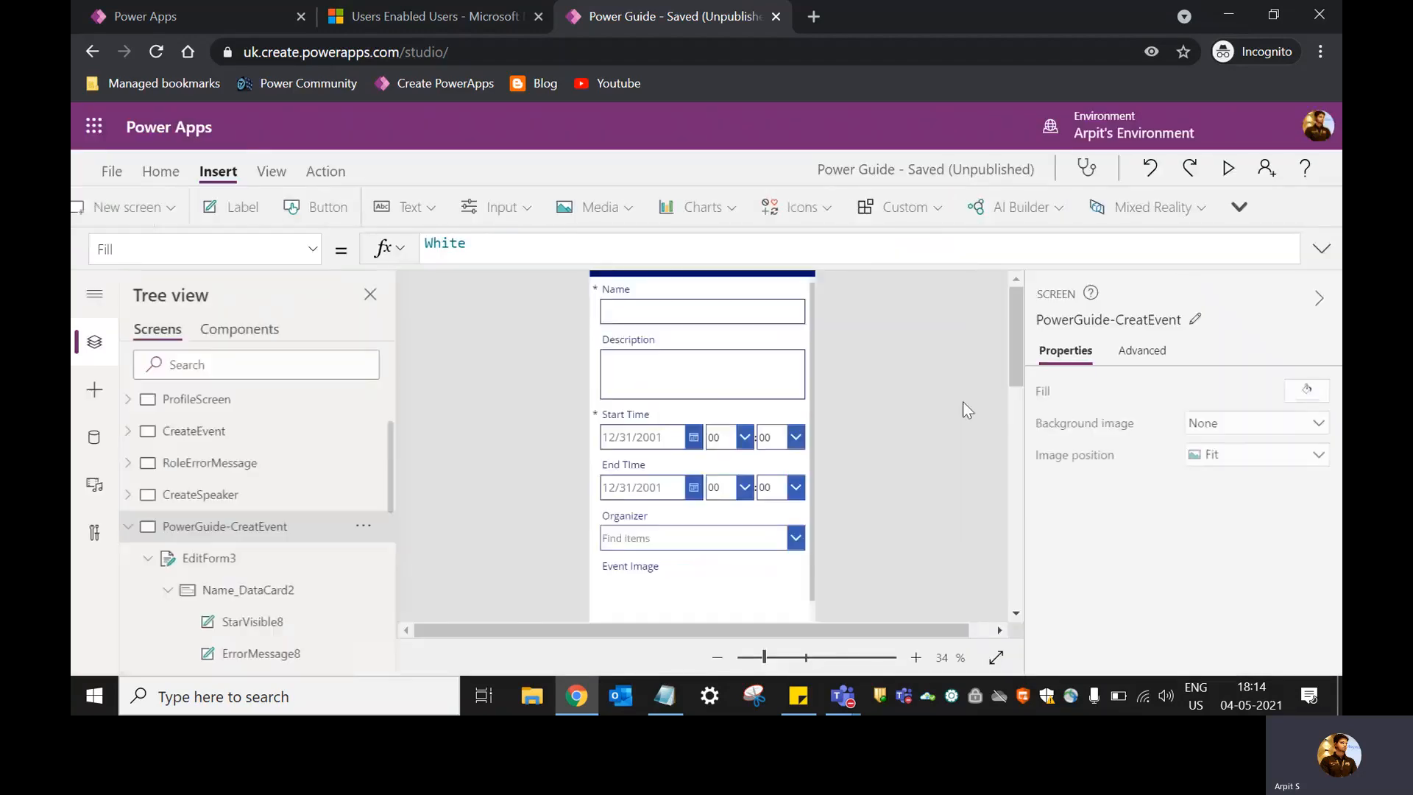
Set the default mode of the EditForm3 form to New.
click(736, 602)
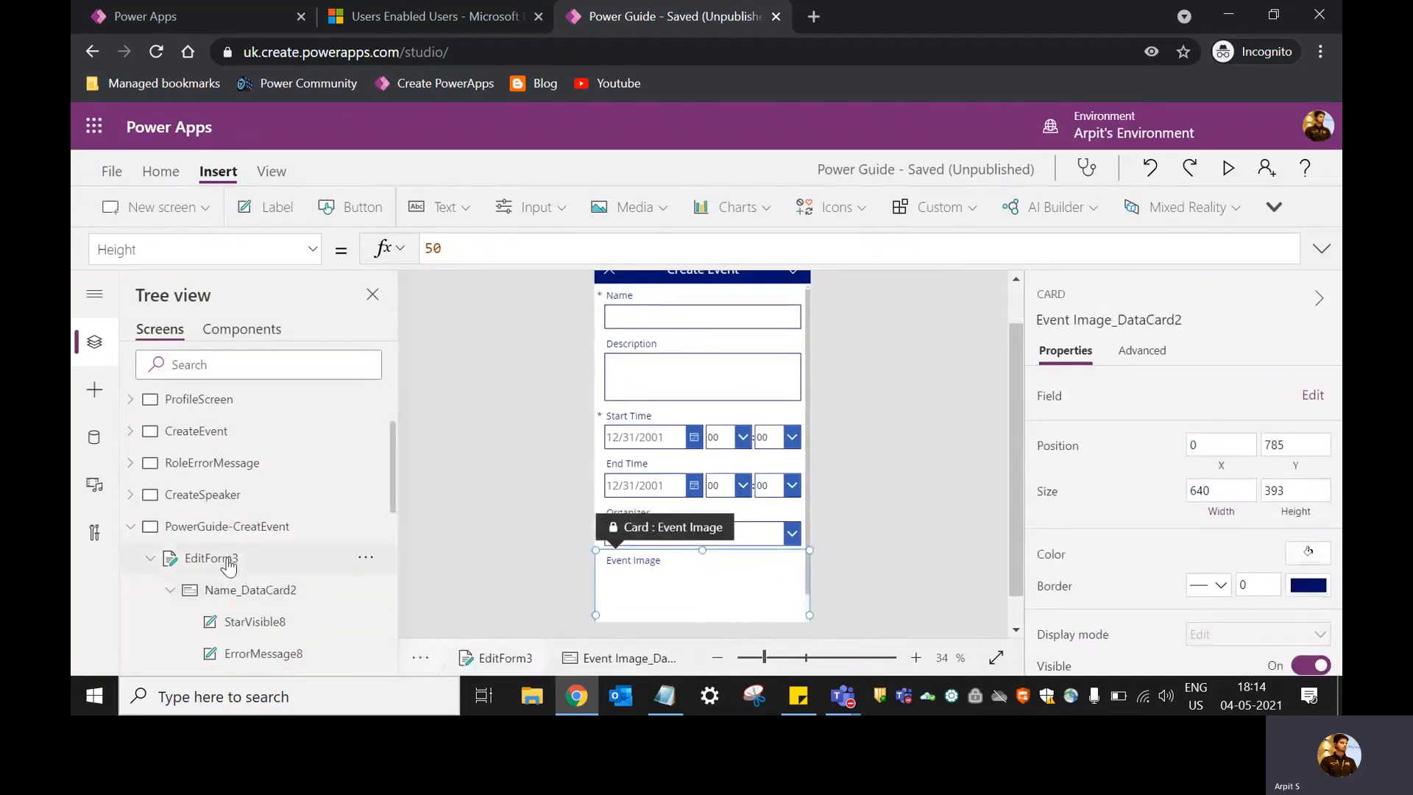
click(205, 561)
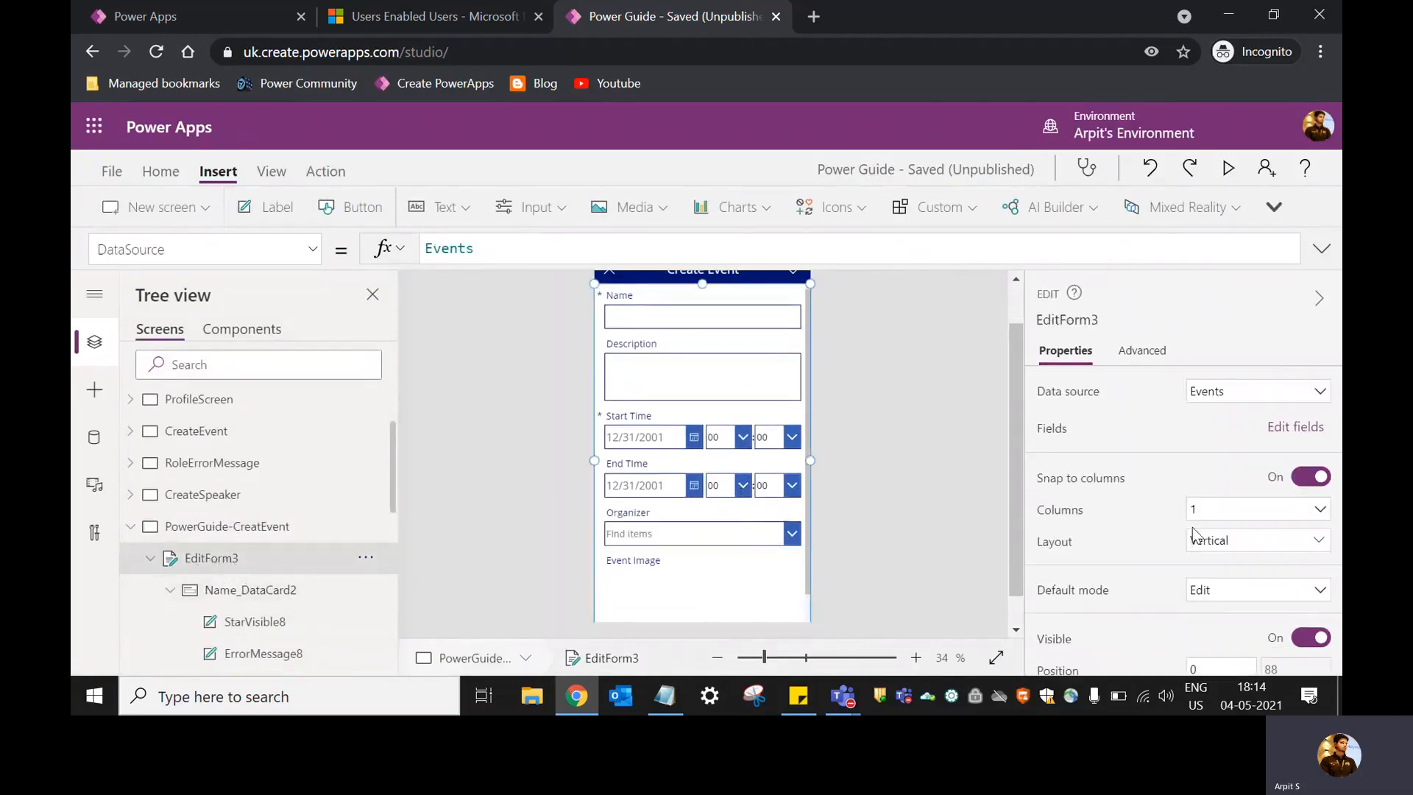
scroll(1190, 566, down, 2)
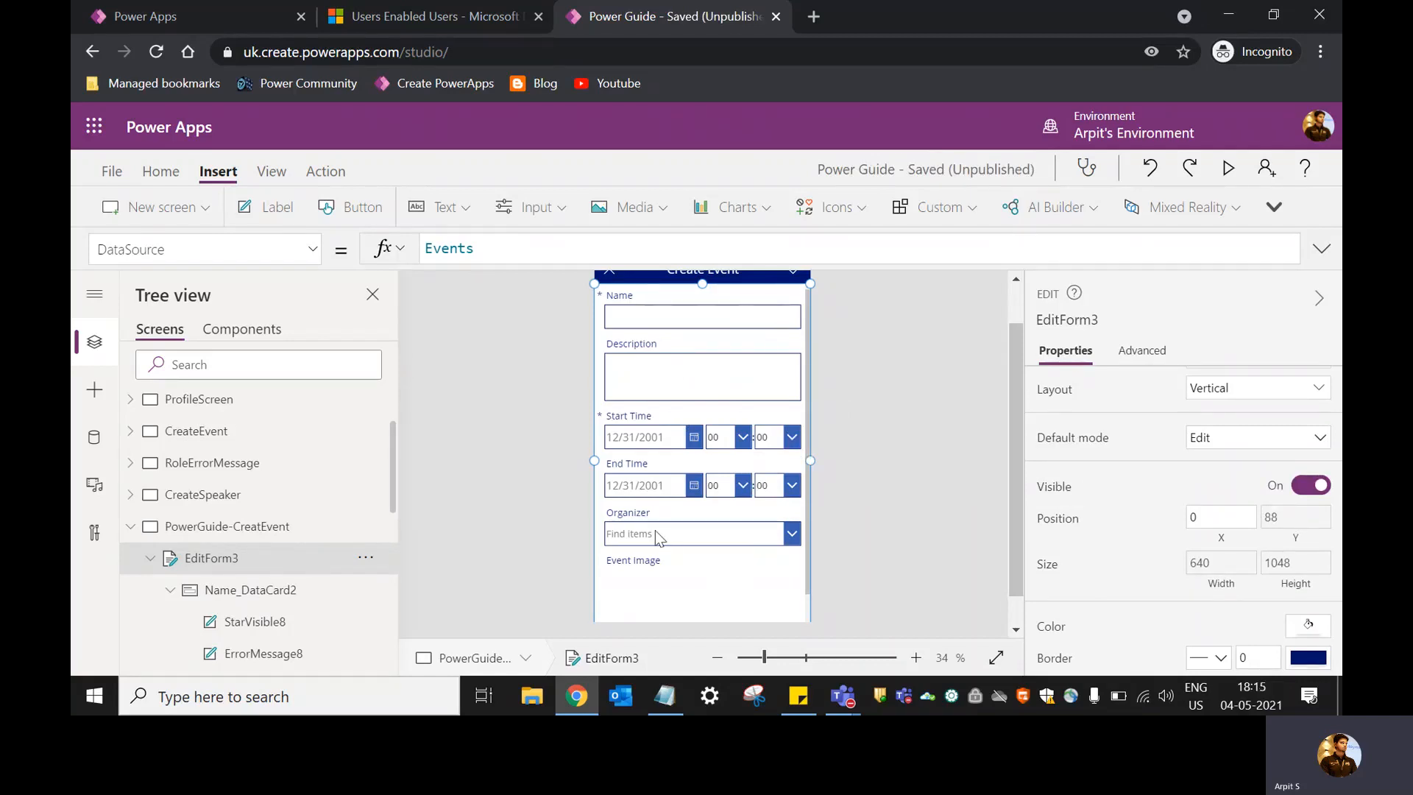
click(1228, 441)
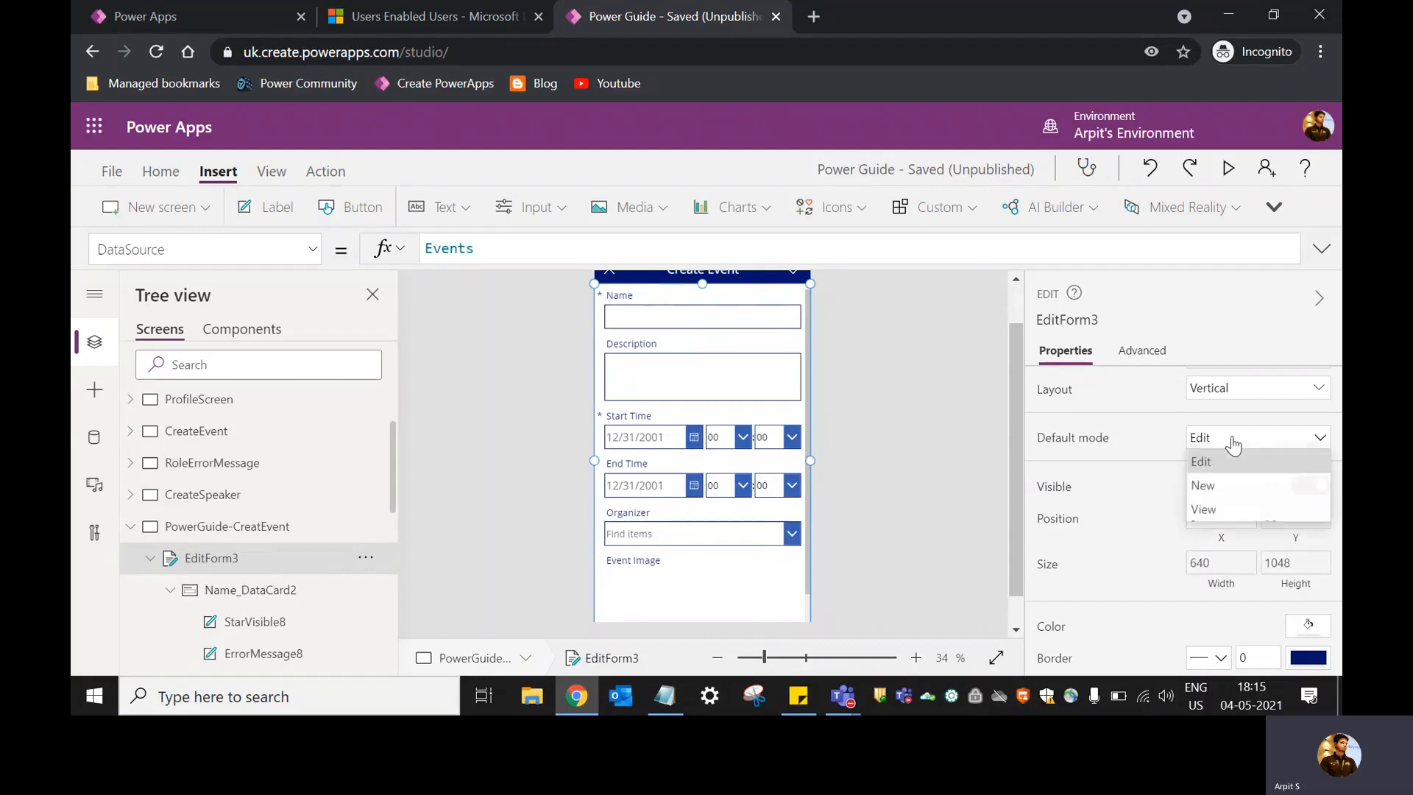
click(1216, 489)
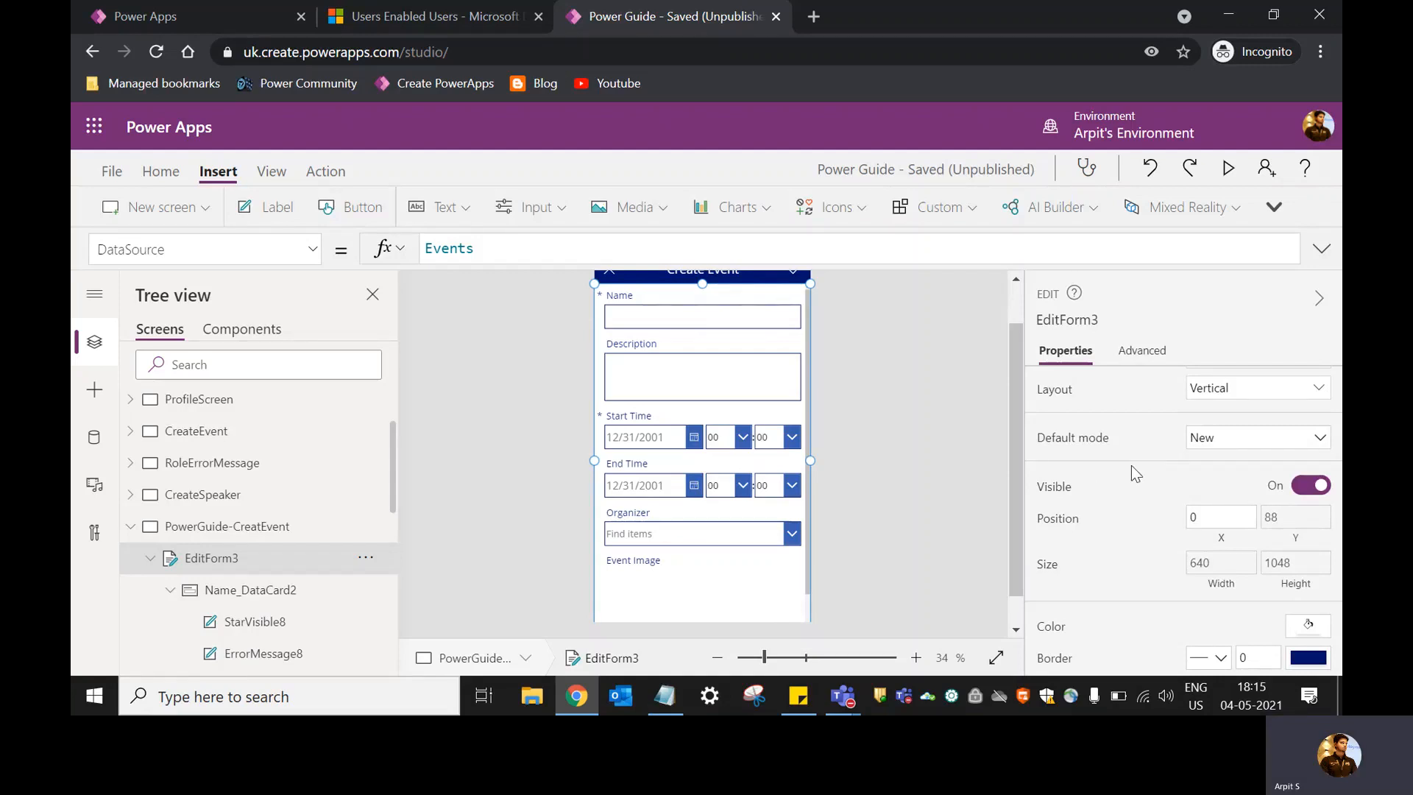
Examine the default mode options offered for the EditForm3 form without changing the mode.
click(1226, 438)
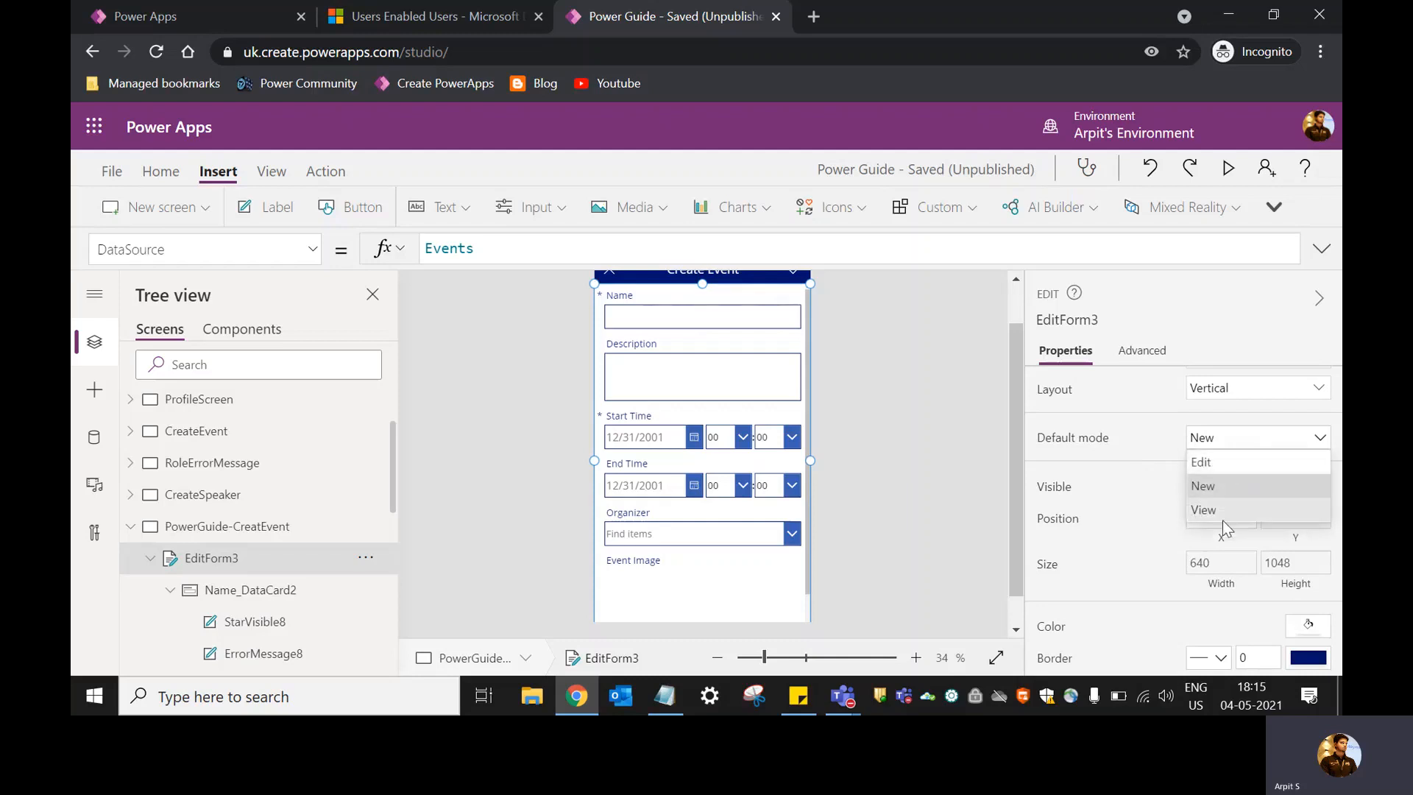
click(1143, 454)
click(1213, 443)
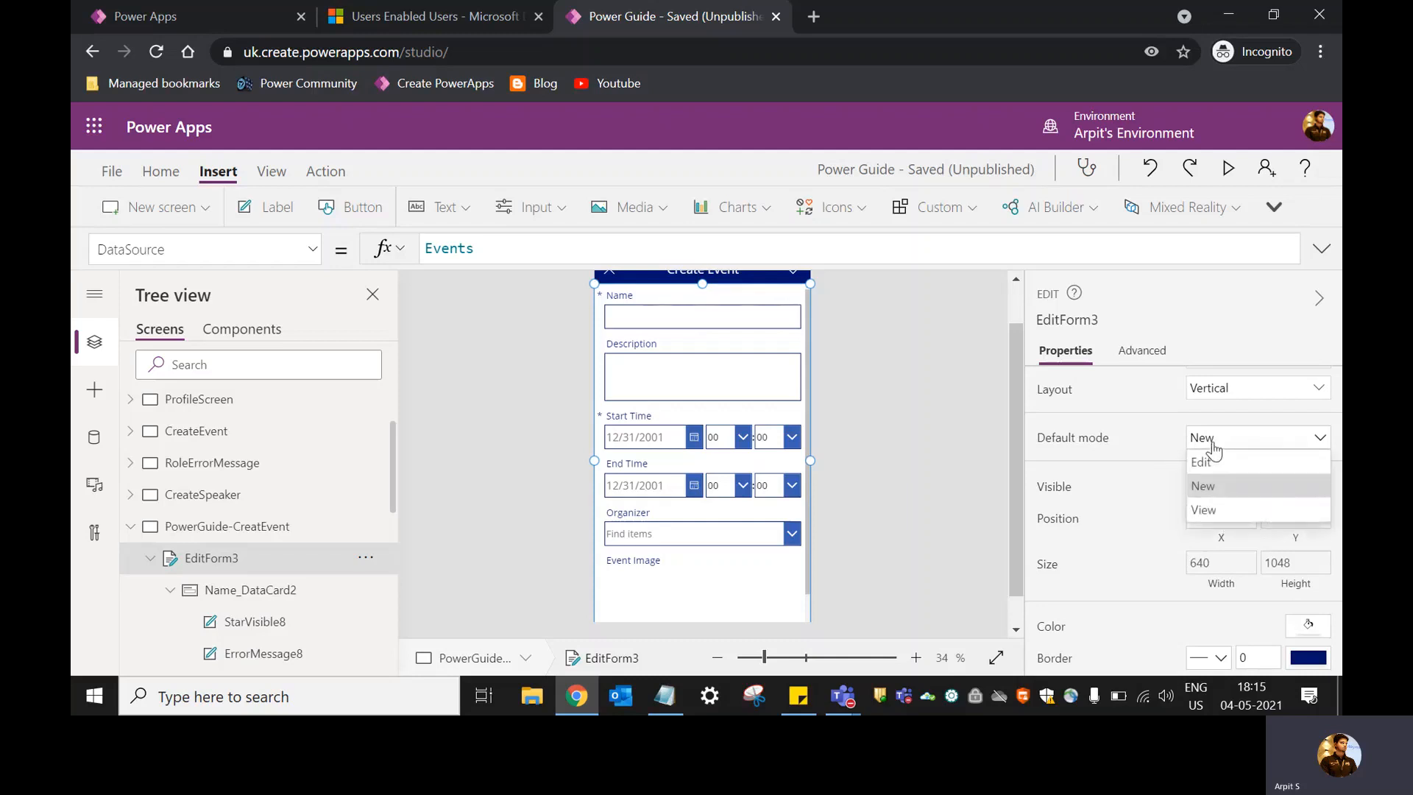
click(1150, 468)
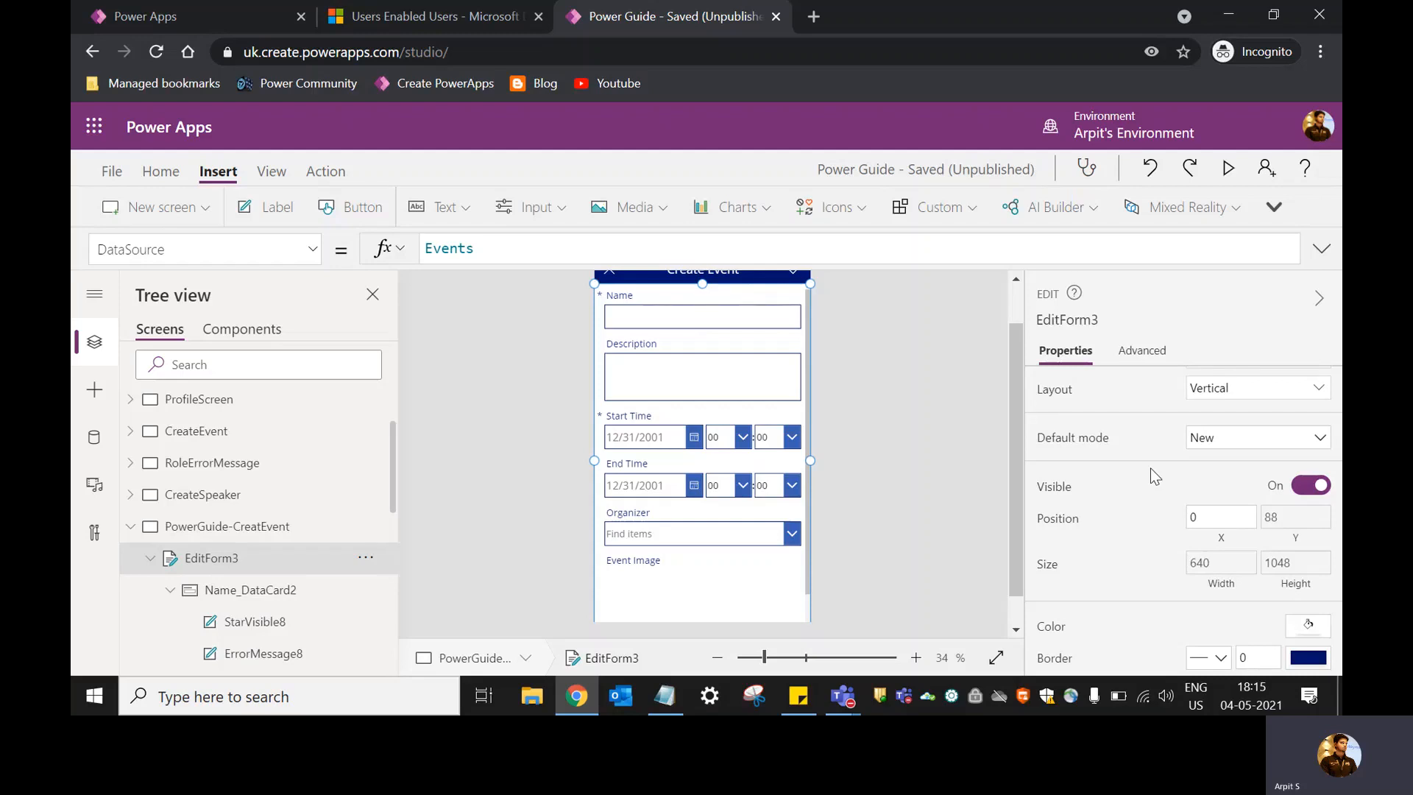
click(1204, 442)
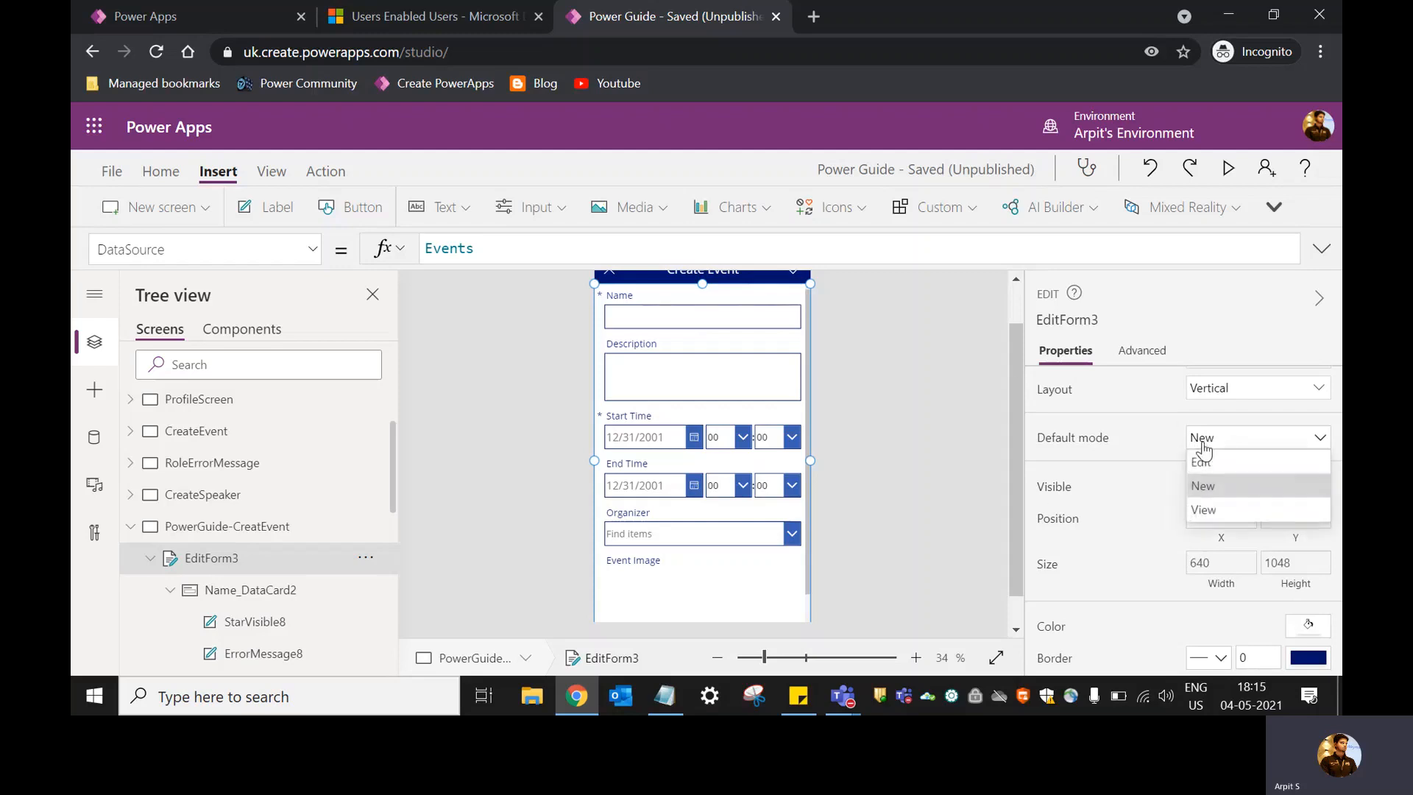
click(1201, 445)
click(952, 439)
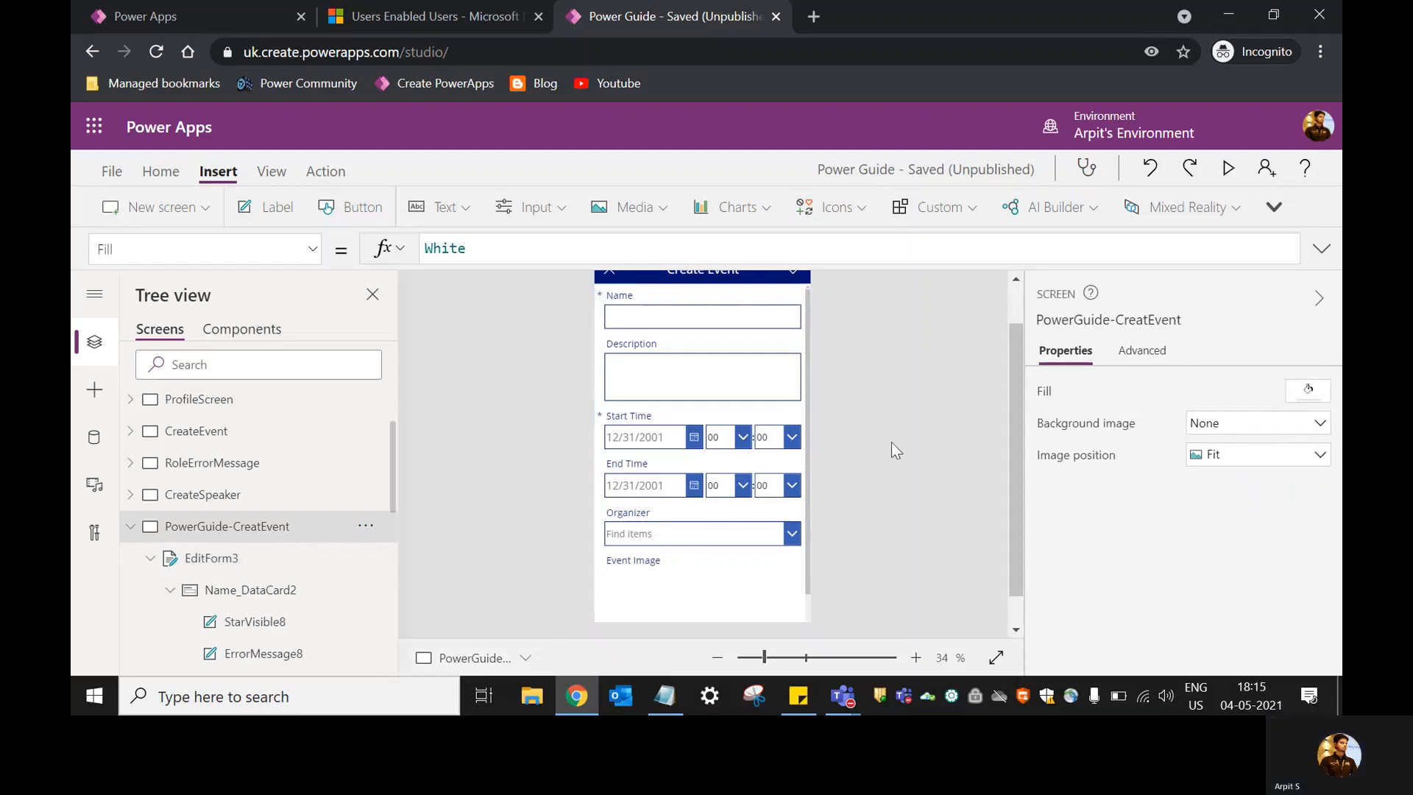
Preview the Create Event screen and check the Name, Description, Start Time, End Time and Organizer fields.
scroll(758, 440, up, 1)
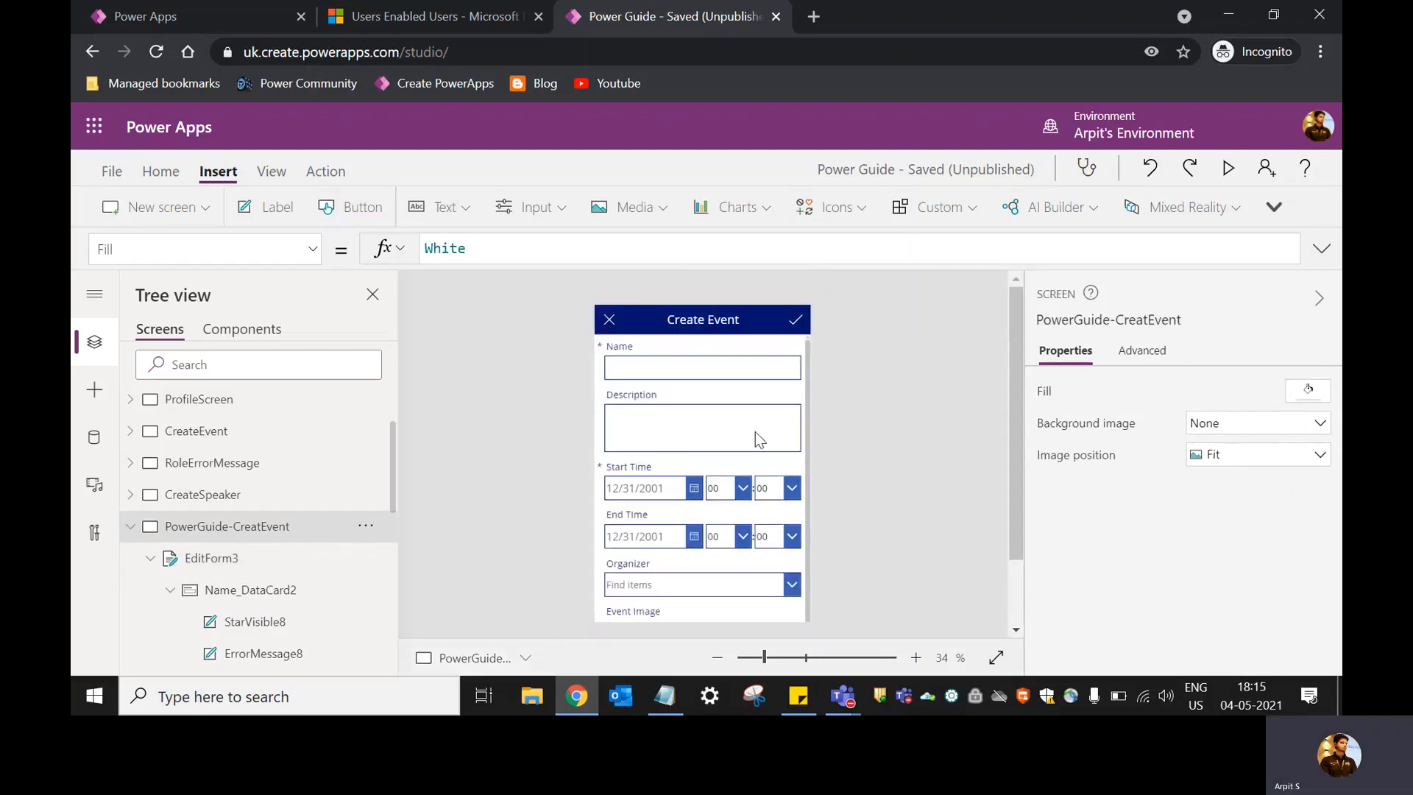
click(718, 657)
click(1226, 170)
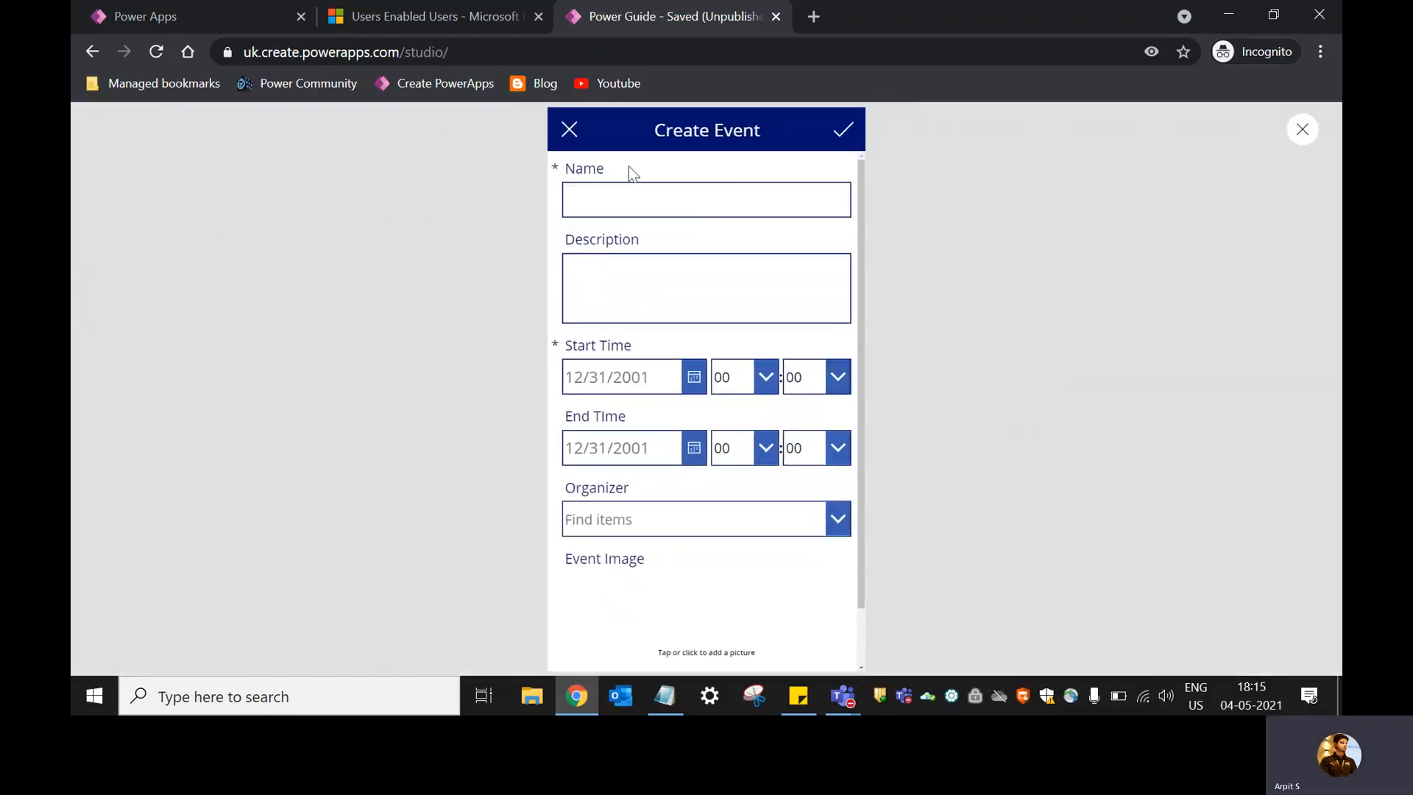
click(669, 194)
click(698, 301)
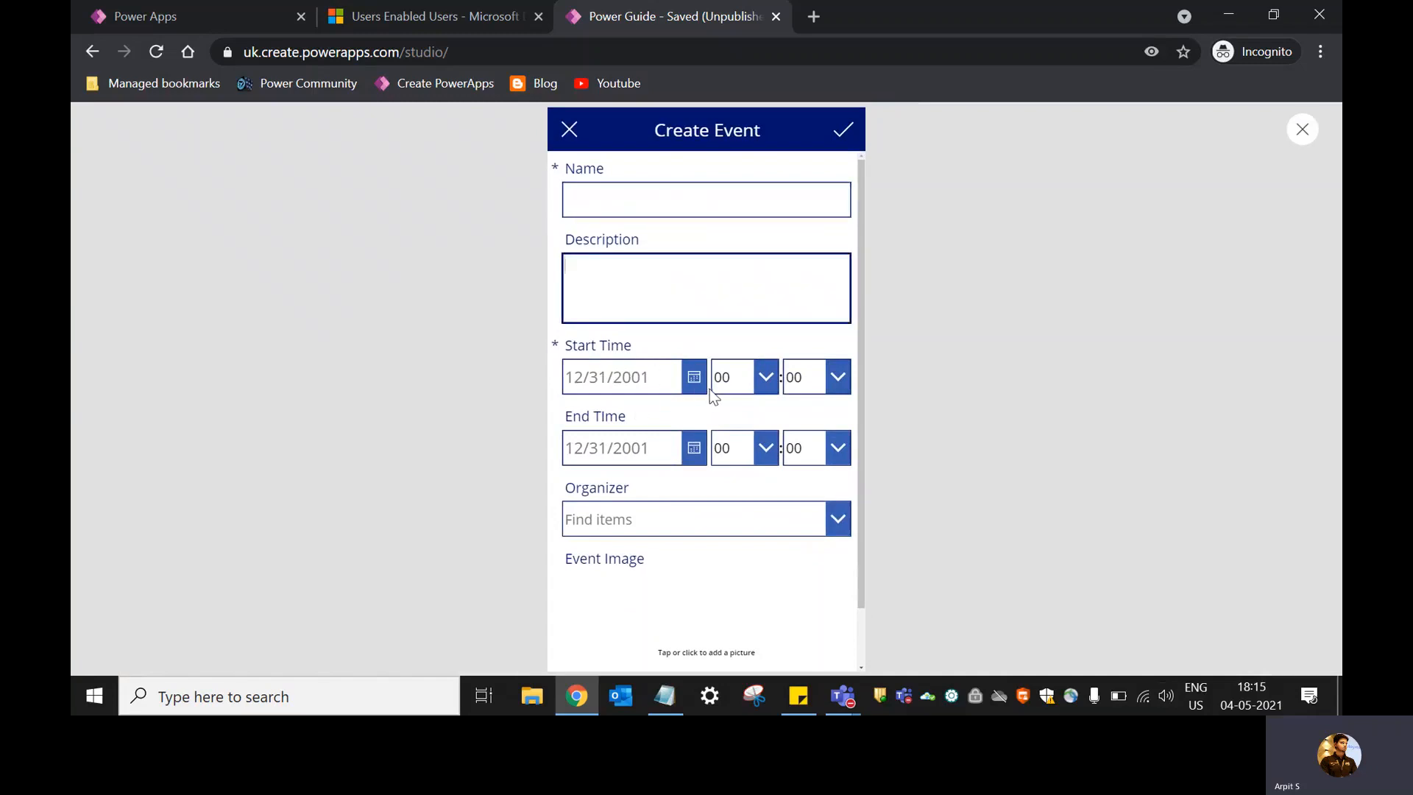
click(622, 375)
click(634, 441)
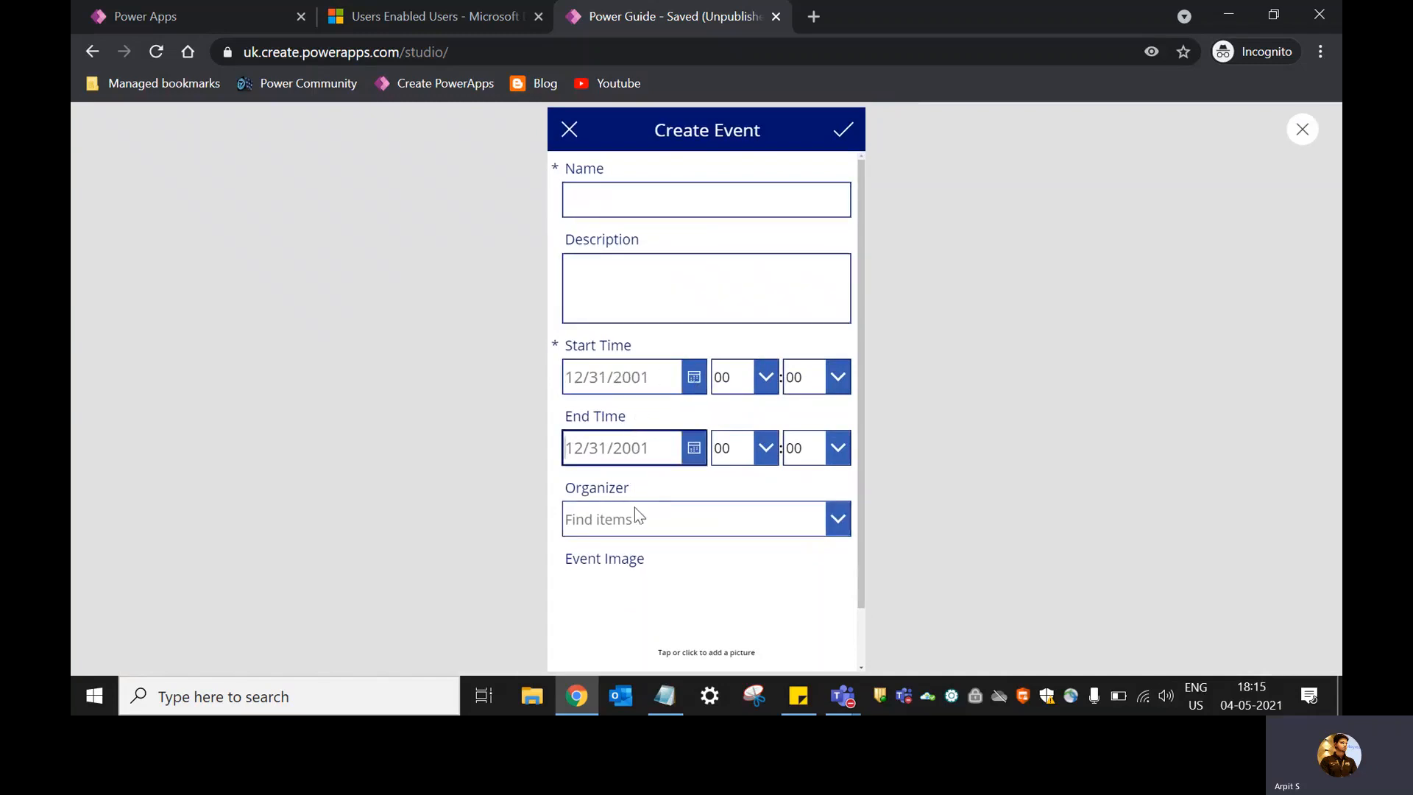
click(635, 508)
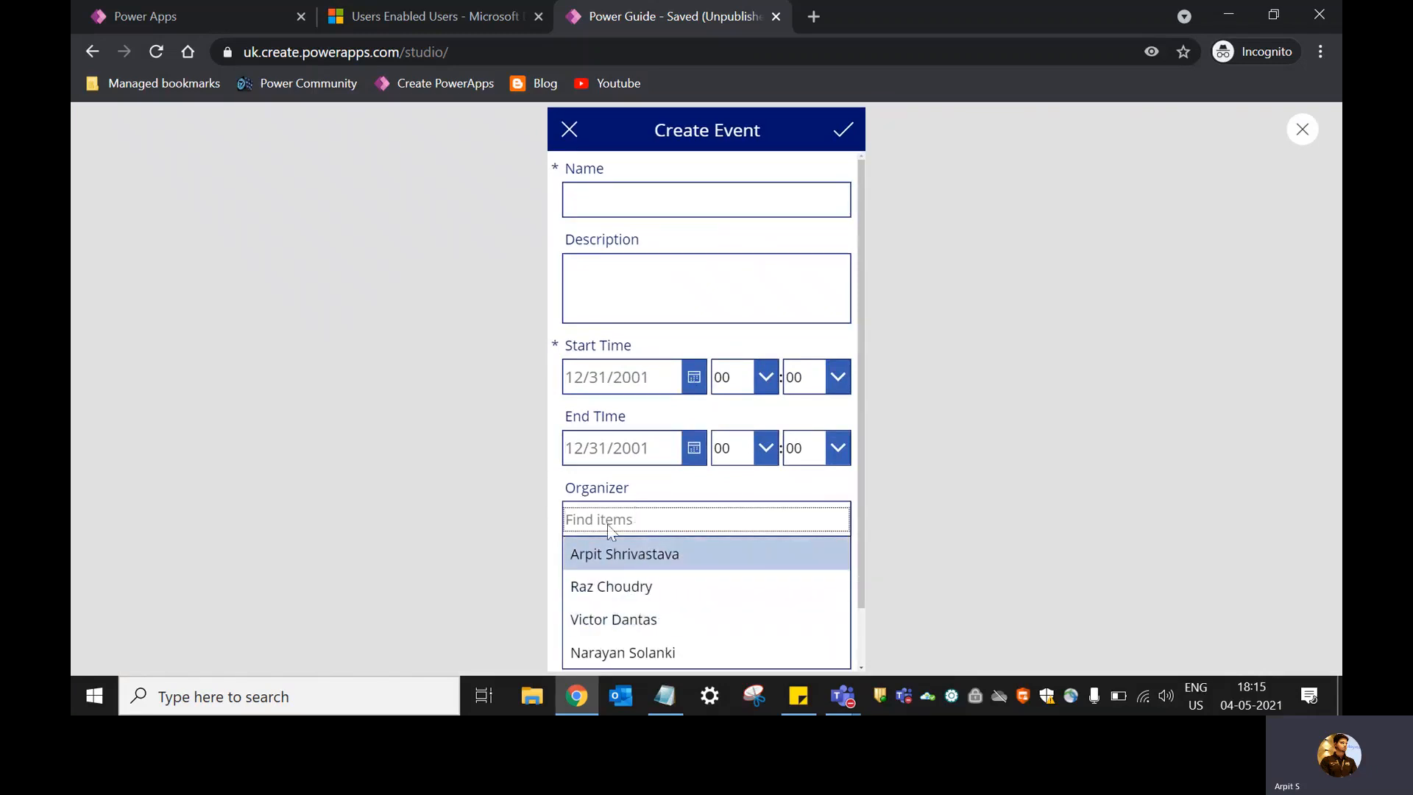
click(894, 534)
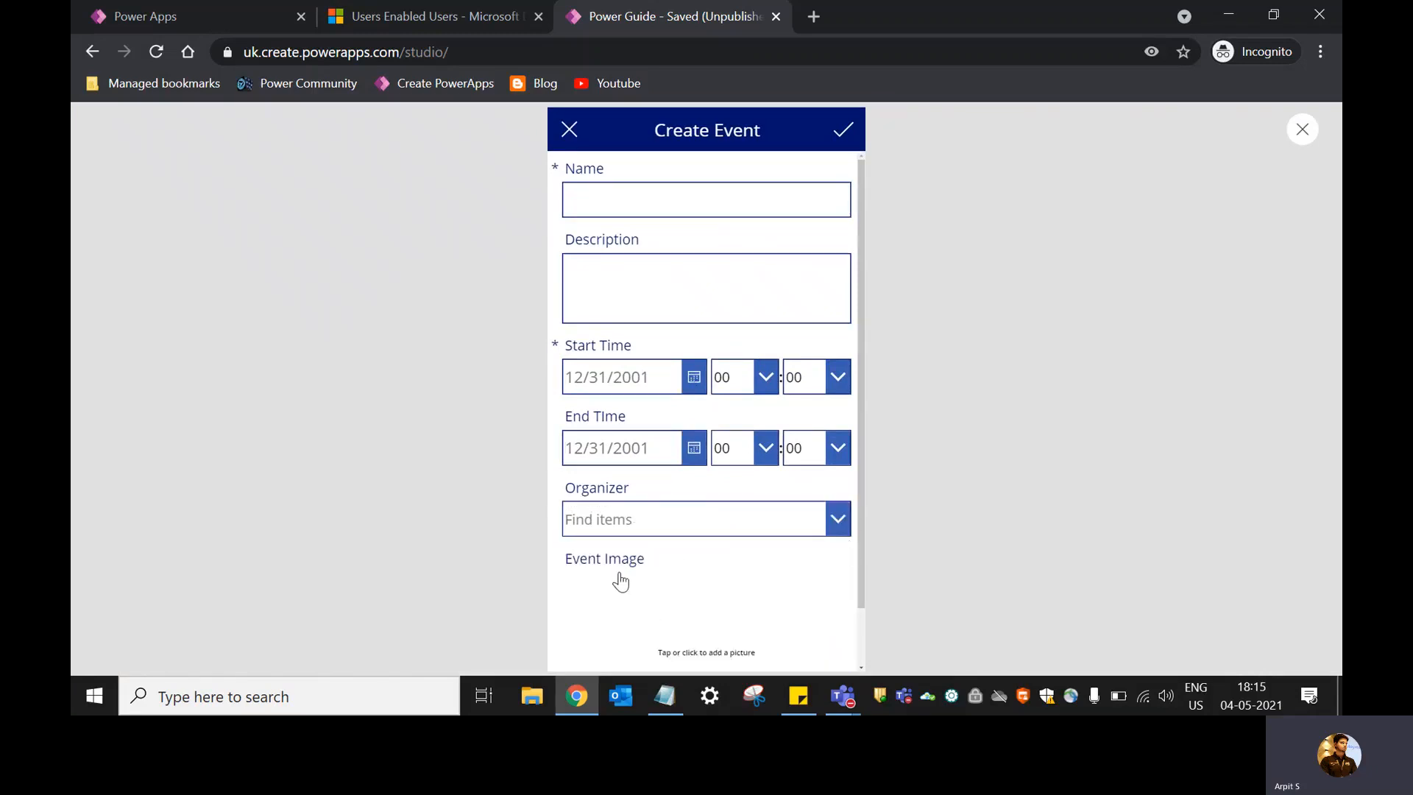
Check the Event Image picture picker in the preview without choosing a file, and return to editing.
click(681, 651)
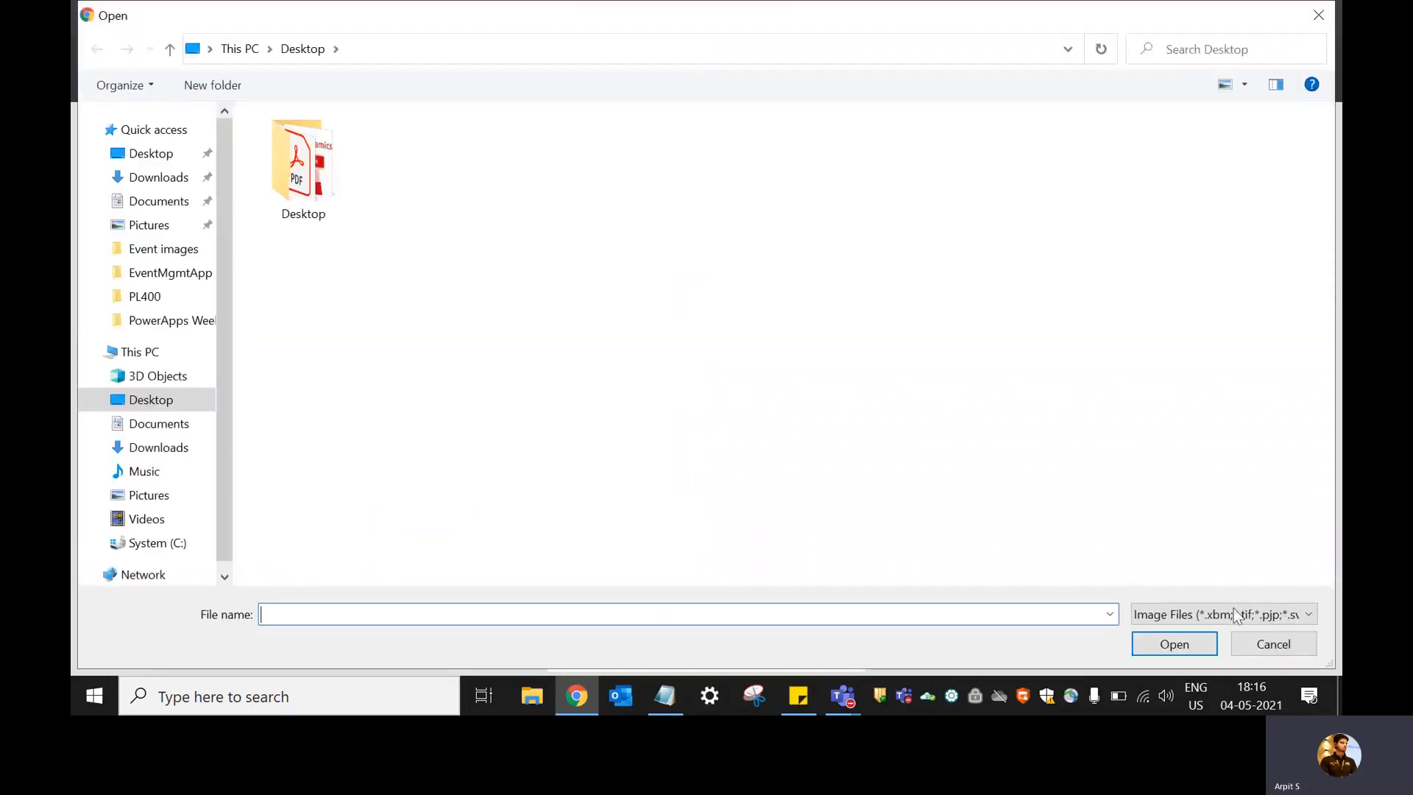
click(1267, 643)
scroll(682, 571, down, 2)
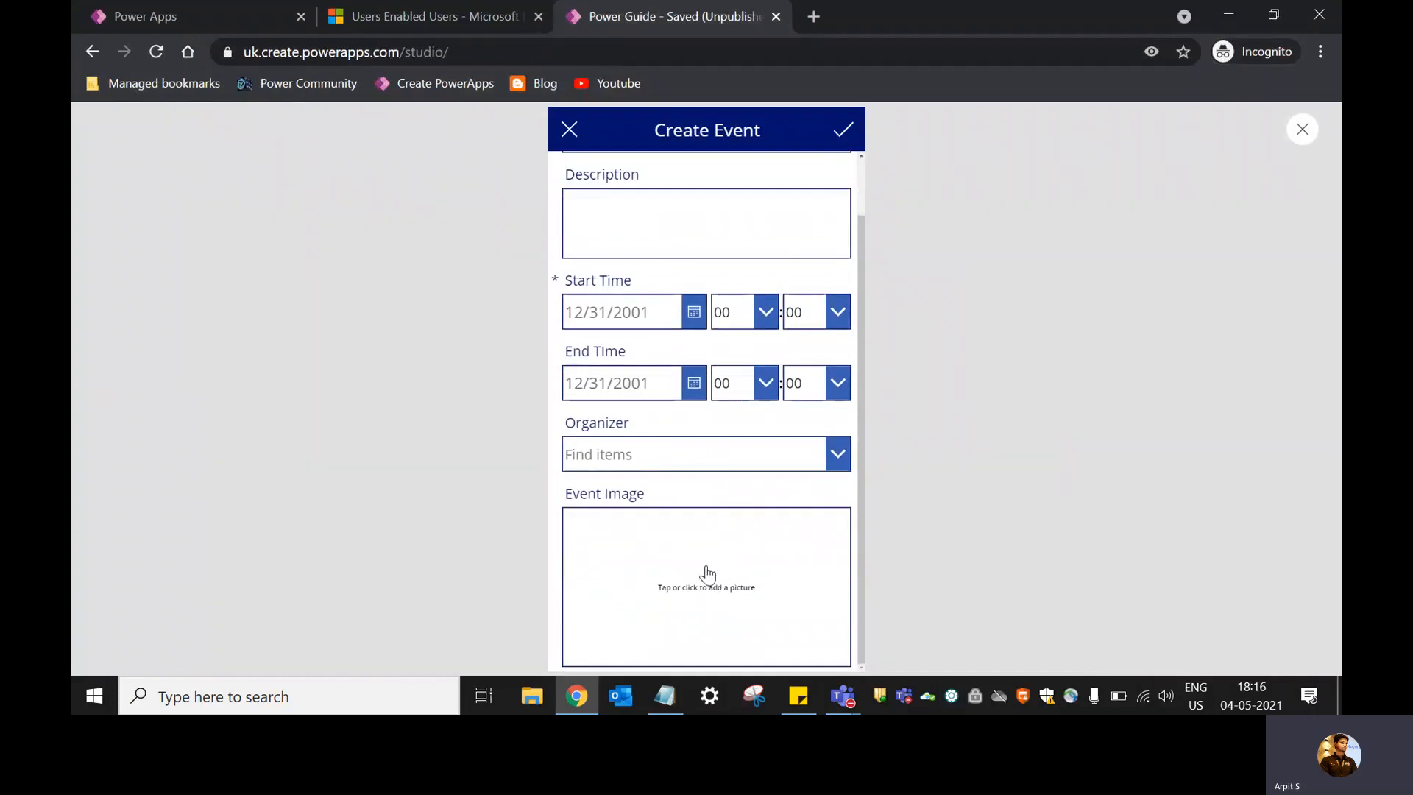
scroll(703, 530, up, 2)
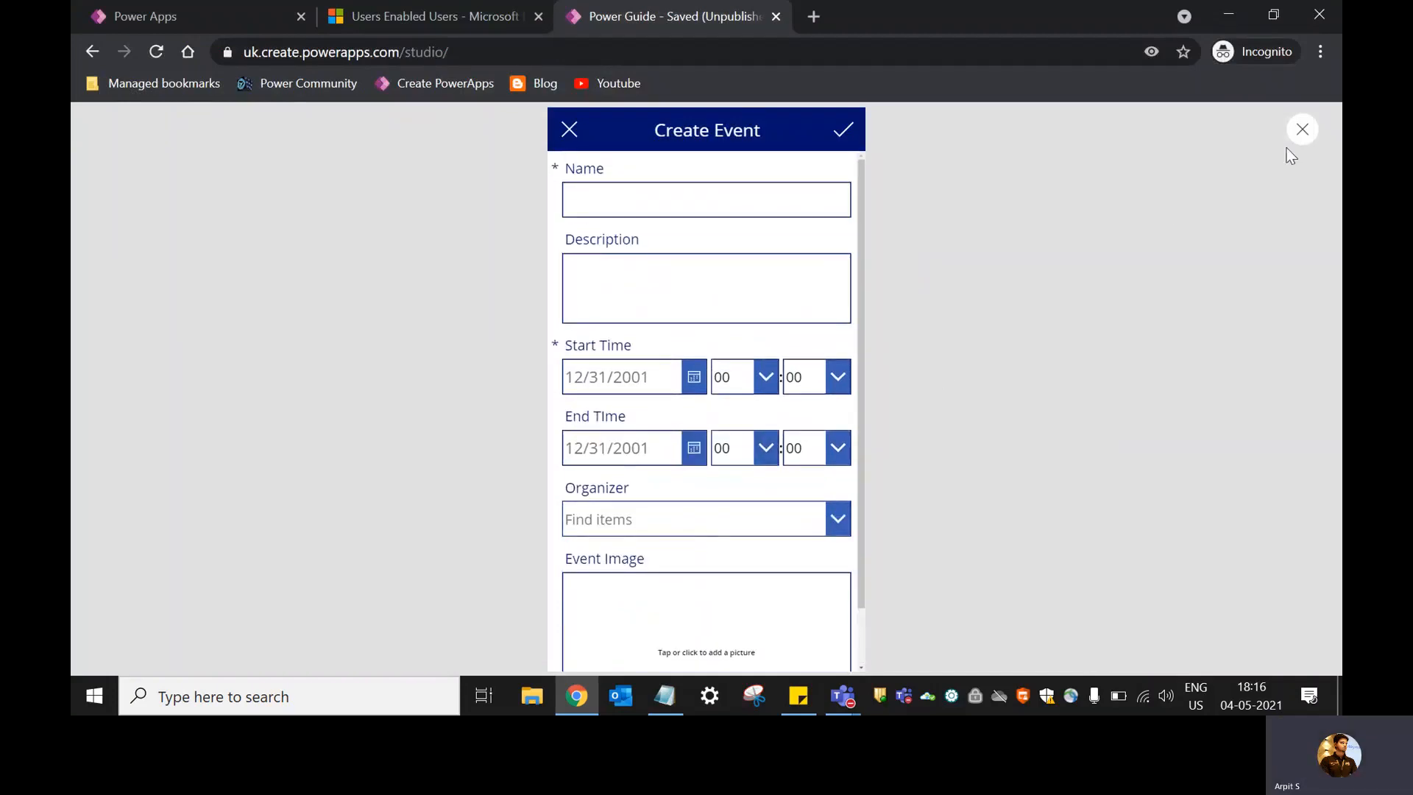
click(1302, 129)
Try to reduce the size of the Event Image card on the Create Event form.
click(702, 545)
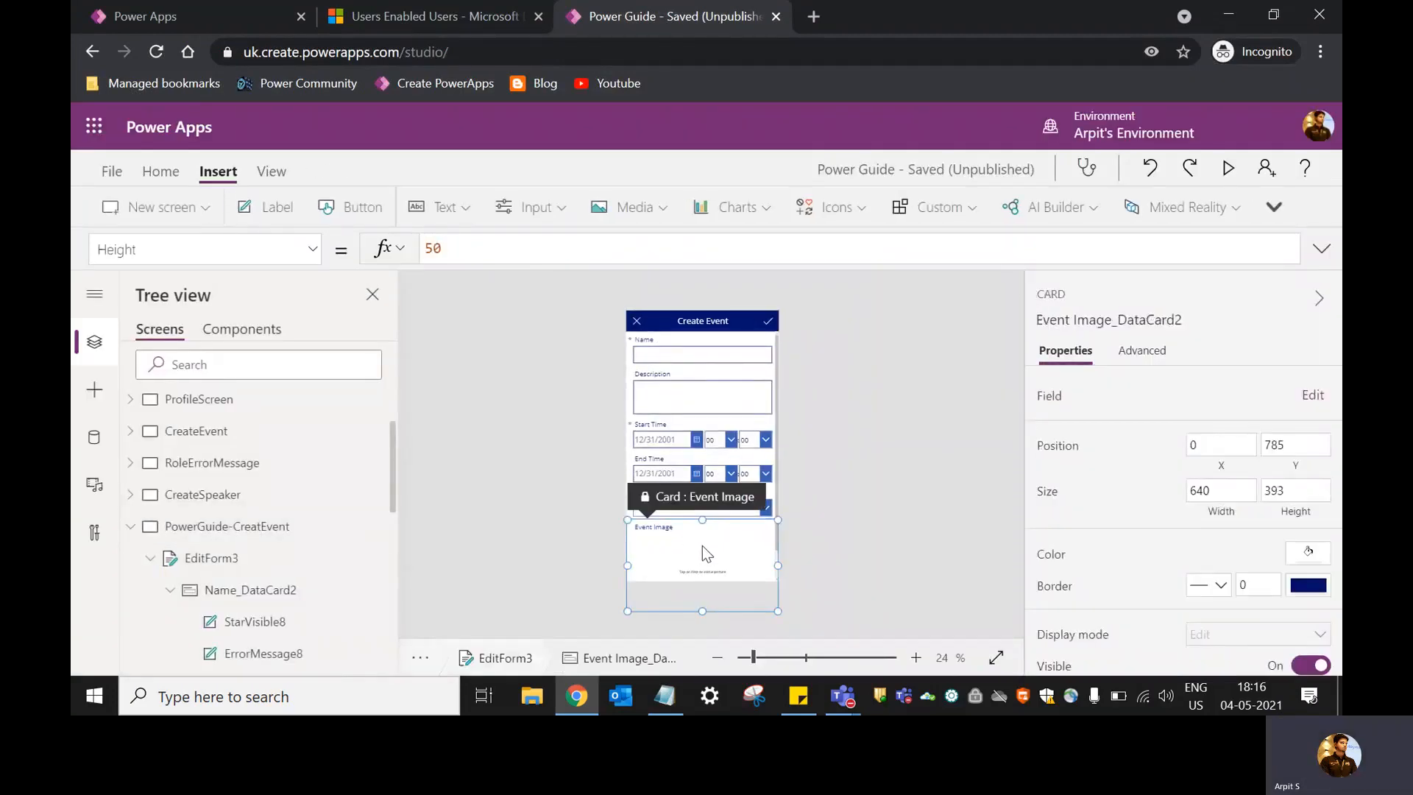
drag(778, 610, 767, 560)
drag(712, 627, 785, 567)
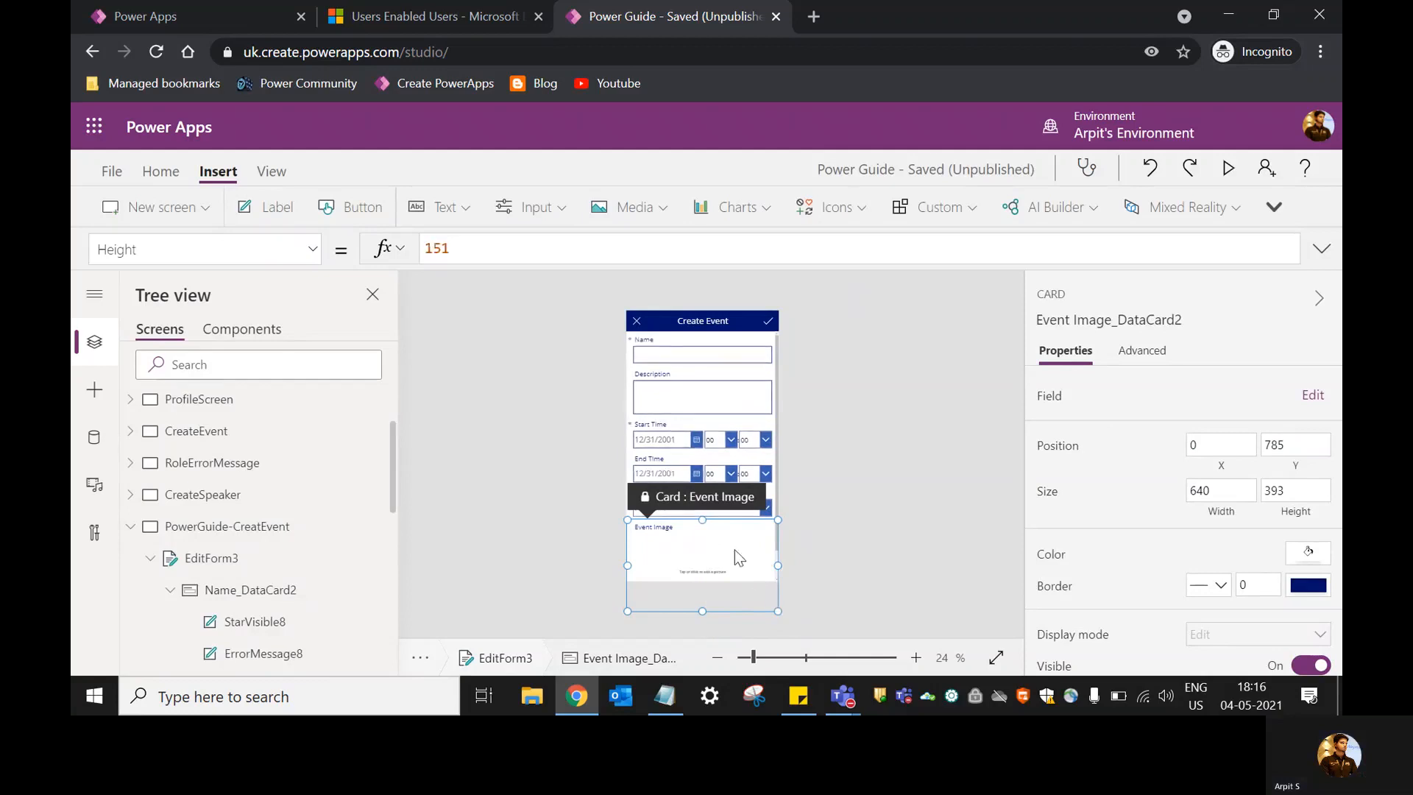
Collapse Name_DataCard2 in the tree view to bring the Event Image card's controls into reach.
scroll(274, 584, down, 5)
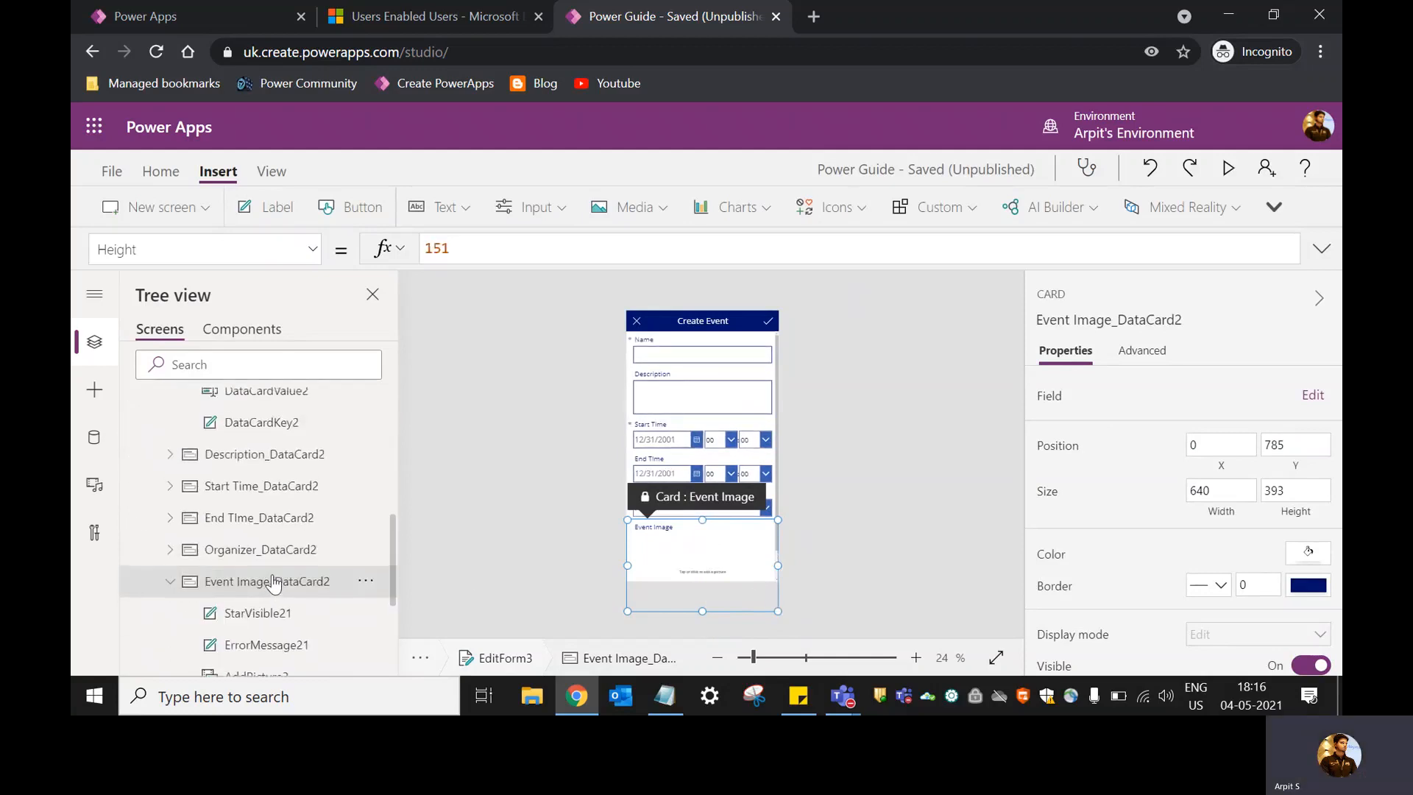
scroll(274, 583, up, 3)
click(172, 493)
scroll(284, 589, down, 2)
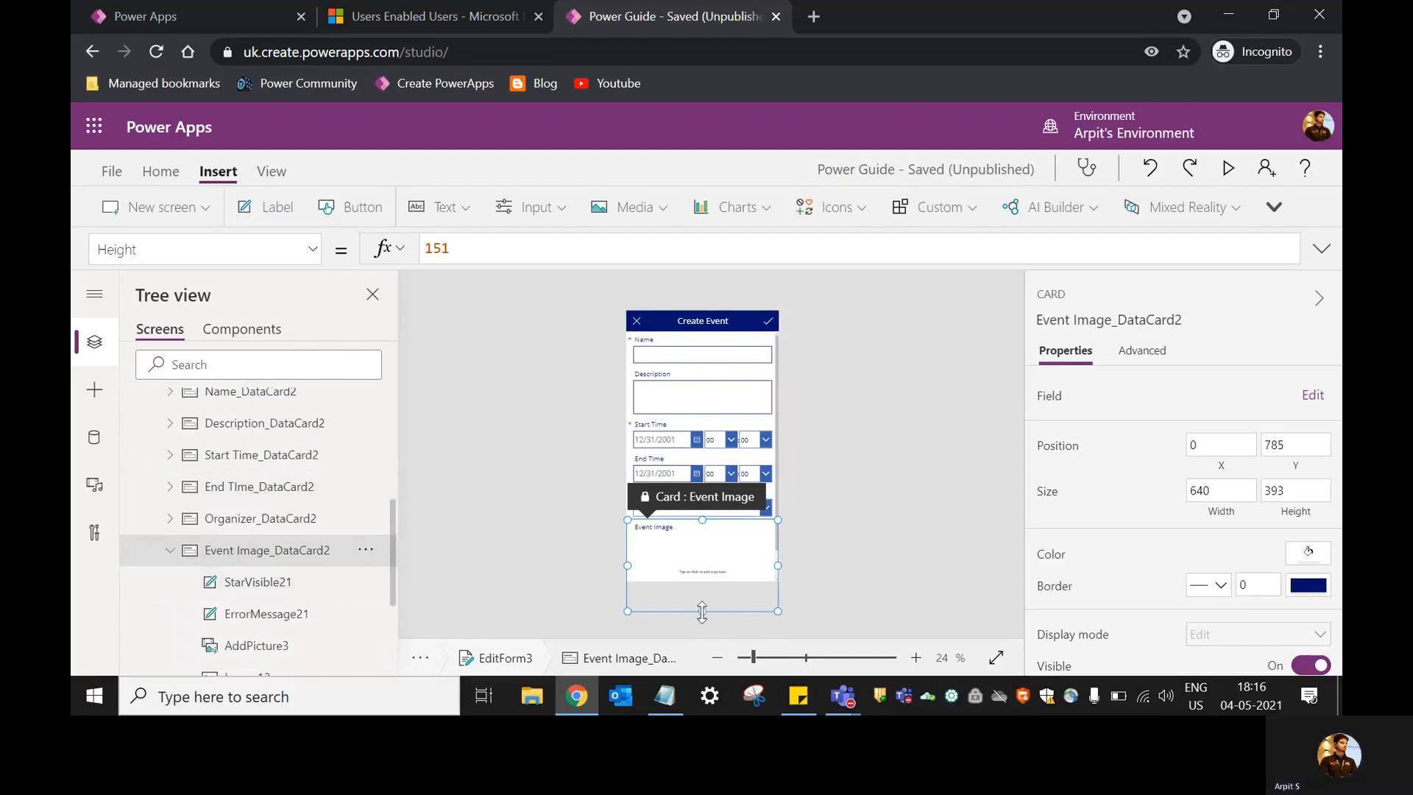
Try to shrink the Event Image card again from its different edges and corners.
drag(702, 611, 681, 550)
drag(627, 611, 693, 581)
drag(663, 521, 666, 552)
drag(778, 611, 728, 542)
Narrow the ErrorMessage21 label and move it up beside the Event Image caption.
scroll(716, 522, down, 2)
click(917, 658)
click(916, 658)
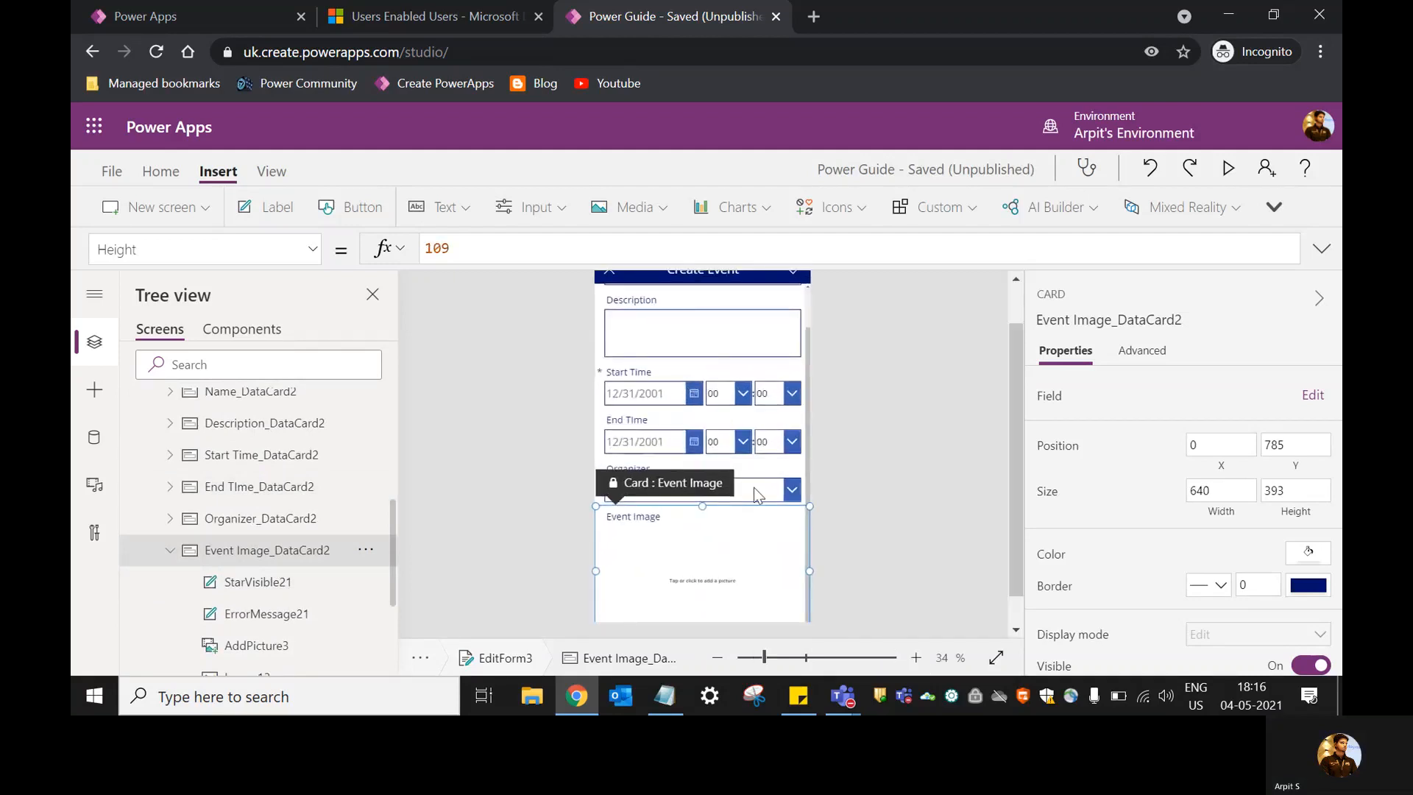
scroll(754, 487, down, 1)
click(696, 538)
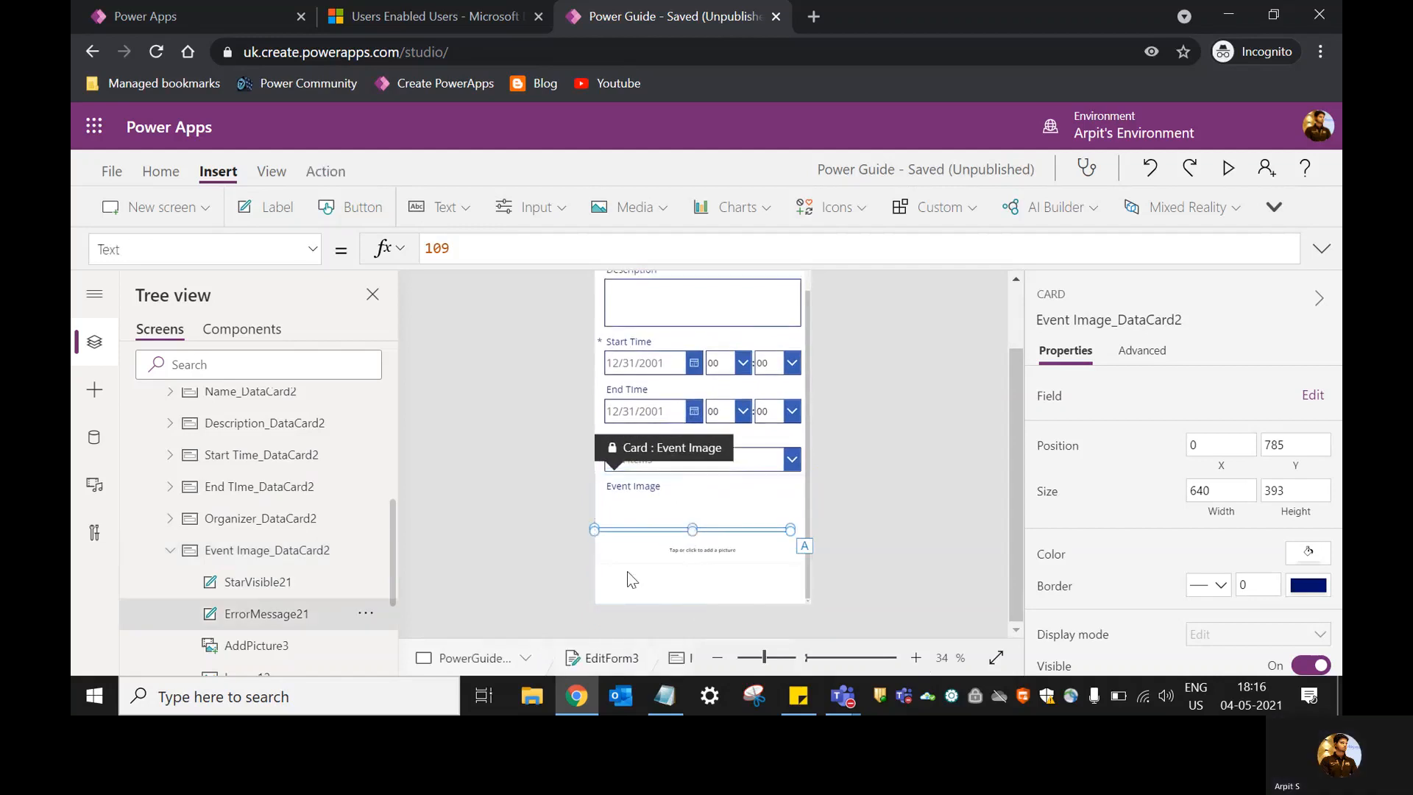
drag(697, 538, 742, 502)
drag(615, 517, 749, 502)
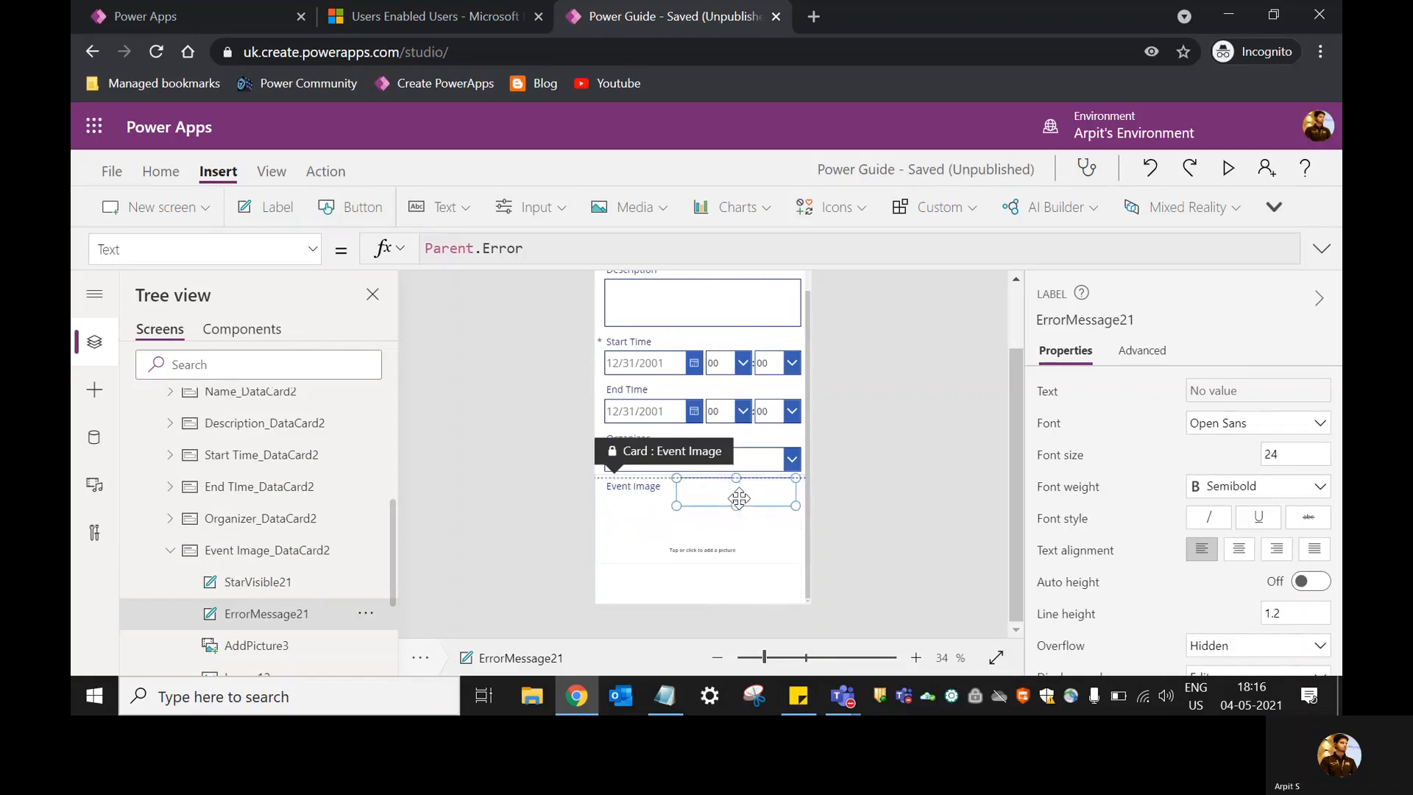
Shrink the AddPicture3 control and place it beside the Event Image caption, then collapse the Event Image card in the tree view.
click(712, 549)
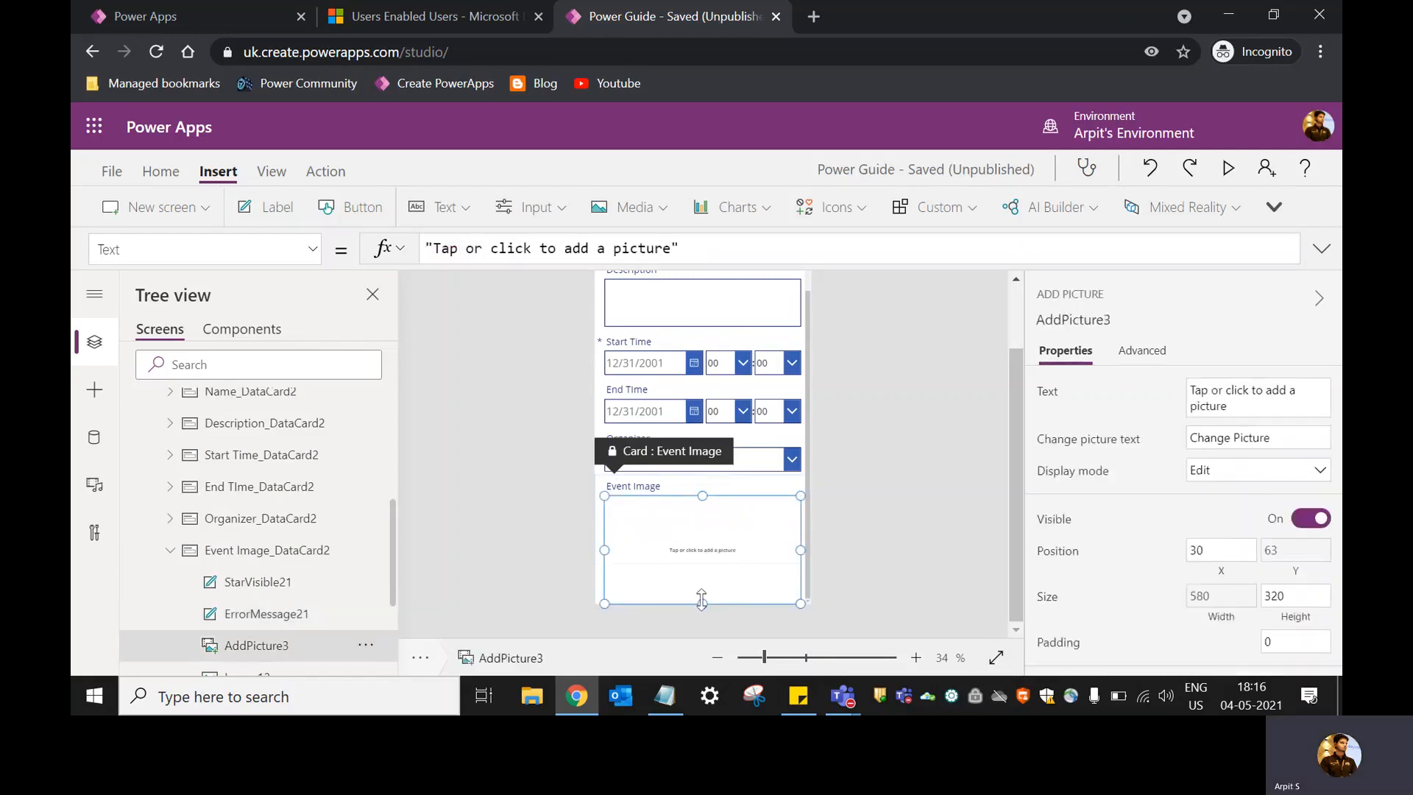
drag(801, 603, 740, 541)
click(880, 528)
click(715, 542)
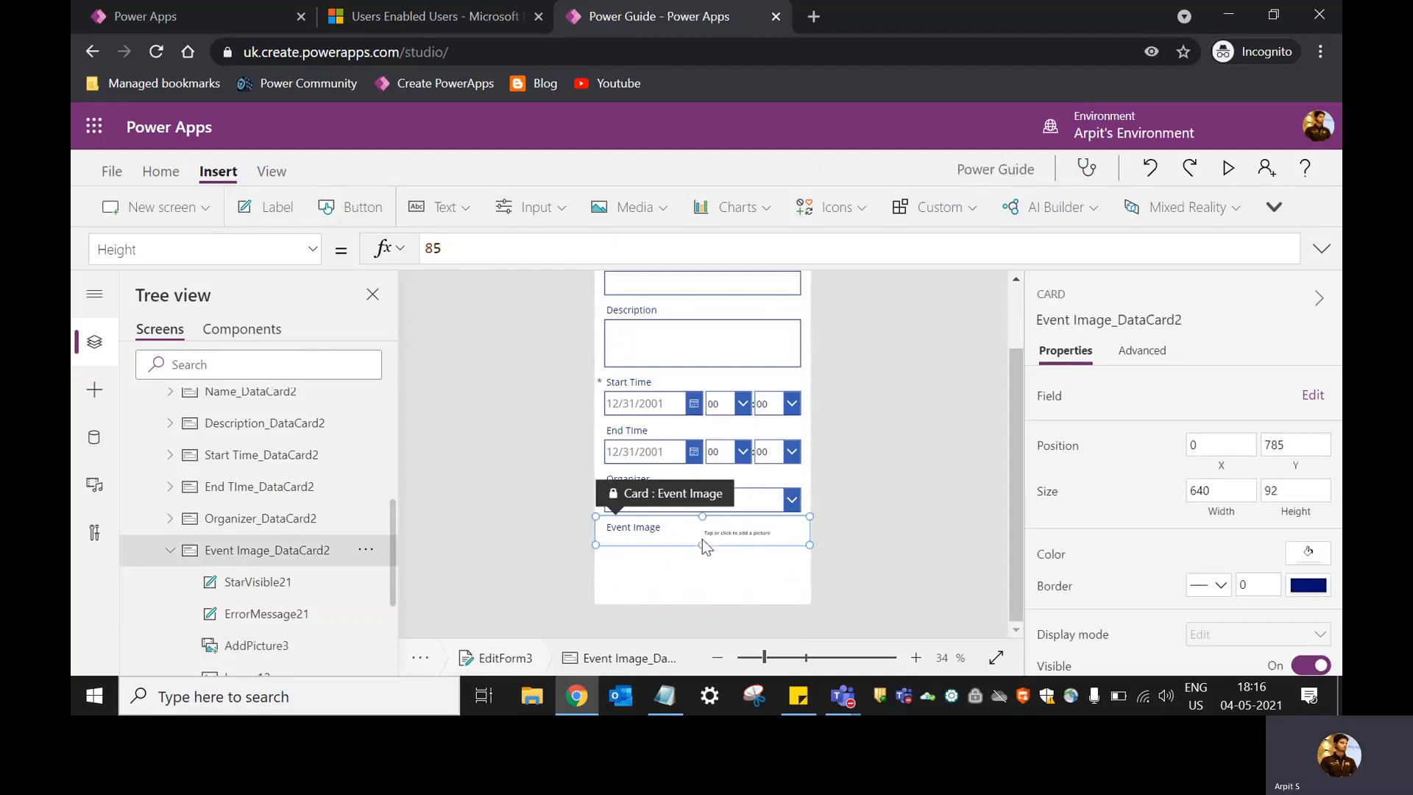
click(905, 514)
click(654, 541)
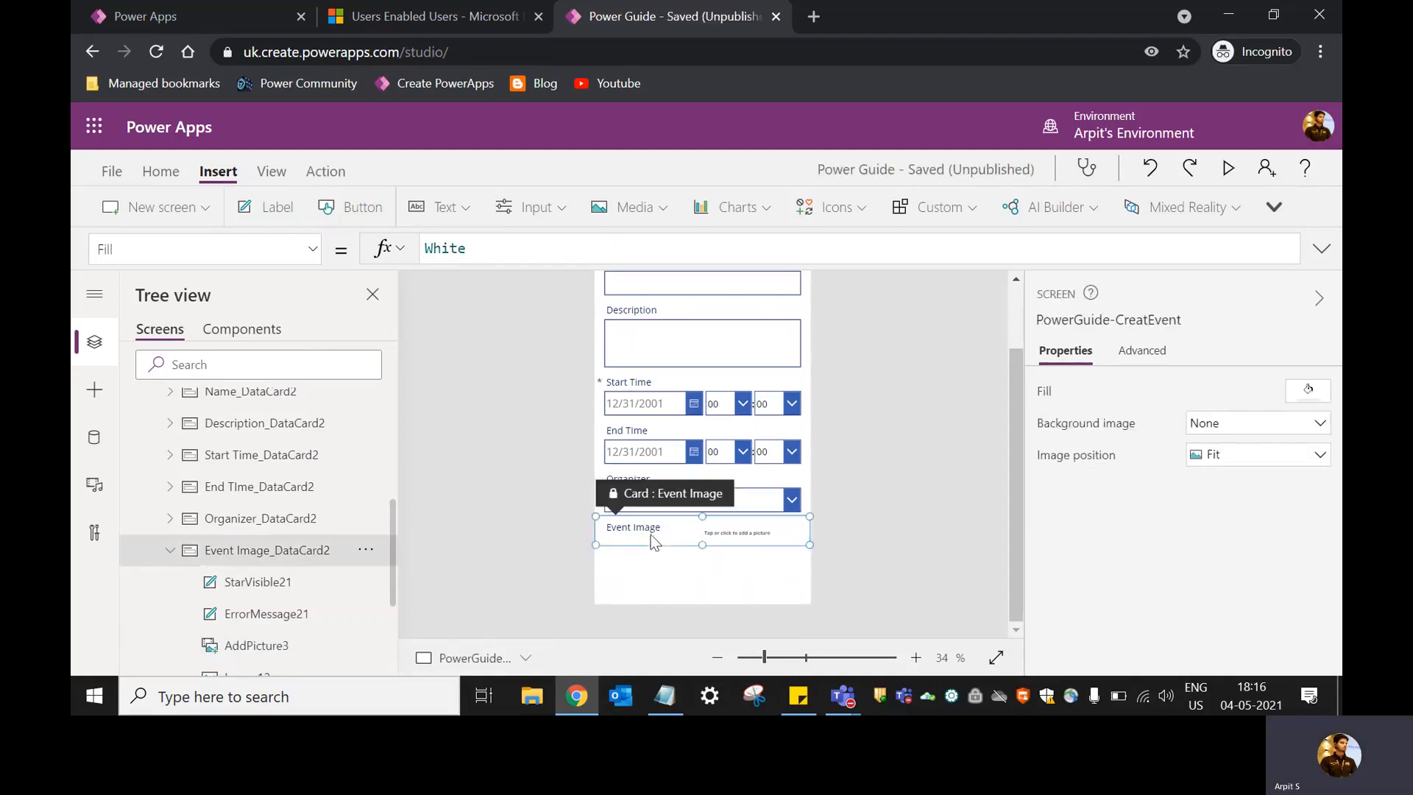
click(170, 550)
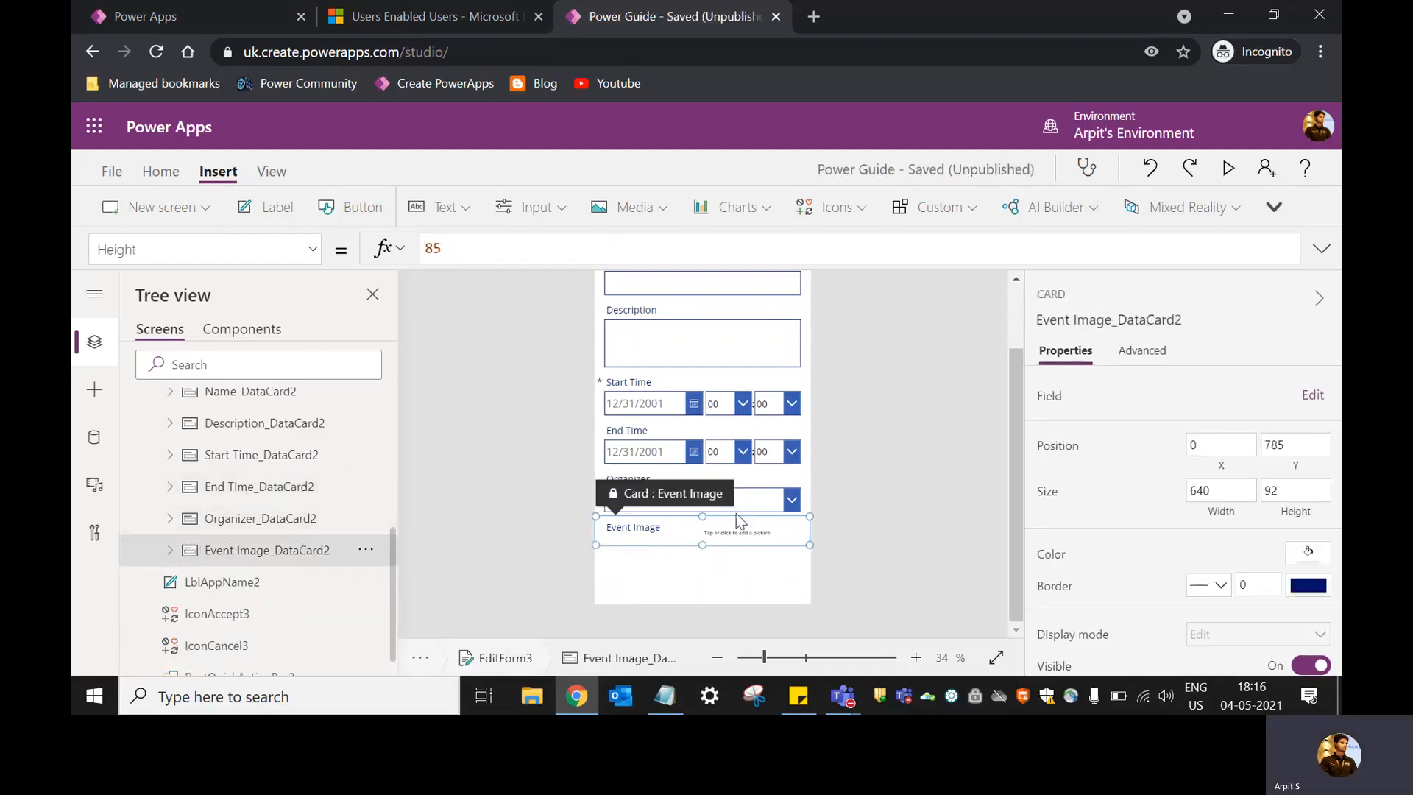
Add the Event Status field to the Create Event form and close the field list.
scroll(736, 514, up, 2)
scroll(1065, 448, down, 1)
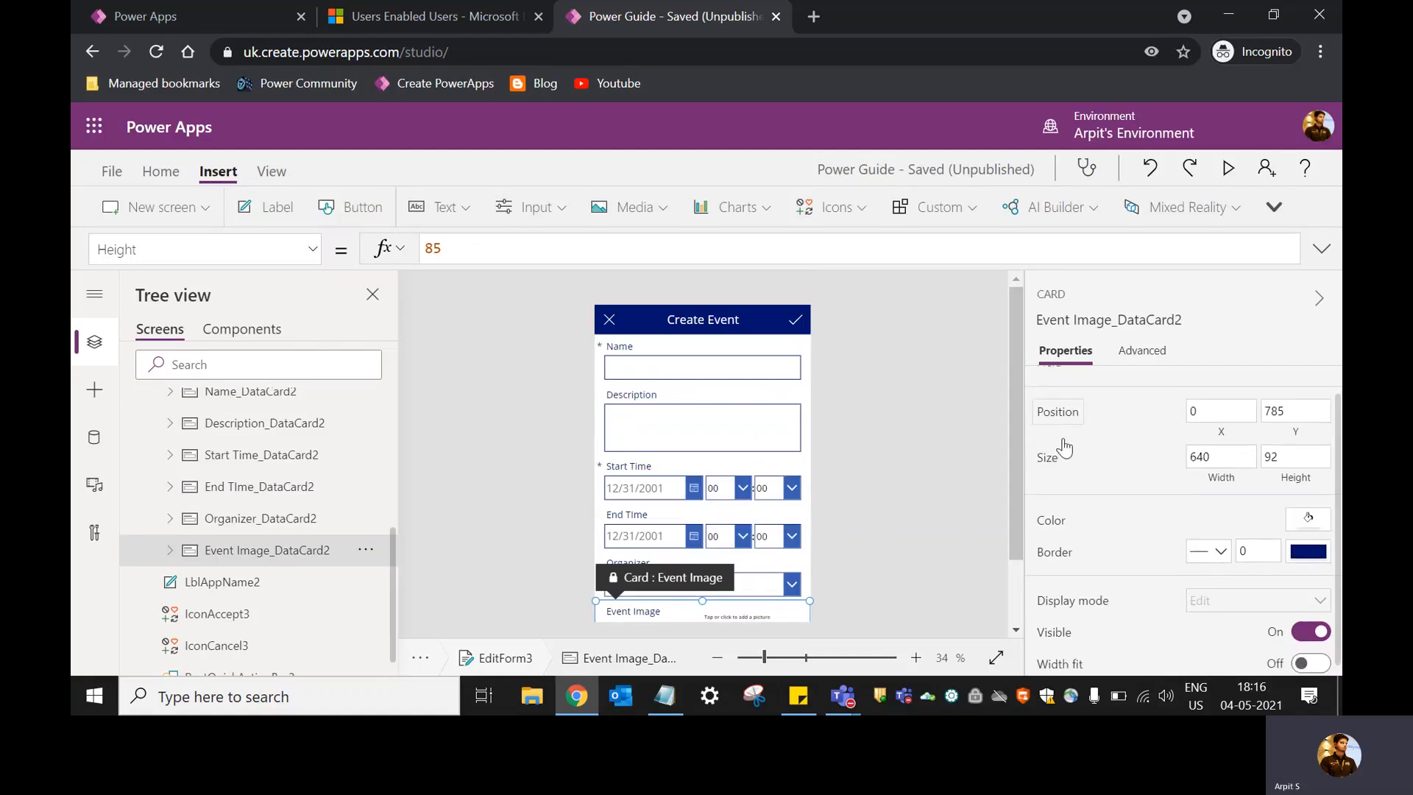
scroll(1310, 406, up, 1)
click(1313, 395)
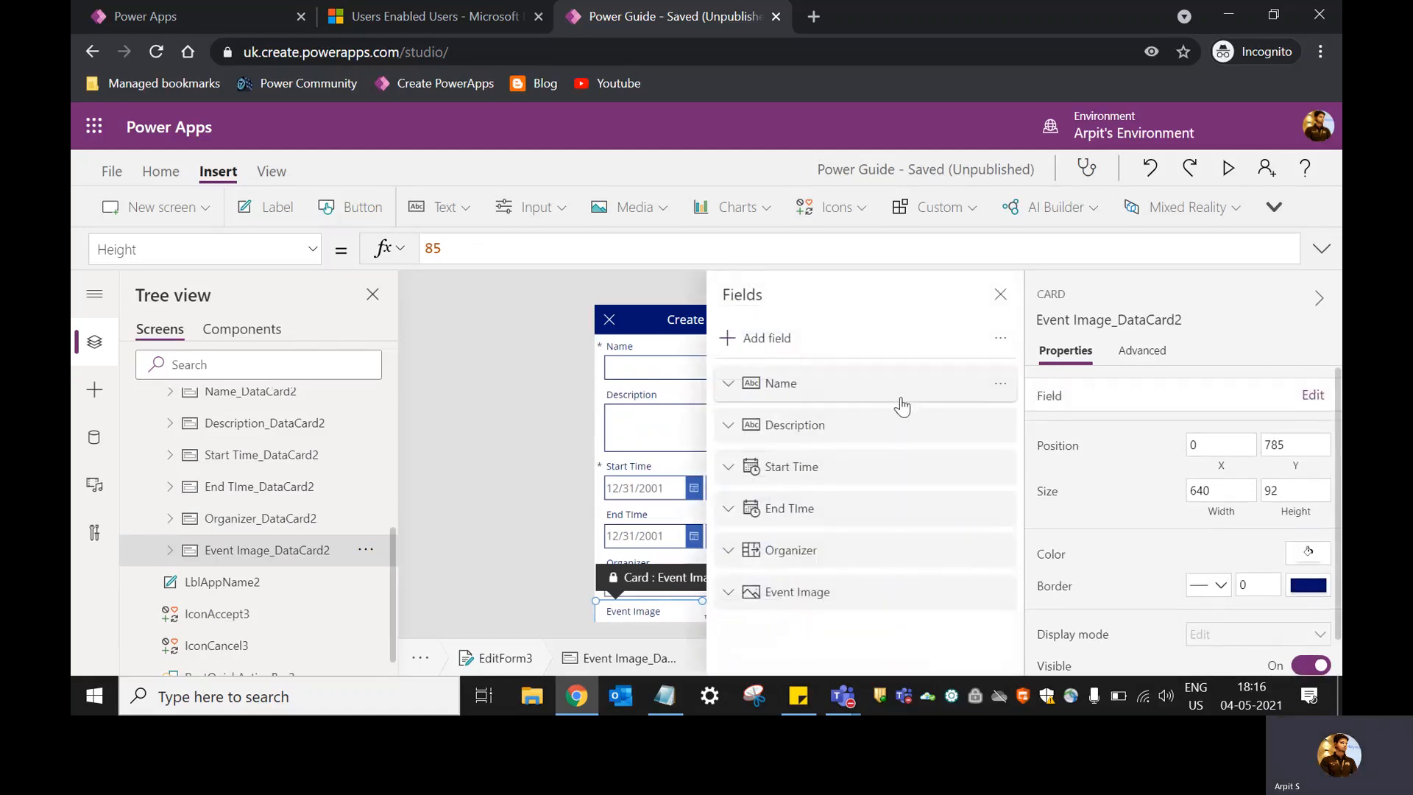
click(751, 338)
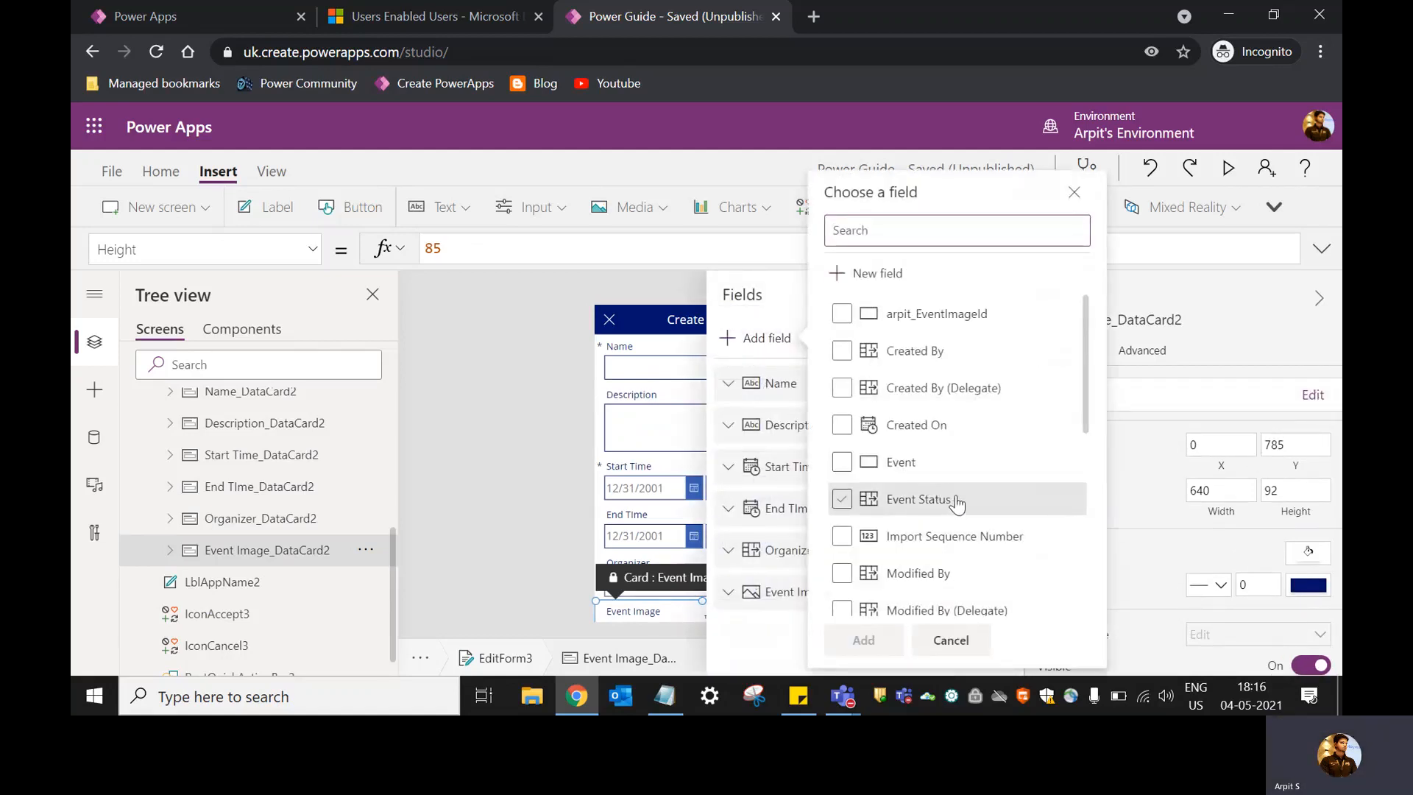
scroll(936, 471, down, 3)
scroll(937, 475, down, 3)
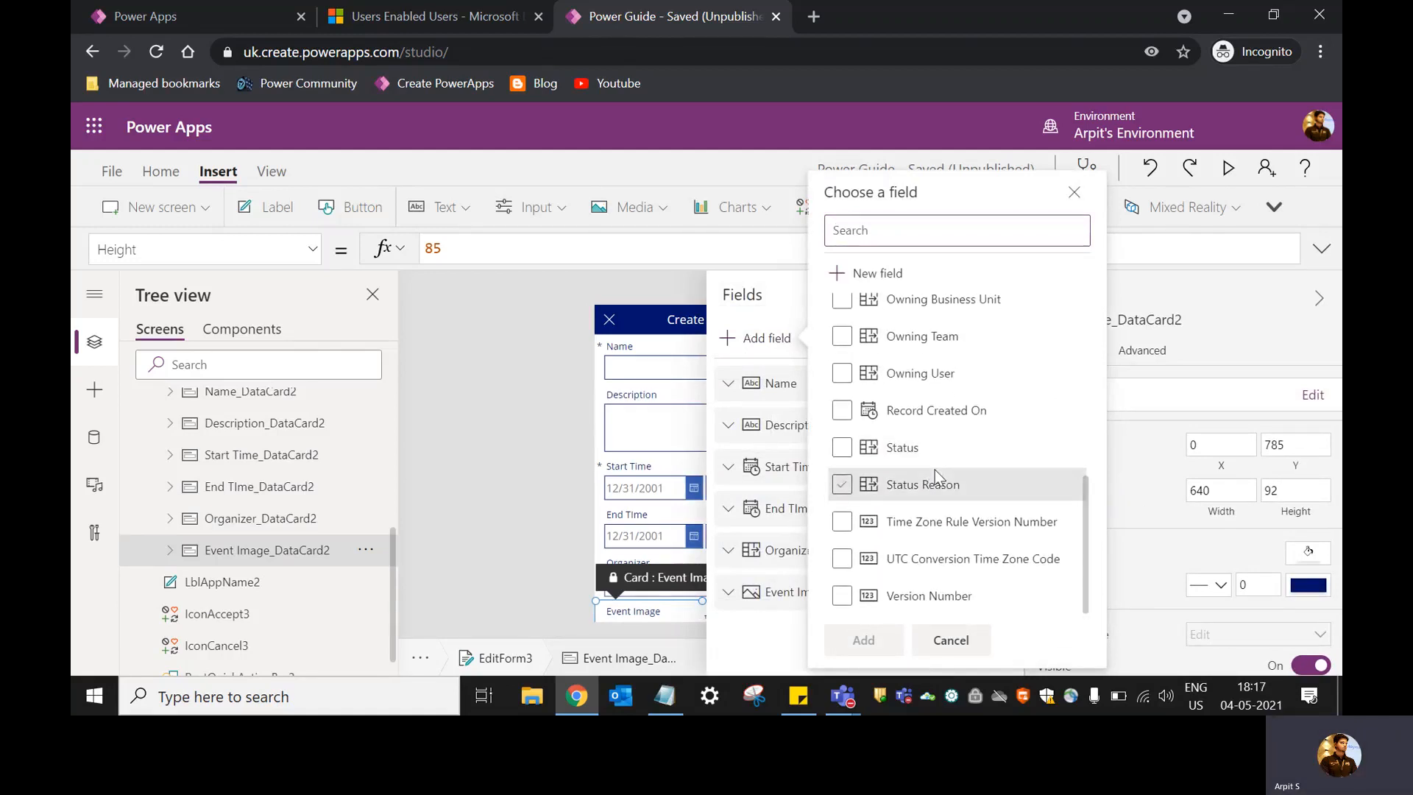
scroll(951, 431, up, 3)
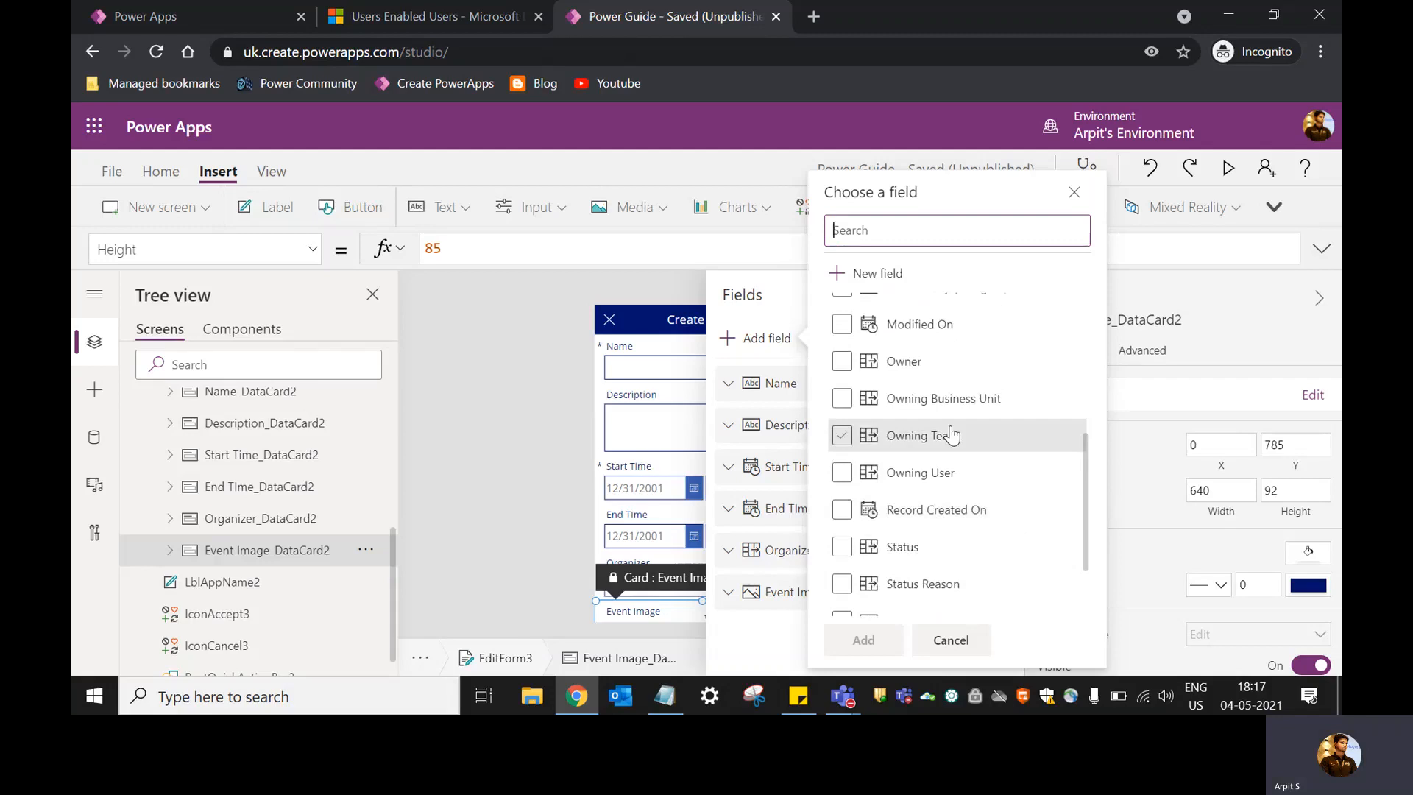
scroll(945, 412, up, 4)
click(854, 473)
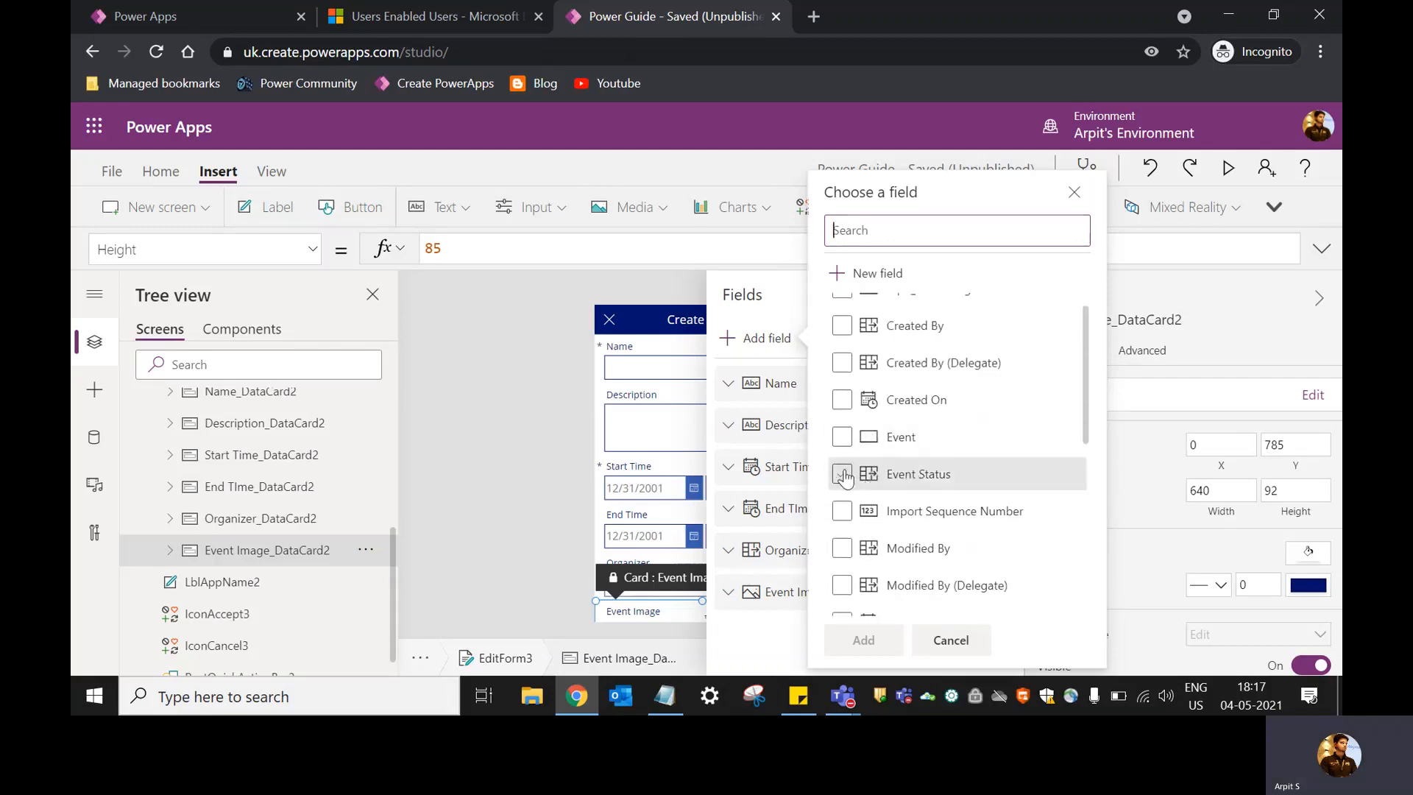
click(865, 637)
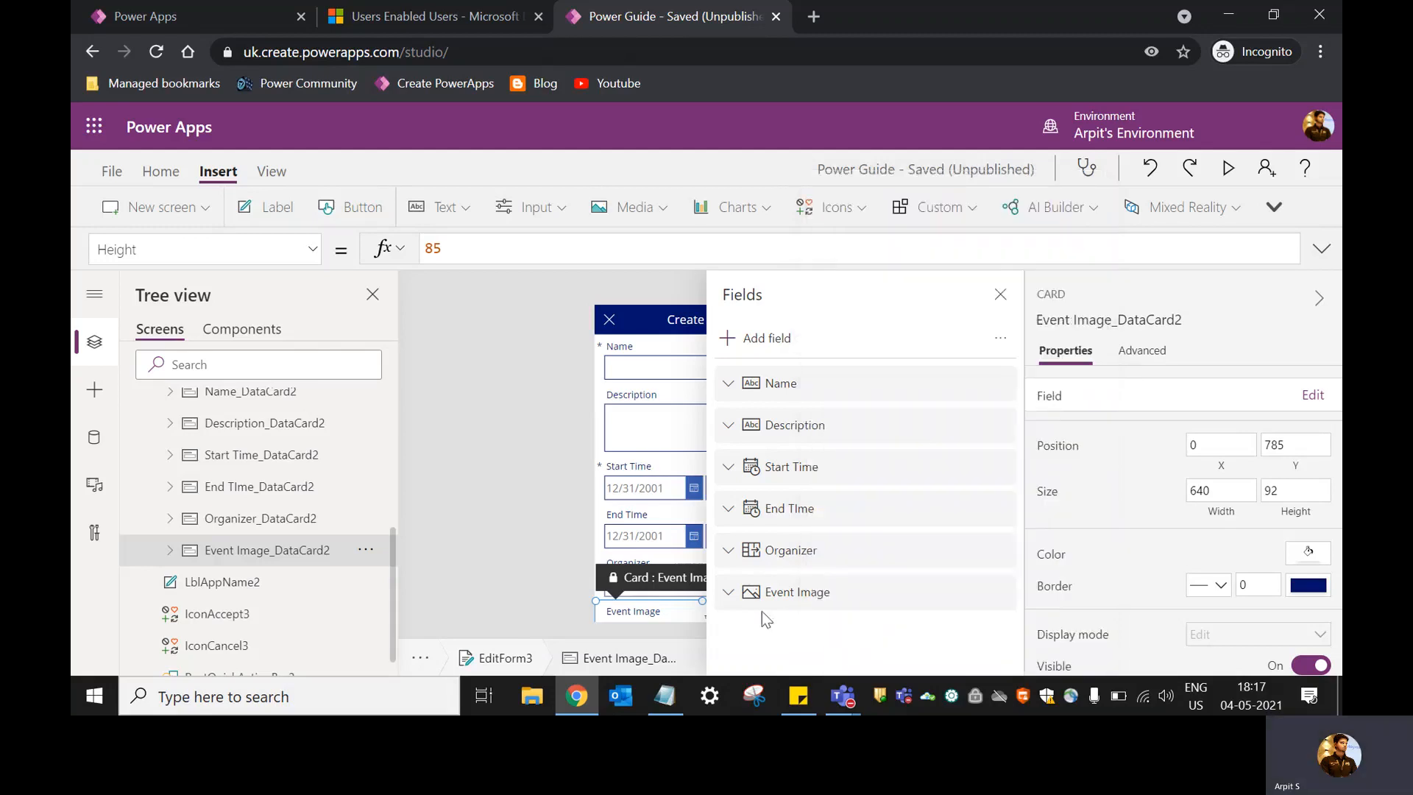
click(1000, 294)
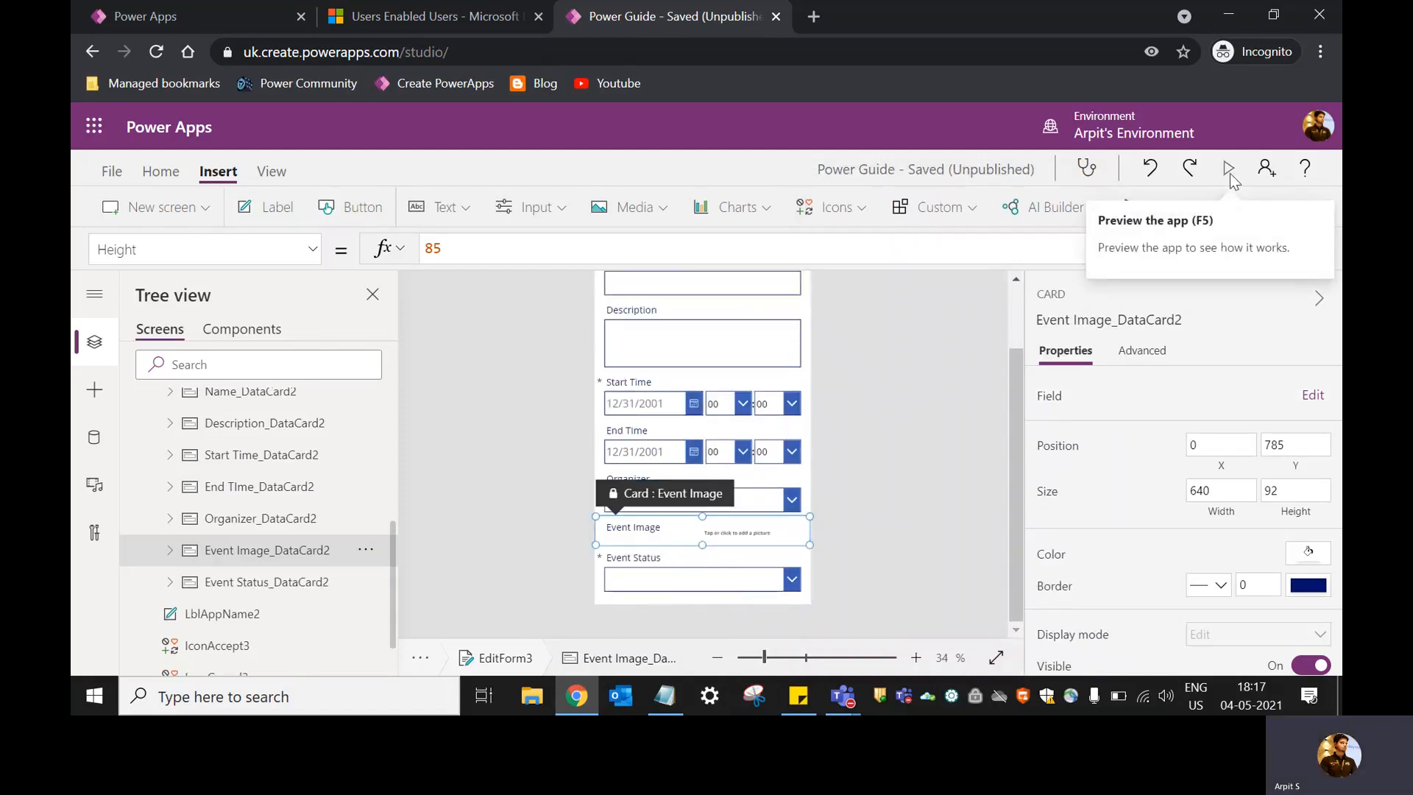
Select the Name card's caption label on the Create Event form and unlock the card for changing its properties.
scroll(914, 393, up, 2)
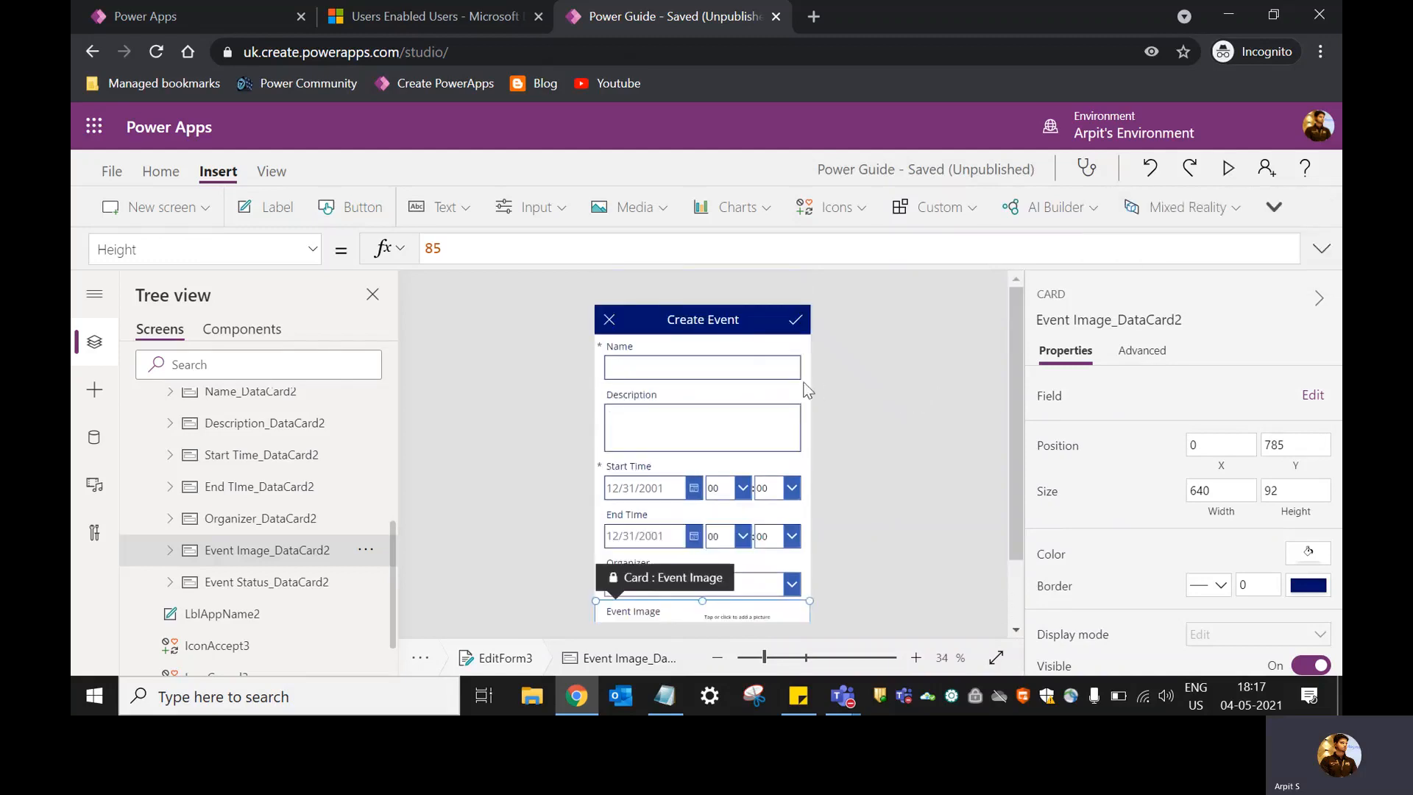
click(699, 371)
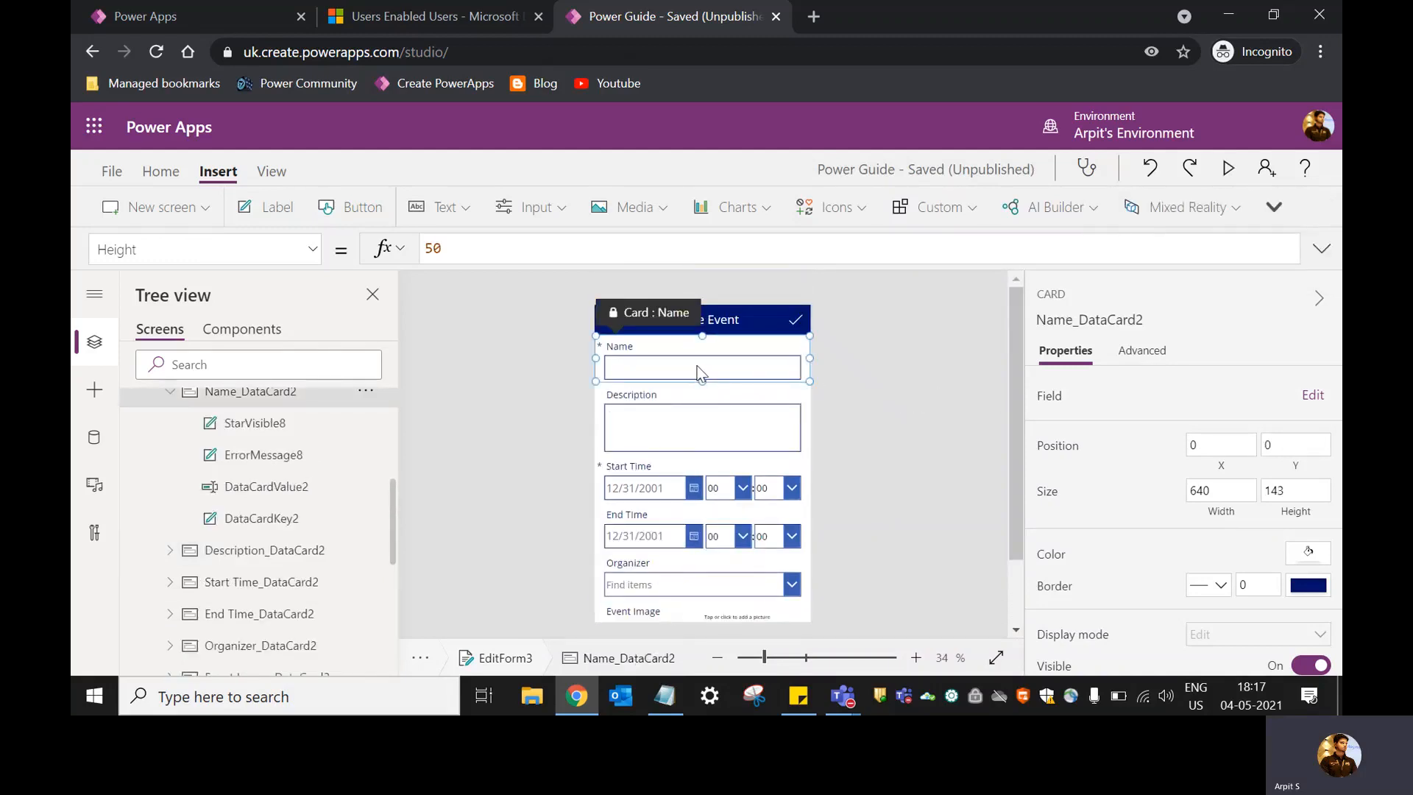
click(700, 371)
click(915, 389)
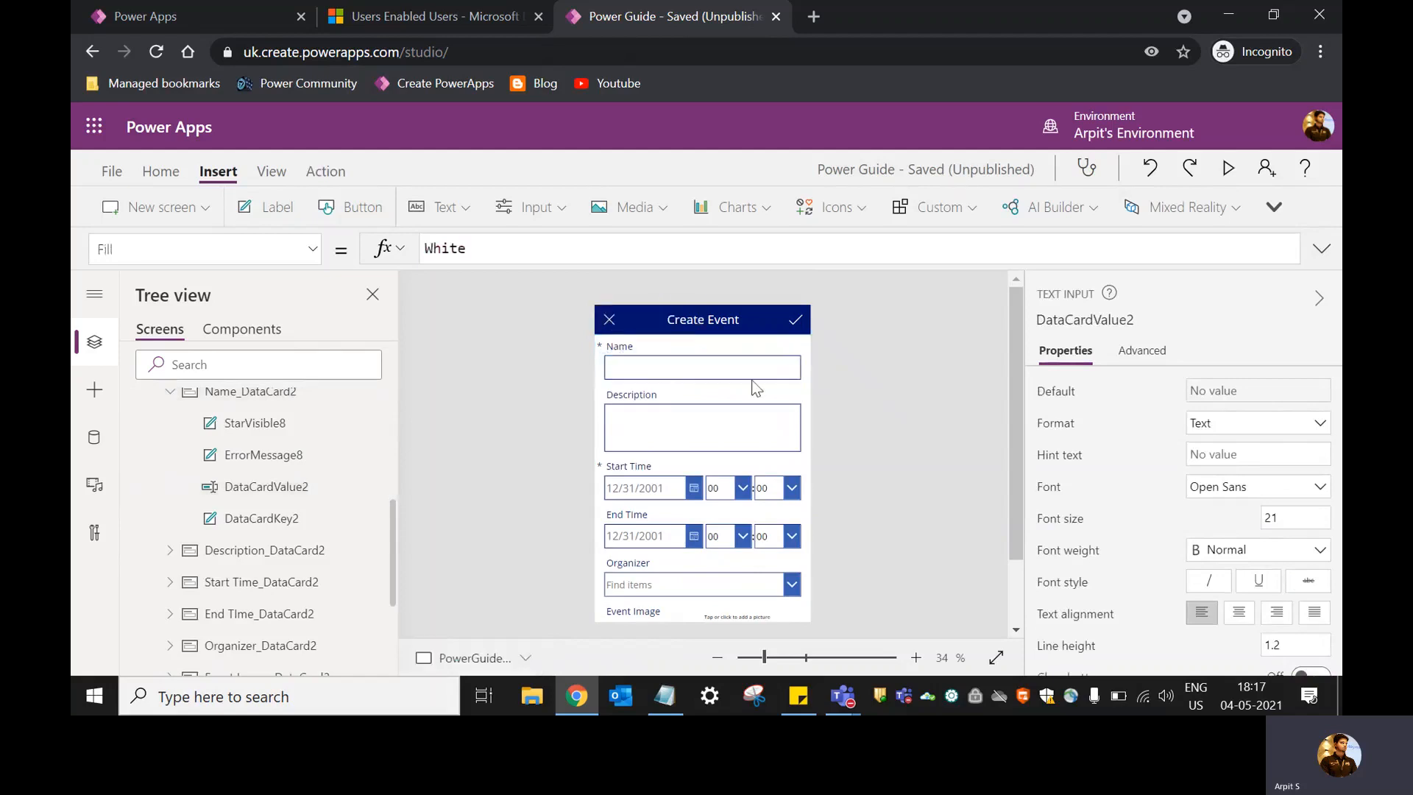
click(622, 352)
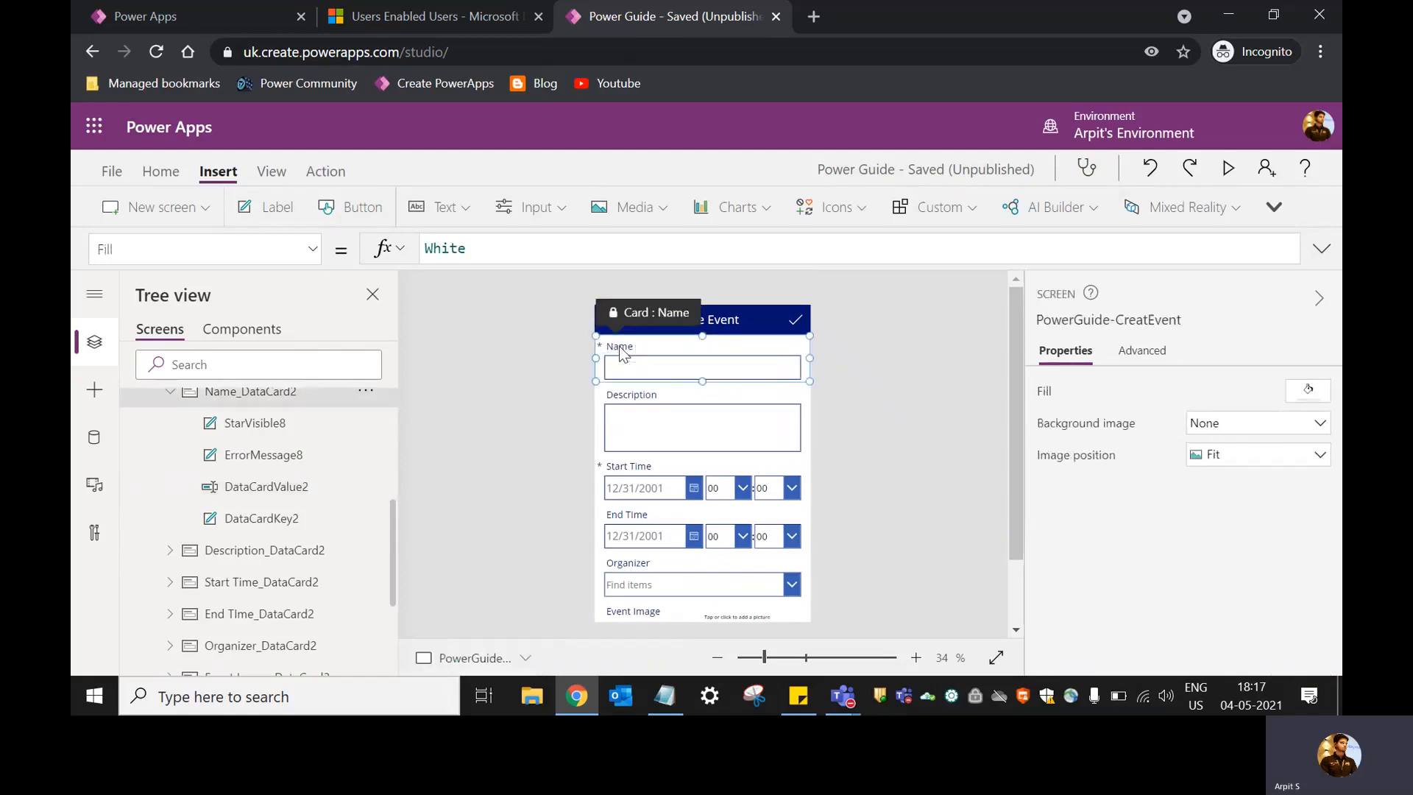
click(625, 345)
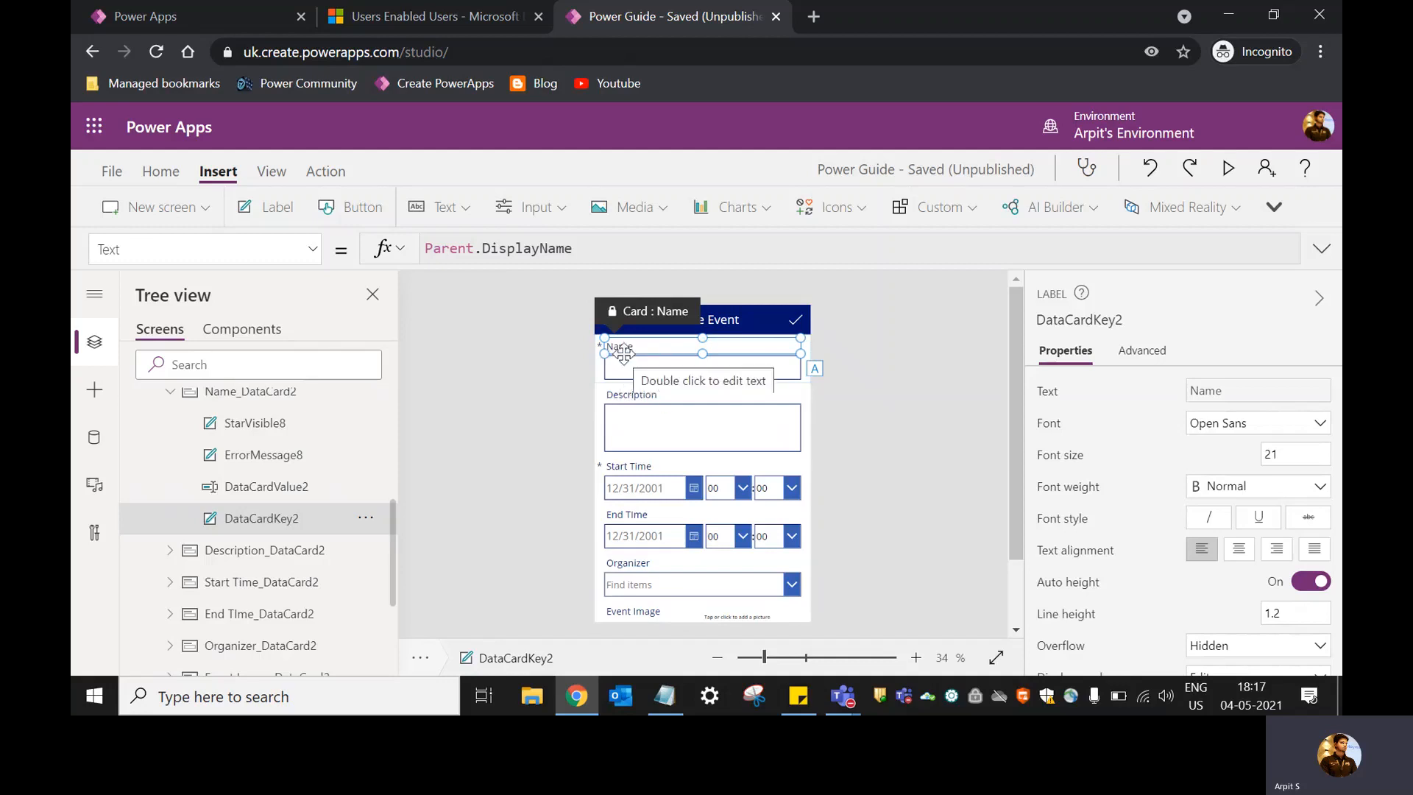
click(1256, 405)
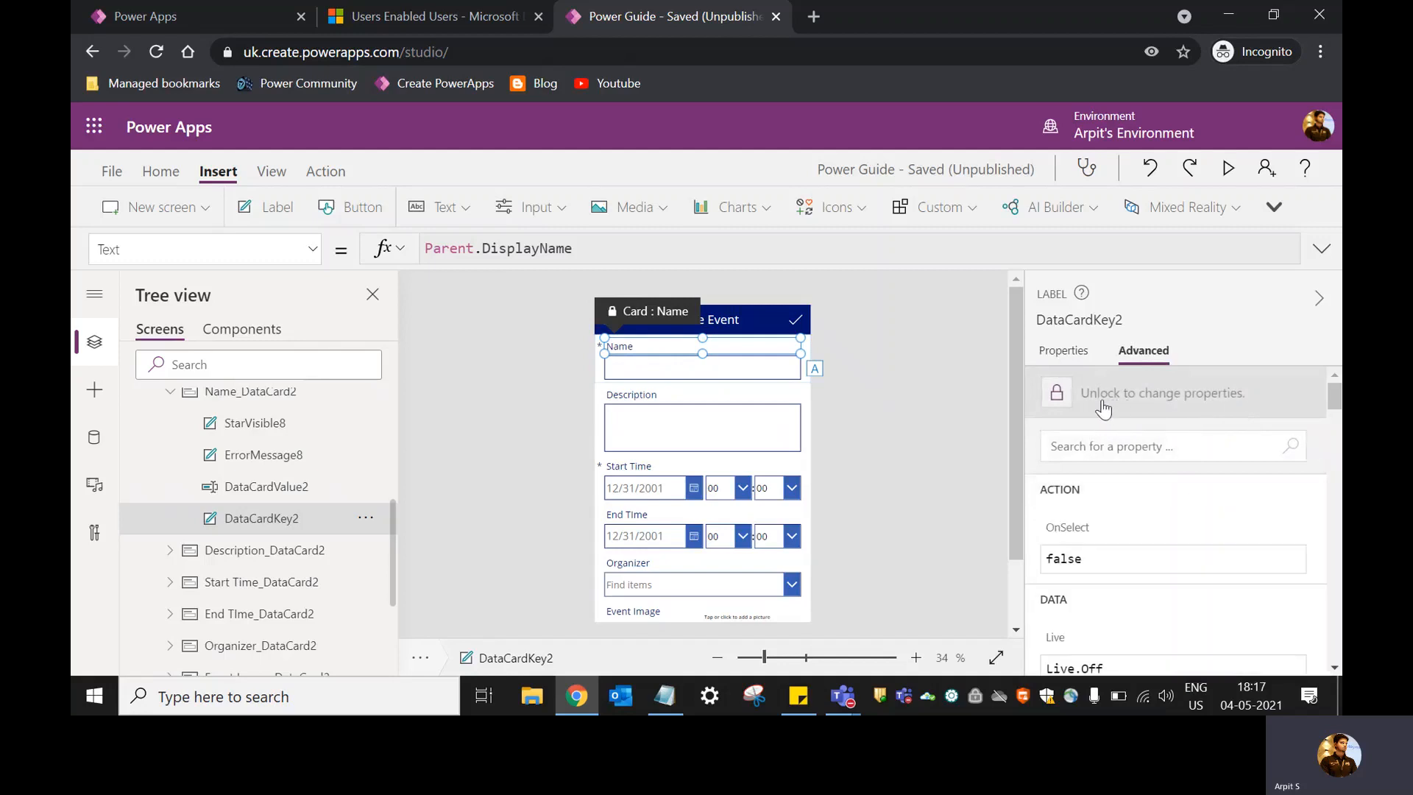
click(1184, 399)
Set the Name card caption's Text formula to "Event Title" and deselect the label.
drag(604, 253, 302, 262)
text(")
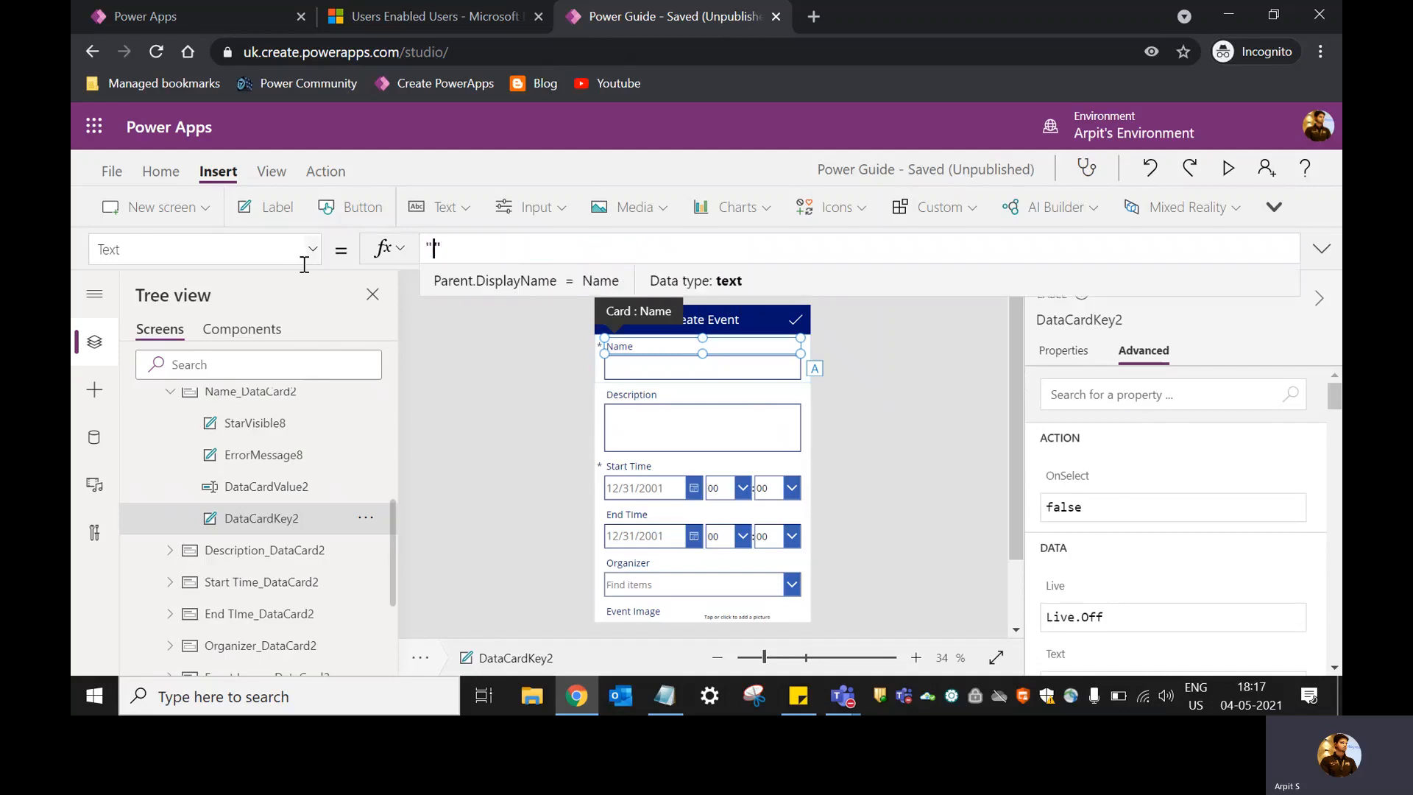
text(Event Ttie)
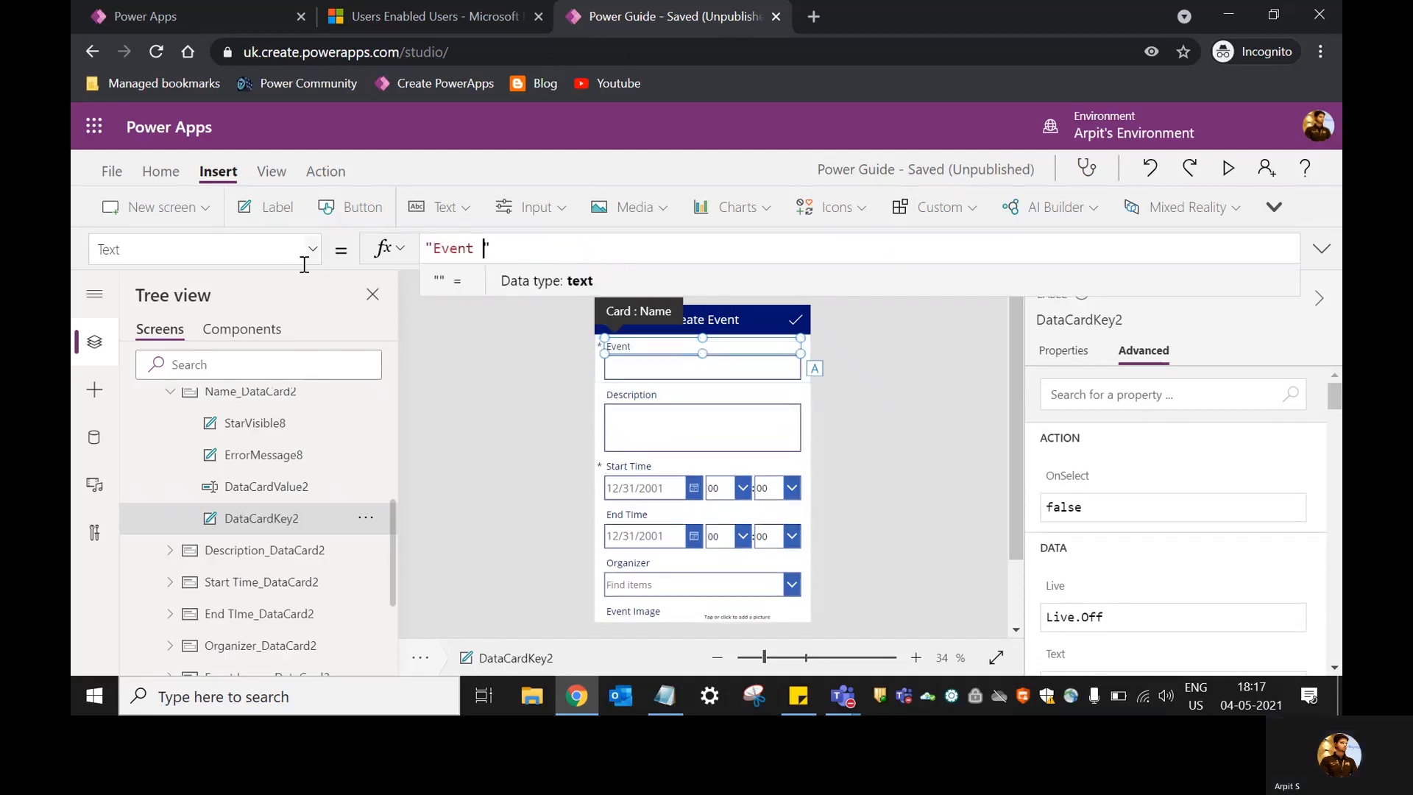
text(l)
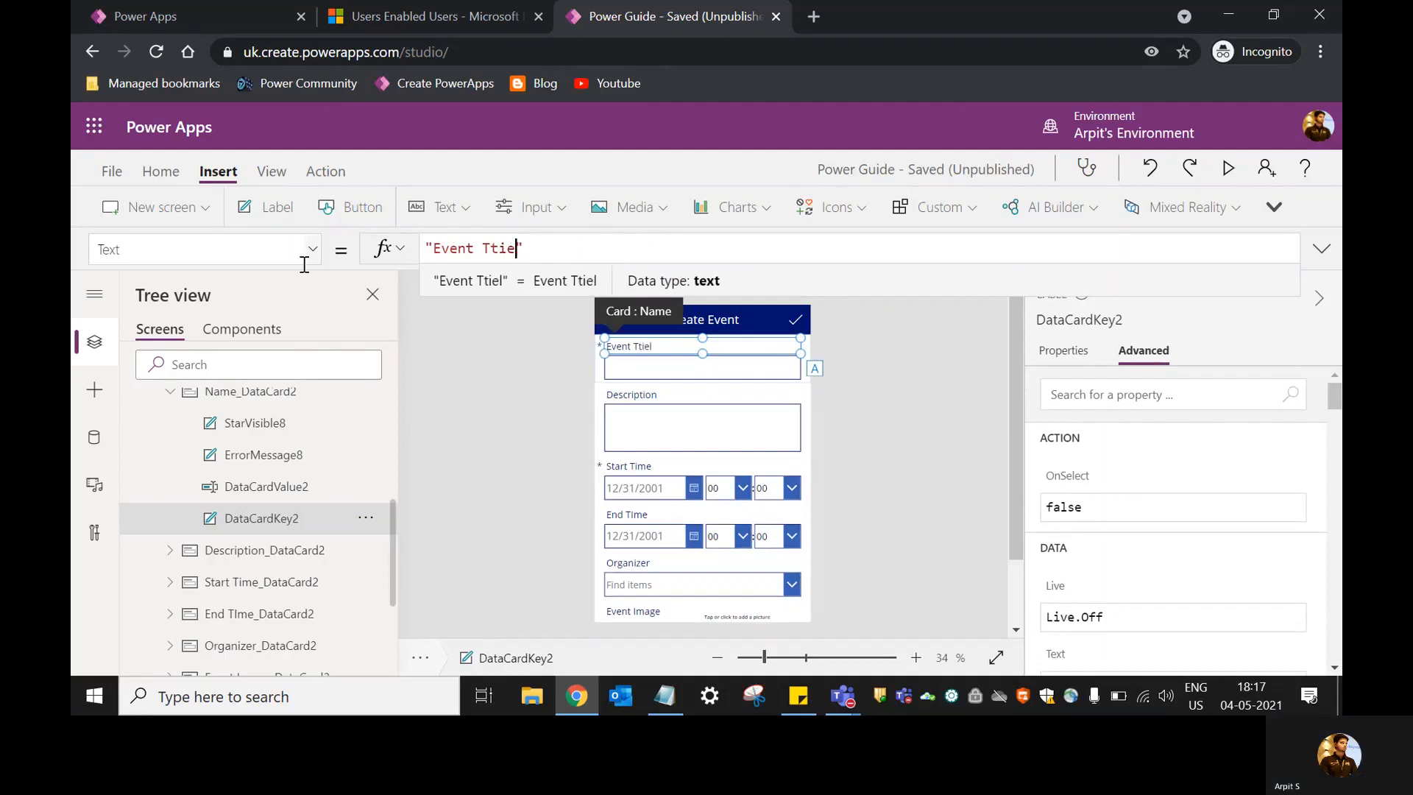
key(BackSpace)
key(BackSpace)
key(BackSpace)
key(BackSpace)
text(itle)
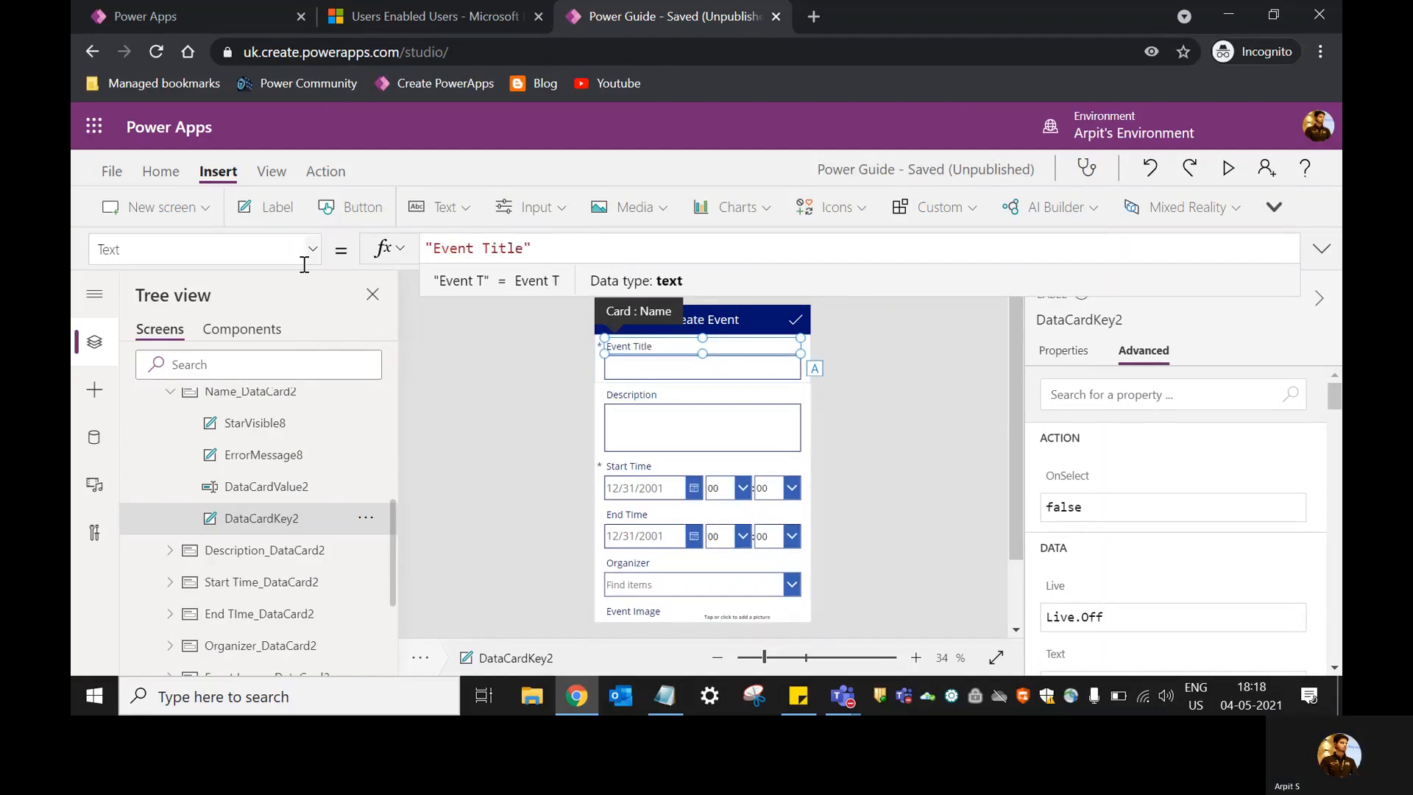
click(855, 375)
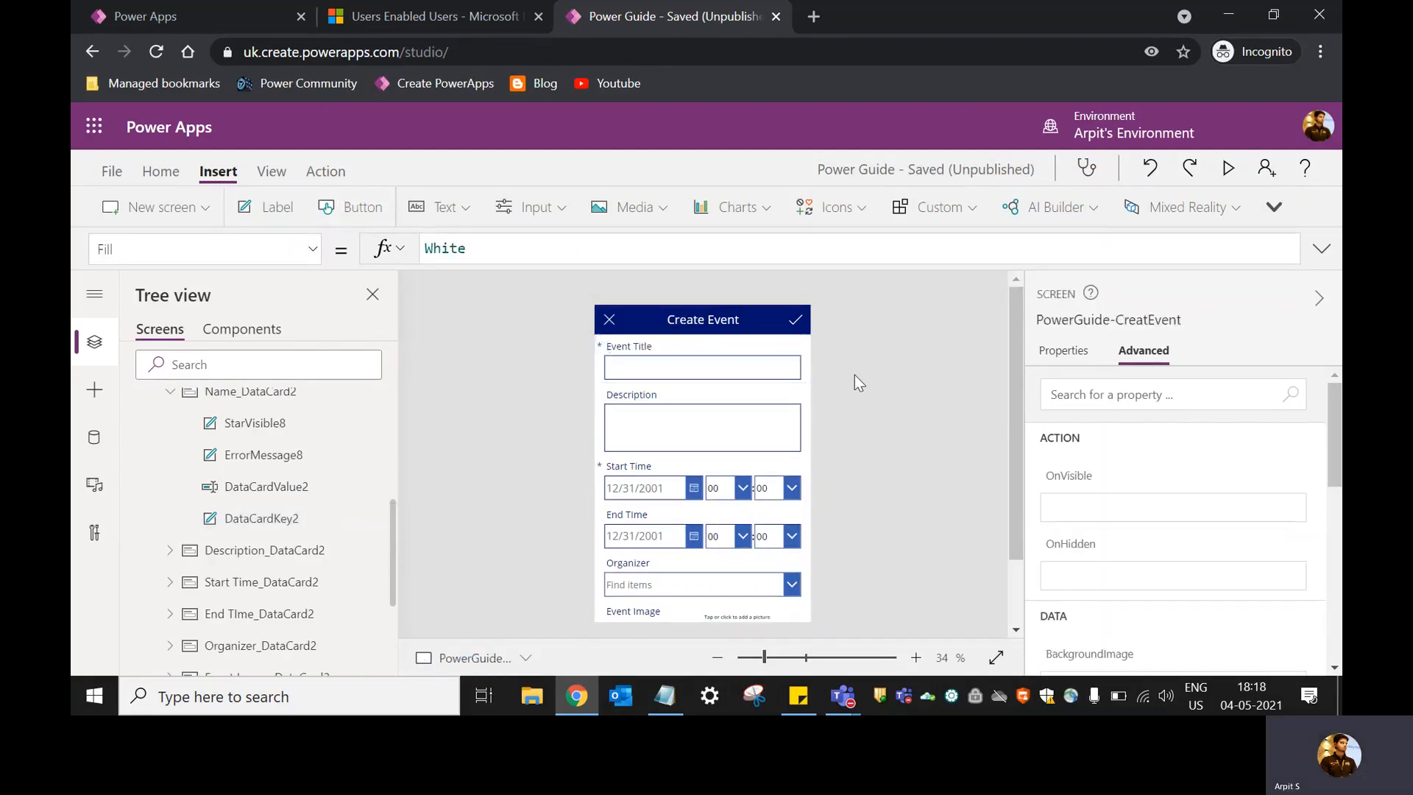
Examine the caption and cards of the Create Event form, from Event Title through Event Status.
click(647, 359)
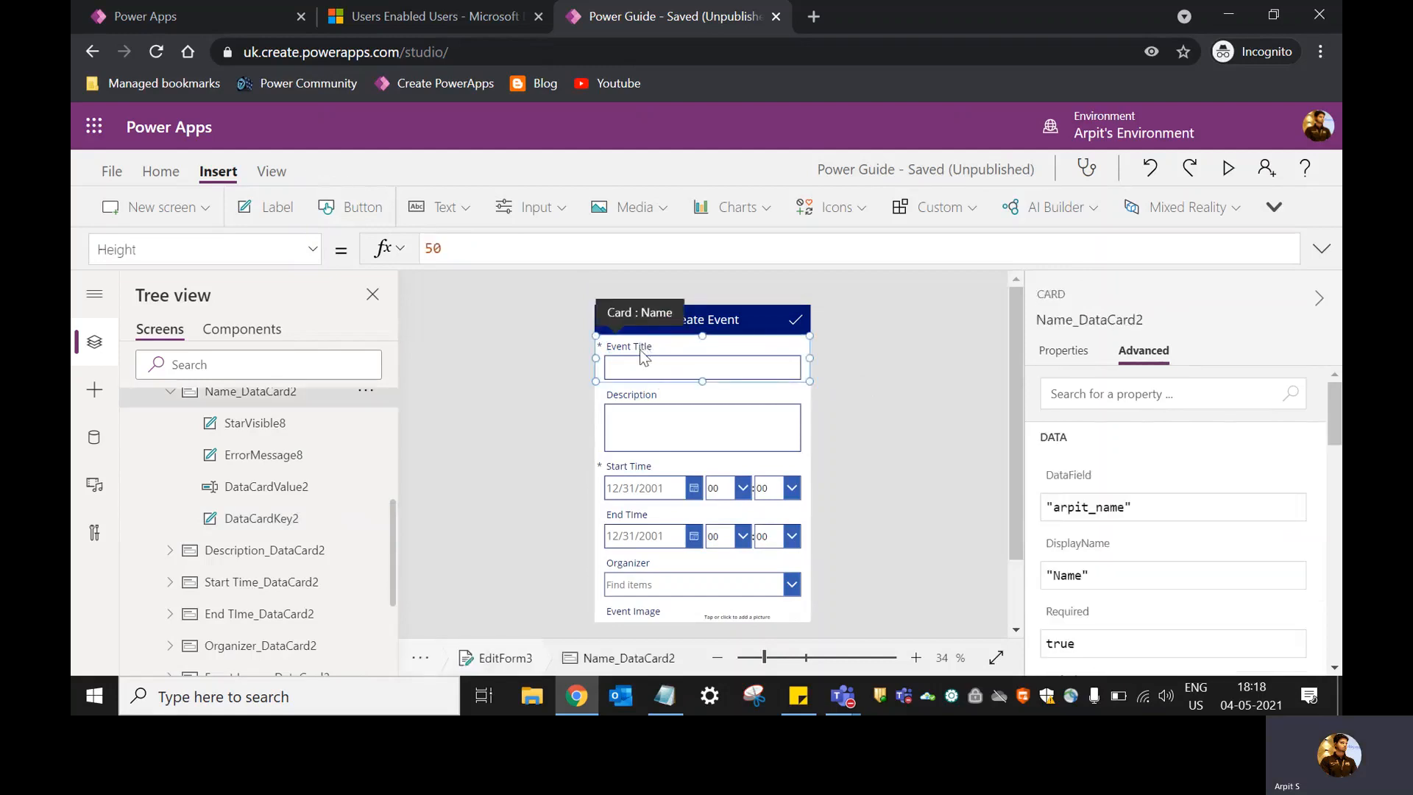
click(639, 349)
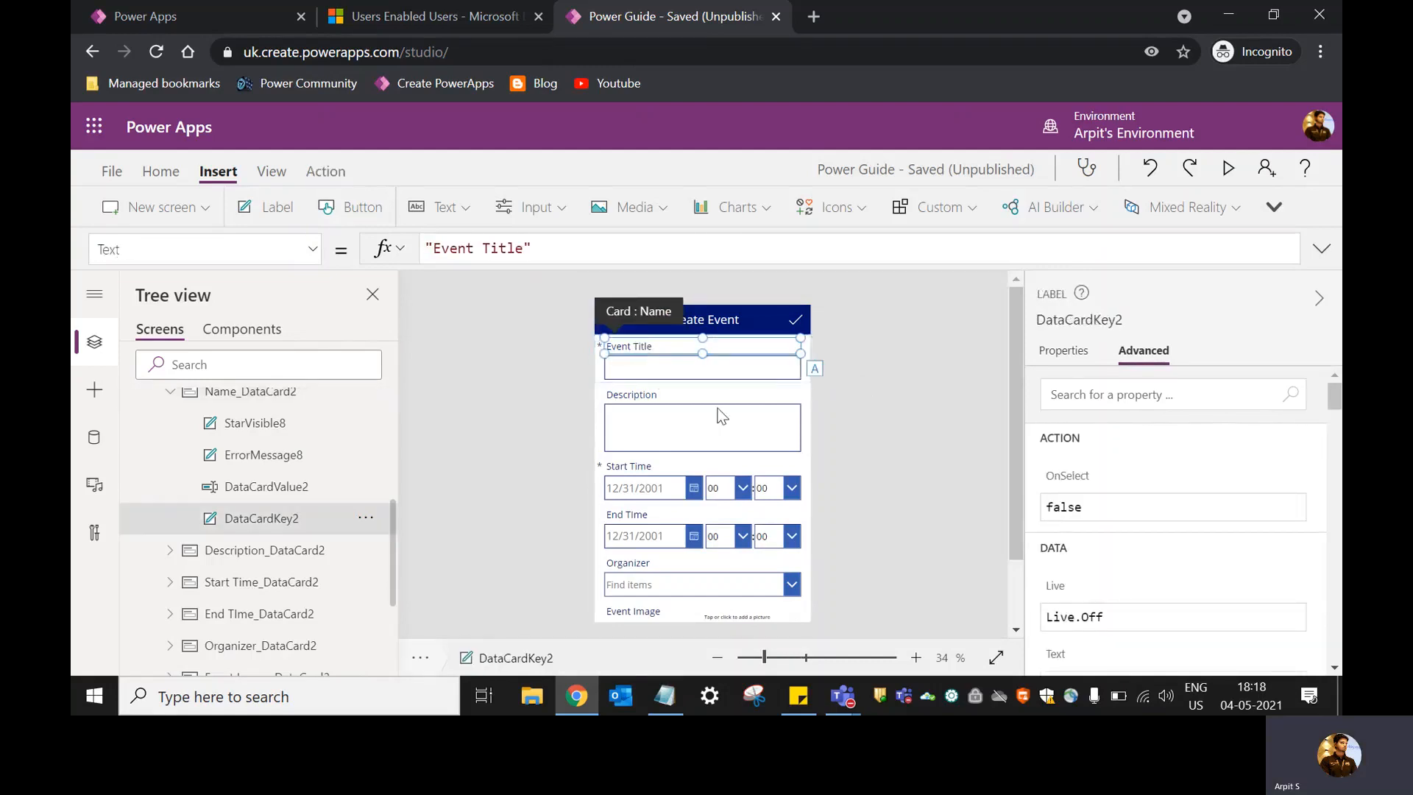
click(651, 404)
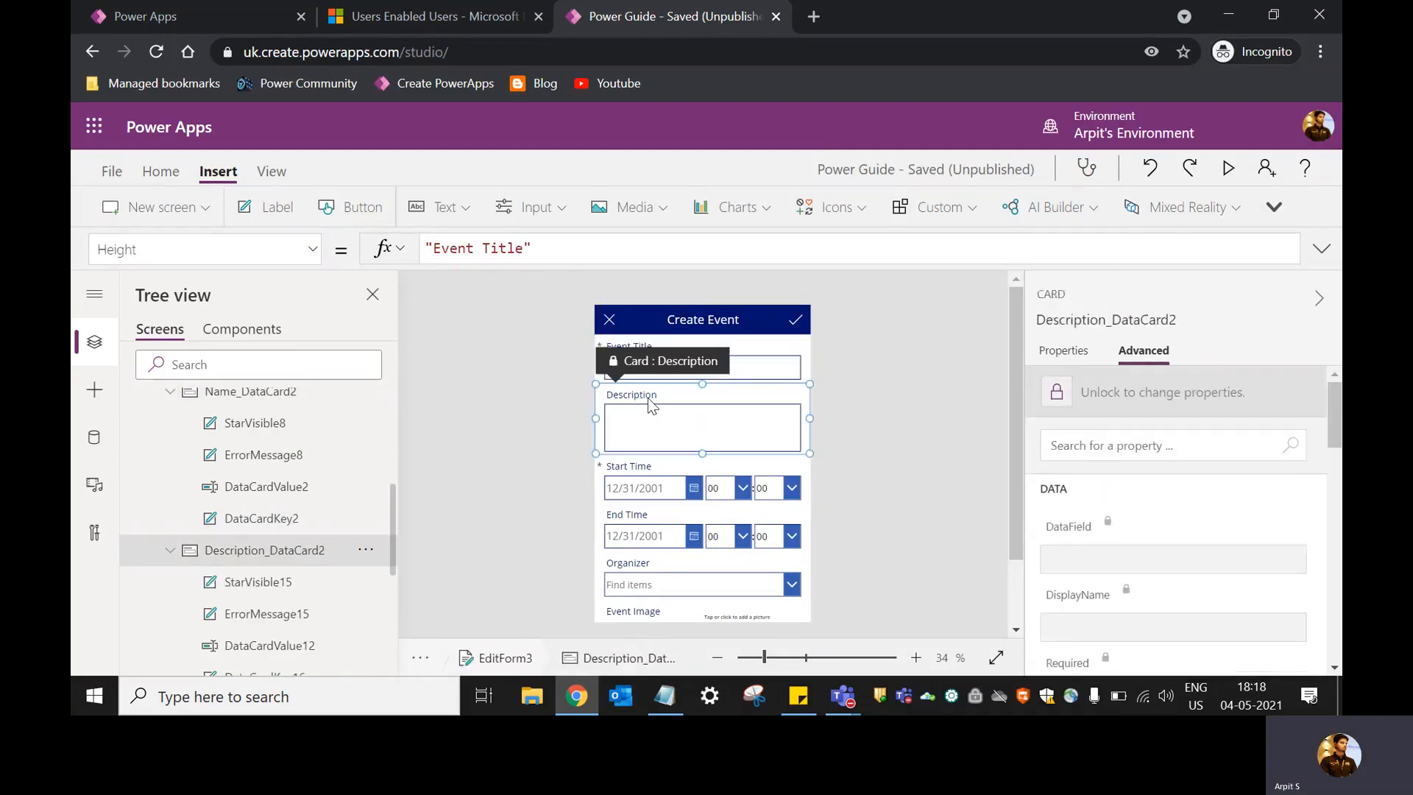
click(642, 397)
click(664, 466)
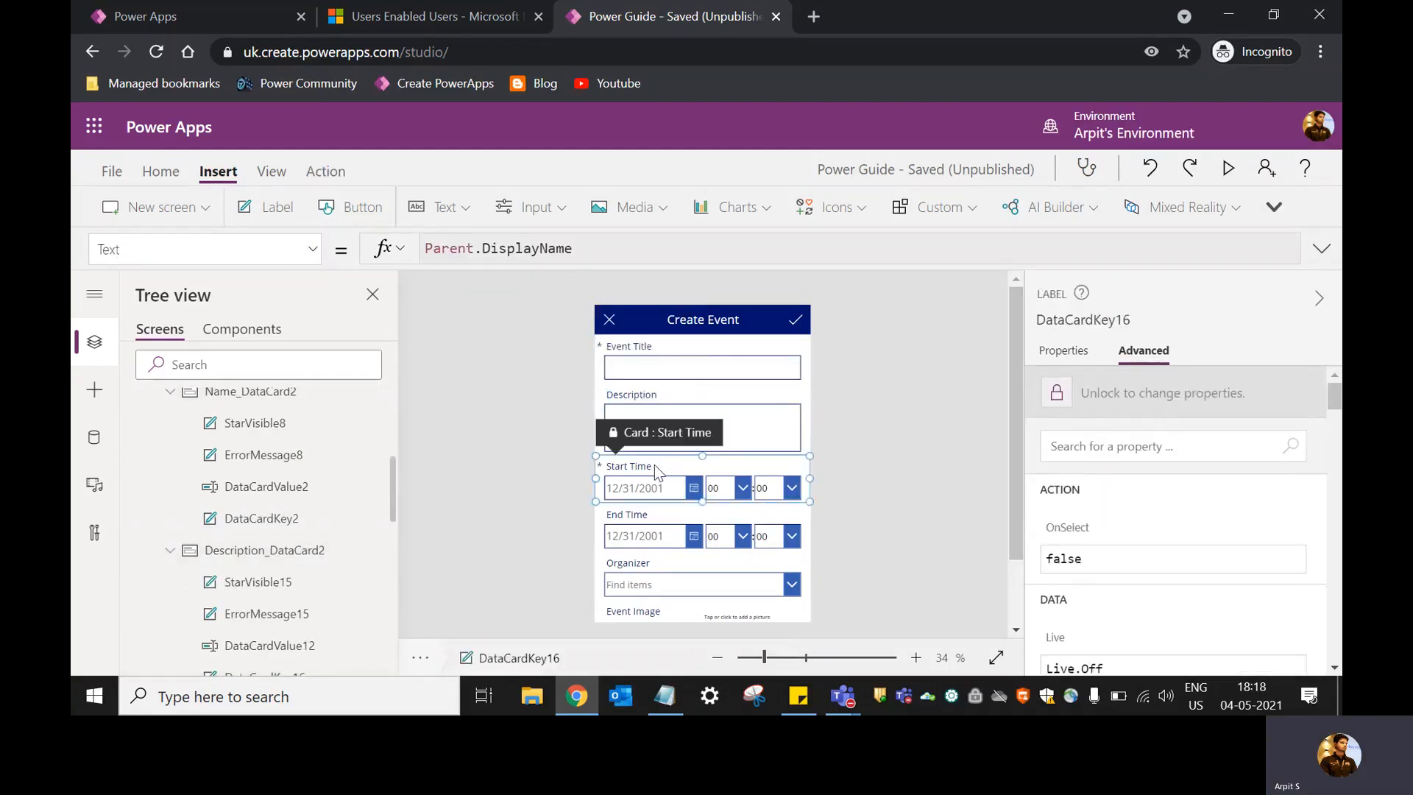
click(650, 521)
click(636, 563)
scroll(737, 468, down, 2)
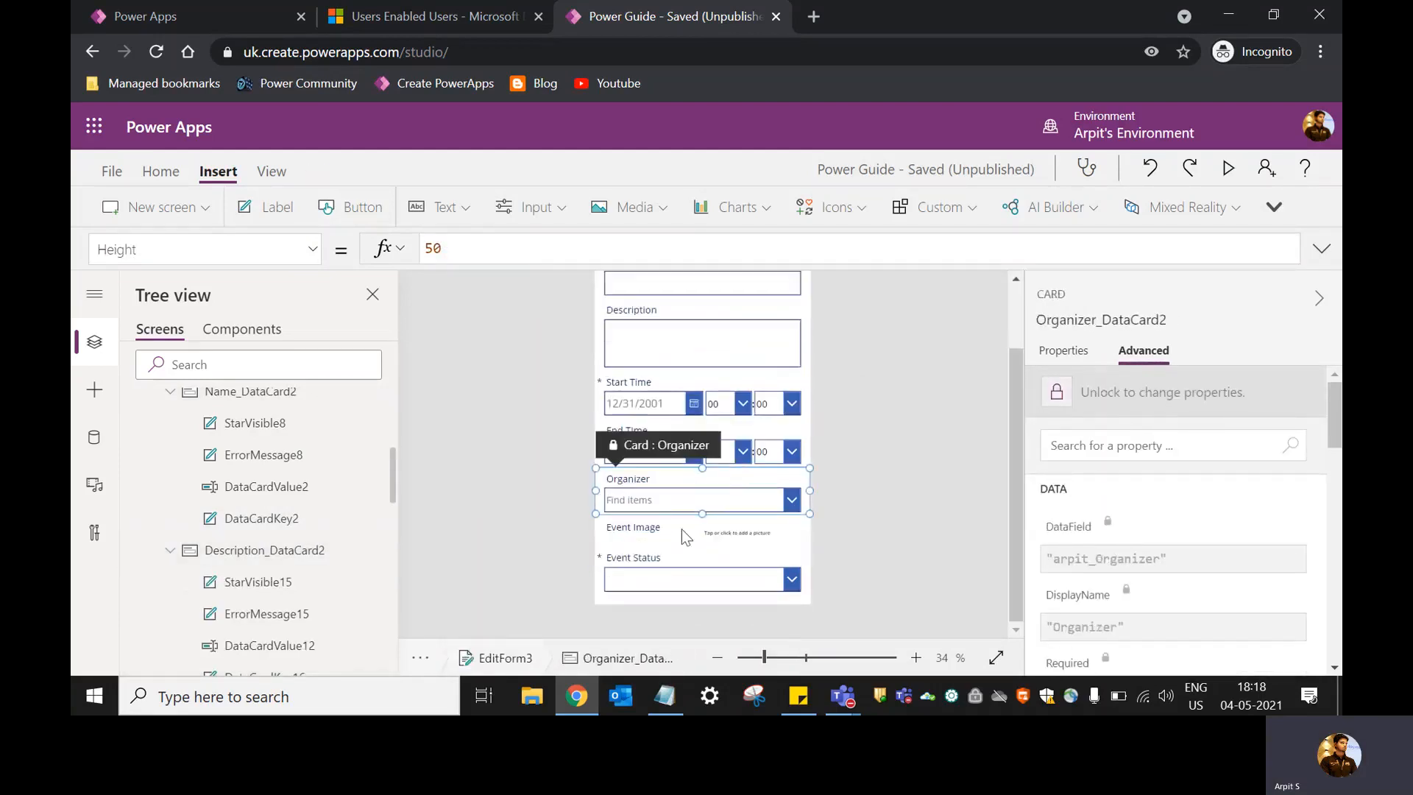
click(663, 541)
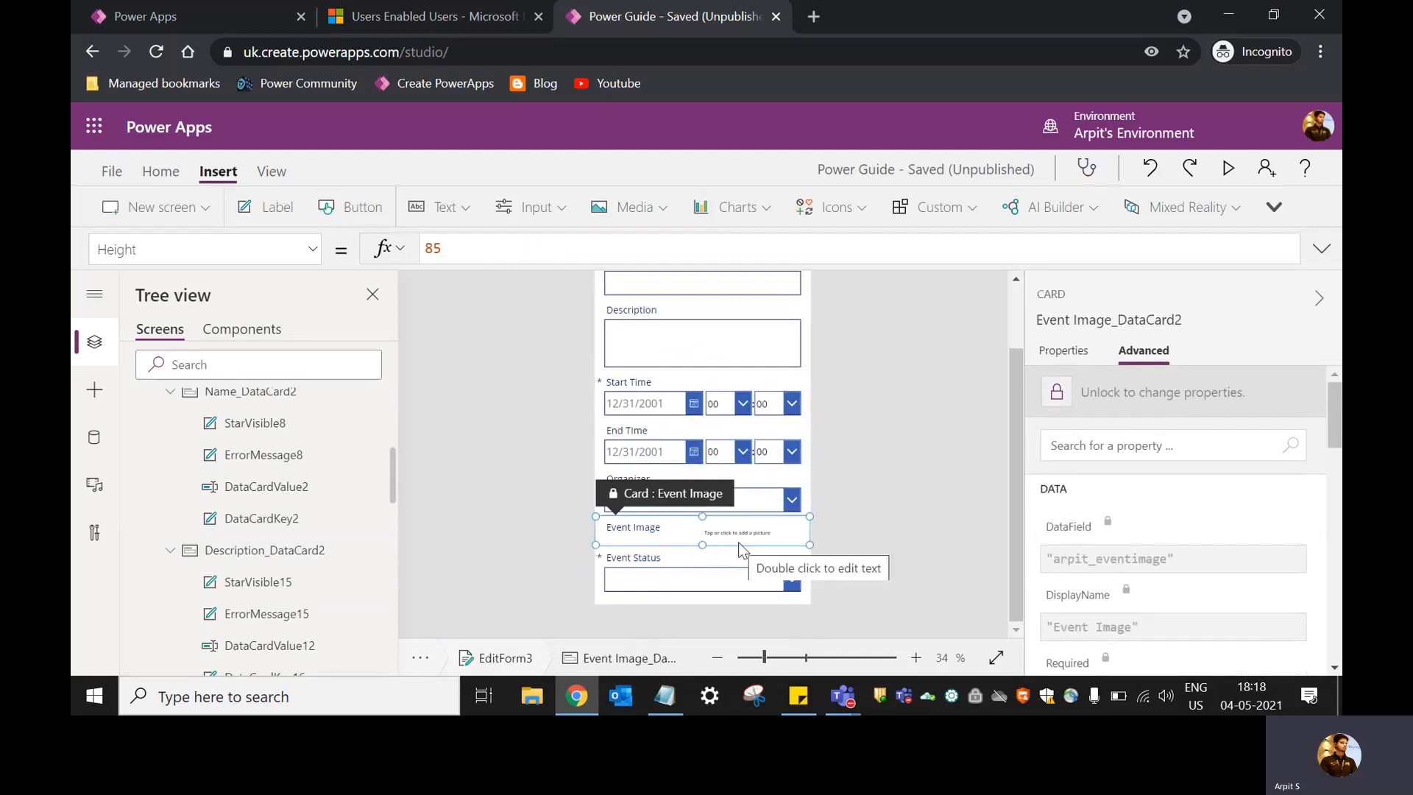
click(720, 580)
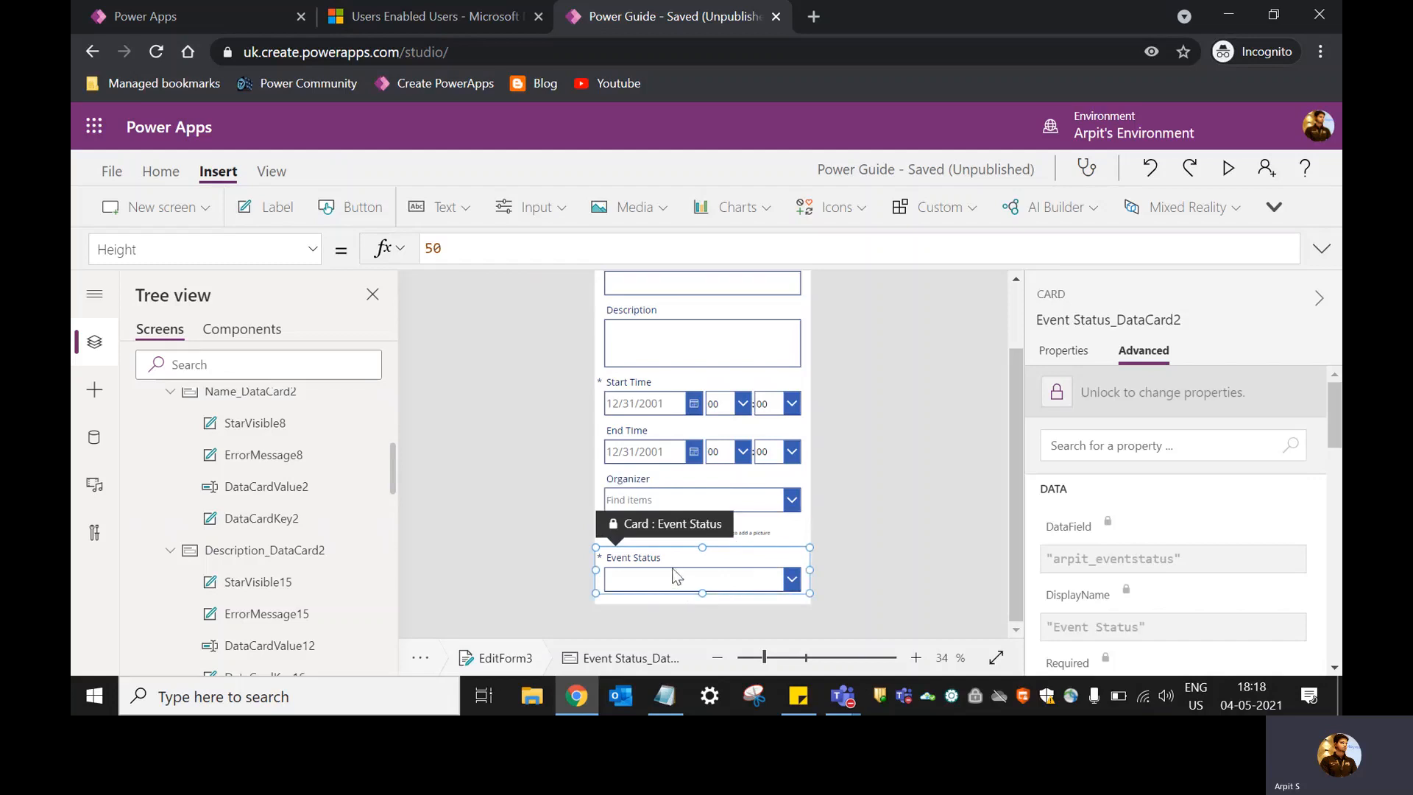
scroll(699, 468, up, 2)
scroll(700, 468, down, 2)
Preview the app, examine the choices offered for Event Status on the Create Event form, and close the preview.
key(F5)
click(744, 636)
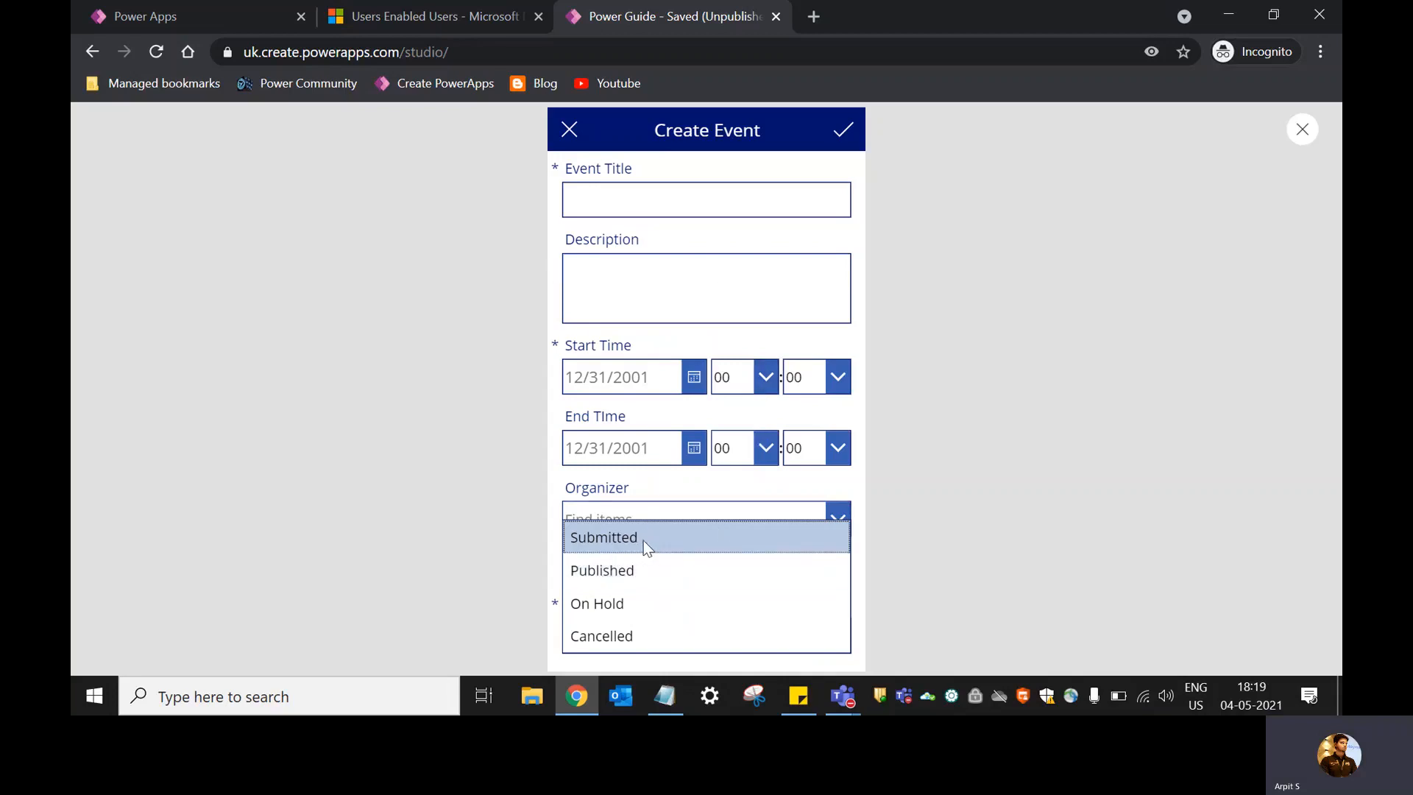
click(868, 540)
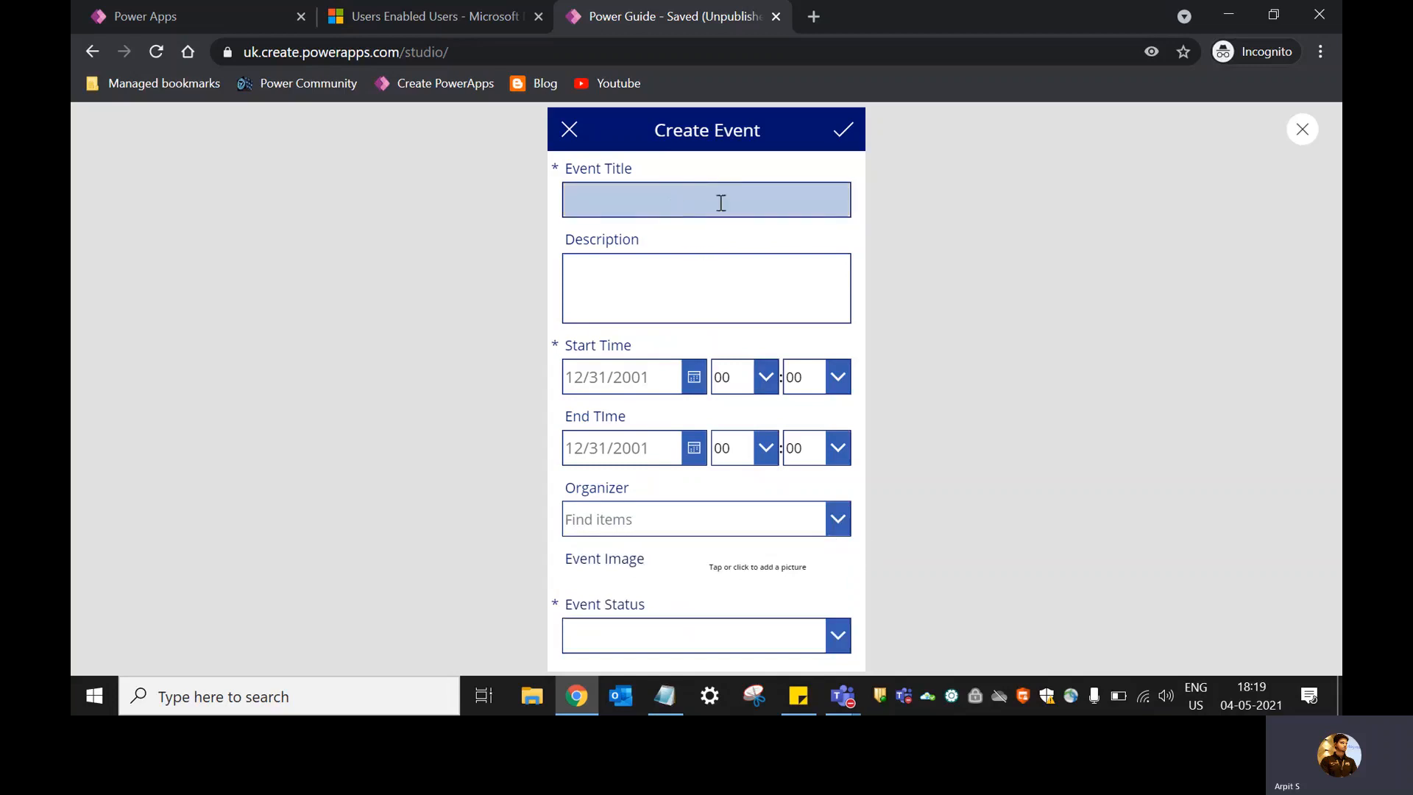
click(767, 637)
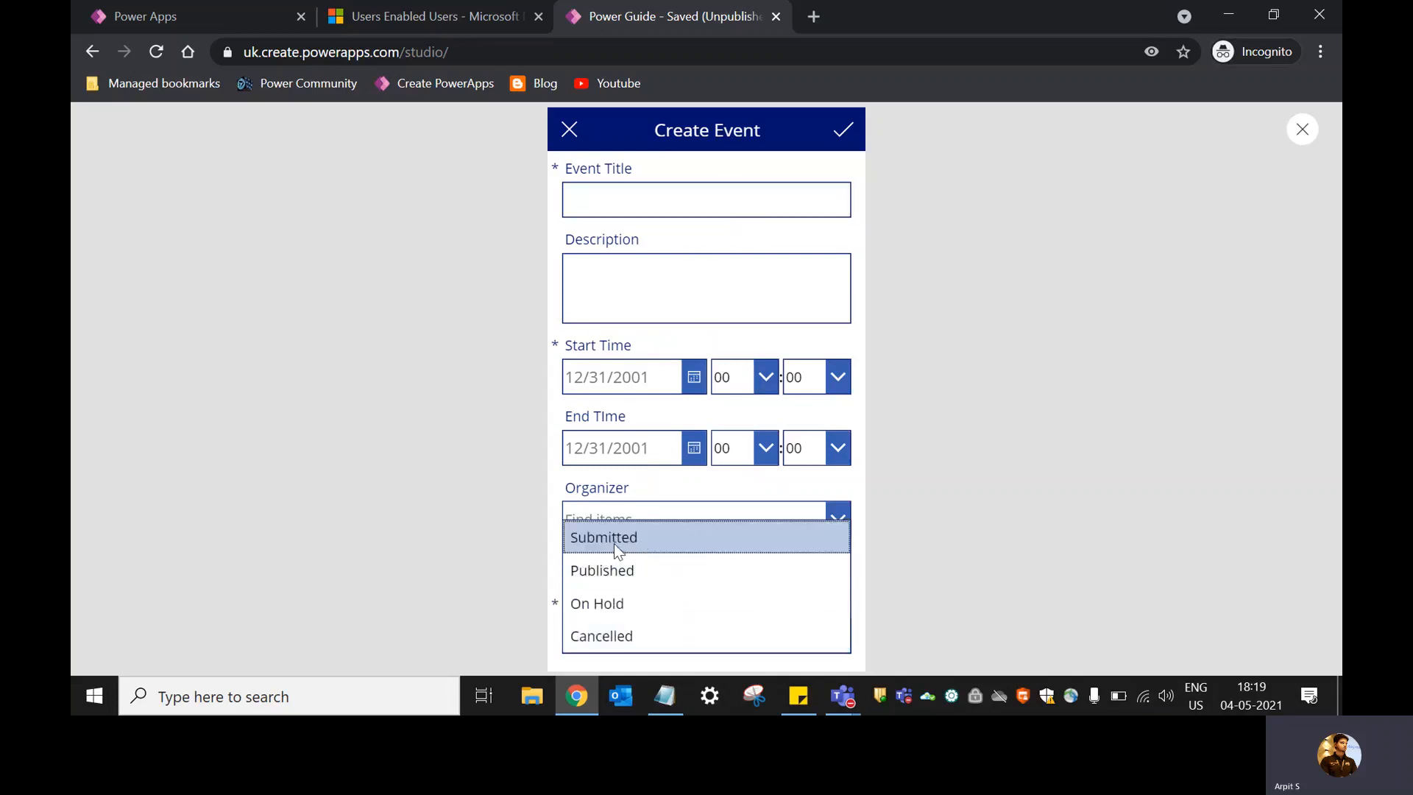
click(944, 550)
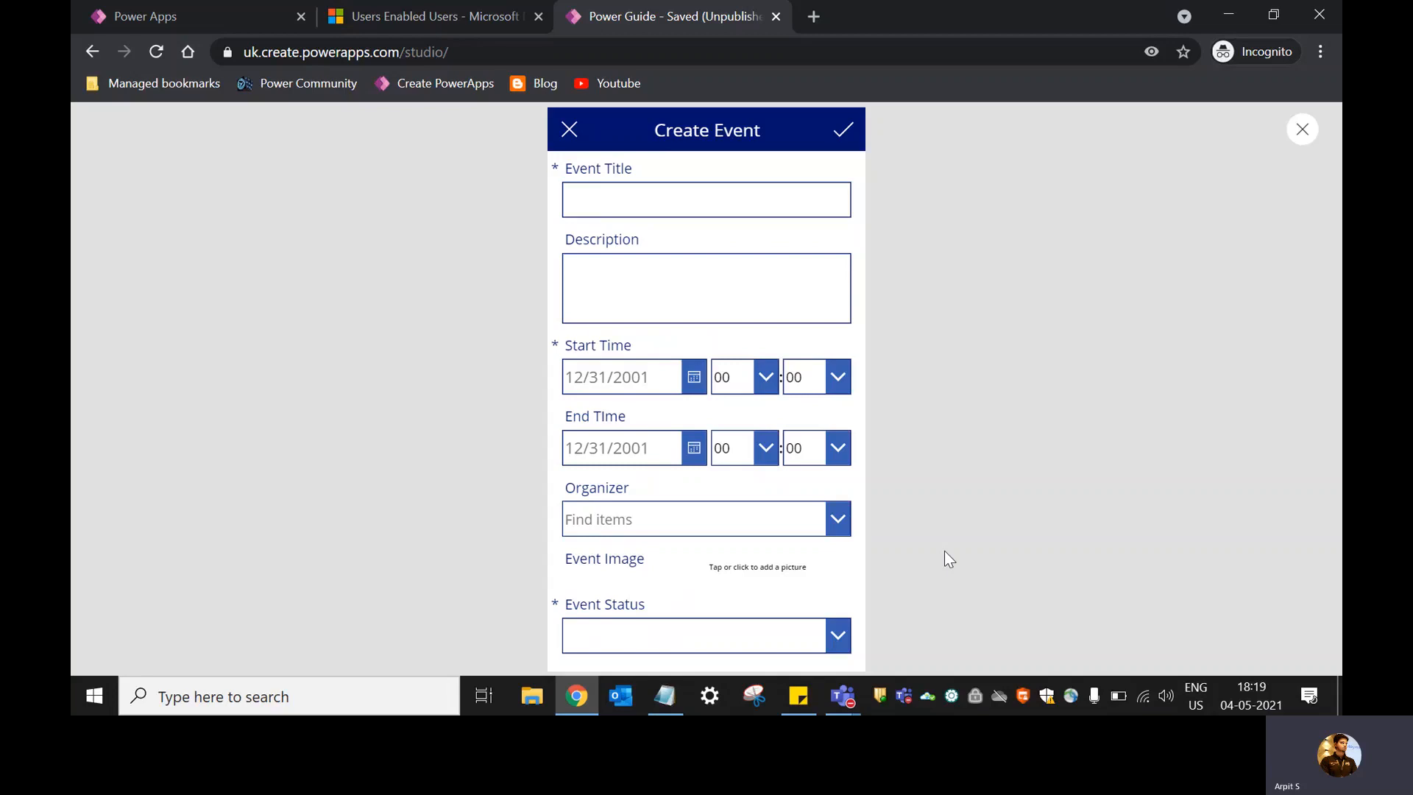
click(707, 635)
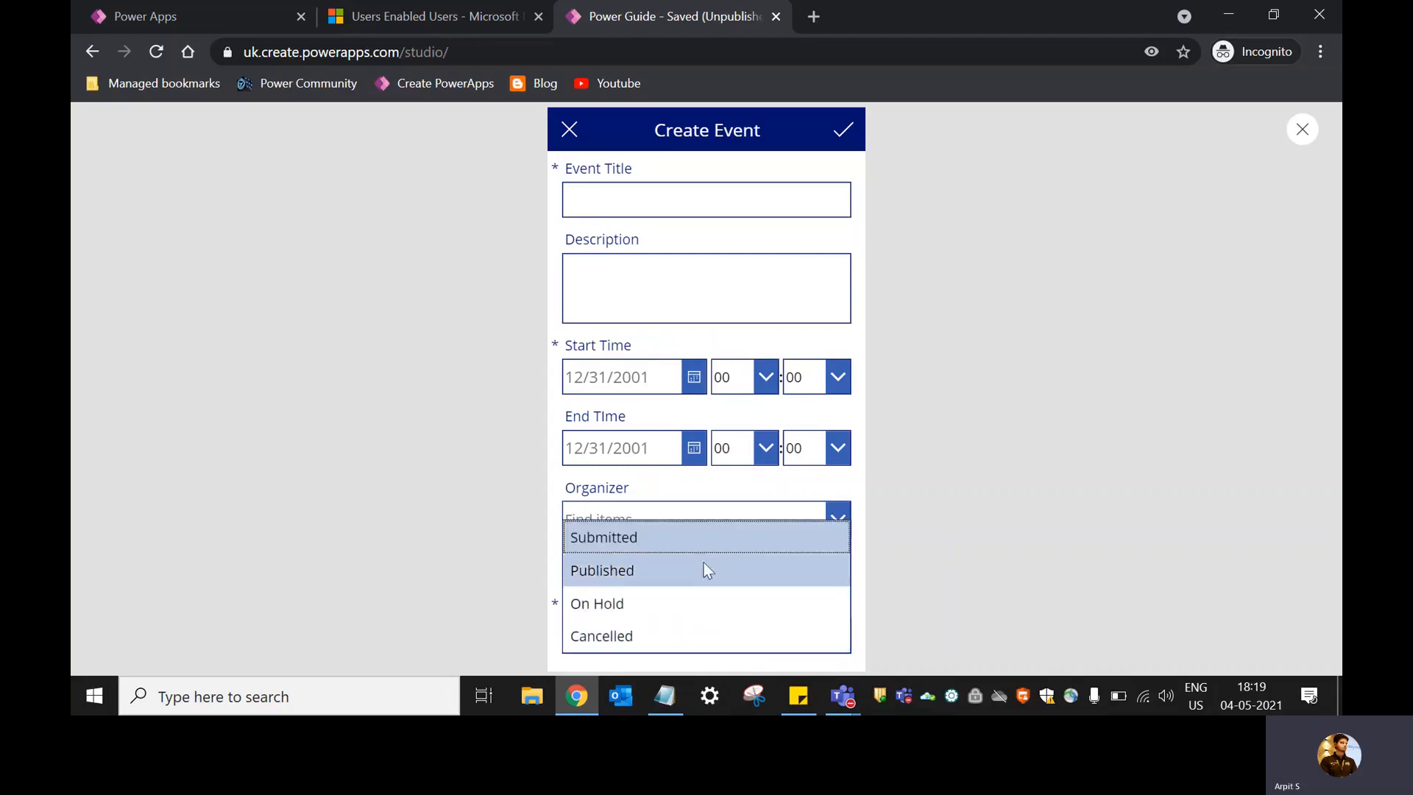
click(969, 595)
click(800, 627)
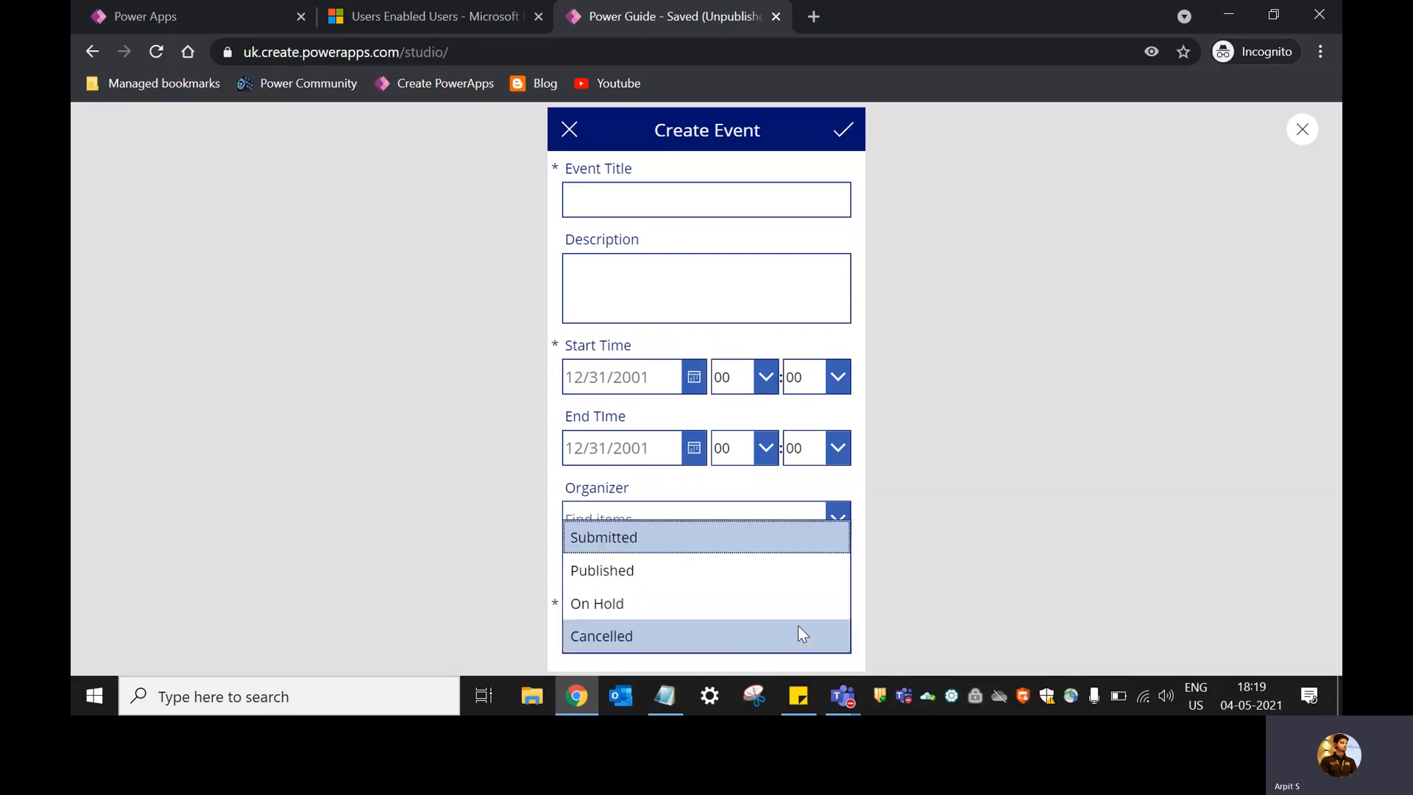
click(952, 565)
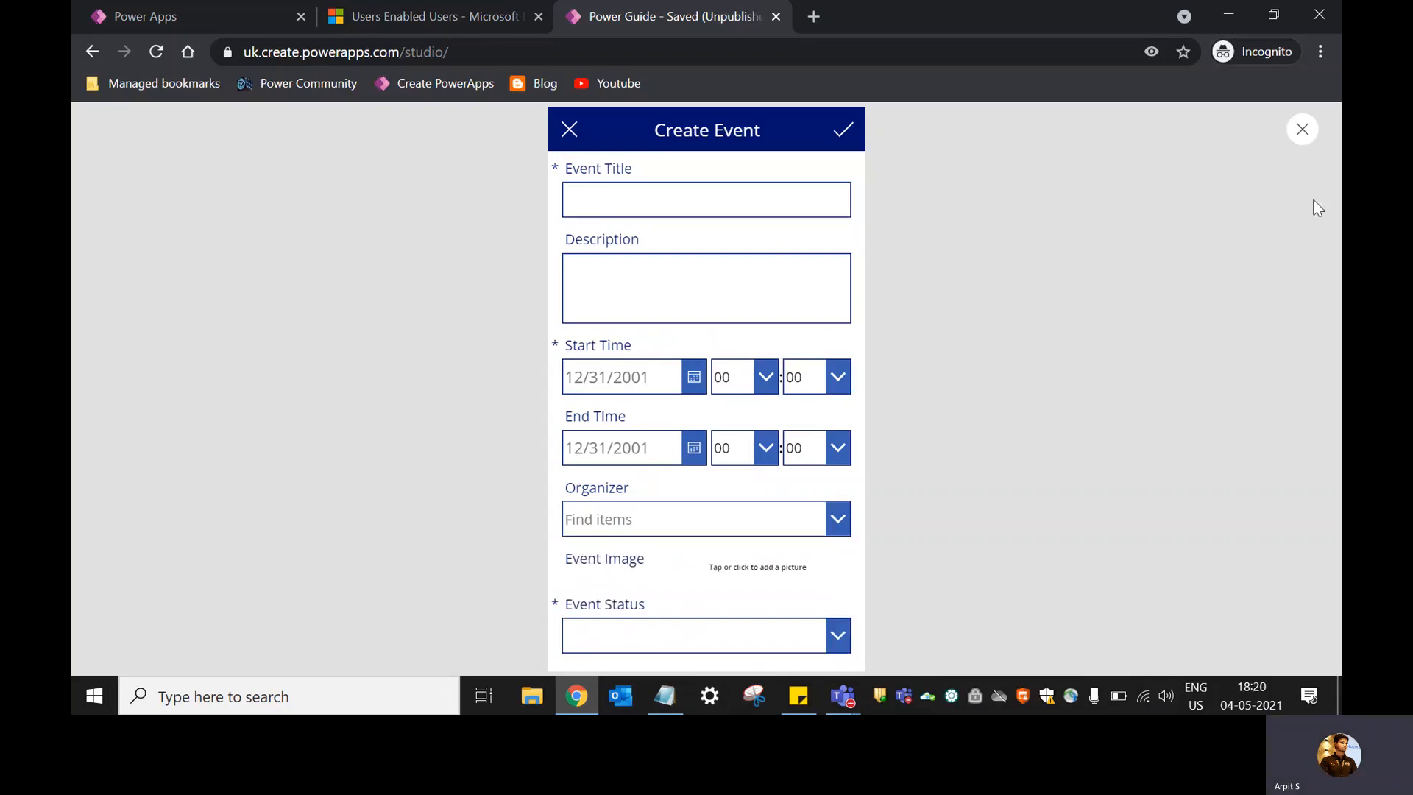
click(1302, 130)
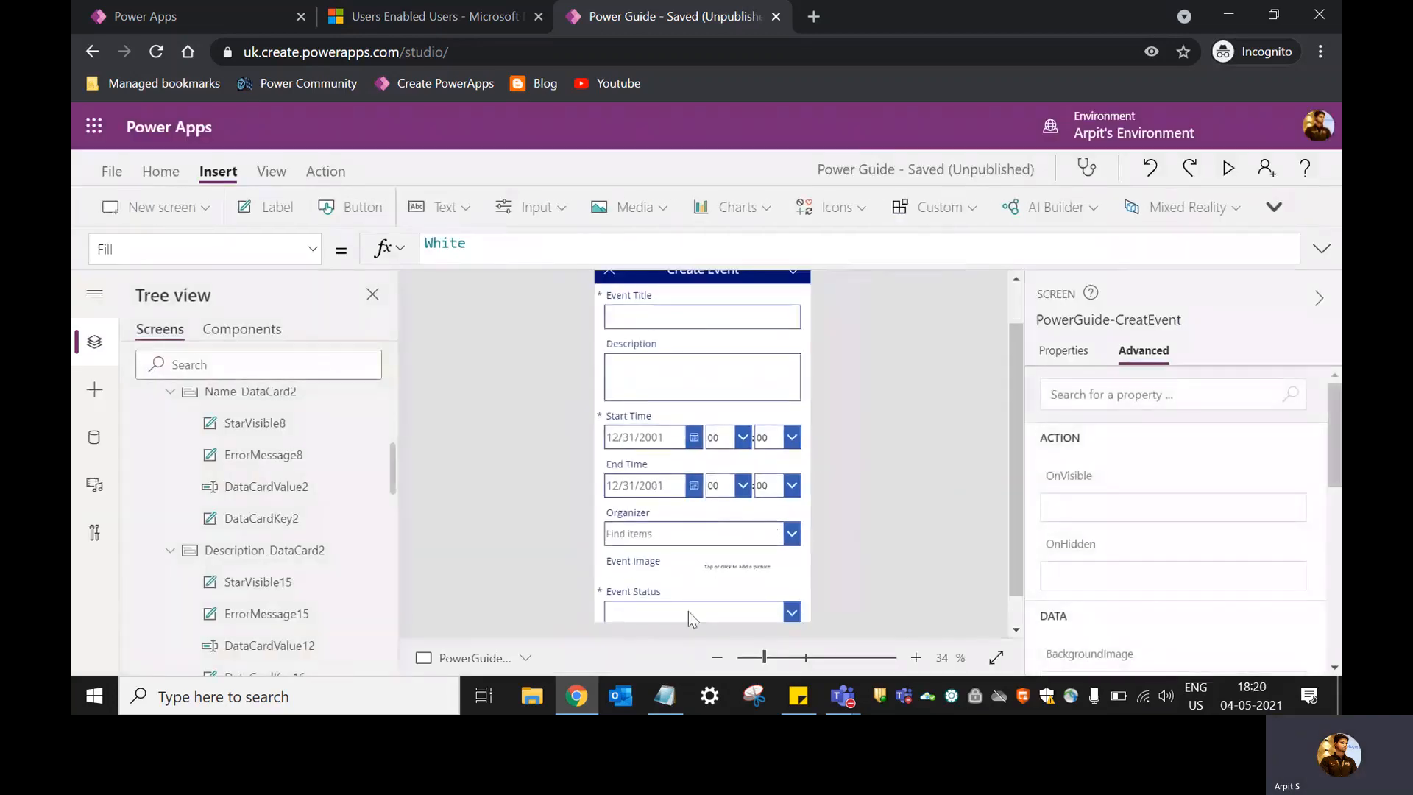
Examine the Items formula of the combo box in the Event Status card.
click(687, 611)
scroll(809, 537, down, 1)
click(708, 581)
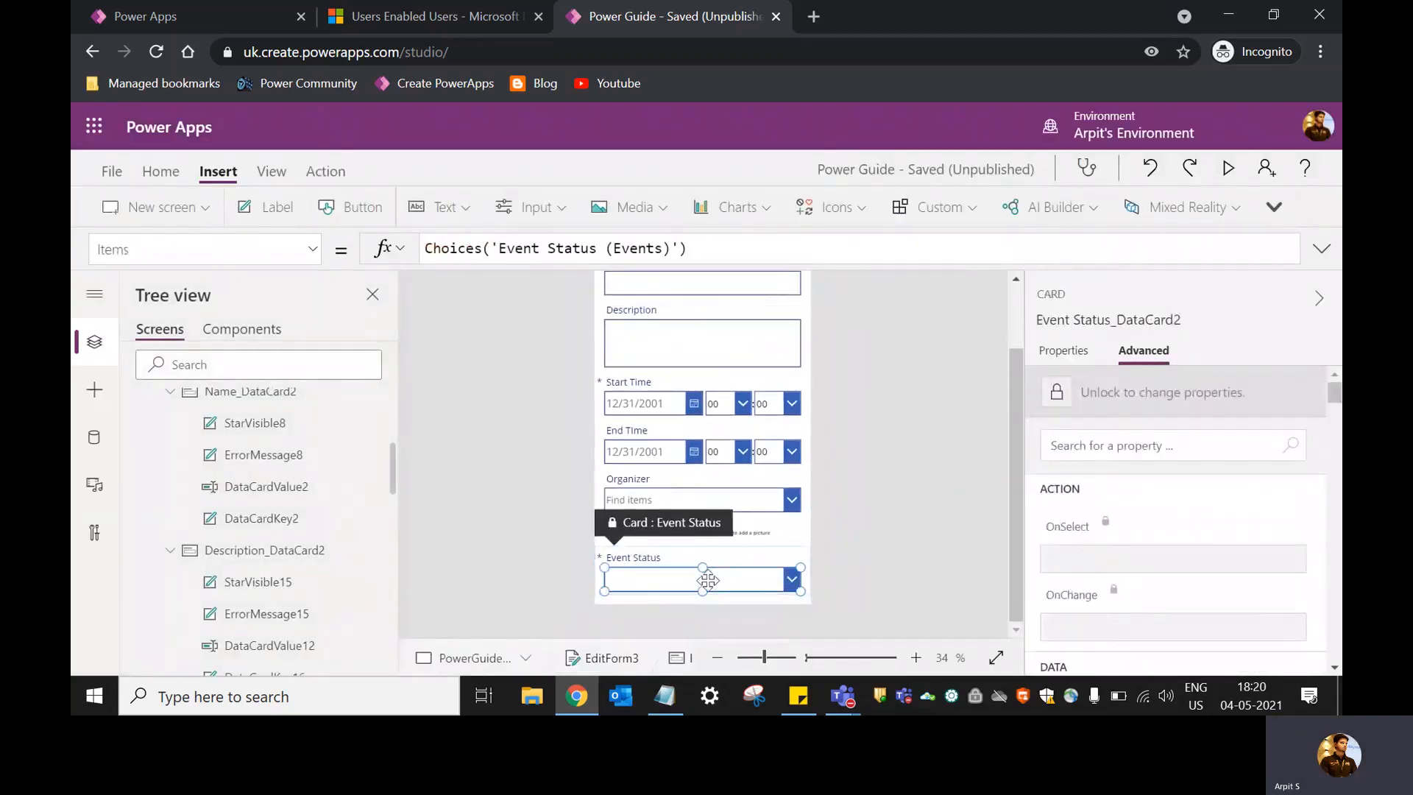
click(171, 251)
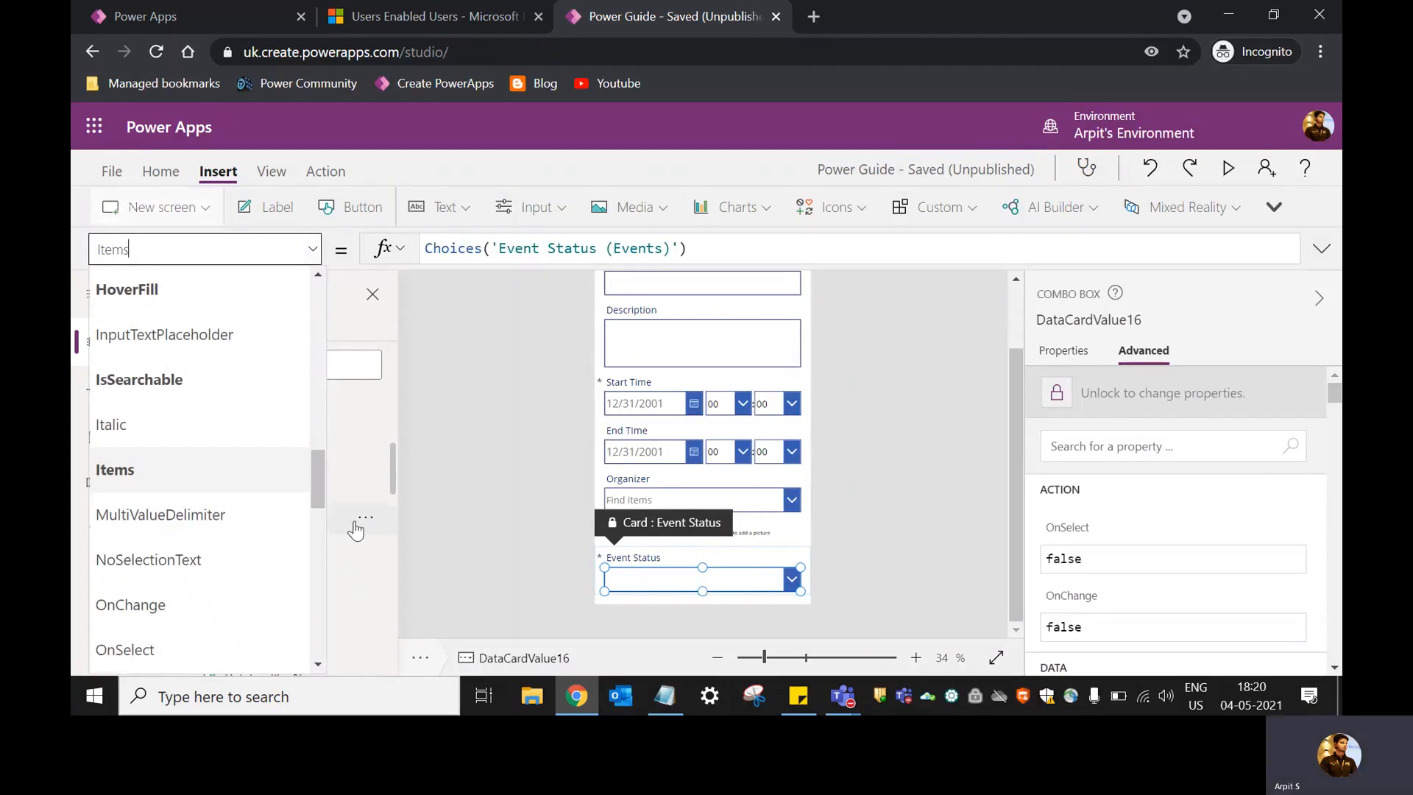
click(504, 248)
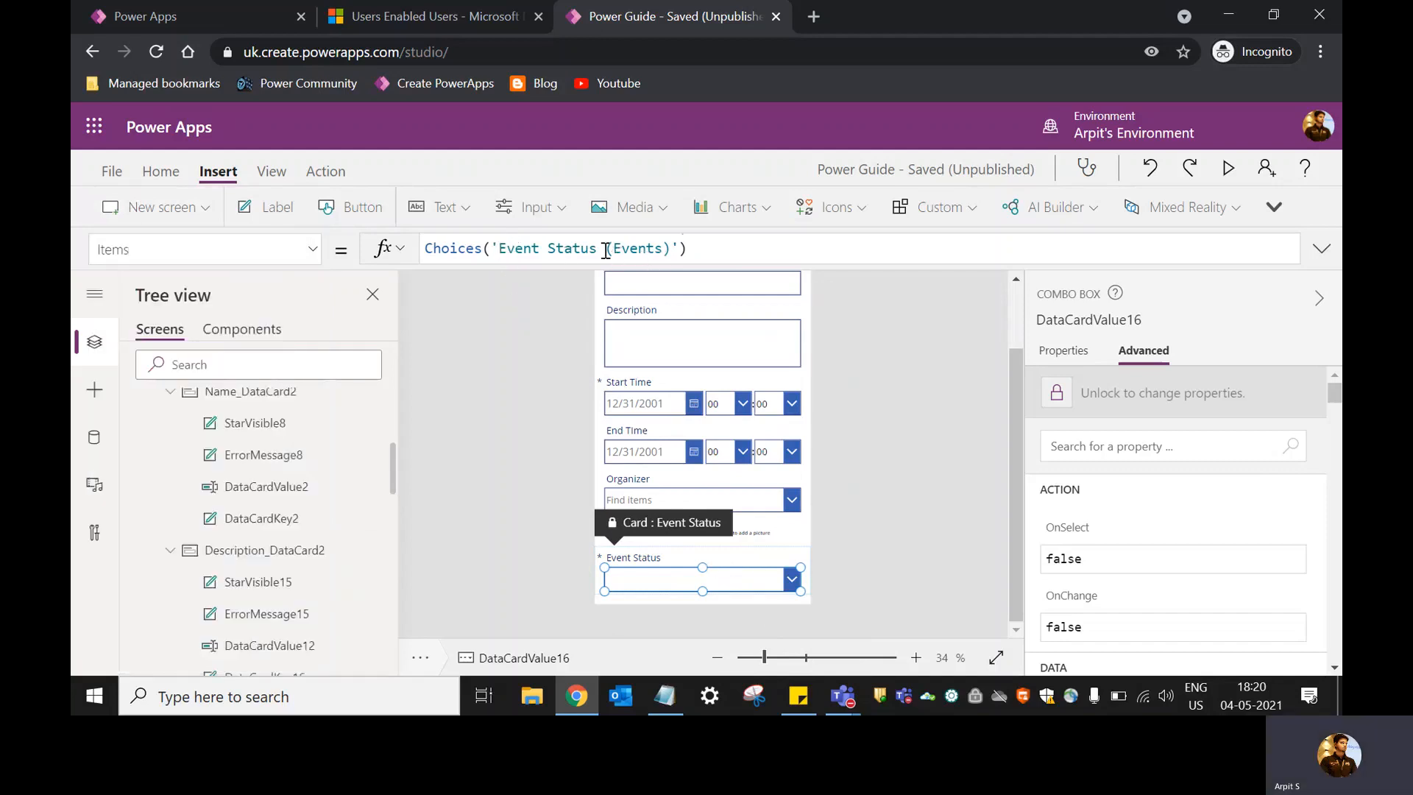
drag(502, 248, 606, 249)
key(ctrl+z)
Reselect the Event Status combo box and unlock its card for changing properties.
click(727, 613)
click(715, 576)
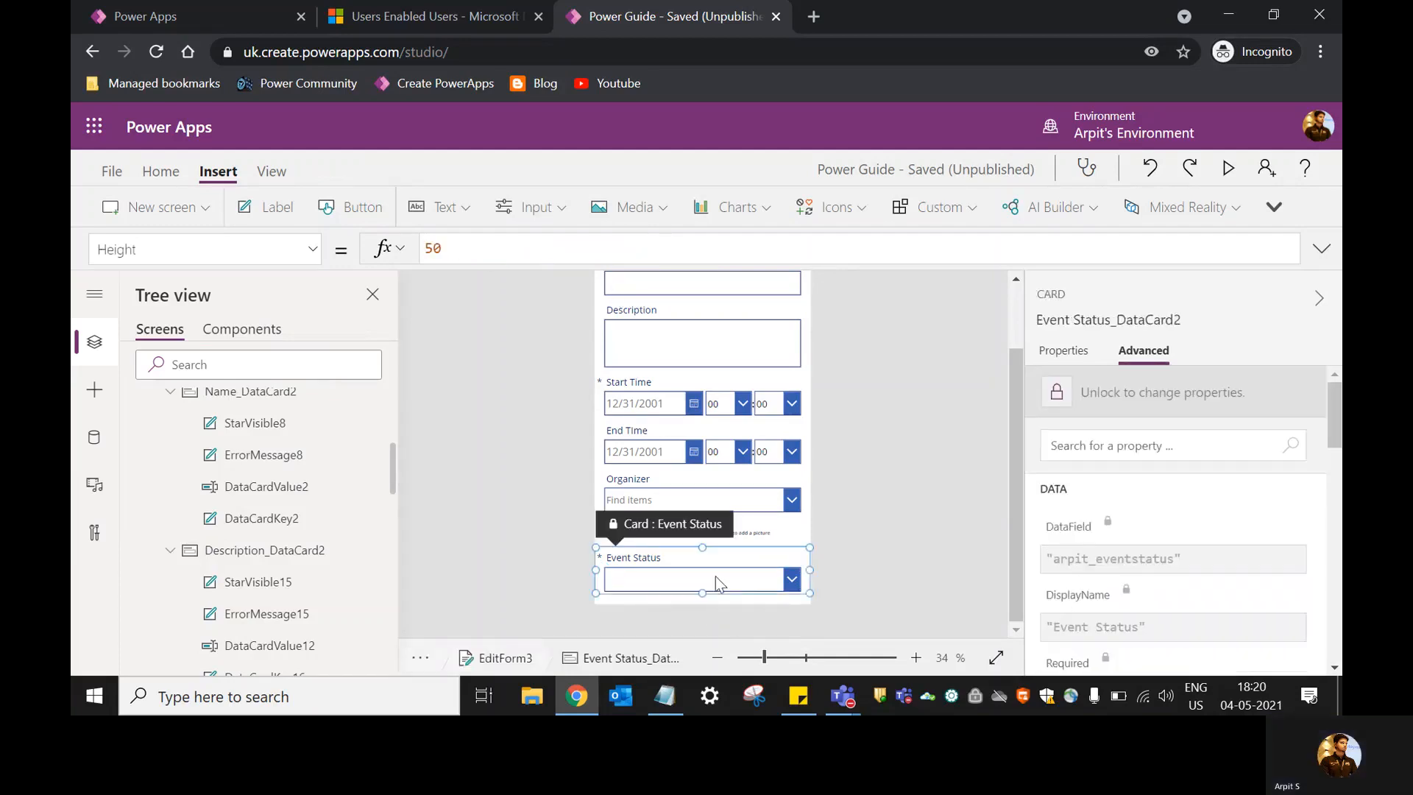
click(715, 577)
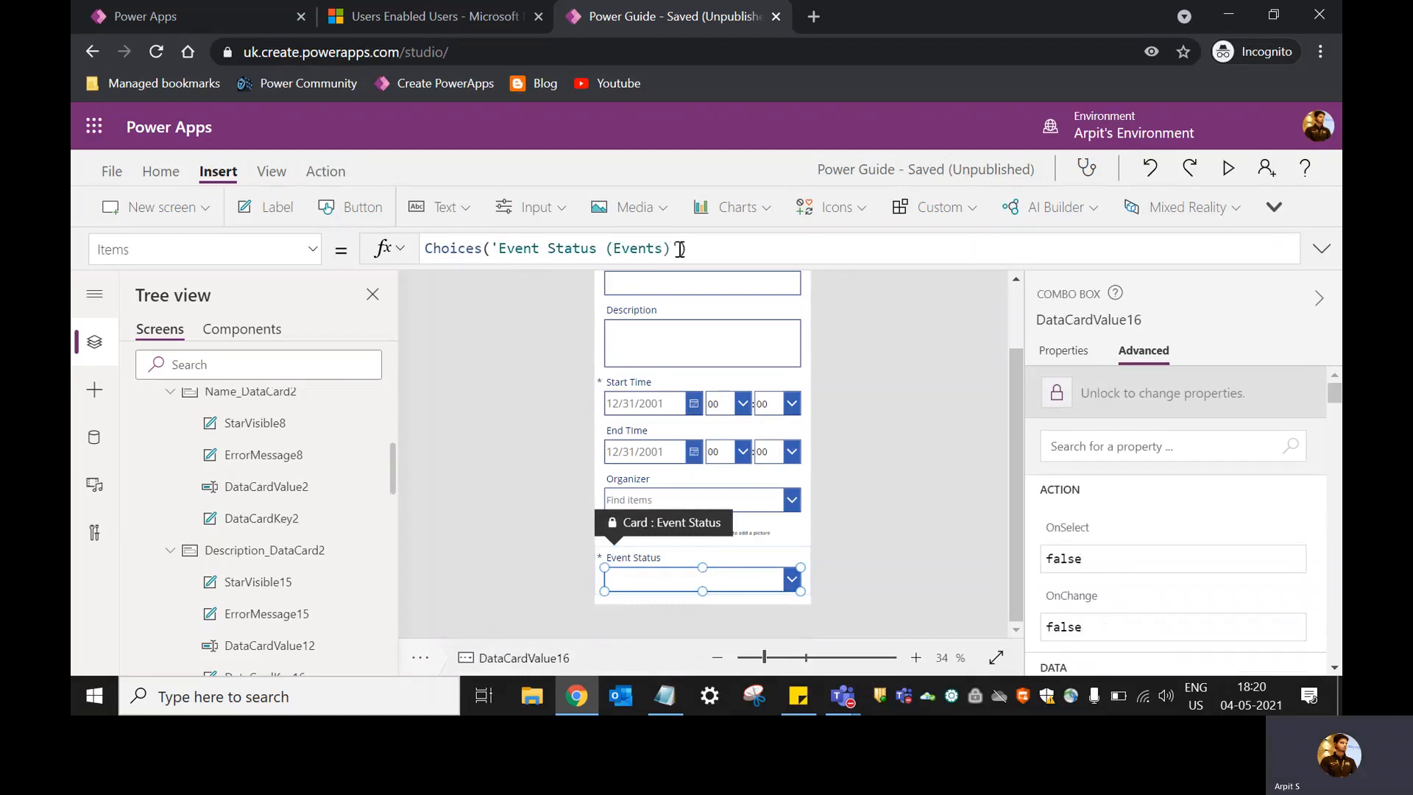
text('))
click(1116, 412)
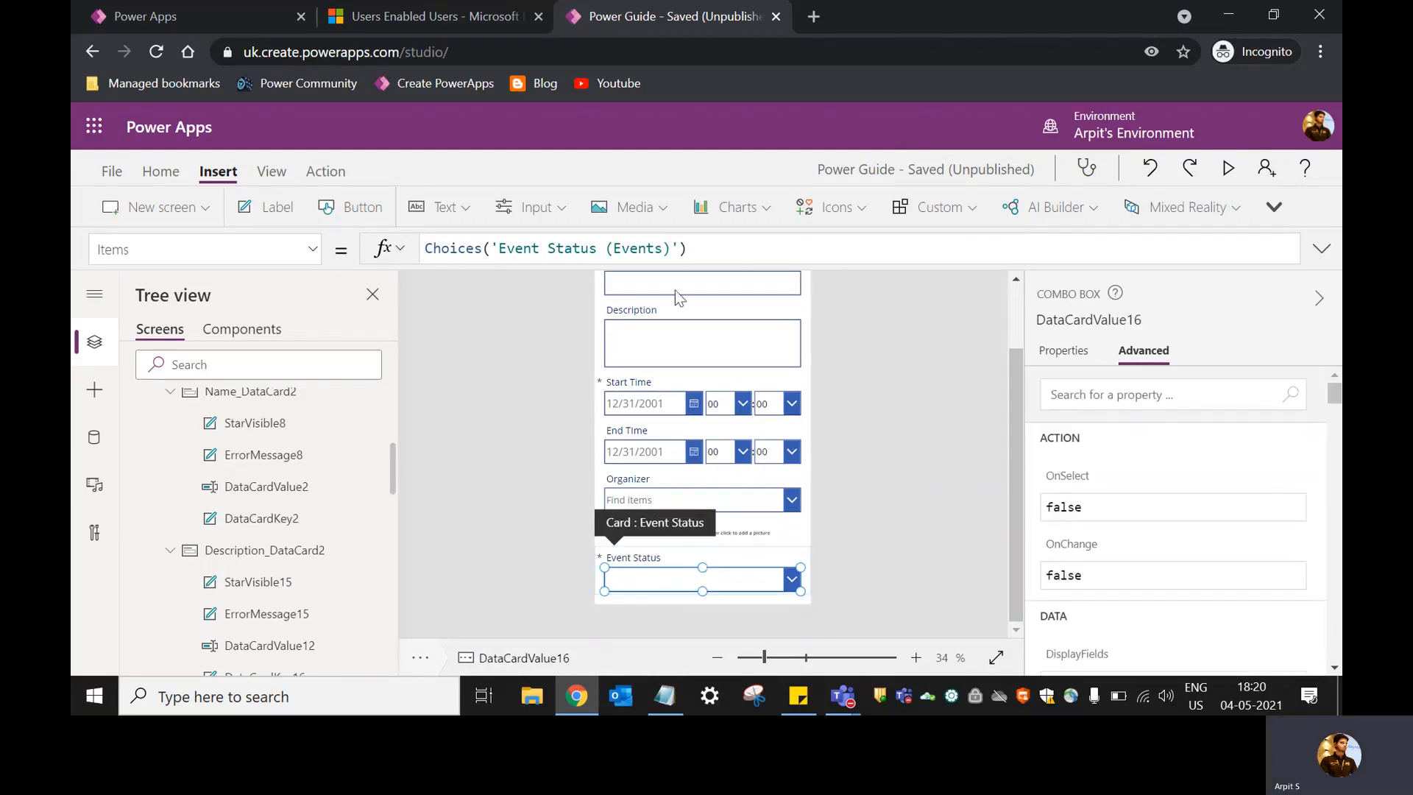
Change the Event Status combo box's Items formula to Choices('Event Status (Events)'.Submitted) to limit it to the Submitted choice.
click(697, 251)
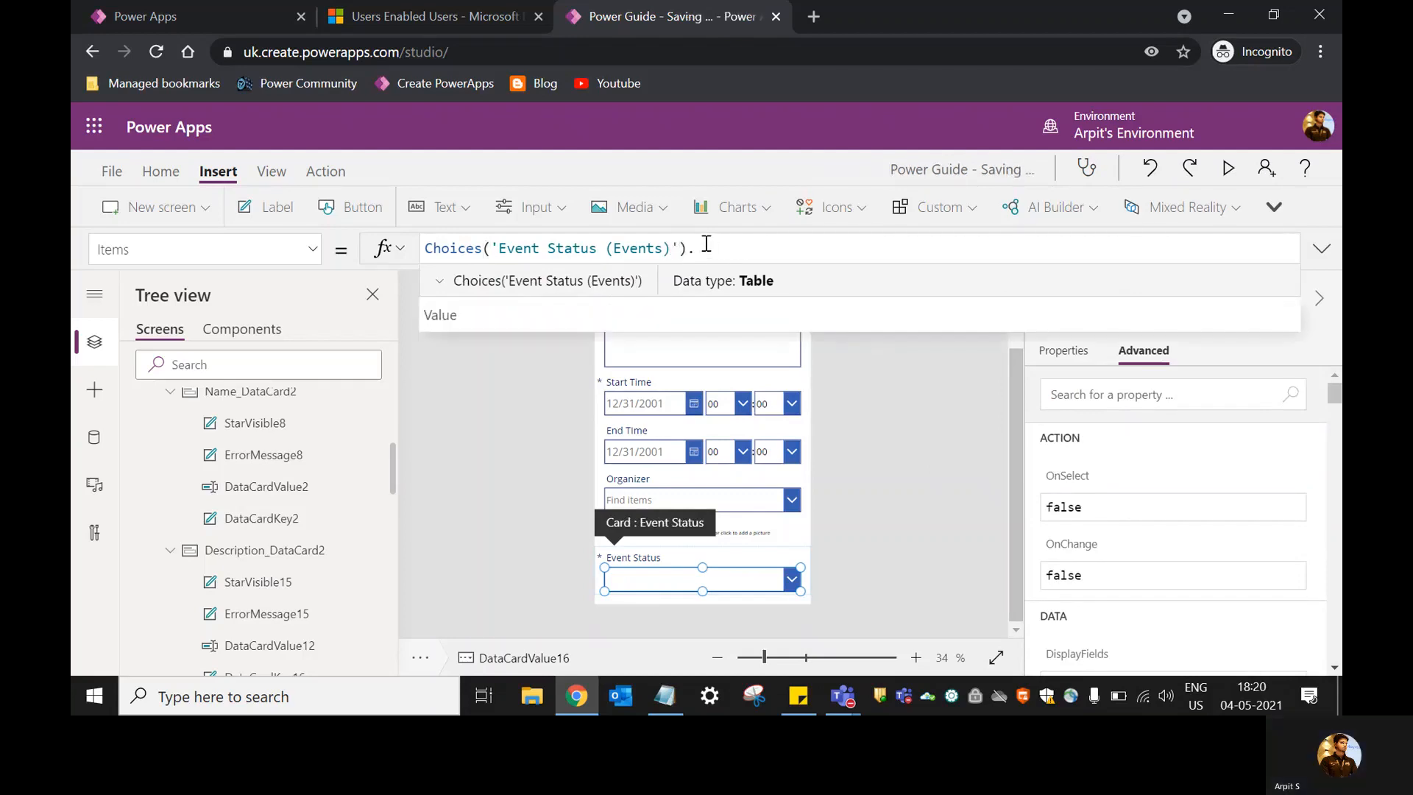
key(Left)
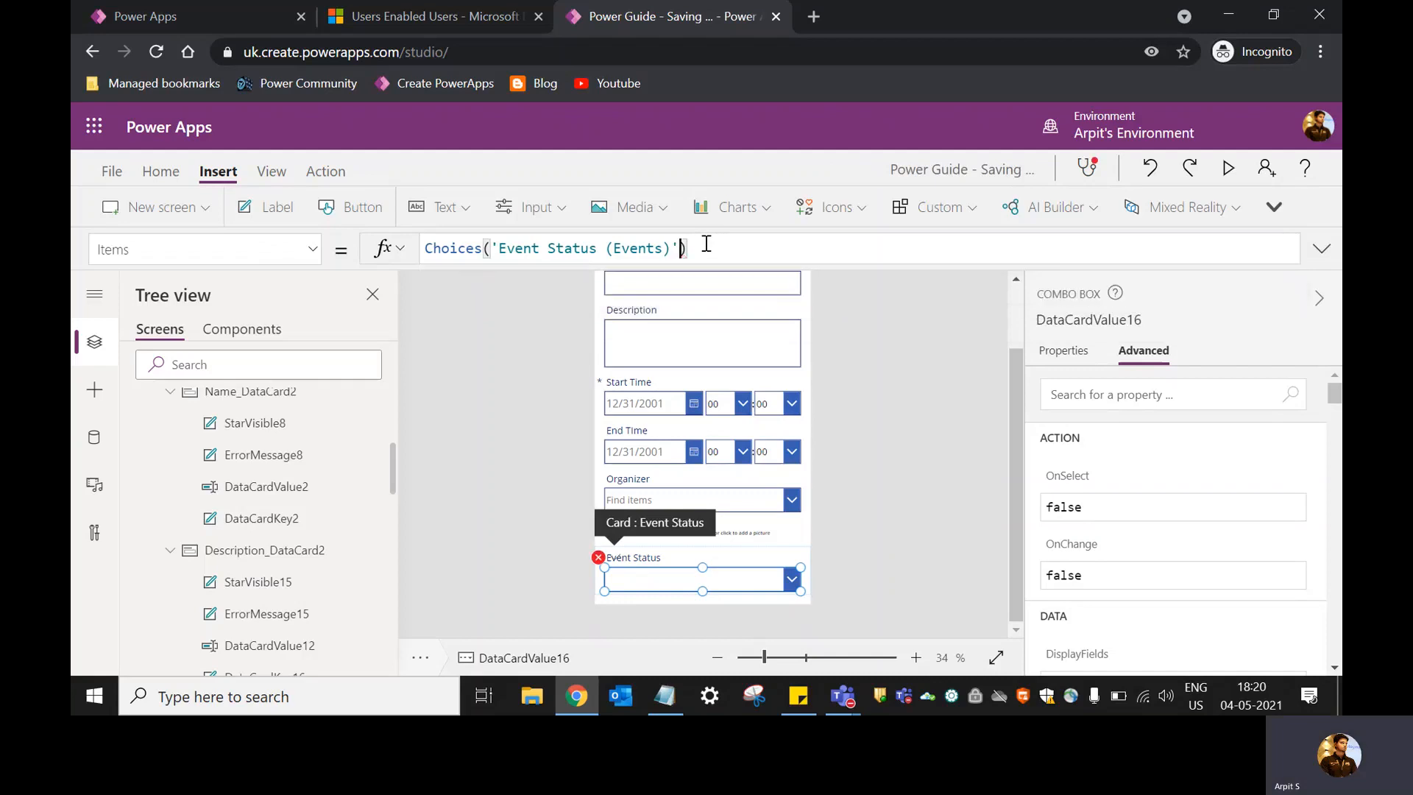
text(.)
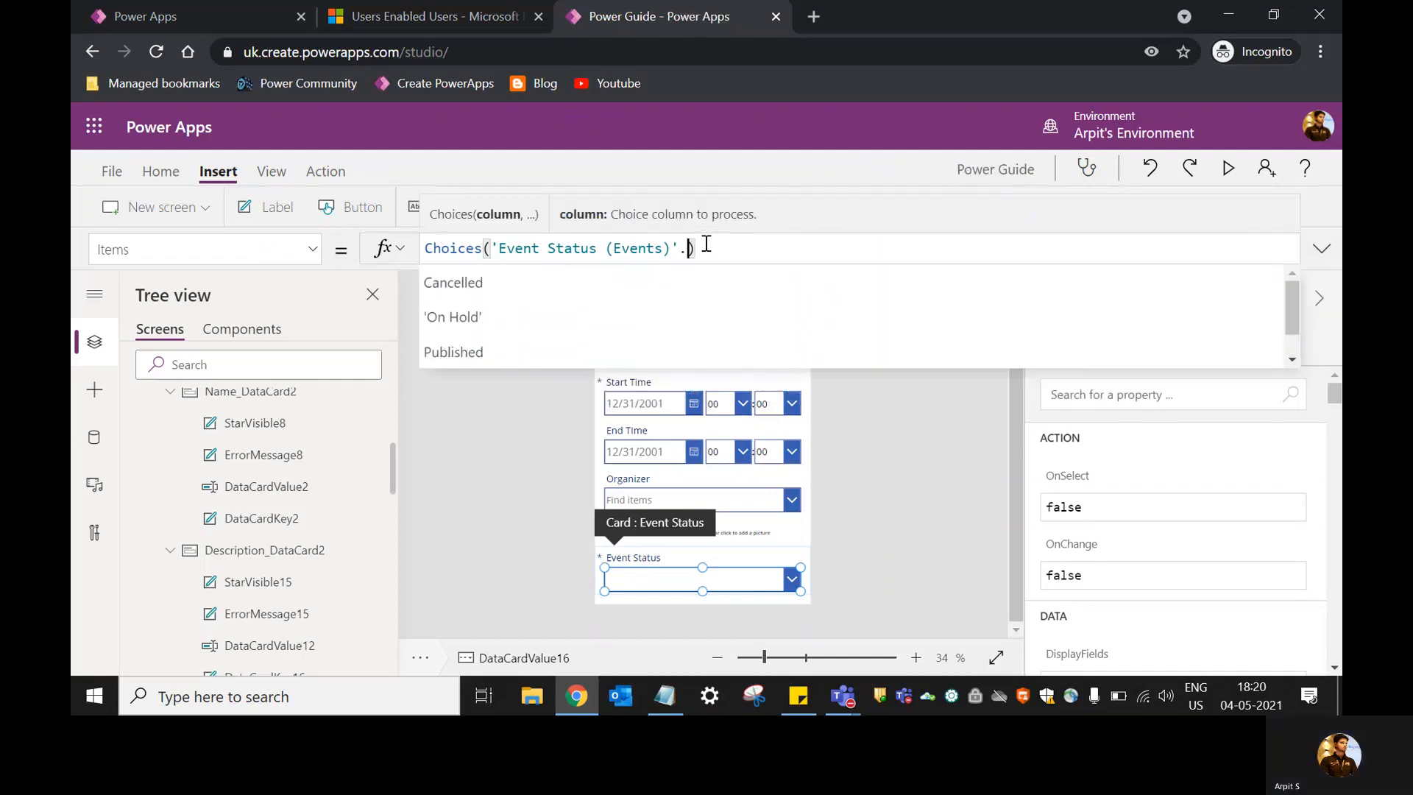
key(Down)
key(Down)
key(Down)
key(Down)
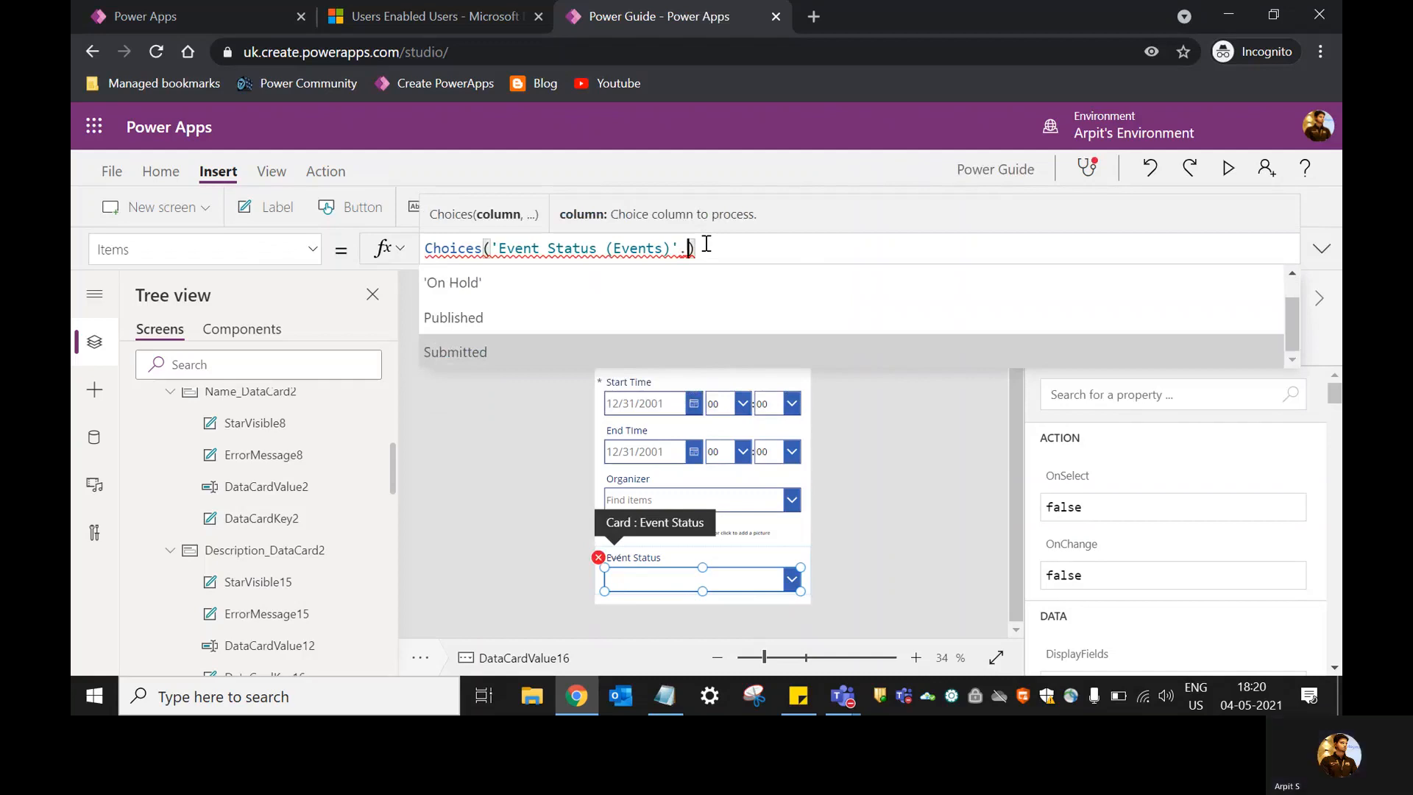
key(Tab)
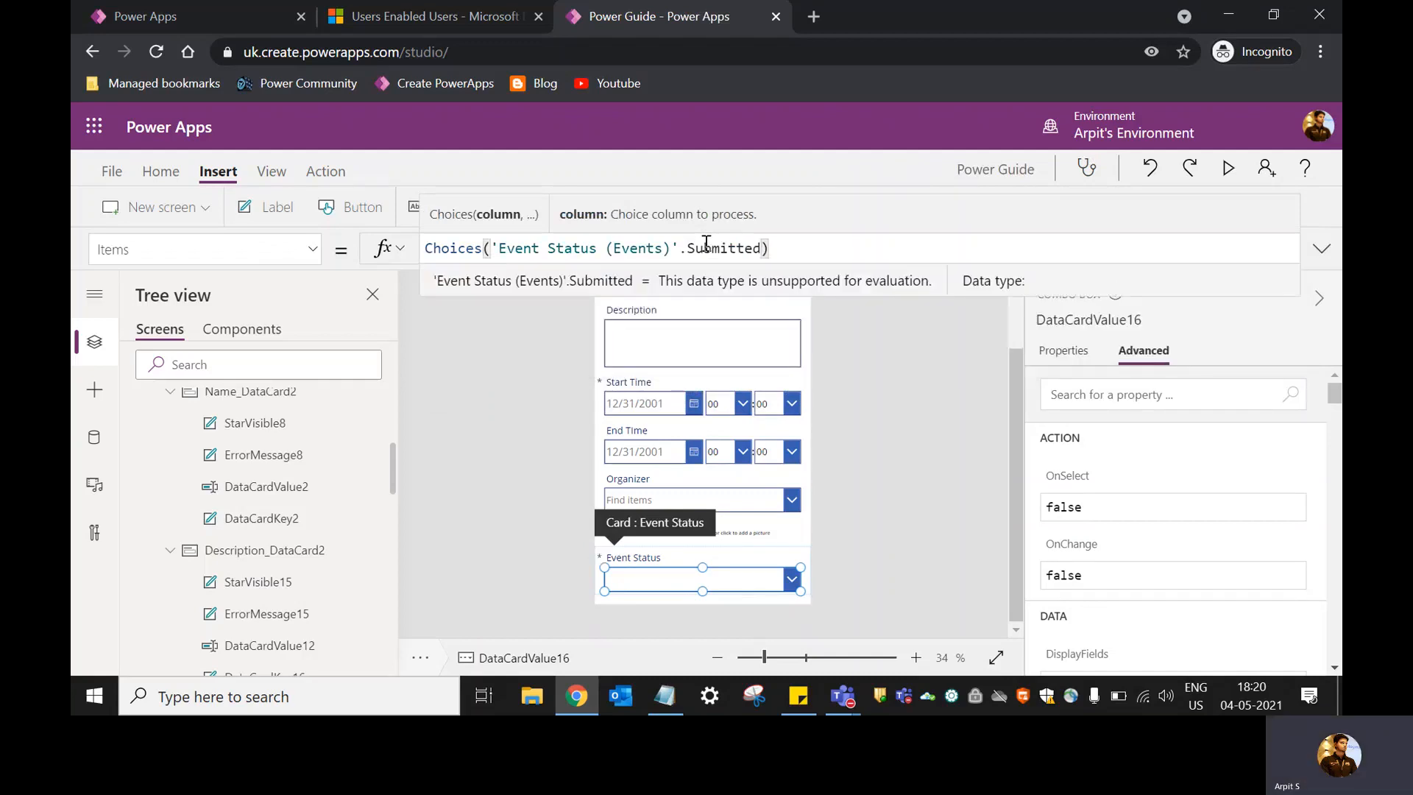
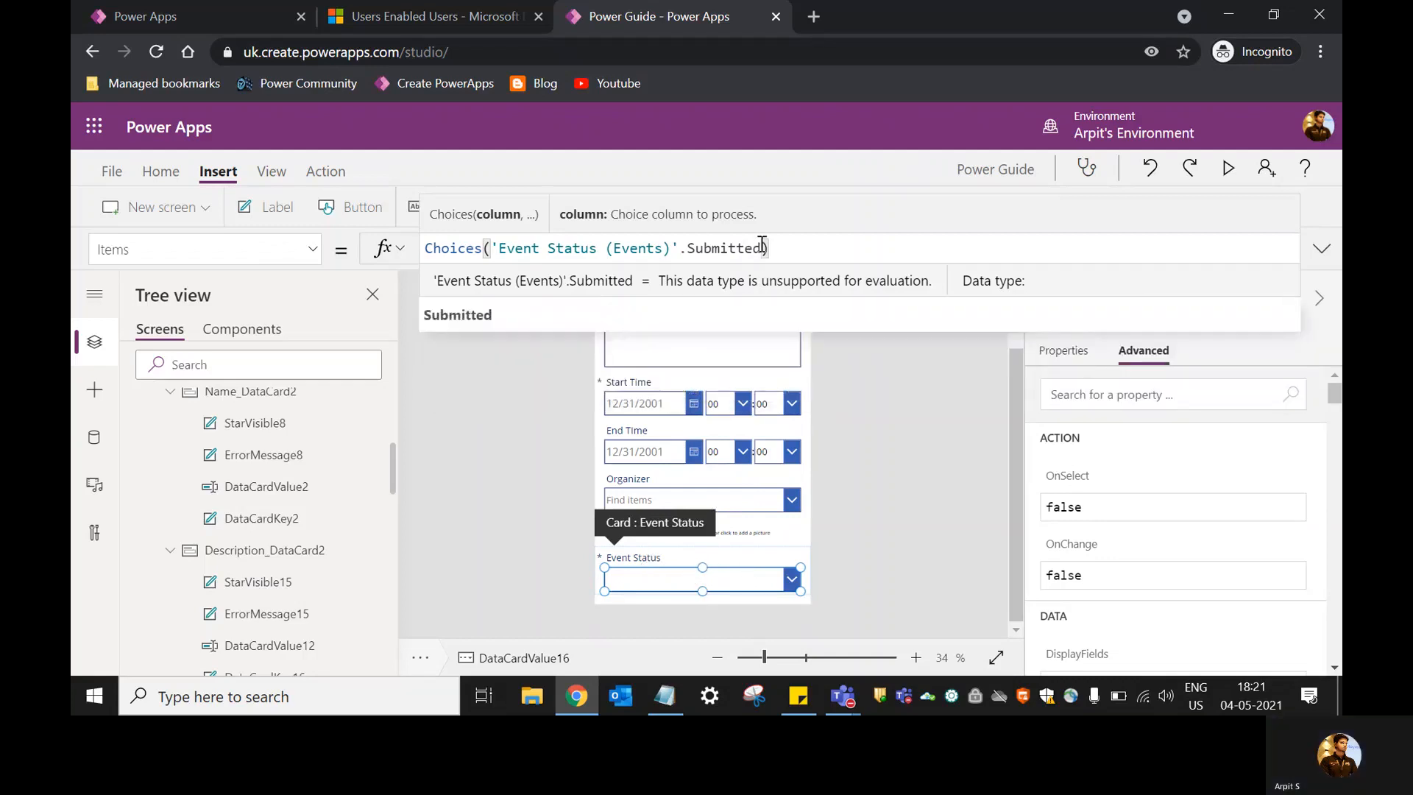
click(720, 576)
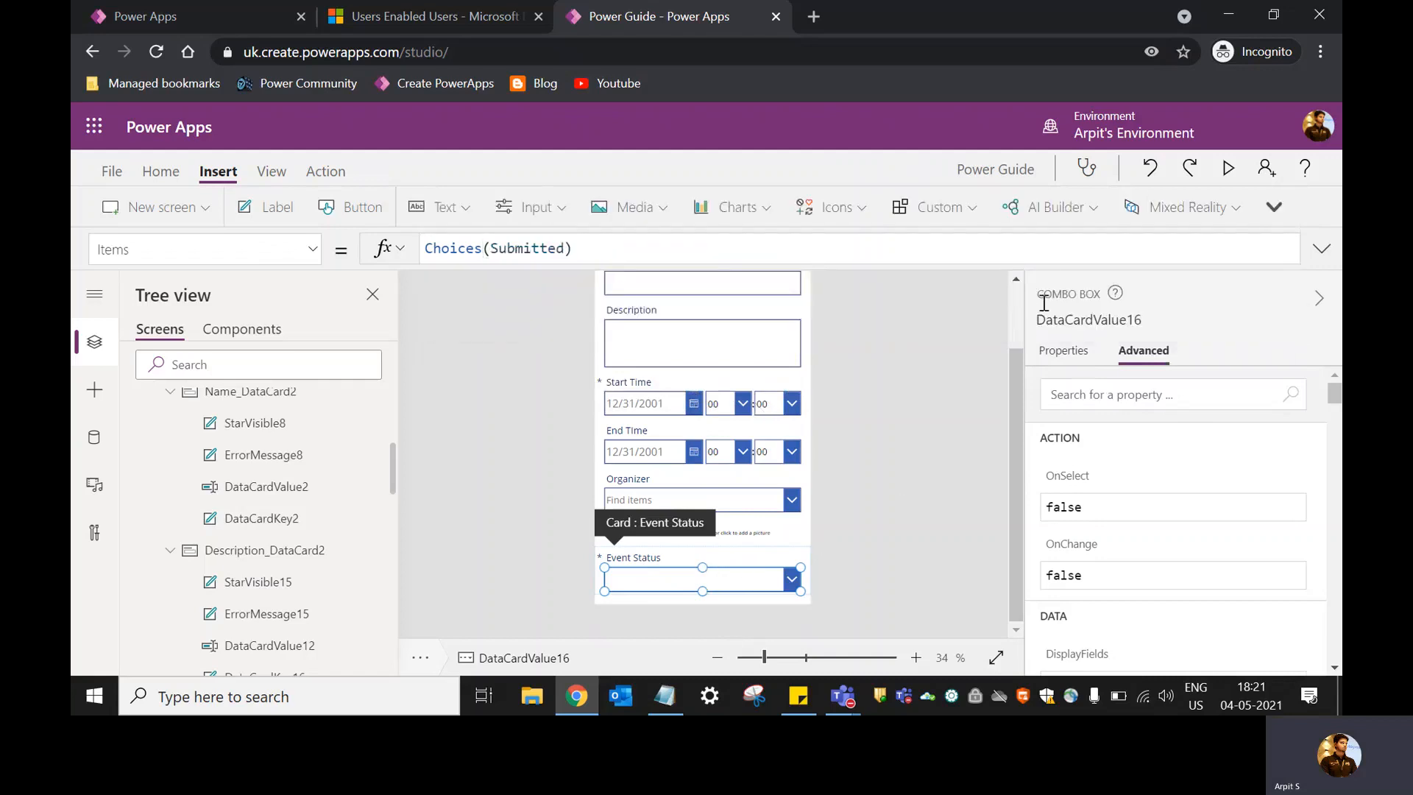
click(740, 557)
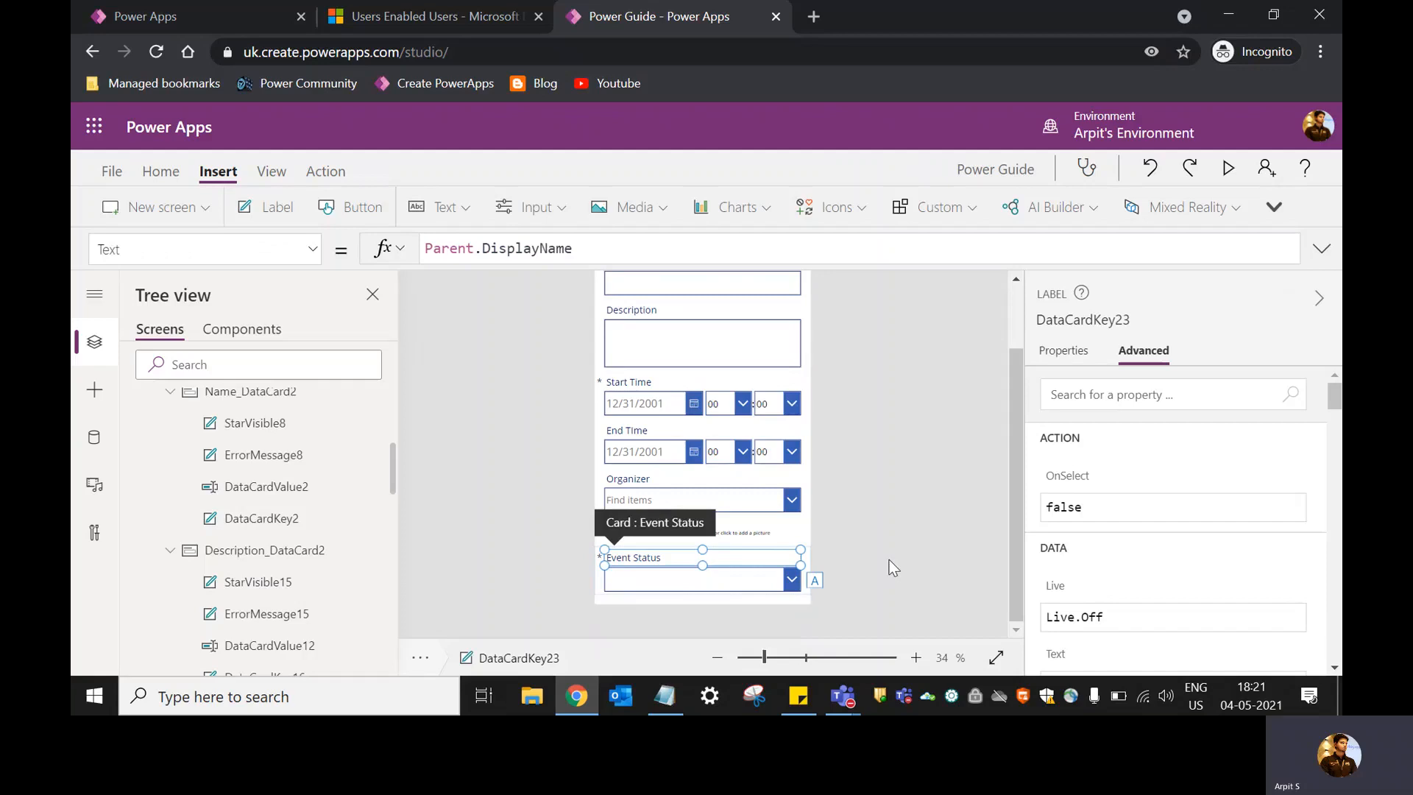
Open the Dynamics 365 blog in a new browser tab and go to its Power Guide page.
click(814, 16)
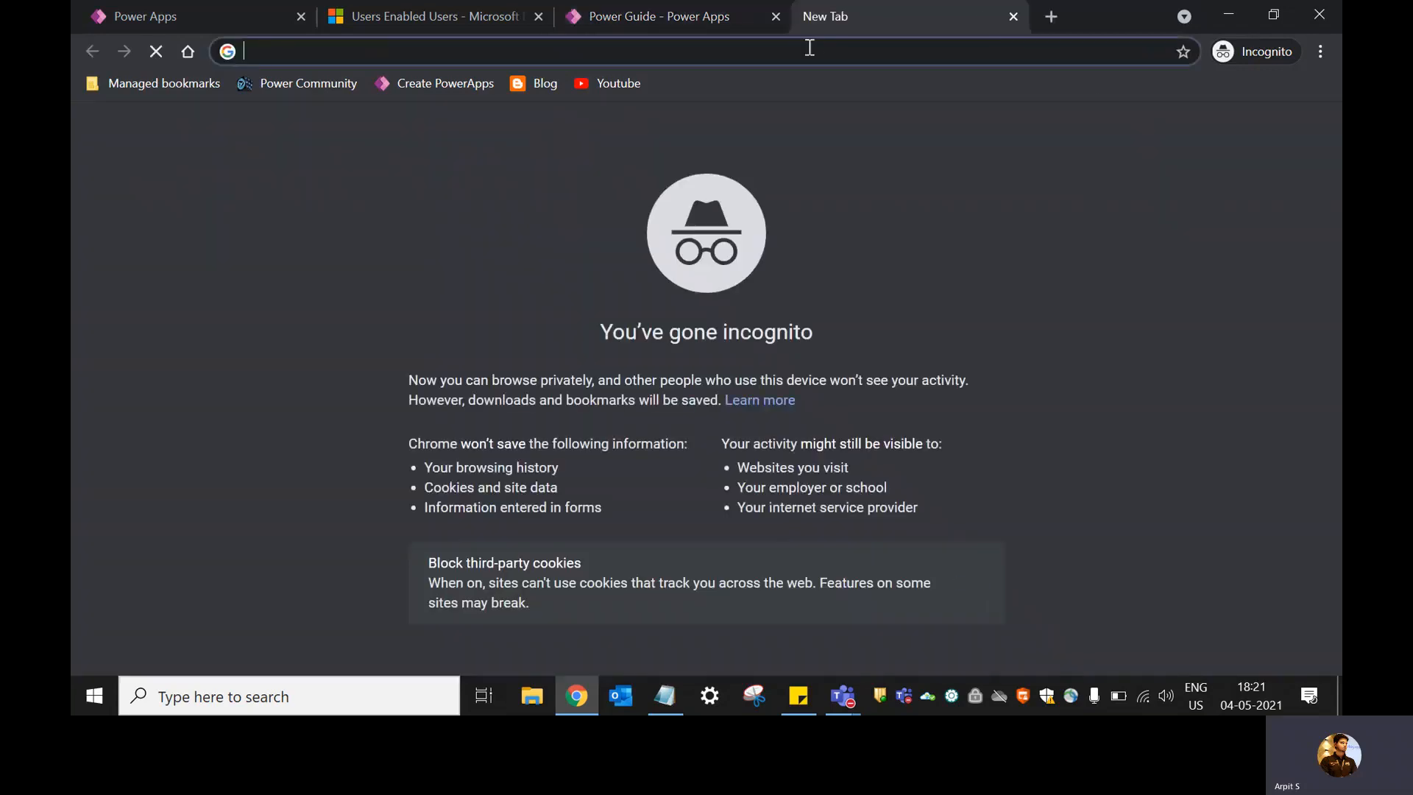
text(ar)
key(Return)
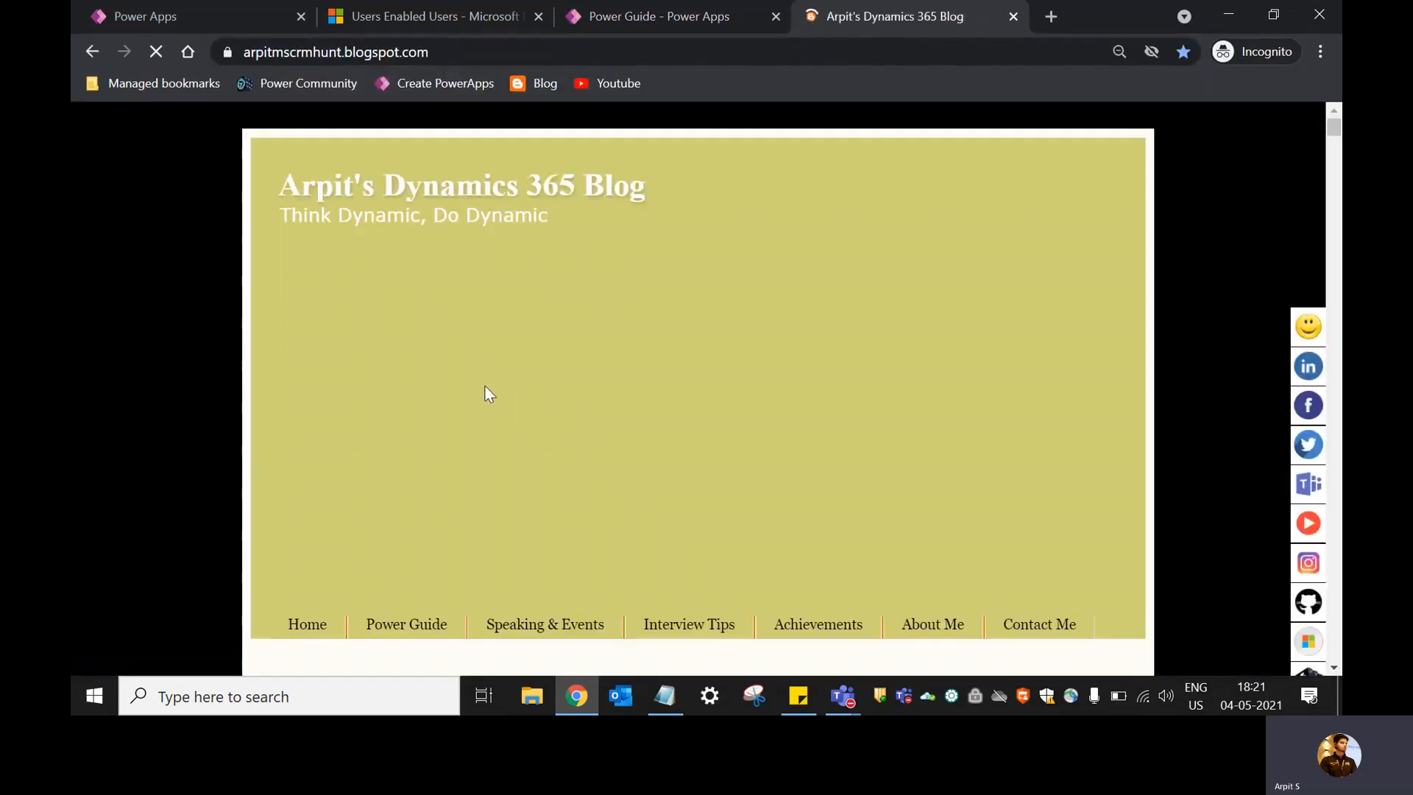
scroll(491, 395, down, 3)
click(405, 433)
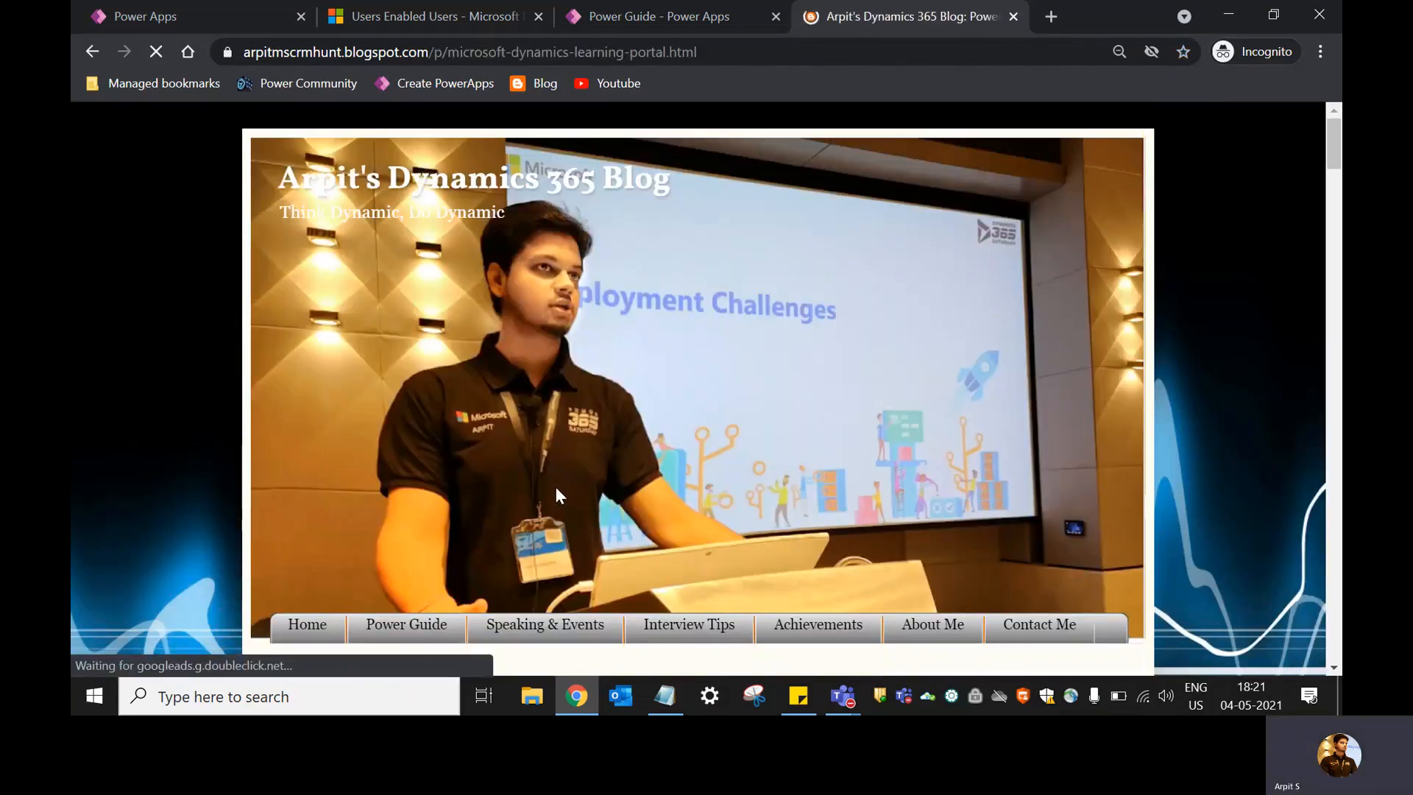
Find the tip on auto-populating an Option Set value in a canvas app form among the Power Guide tips and open it.
scroll(555, 487, down, 15)
scroll(557, 478, down, 20)
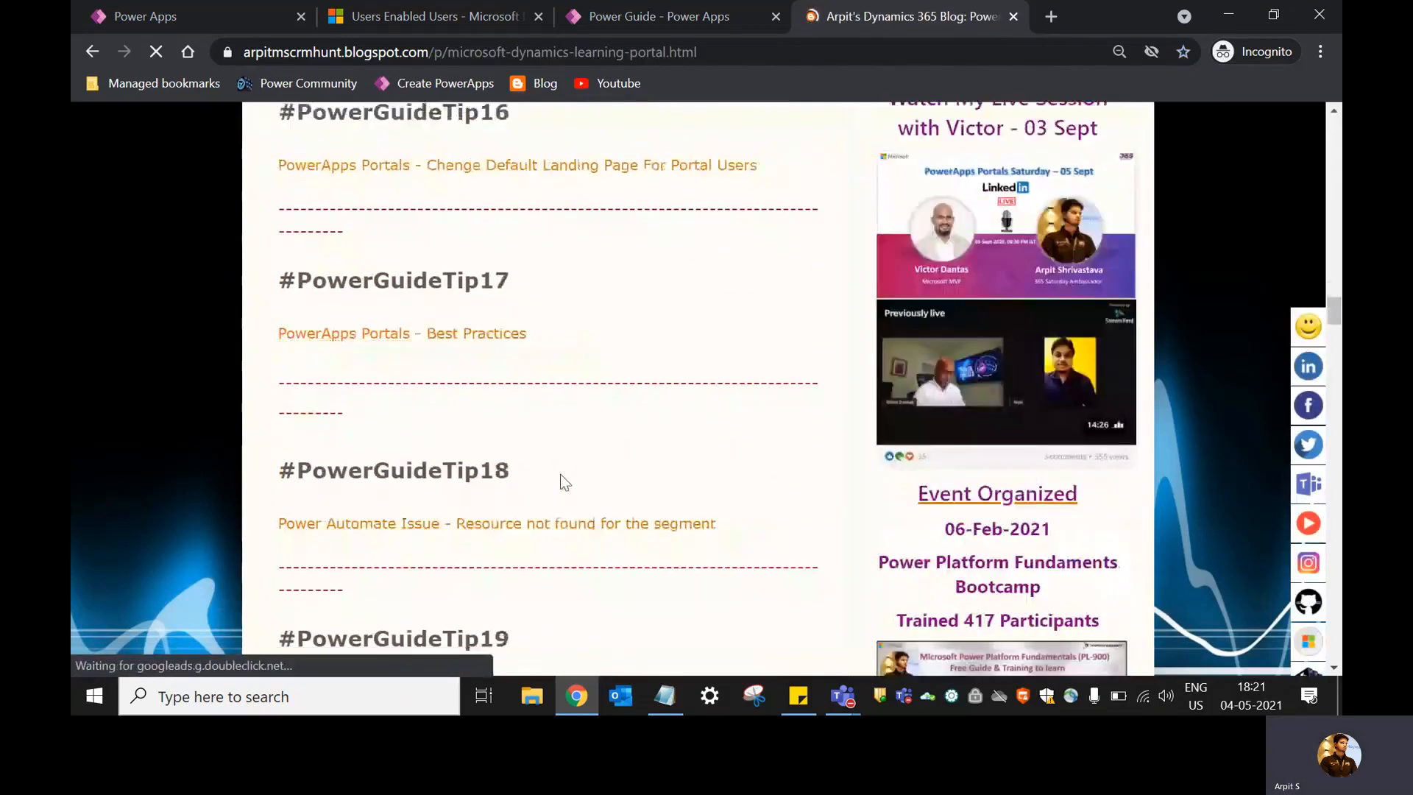
scroll(555, 477, down, 6)
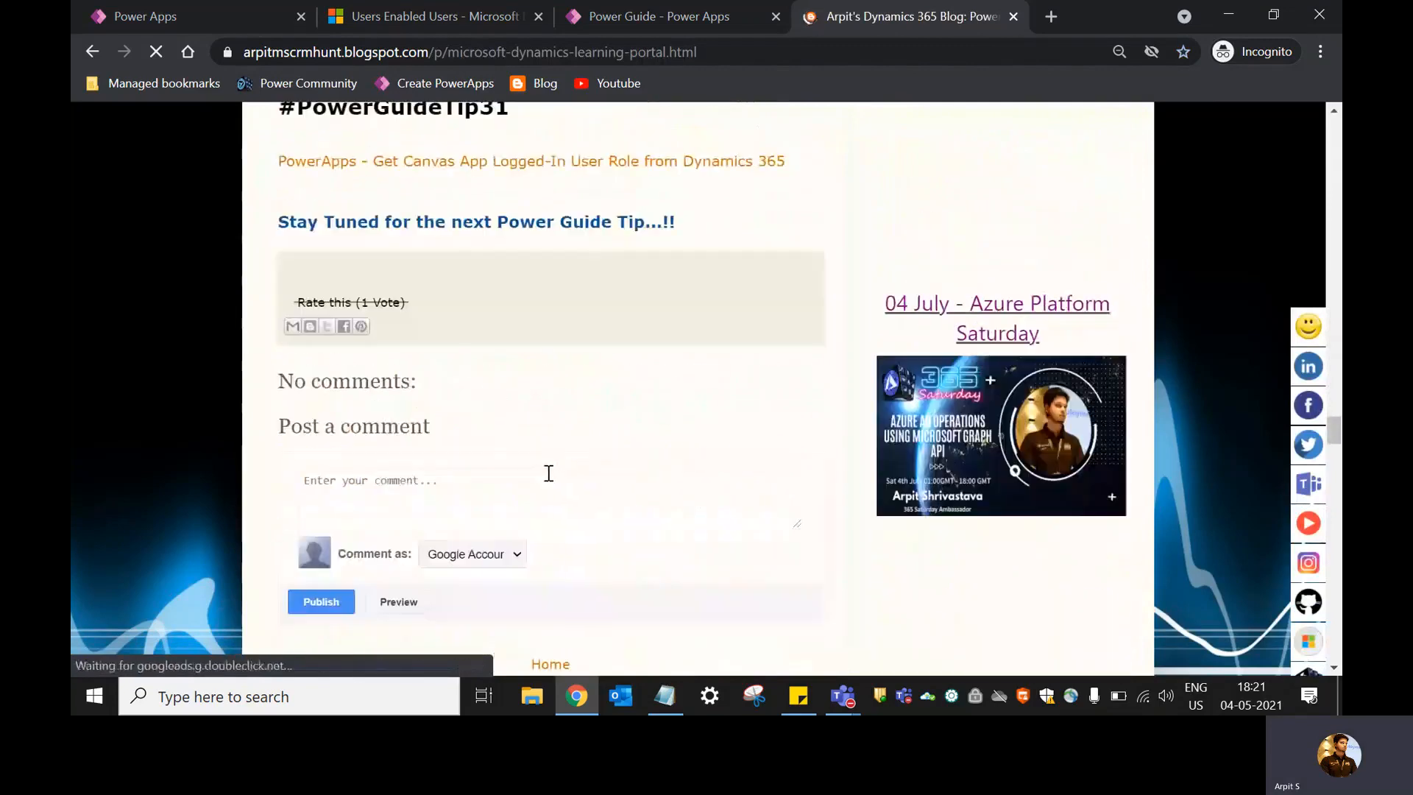
scroll(558, 412, up, 4)
click(518, 205)
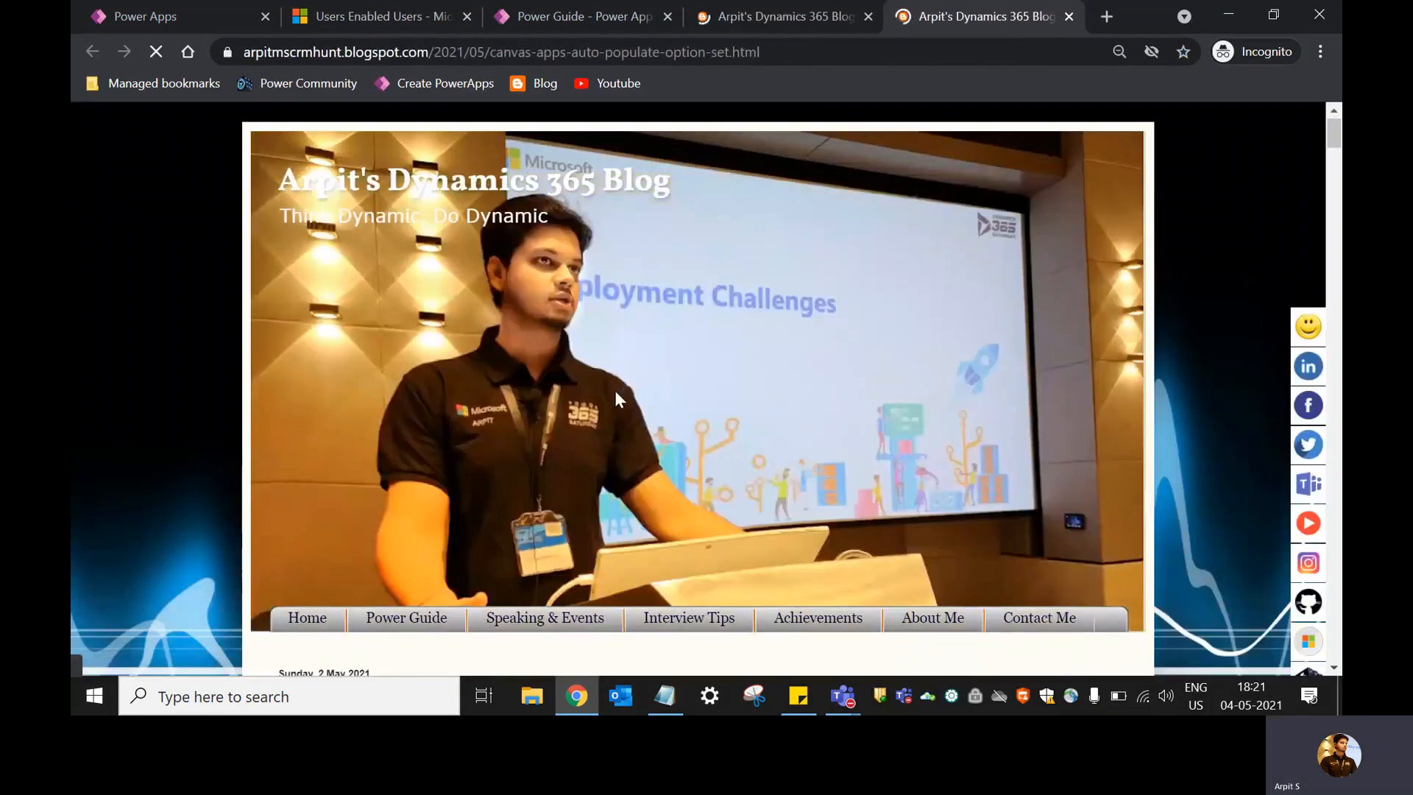
Look through the article on auto-populating an Option Set value, including its solution using the Choices function.
scroll(615, 391, down, 8)
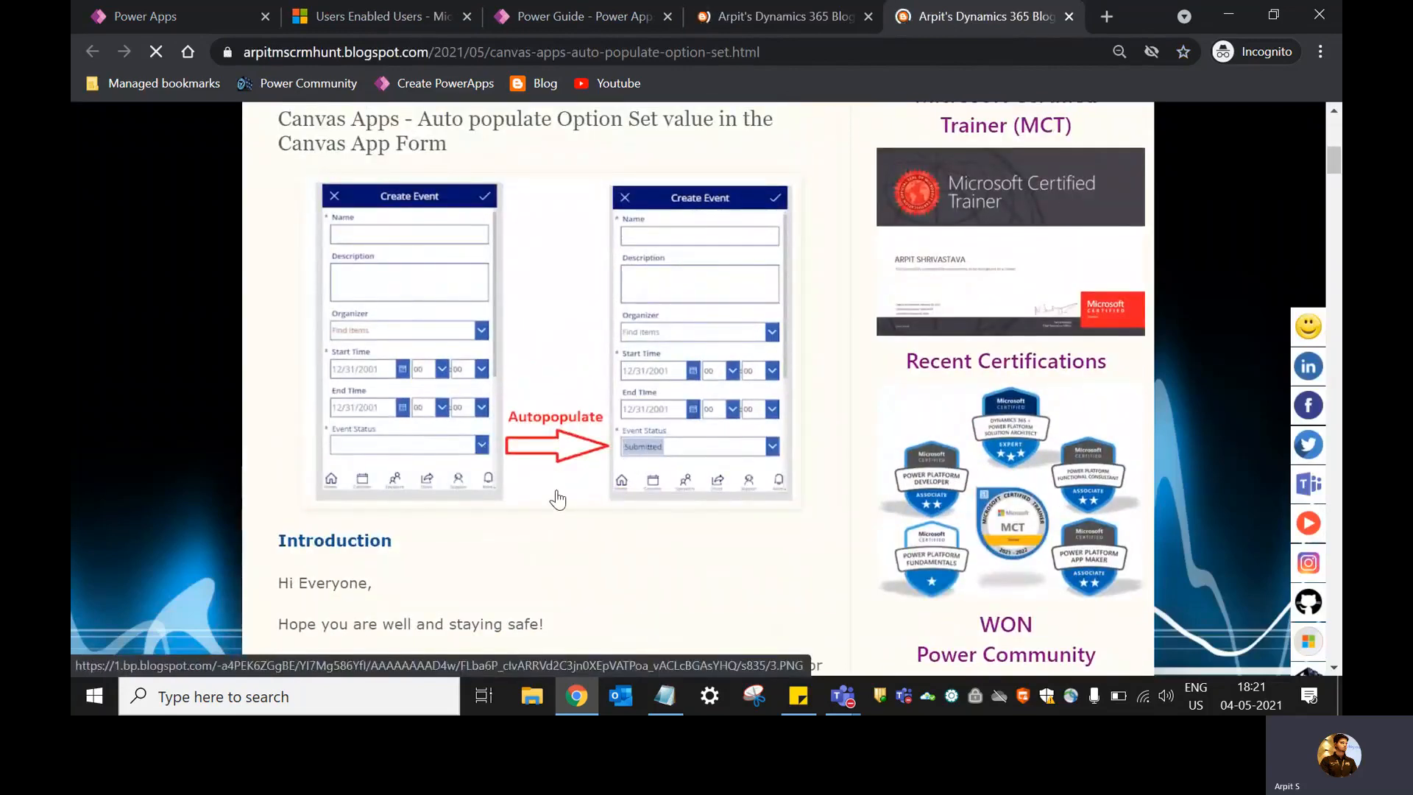
scroll(556, 493, down, 15)
scroll(553, 487, down, 10)
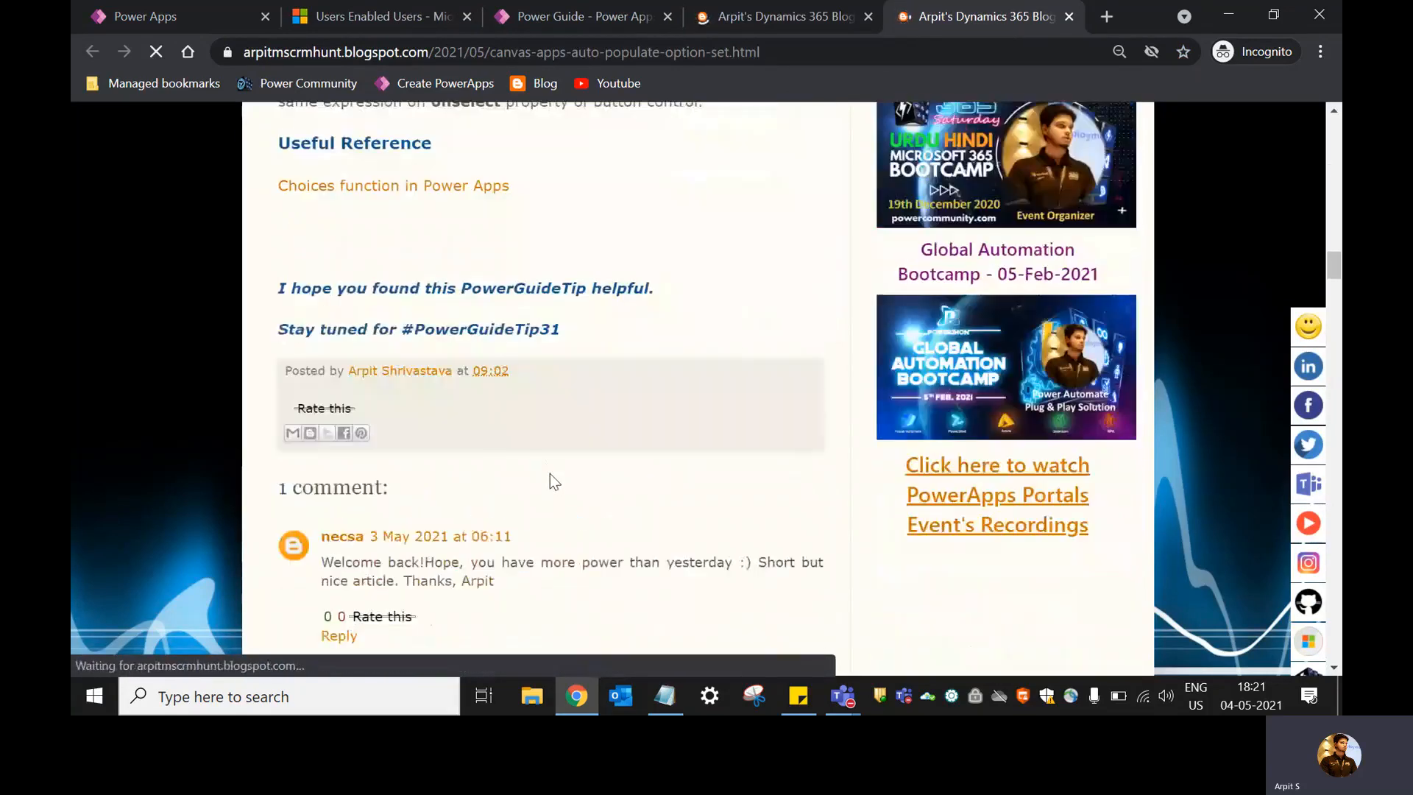
scroll(550, 480, up, 15)
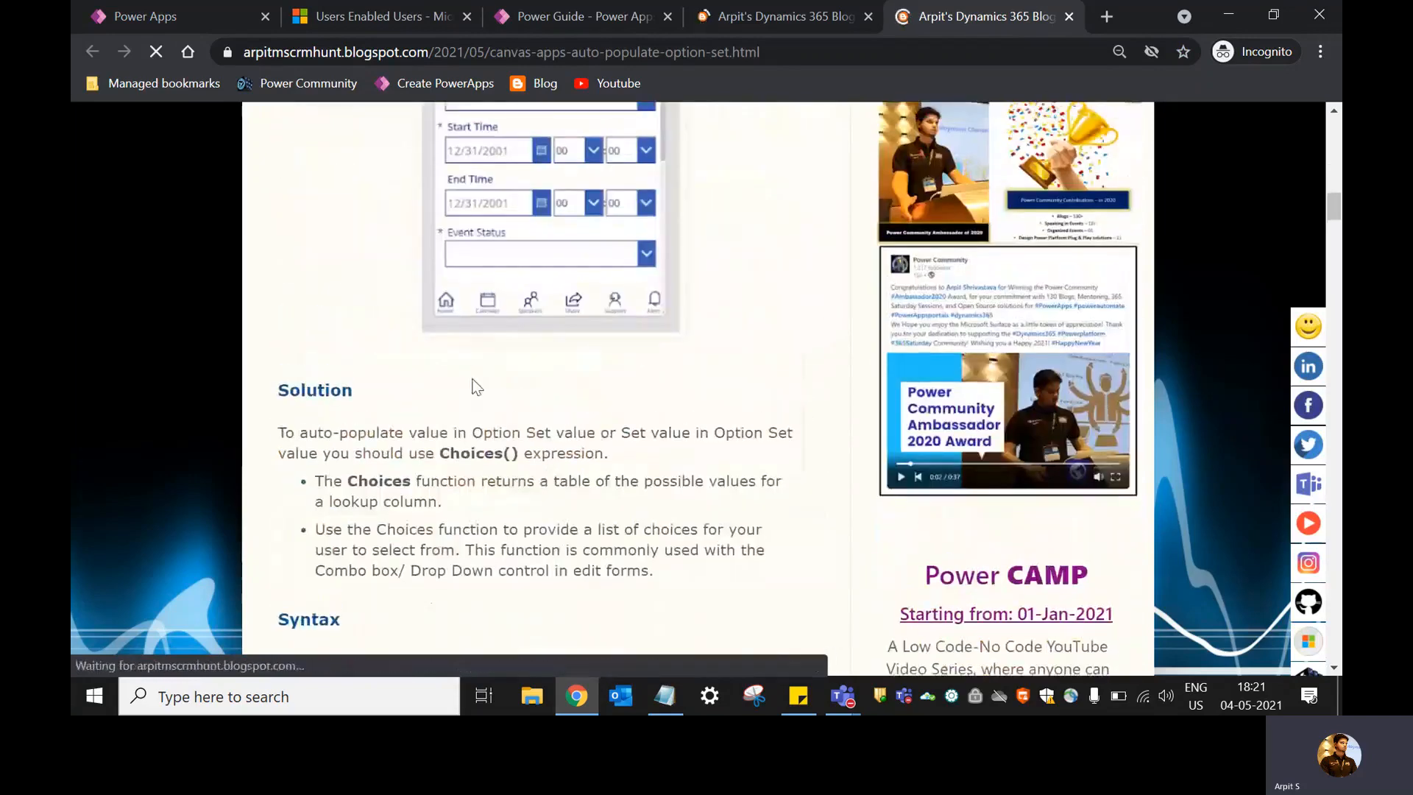
scroll(533, 295, up, 10)
Switch back to the Power Guide app in Power Apps Studio and preview the Create Event form.
click(209, 15)
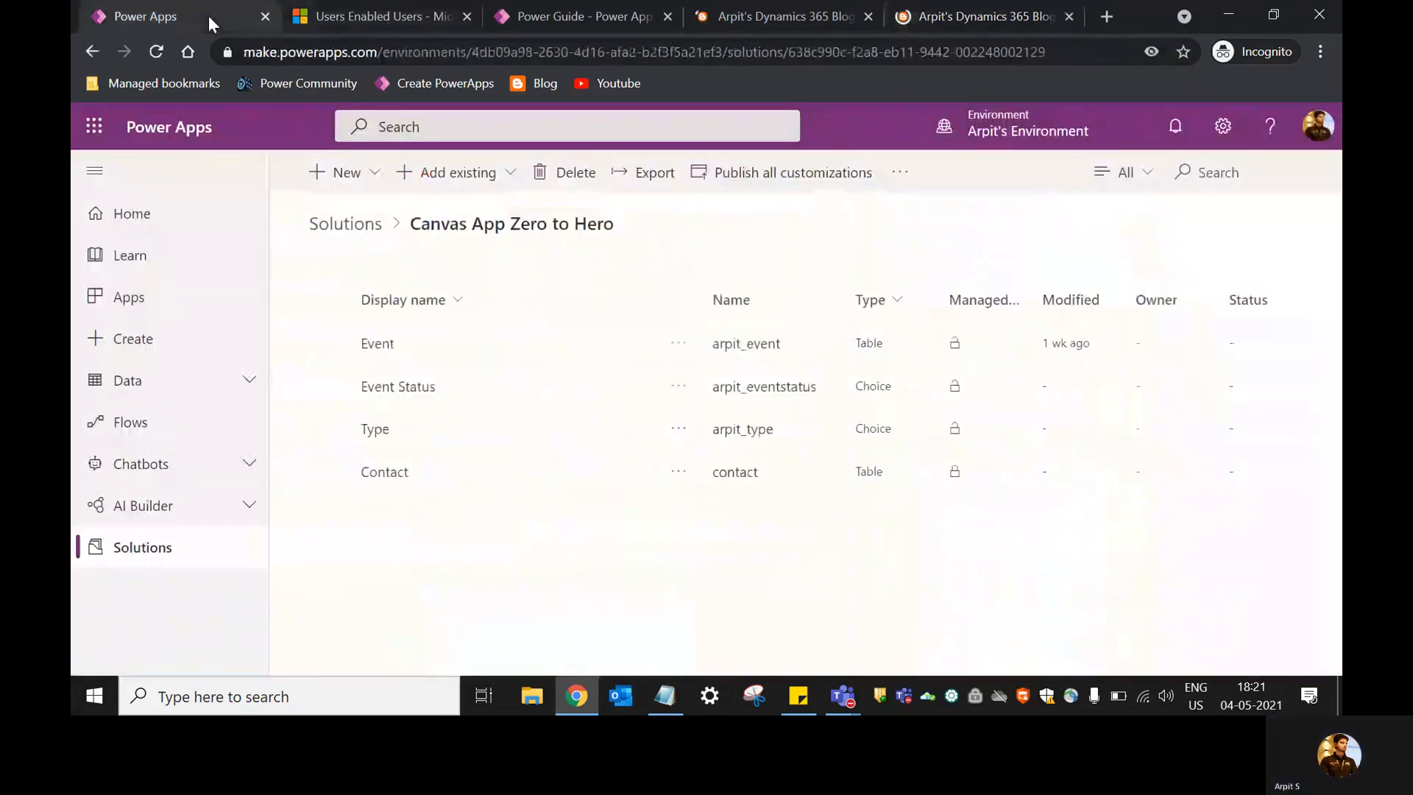
click(527, 19)
click(852, 518)
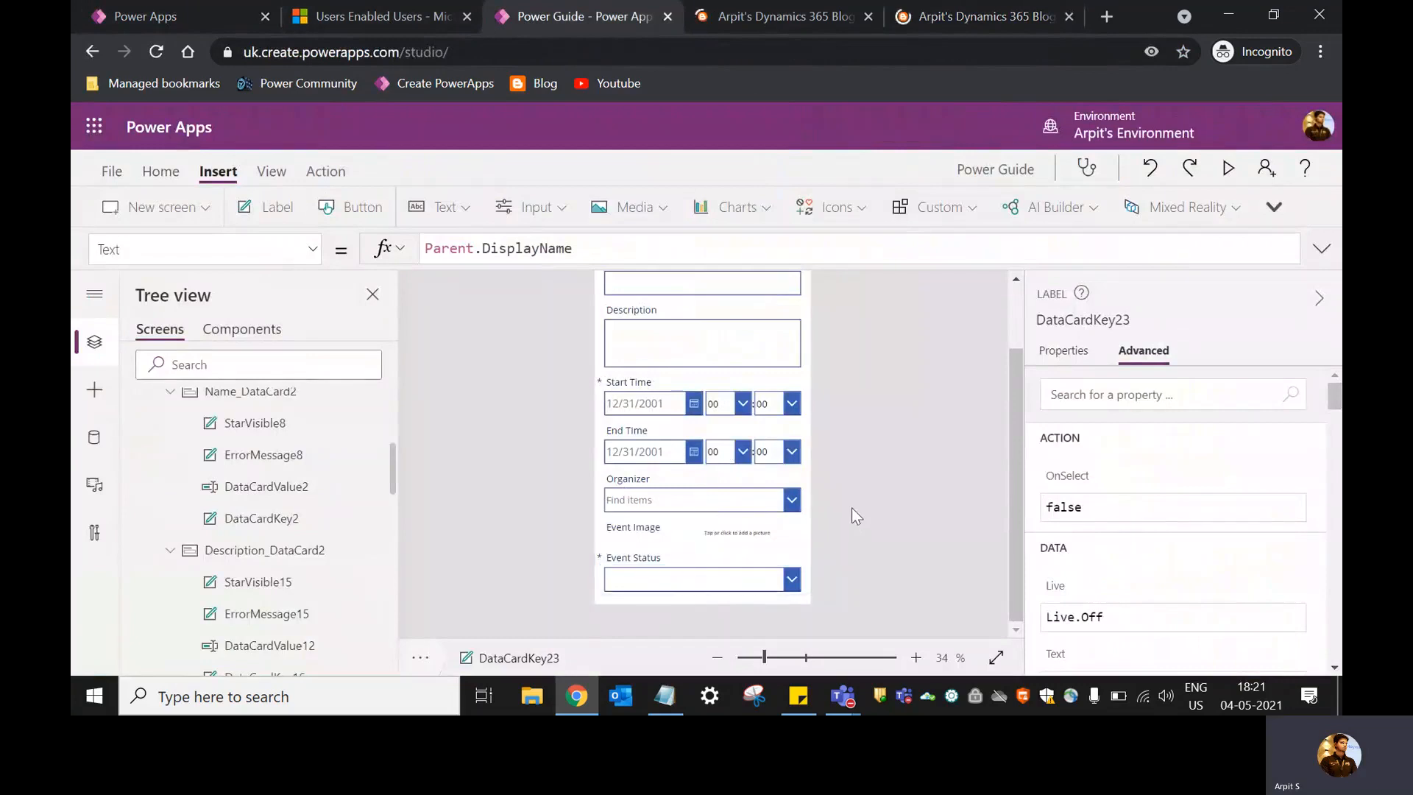
click(1228, 169)
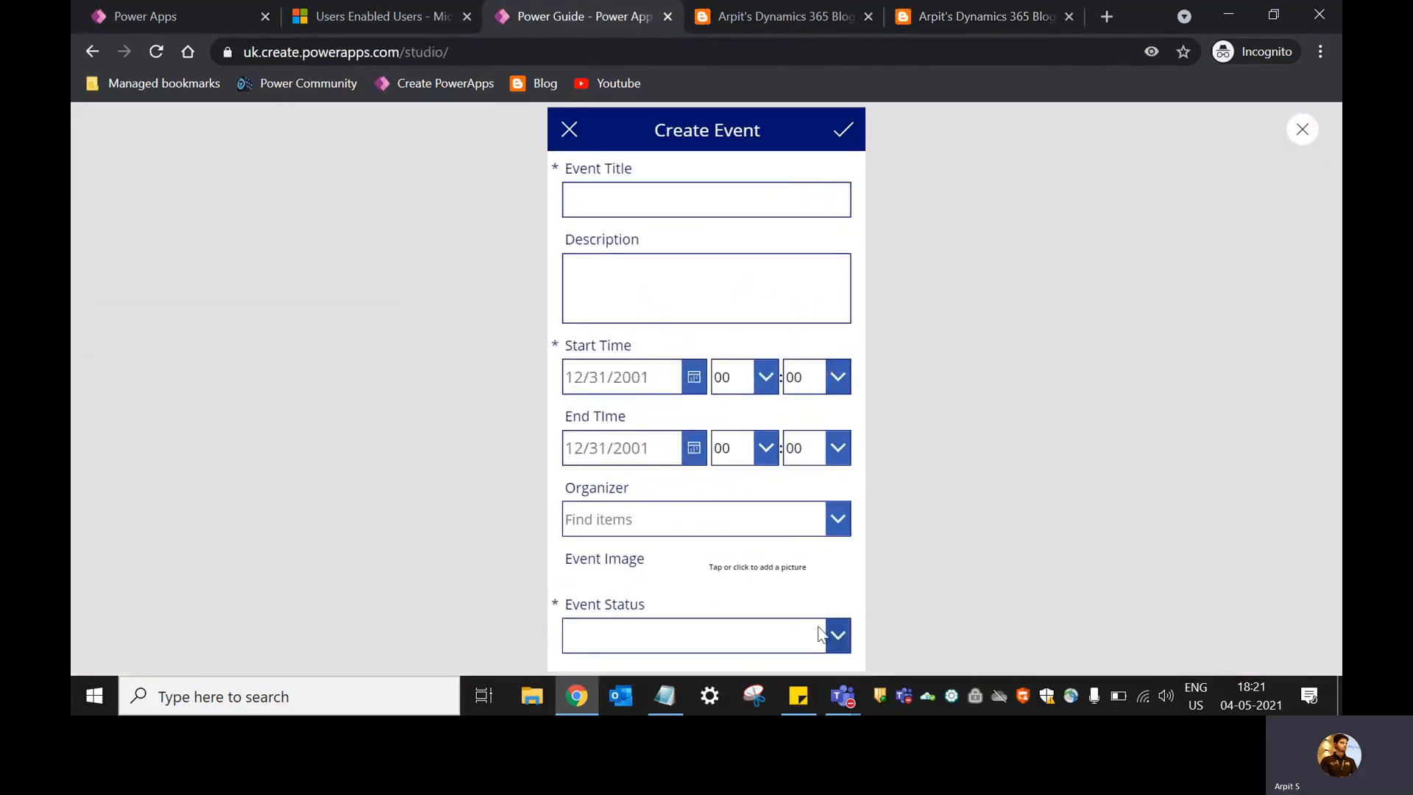
Enter "Portal Liquid Template Training" as the Event Title and copy the same text into the Description.
click(700, 196)
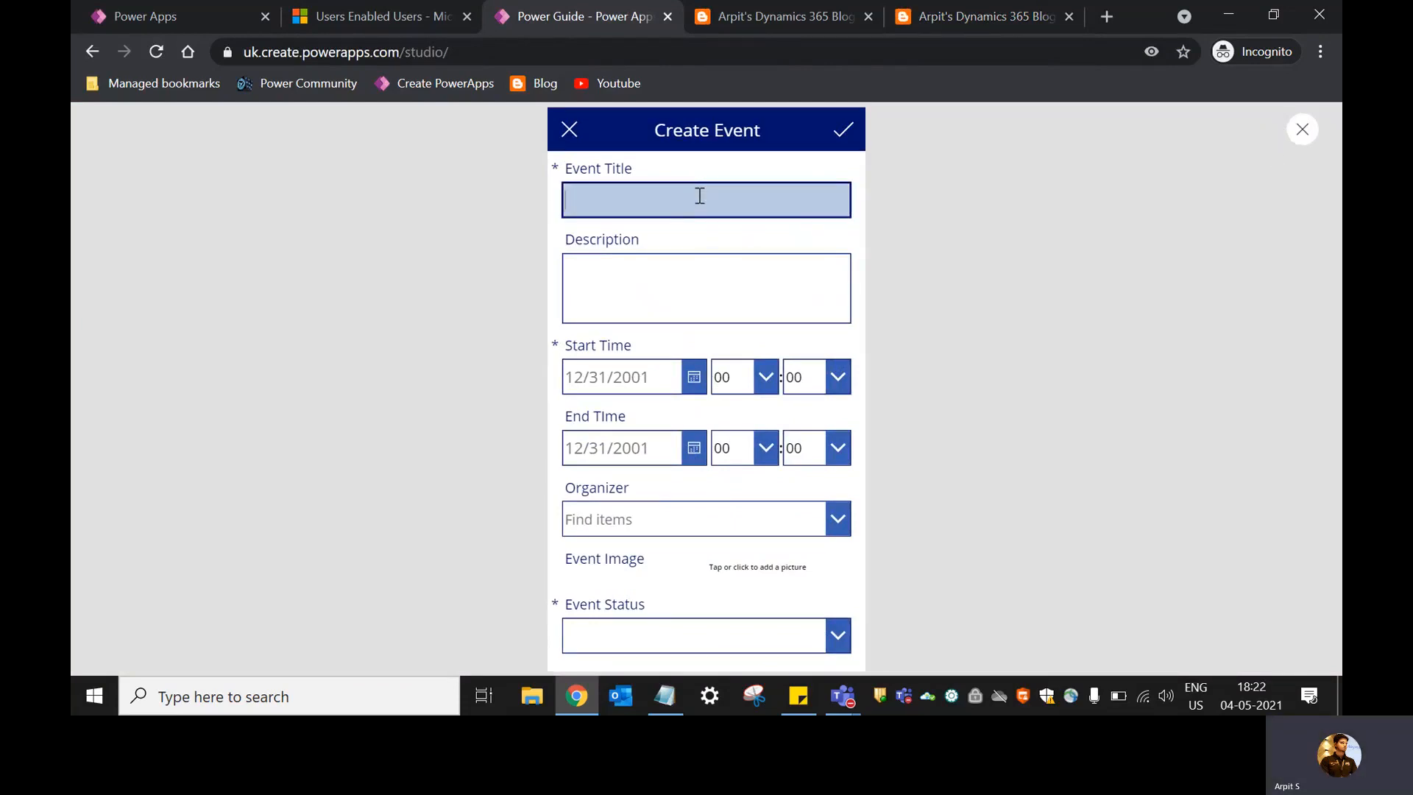
text(Portal Liquid)
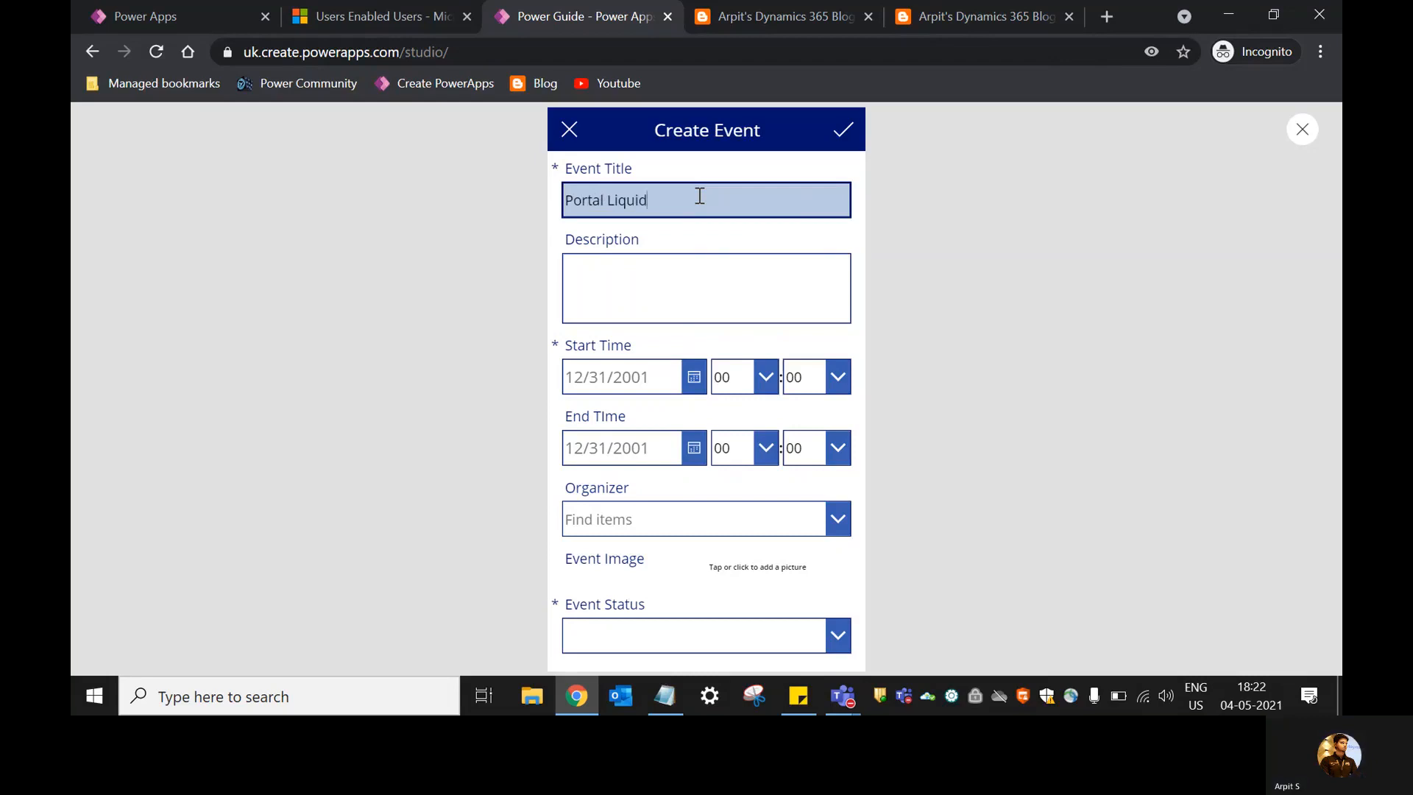
text( Template Training)
key(ctrl+a)
key(ctrl+c)
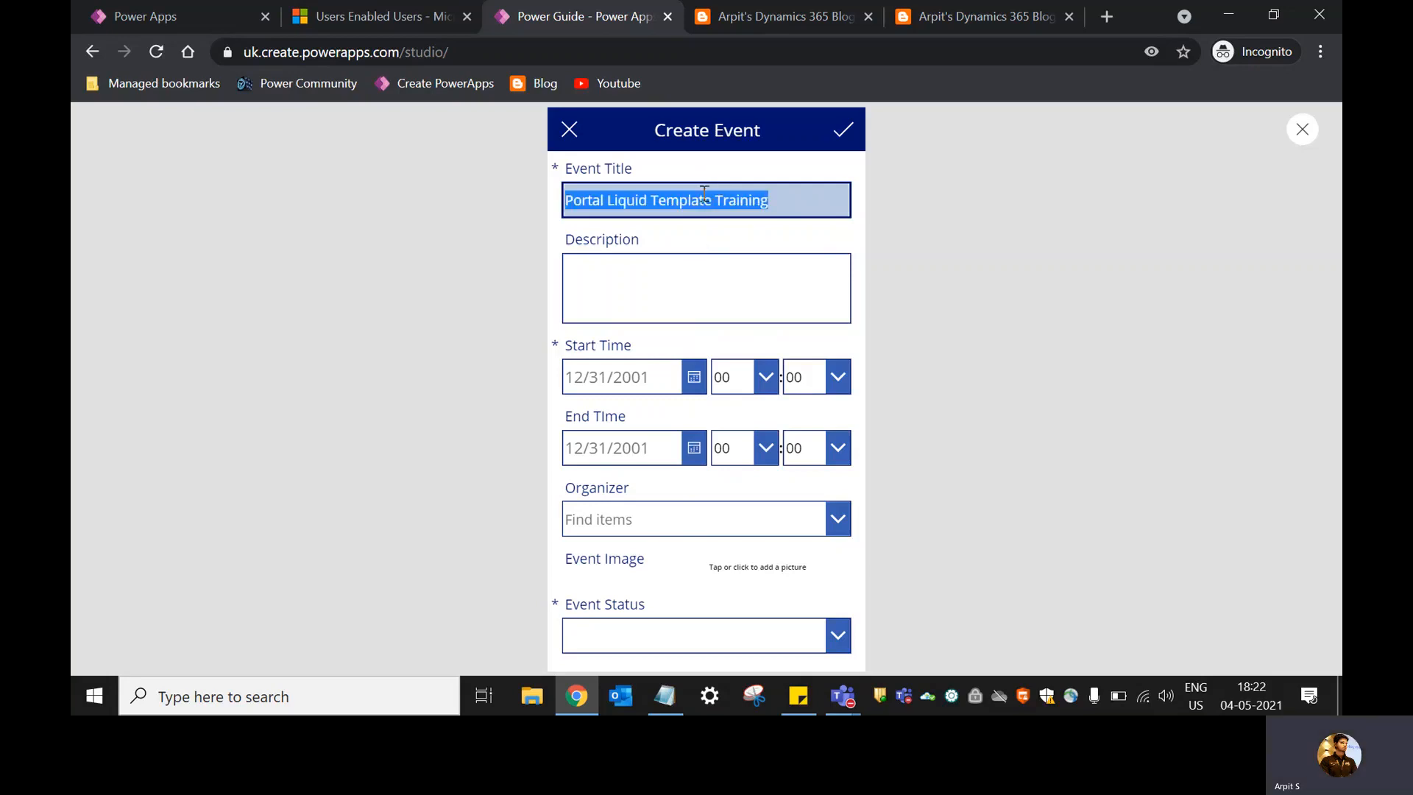
click(703, 268)
key(ctrl+v)
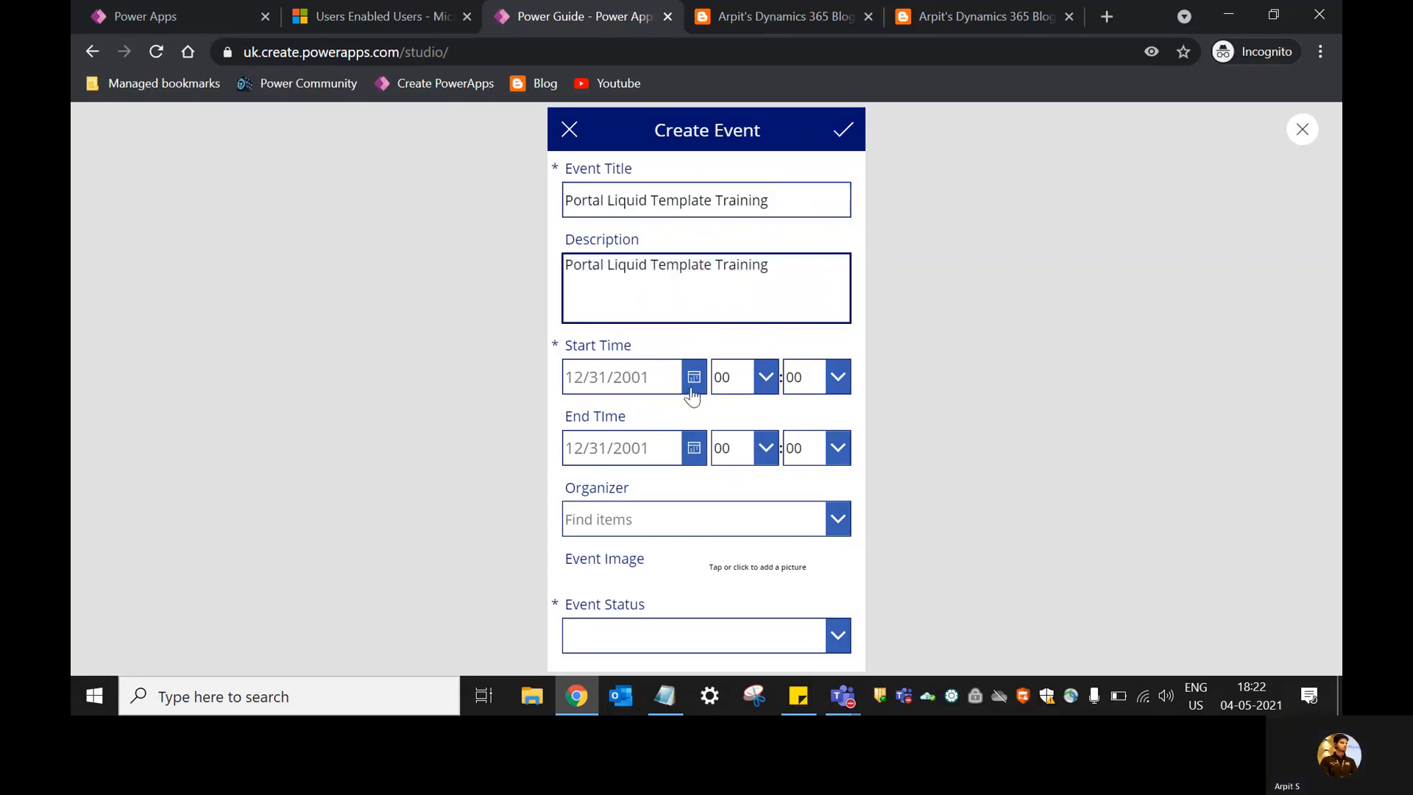
Choose June 11, 2021 as the event's Start Time date.
click(695, 376)
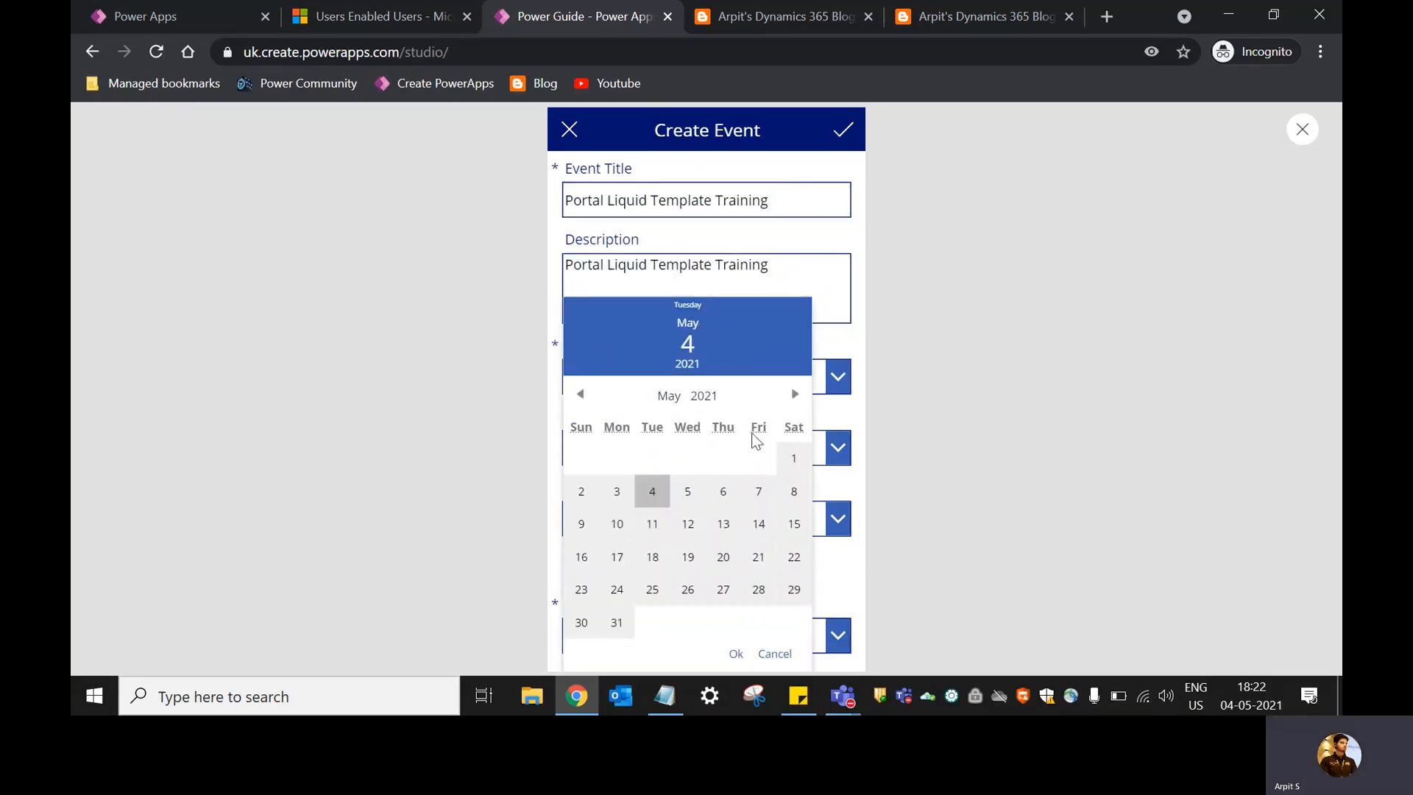
click(795, 394)
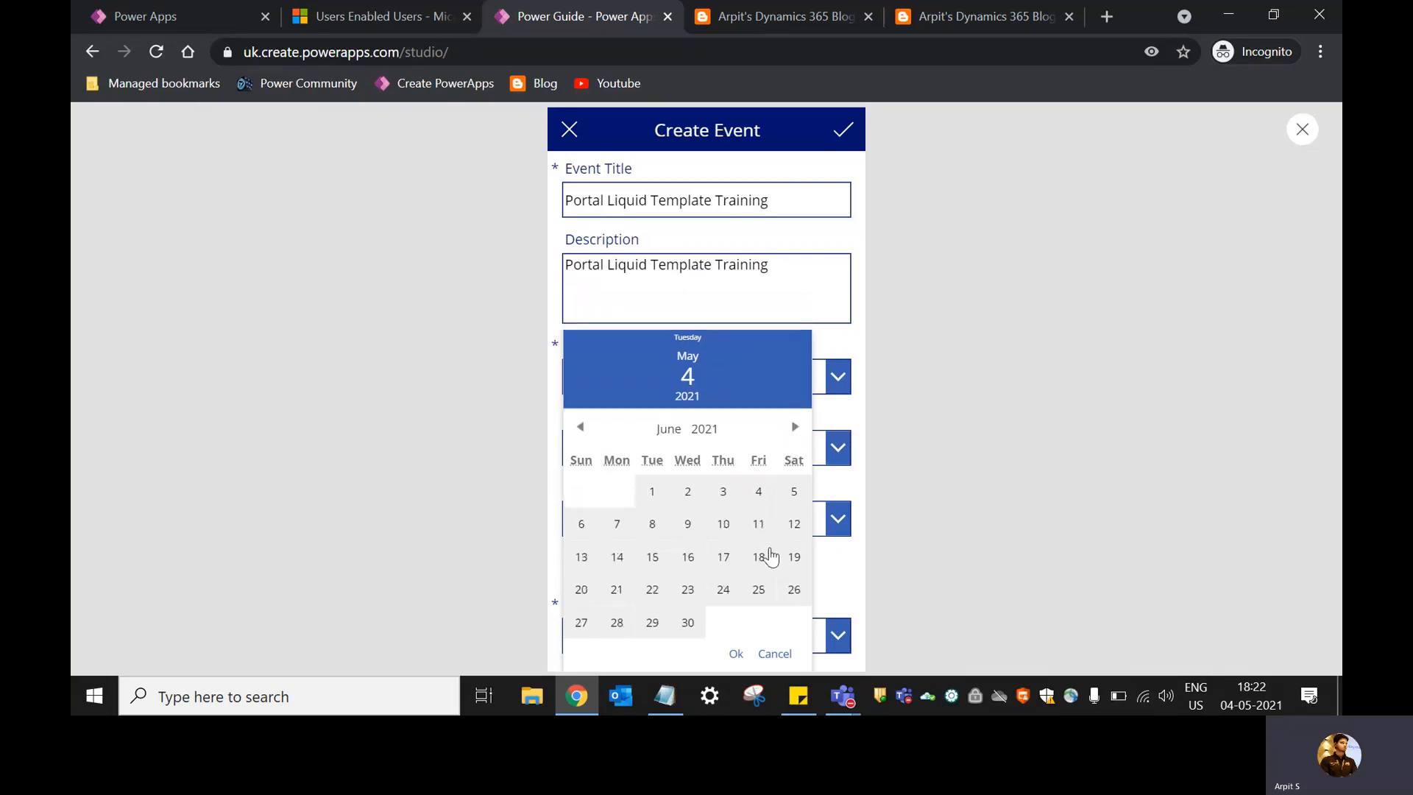
click(758, 526)
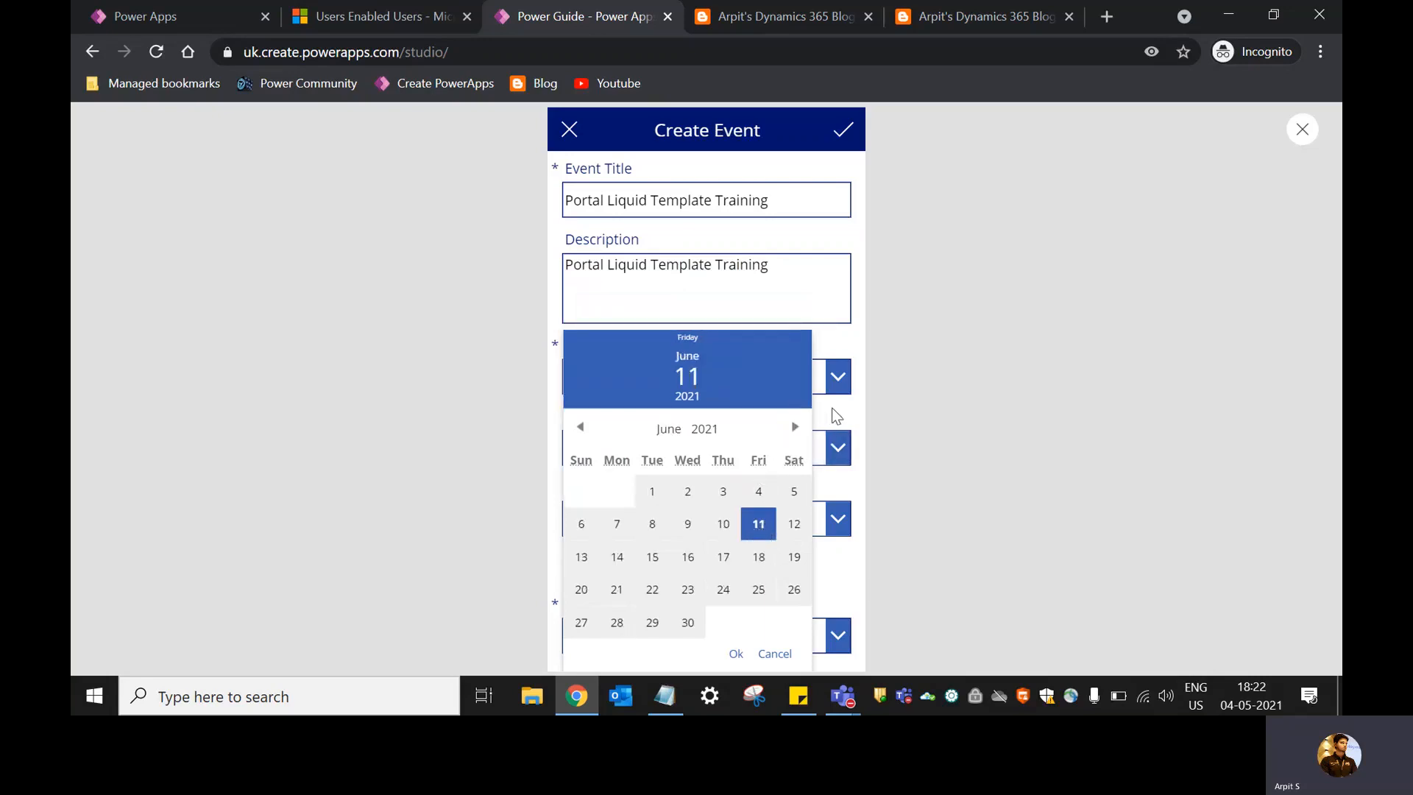
Set the event's start time to 6/11/2021 at 07:59.
click(736, 654)
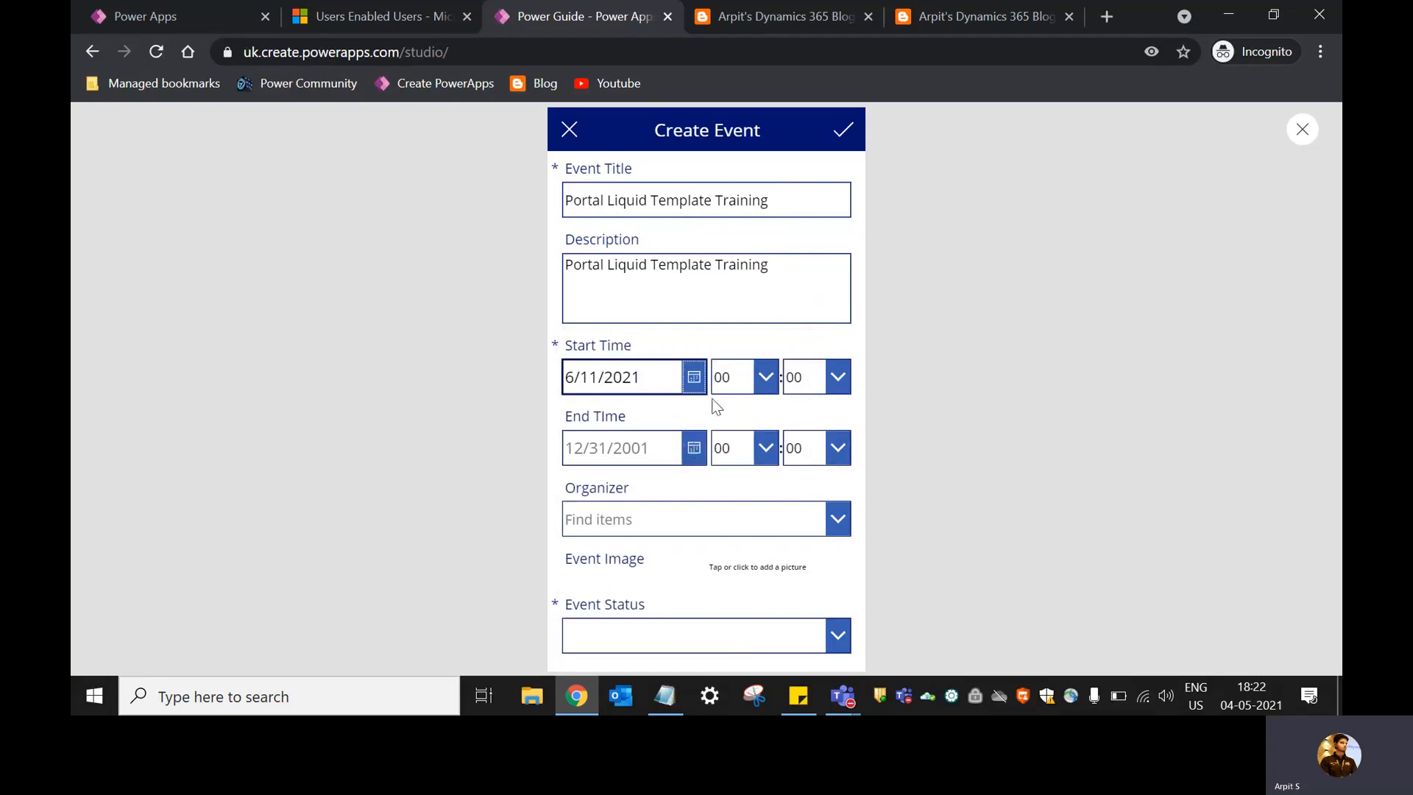
click(764, 377)
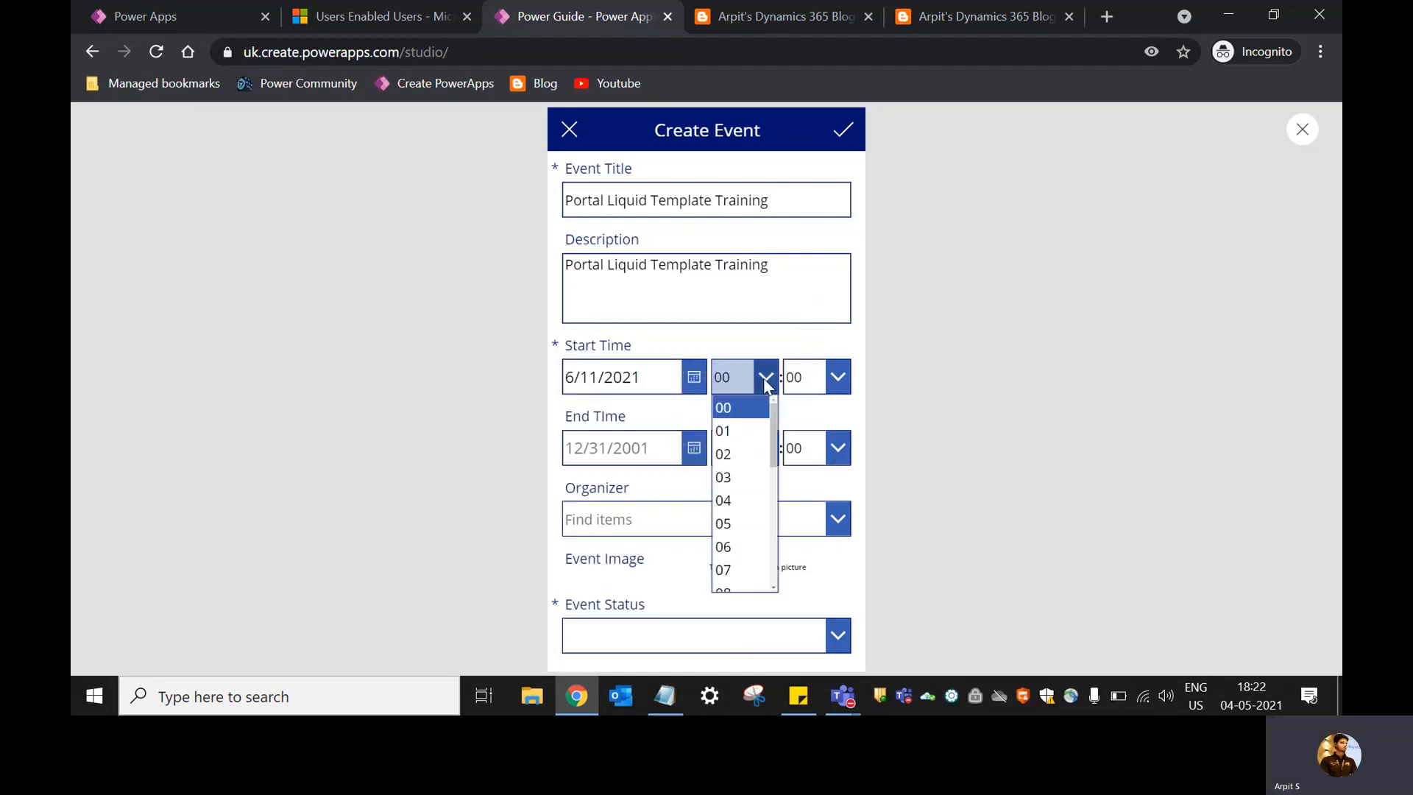
click(740, 571)
click(837, 378)
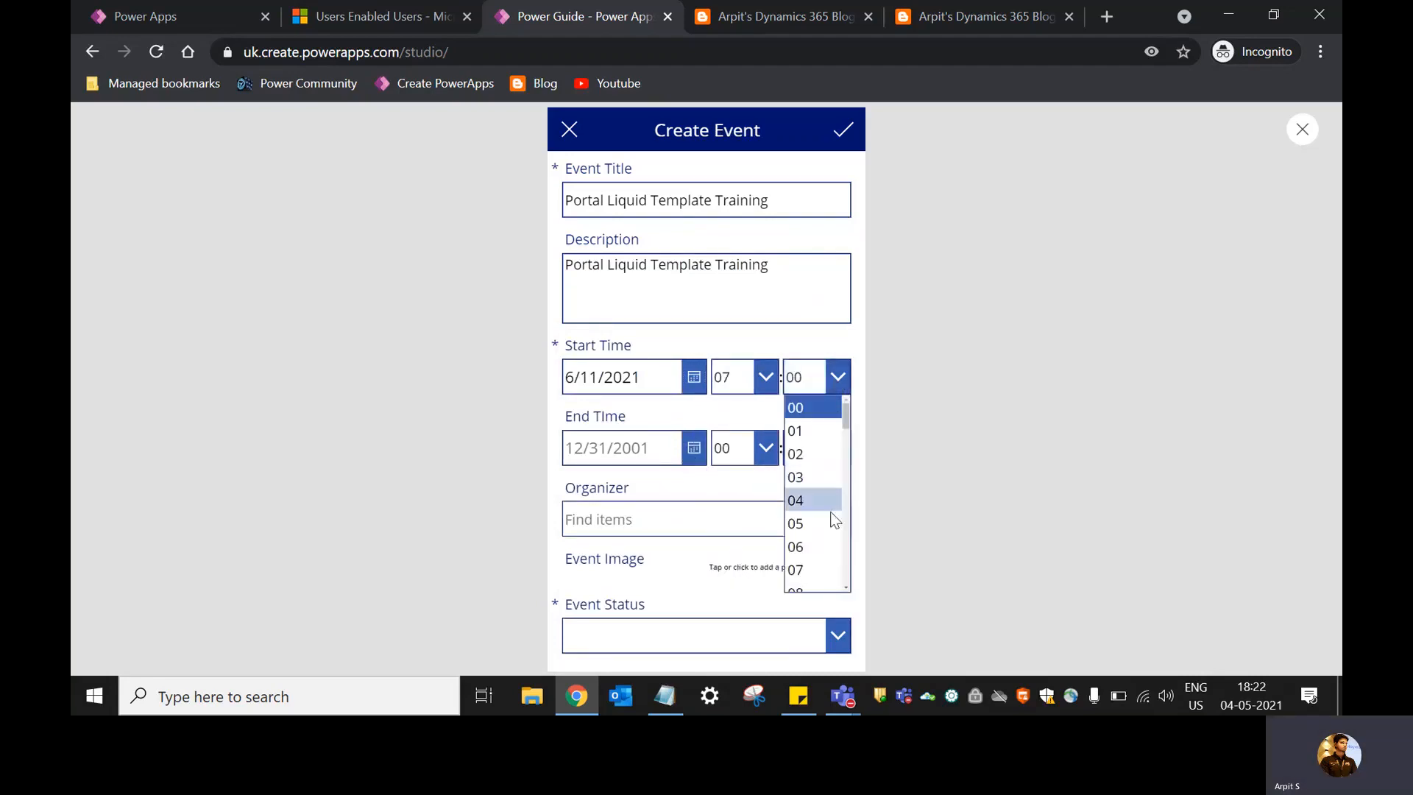
scroll(821, 534, down, 5)
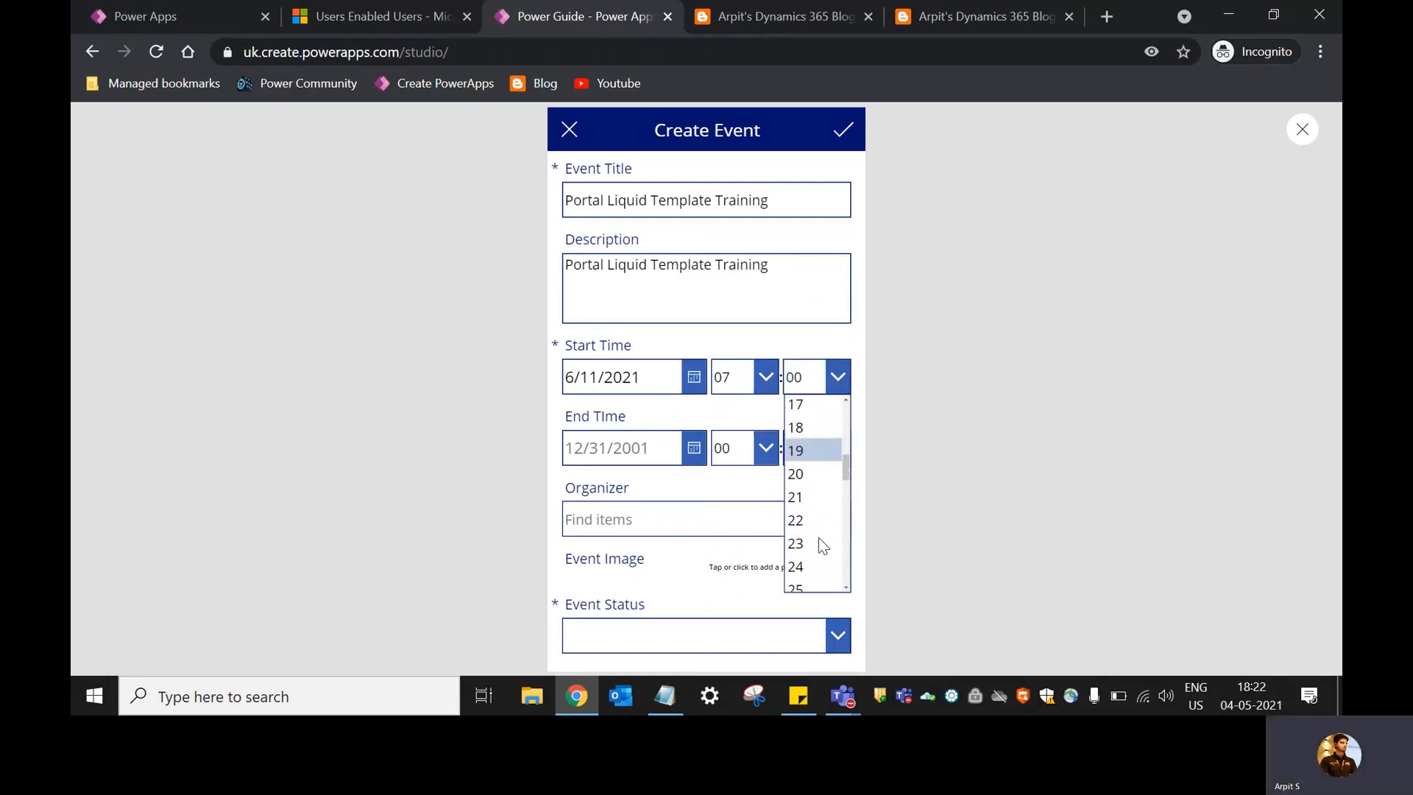
scroll(819, 537, down, 10)
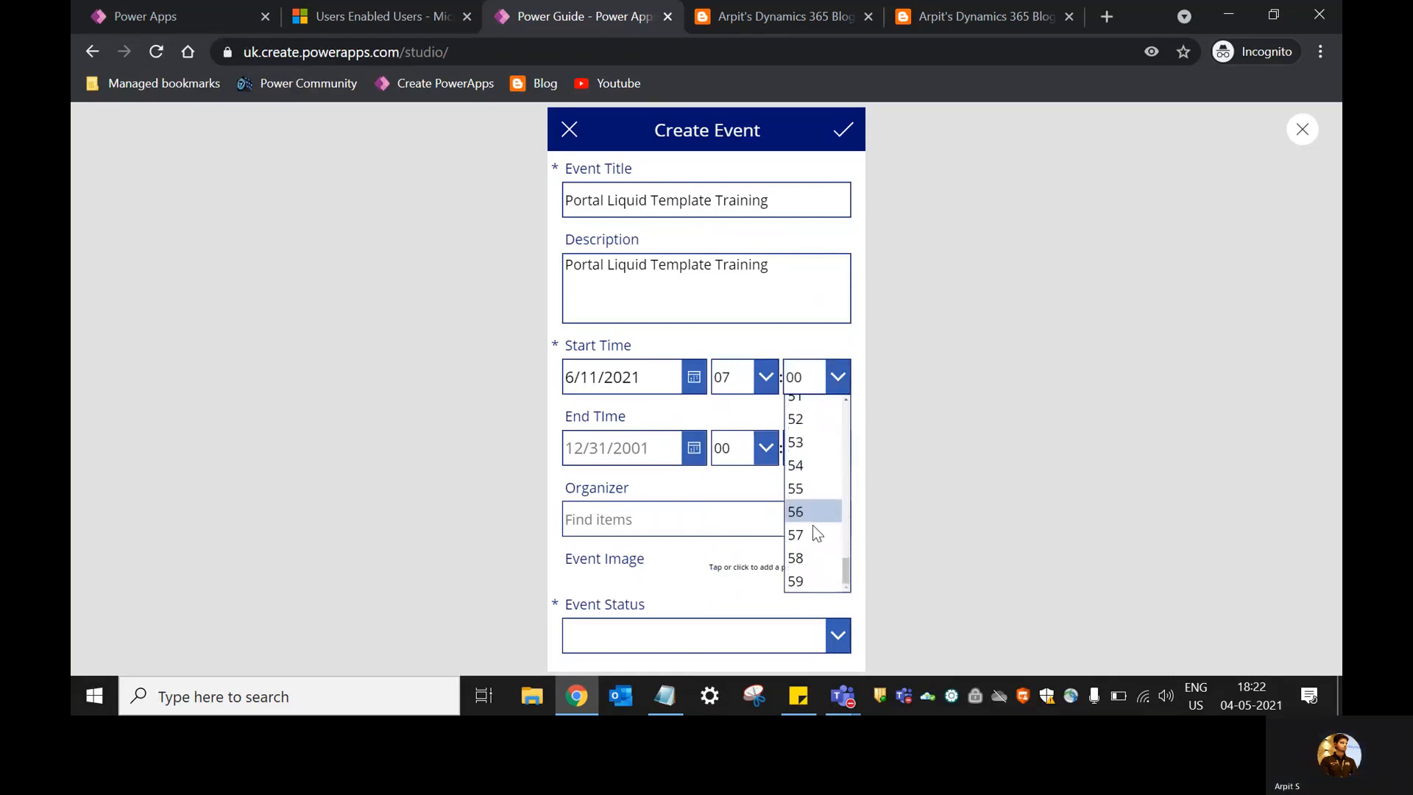
click(818, 583)
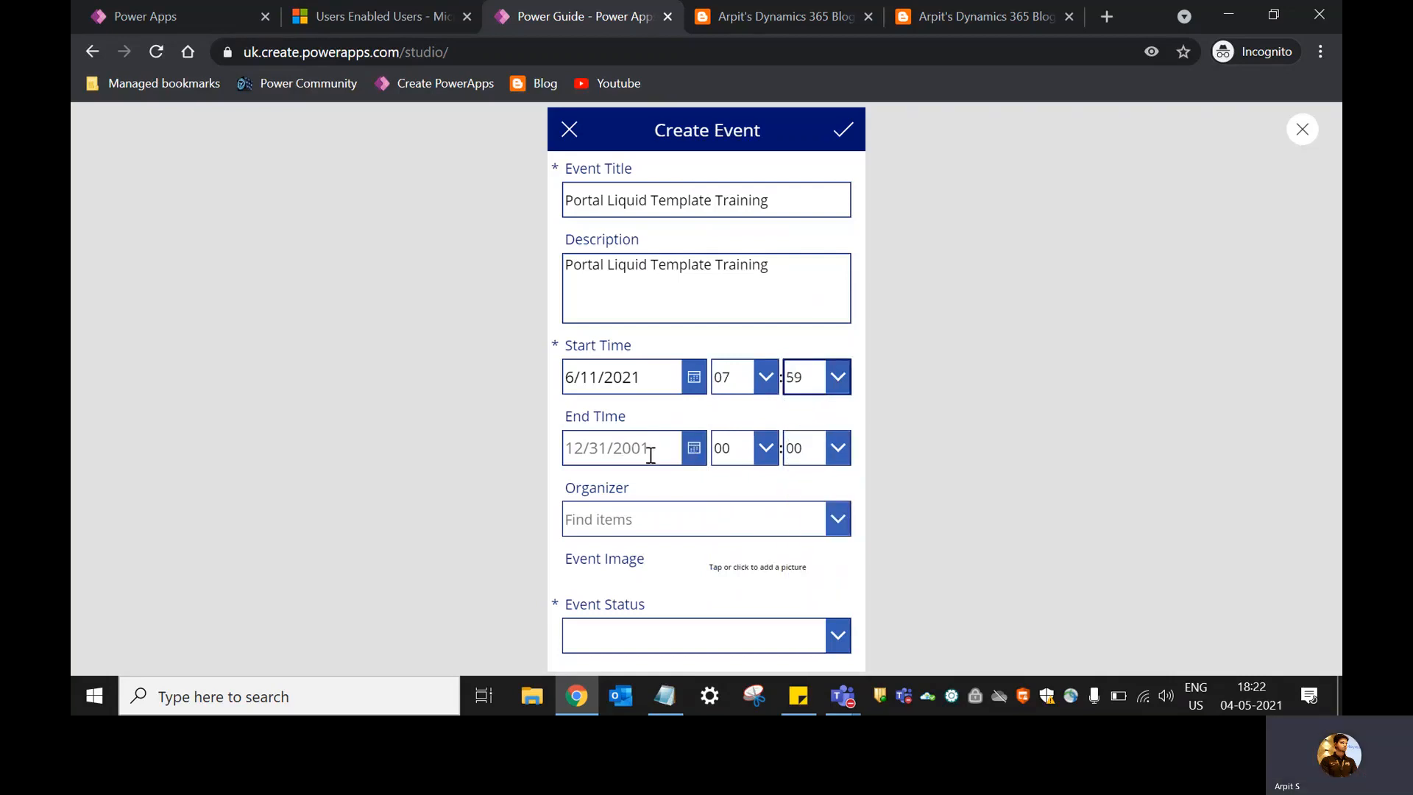
Set the event's end time to 6/11/2021 at 20:00.
click(695, 449)
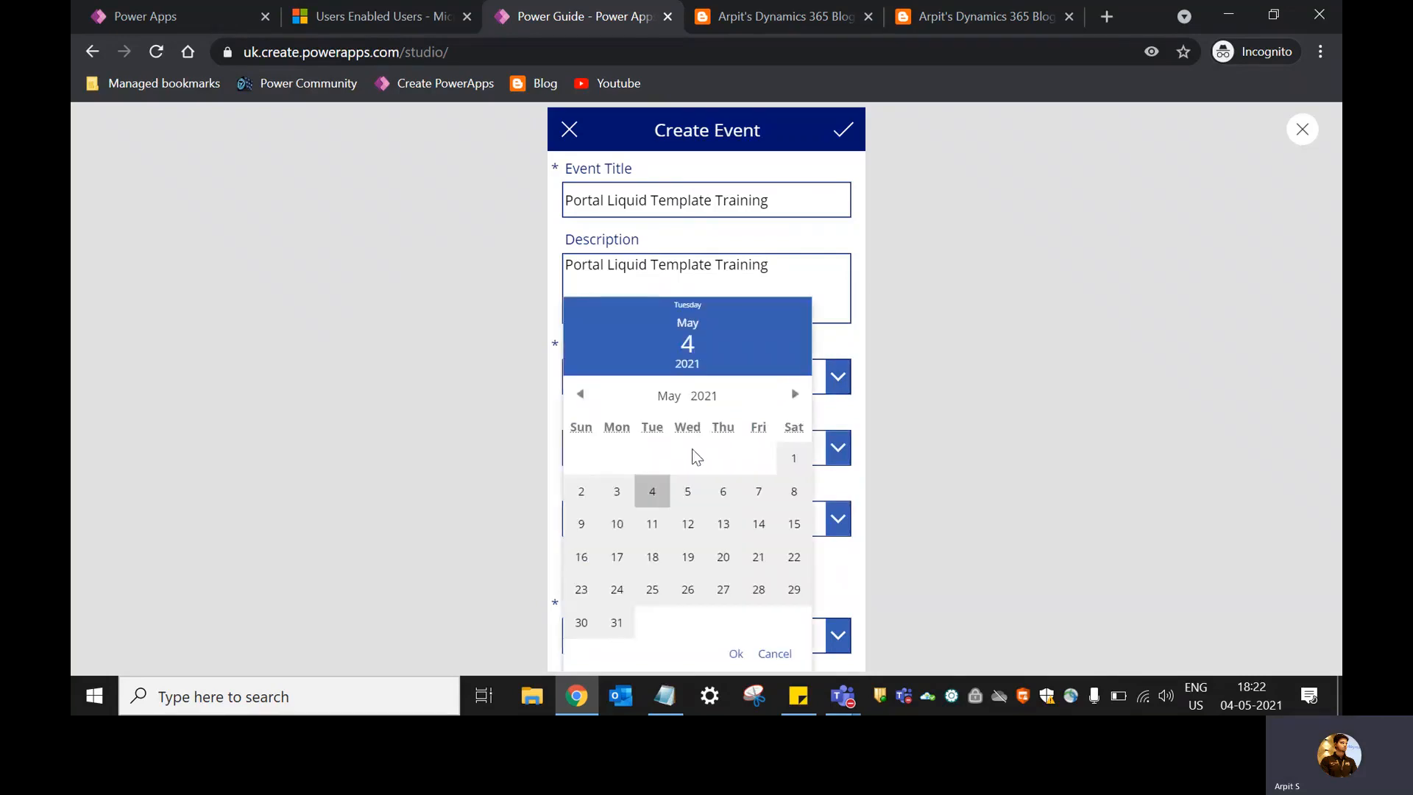
click(794, 396)
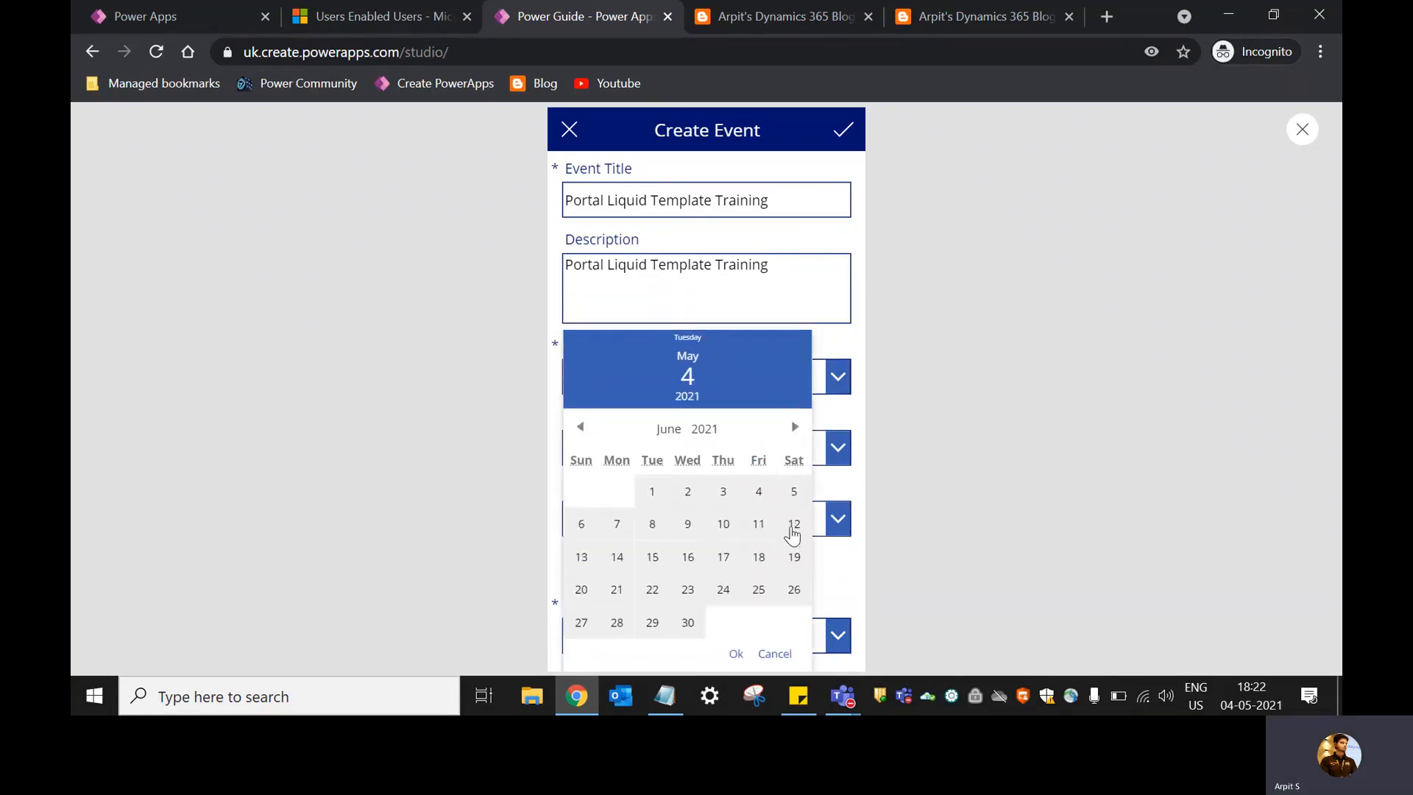
click(759, 527)
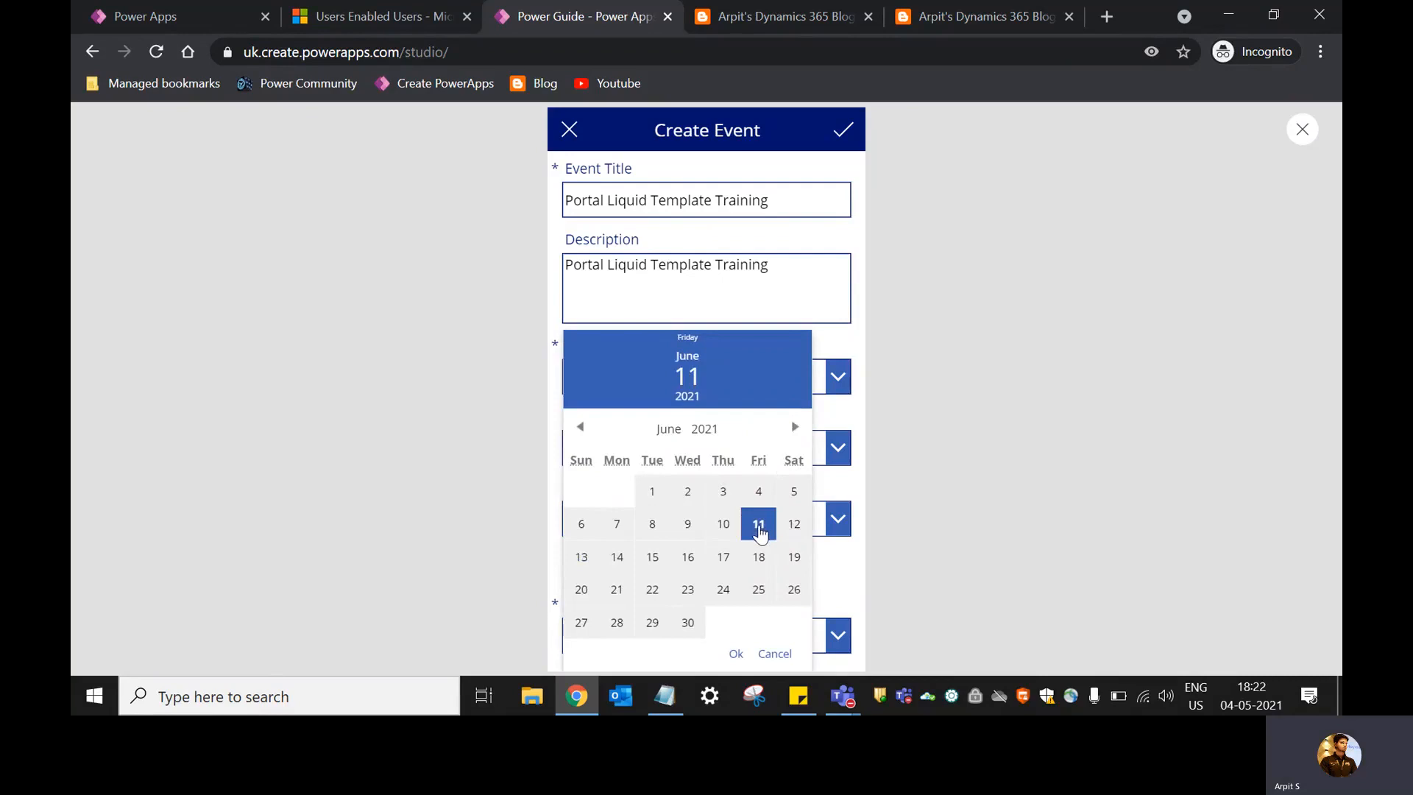
click(736, 653)
click(768, 462)
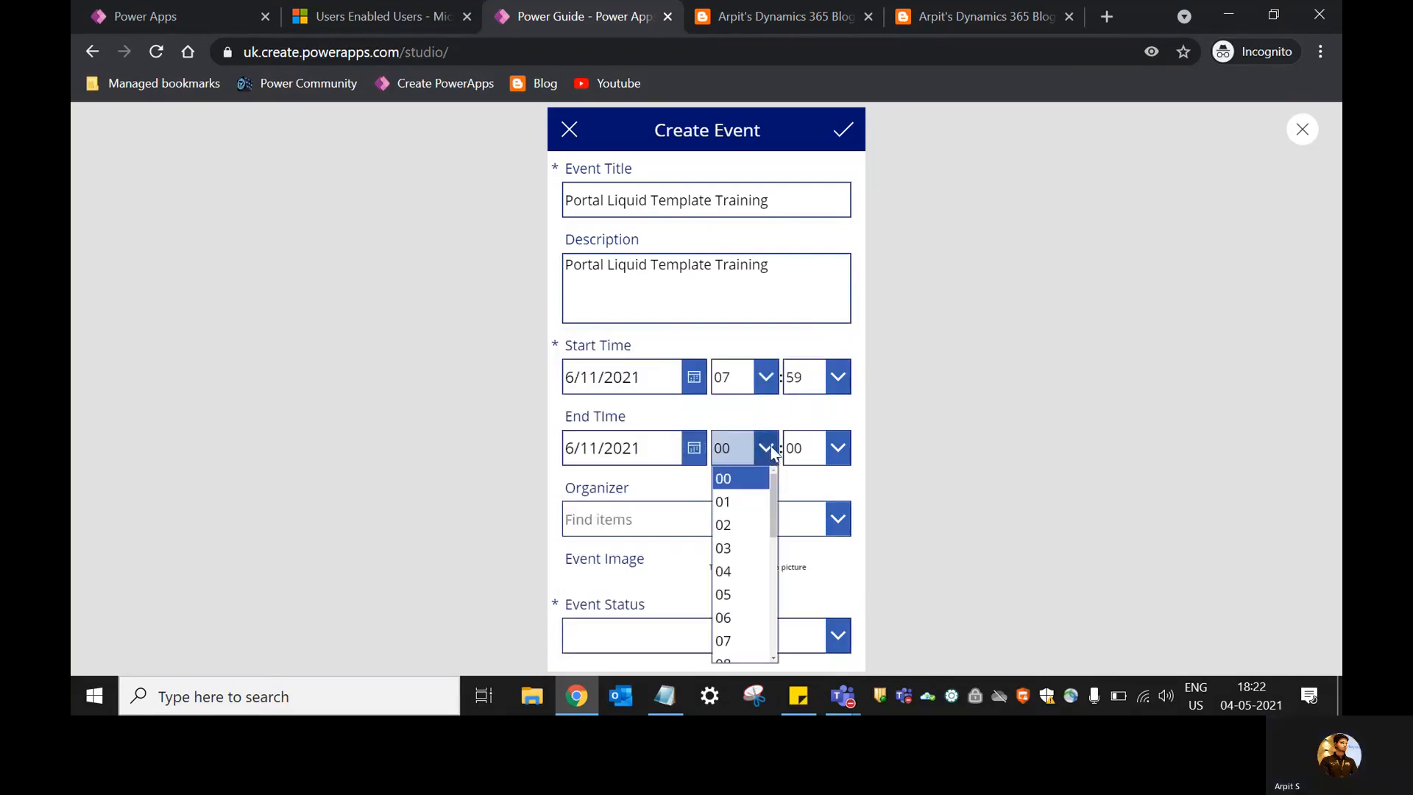
scroll(764, 615, down, 5)
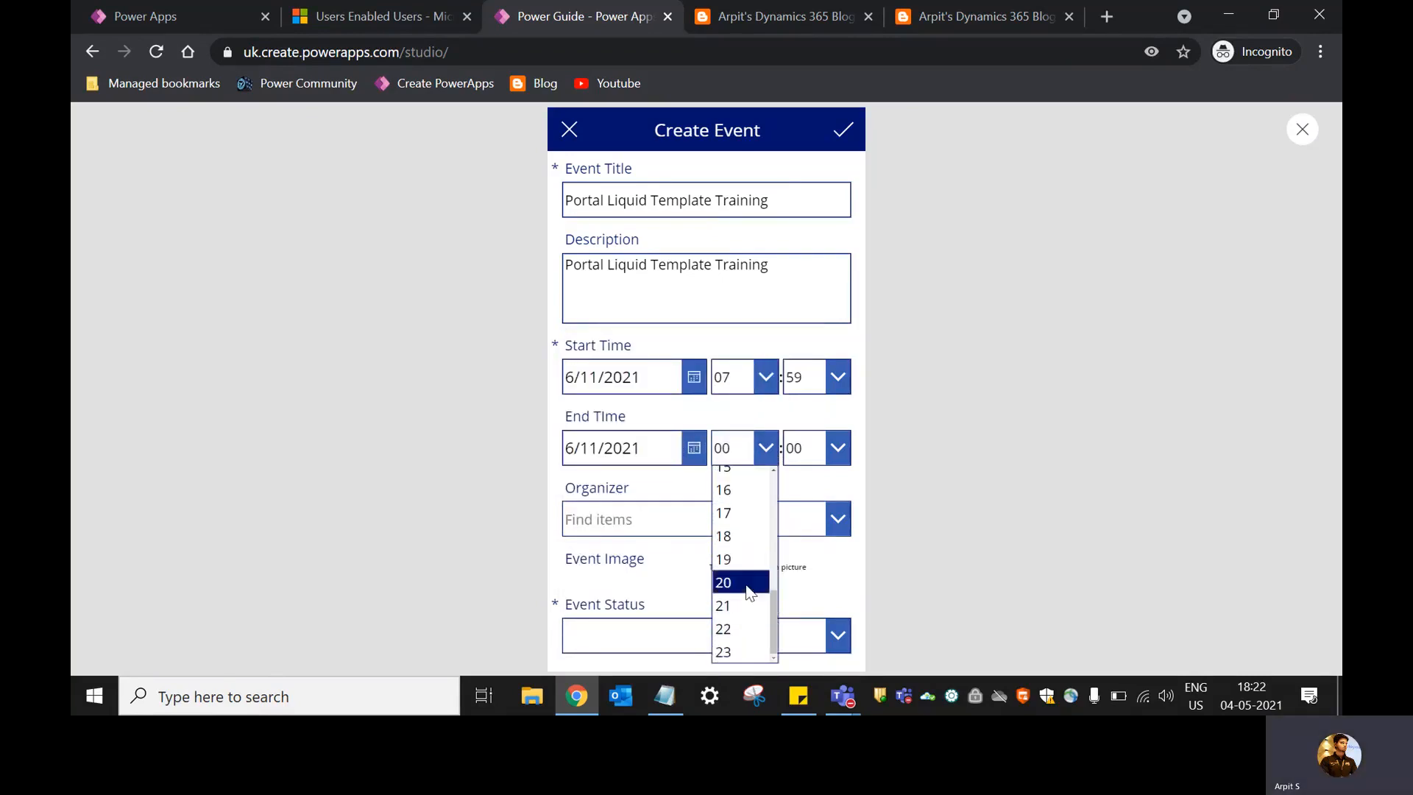
click(758, 583)
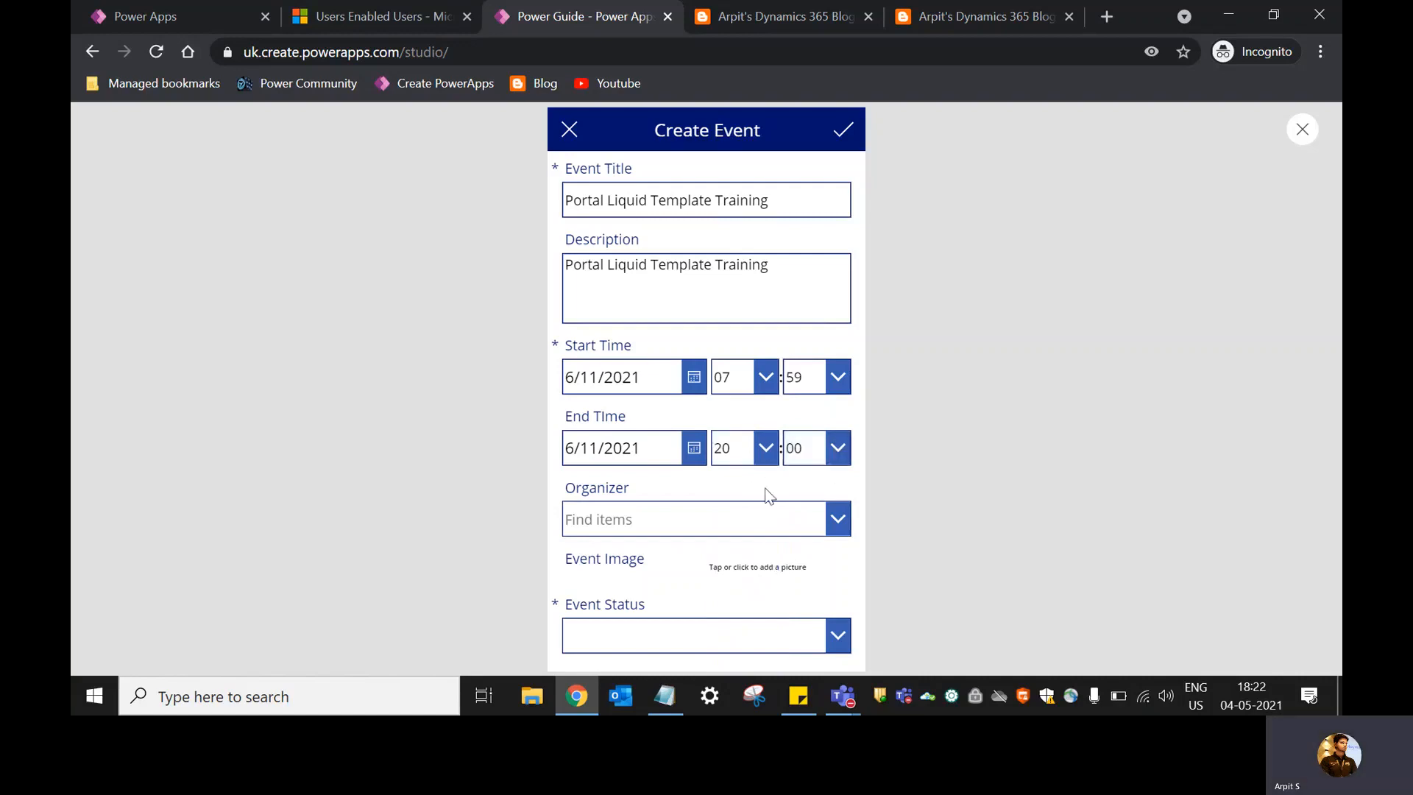
Choose the first listed person as organizer and add portal.png from the Event images folder as the event image.
click(834, 519)
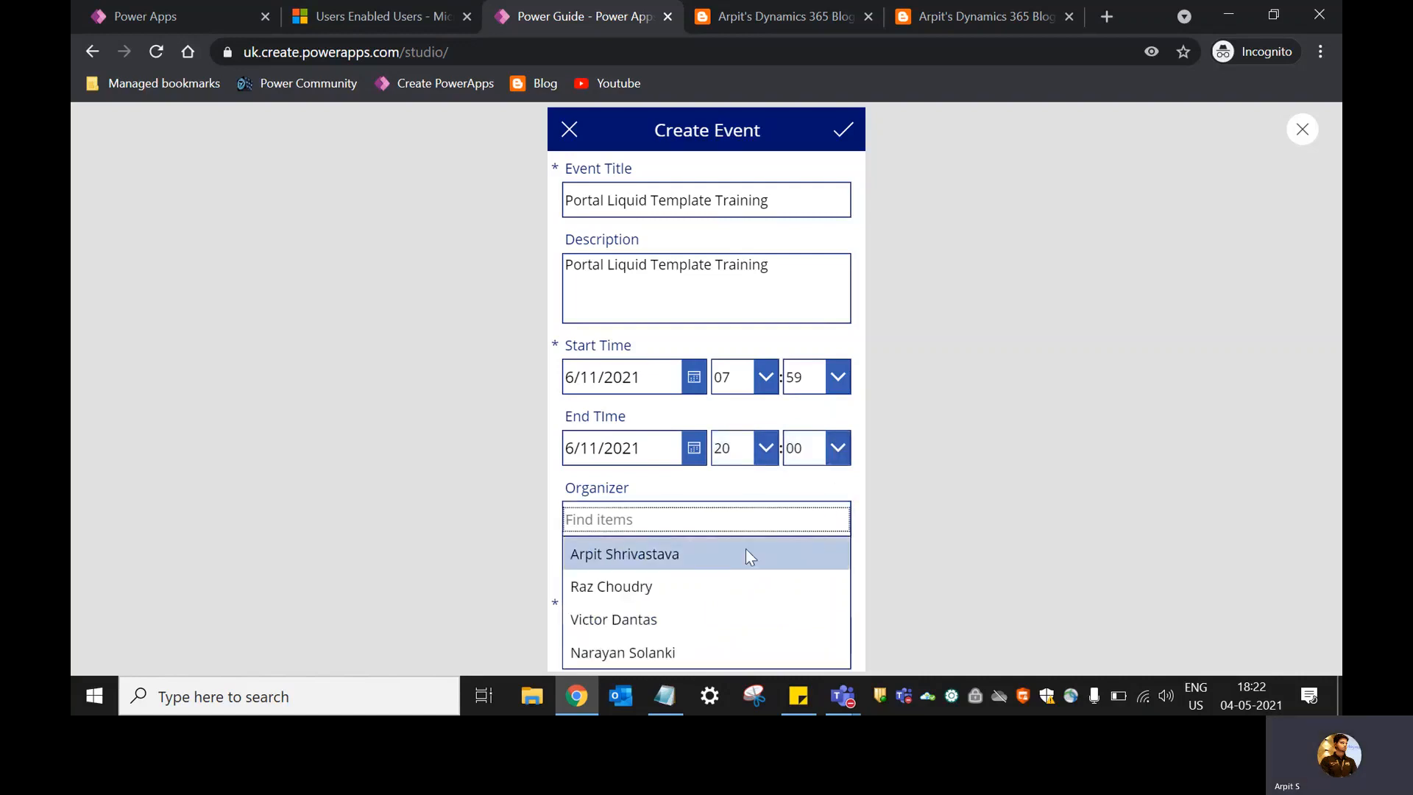
click(721, 556)
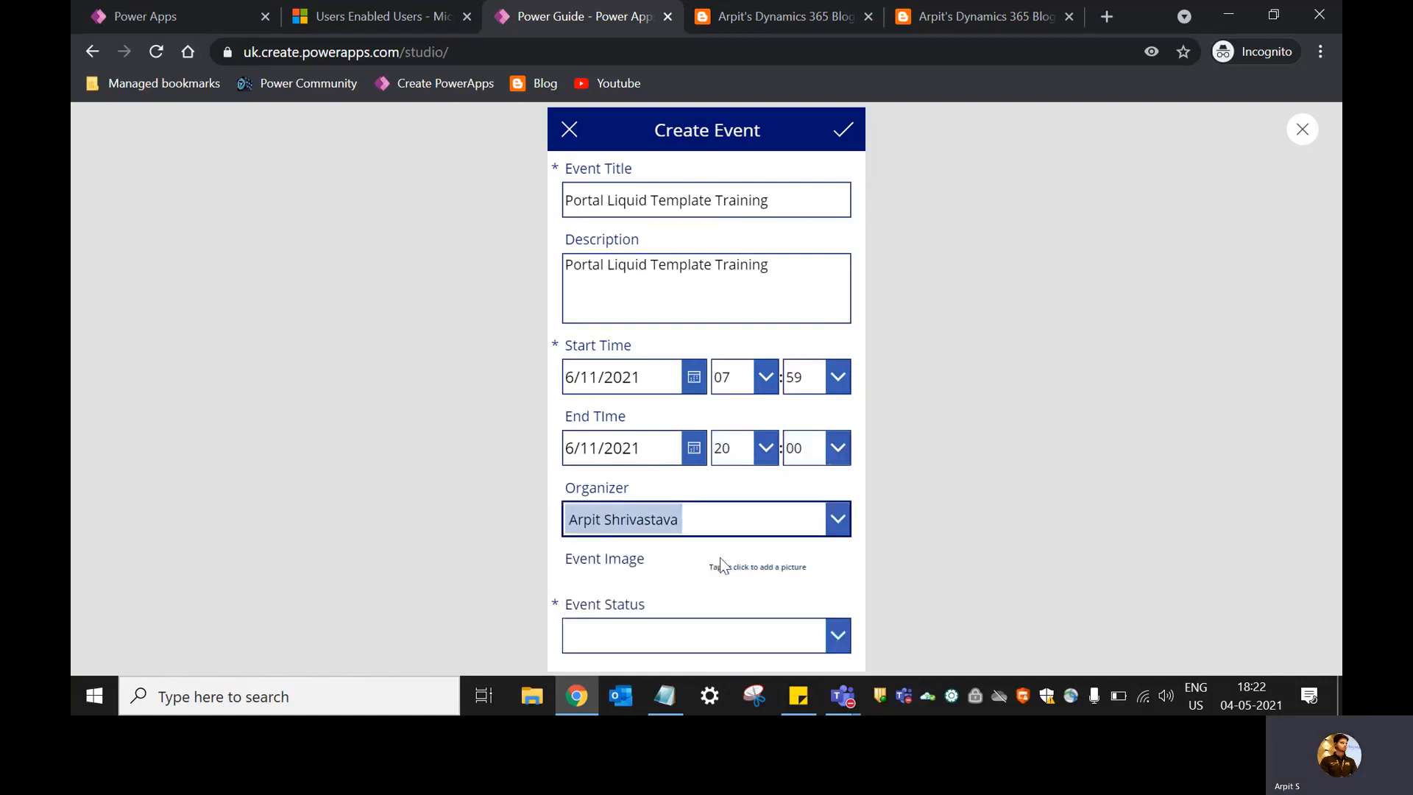
click(673, 567)
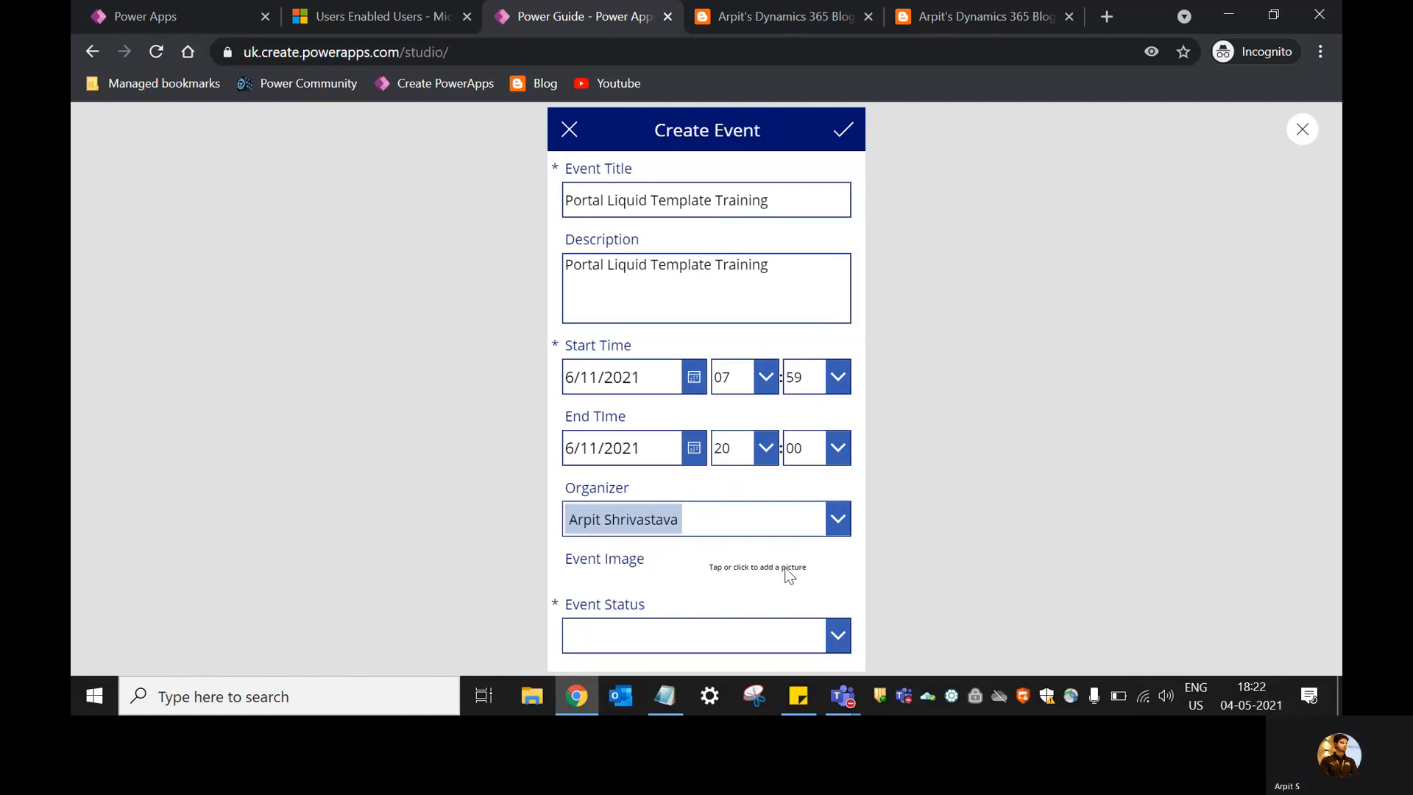
click(719, 569)
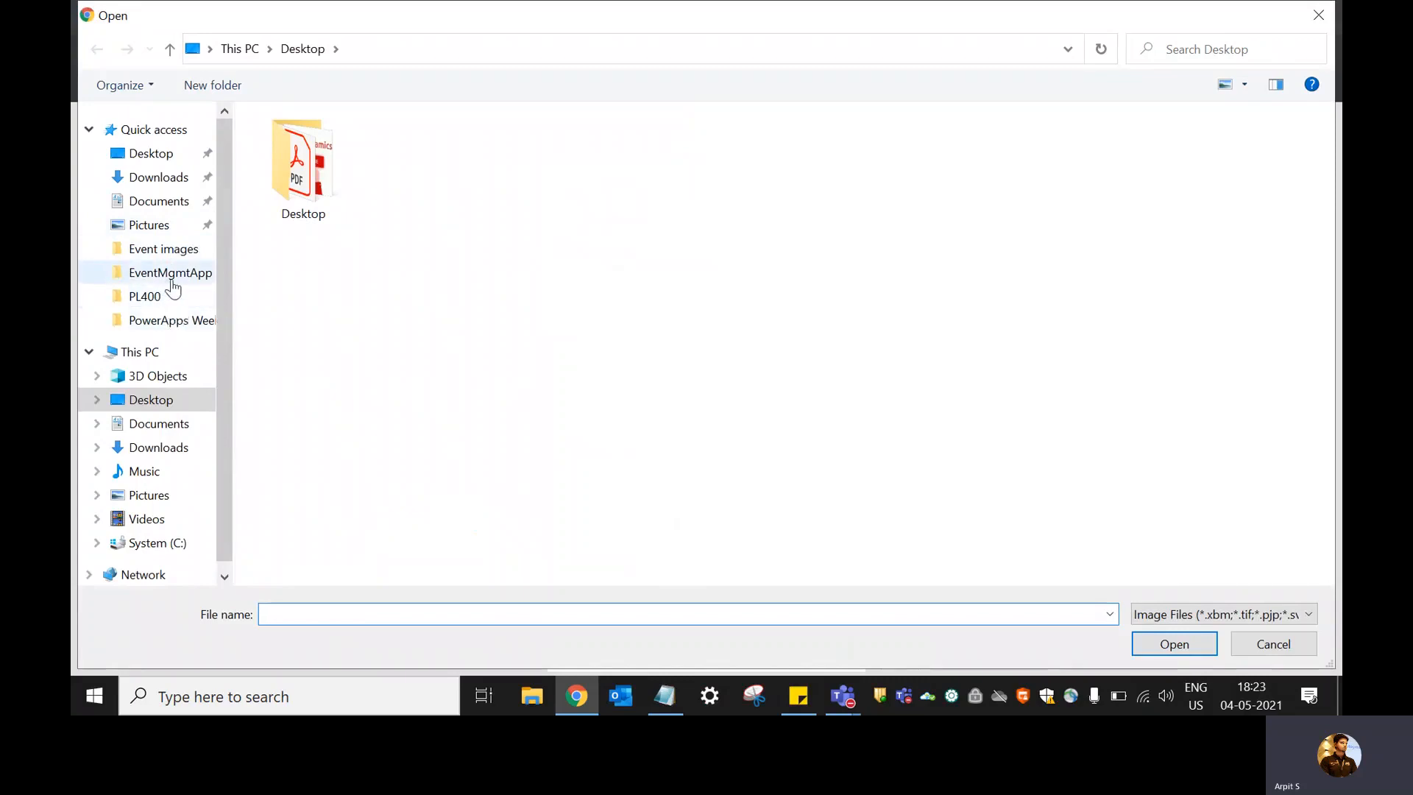
click(173, 281)
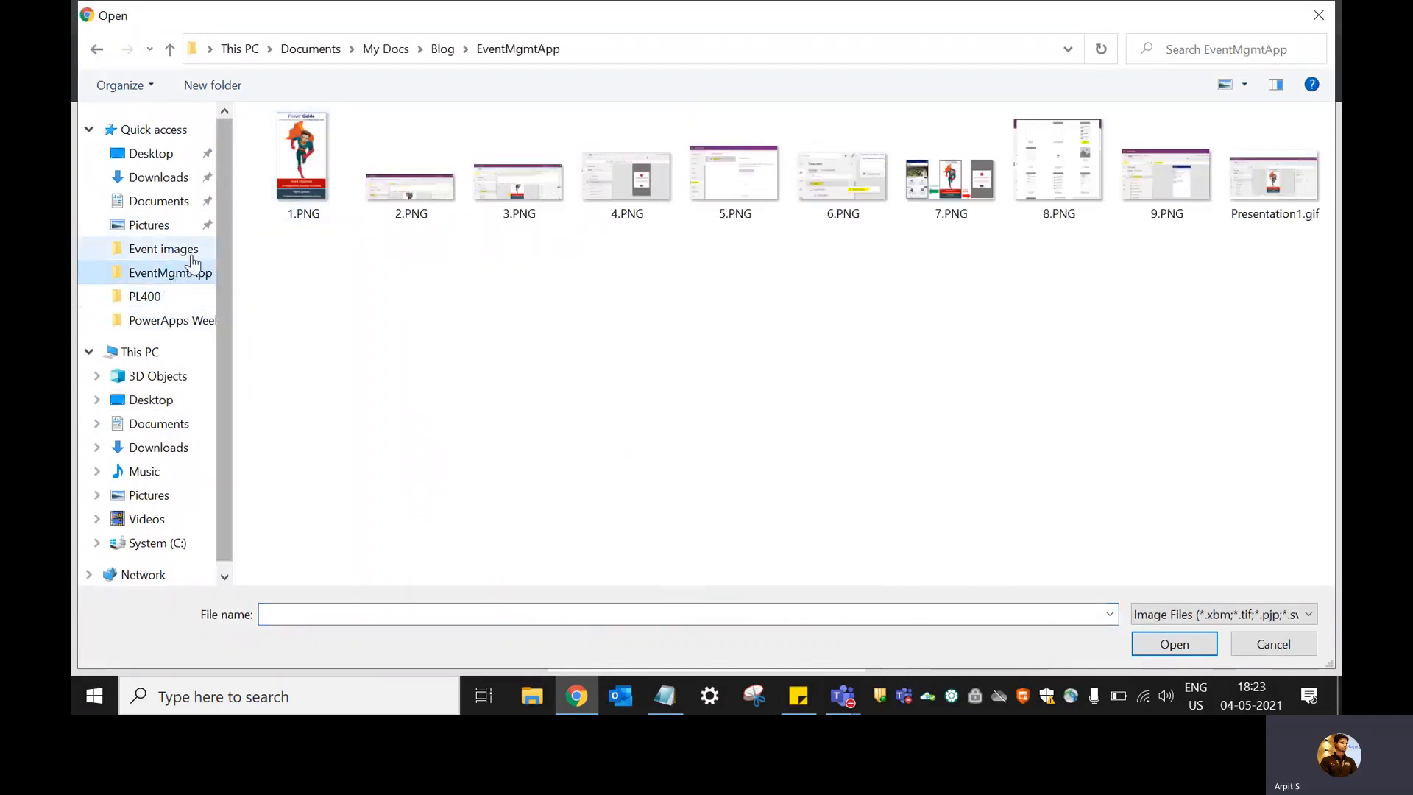
click(179, 253)
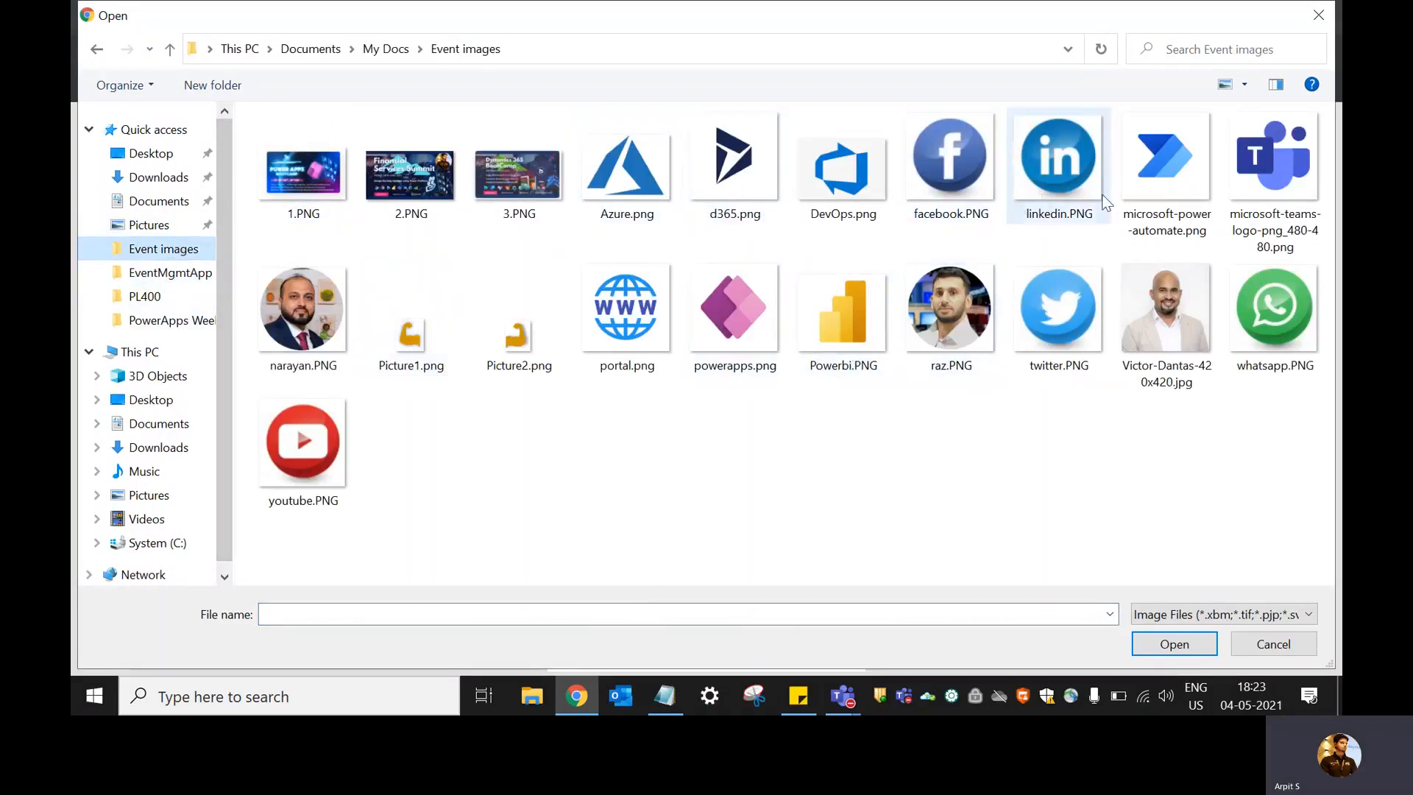
click(1172, 179)
click(642, 324)
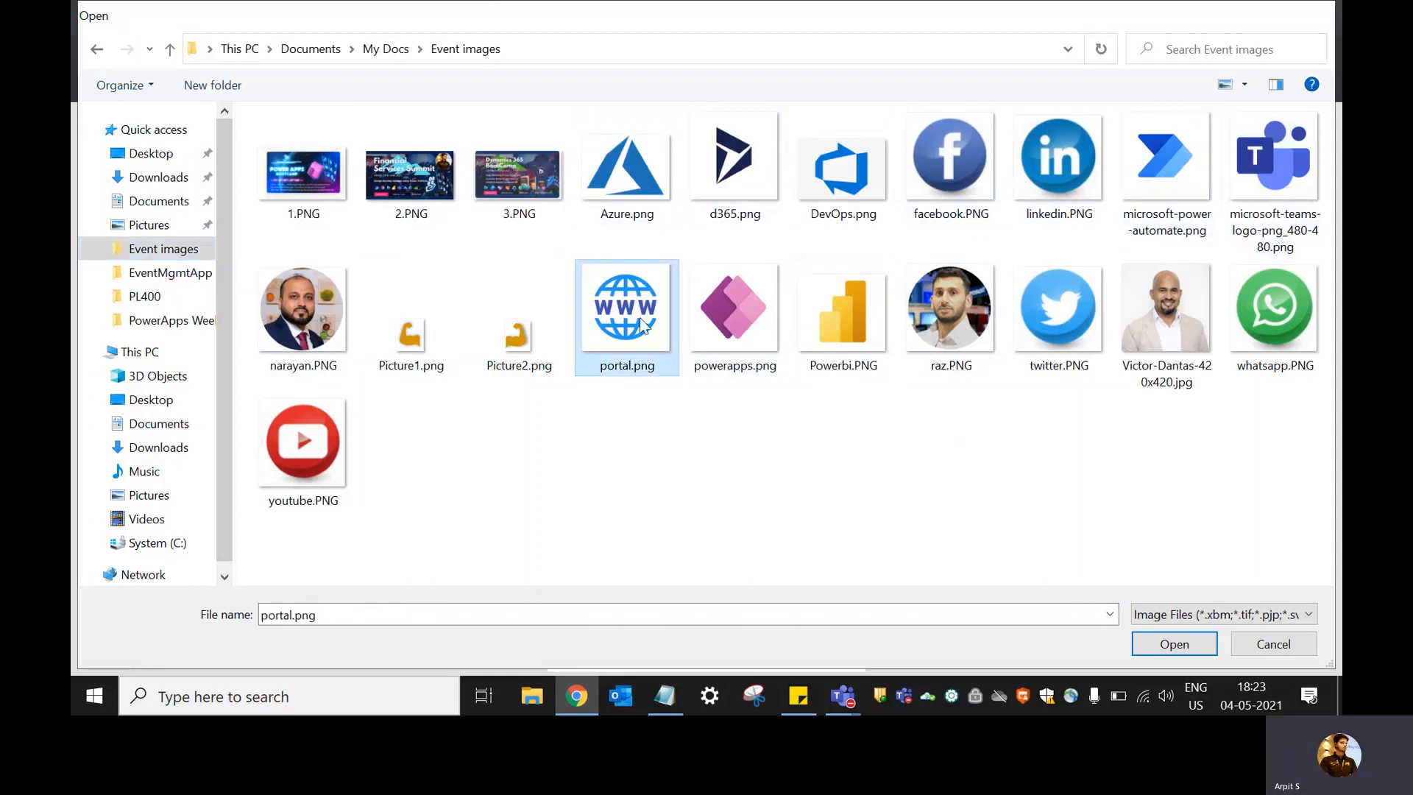
double_click(642, 324)
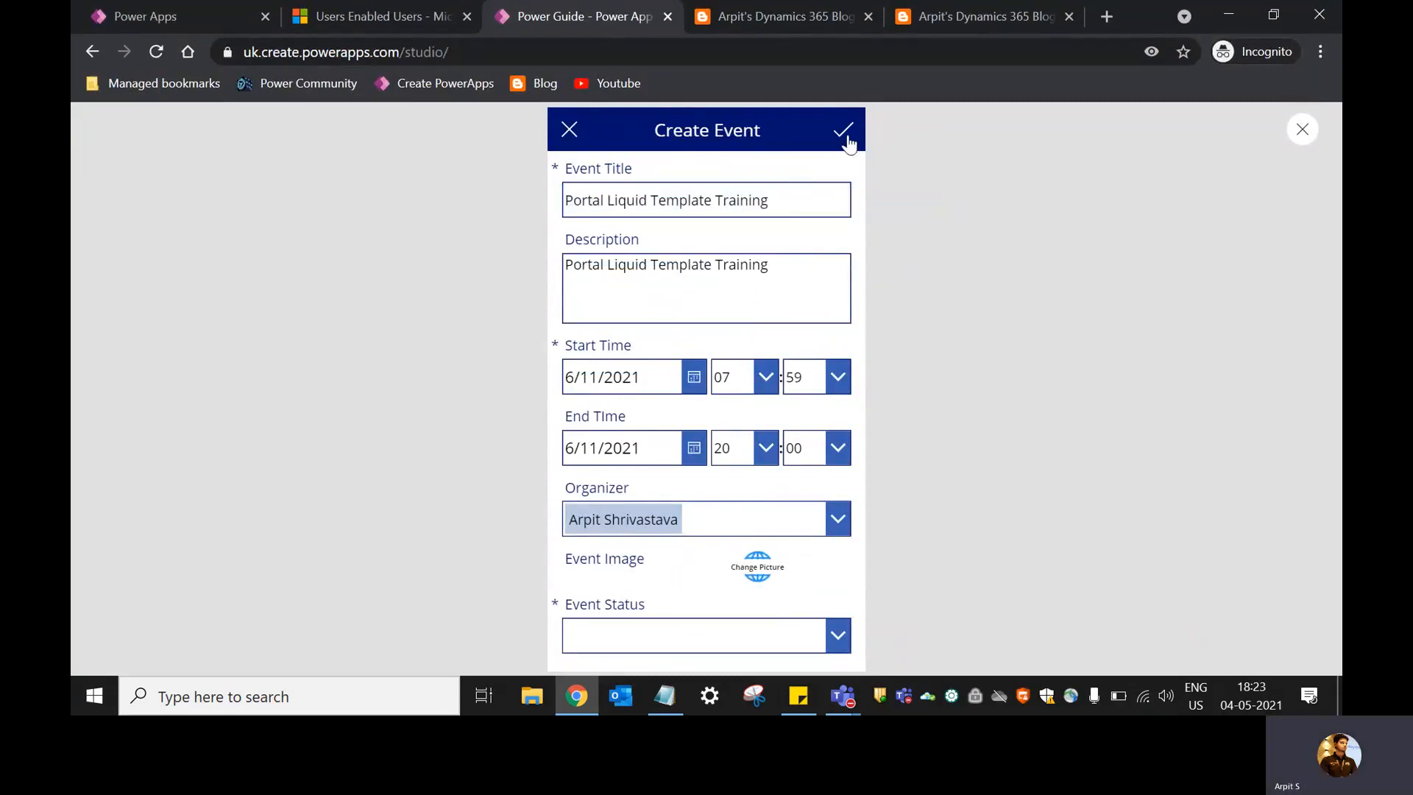
Try to submit the event without an Event Status, and return from the preview to the editor.
click(845, 133)
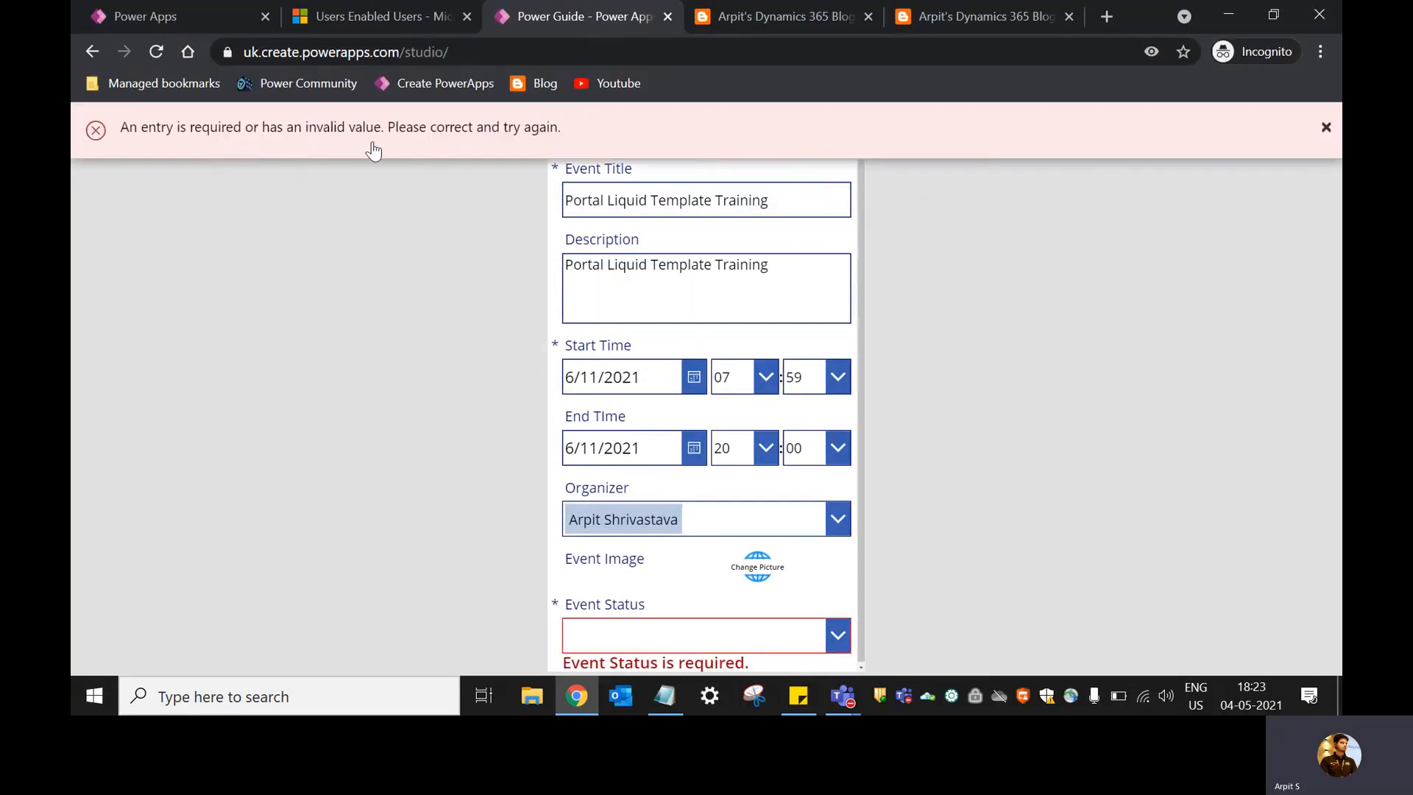
click(1326, 127)
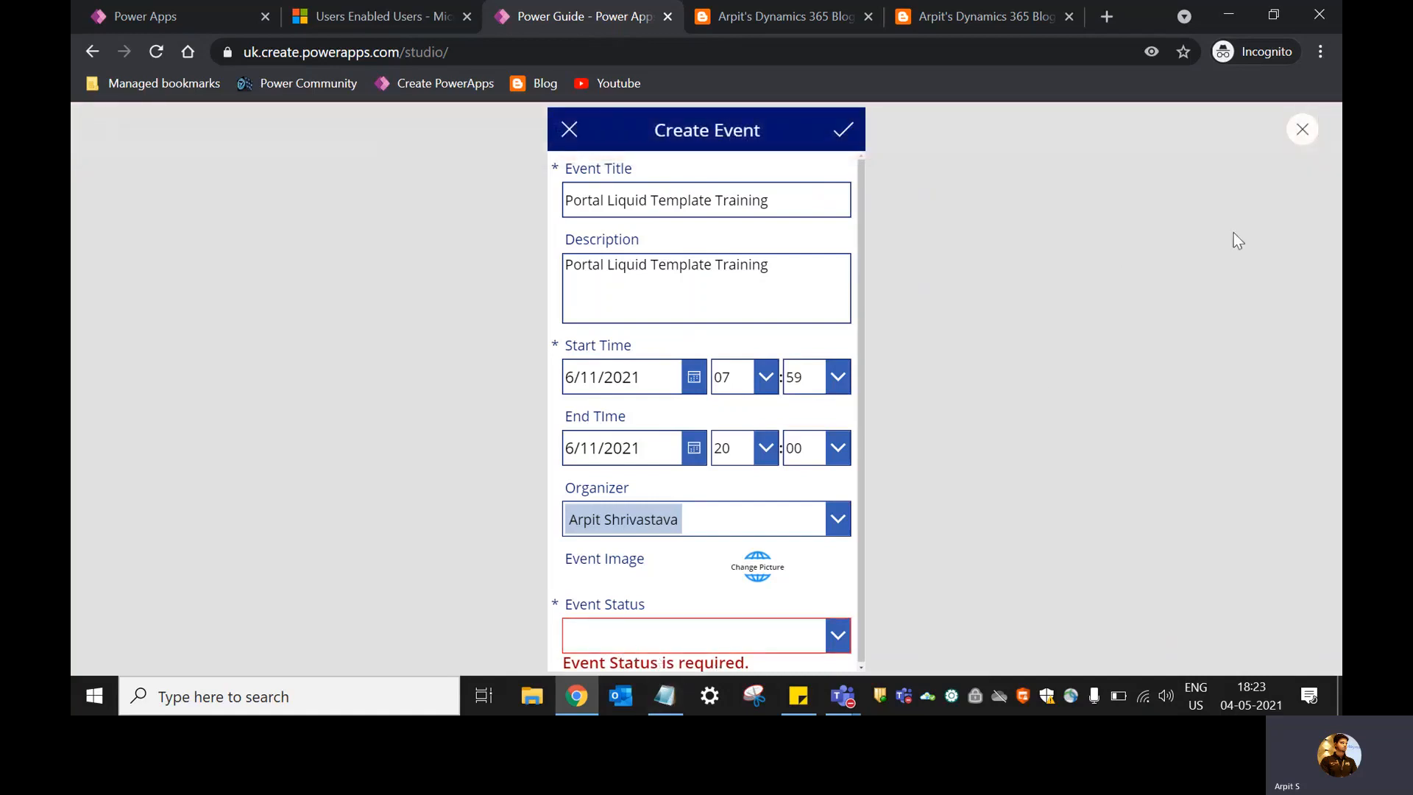
click(1304, 129)
Copy the Items formula Choices('Event Status (Events)'.Submitted) of the Event Status combo box.
scroll(877, 502, down, 1)
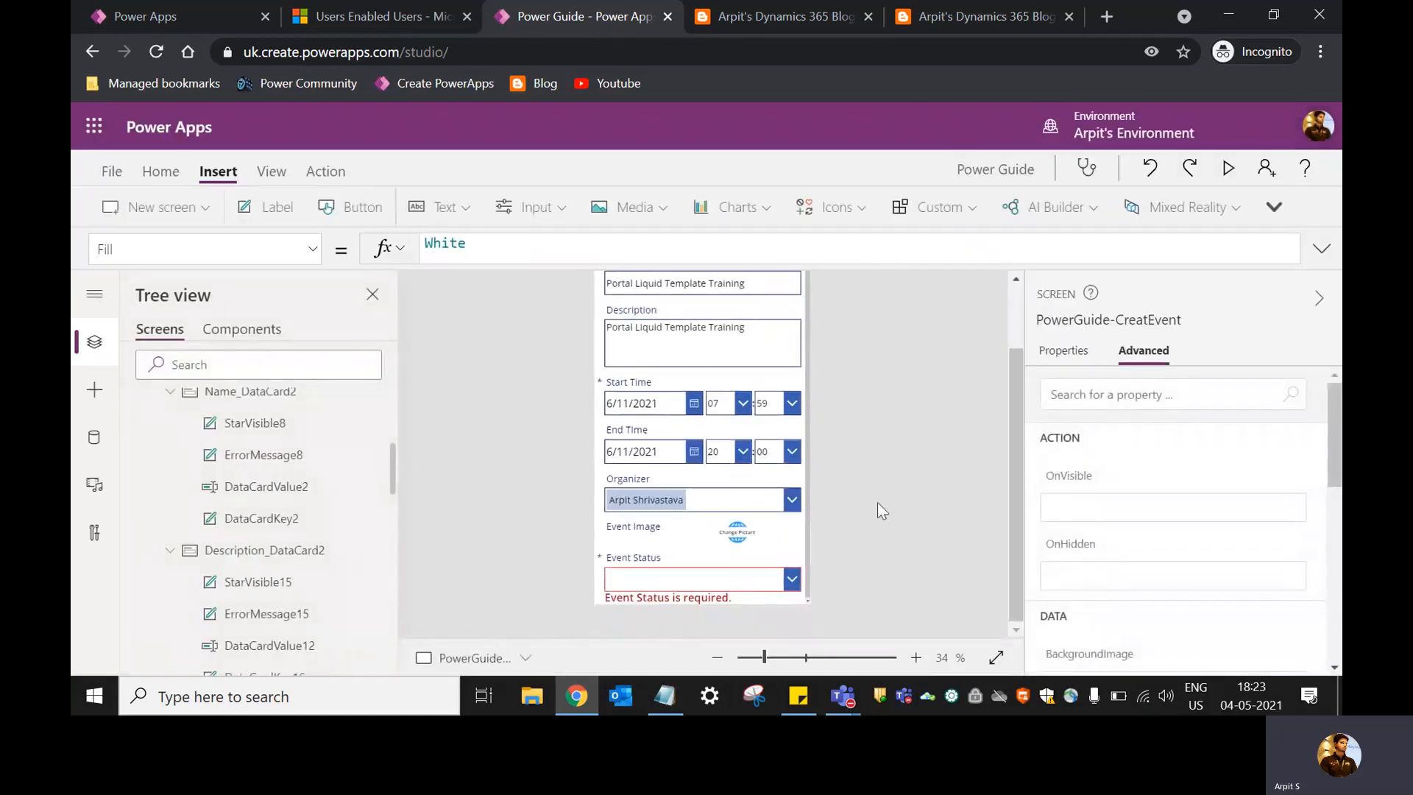
click(739, 585)
click(742, 581)
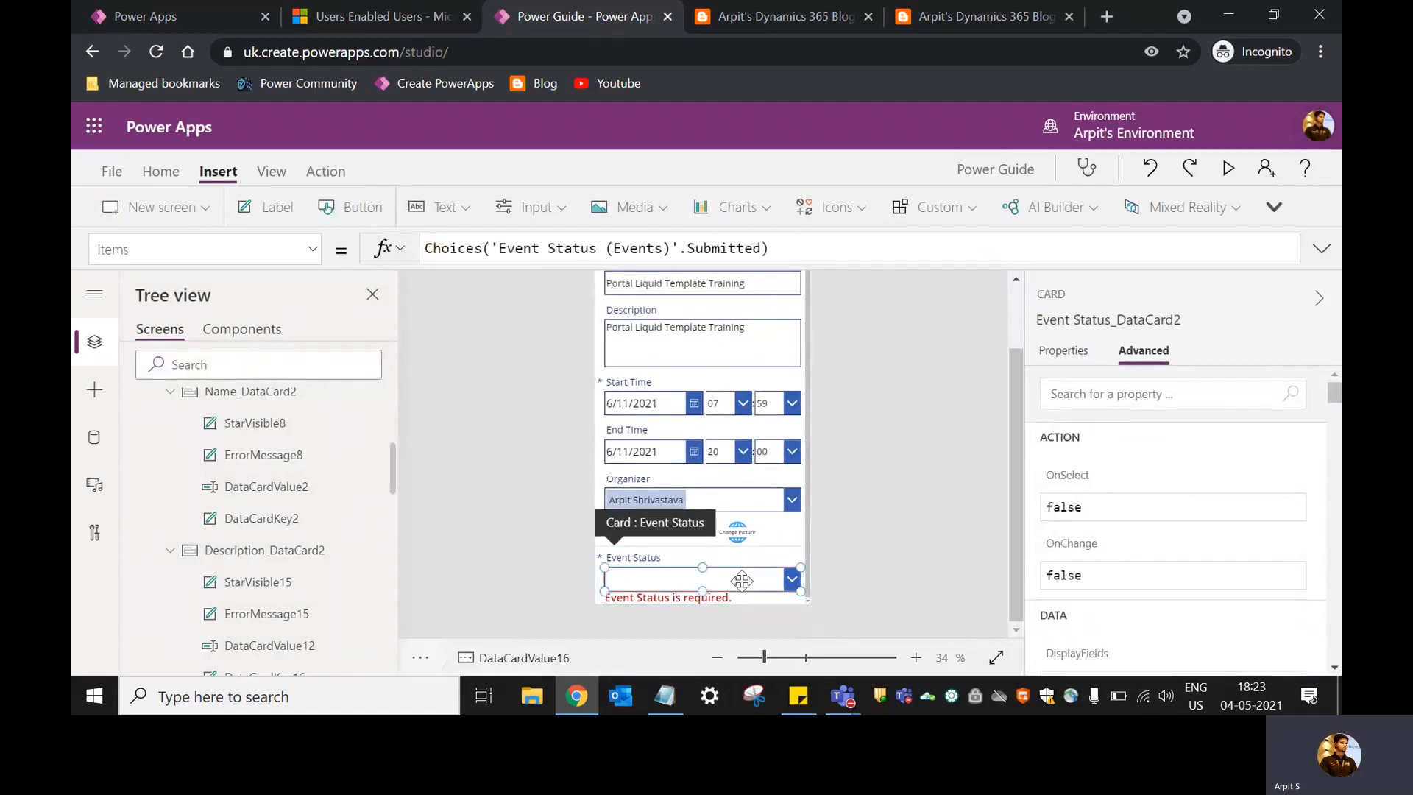
click(511, 245)
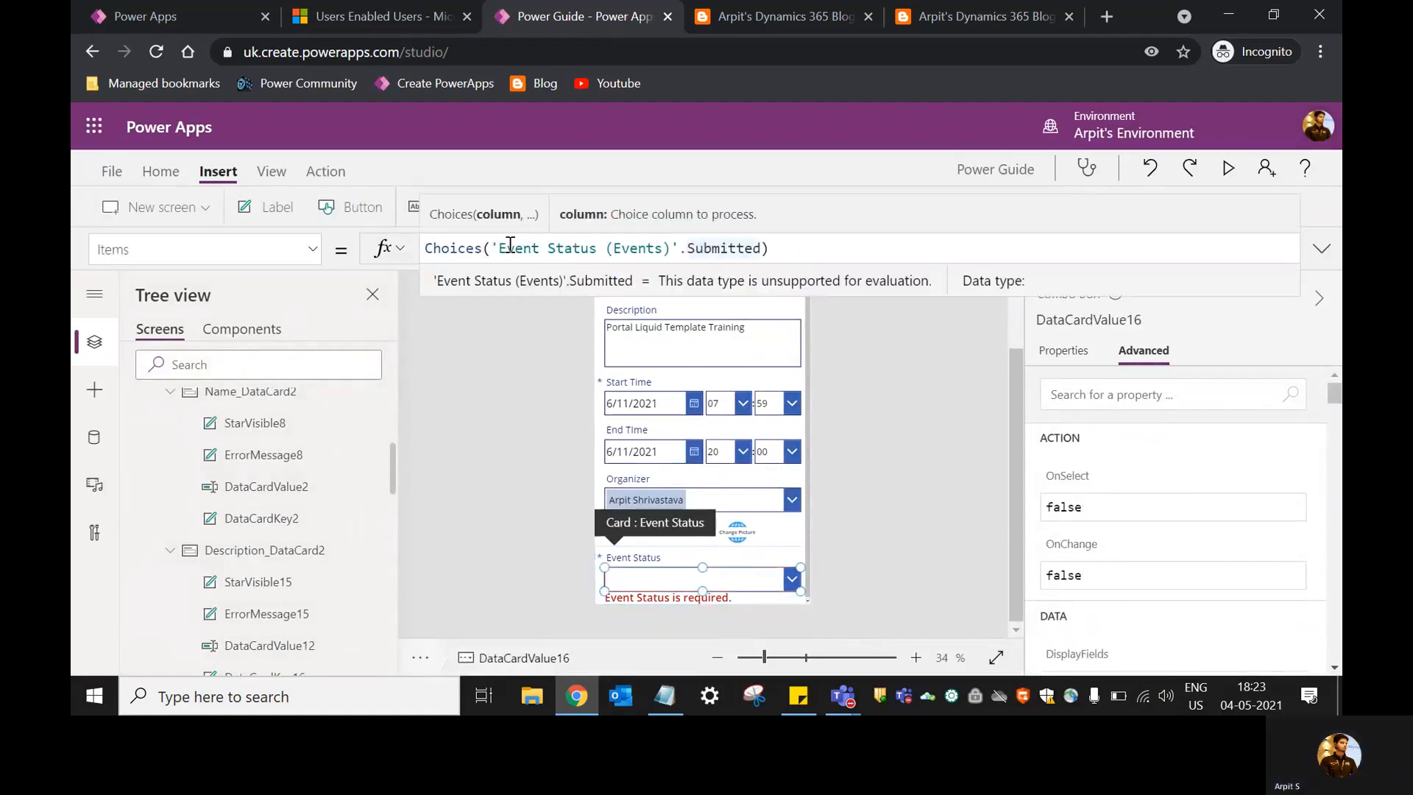
click(682, 249)
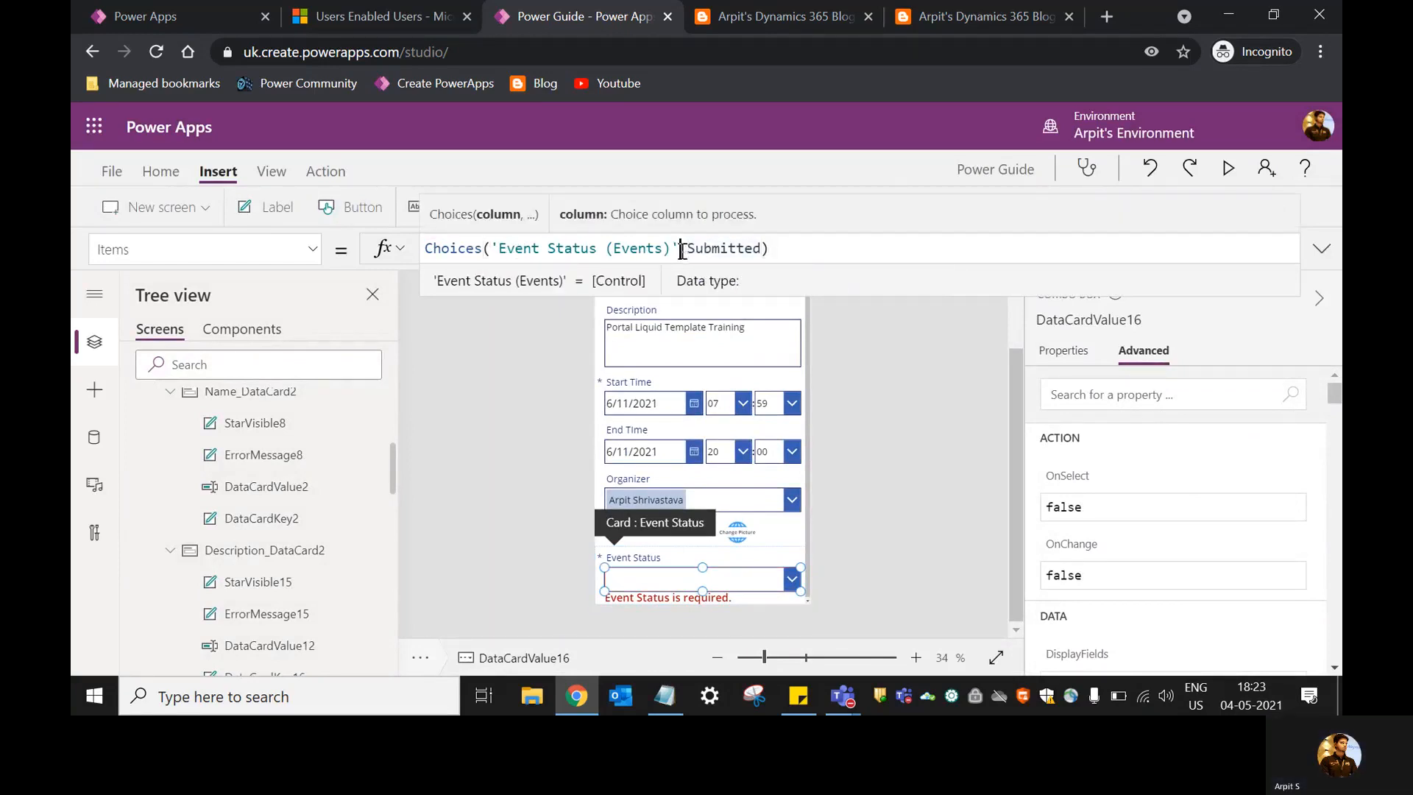
click(311, 249)
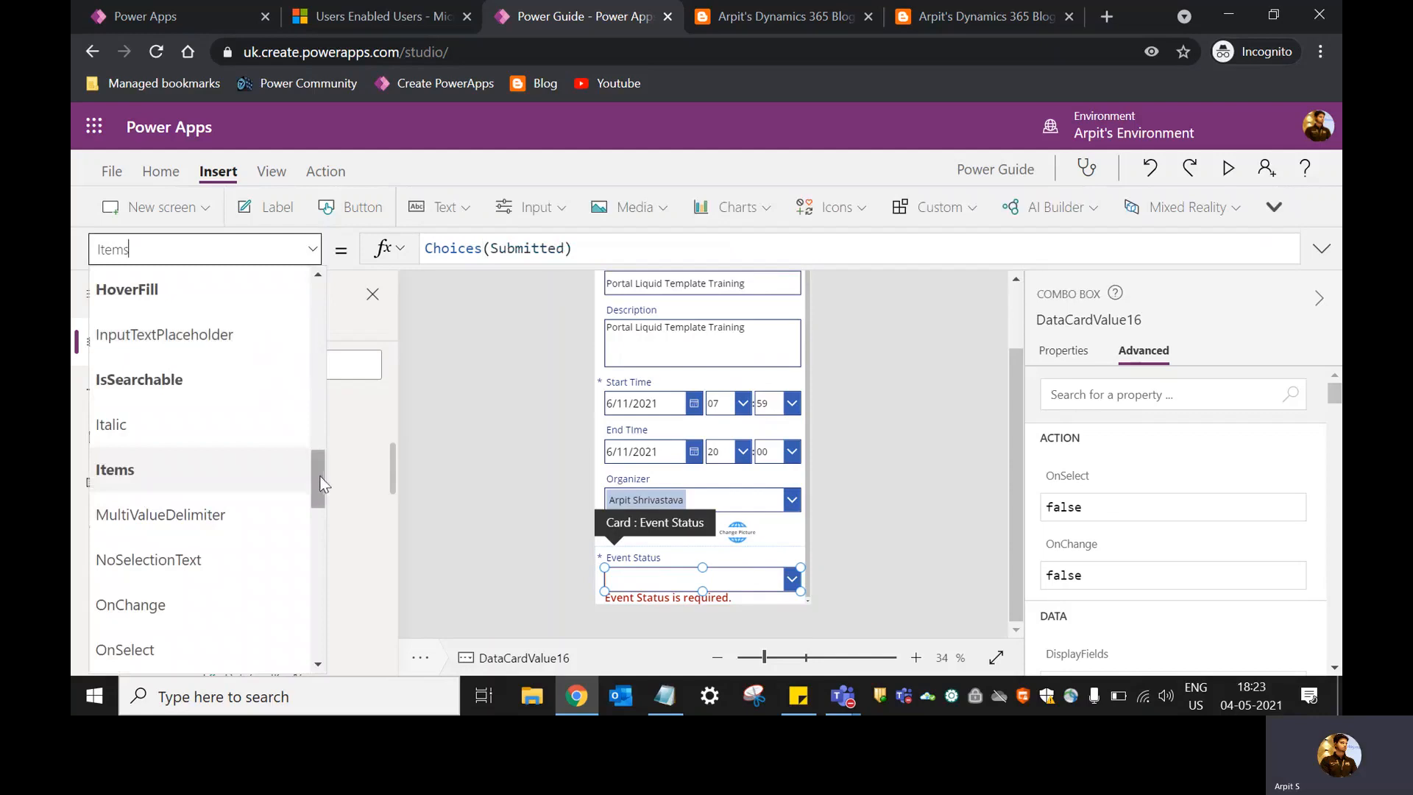
drag(320, 475, 308, 635)
click(483, 248)
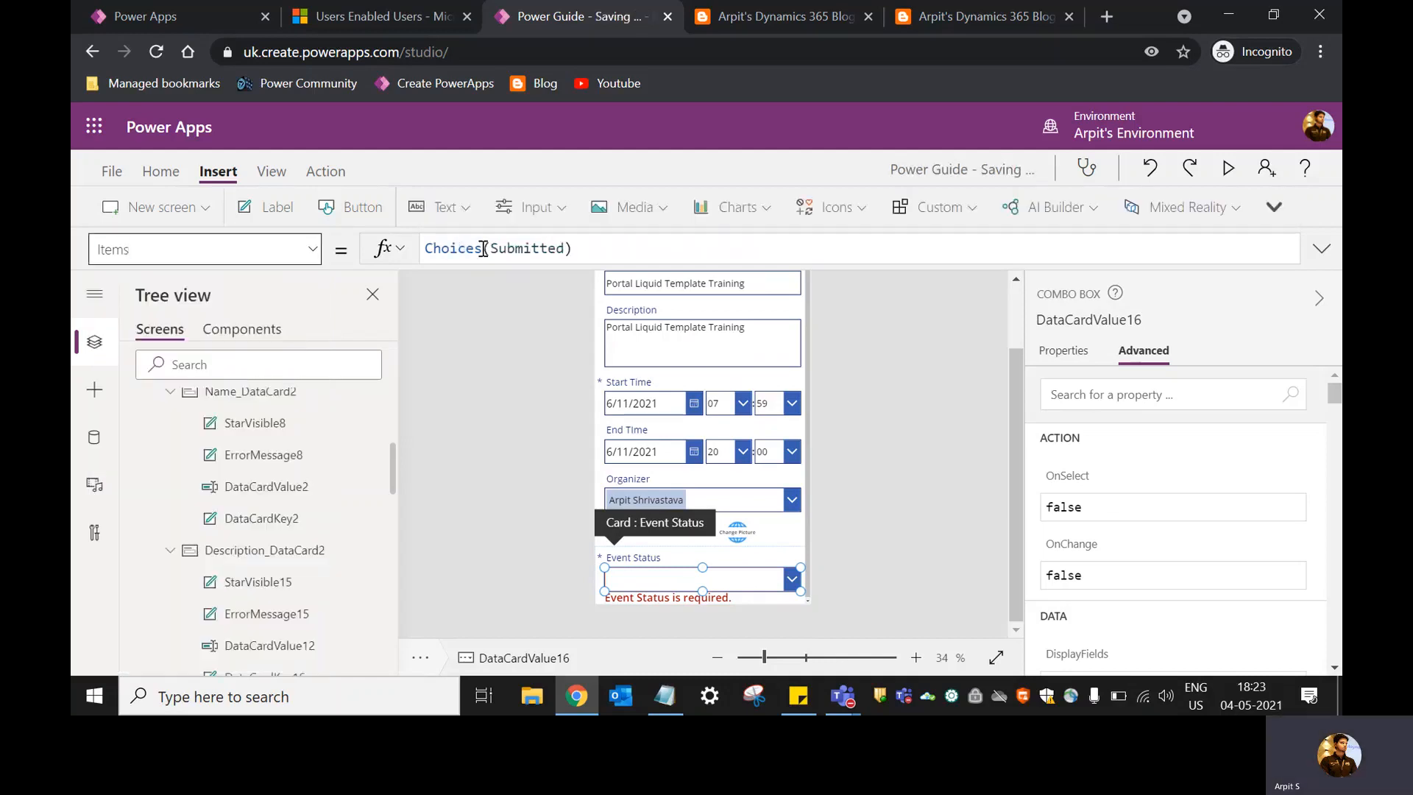
click(492, 248)
key(ctrl+a)
key(ctrl+c)
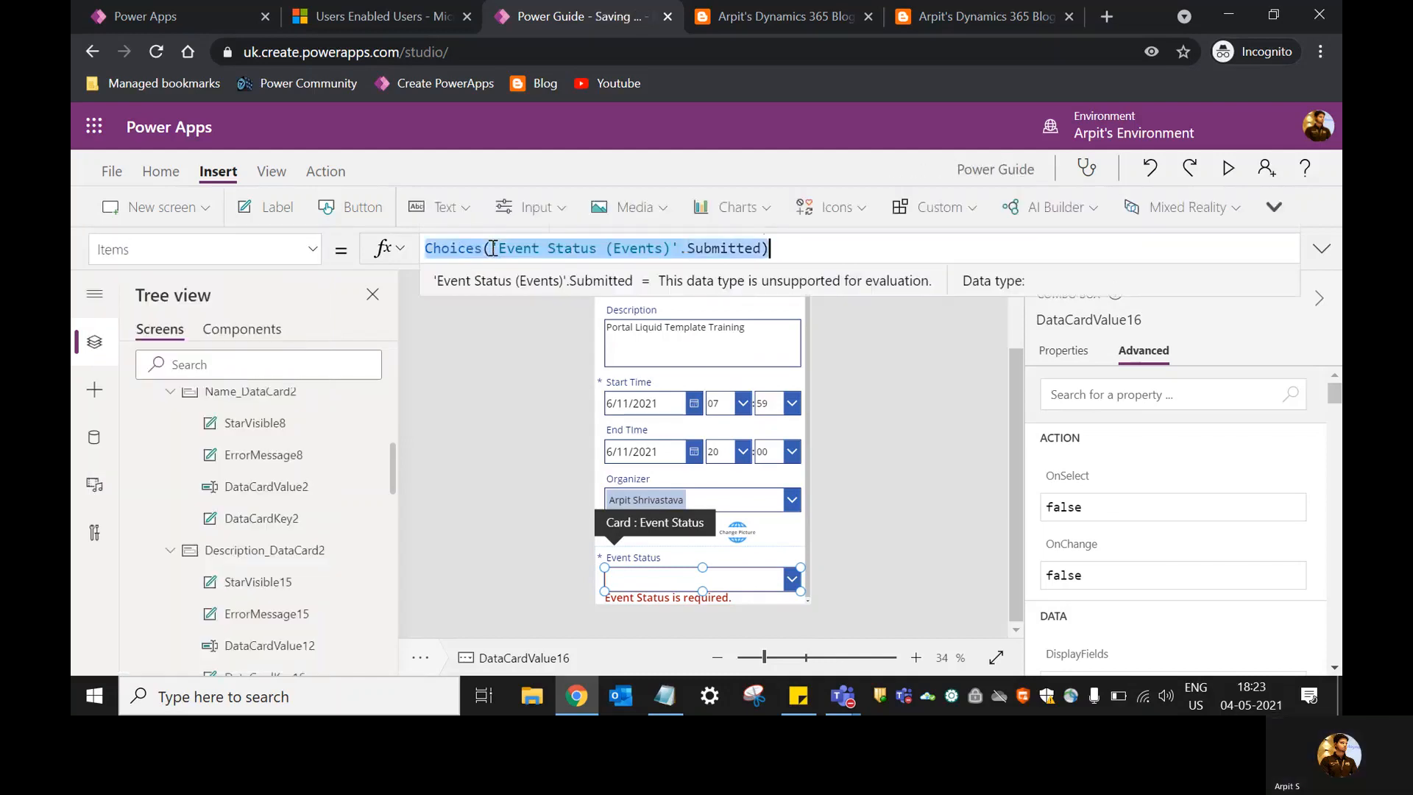
Set the Default property of the Event Status combo box to the copied formula Choices('Event Status (Events)'.Submitted).
click(663, 583)
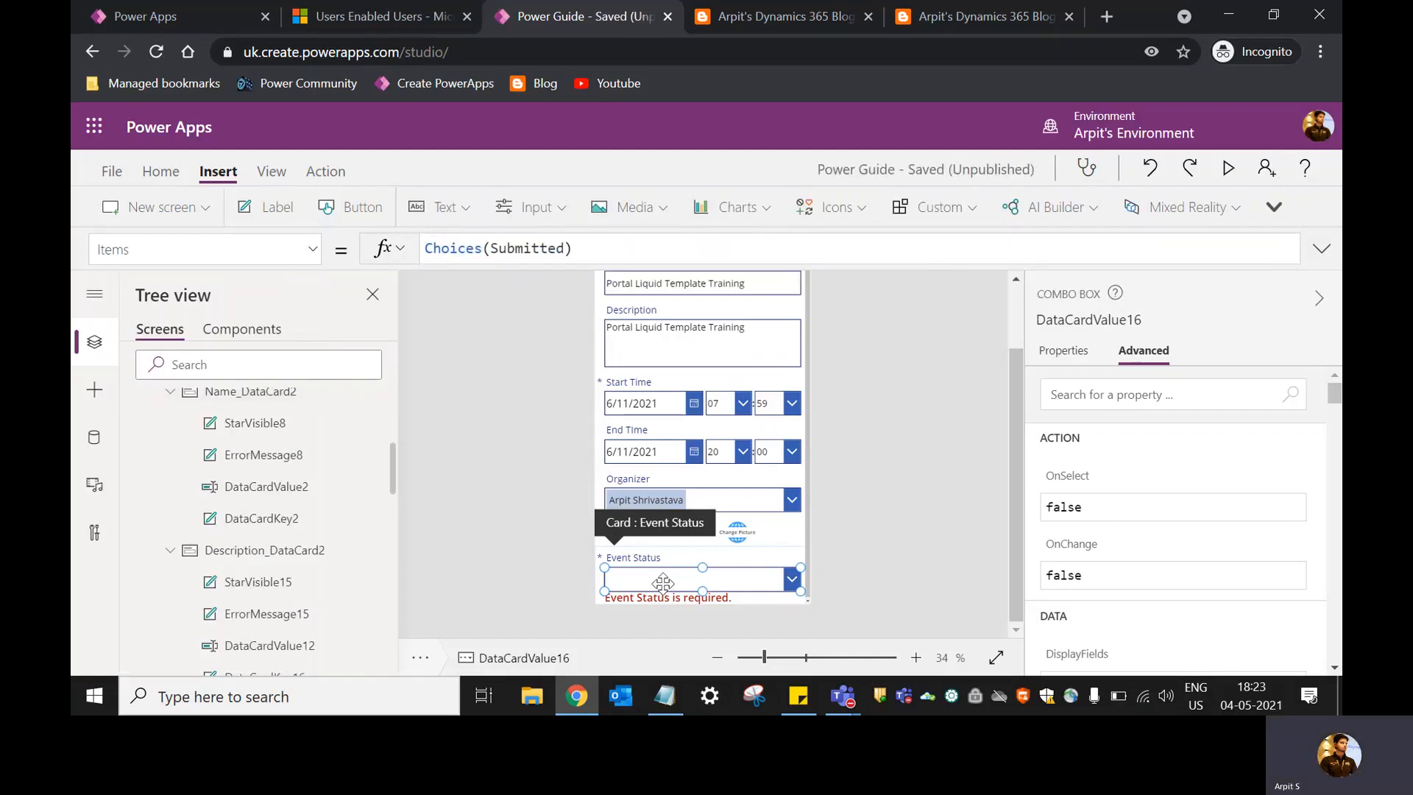
click(299, 248)
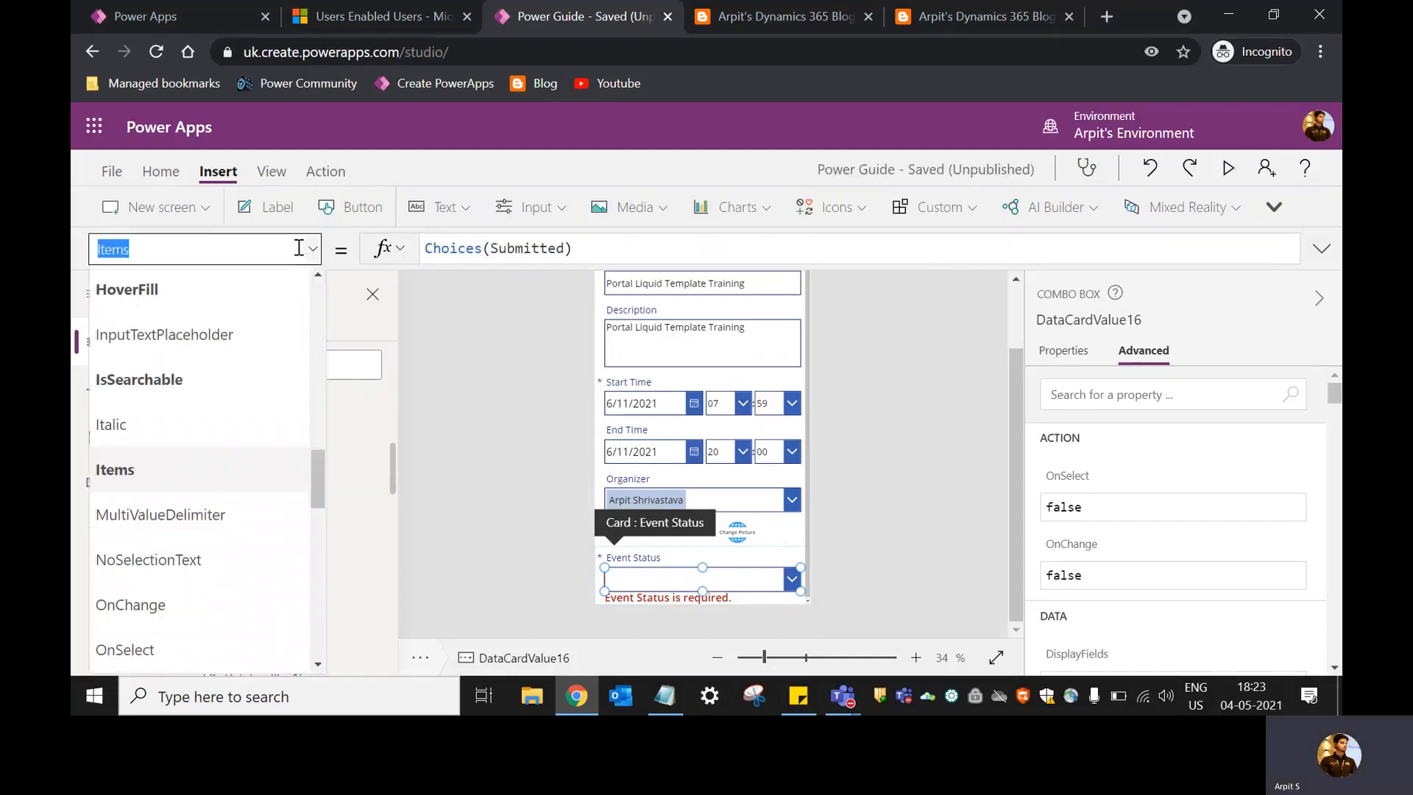
text(Default)
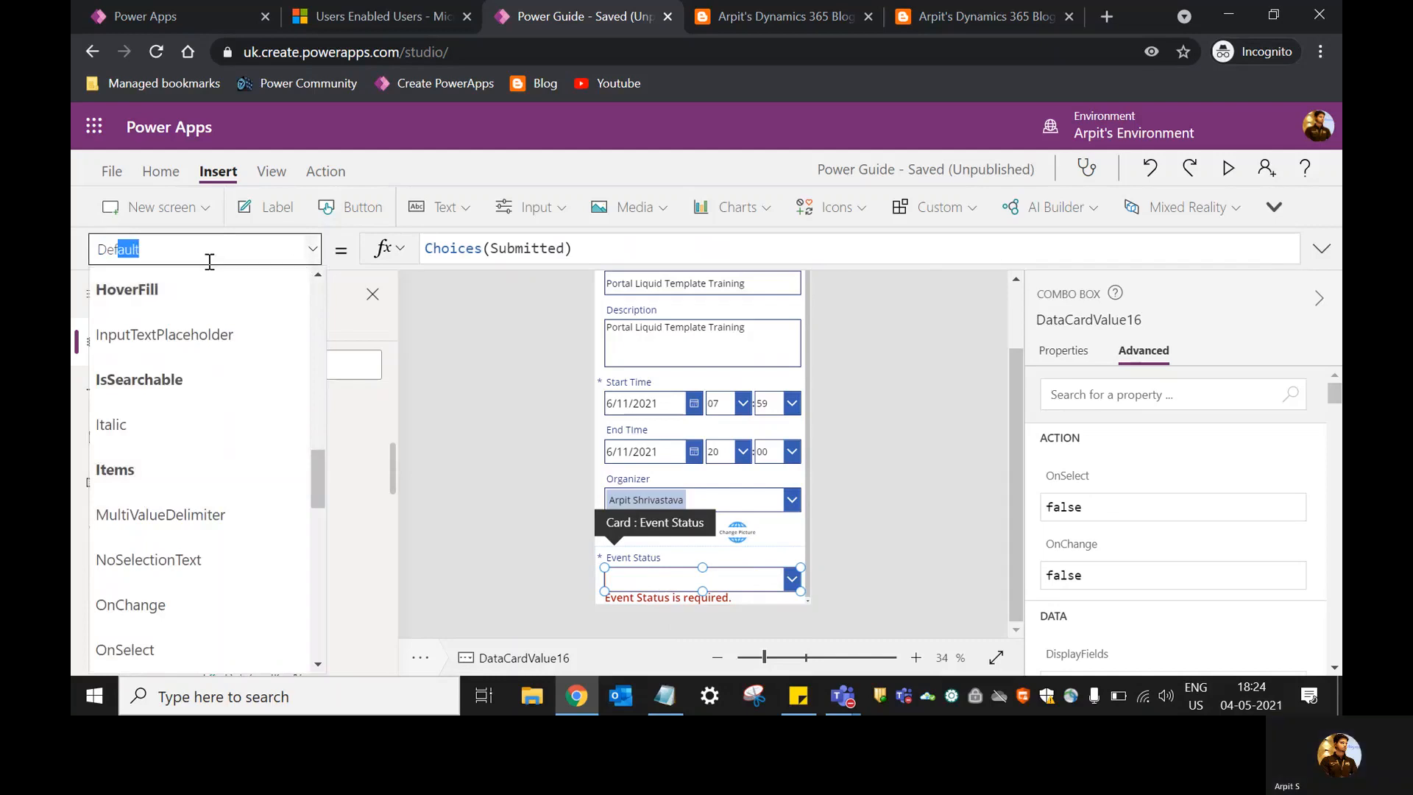
key(Return)
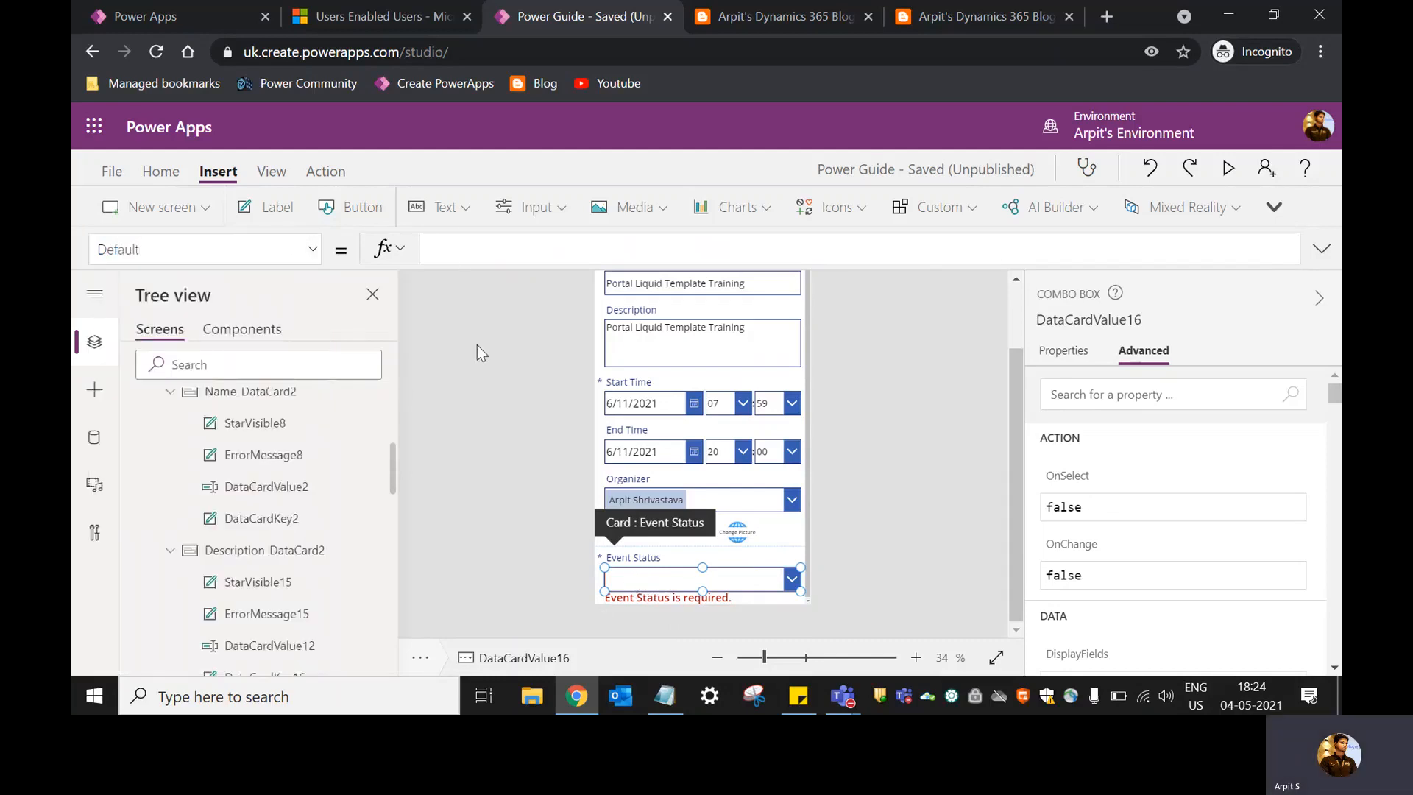
click(442, 249)
key(ctrl+v)
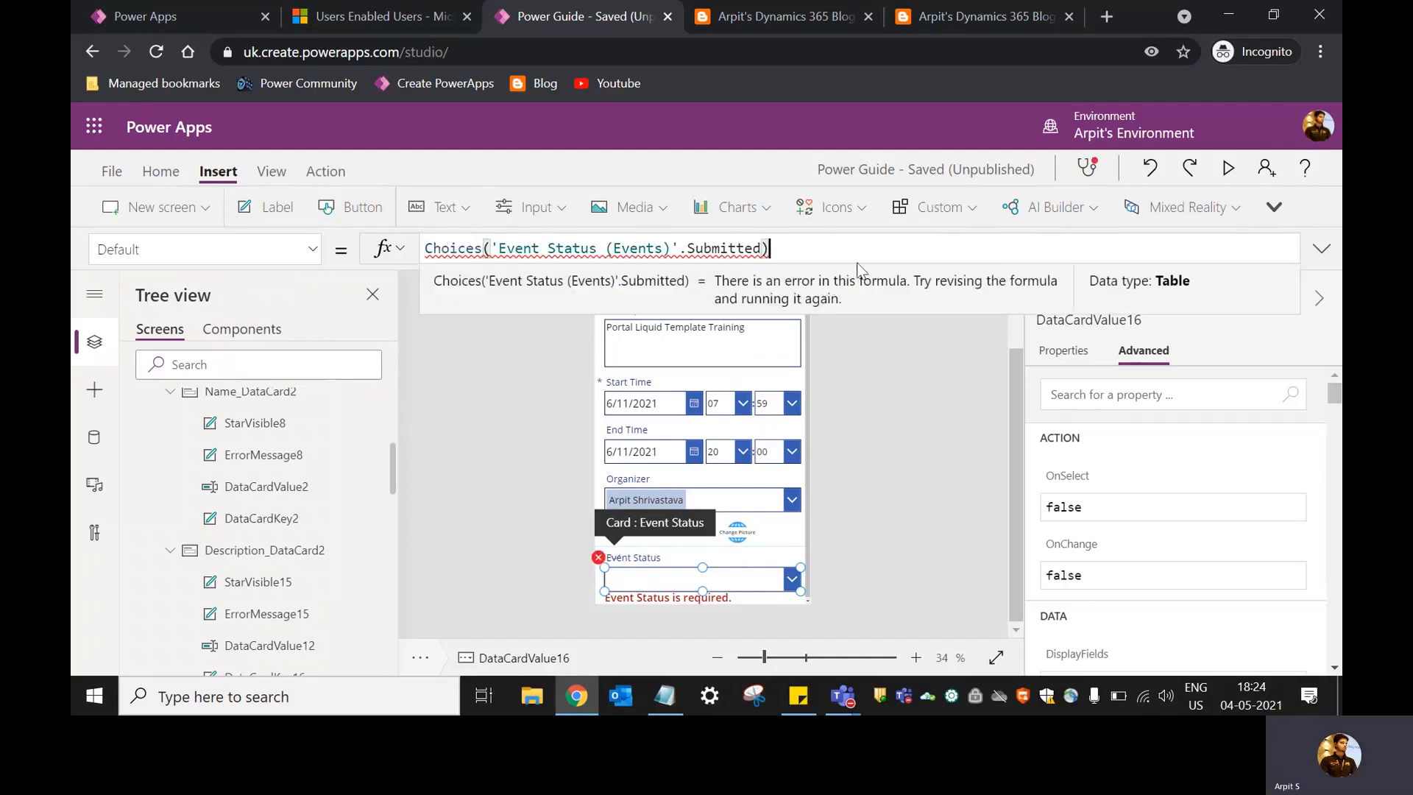
Clear the formula from the Default property of the Event Status combo box.
key(ctrl+z)
key(ctrl+y)
key(BackSpace)
key(BackSpace)
key(BackSpace)
key(BackSpace)
key(BackSpace)
key(BackSpace)
key(BackSpace)
key(BackSpace)
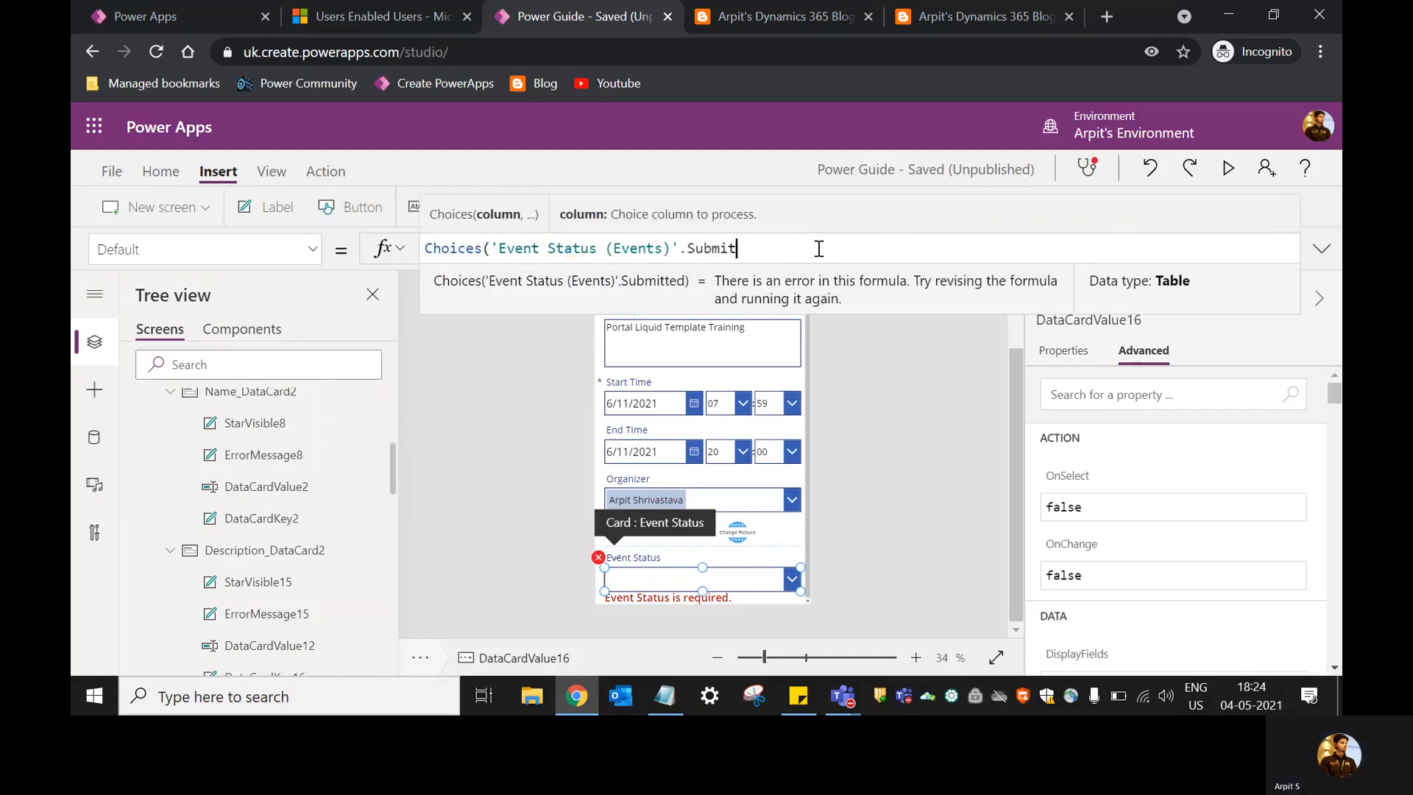
key(BackSpace)
key(BackSpace)
drag(813, 248, 383, 250)
key(BackSpace)
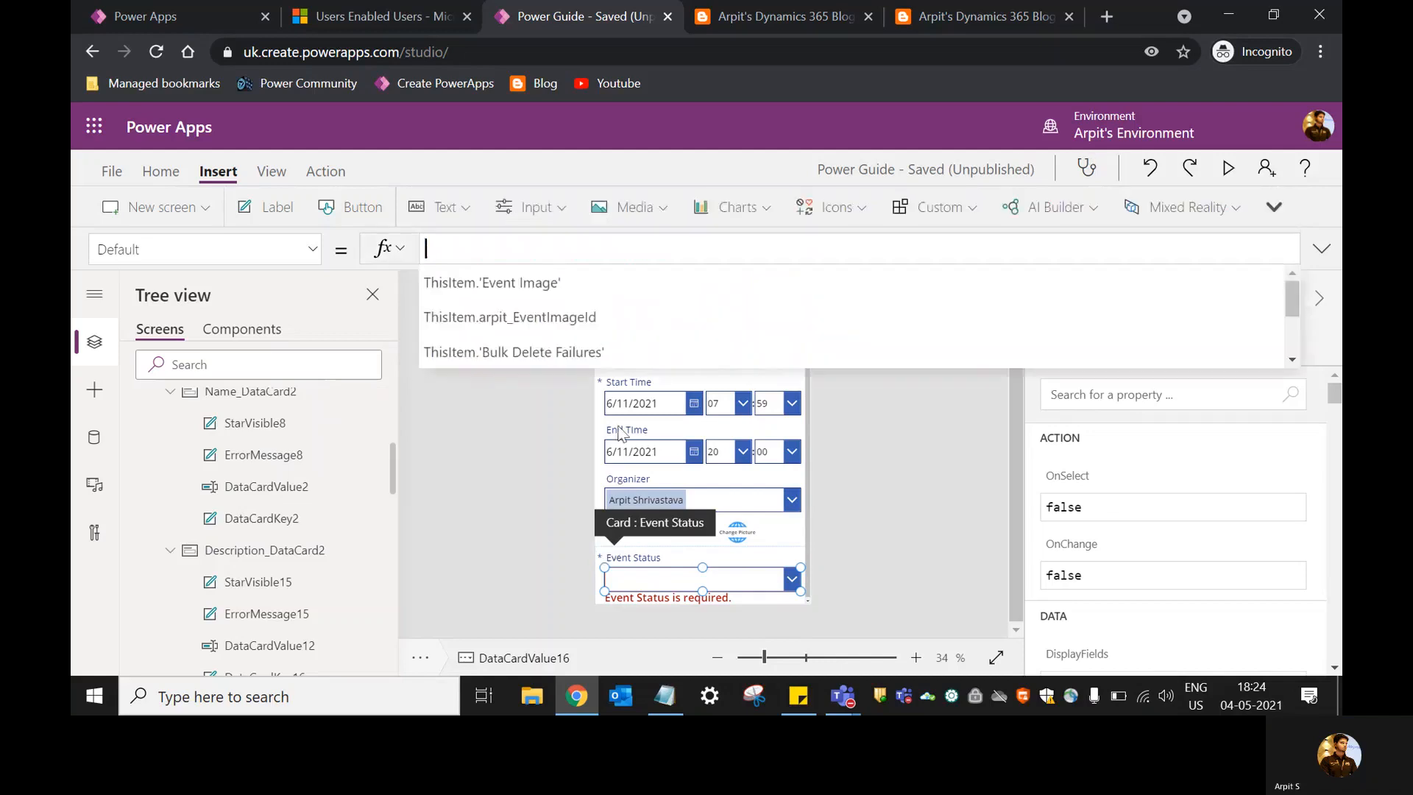
click(832, 575)
click(708, 579)
click(708, 579)
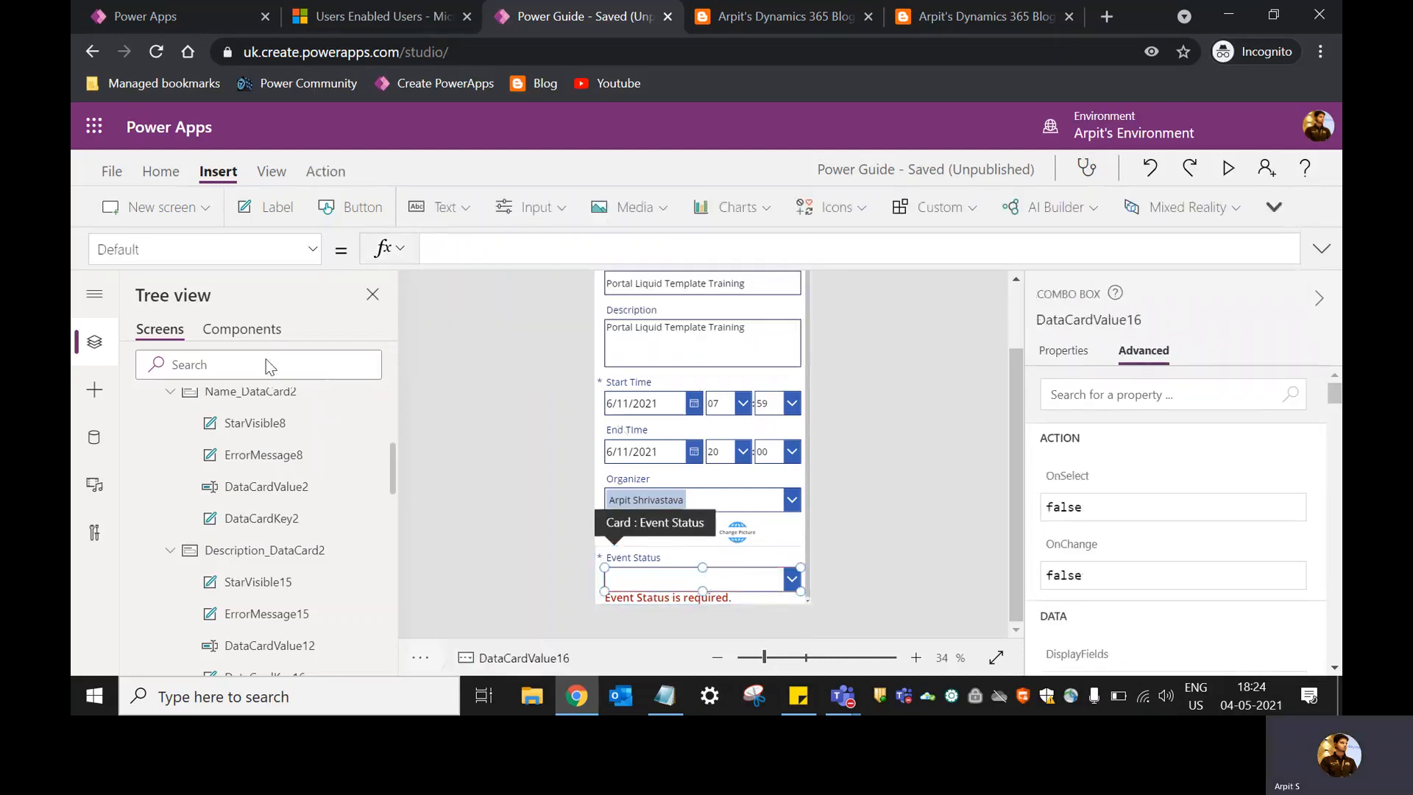
Replace the Items formula of the Event Status combo box with the opening of a Choices( function.
click(295, 250)
scroll(218, 479, down, 5)
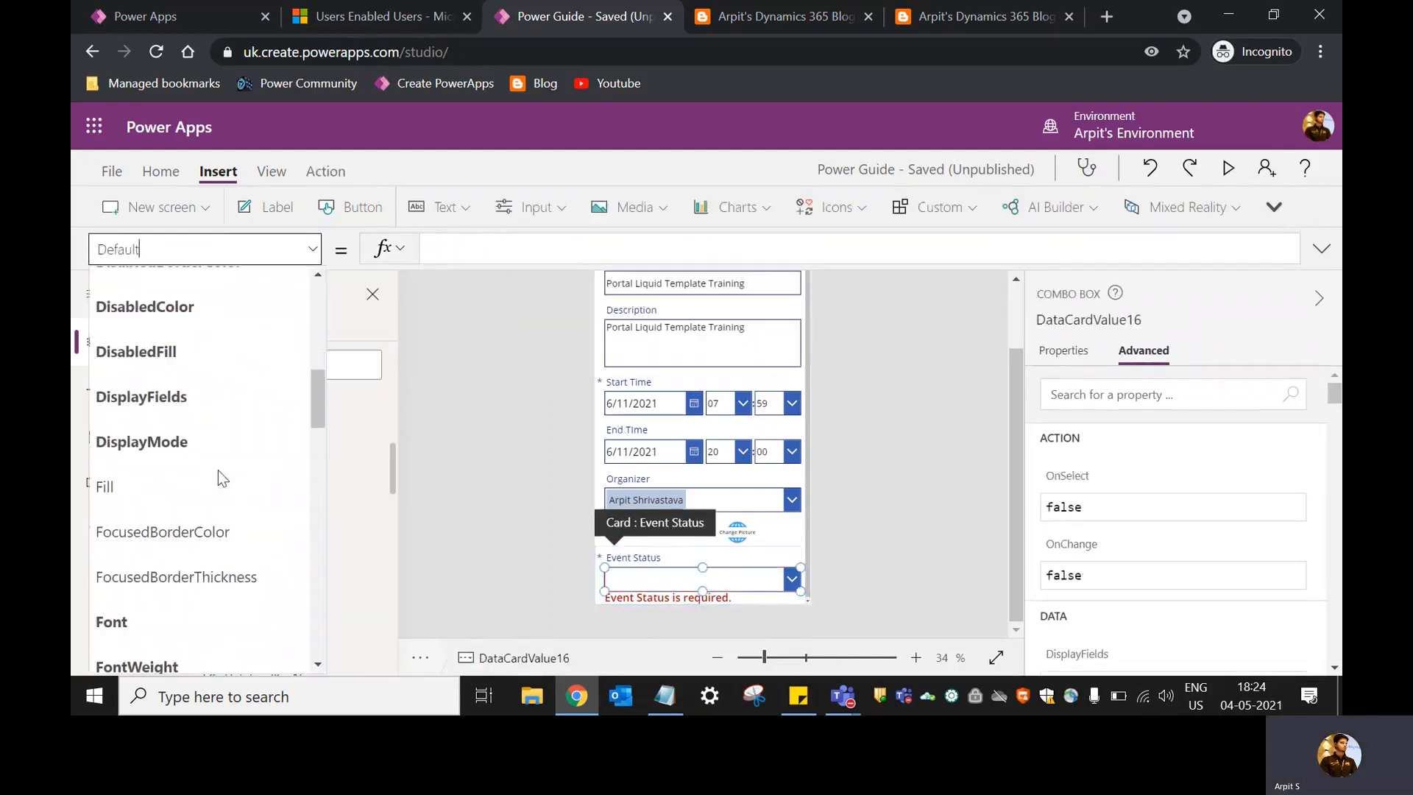
scroll(216, 475, down, 8)
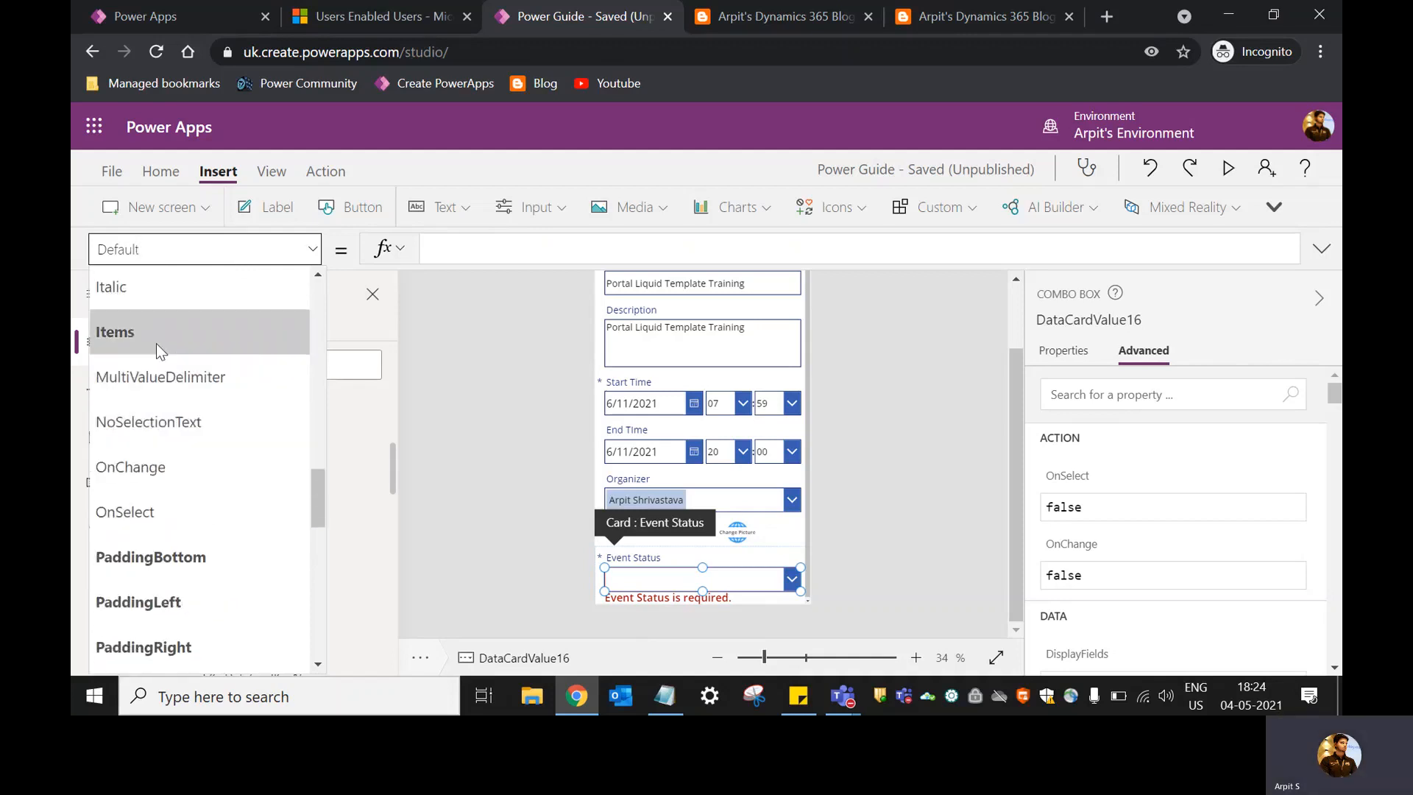
click(158, 328)
click(451, 249)
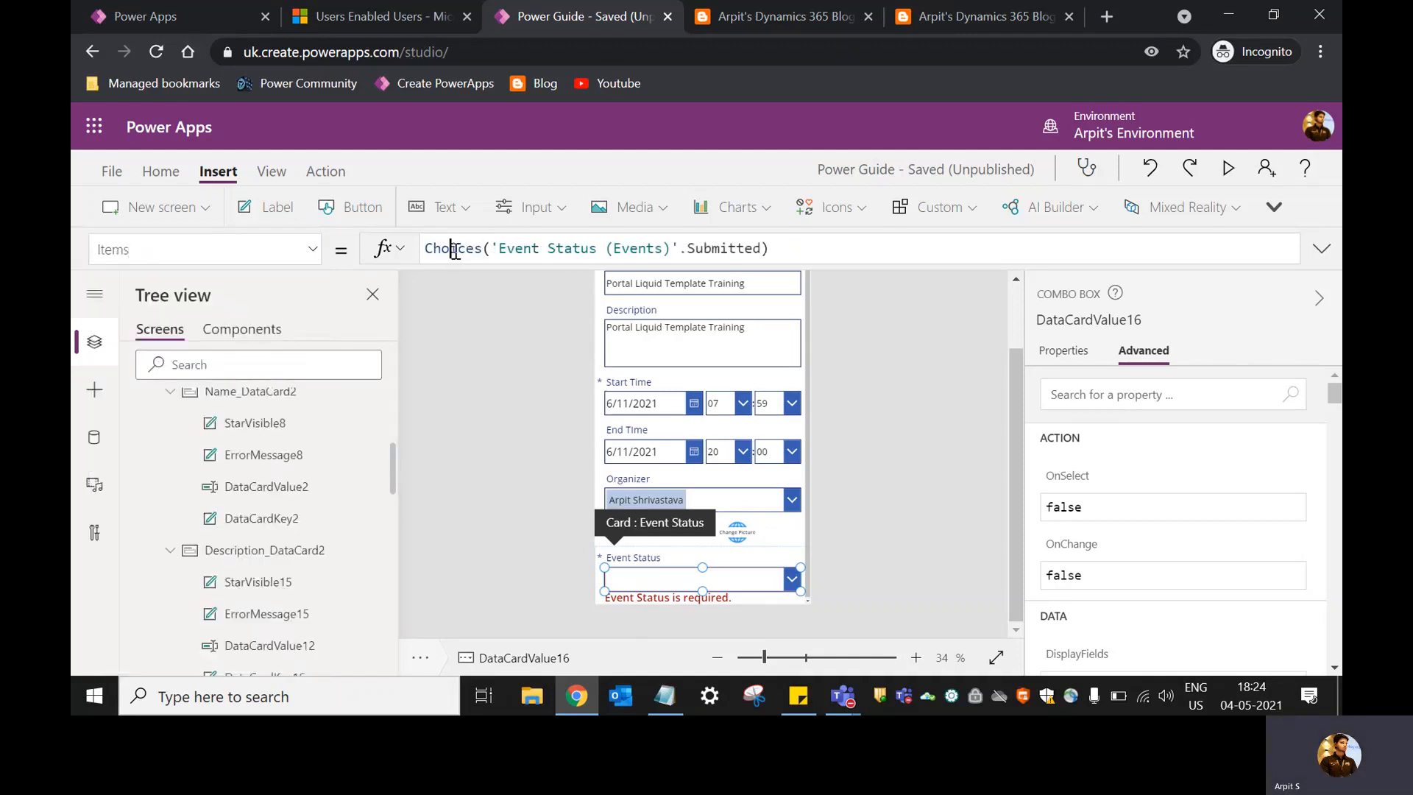
click(639, 248)
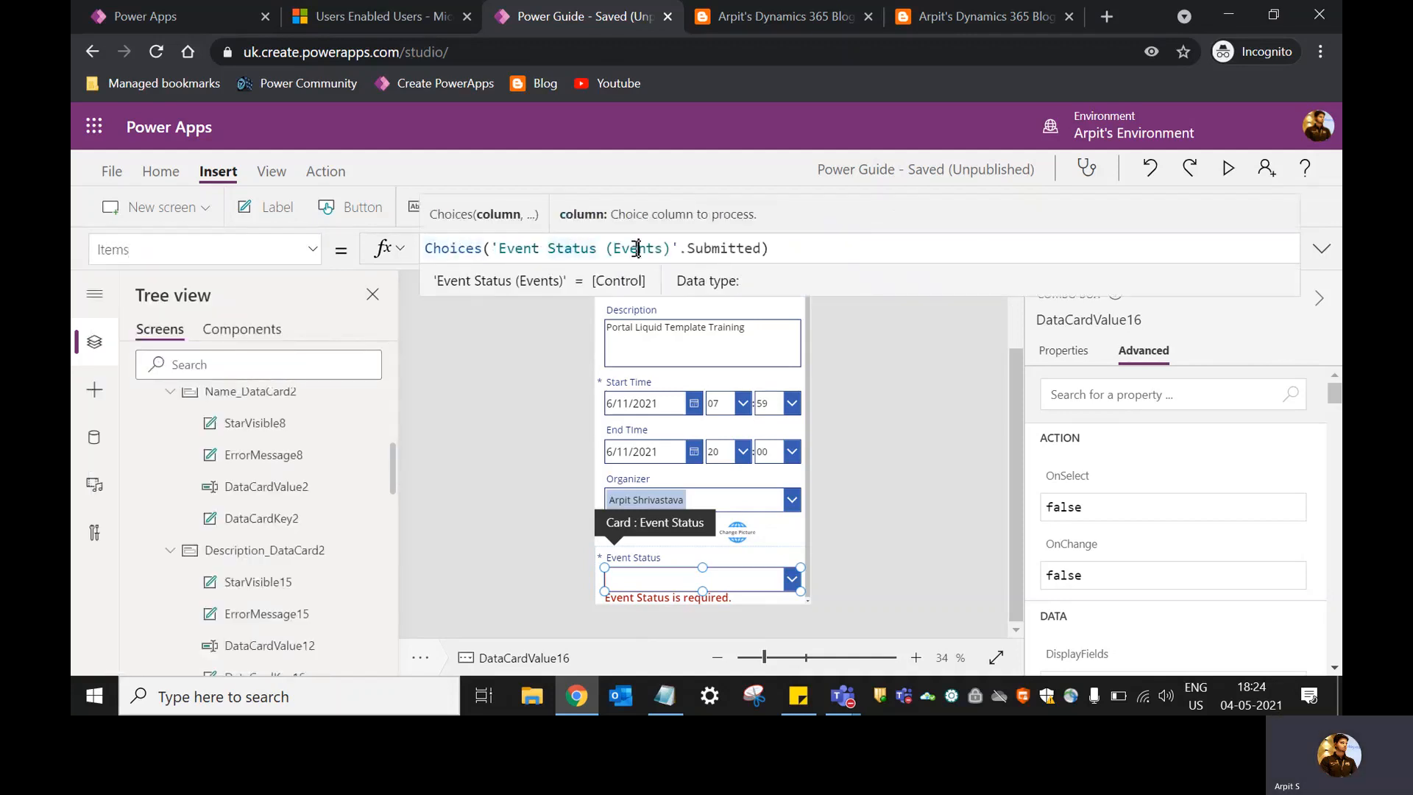
drag(789, 248, 421, 250)
text(chioce)
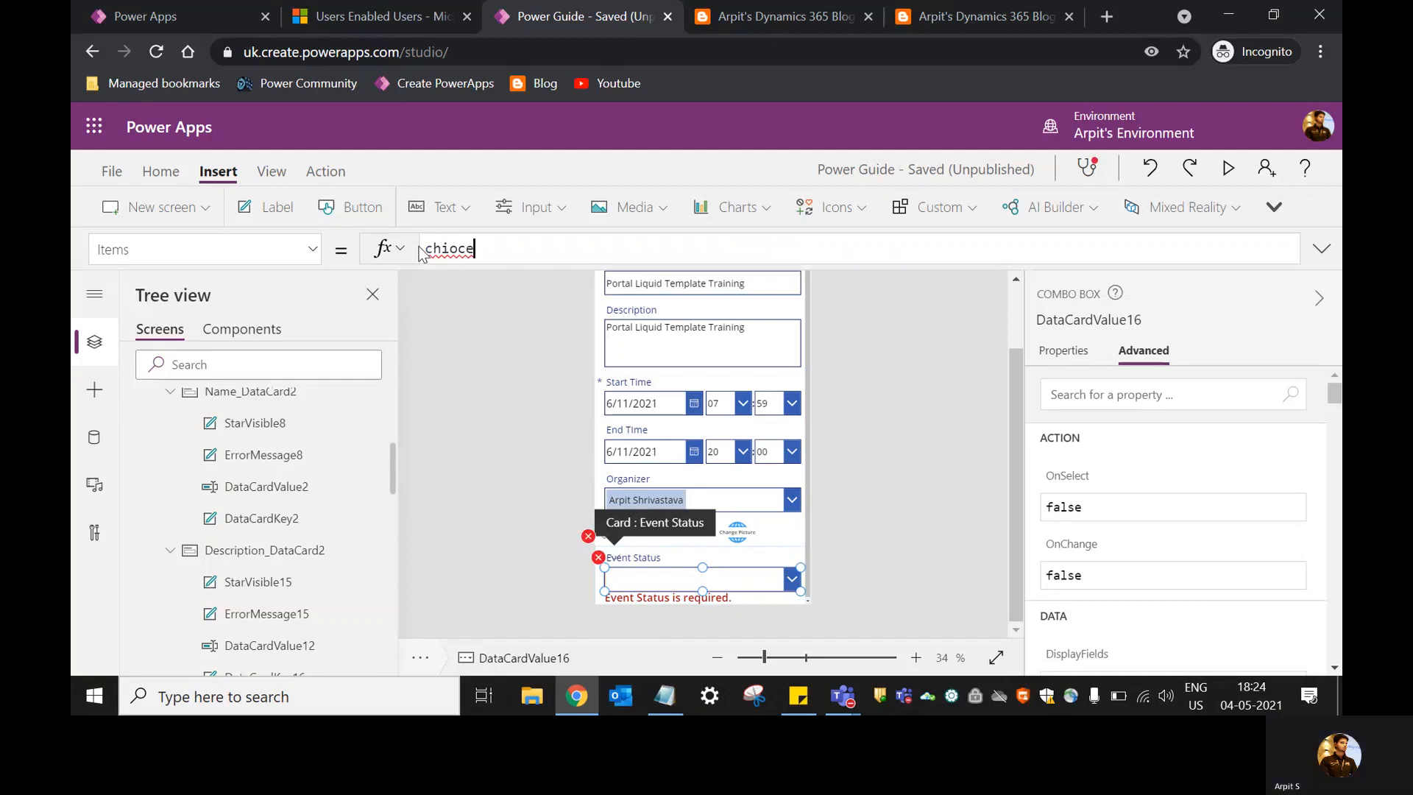
key(BackSpace)
key(BackSpace)
key(BackSpace)
key(BackSpace)
text(o)
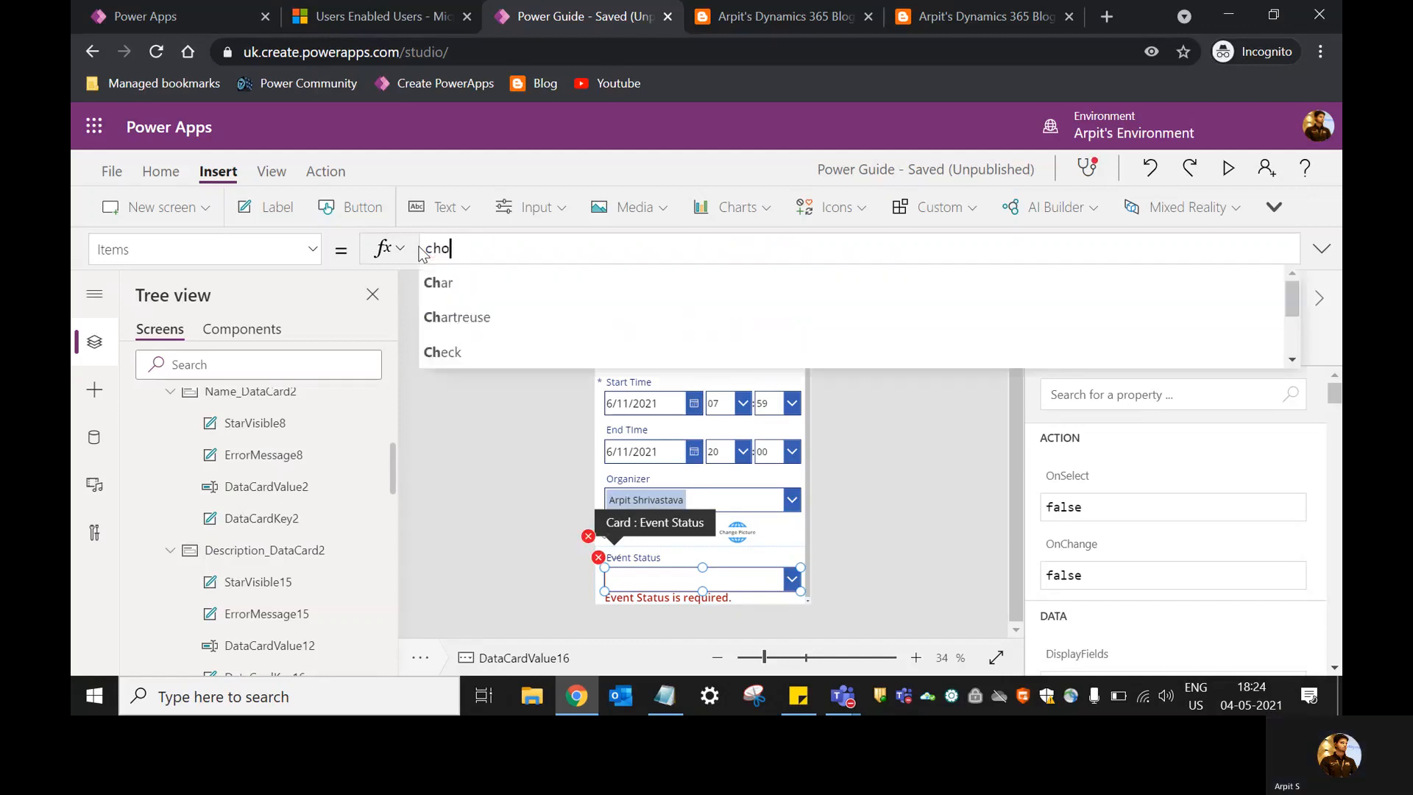
text(ic)
key(Tab)
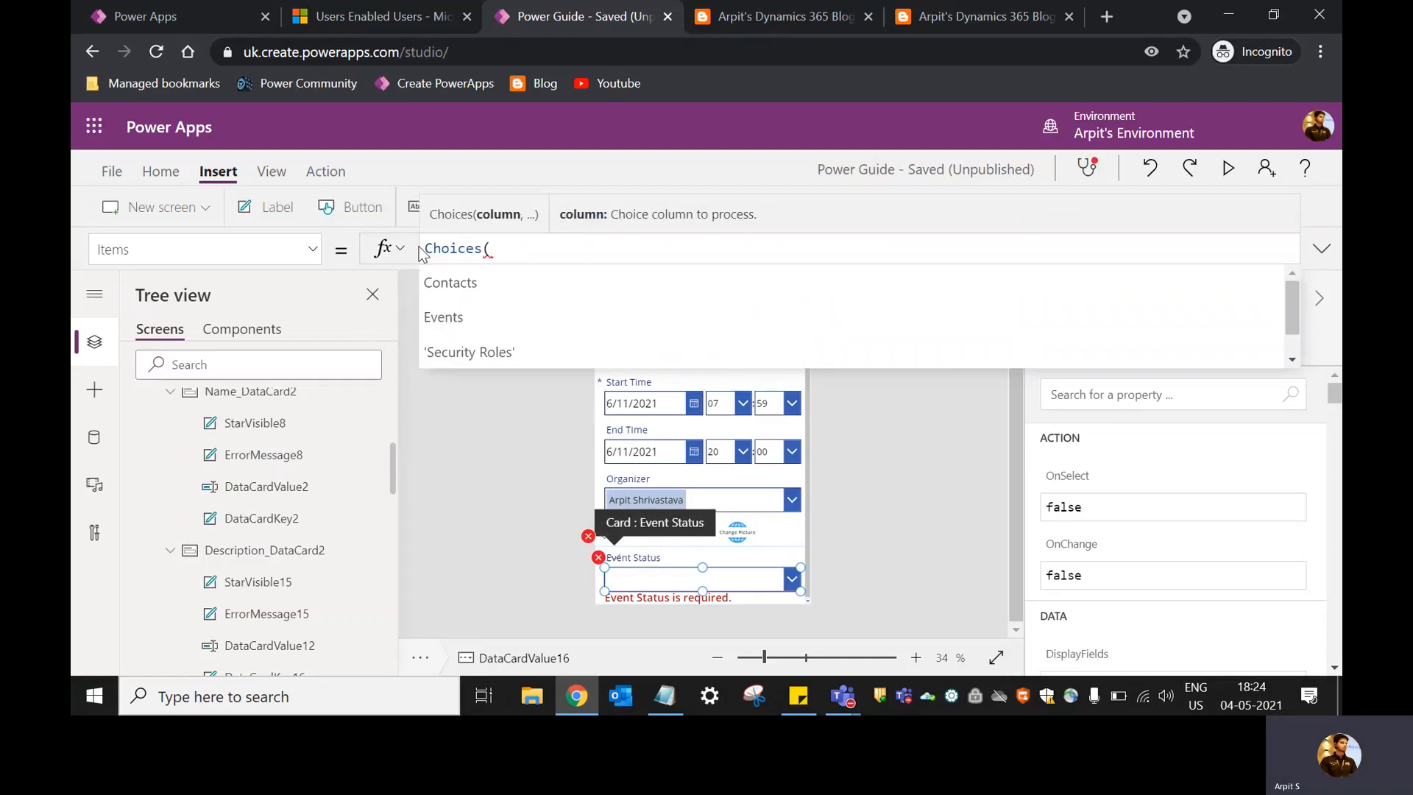
Try the Events table as the column argument of the Choices function.
key(Down)
key(Down)
key(Down)
key(Down)
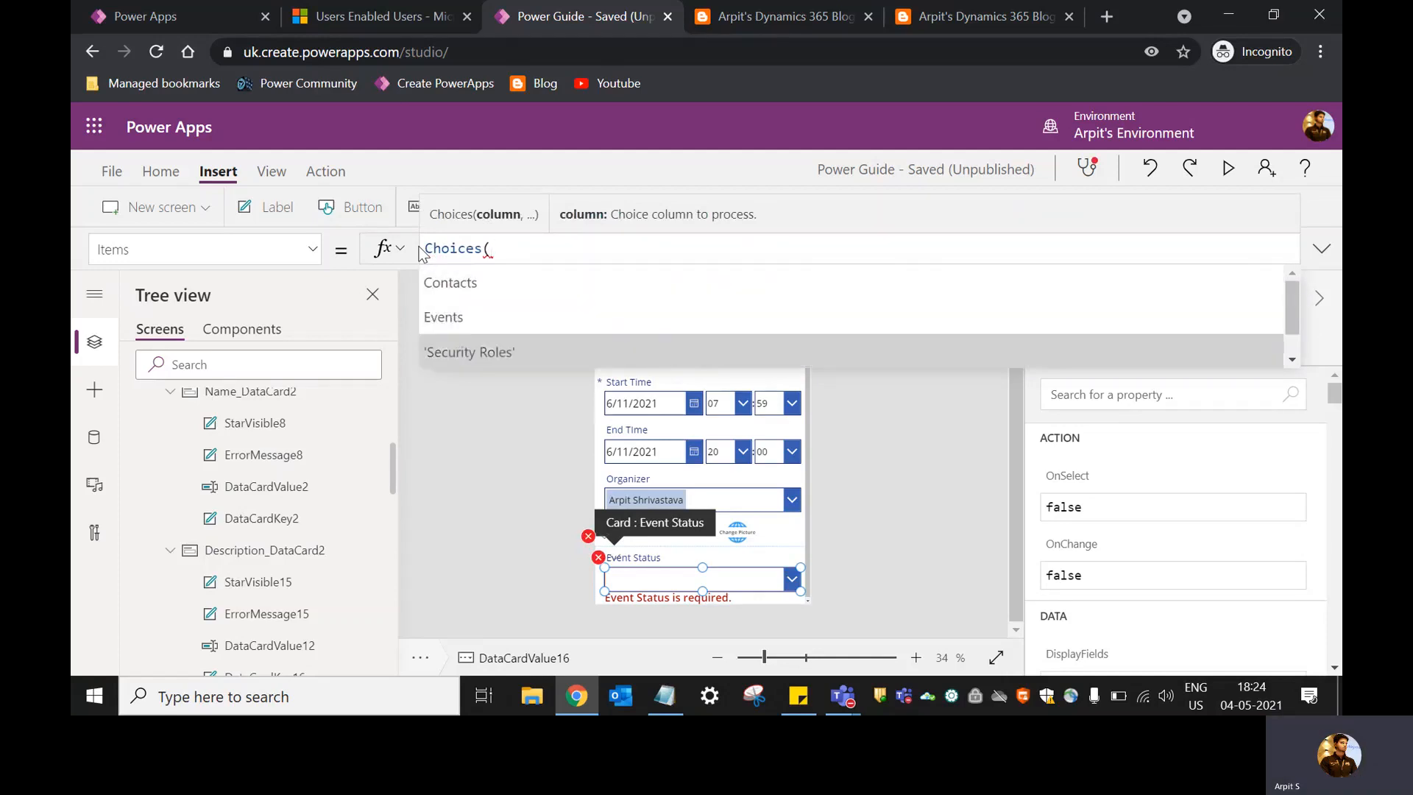
key(Up)
key(Up)
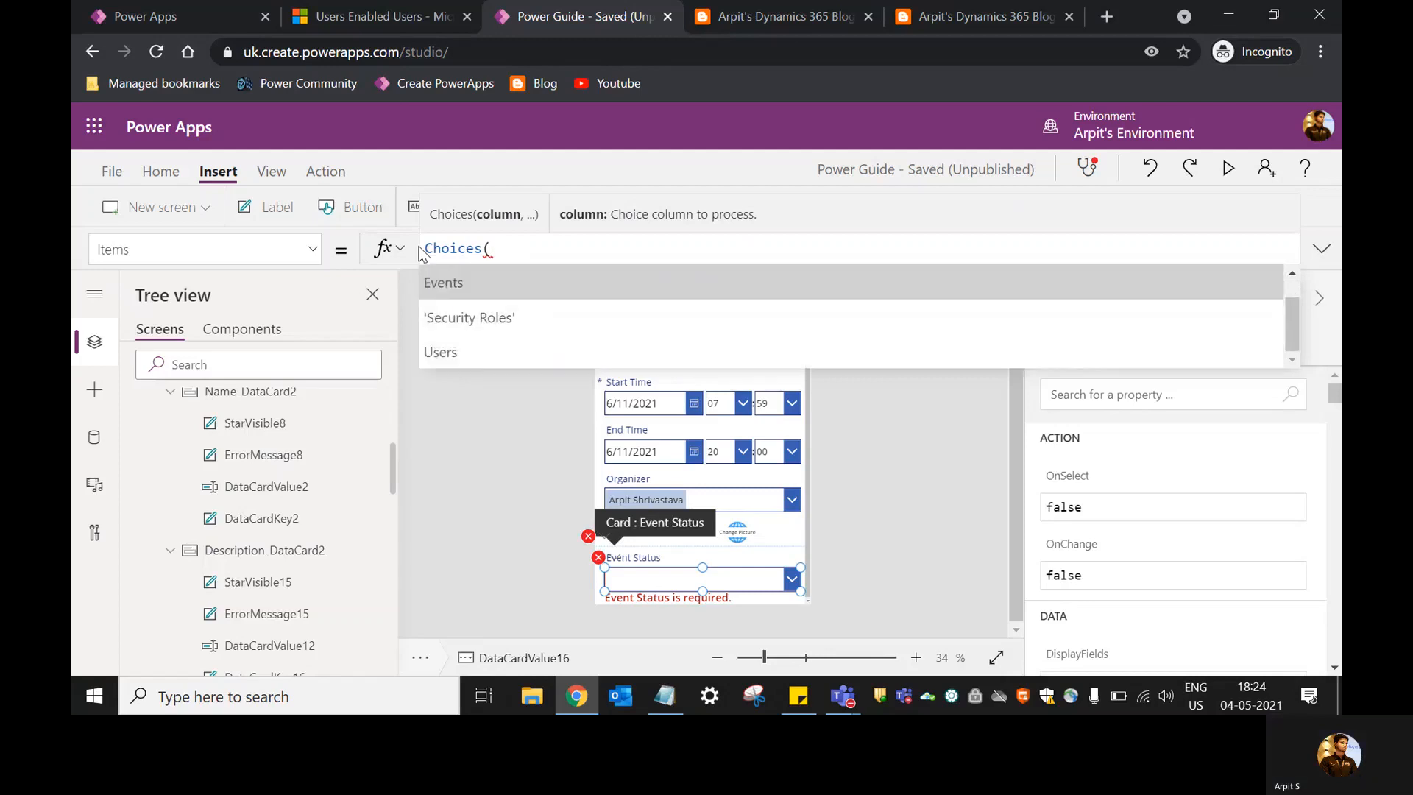
key(Tab)
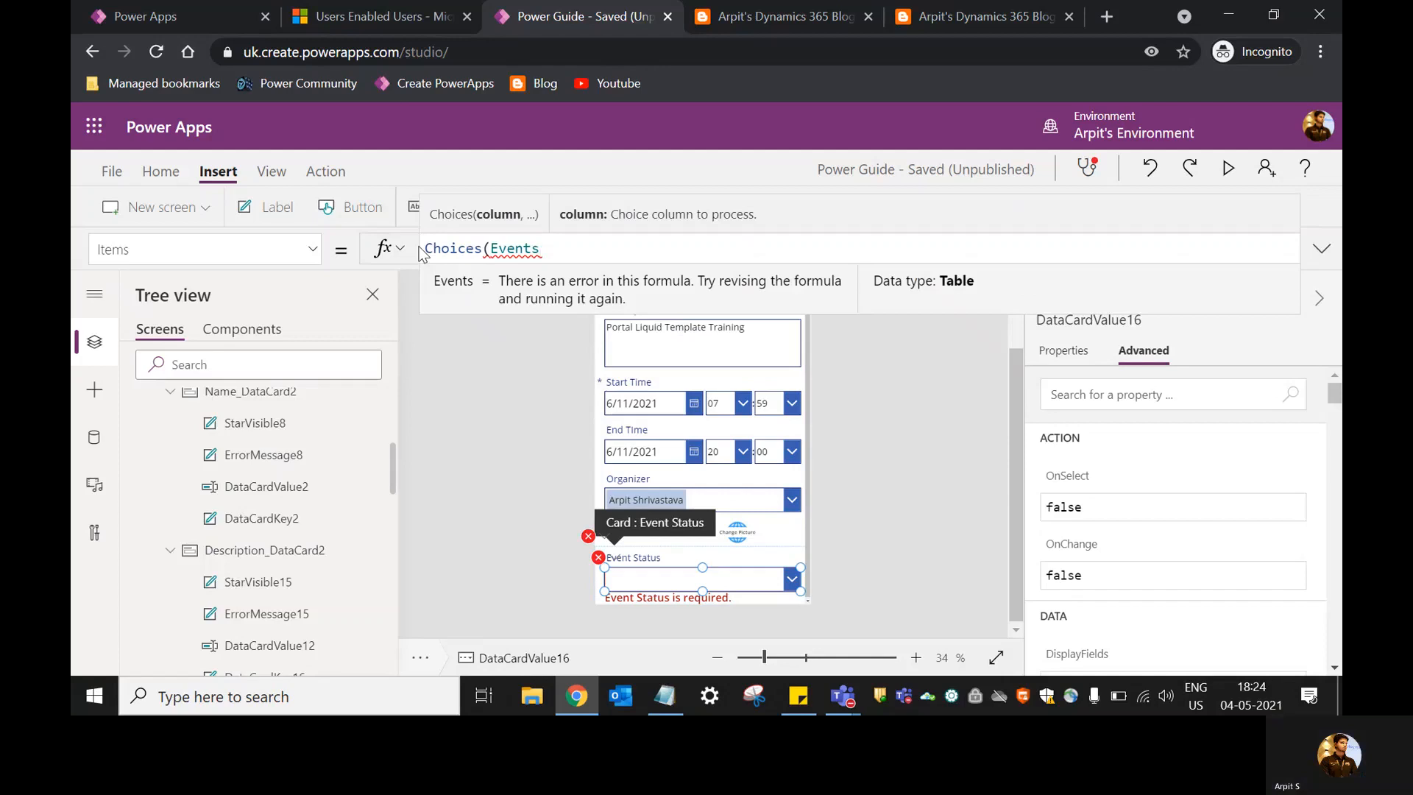
text(,)
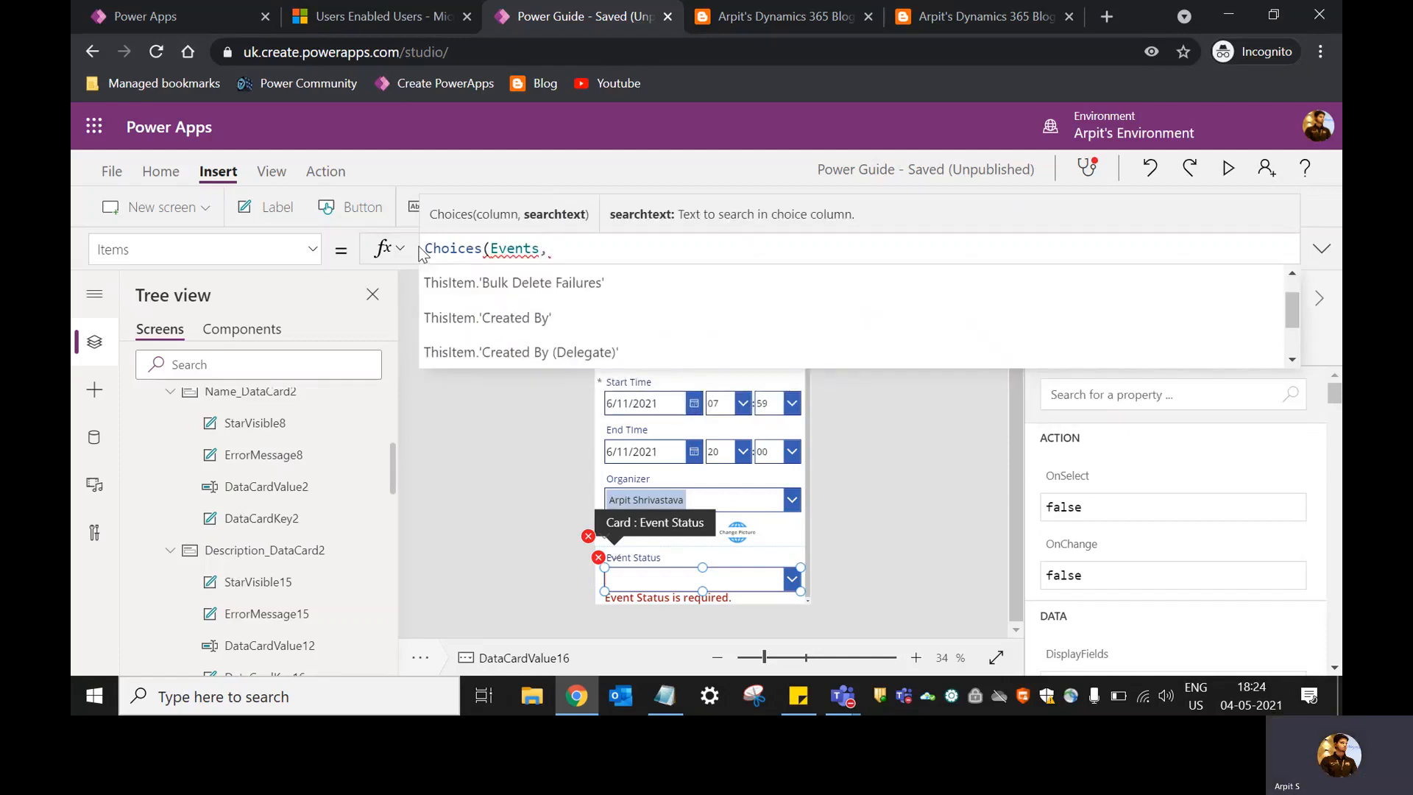
key(BackSpace)
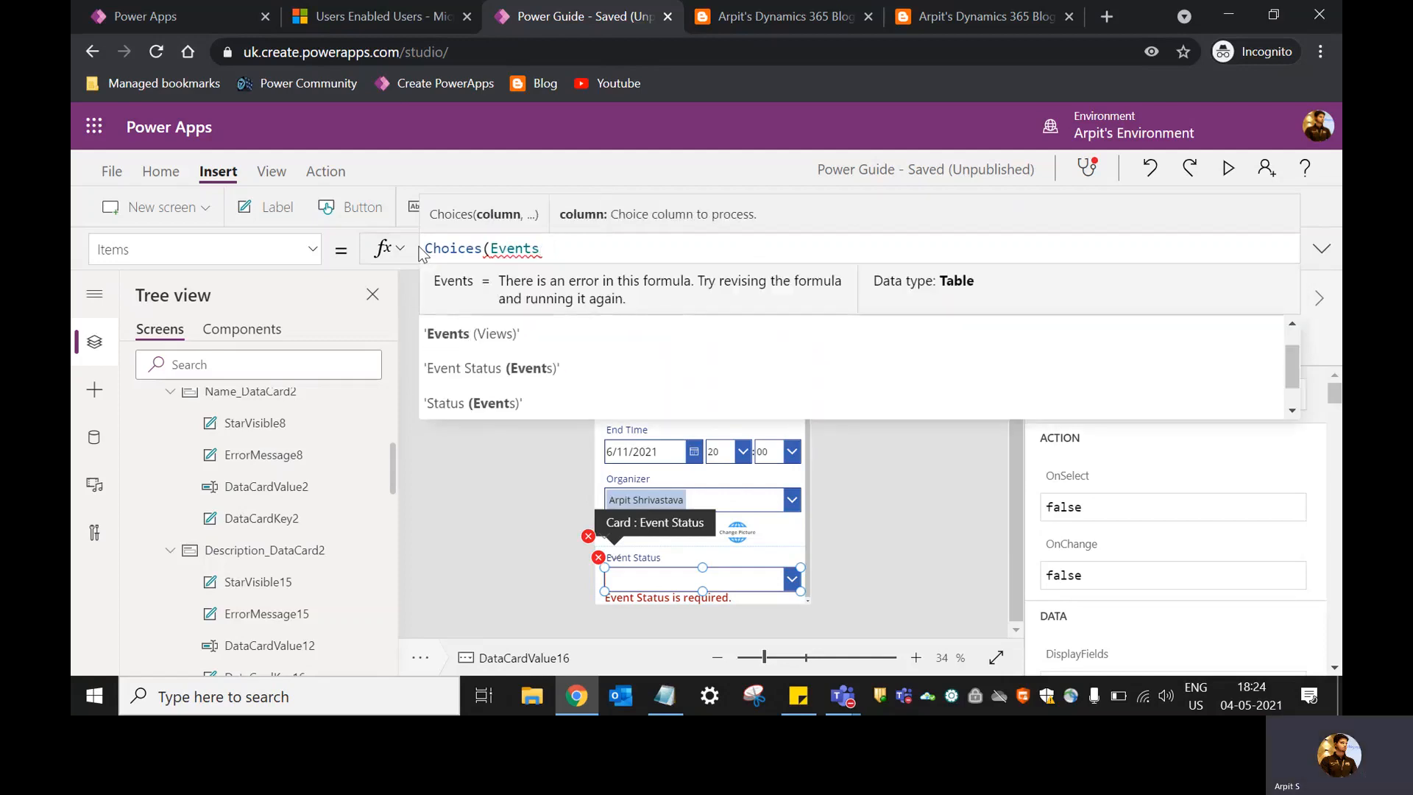
Try 'Status (Events)' as the column argument, and clear the formula back to Choices(.
key(Down)
key(Down)
key(Down)
key(Tab)
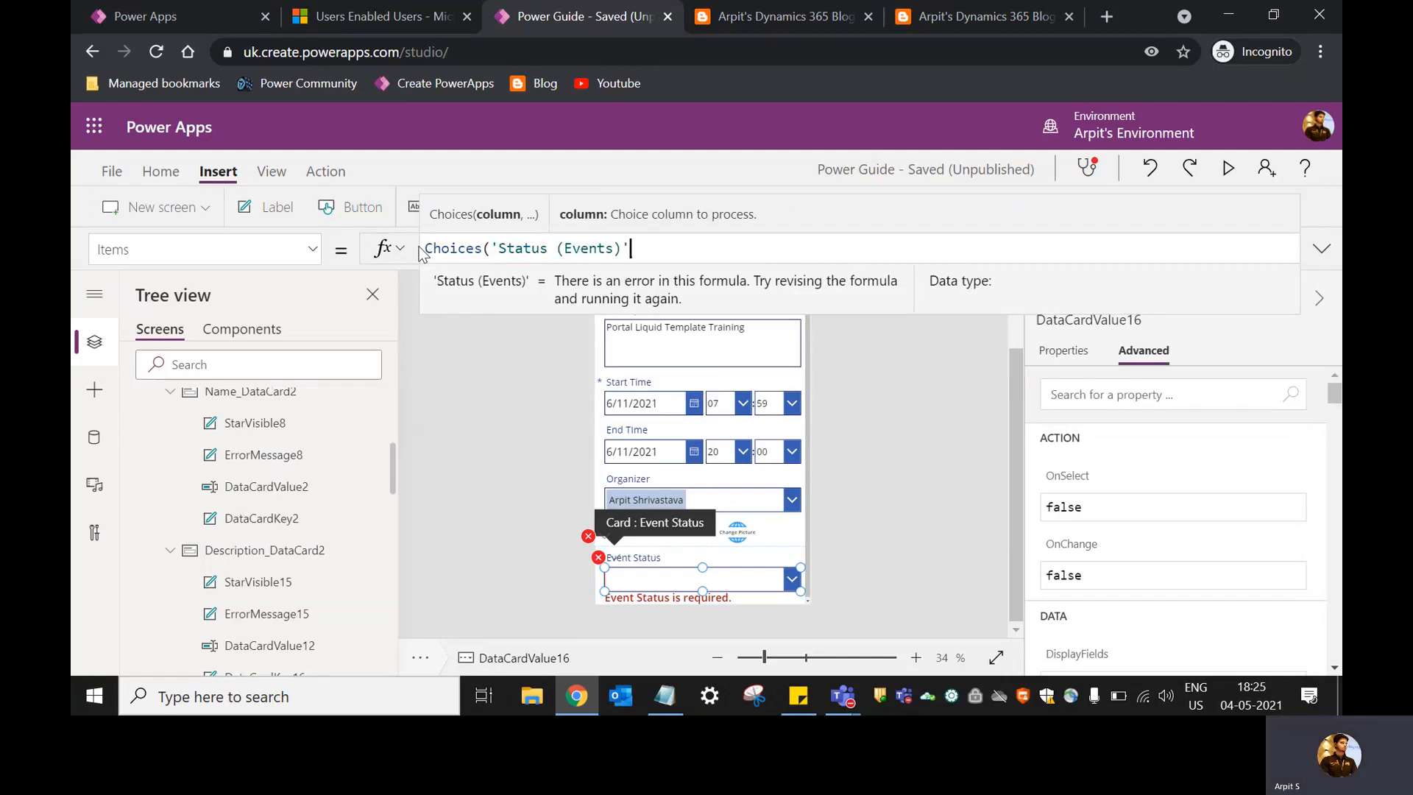
key(BackSpace)
key(BackSpace)
key(BackSpace)
key(BackSpace)
key(BackSpace)
key(BackSpace)
key(BackSpace)
key(BackSpace)
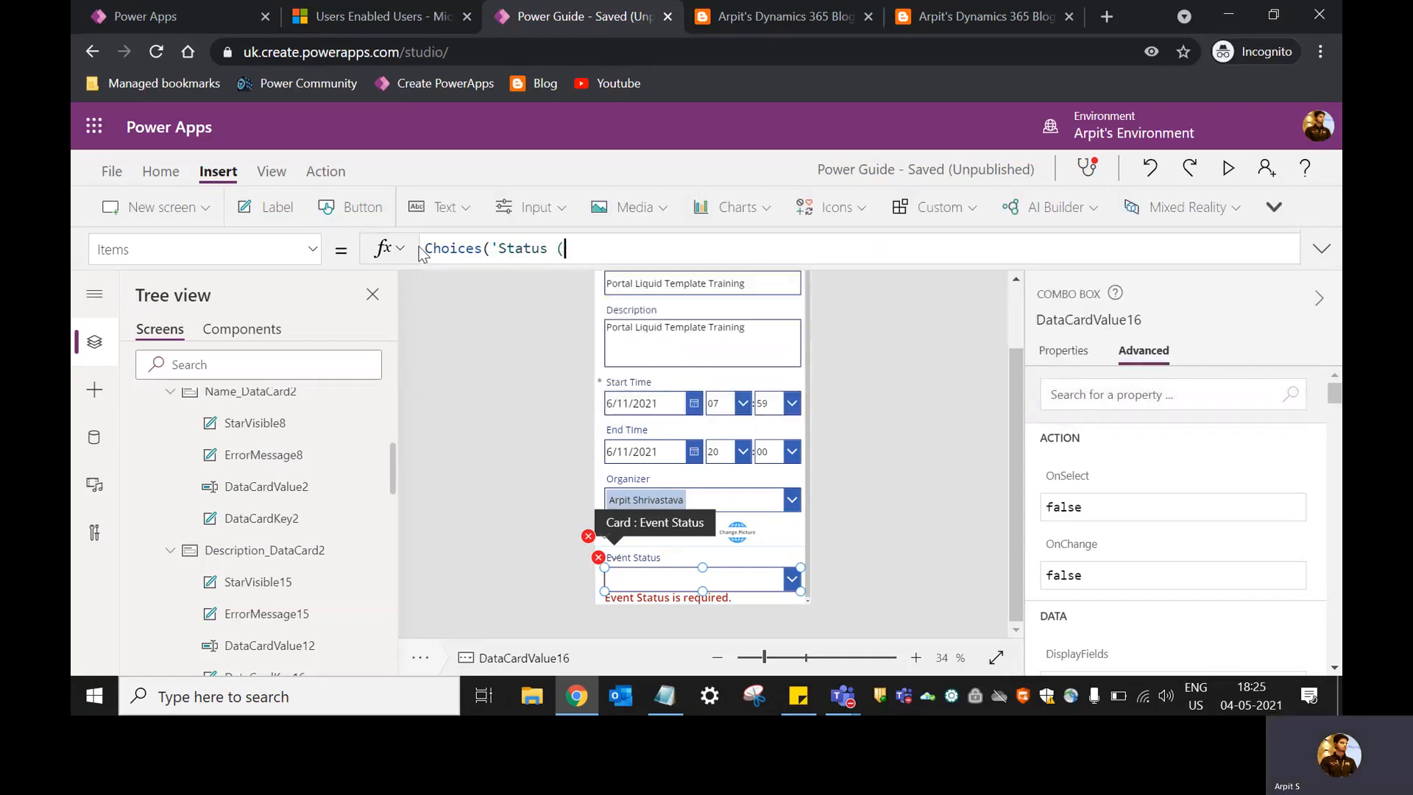
key(BackSpace)
key(BackSpace)
key(BackSpace)
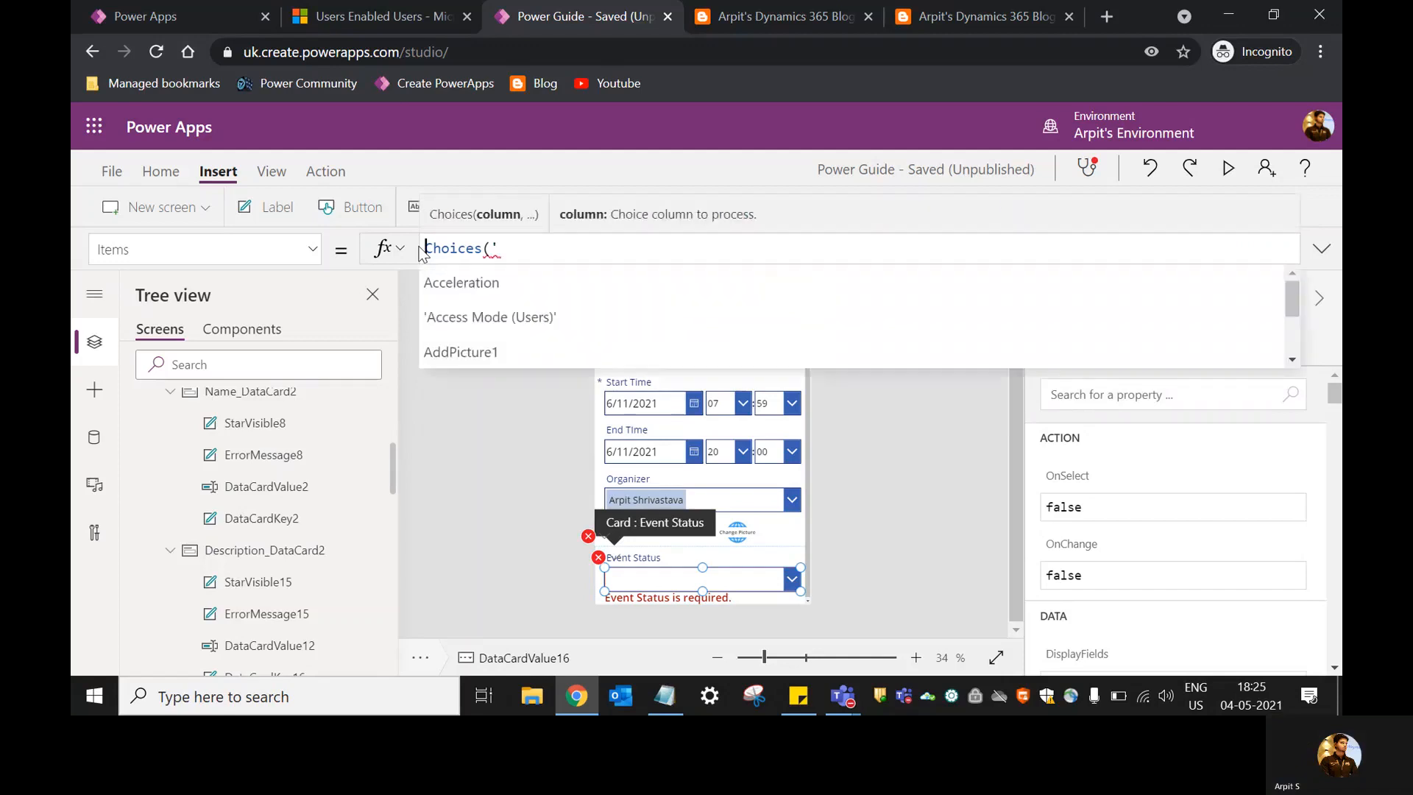
key(Home)
text('')
key(BackSpace)
key(BackSpace)
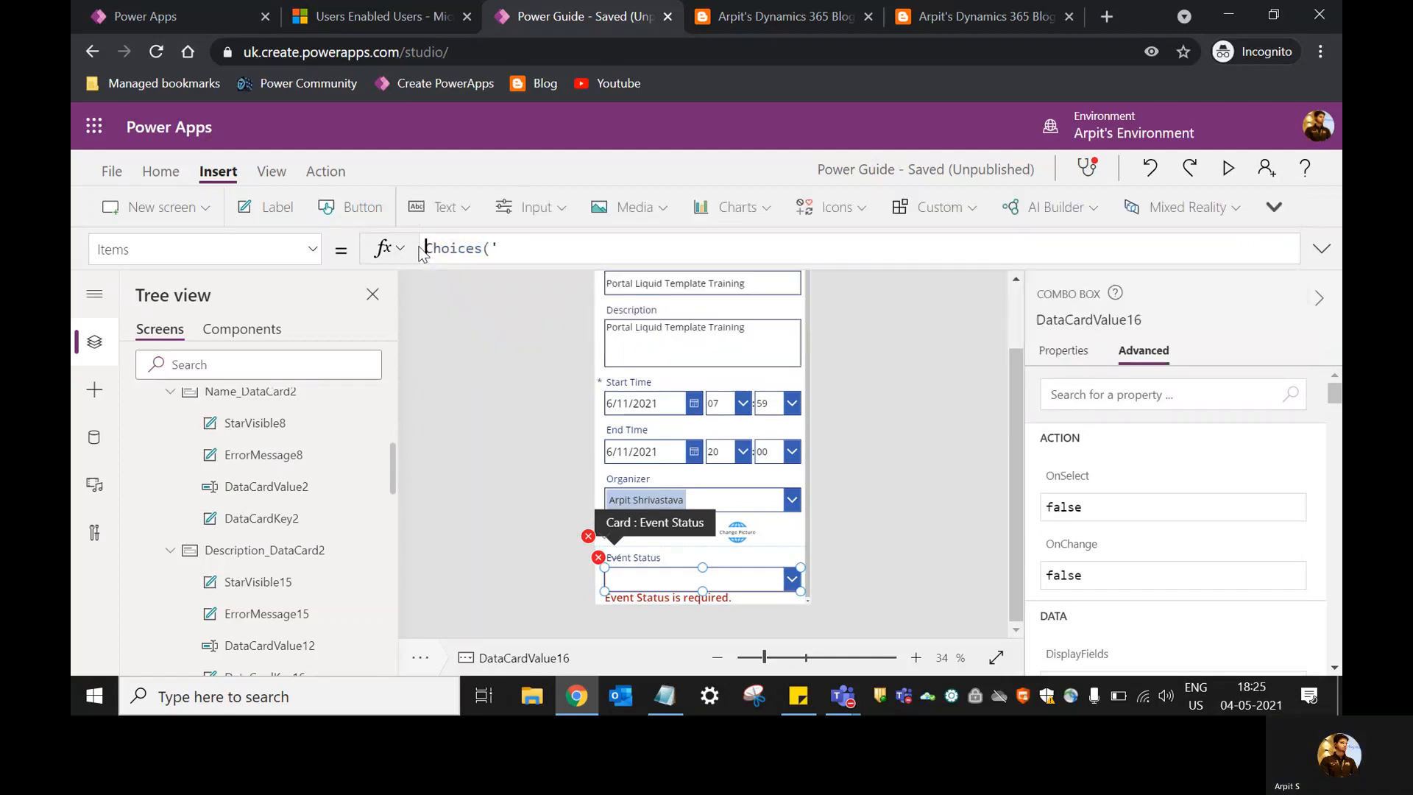
key(Right)
key(Right)
key(Right)
key(Right)
key(Right)
key(Right)
key(Right)
key(Right)
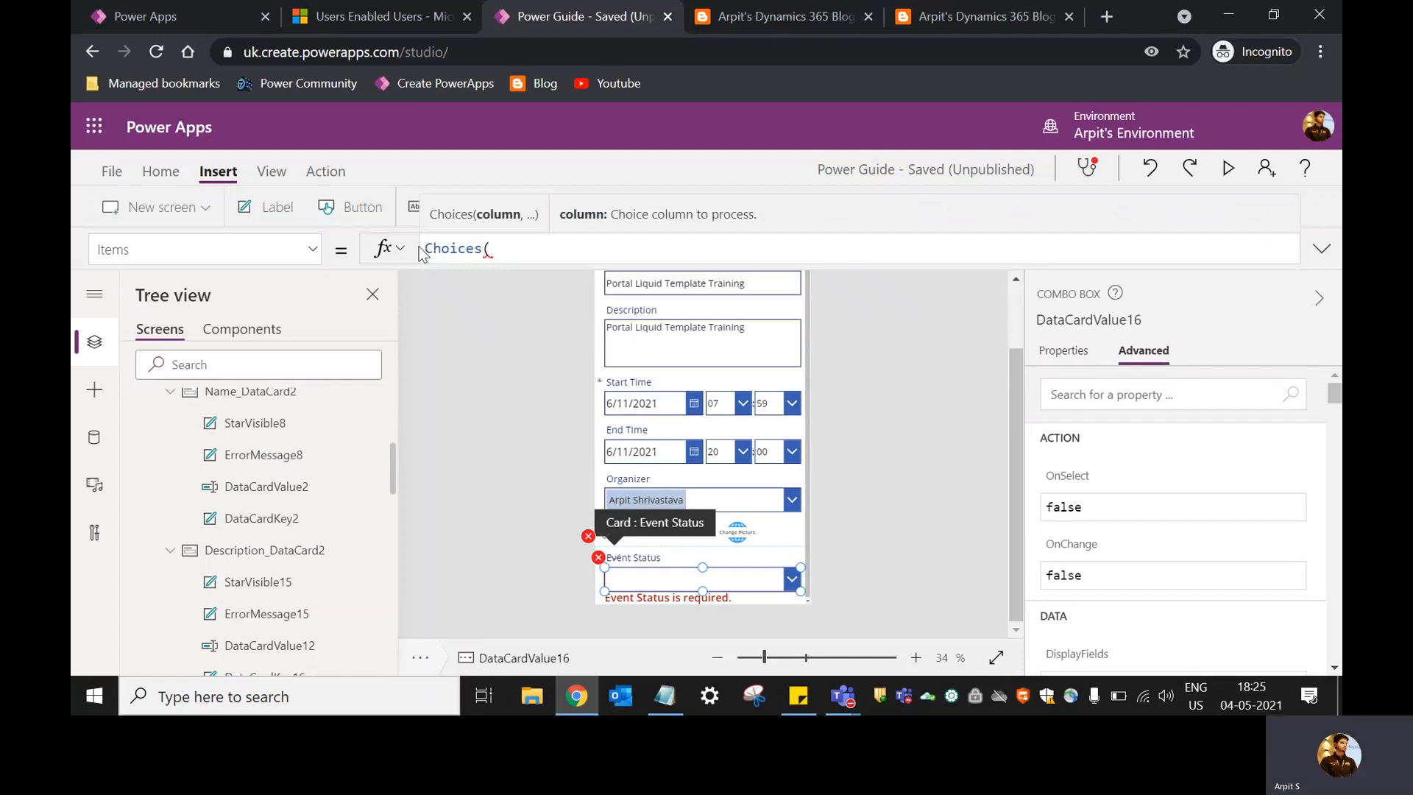
Complete the Items formula of the Event Status combo box as Choices('Event Status (Events)'.Cancelled).
text(event)
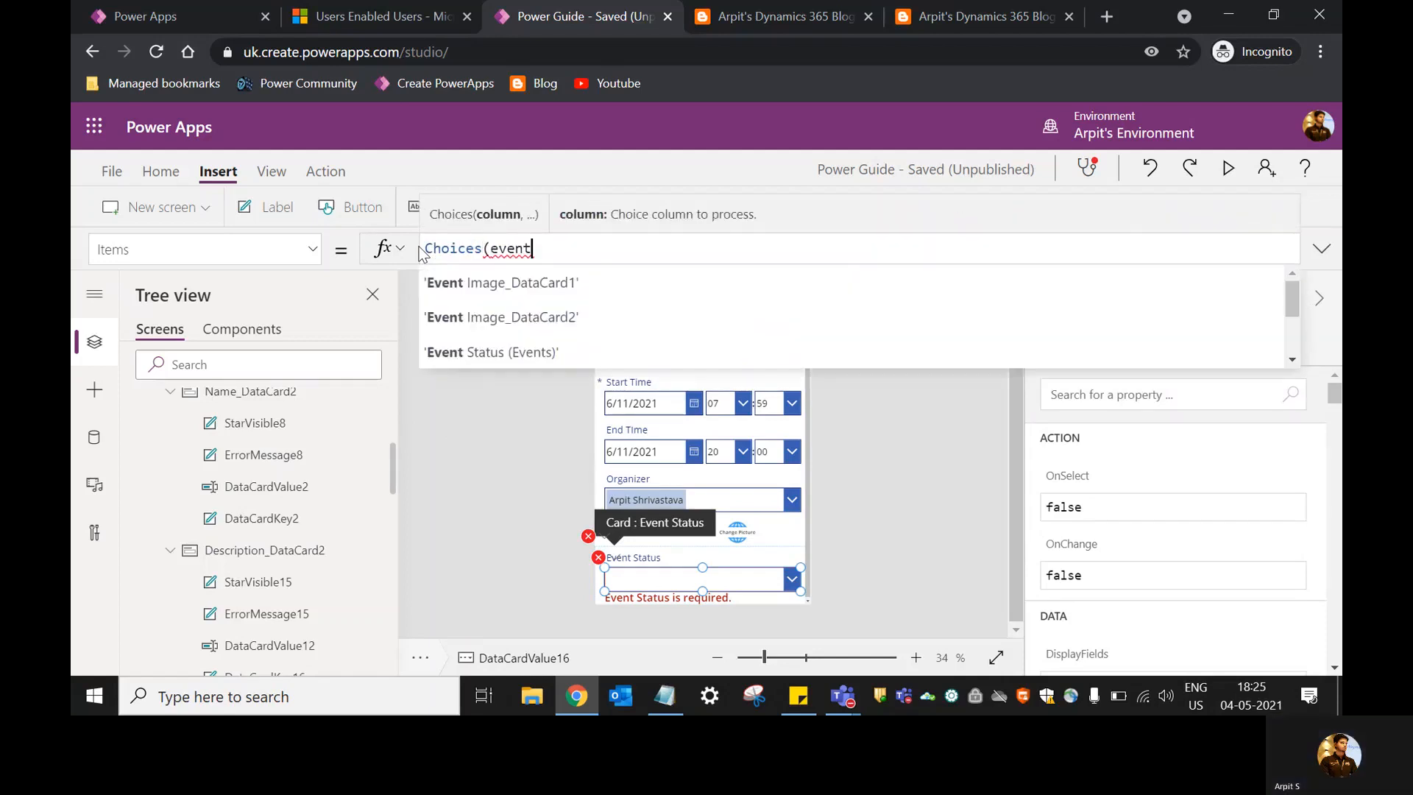
key(Down)
key(Down)
key(Down)
key(Tab)
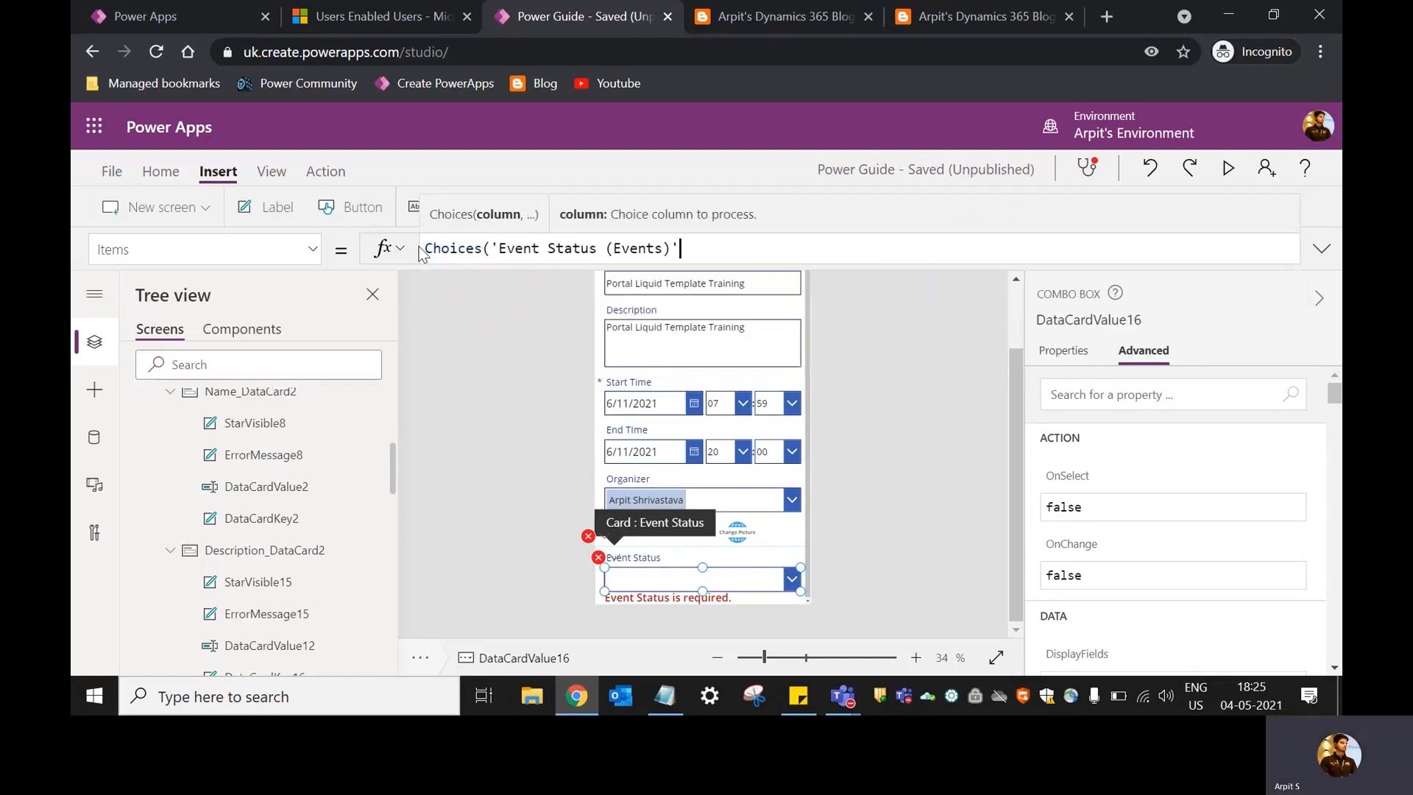
text(.)
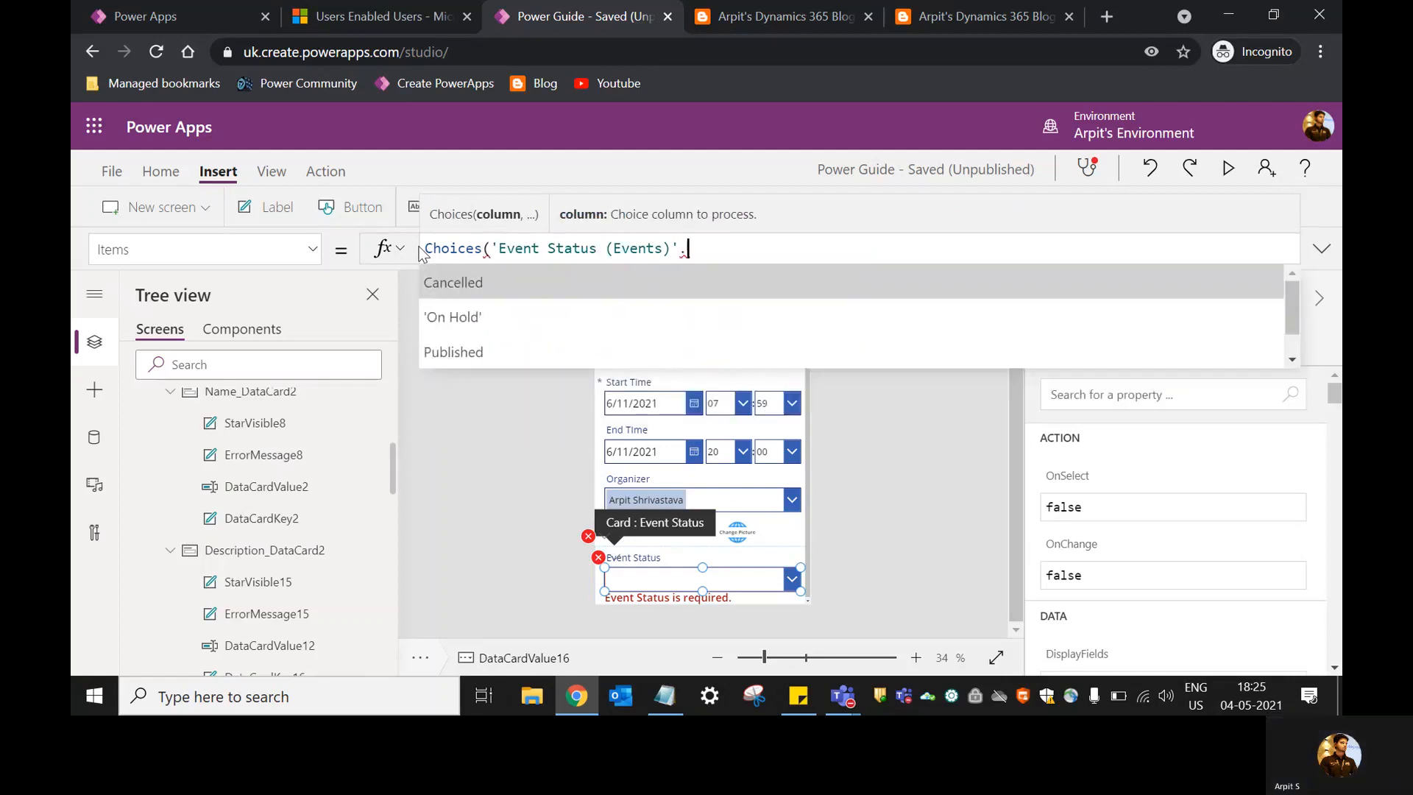
key(Tab)
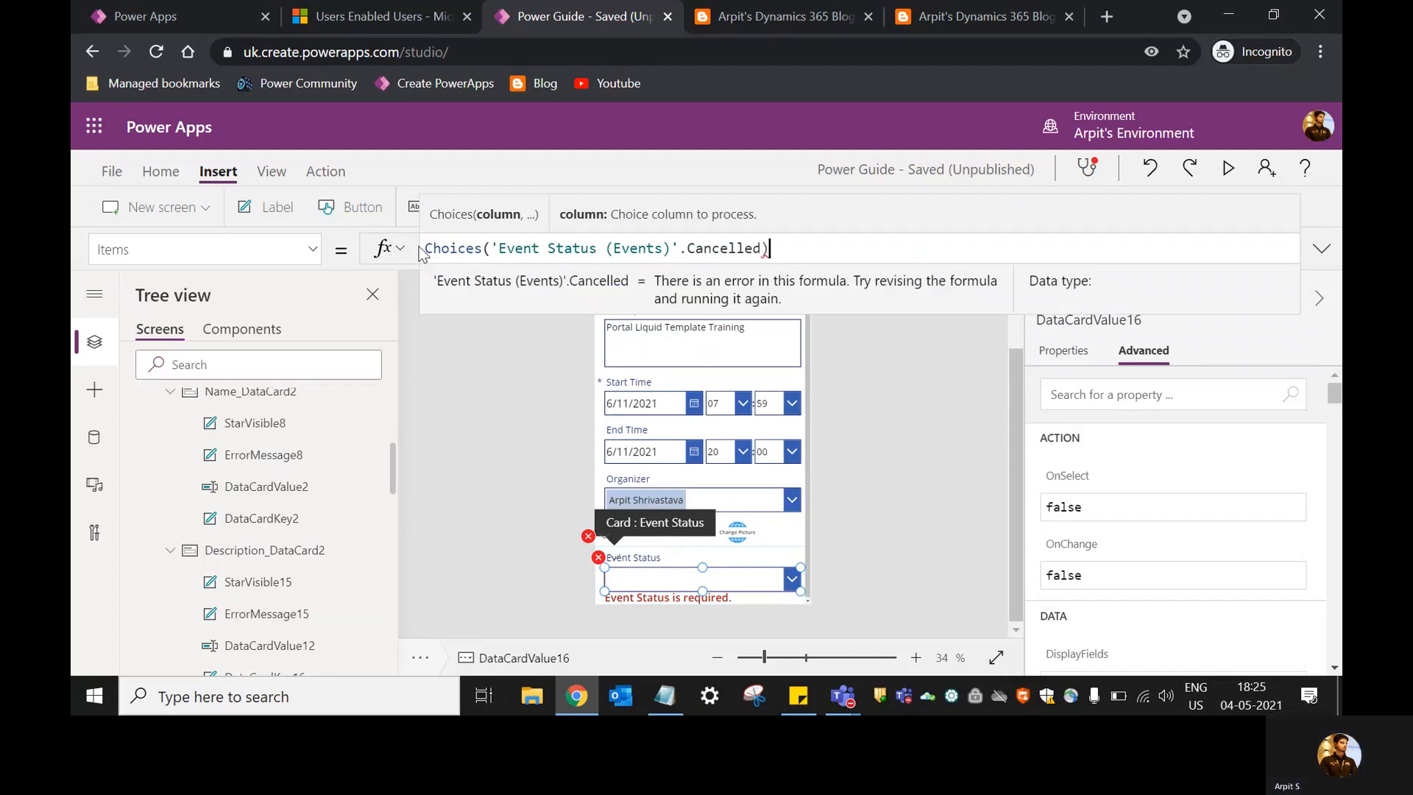
click(748, 574)
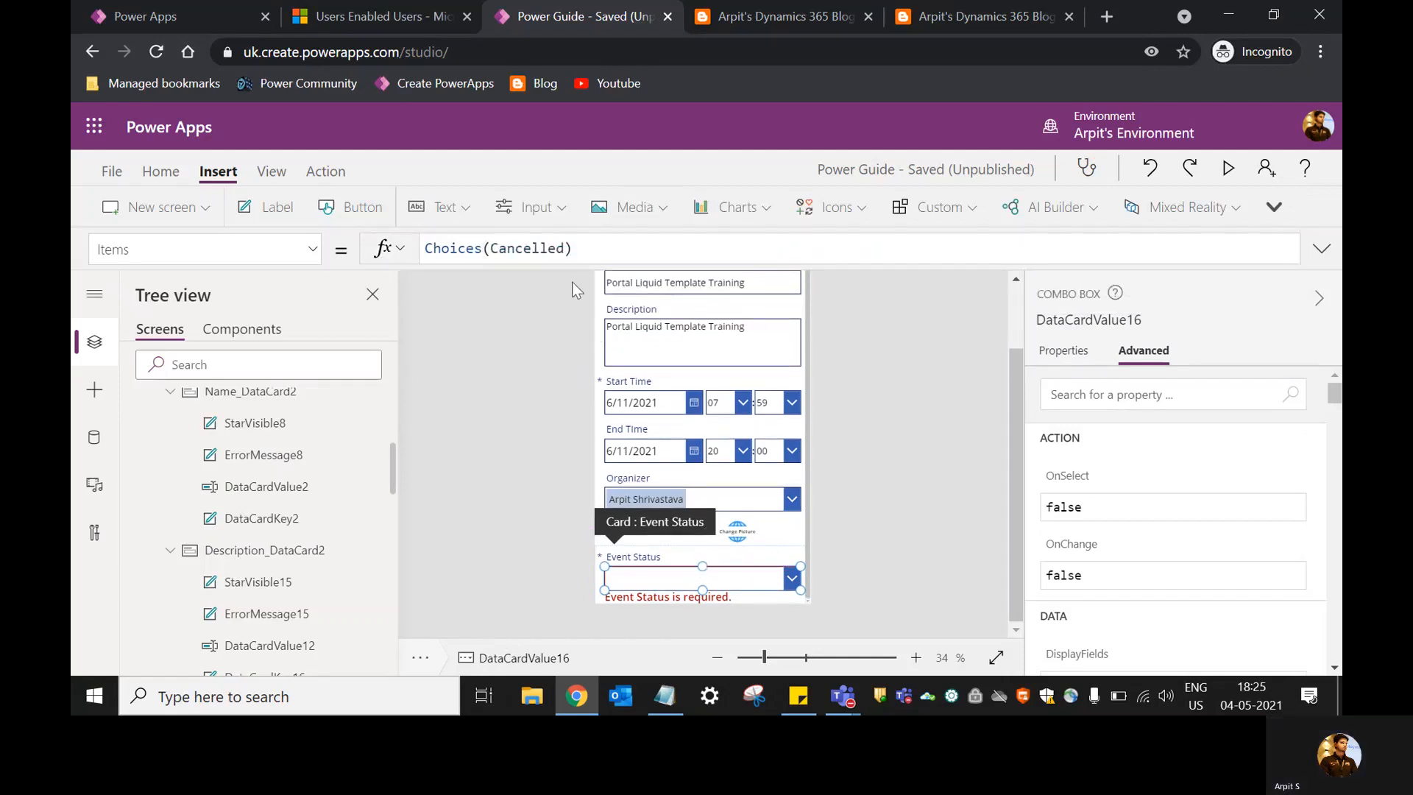
Change the option in the Items formula to Submitted, giving Choices('Event Status (Events)'.Submitted).
click(541, 248)
double_click(736, 250)
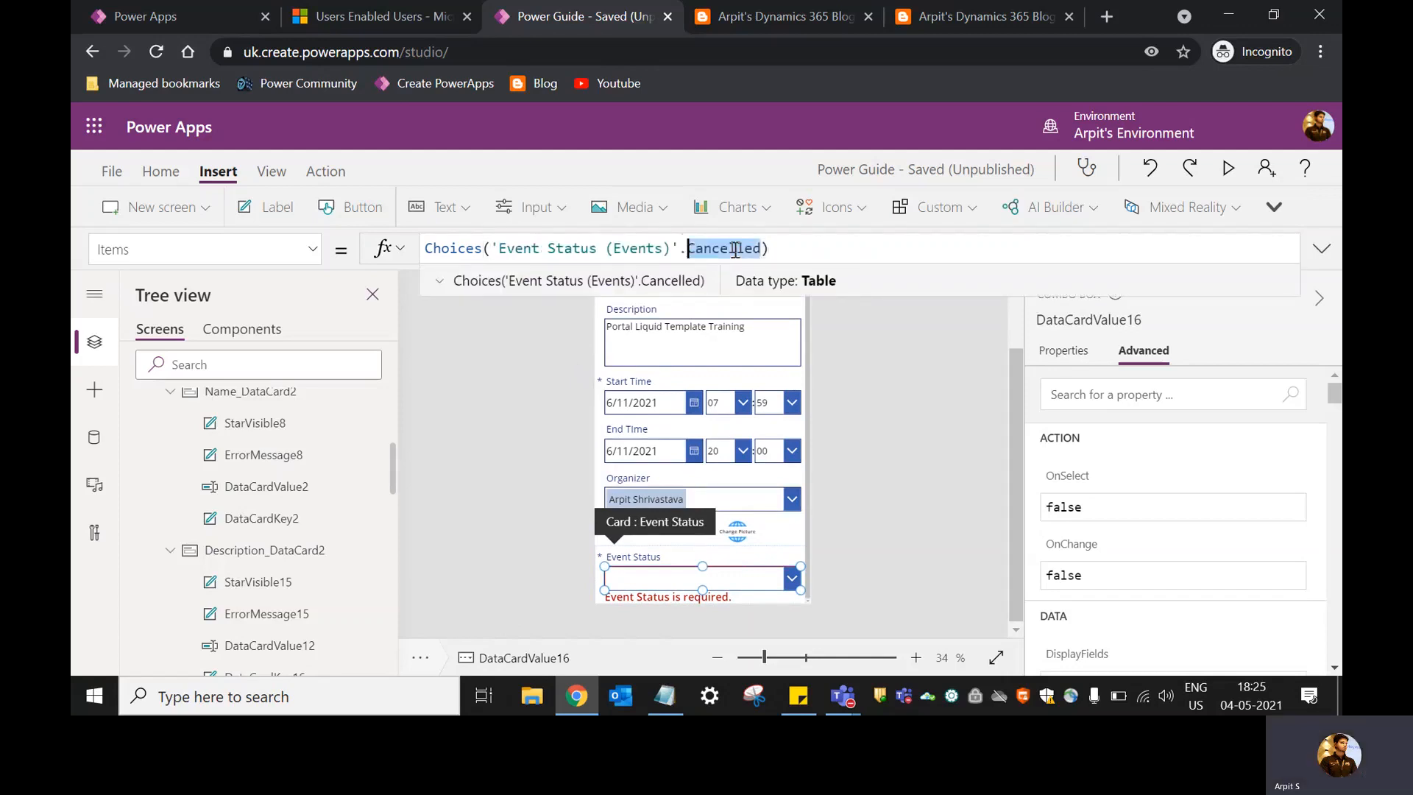
key(ctrl+a)
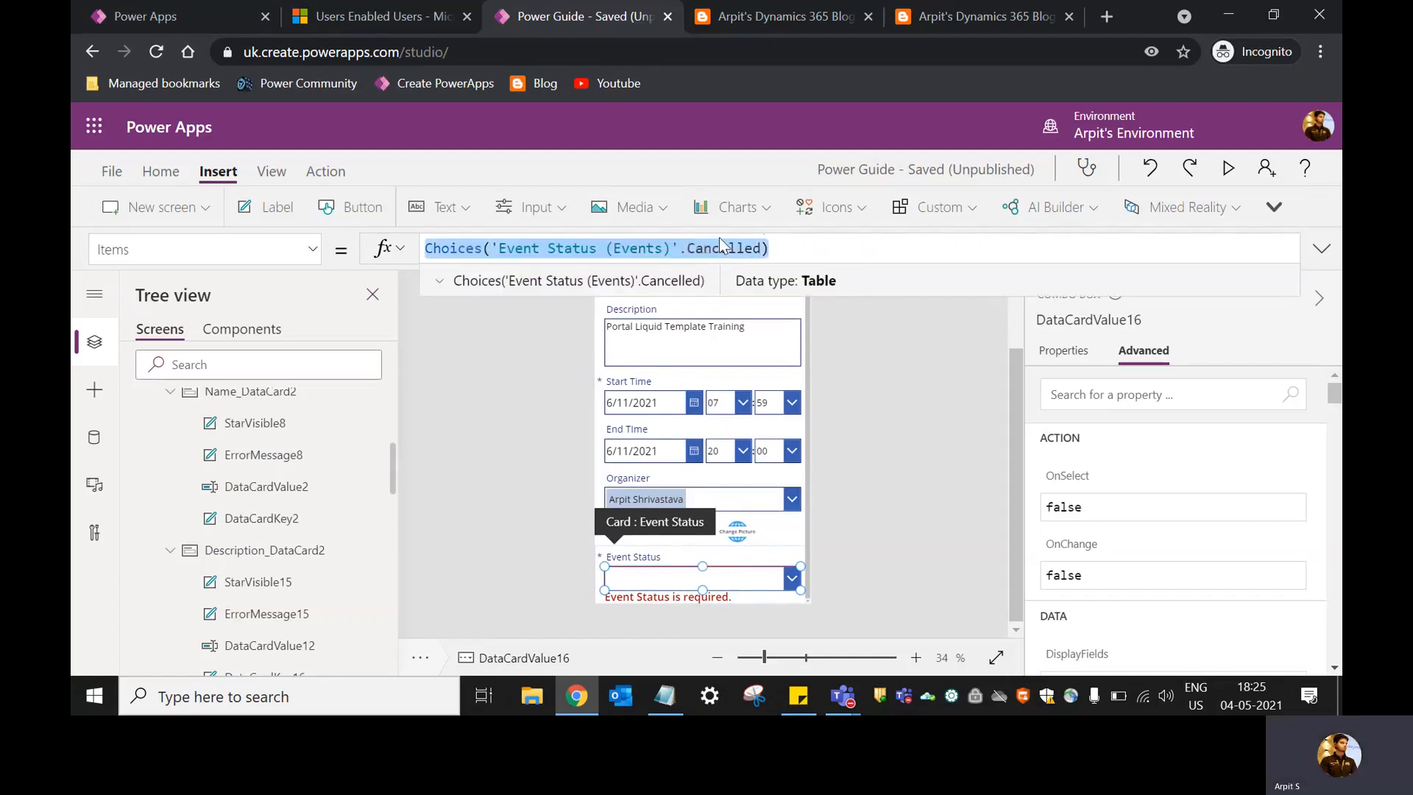
double_click(711, 248)
key(BackSpace)
key(BackSpace)
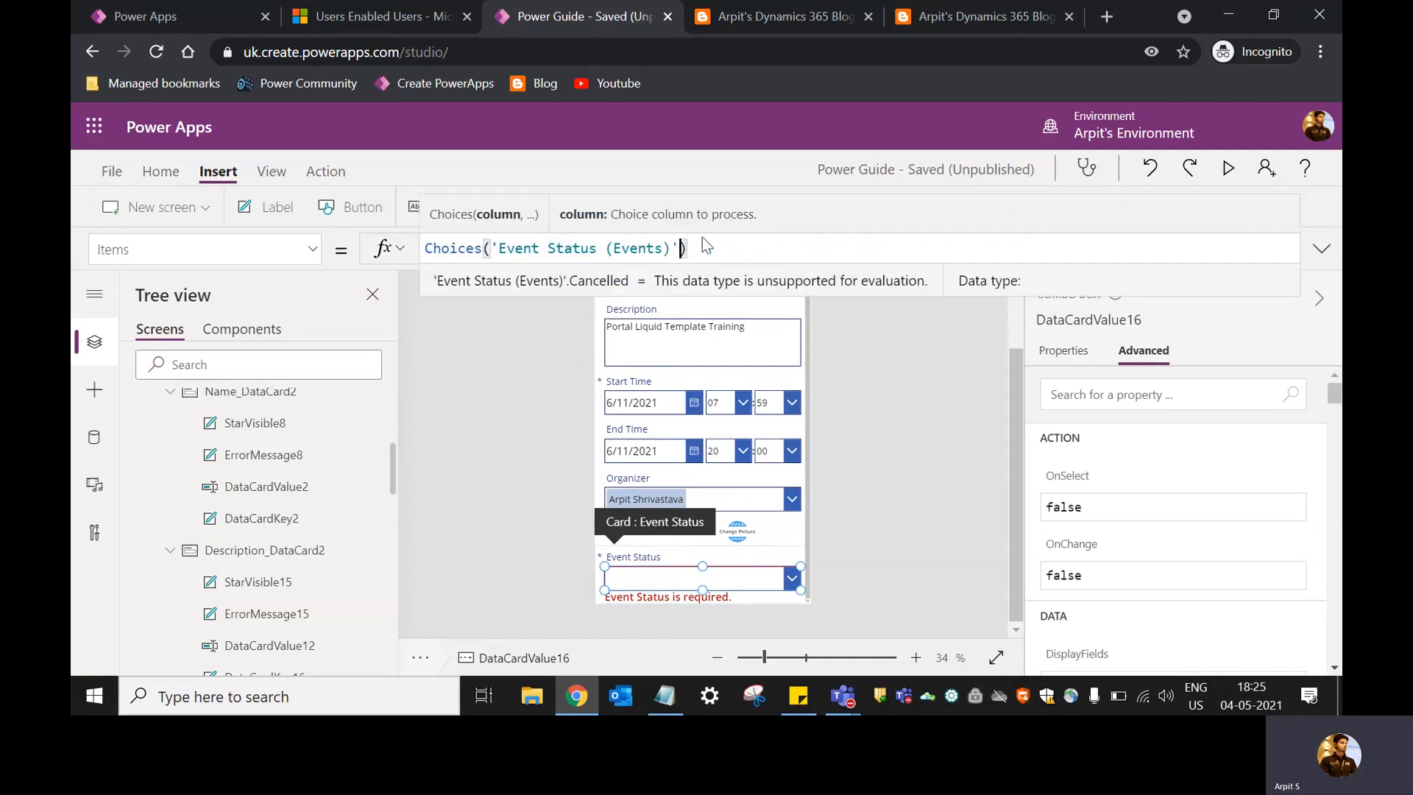
text(.)
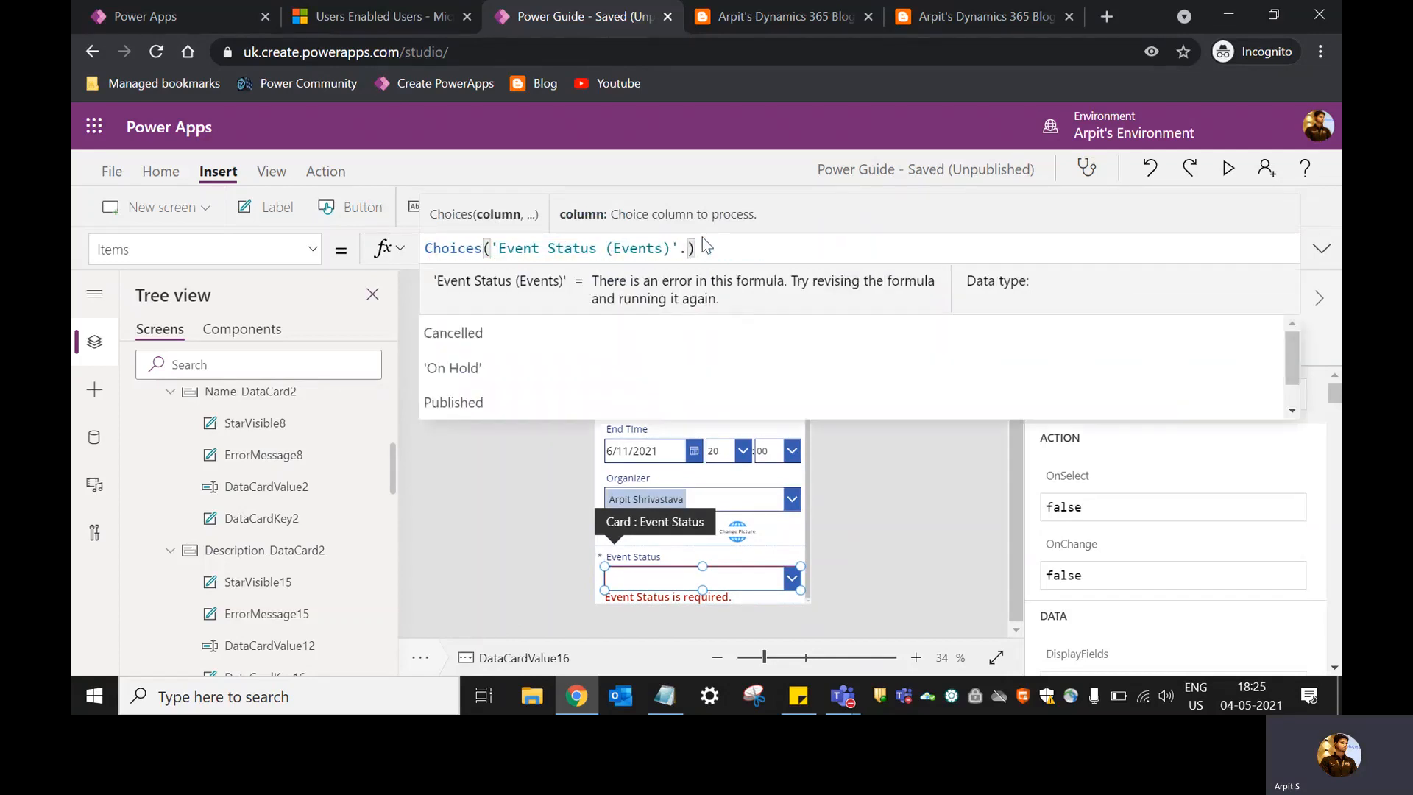
key(Down)
key(Down)
key(Down)
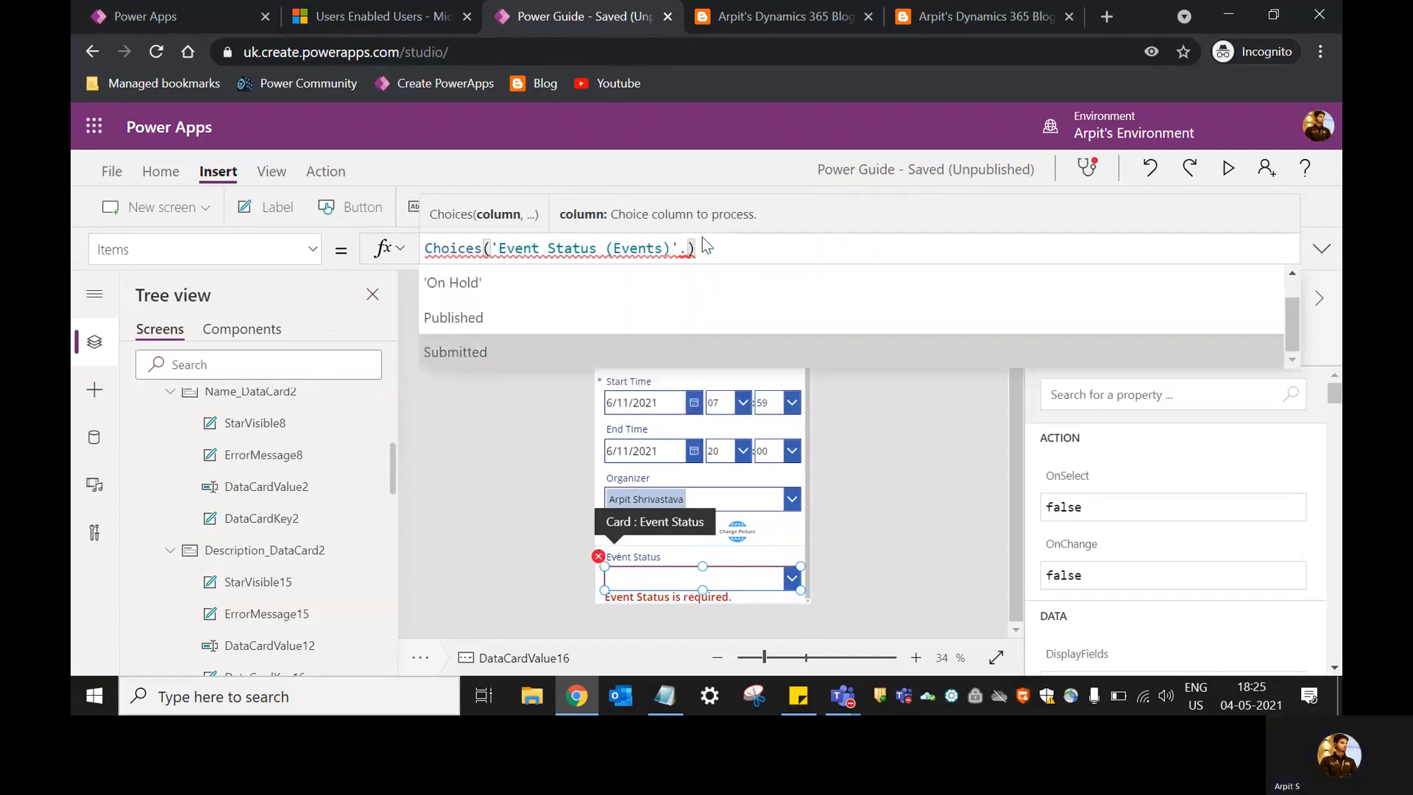
key(Tab)
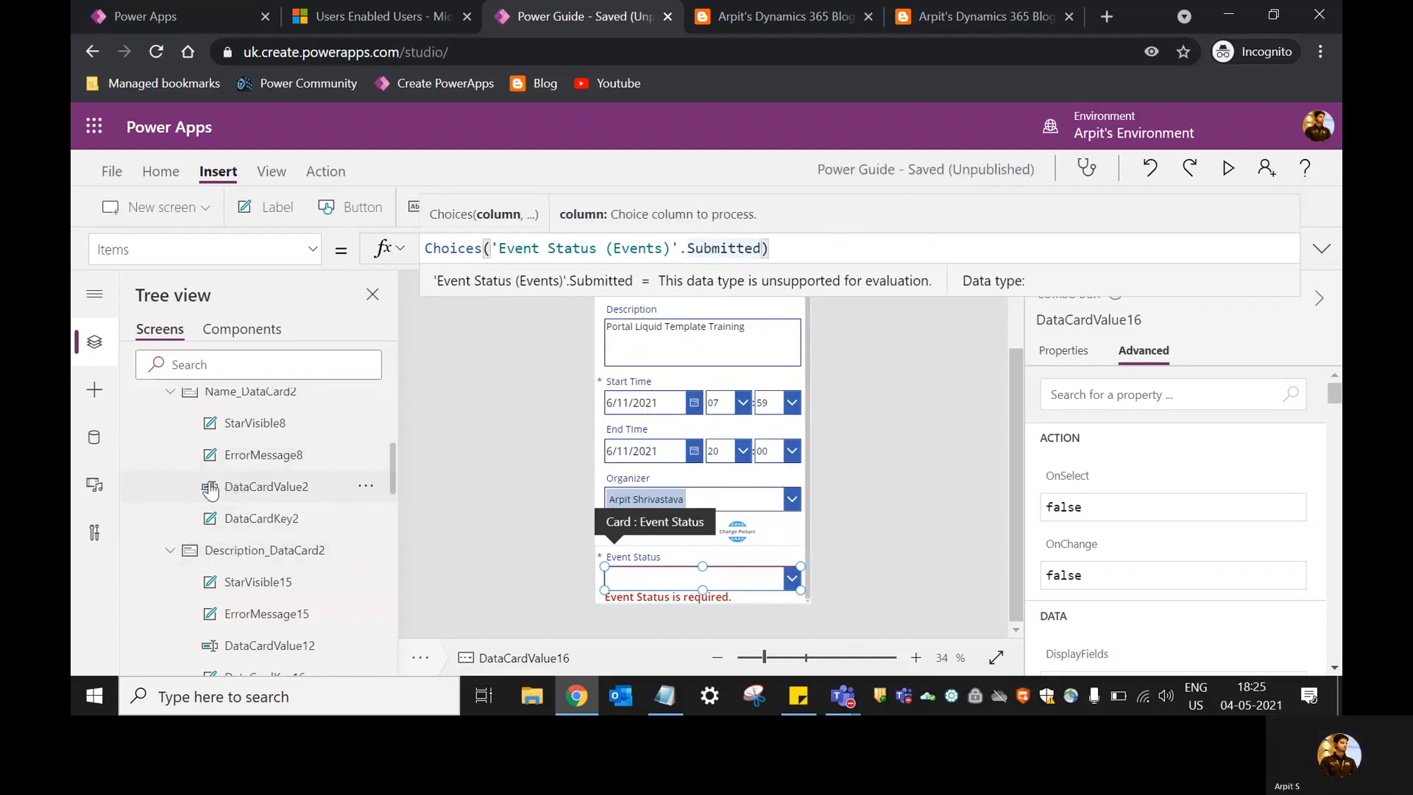
click(647, 576)
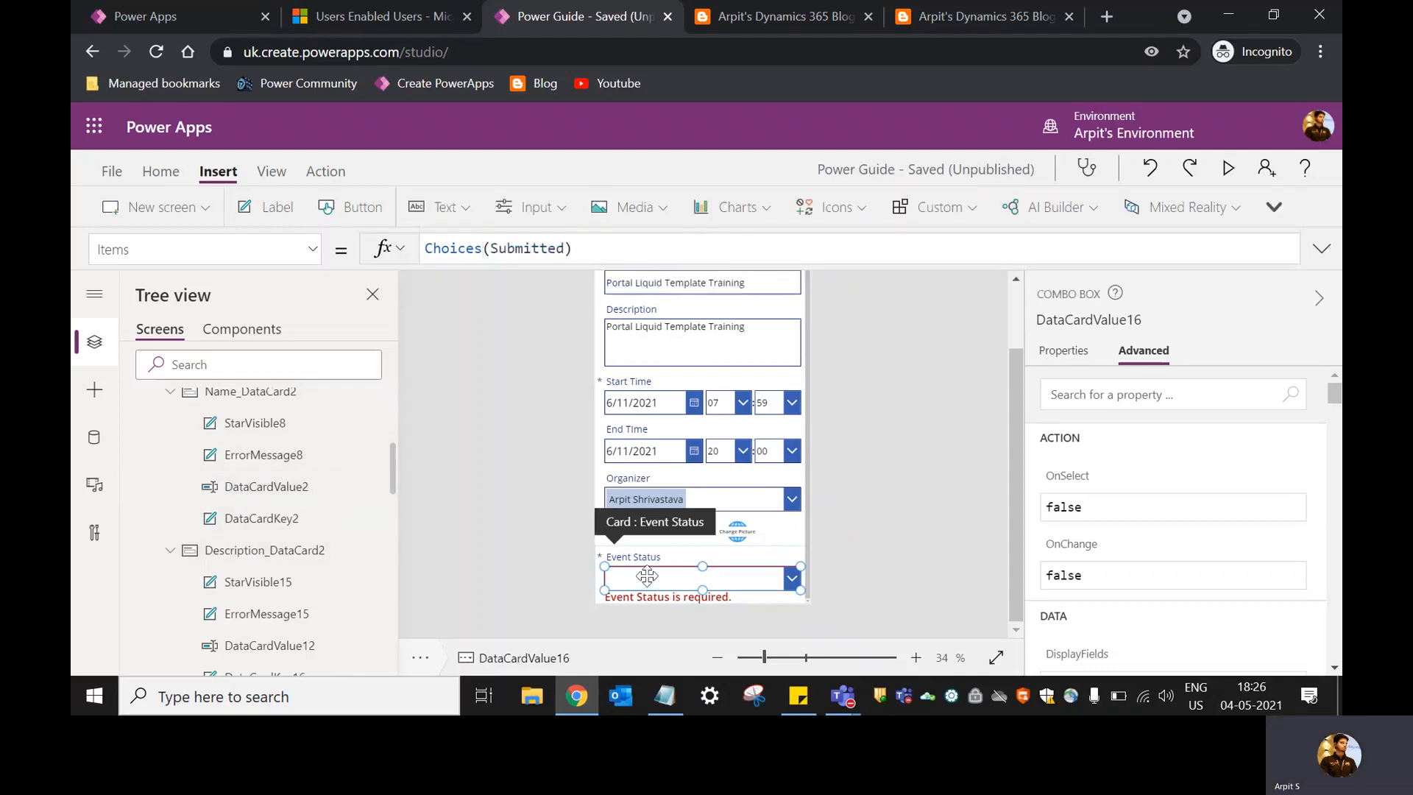
Open the existing CreateEvent screen and expand its list of controls.
scroll(221, 463, up, 10)
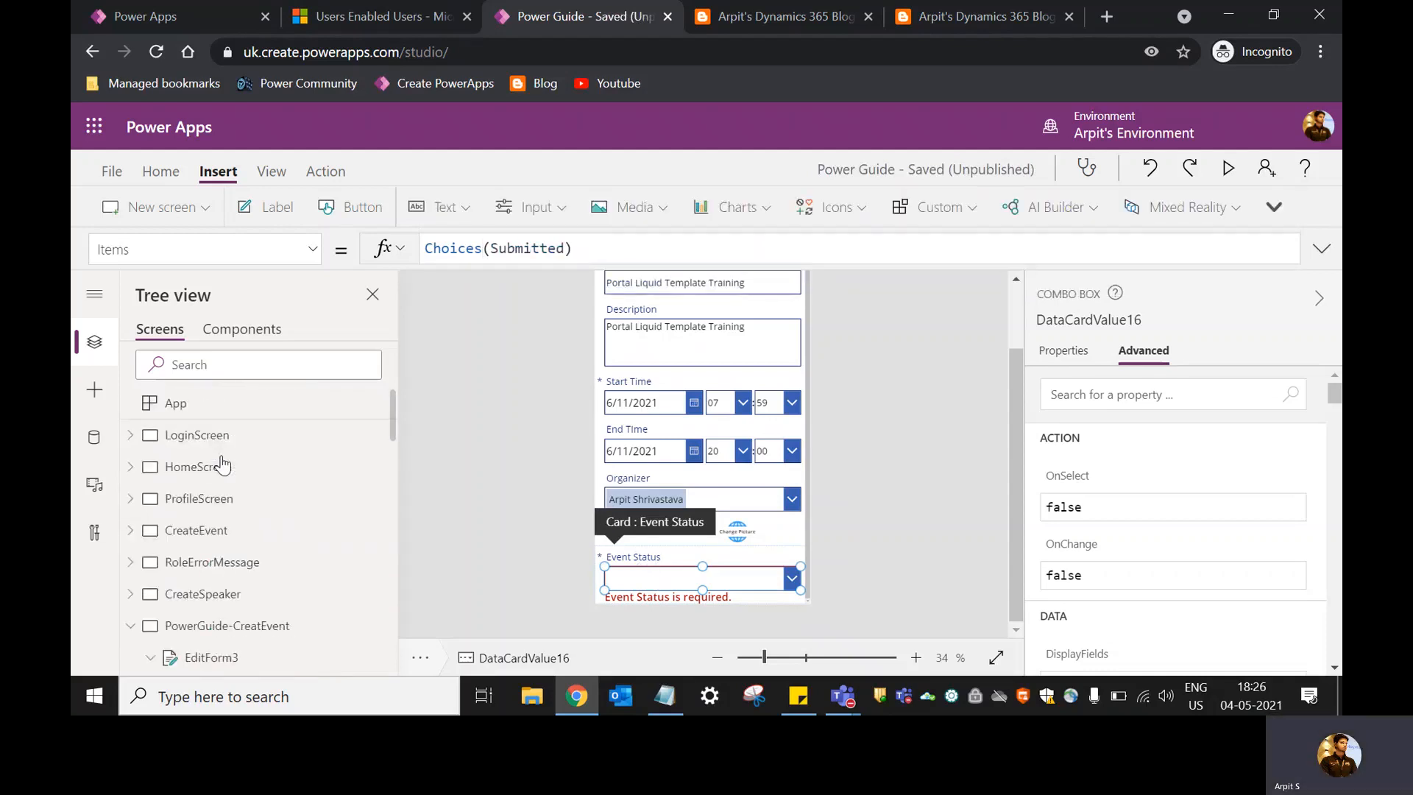
click(214, 541)
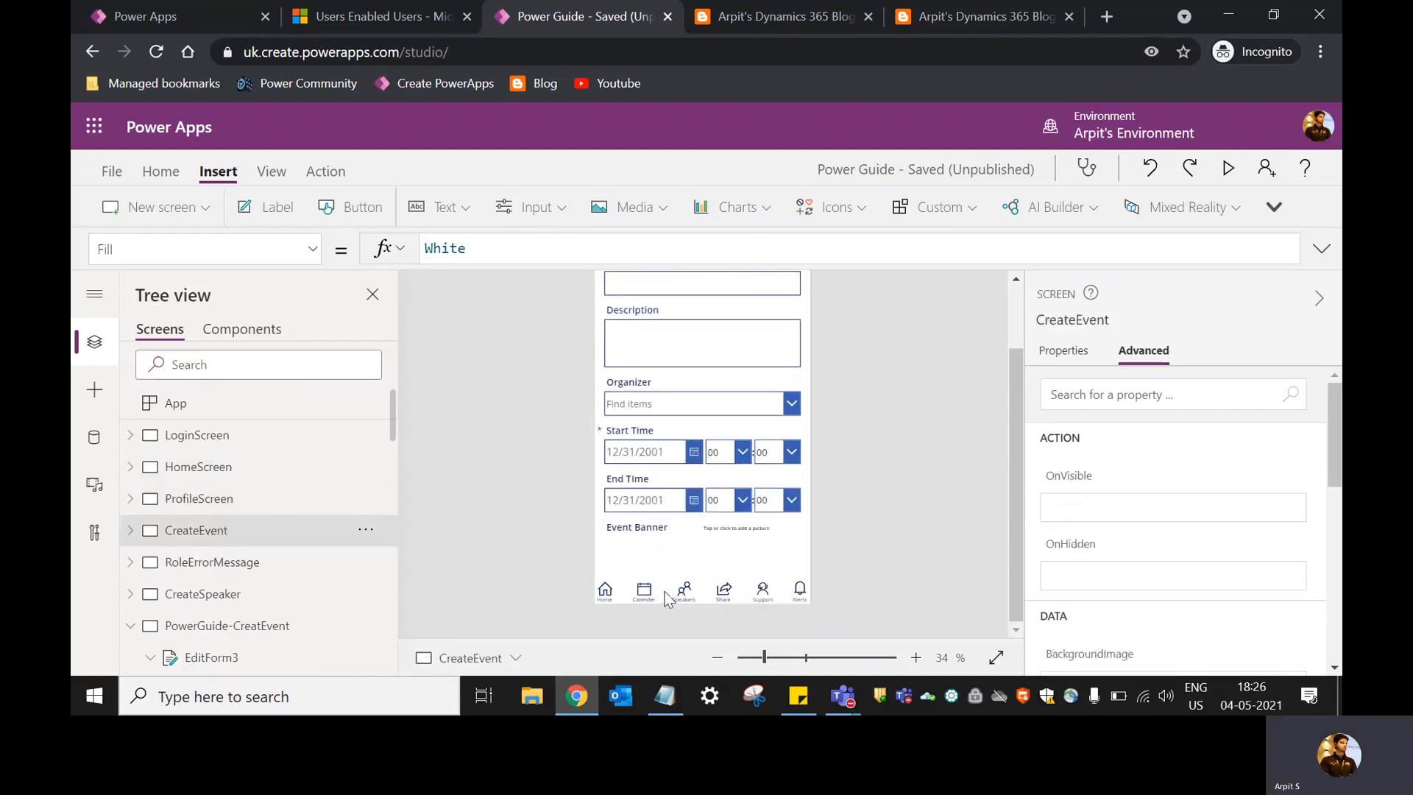
scroll(665, 460, up, 2)
scroll(669, 491, down, 2)
click(132, 531)
scroll(324, 479, down, 10)
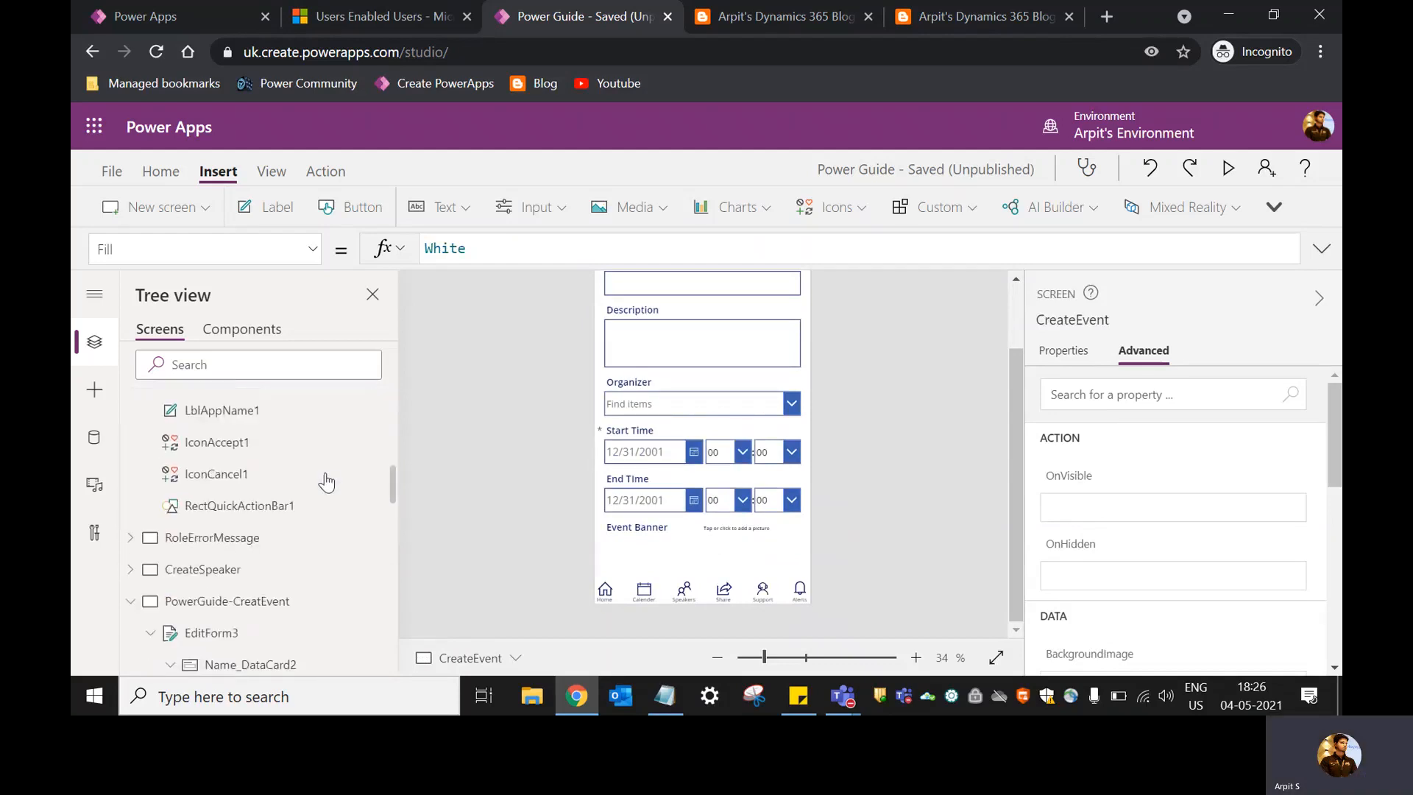
Select EditForm1 on the CreateEvent screen and examine its form properties.
scroll(325, 479, up, 3)
click(170, 566)
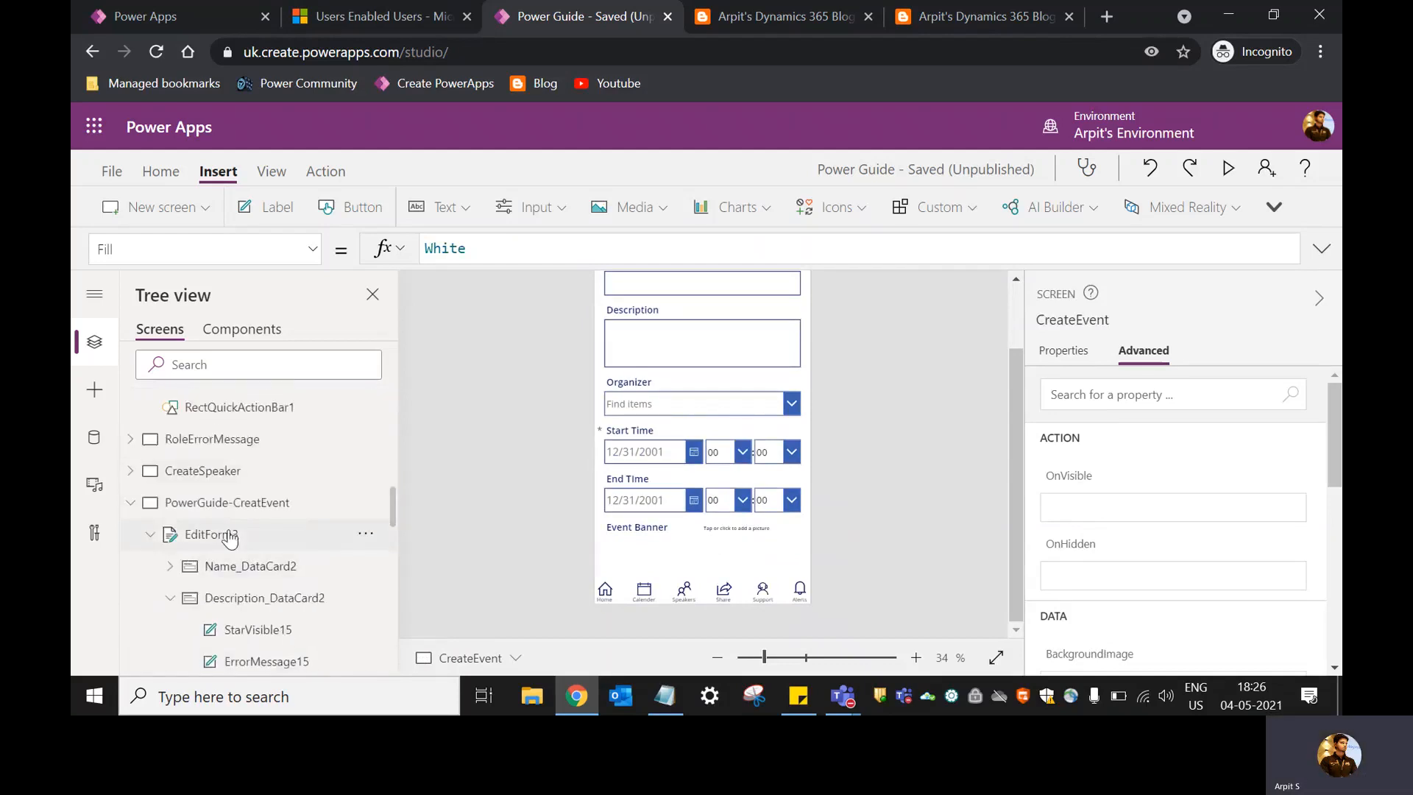
click(226, 545)
scroll(262, 524, up, 3)
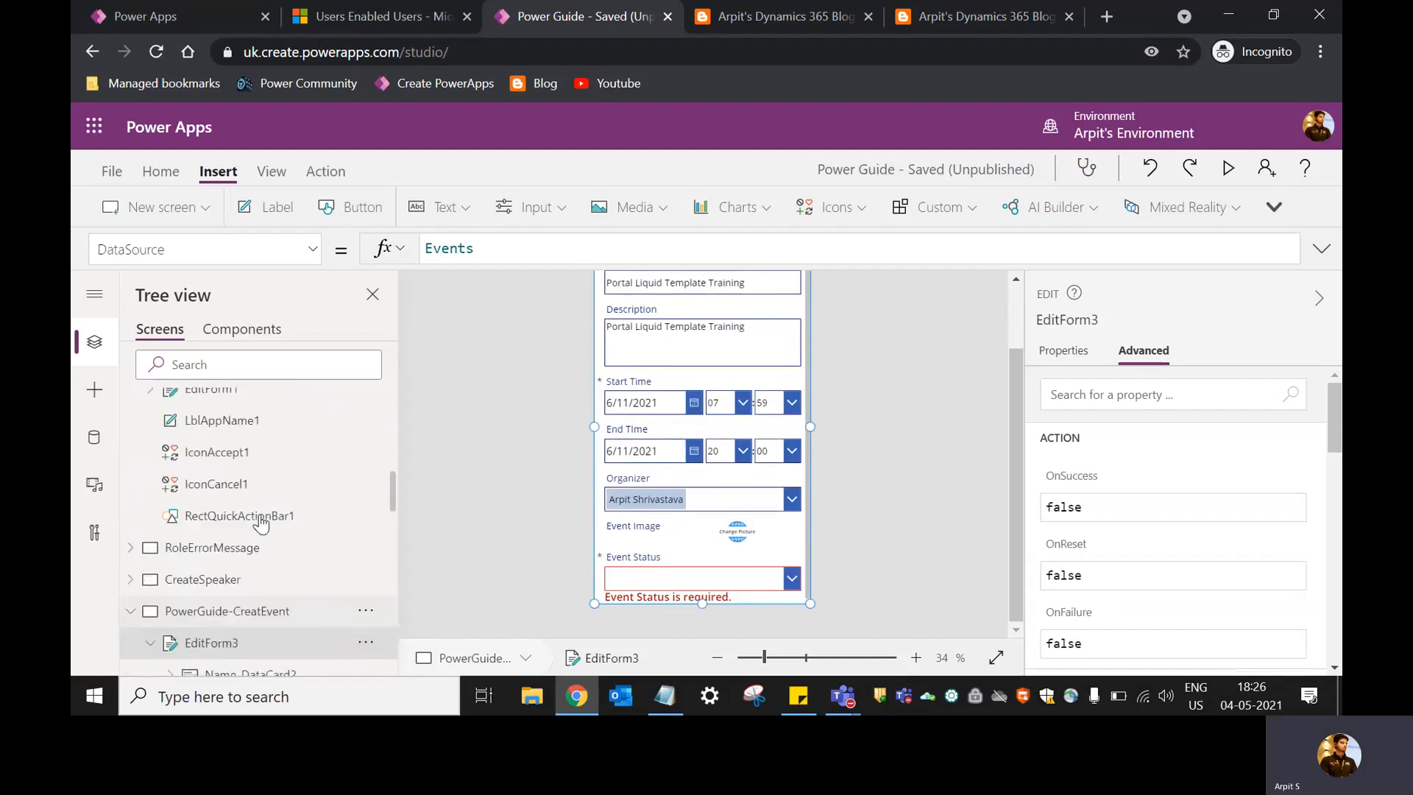
scroll(261, 524, up, 10)
scroll(260, 524, down, 9)
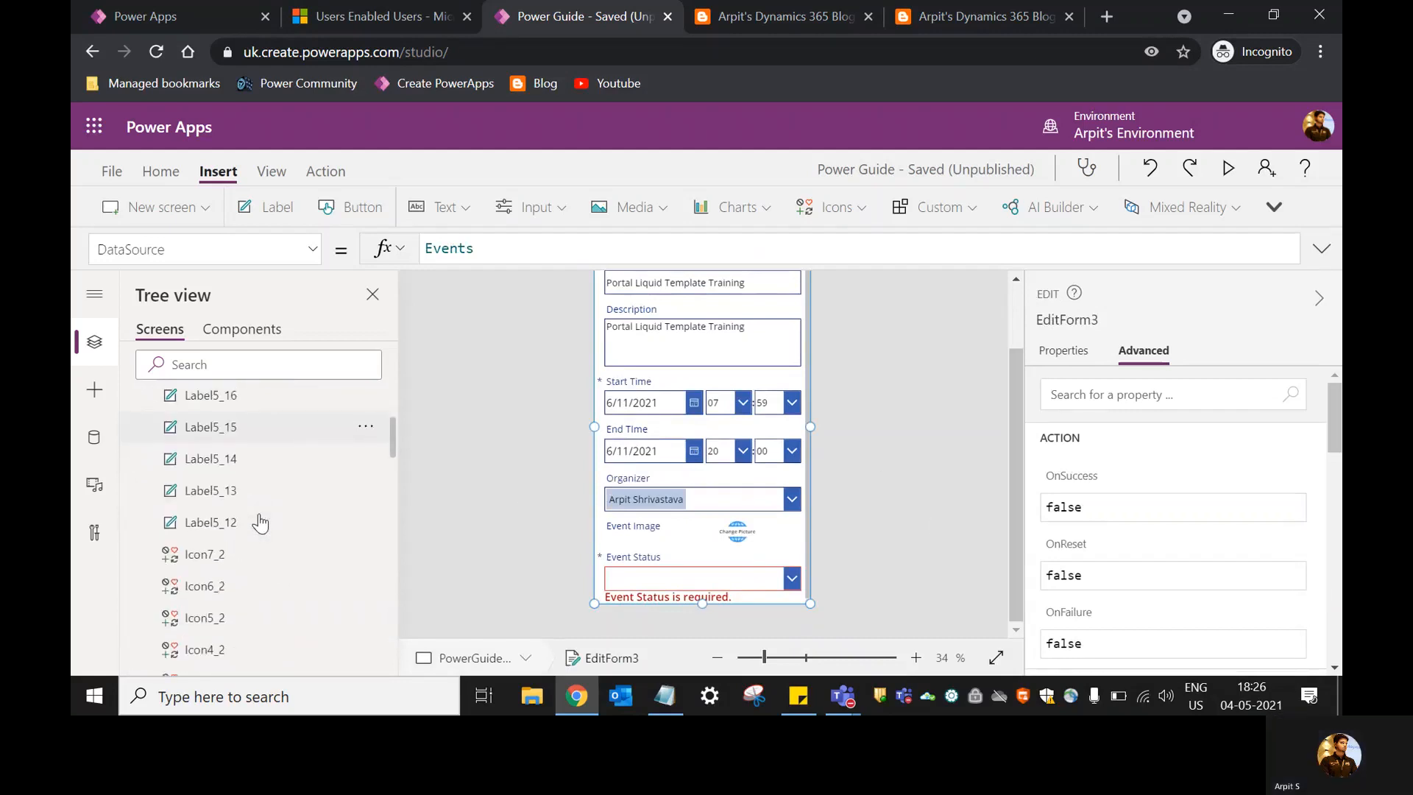
scroll(259, 524, down, 3)
click(338, 478)
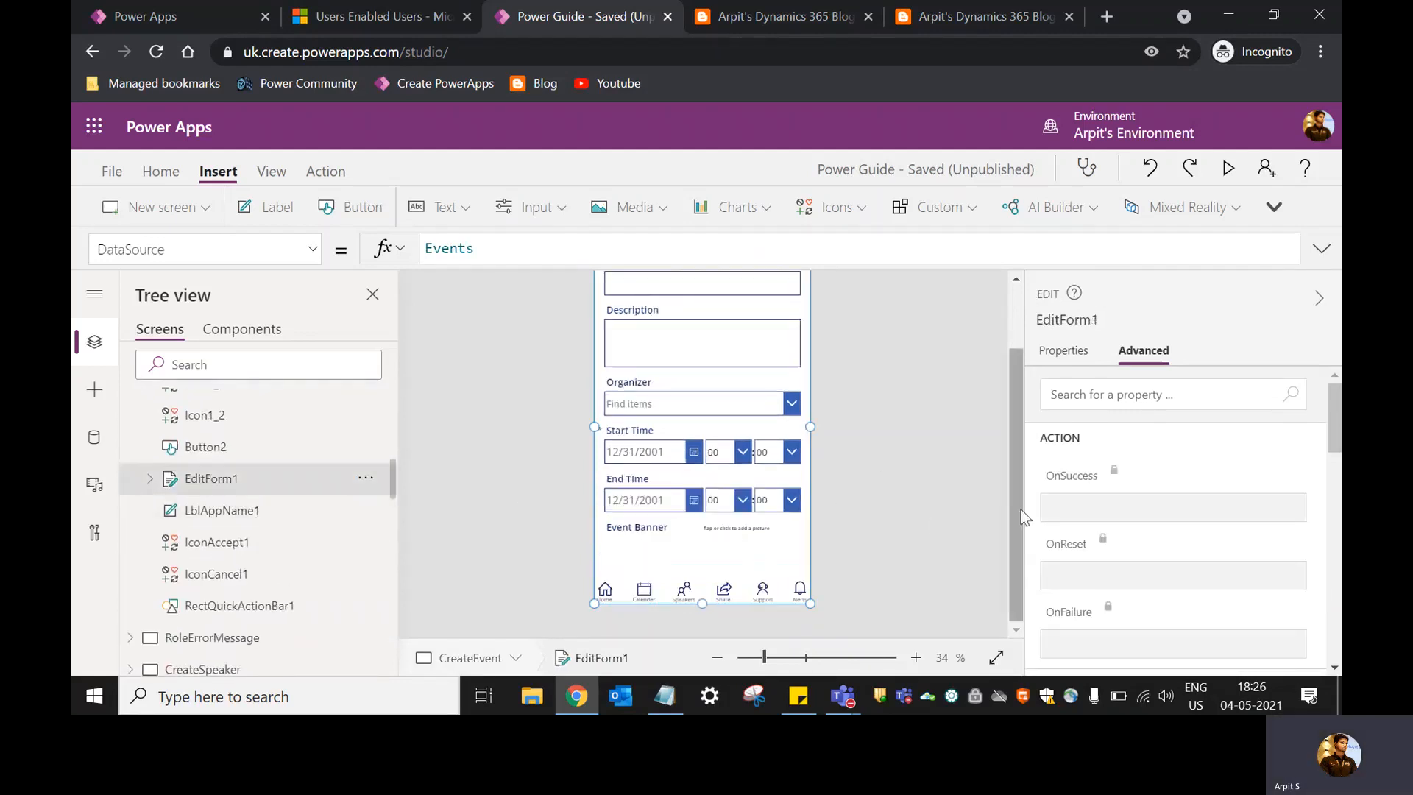
click(1062, 359)
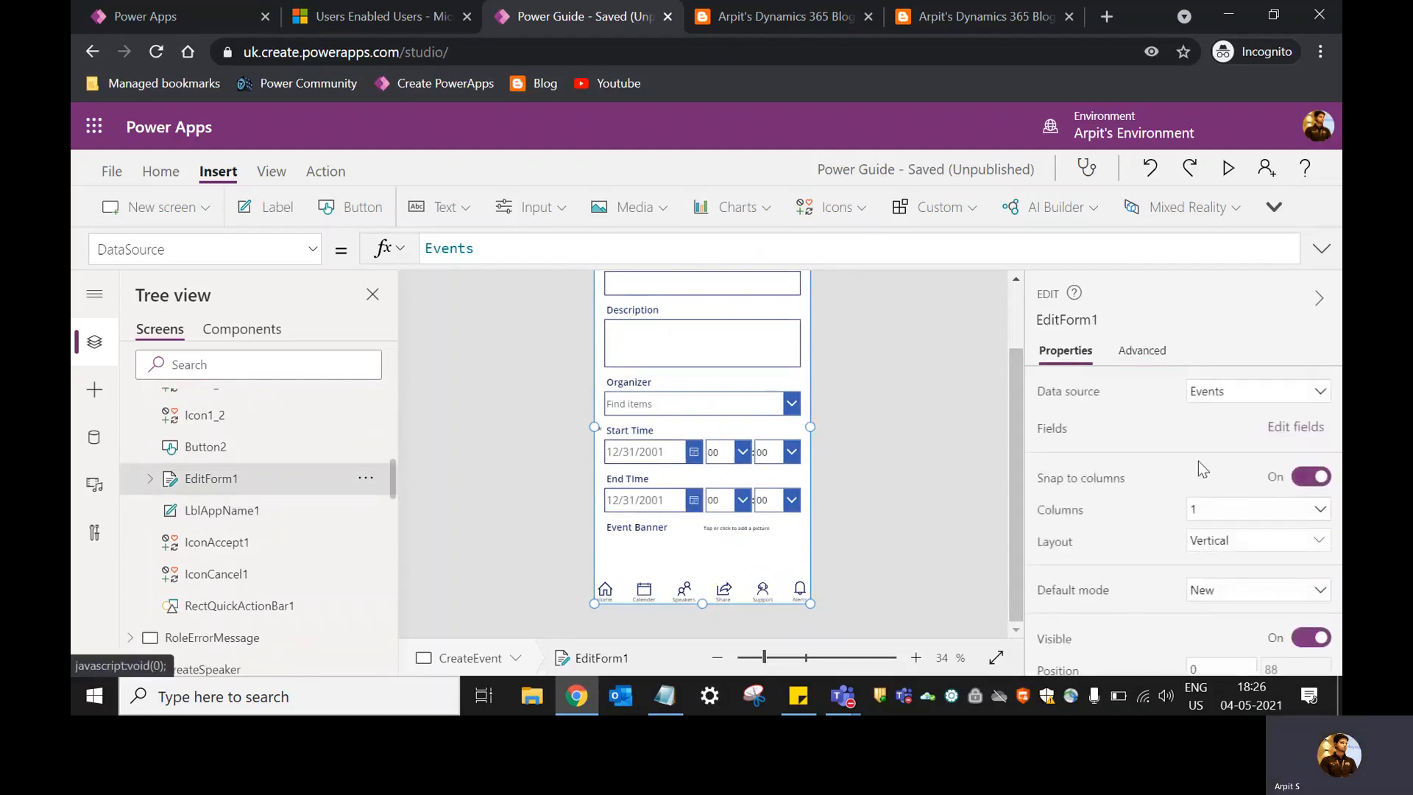
scroll(1199, 461, down, 2)
scroll(1192, 463, down, 1)
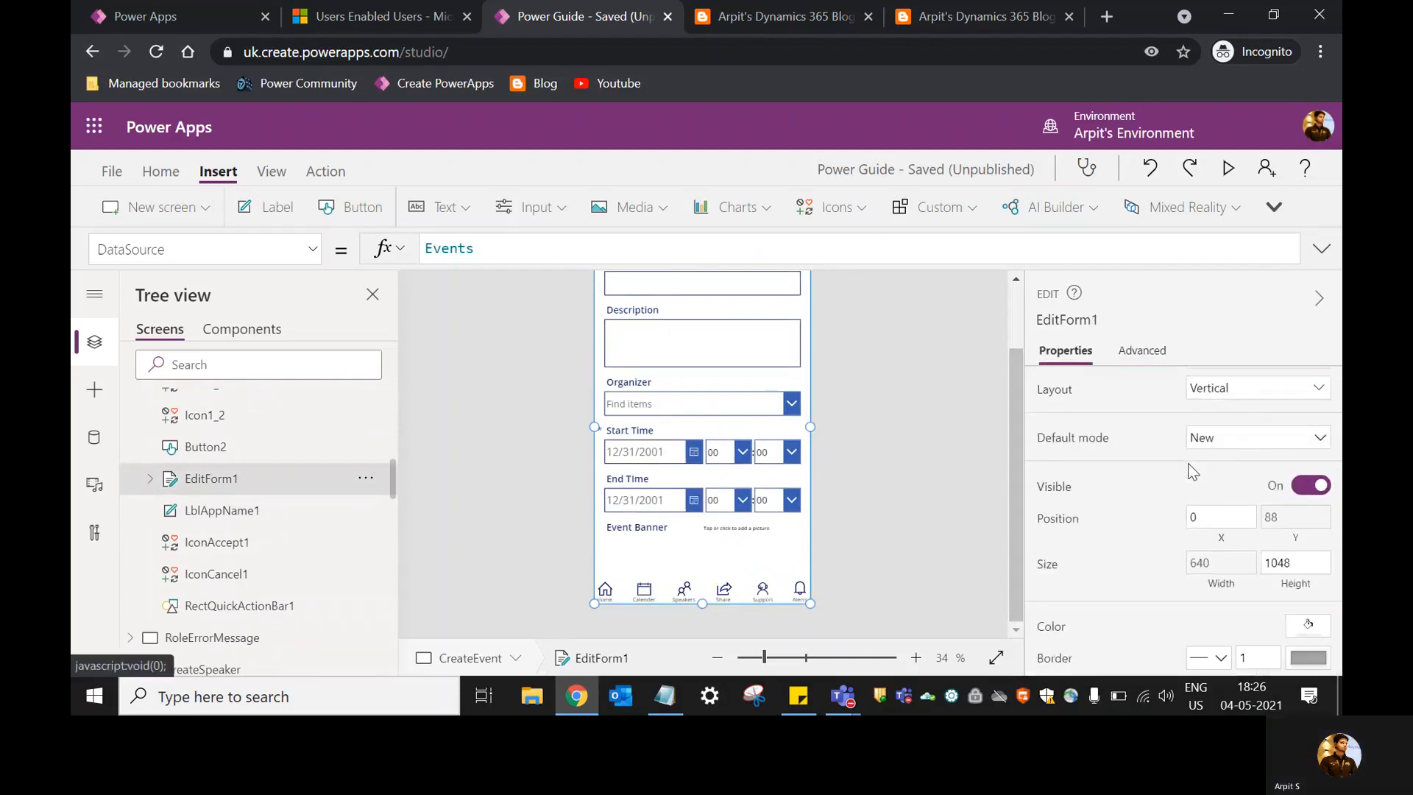
Expand EditForm1 and make its hidden Event Status_DataCard1 card visible.
click(150, 479)
scroll(269, 508, down, 5)
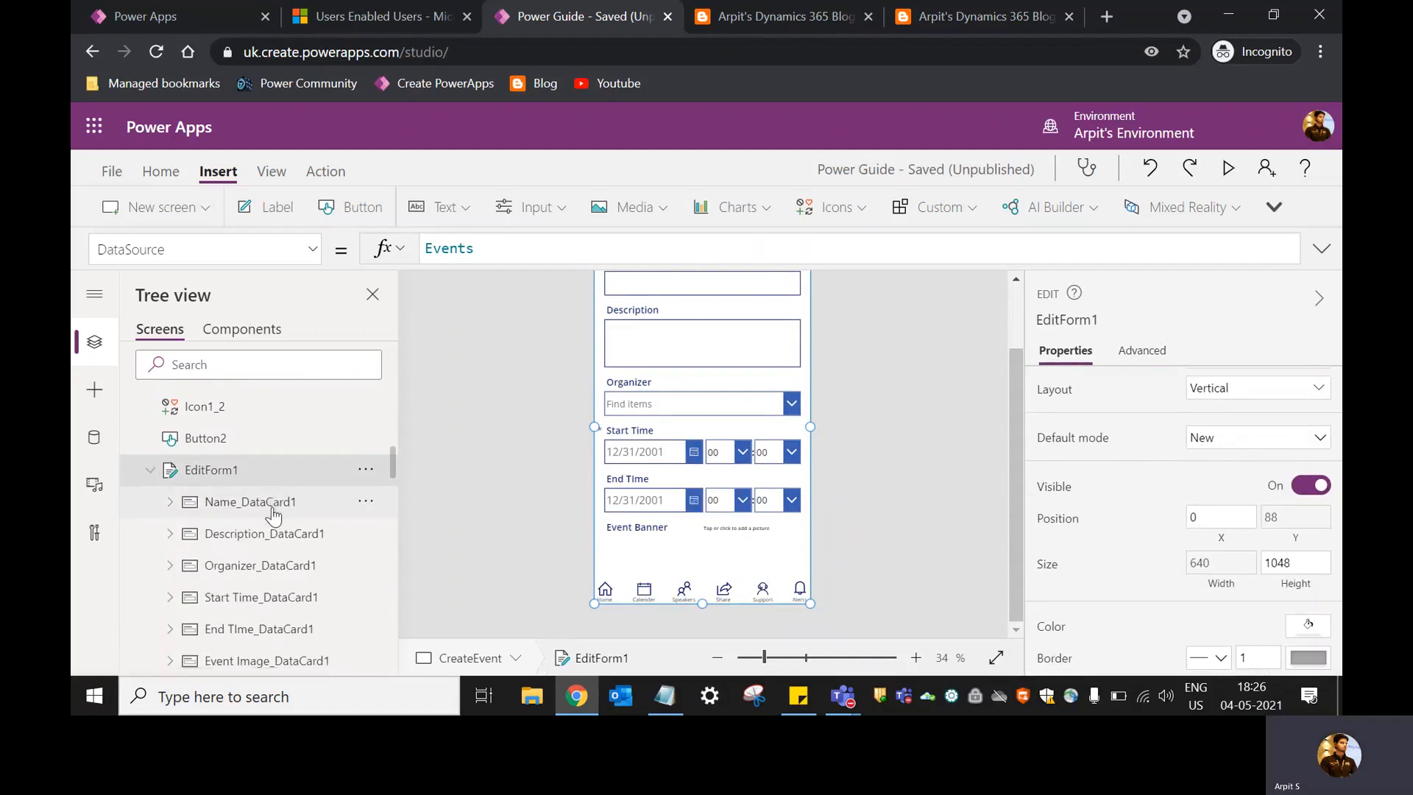
click(250, 503)
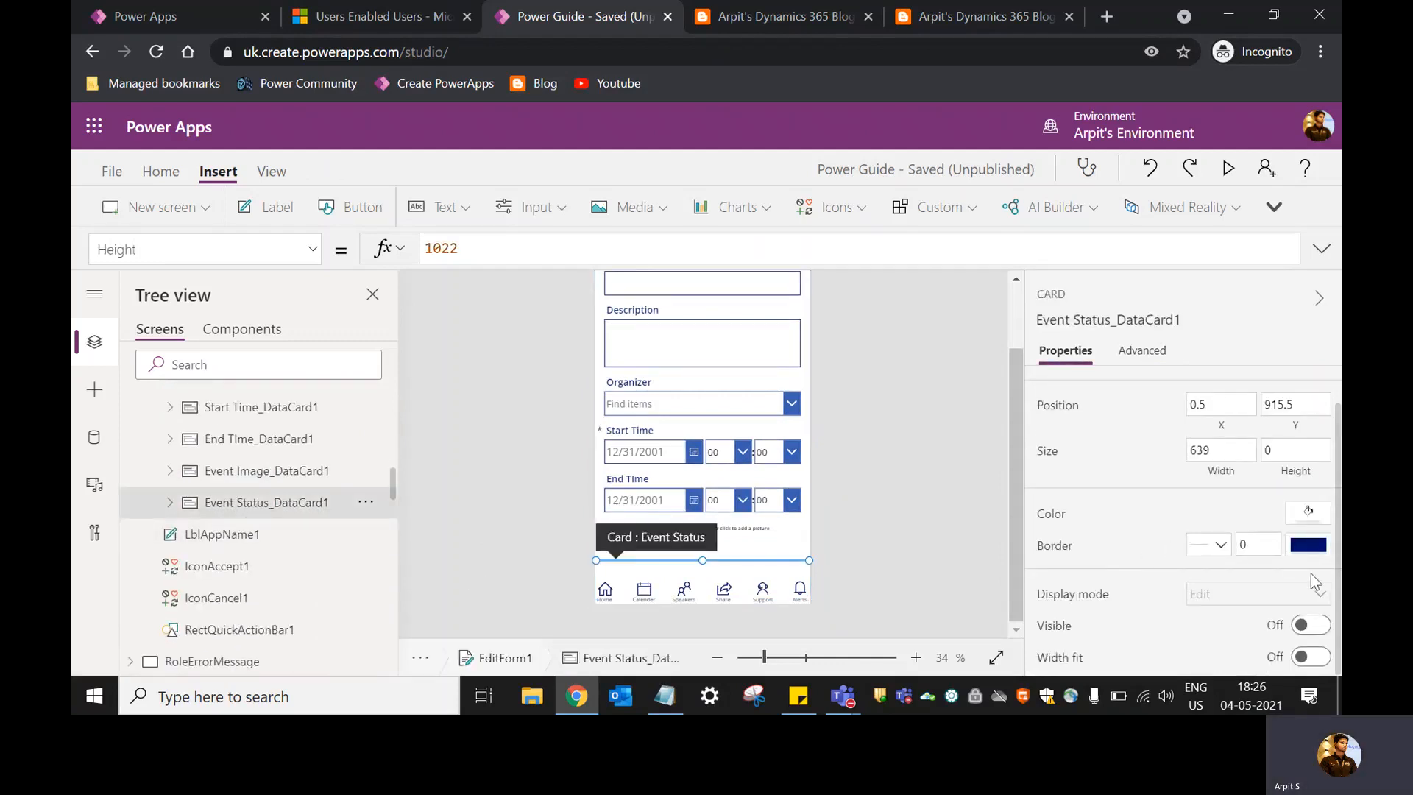
click(1310, 625)
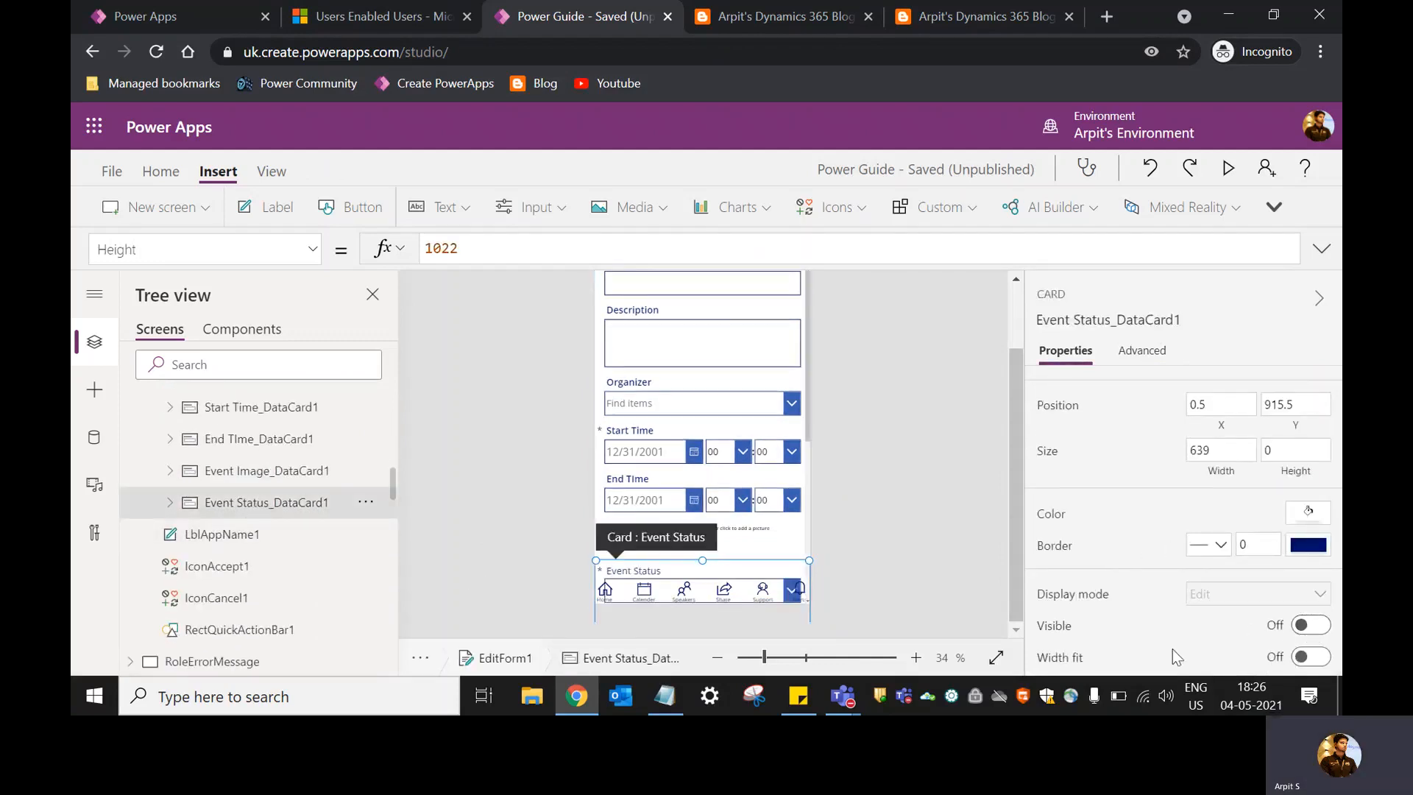
Select the Event Status combo box DataCardValue5 in that card and examine its Items formula.
click(736, 576)
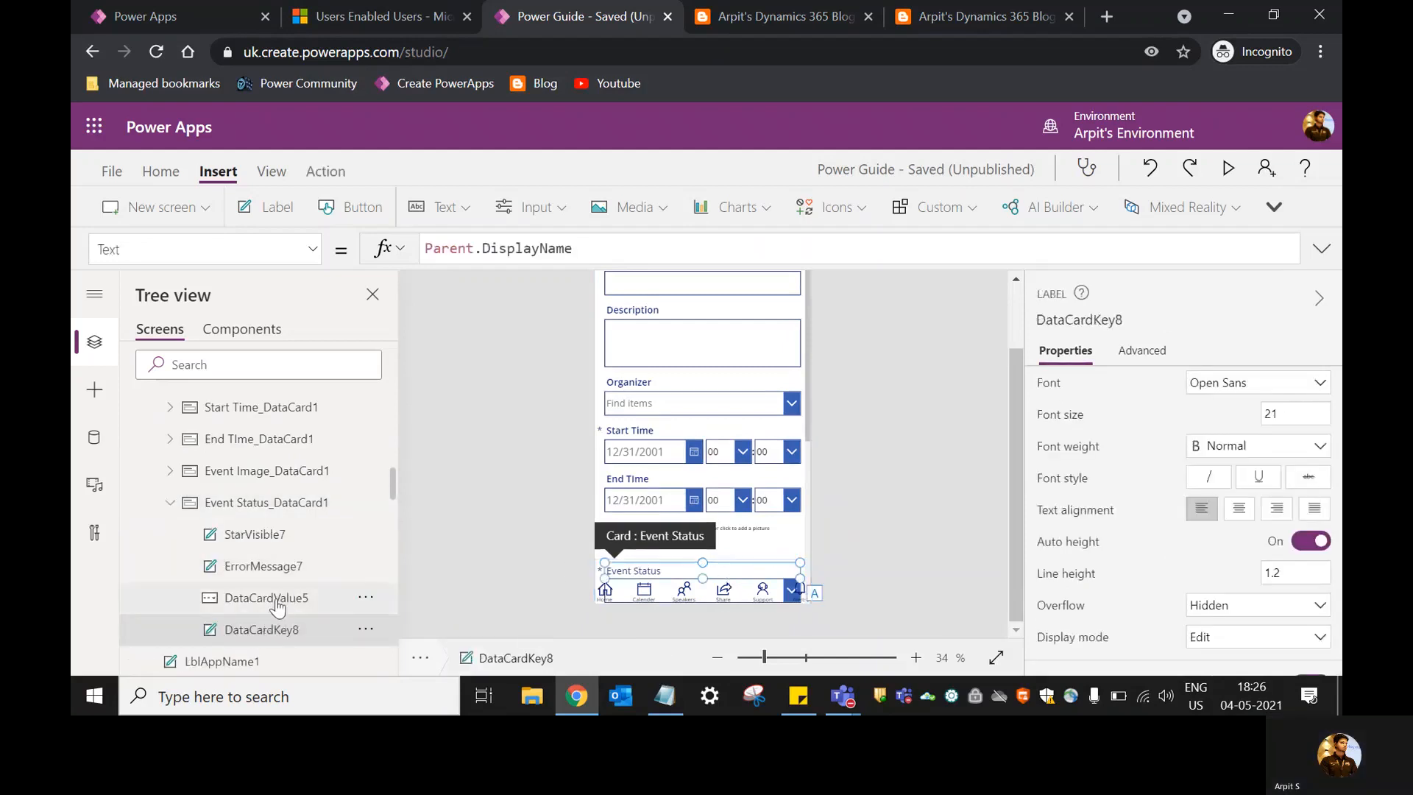
click(328, 615)
click(692, 248)
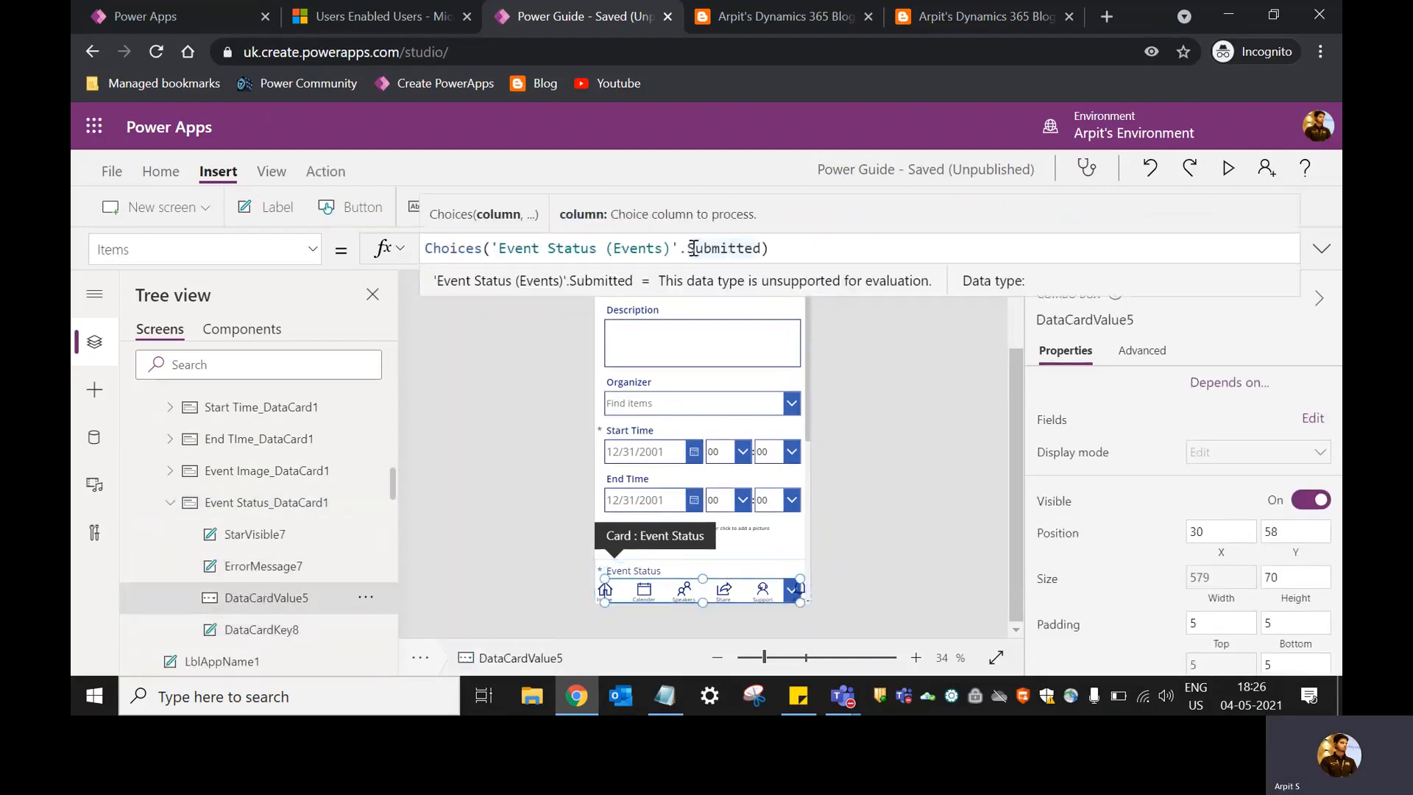
drag(836, 249, 418, 259)
click(457, 248)
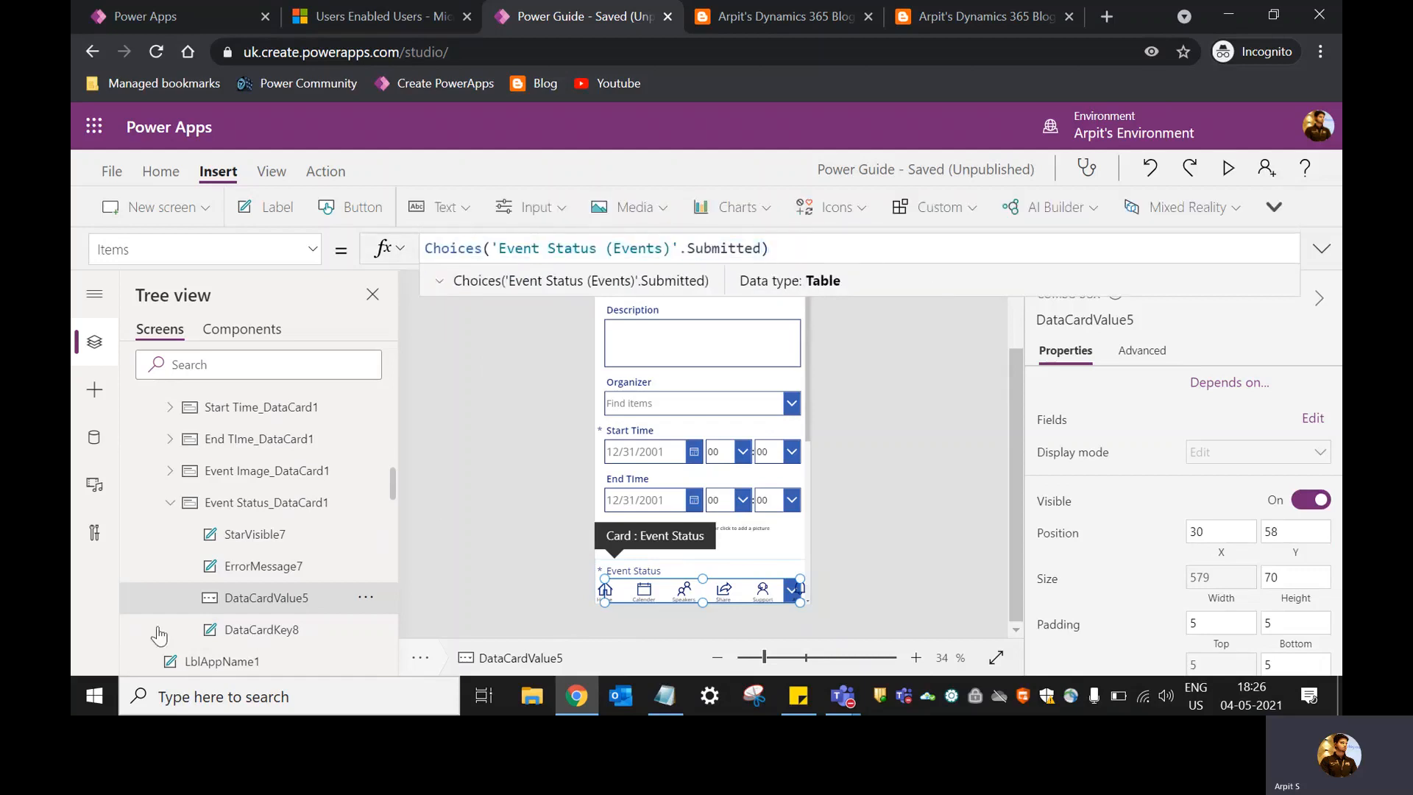
Collapse the CreateEvent screen and select the Event Status combo box DataCardValue16 on the PowerGuide-CreatEvent screen.
scroll(284, 567, down, 3)
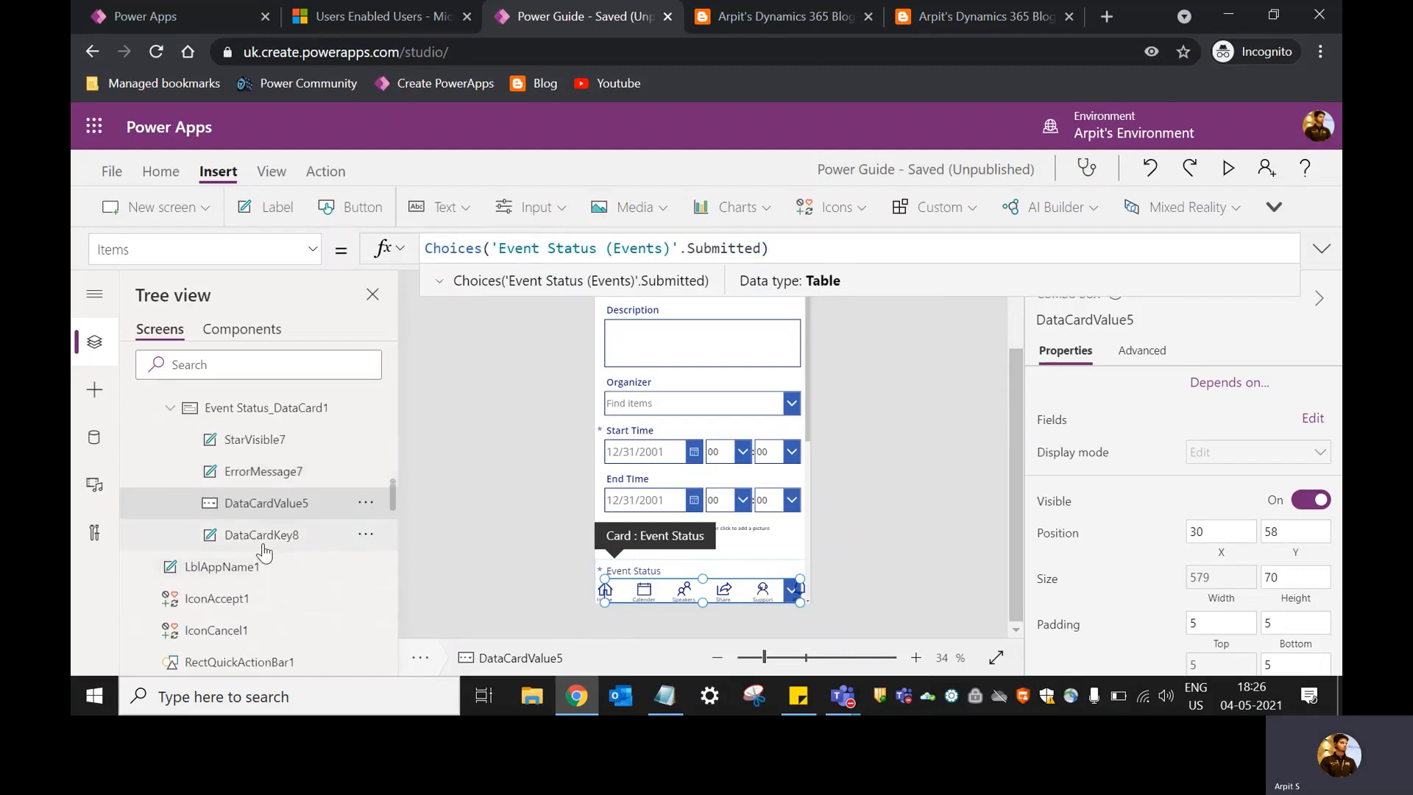
scroll(267, 554, up, 3)
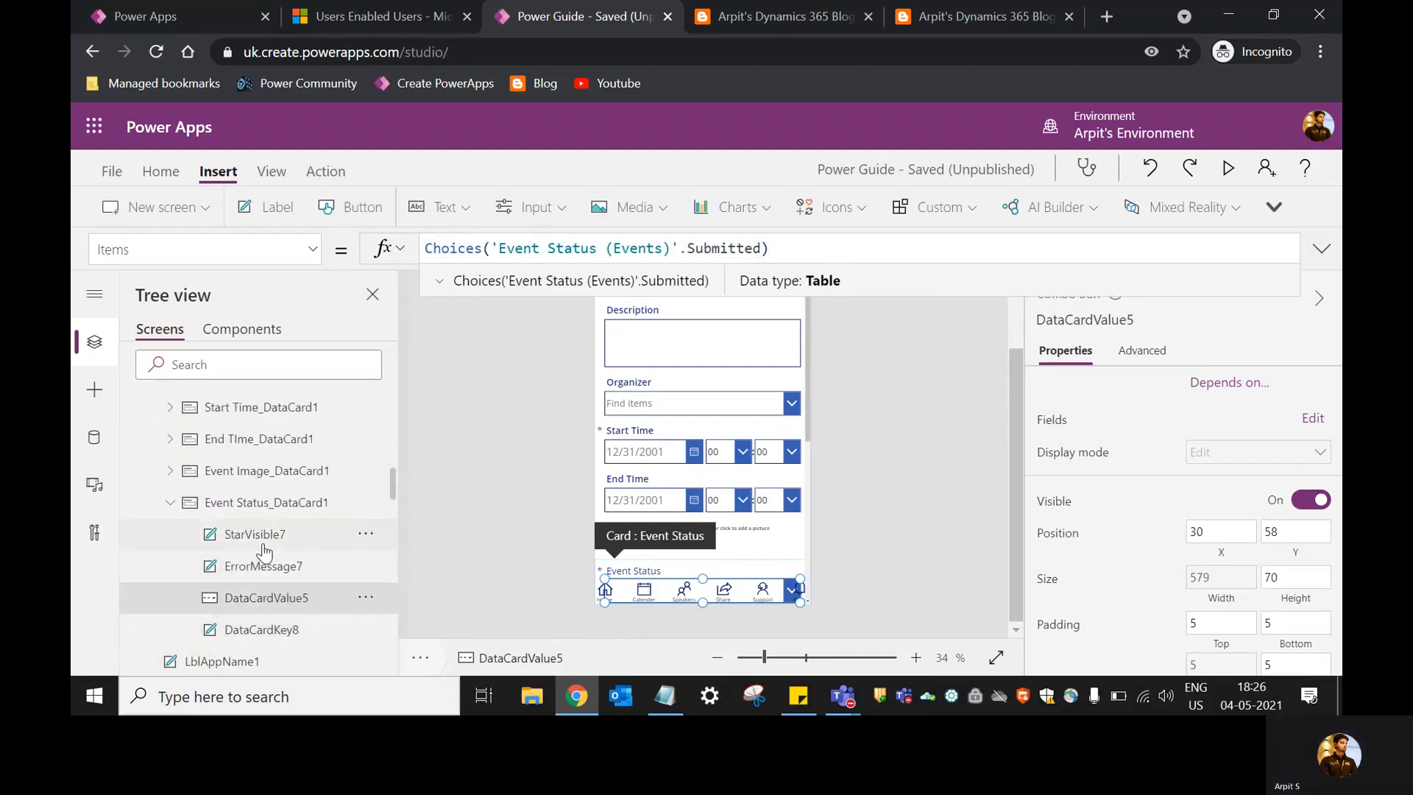
scroll(265, 552, up, 15)
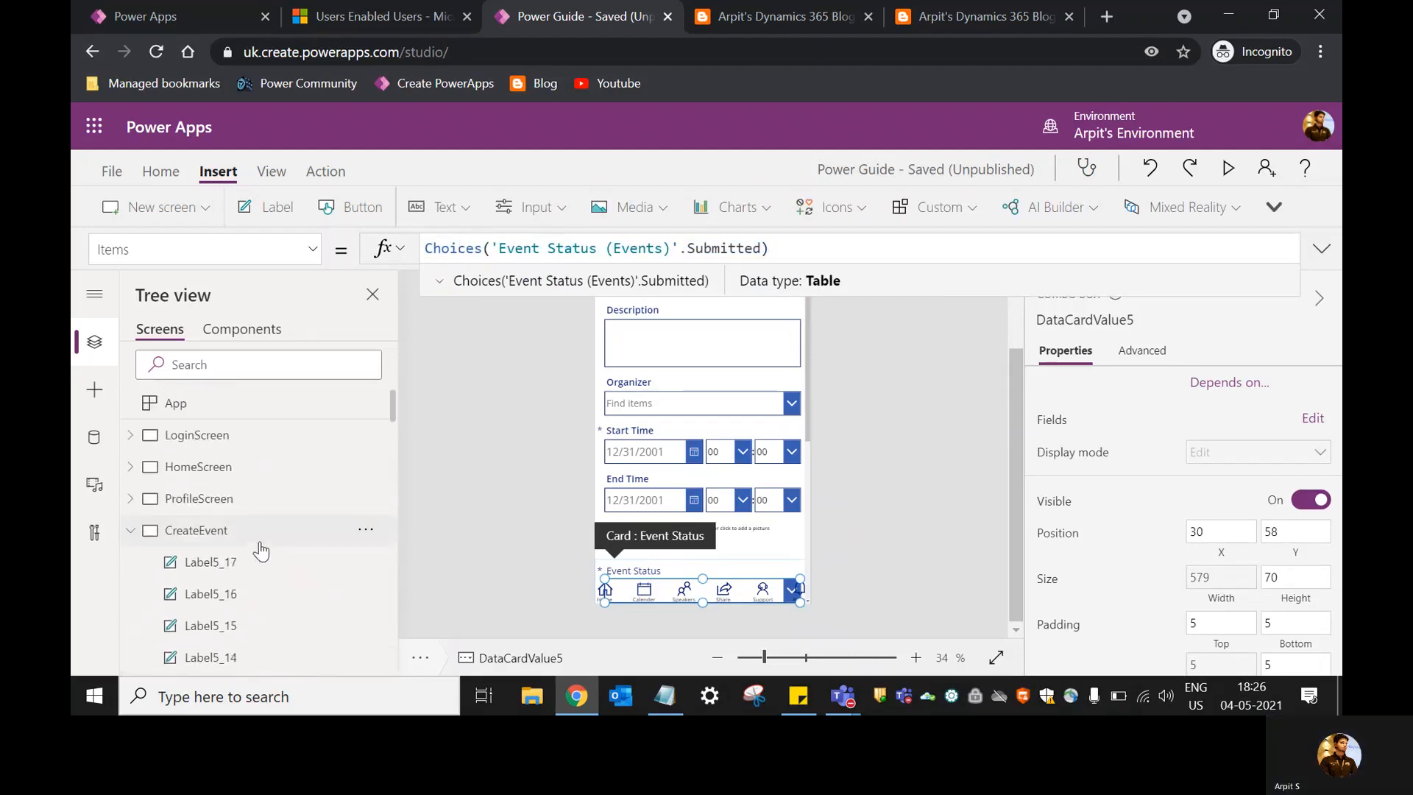
click(125, 536)
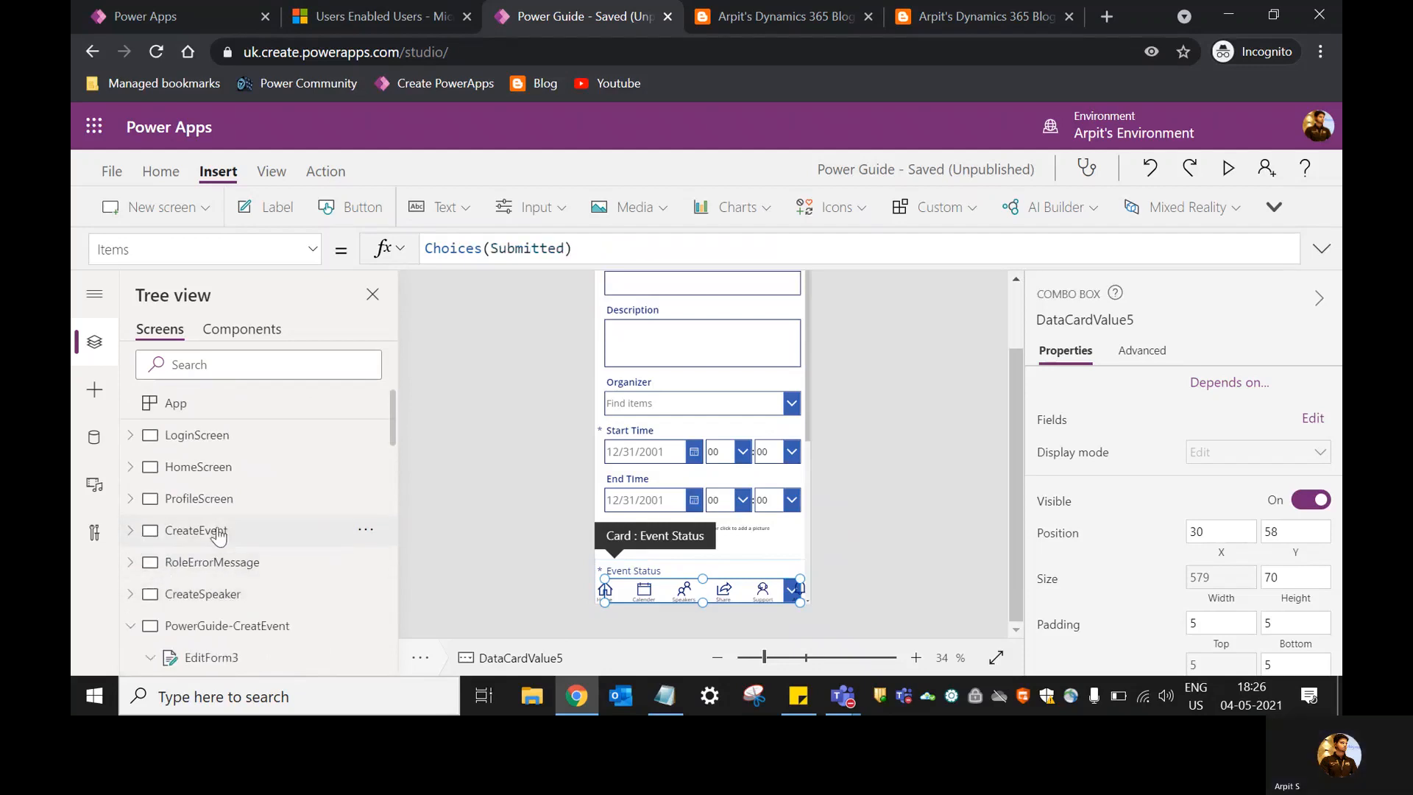
scroll(215, 535, down, 3)
scroll(217, 535, down, 10)
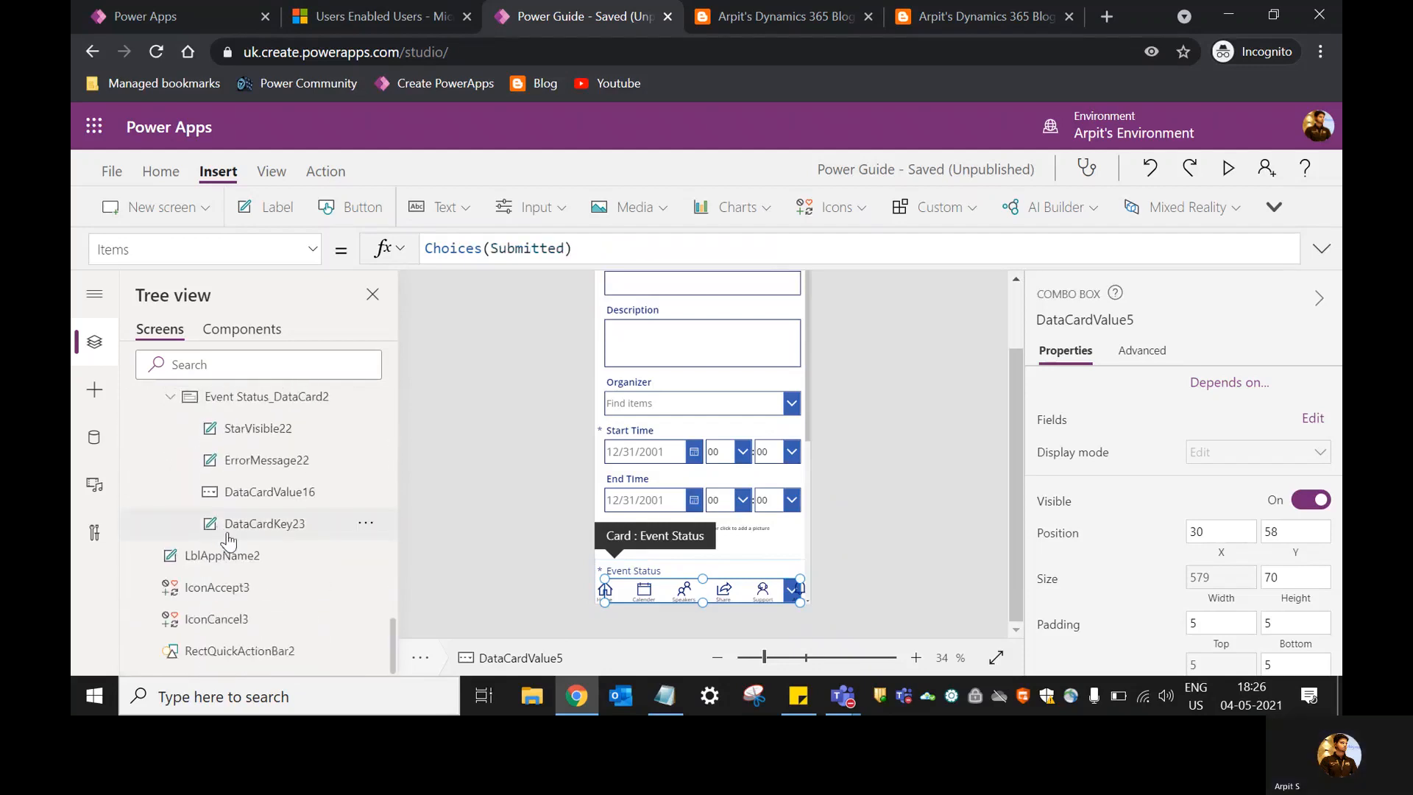
click(284, 493)
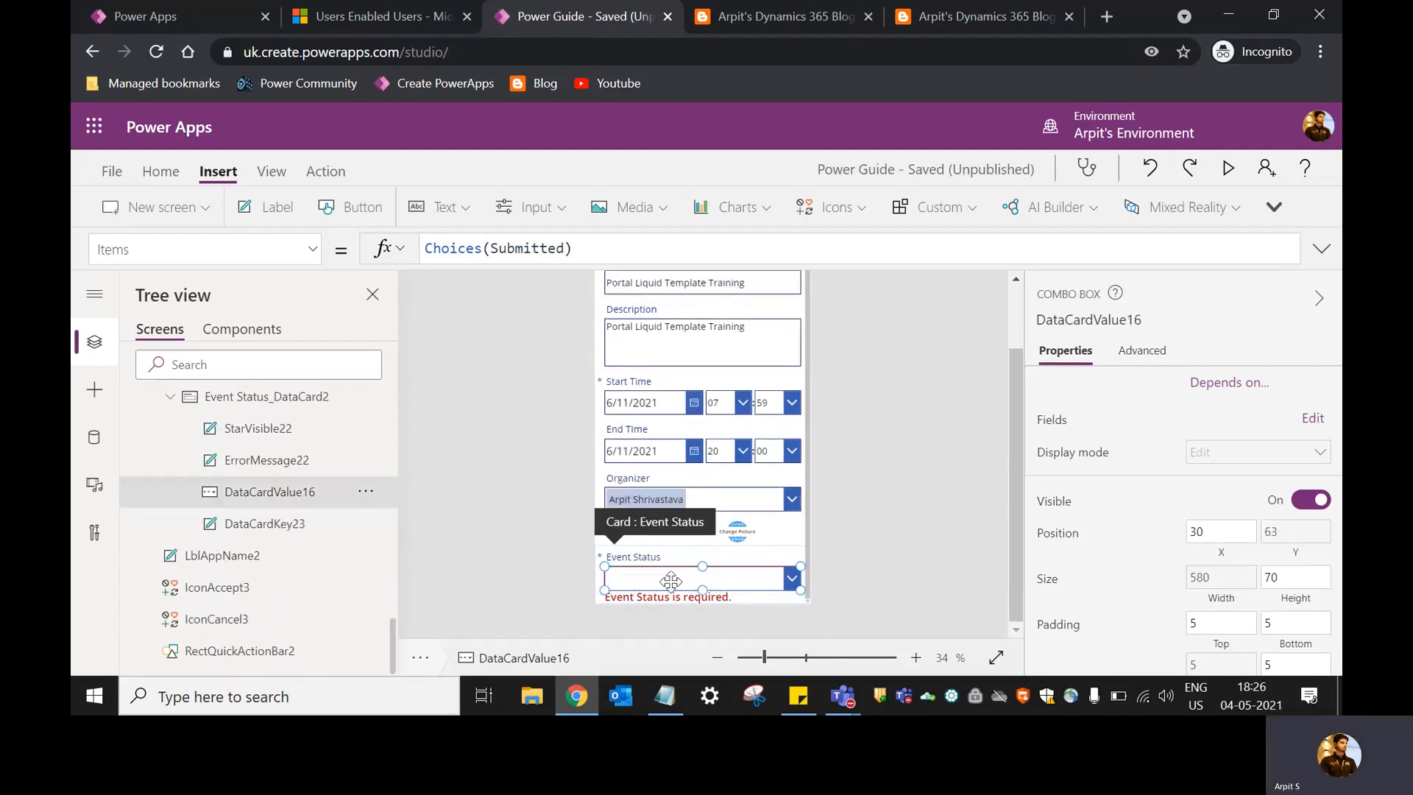
Replace the option in the combo box's Items formula with 'On Hold', giving Choices('Event Status (Events)'.'On Hold').
click(534, 239)
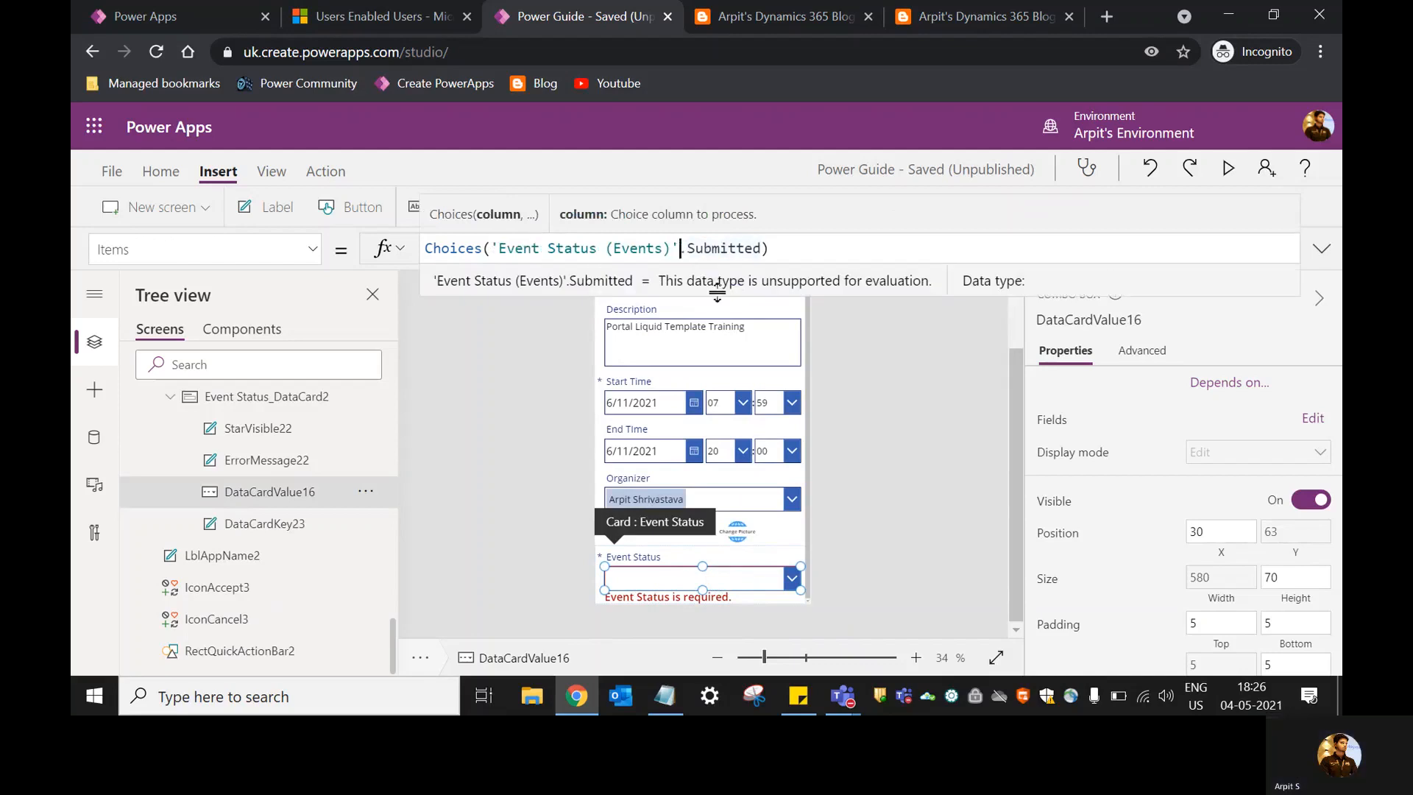
double_click(725, 248)
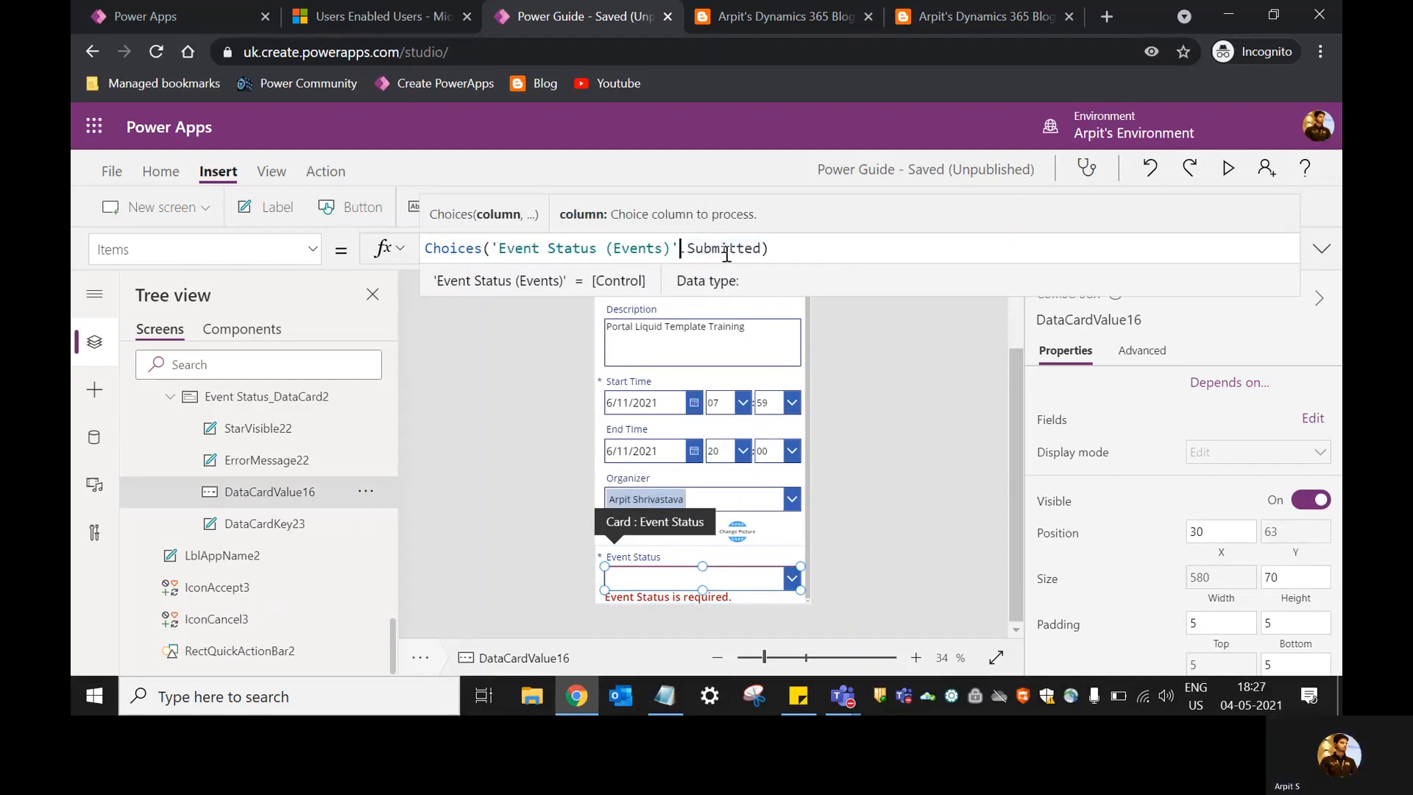
key(BackSpace)
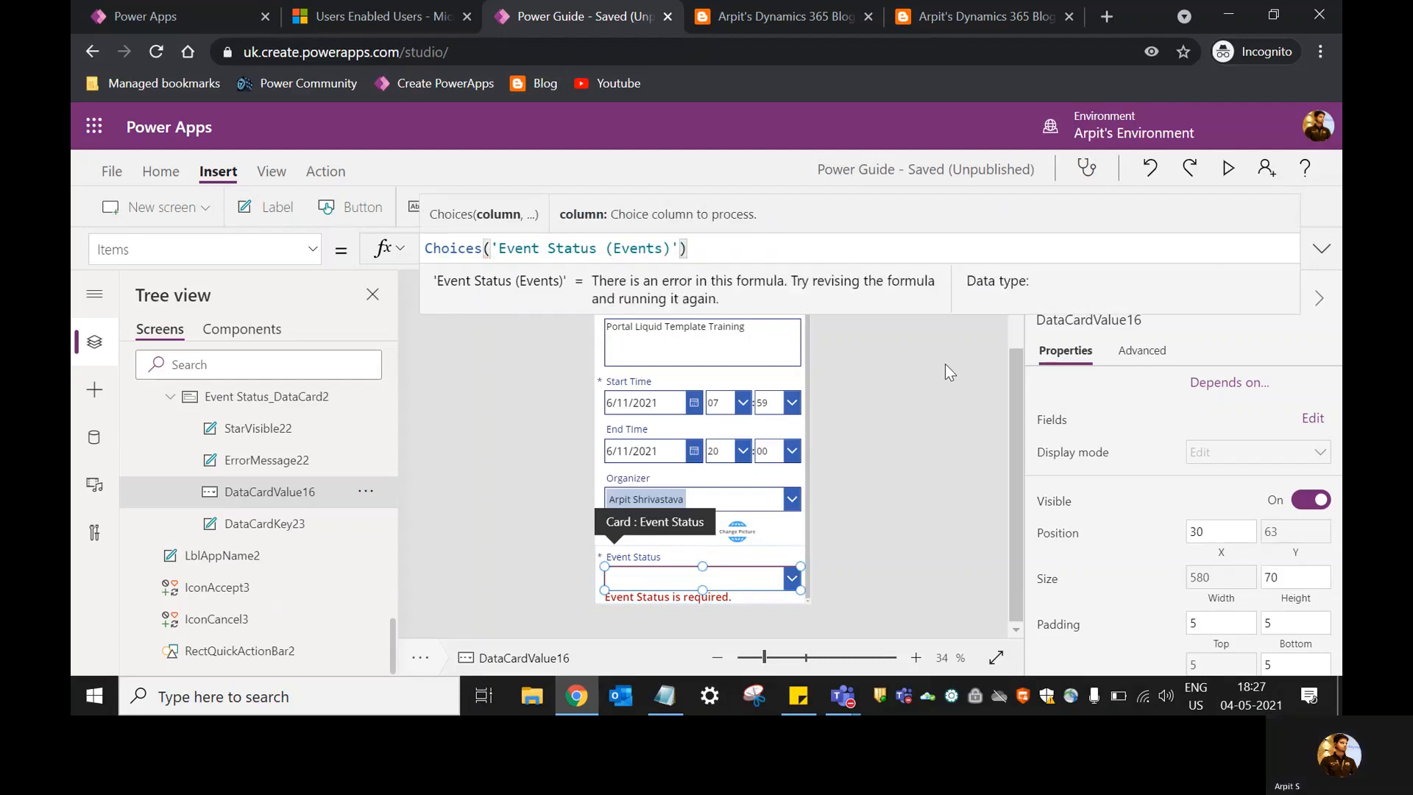
text(.)
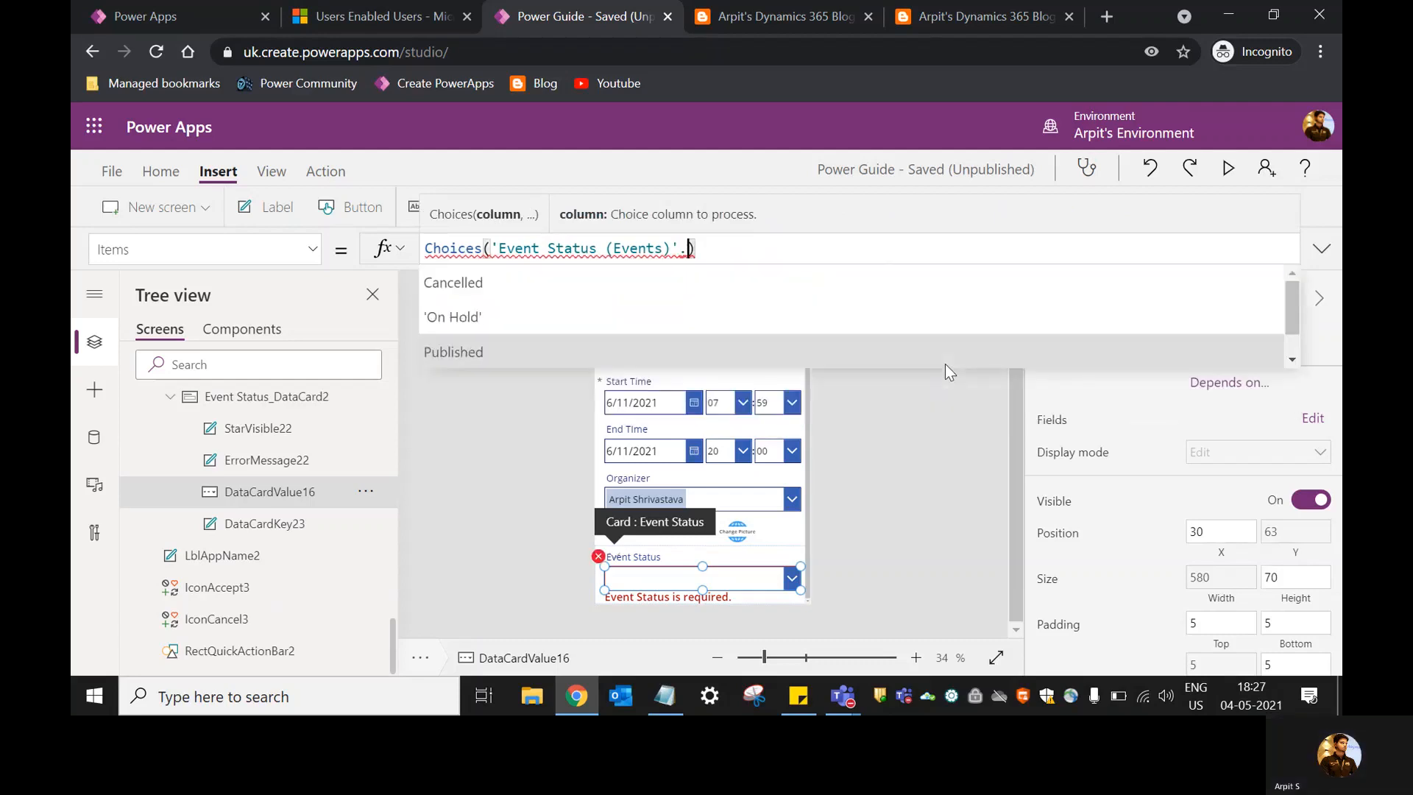
key(Down)
key(Down)
key(Return)
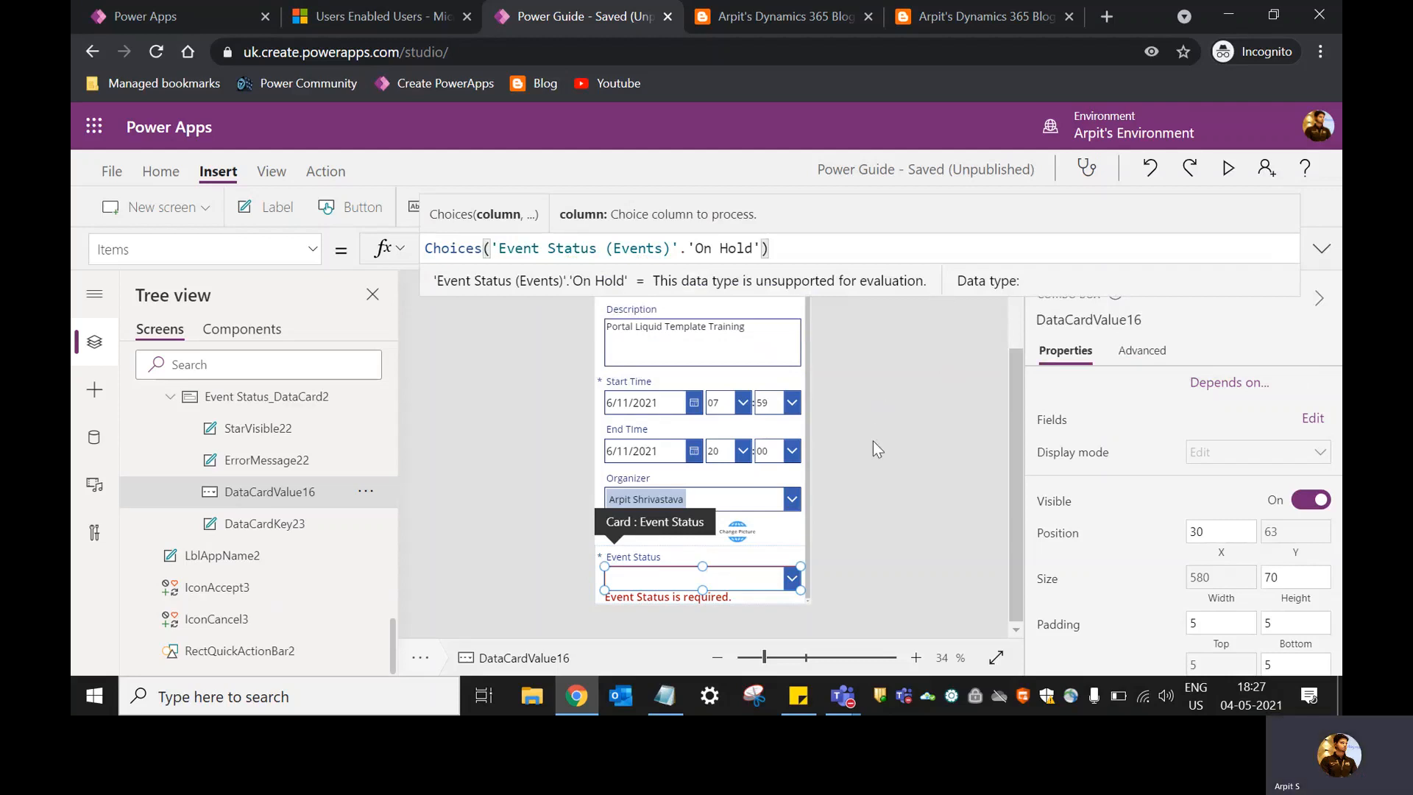
Preview the Create Event form, check the choices offered by the Event Status field, and close the preview.
click(803, 585)
click(754, 588)
click(754, 589)
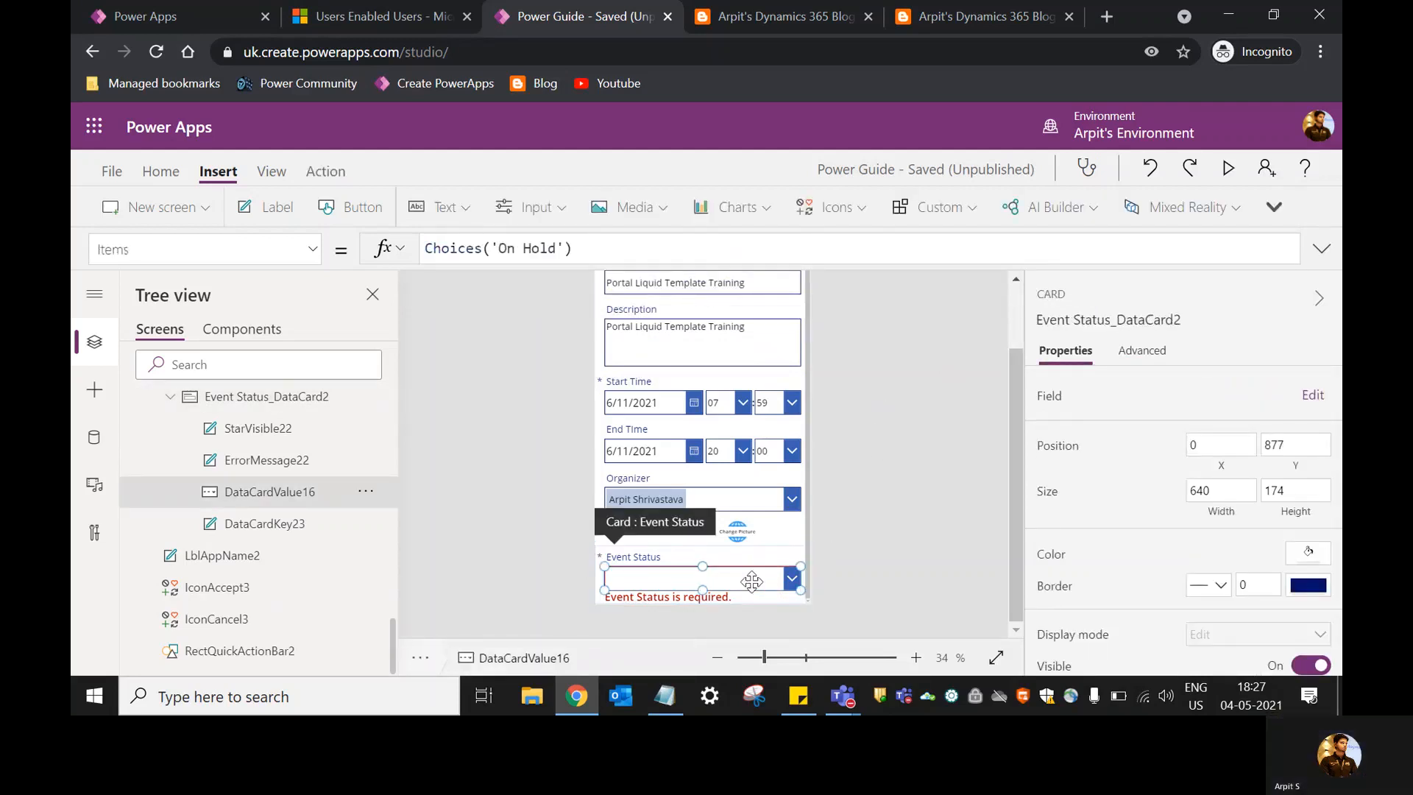
click(1236, 171)
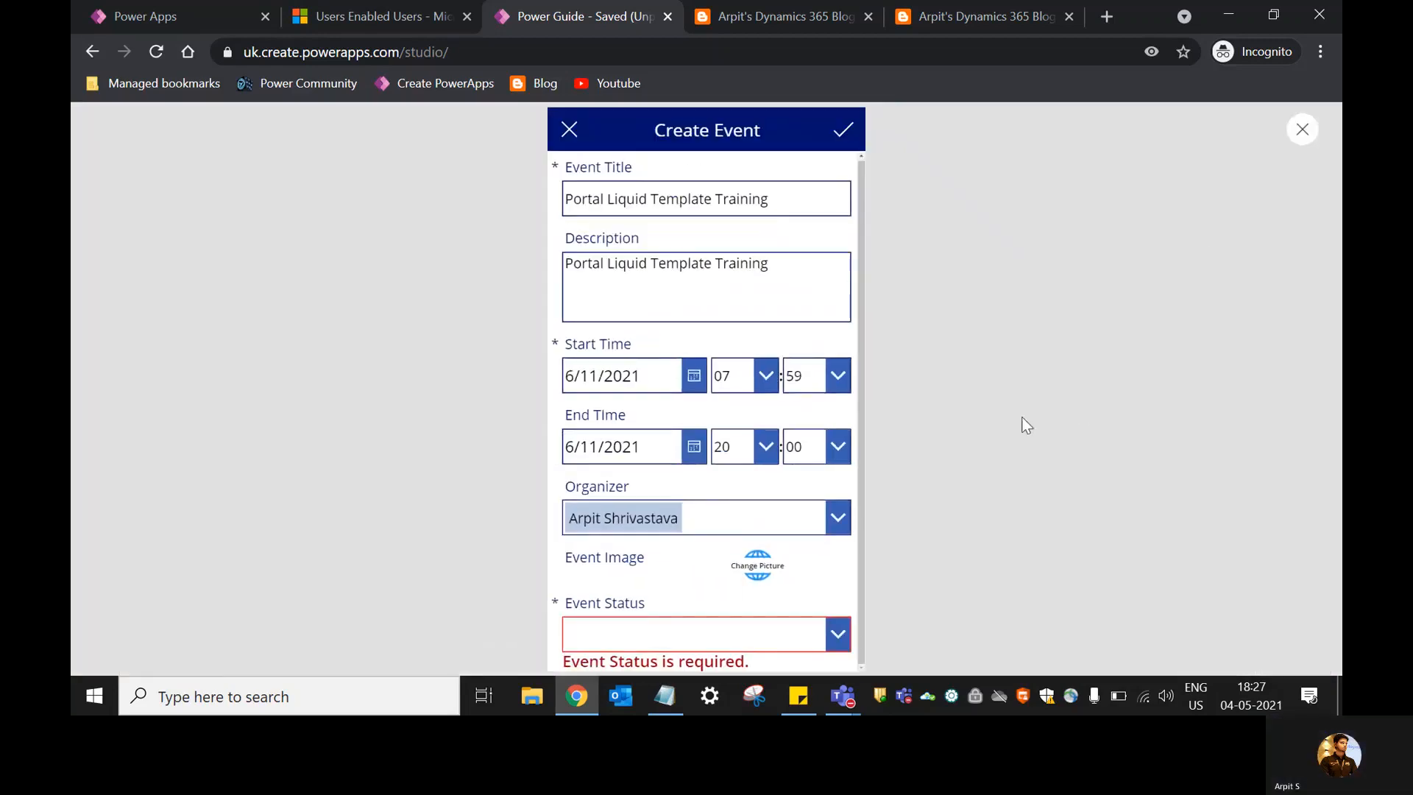
click(839, 638)
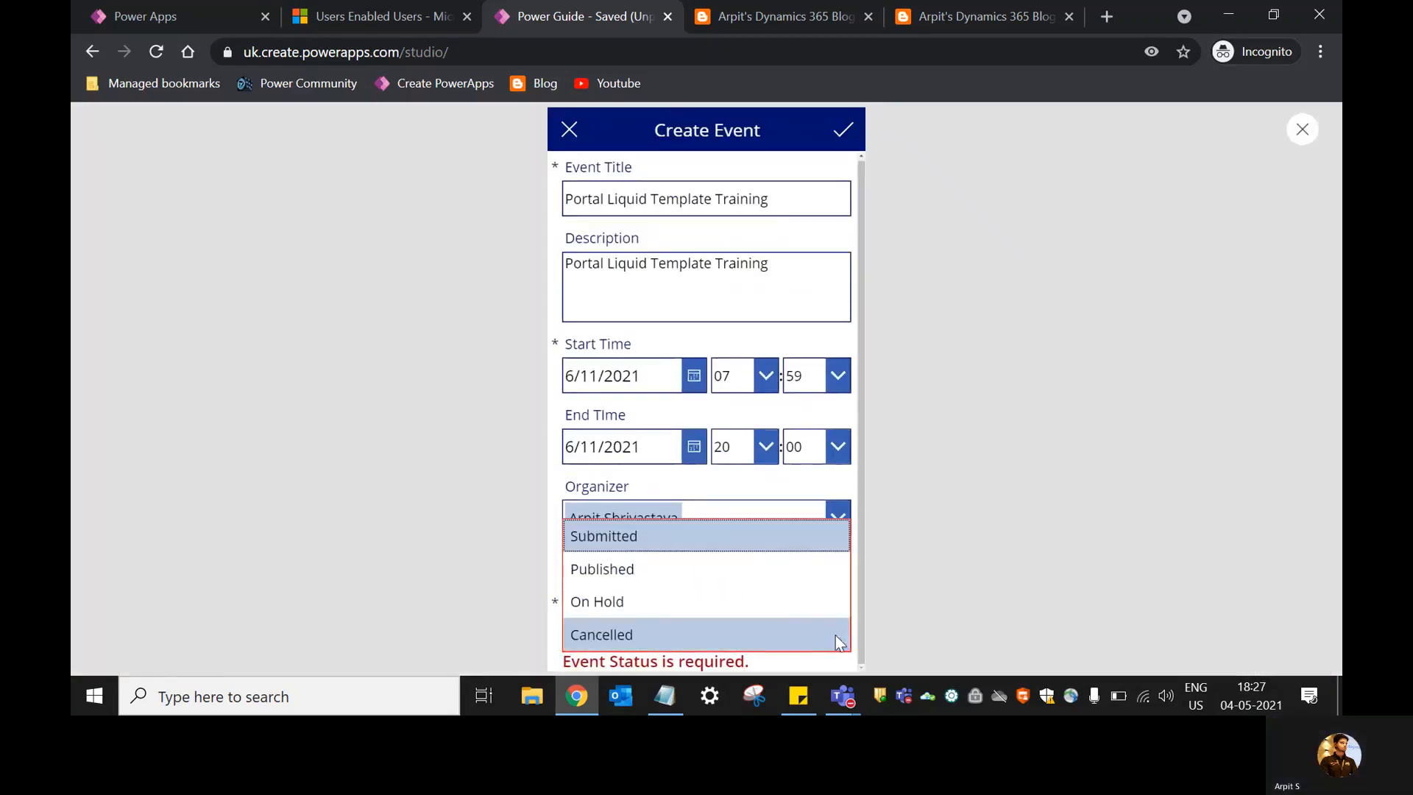
click(921, 571)
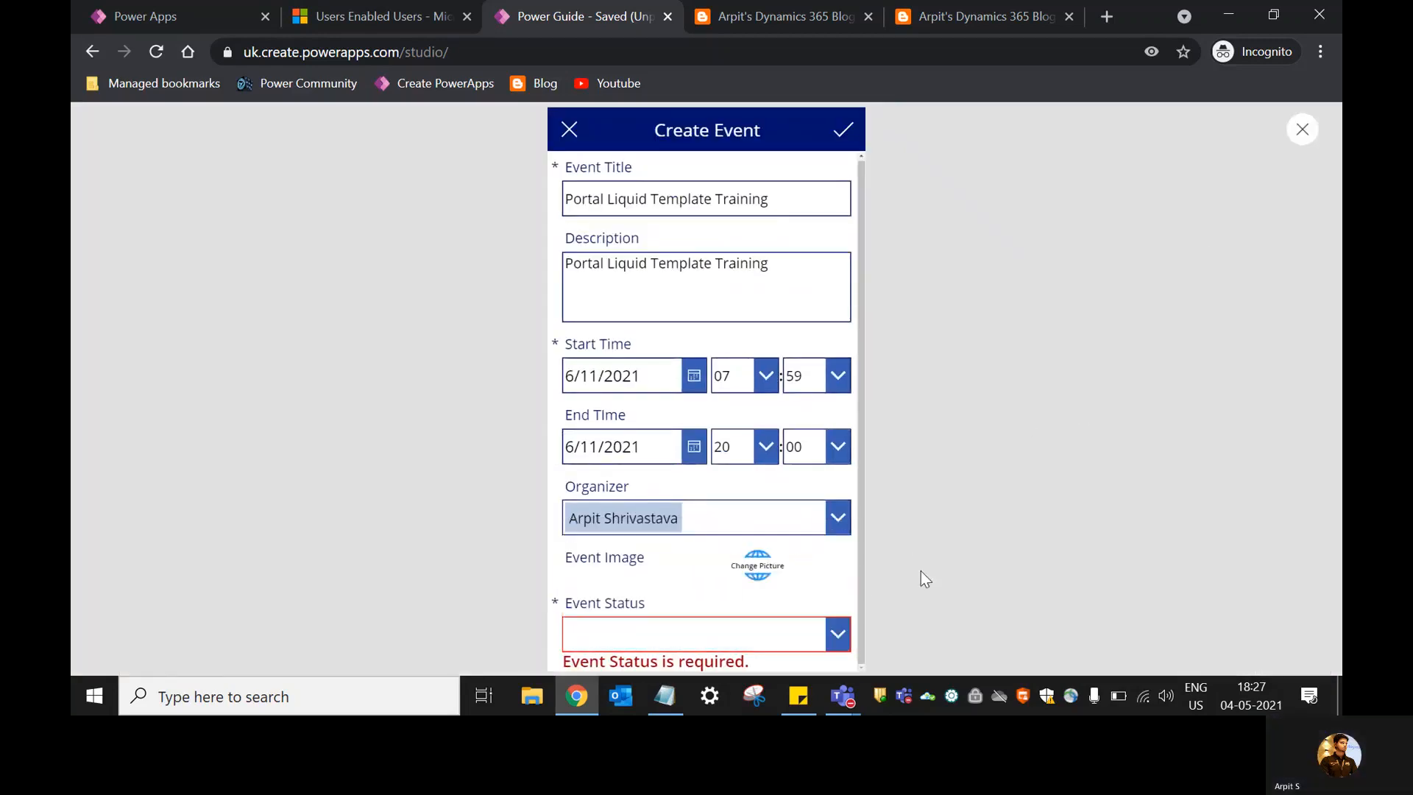
click(1301, 140)
Examine the parent controls offered in the Depends on settings of the Event Status combo box DataCardValue16, discarding any change.
click(734, 614)
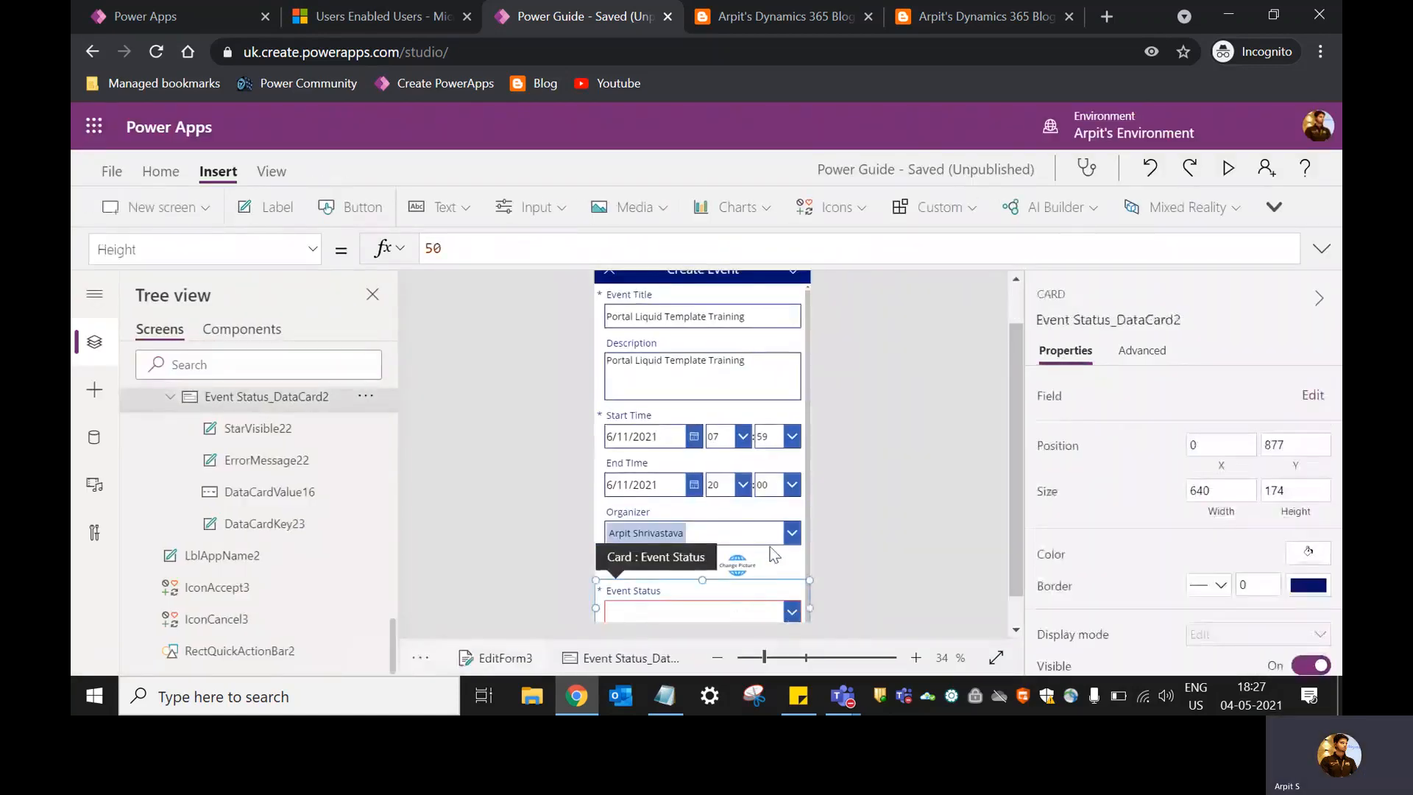
click(733, 580)
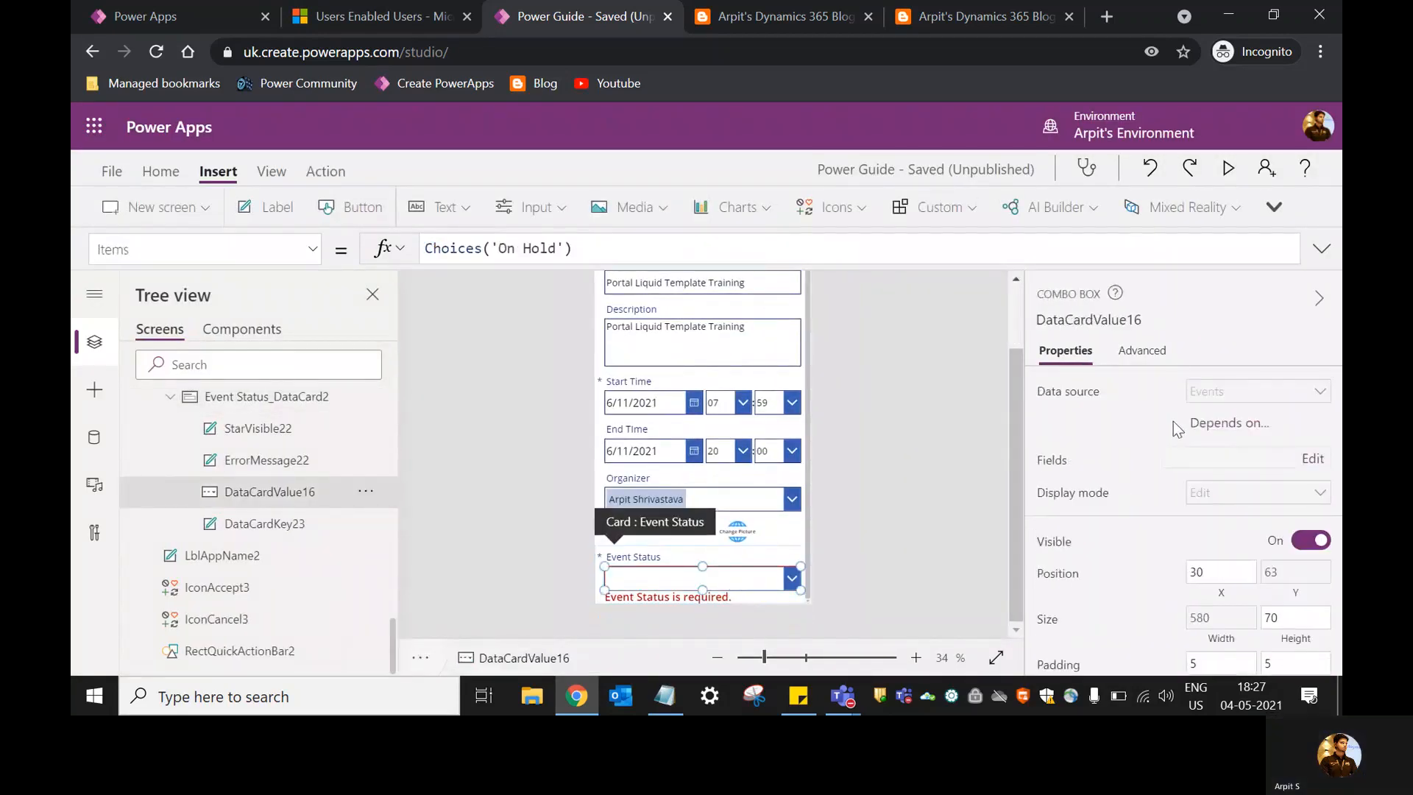
click(1224, 429)
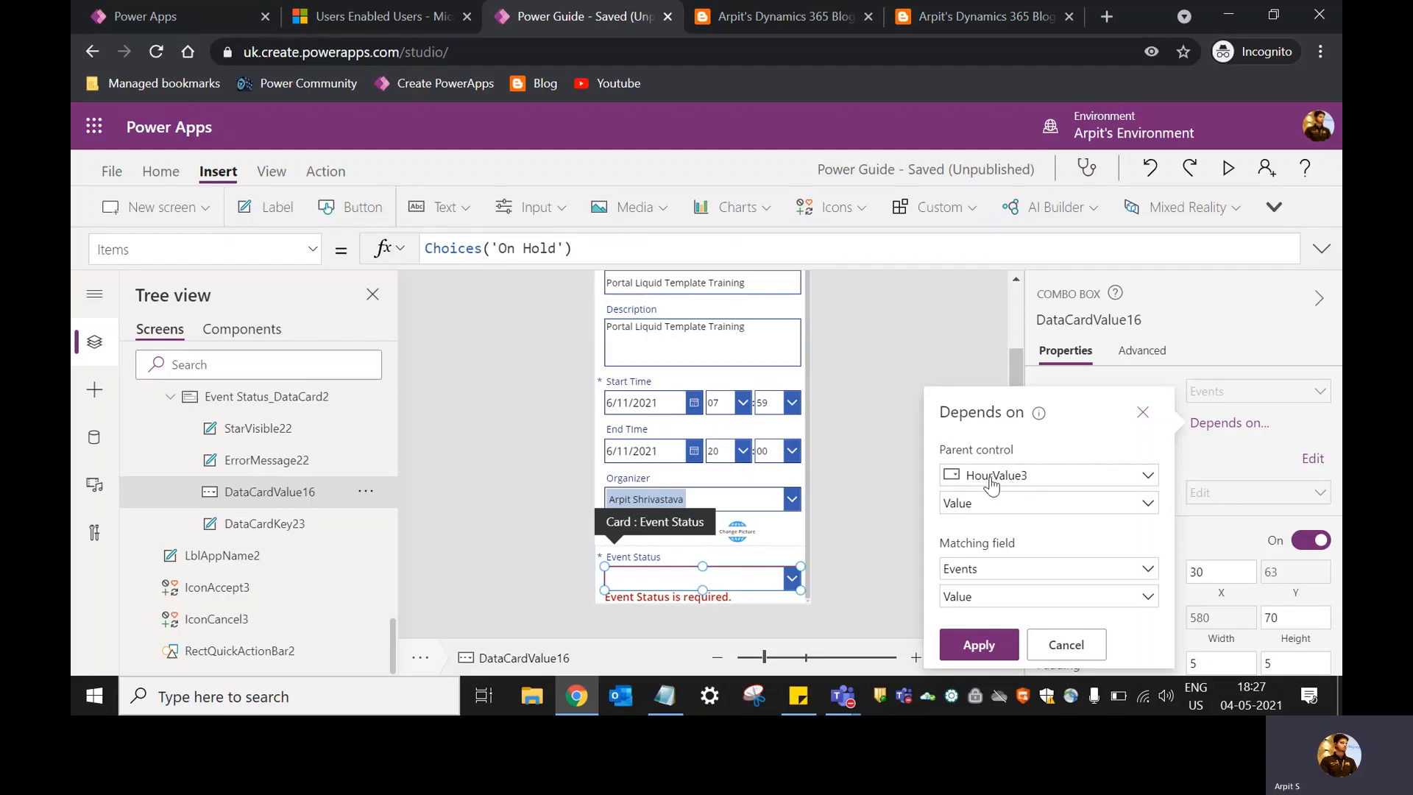
click(1016, 478)
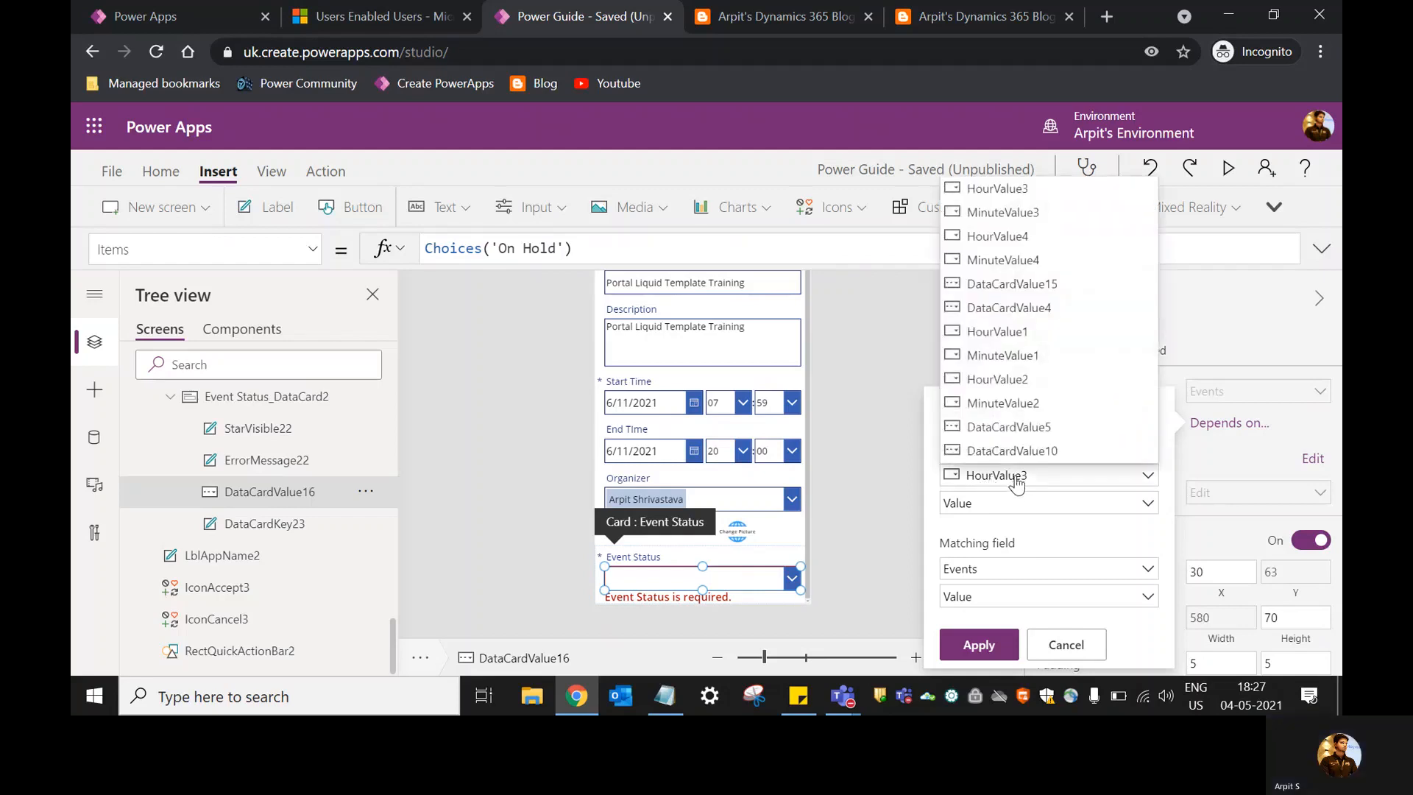
click(1016, 479)
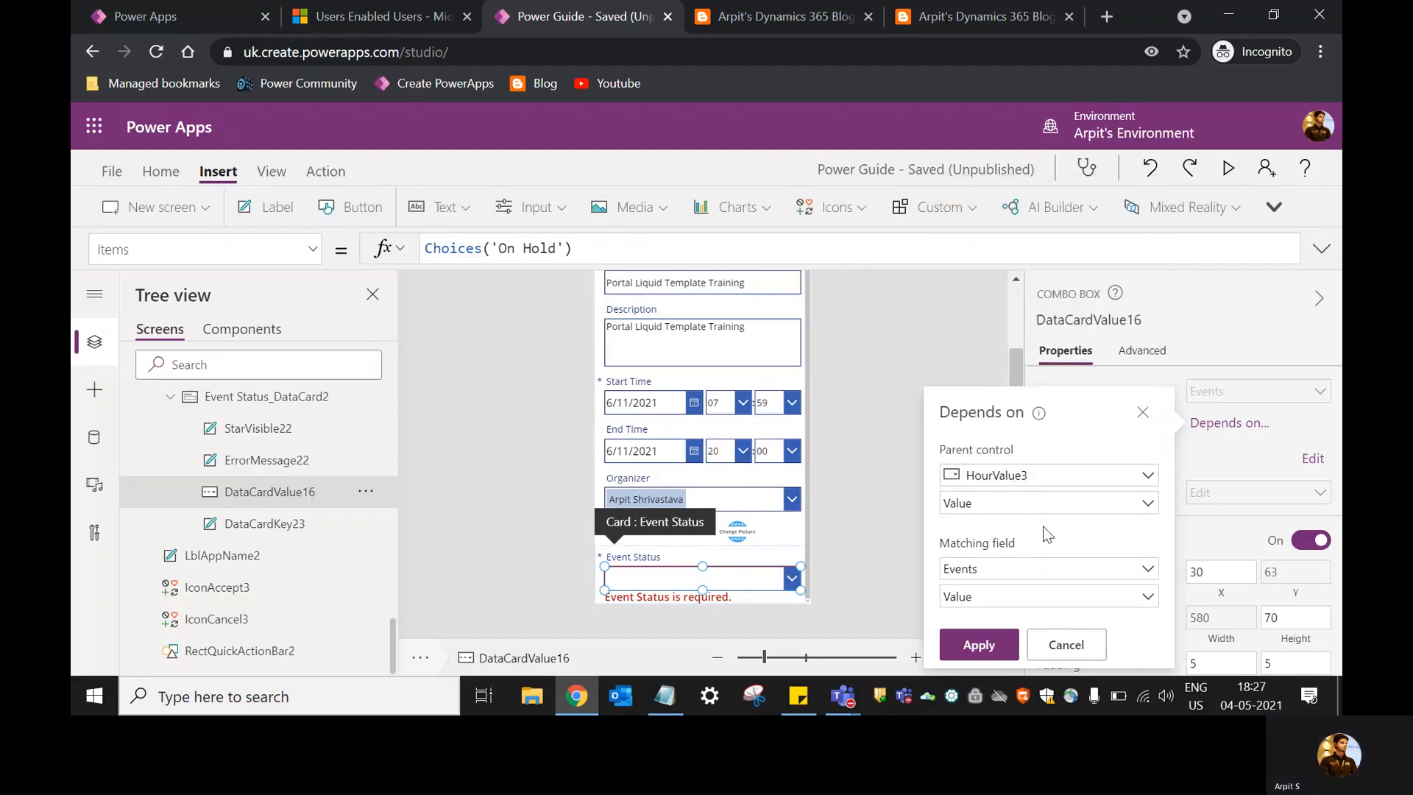
click(1066, 644)
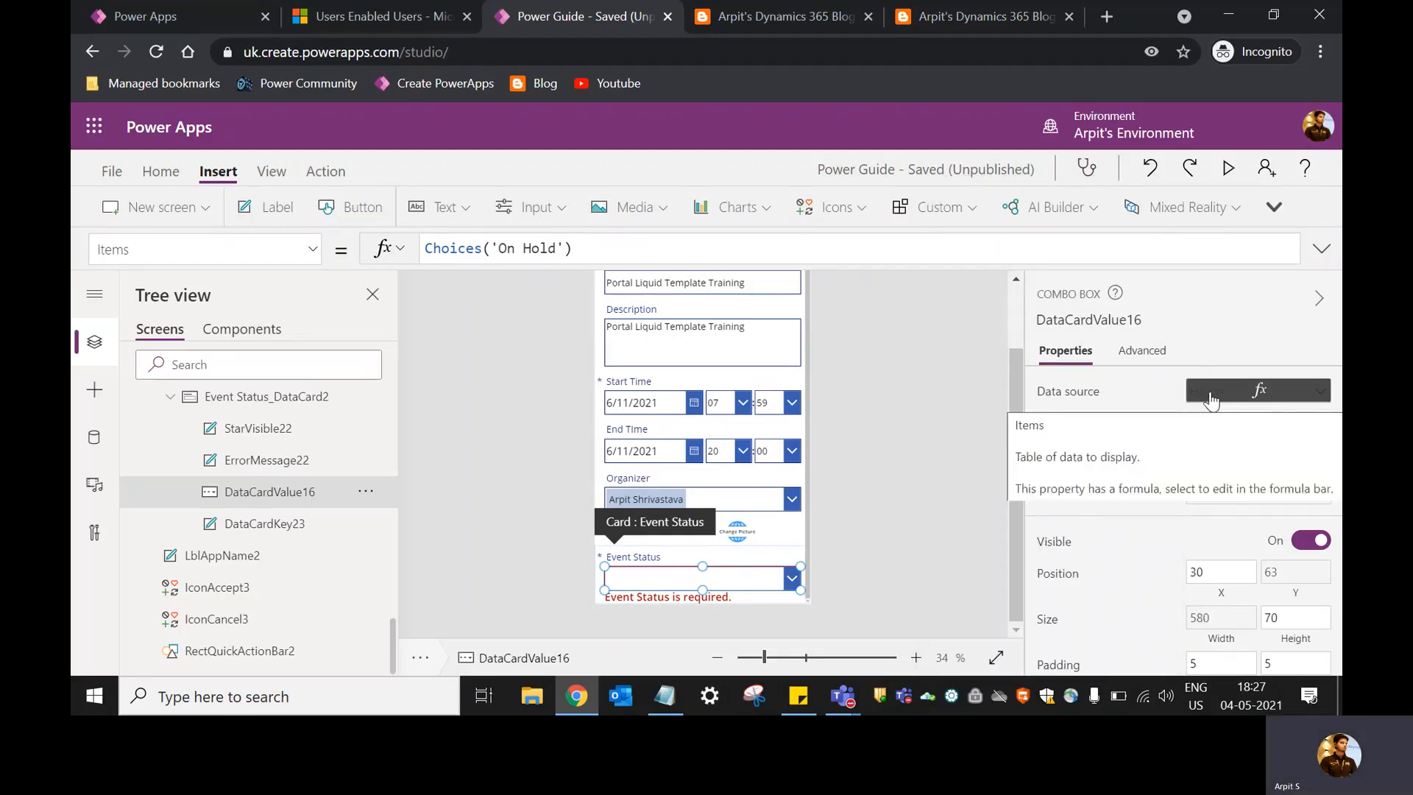
Examine the combo box's Items formula and the matching table, field and parent control choices in its Depends on settings.
click(1212, 400)
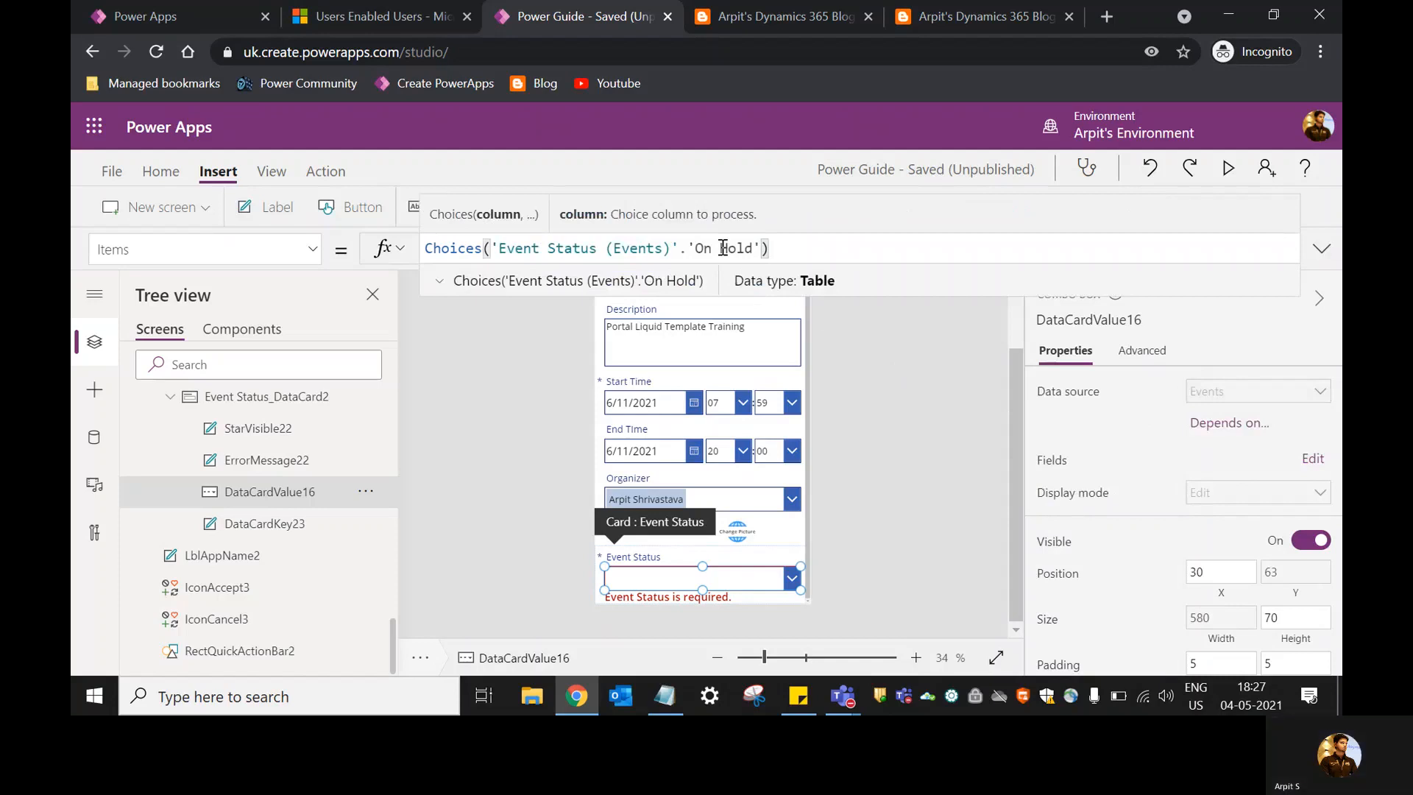
click(1214, 425)
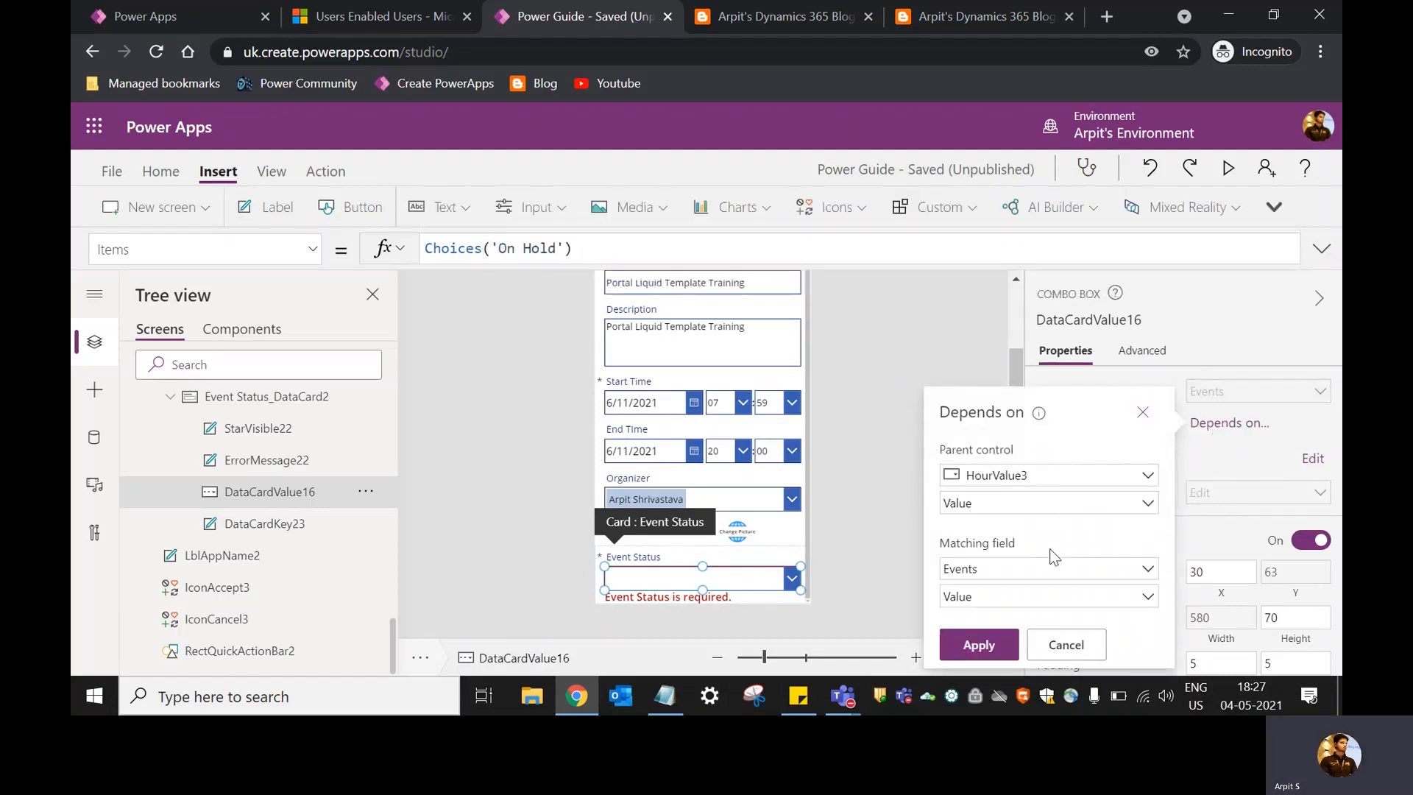
click(1045, 570)
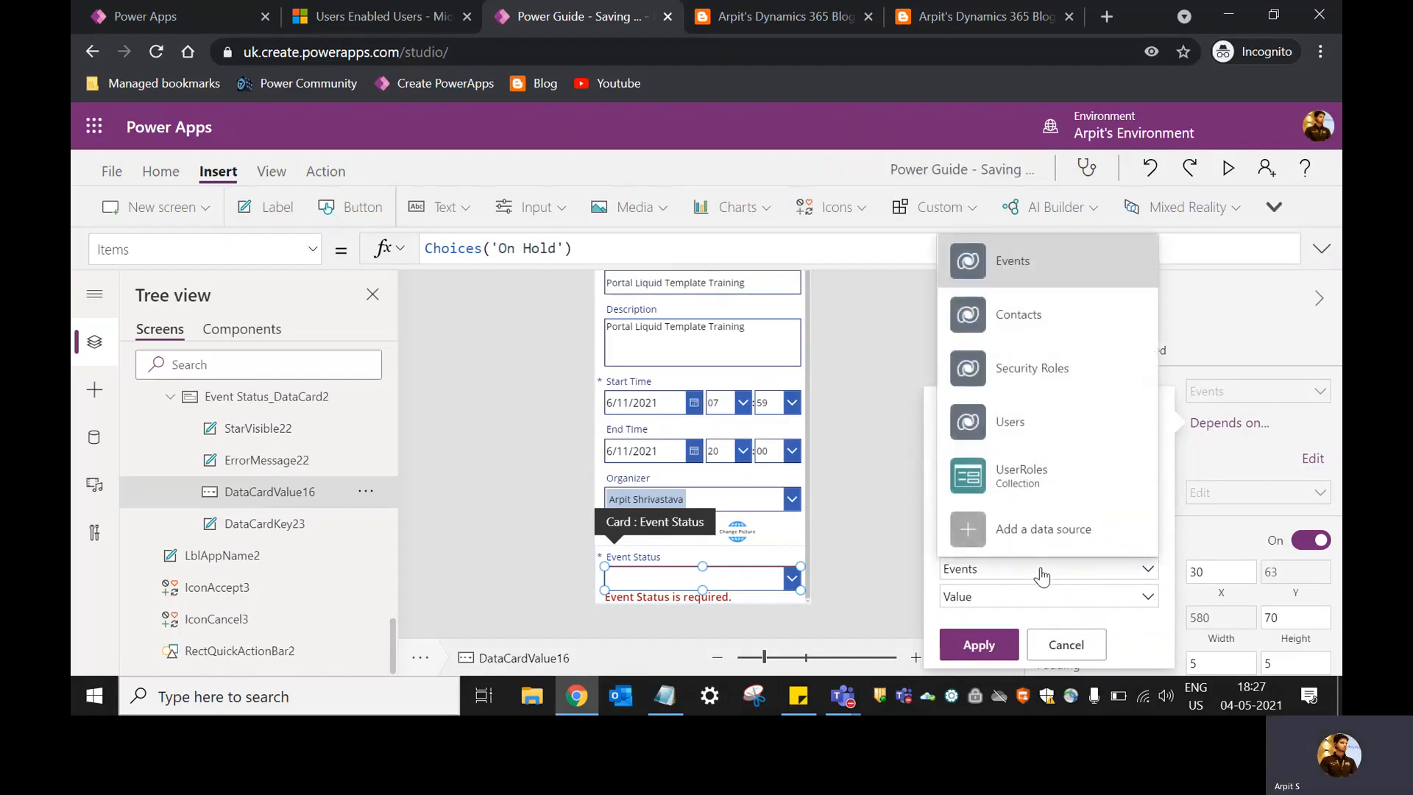
click(979, 598)
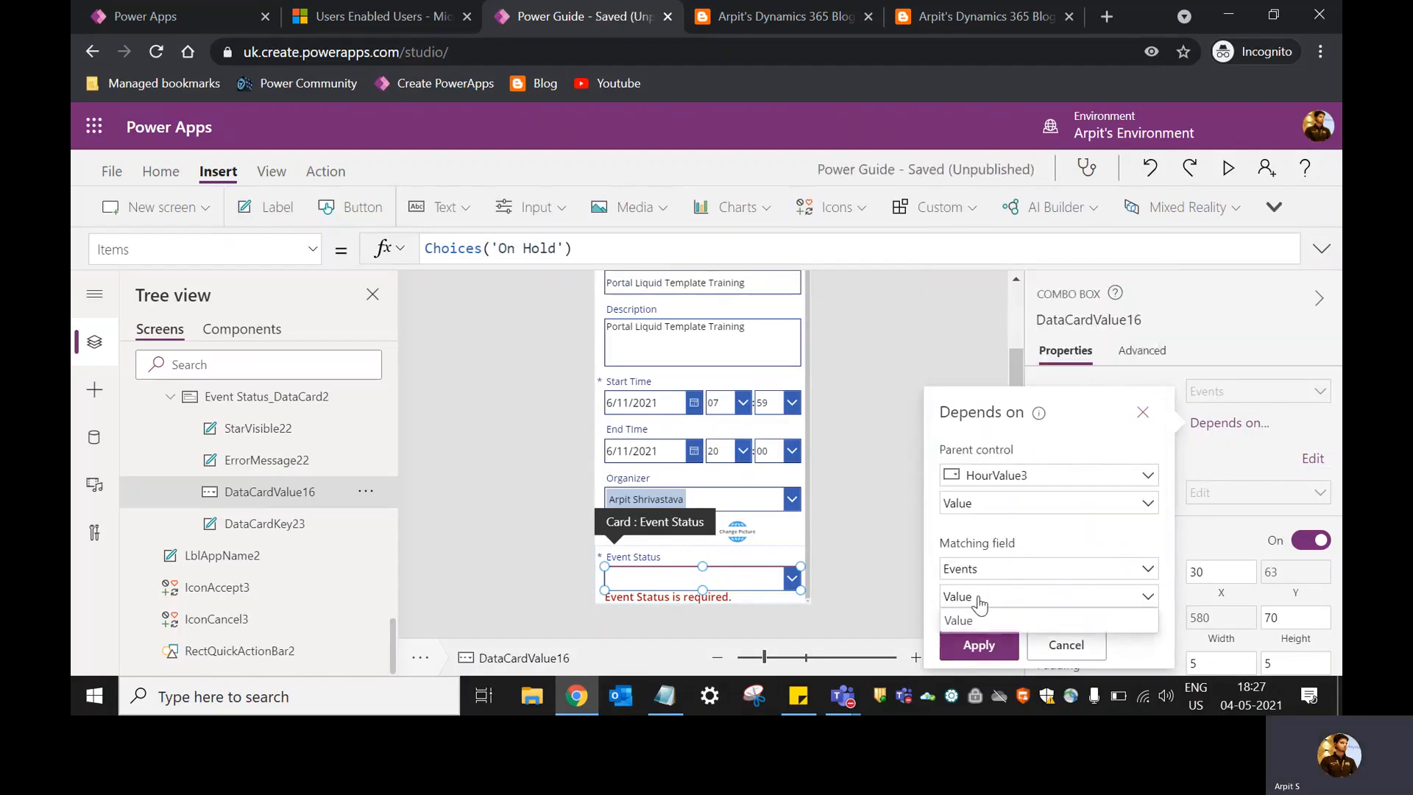
click(988, 517)
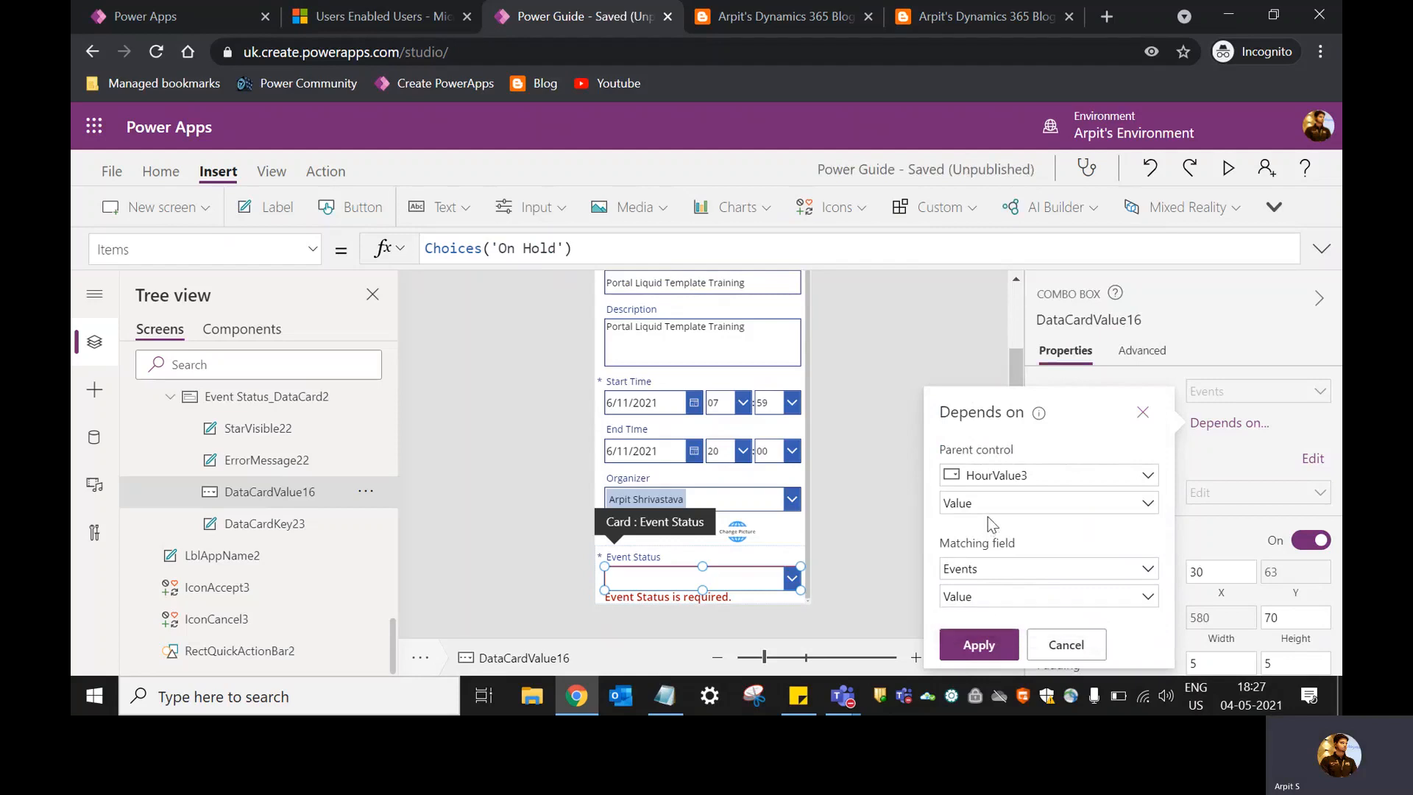
click(1003, 478)
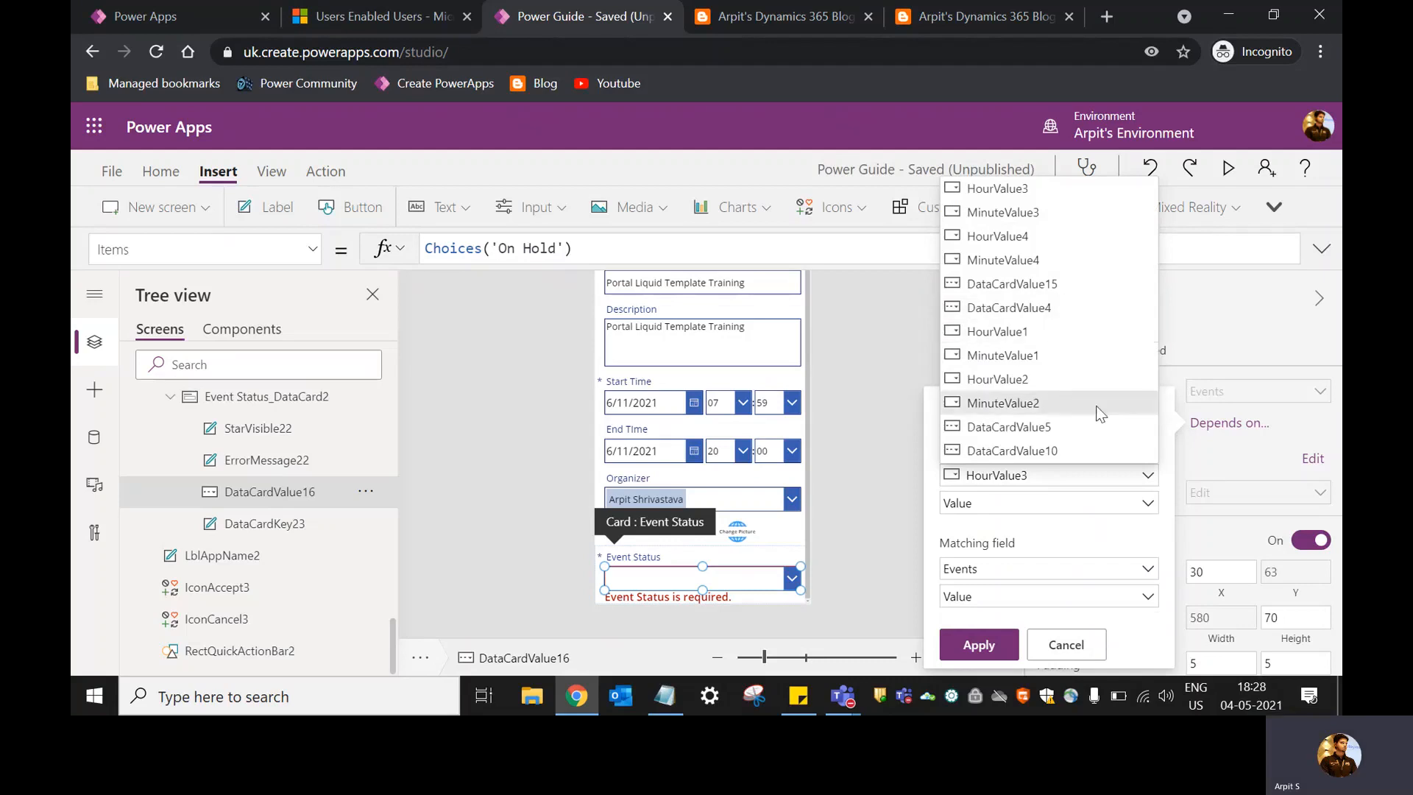
click(736, 583)
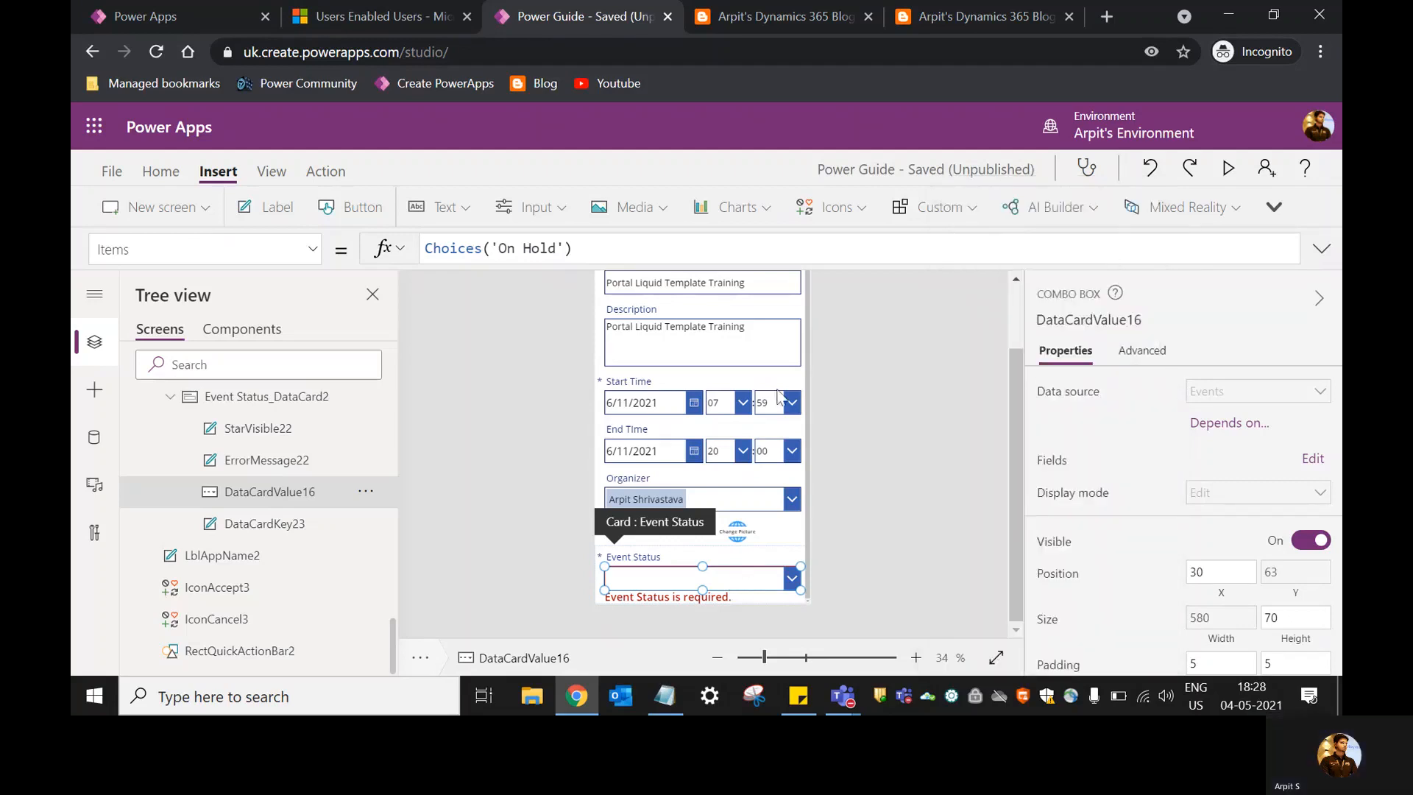
scroll(779, 394, up, 2)
scroll(776, 368, down, 2)
click(886, 550)
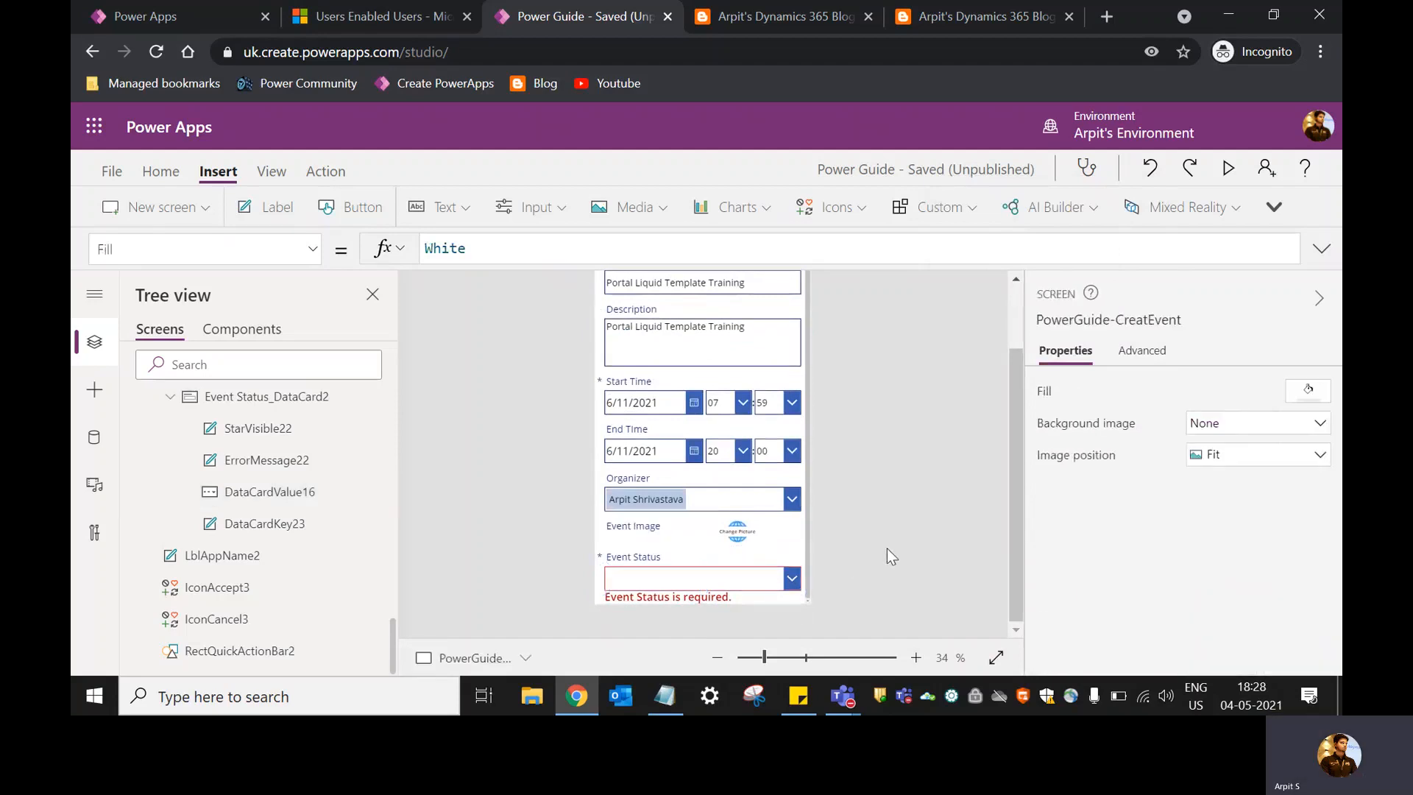
click(775, 587)
click(768, 581)
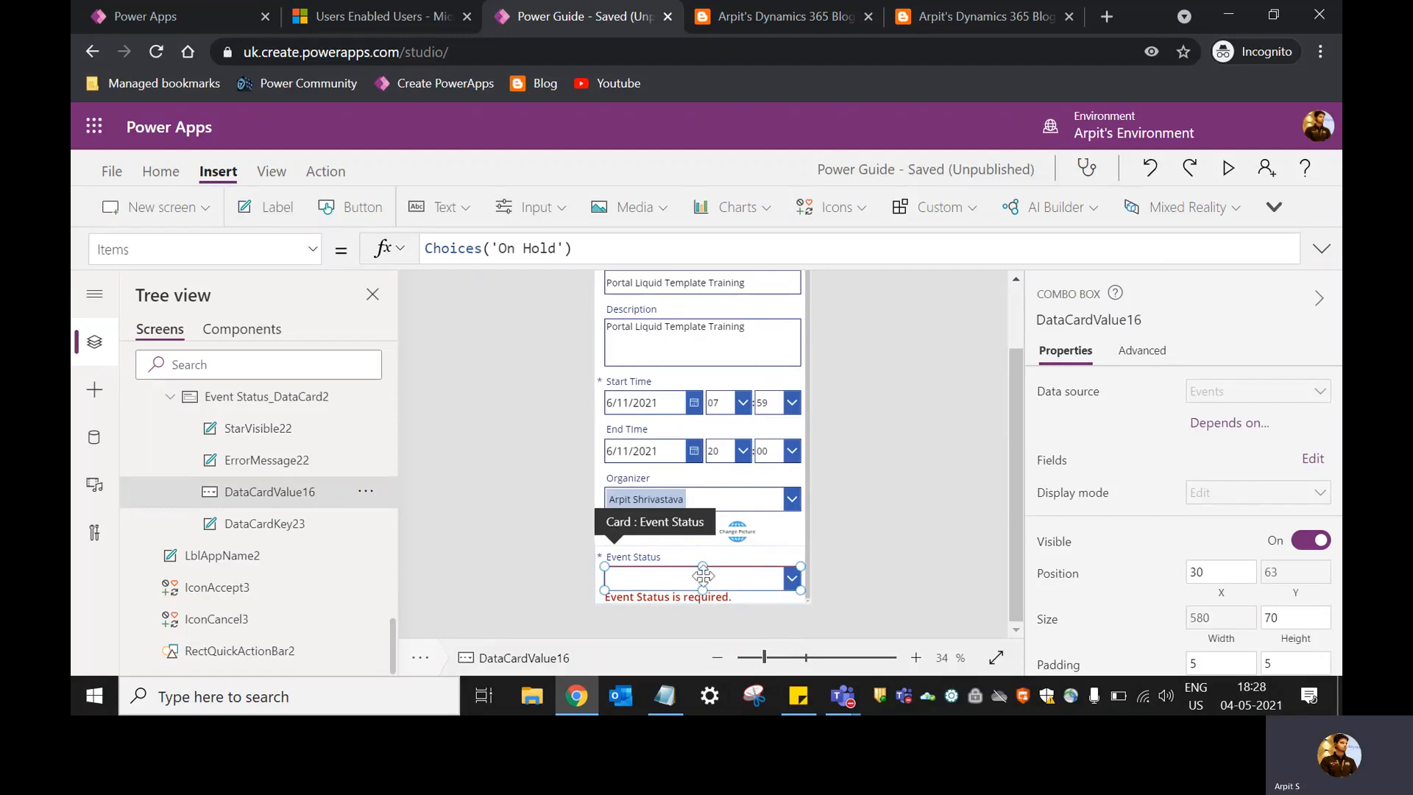
scroll(338, 537, up, 15)
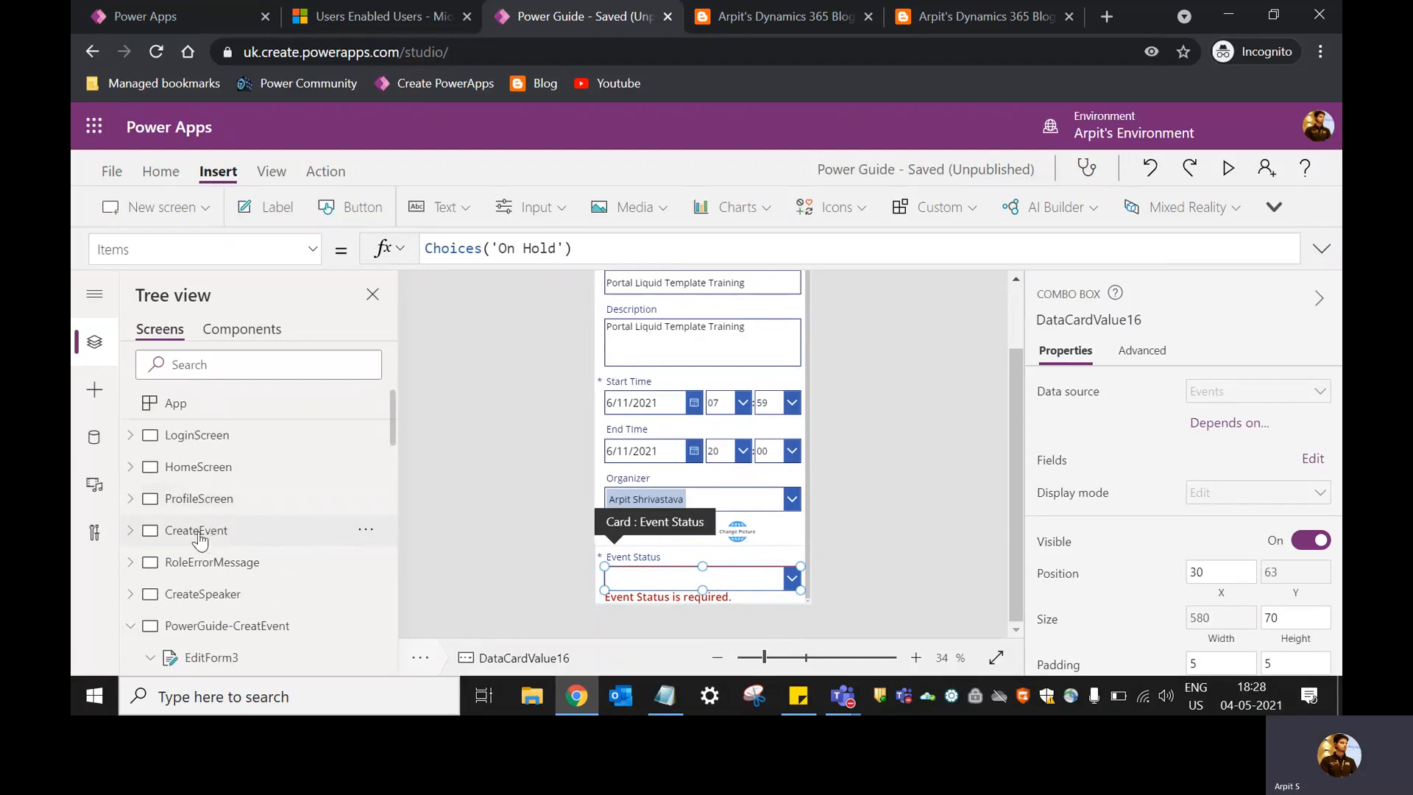
scroll(300, 504, down, 15)
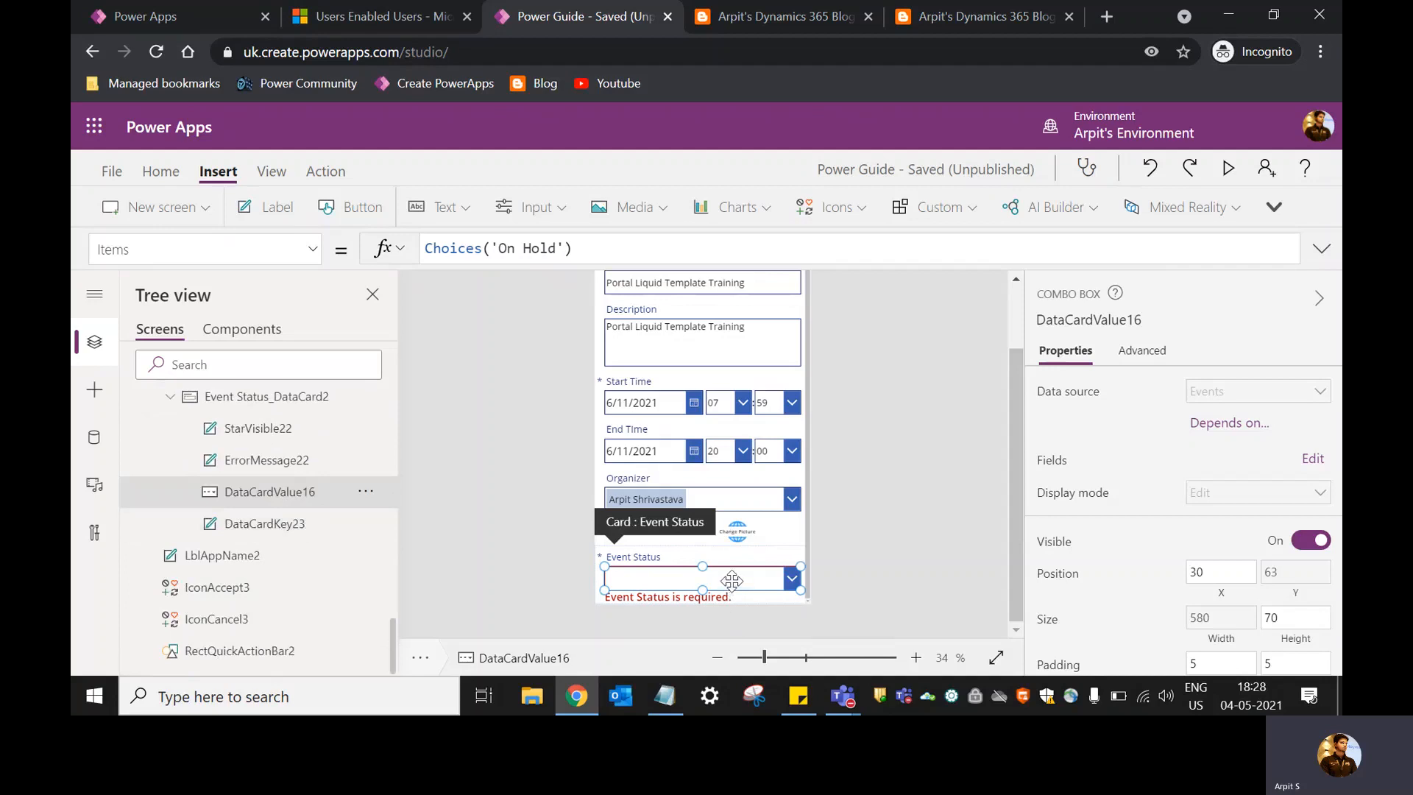
click(729, 581)
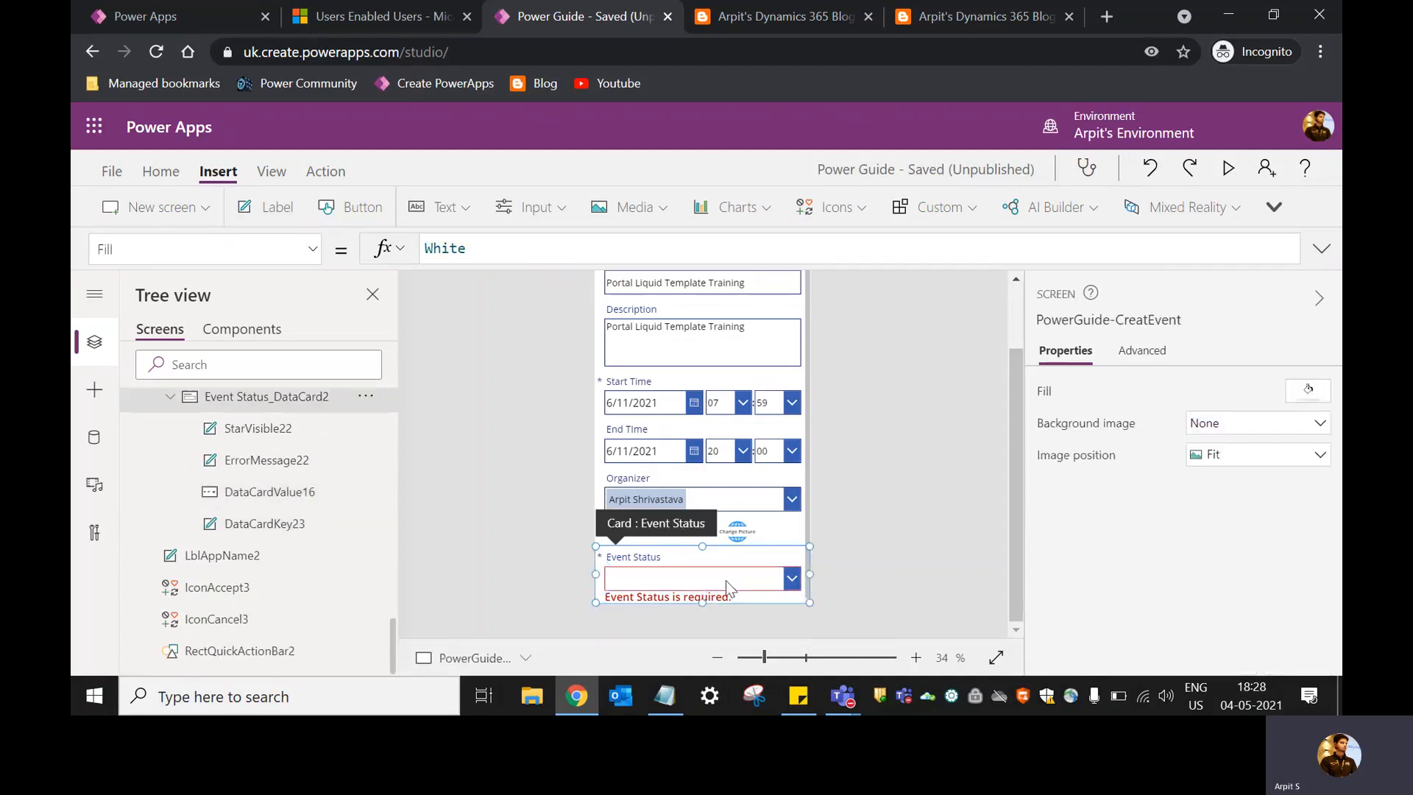
click(691, 587)
click(741, 11)
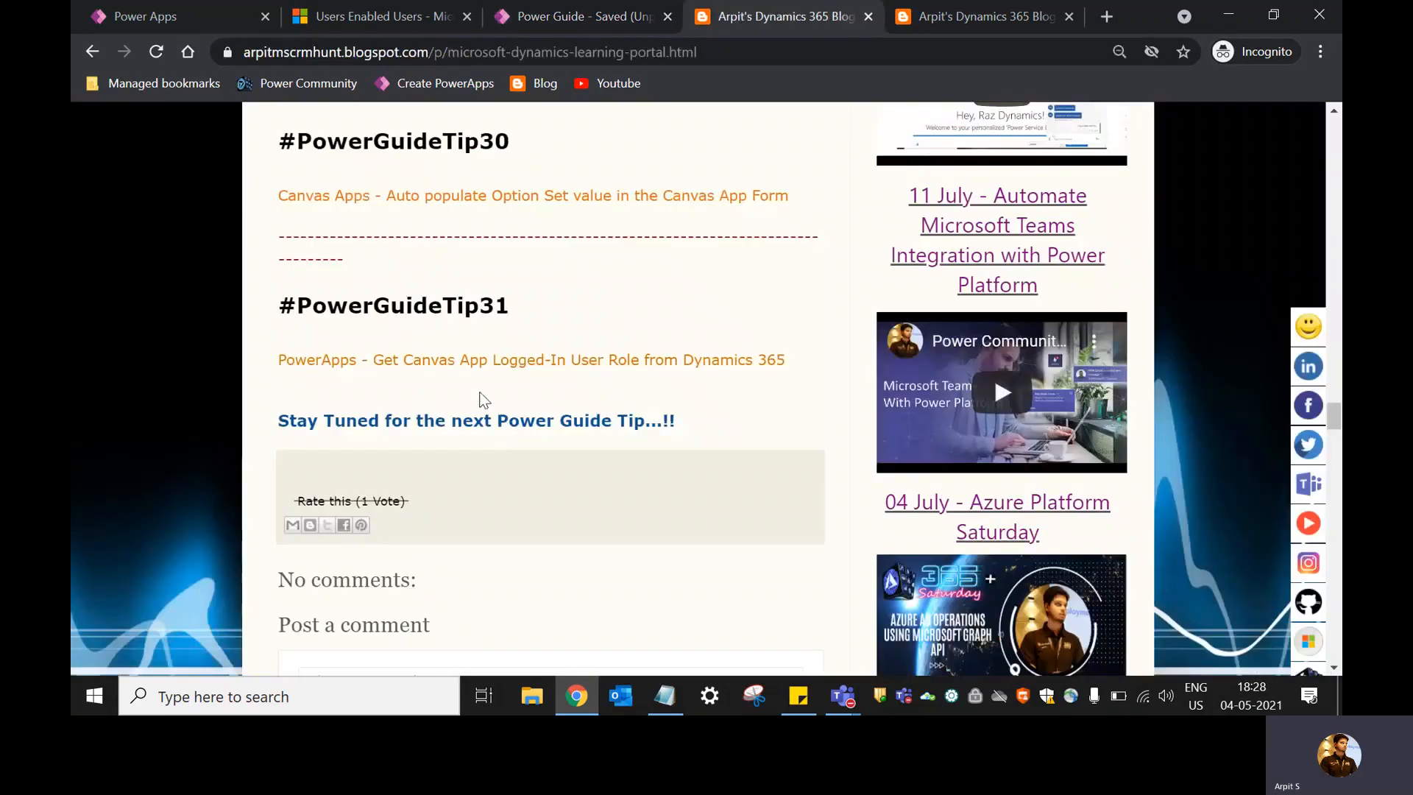
scroll(445, 316, up, 6)
click(350, 18)
click(564, 22)
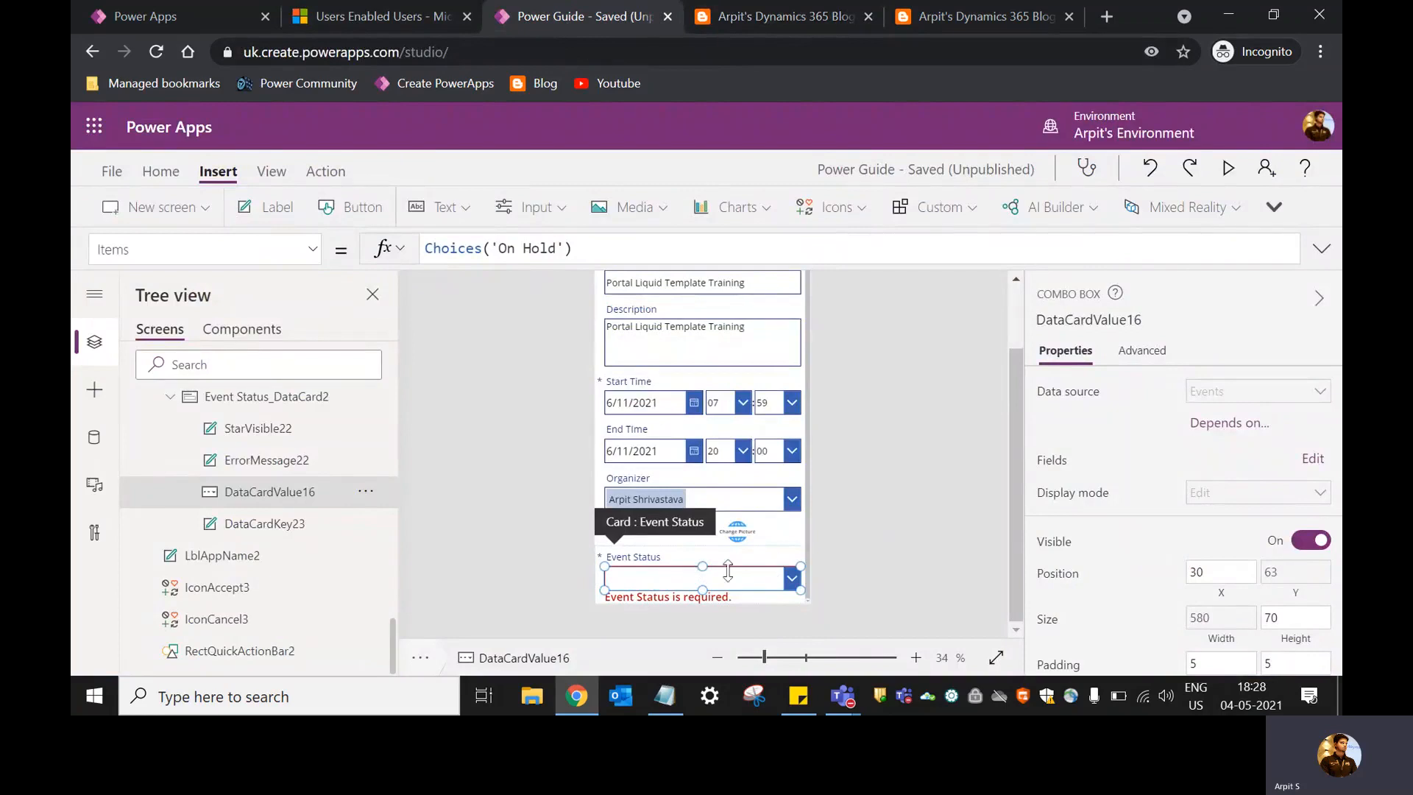
click(854, 553)
click(735, 588)
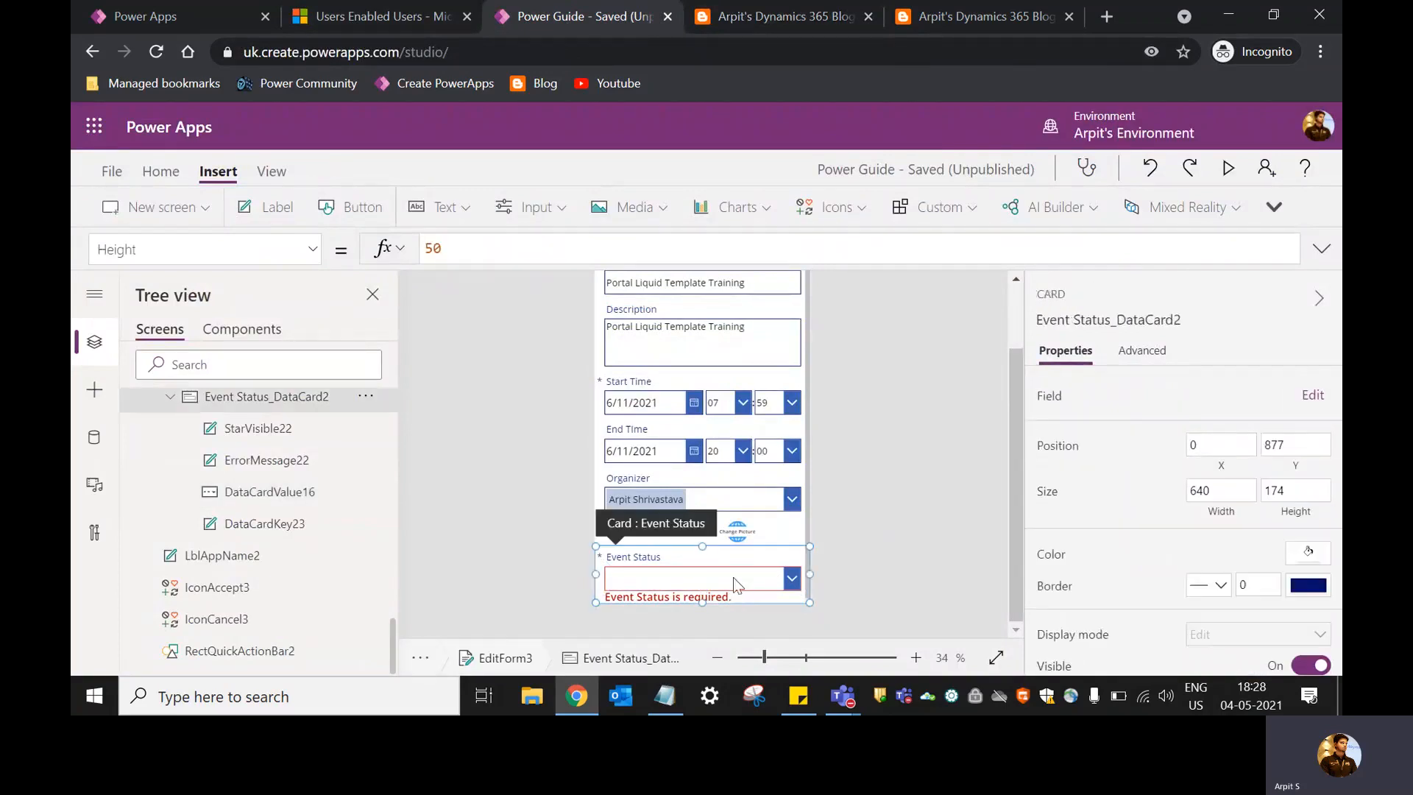
scroll(736, 578, up, 2)
scroll(773, 535, down, 2)
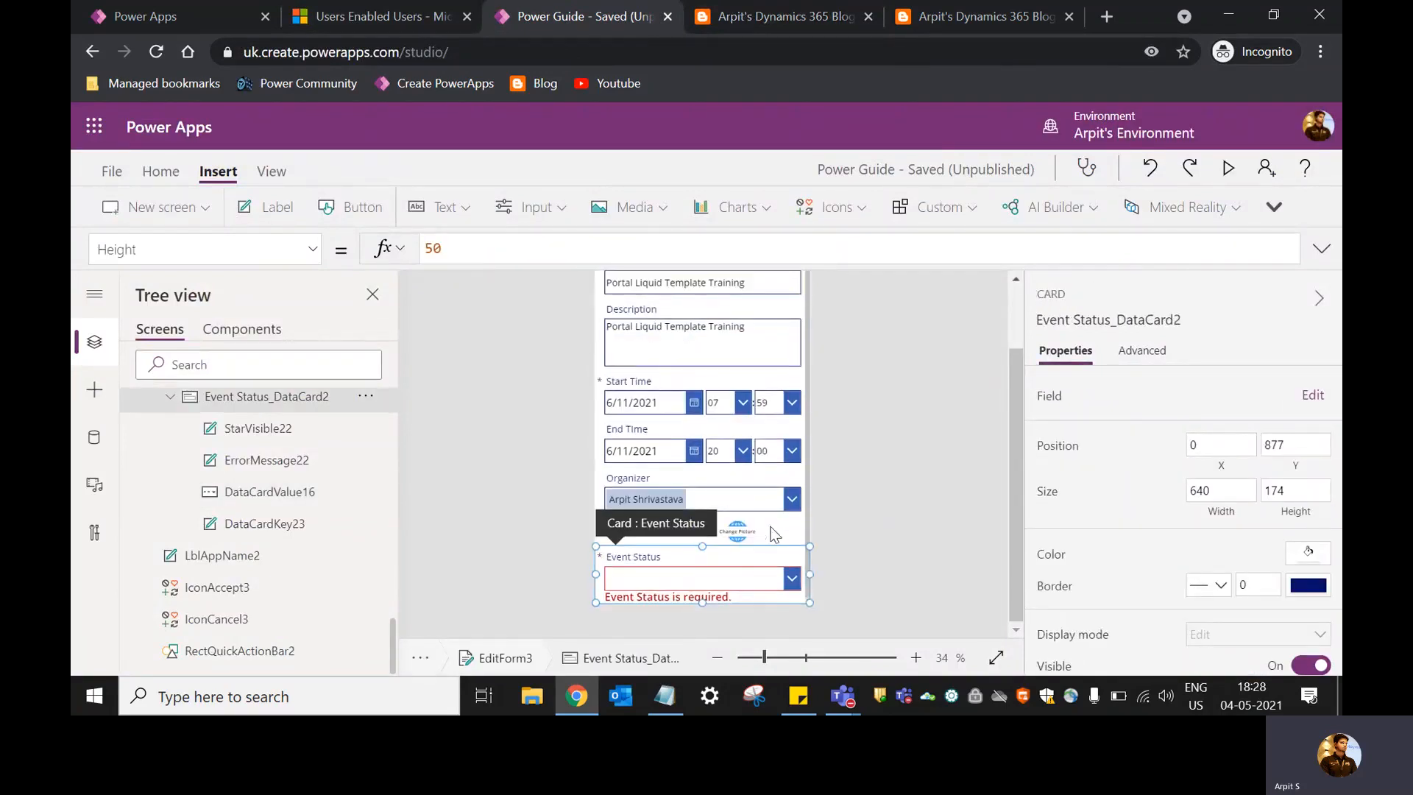
Preview the Create Event form, set Event Status to Submitted, submit the event and close the preview.
click(1228, 168)
click(816, 630)
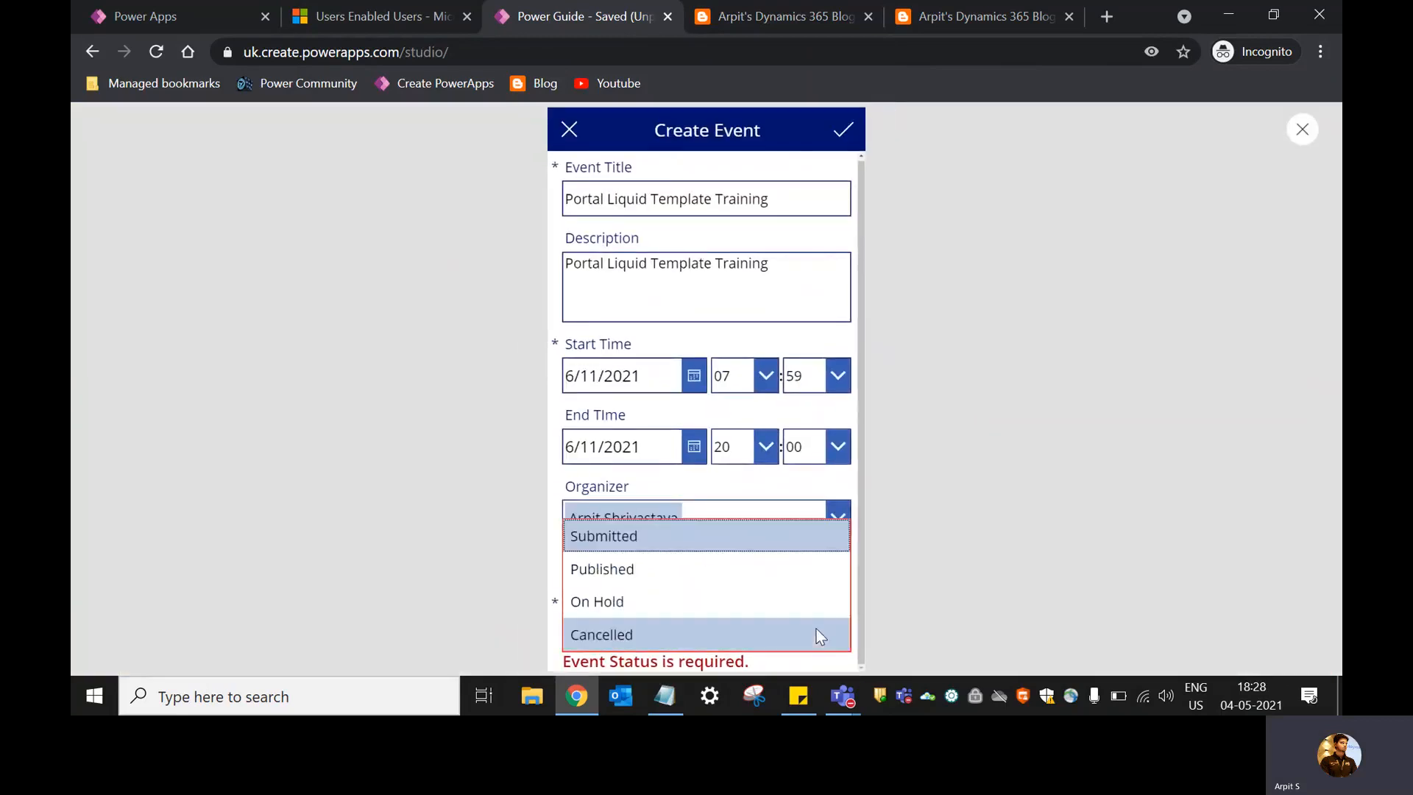
click(642, 542)
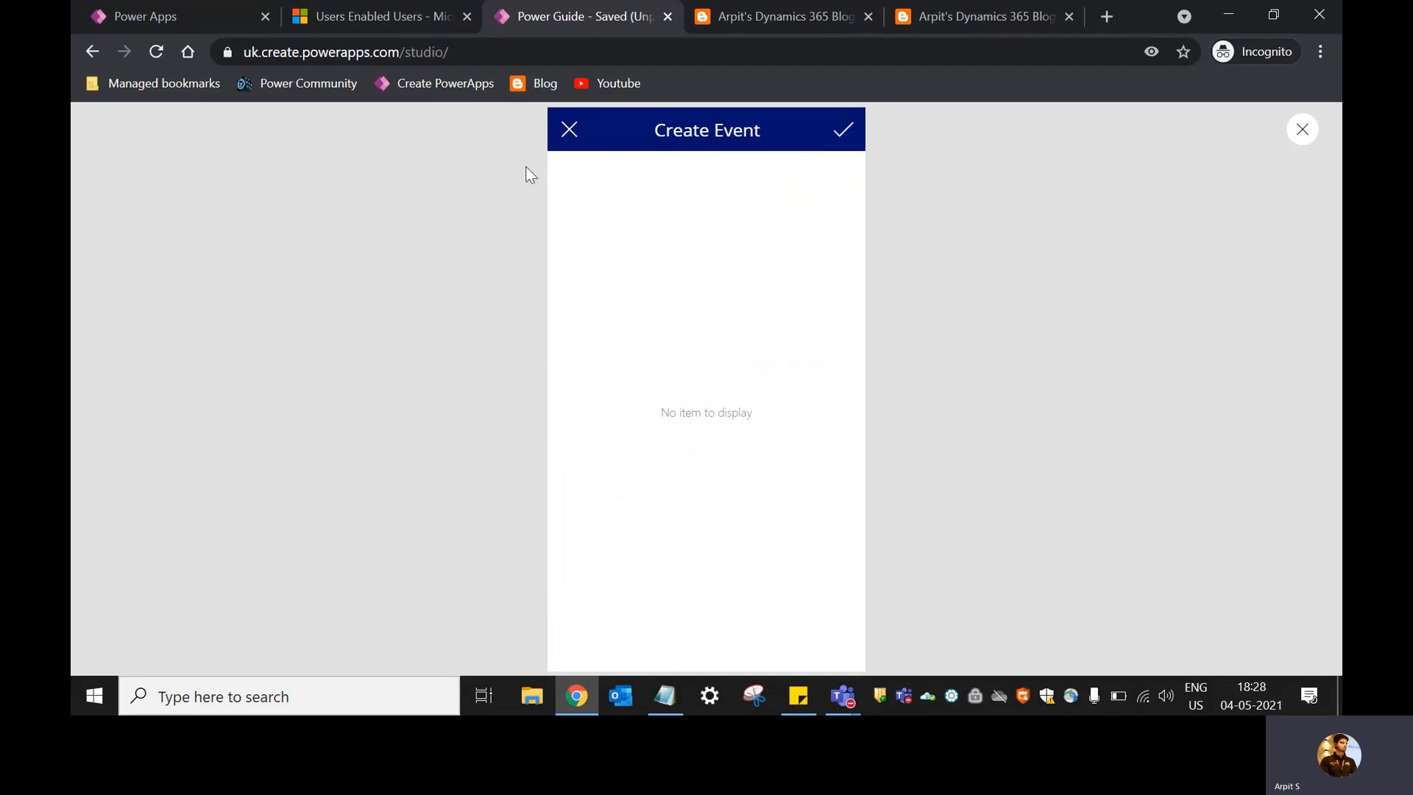
click(1307, 137)
Switch to the Power Apps maker portal and view the refreshed data records of the Event table in the Canvas App Zero to Hero solution.
click(191, 10)
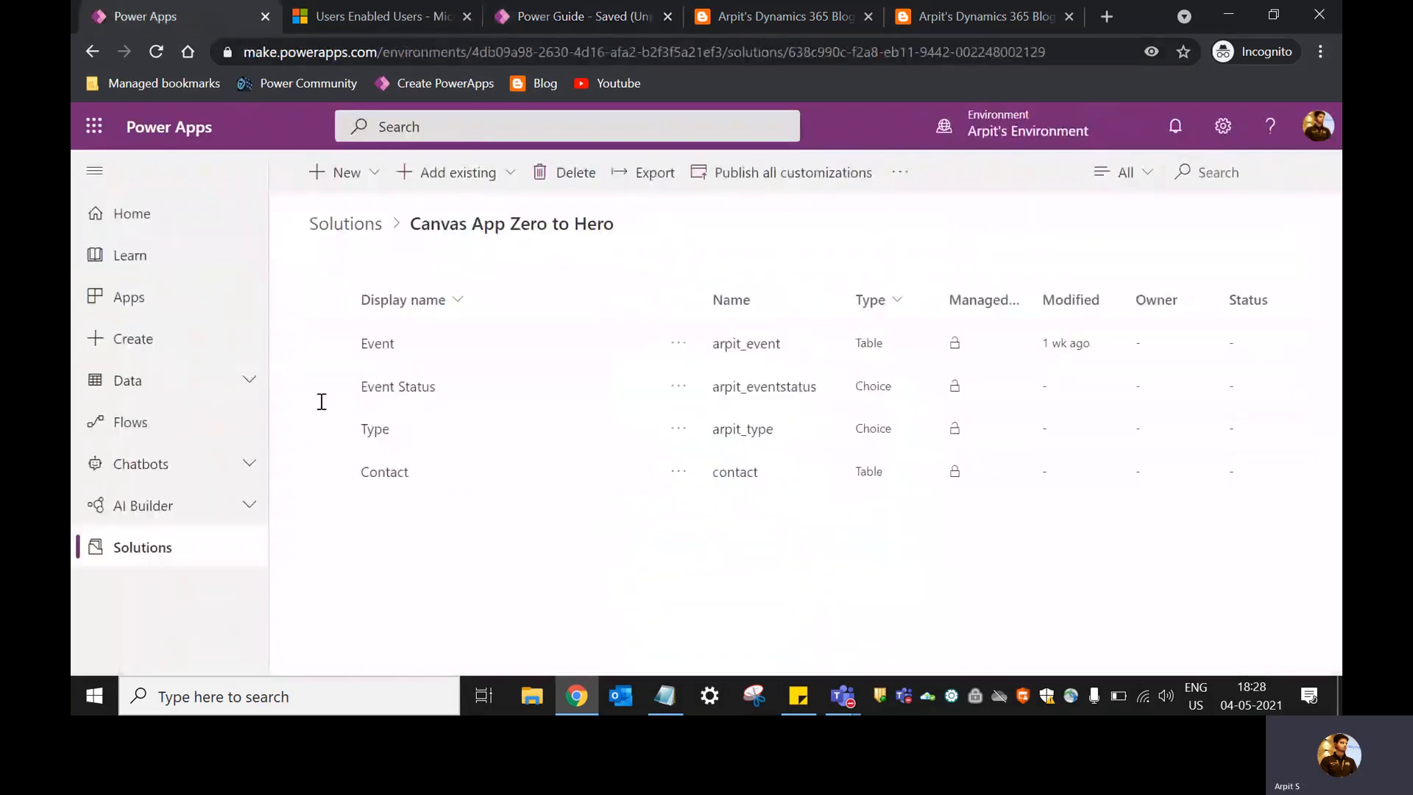
click(140, 550)
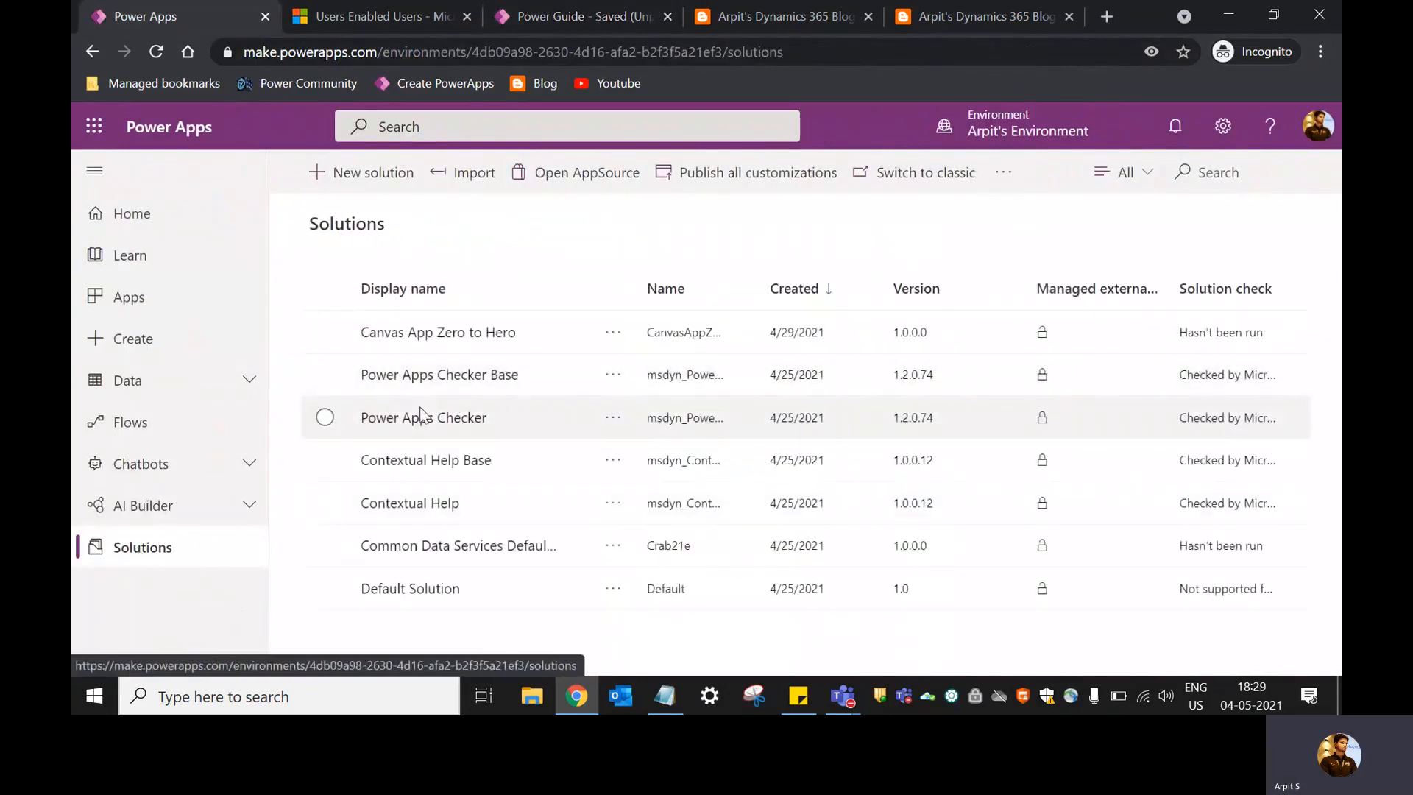
click(467, 330)
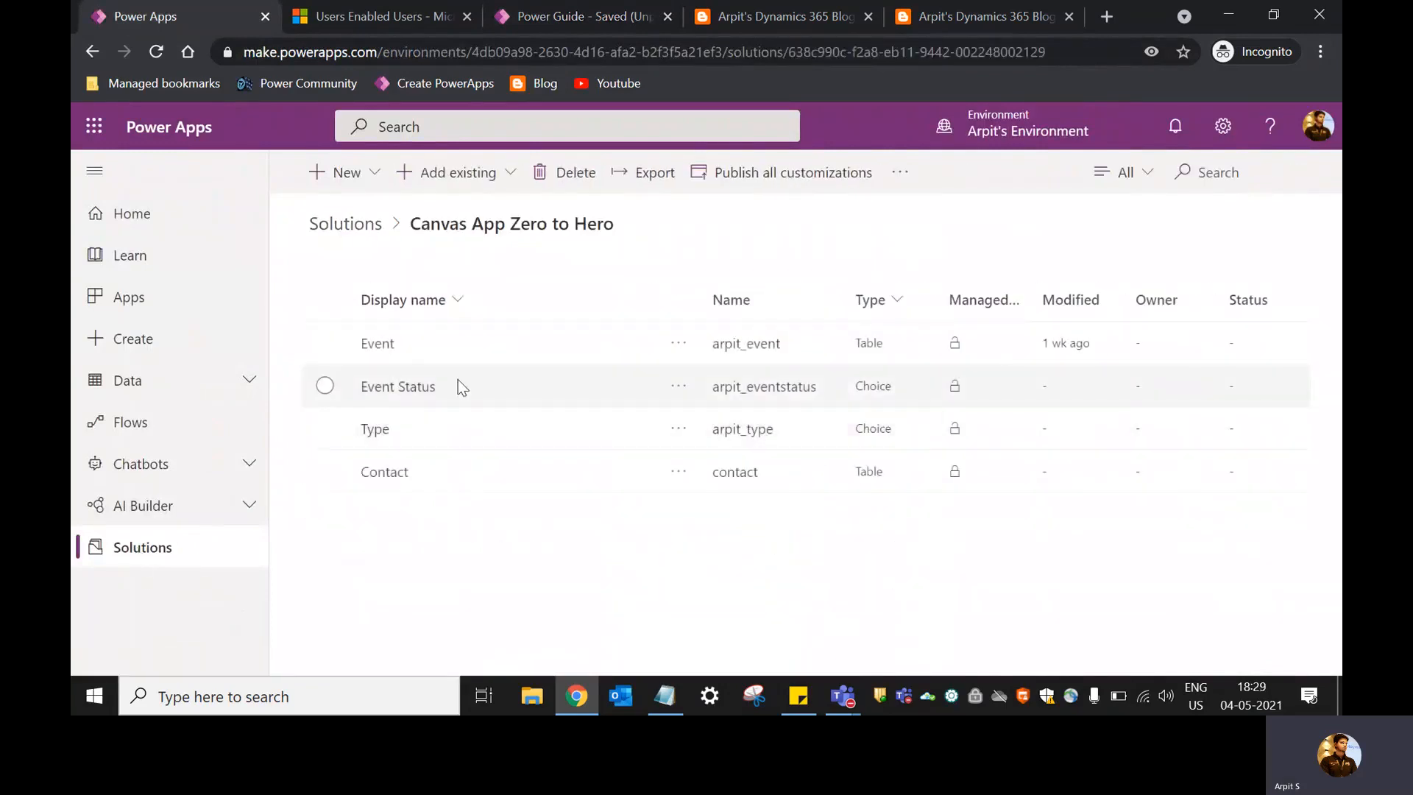
click(371, 346)
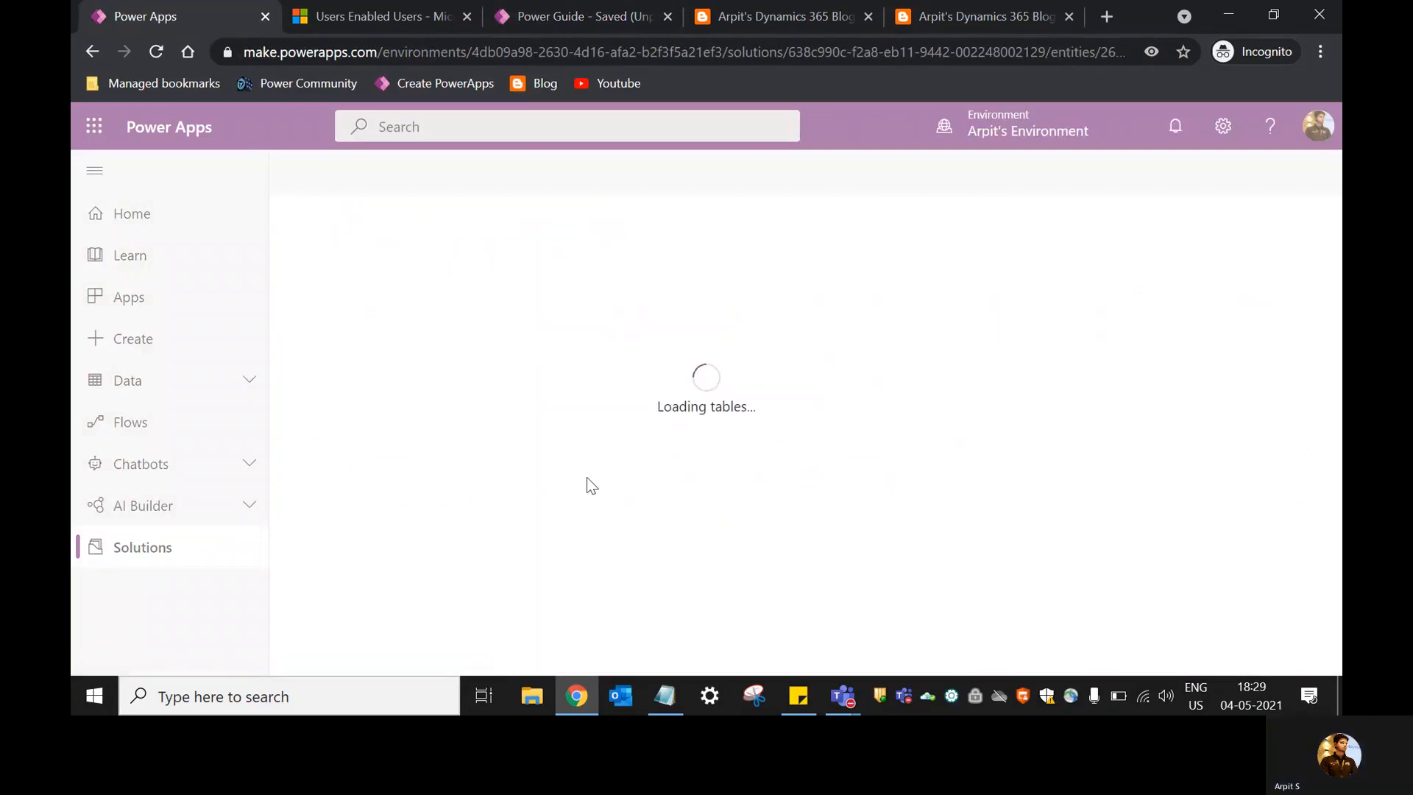
click(984, 267)
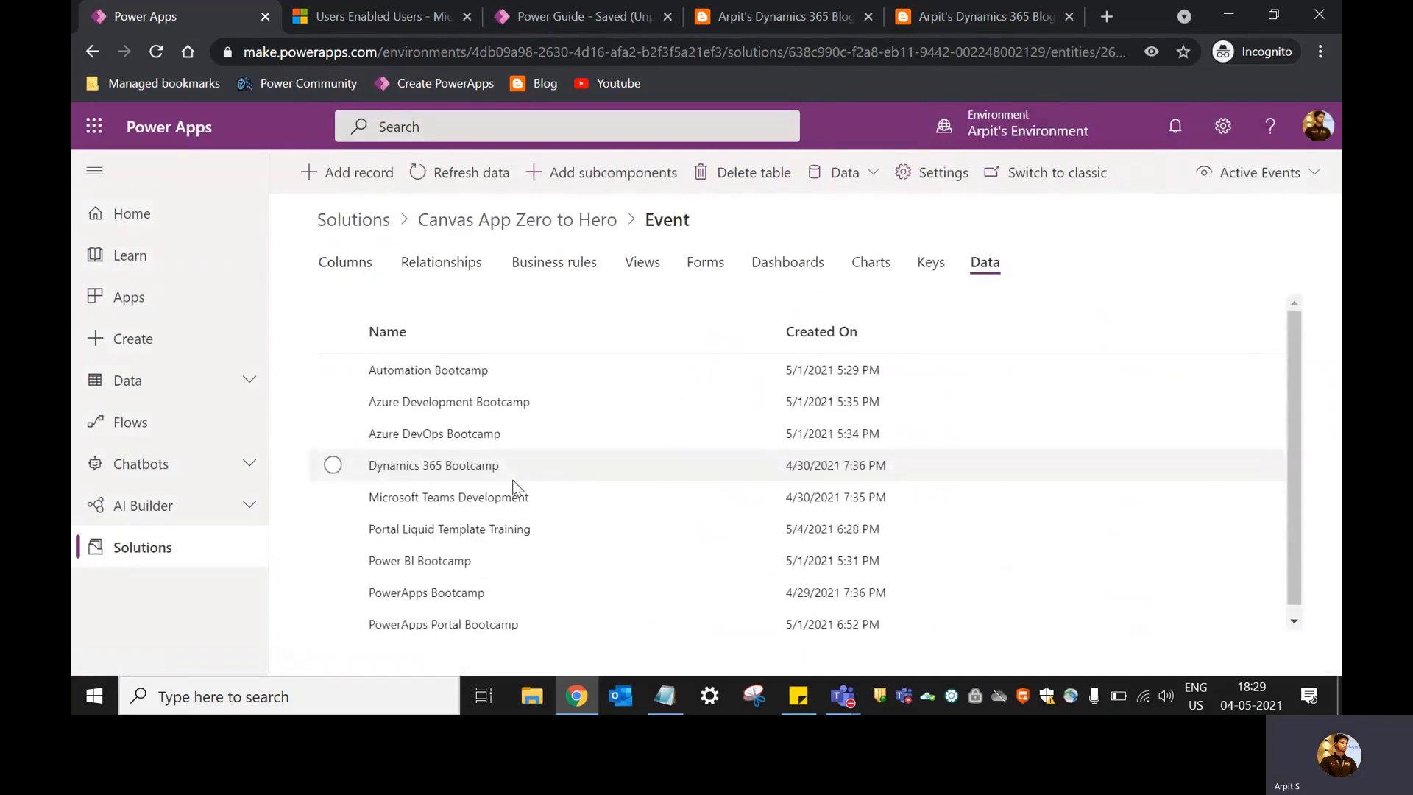
scroll(561, 530, down, 1)
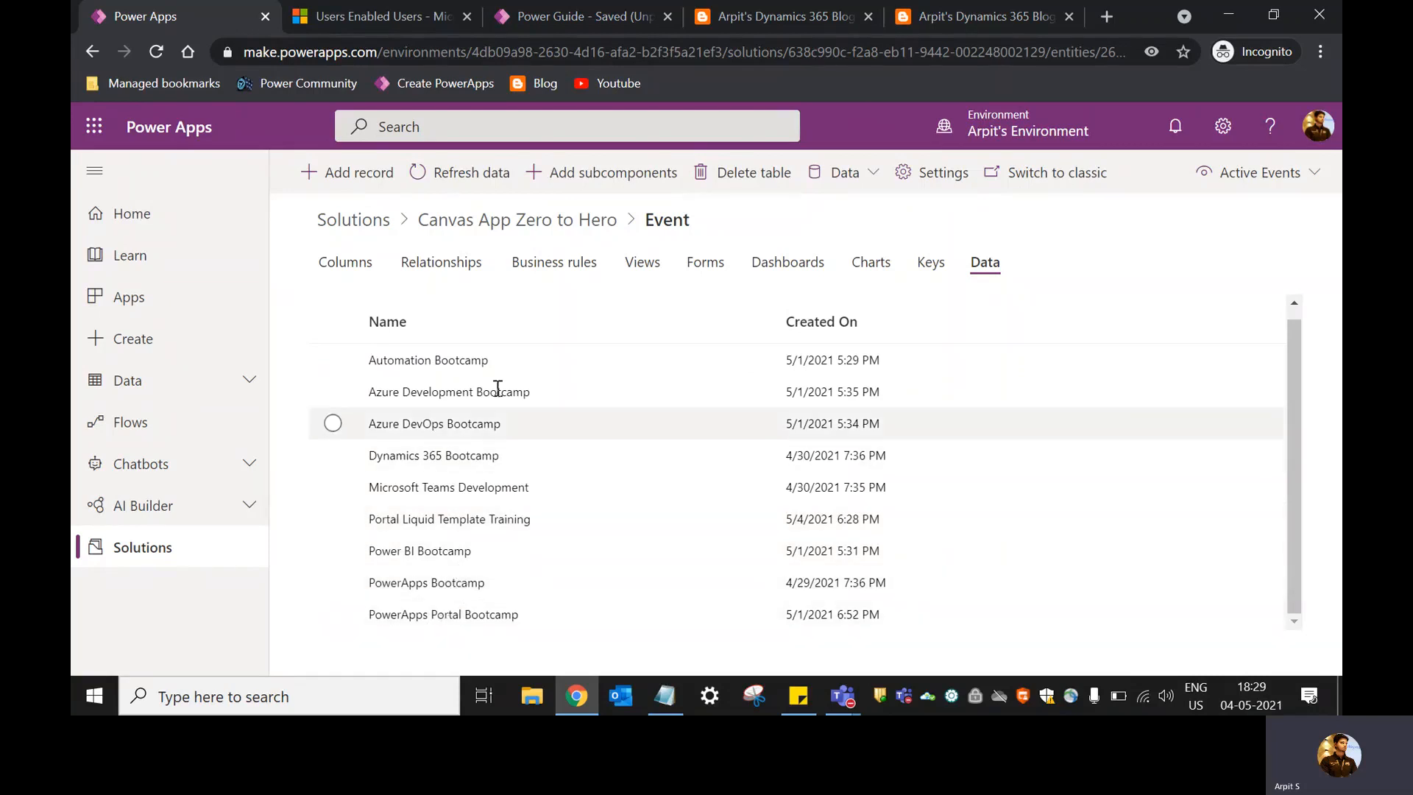
click(425, 174)
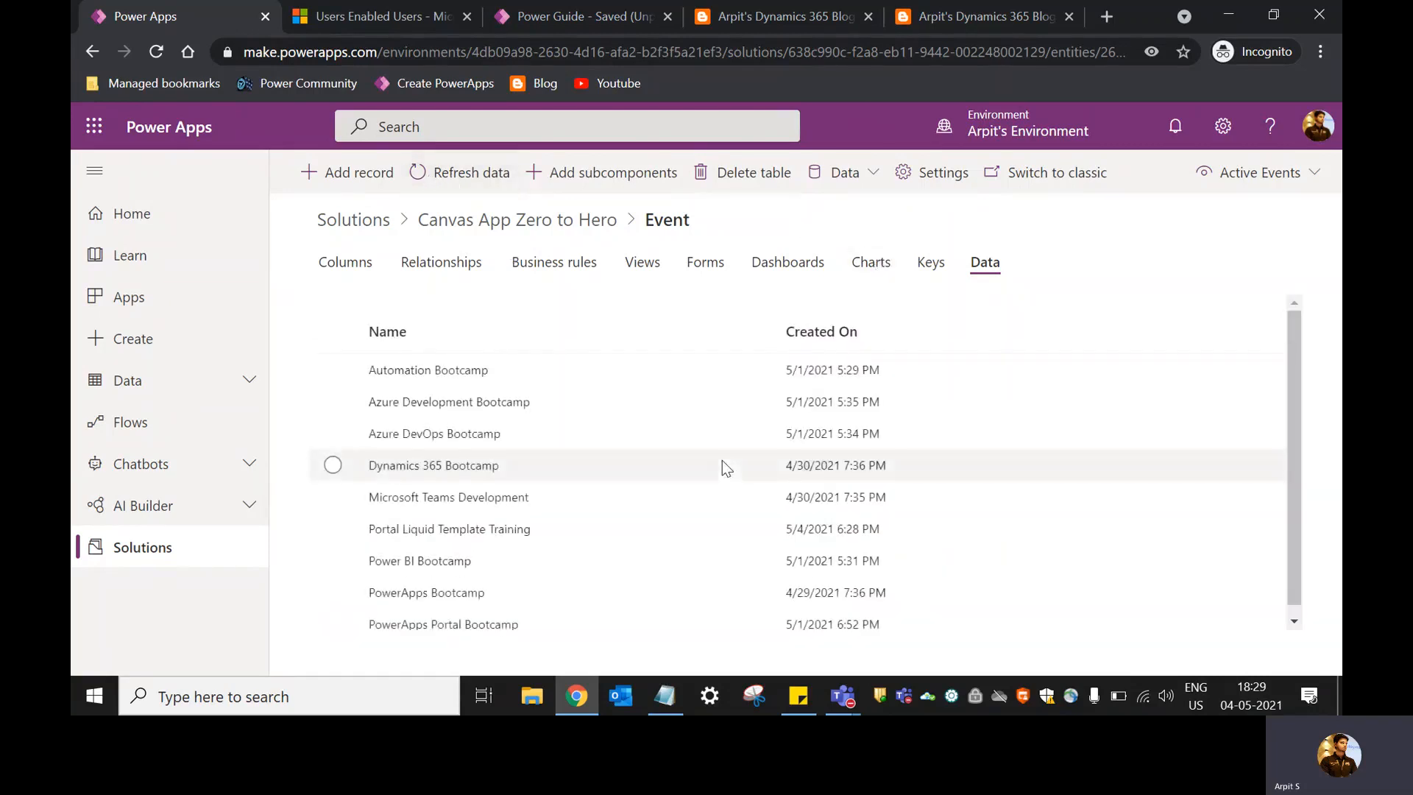
scroll(722, 461, down, 1)
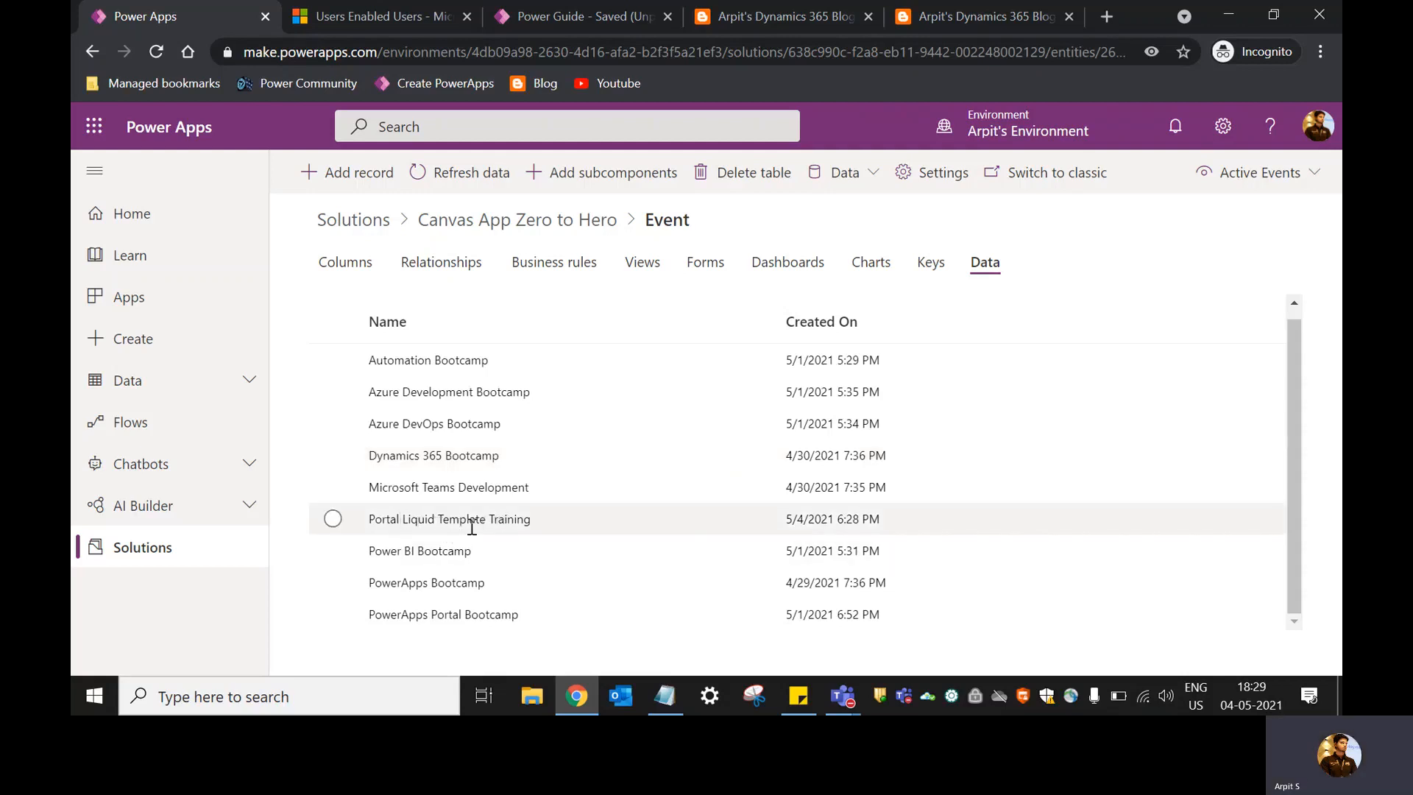
Open the Portal Liquid Template Training record for editing and check its saved Event Image and Event Status.
click(333, 519)
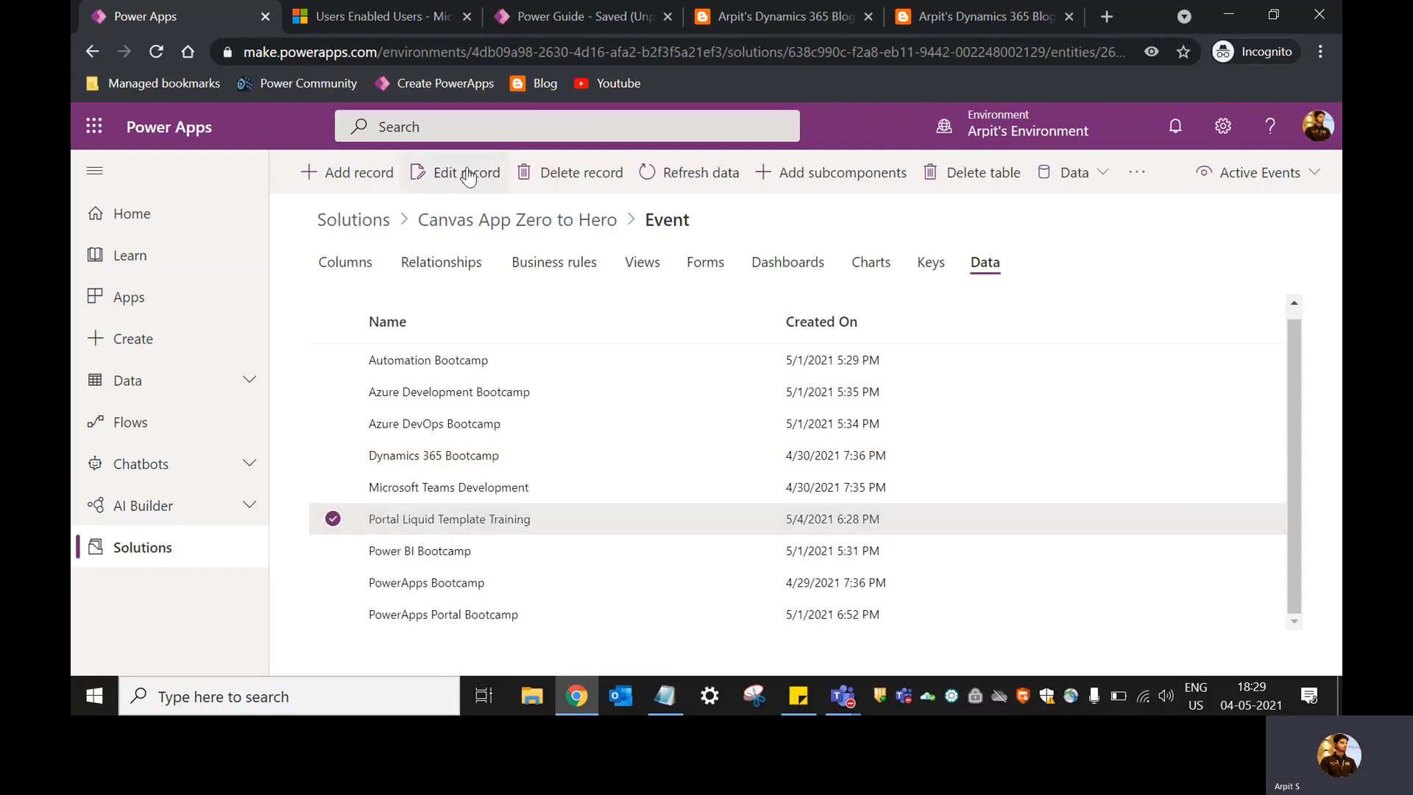
click(466, 171)
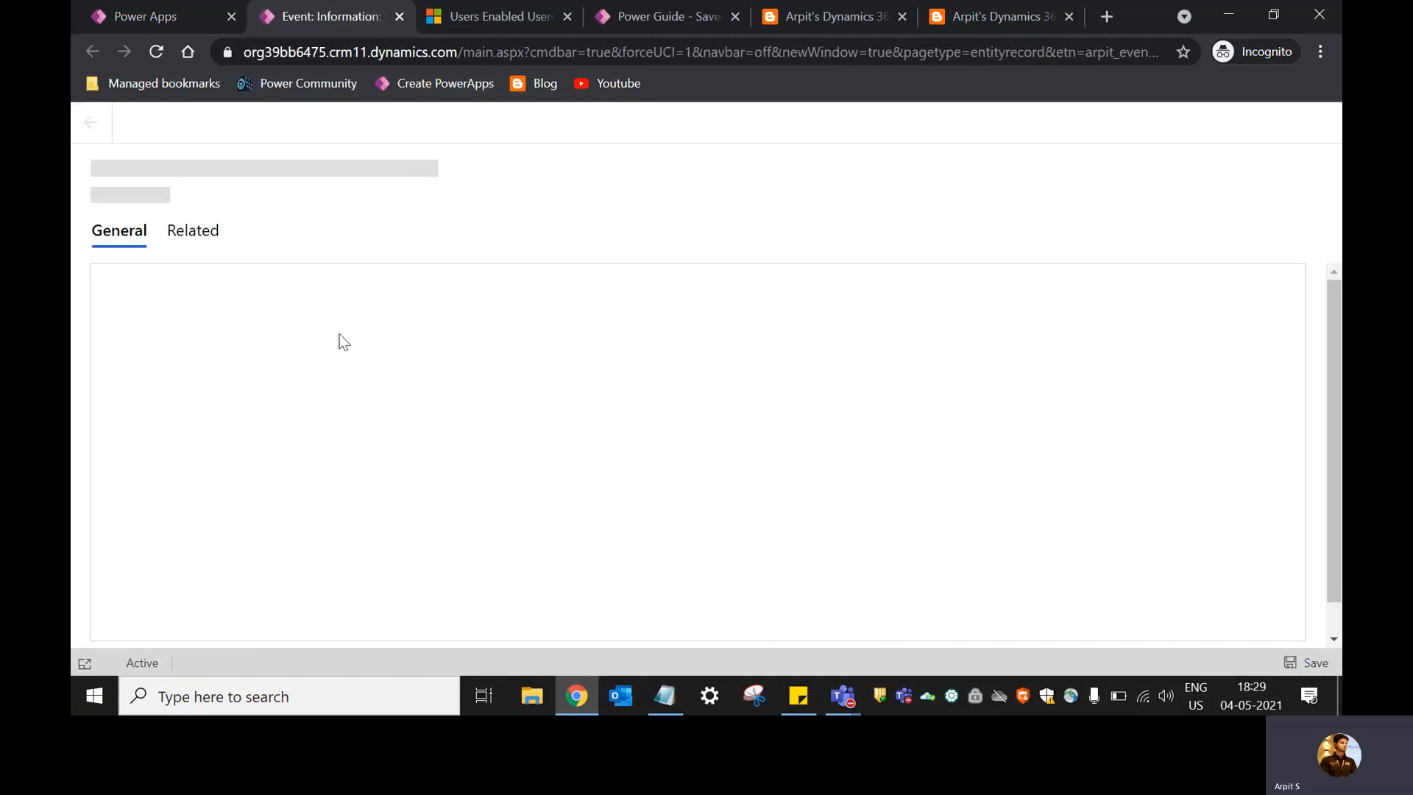
scroll(447, 403, down, 2)
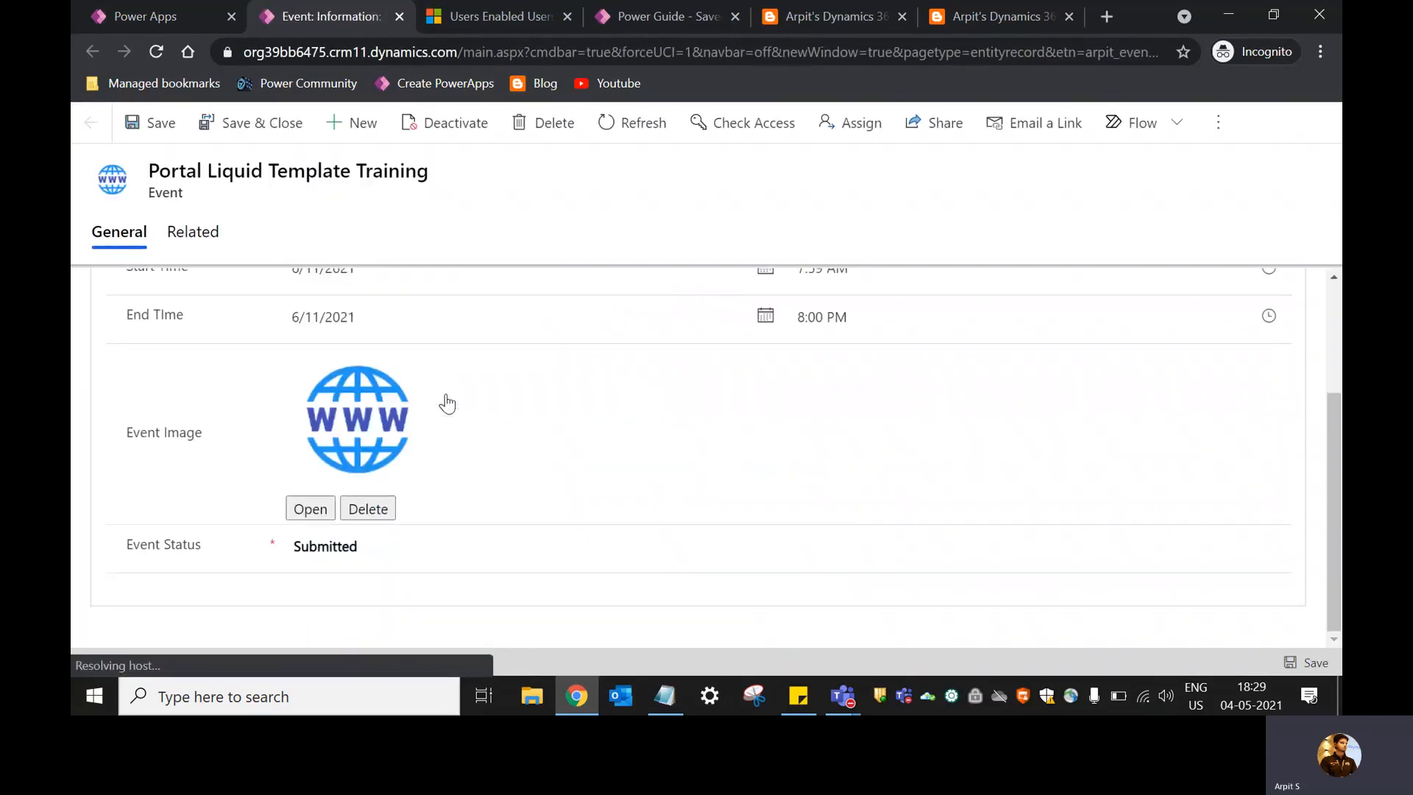
Review the title, description, start and end times, image and status saved on the Portal Liquid Template Training record.
scroll(514, 521, up, 2)
click(326, 294)
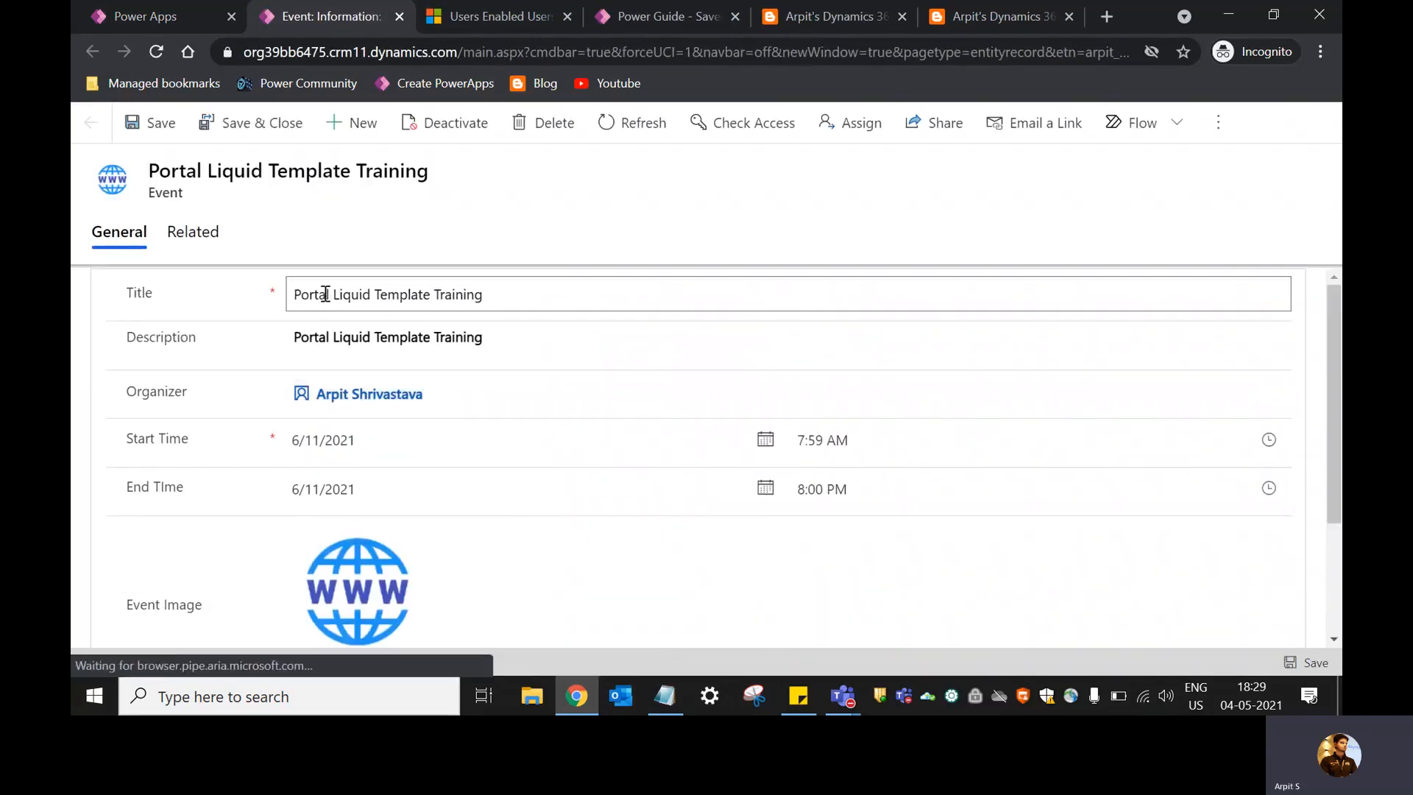
scroll(243, 493, down, 2)
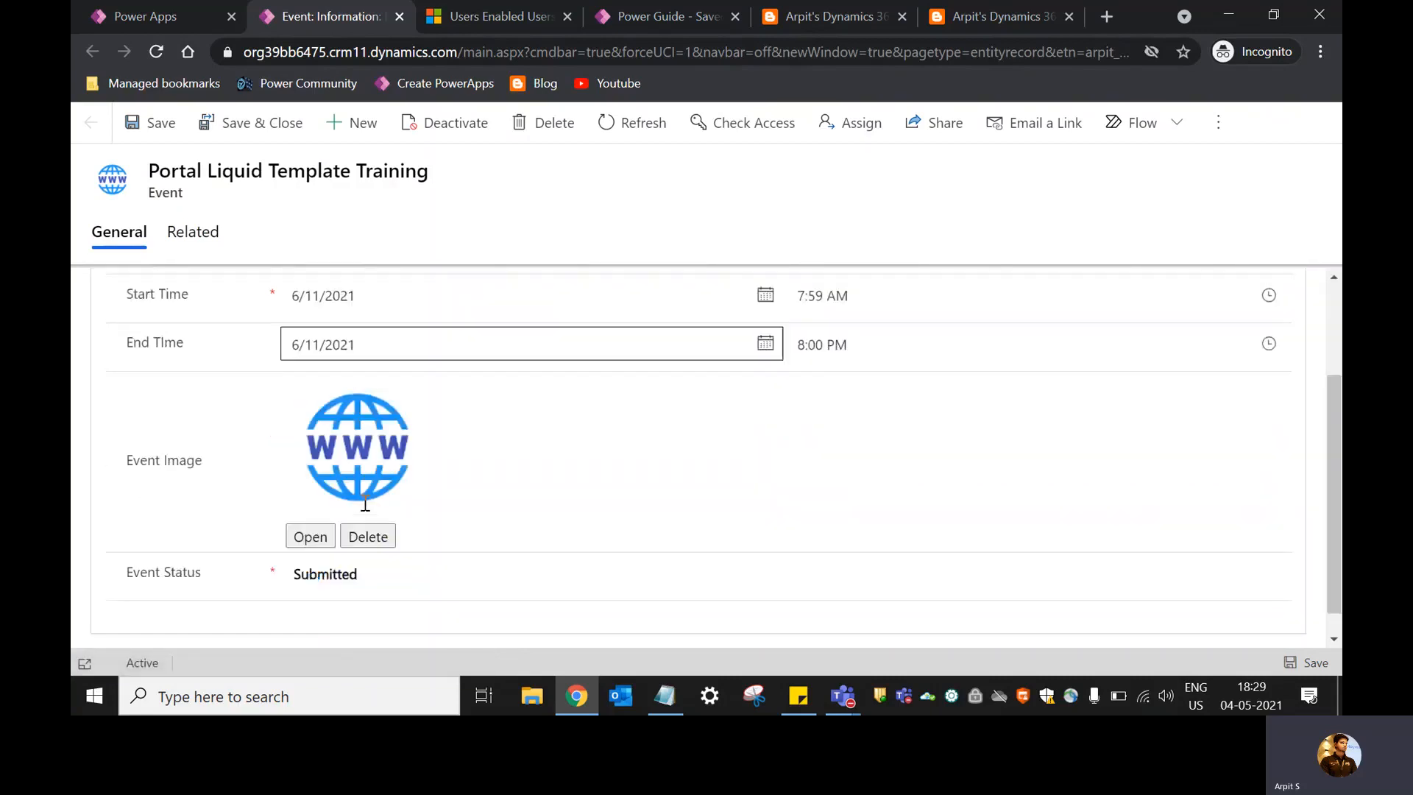
scroll(346, 569, up, 2)
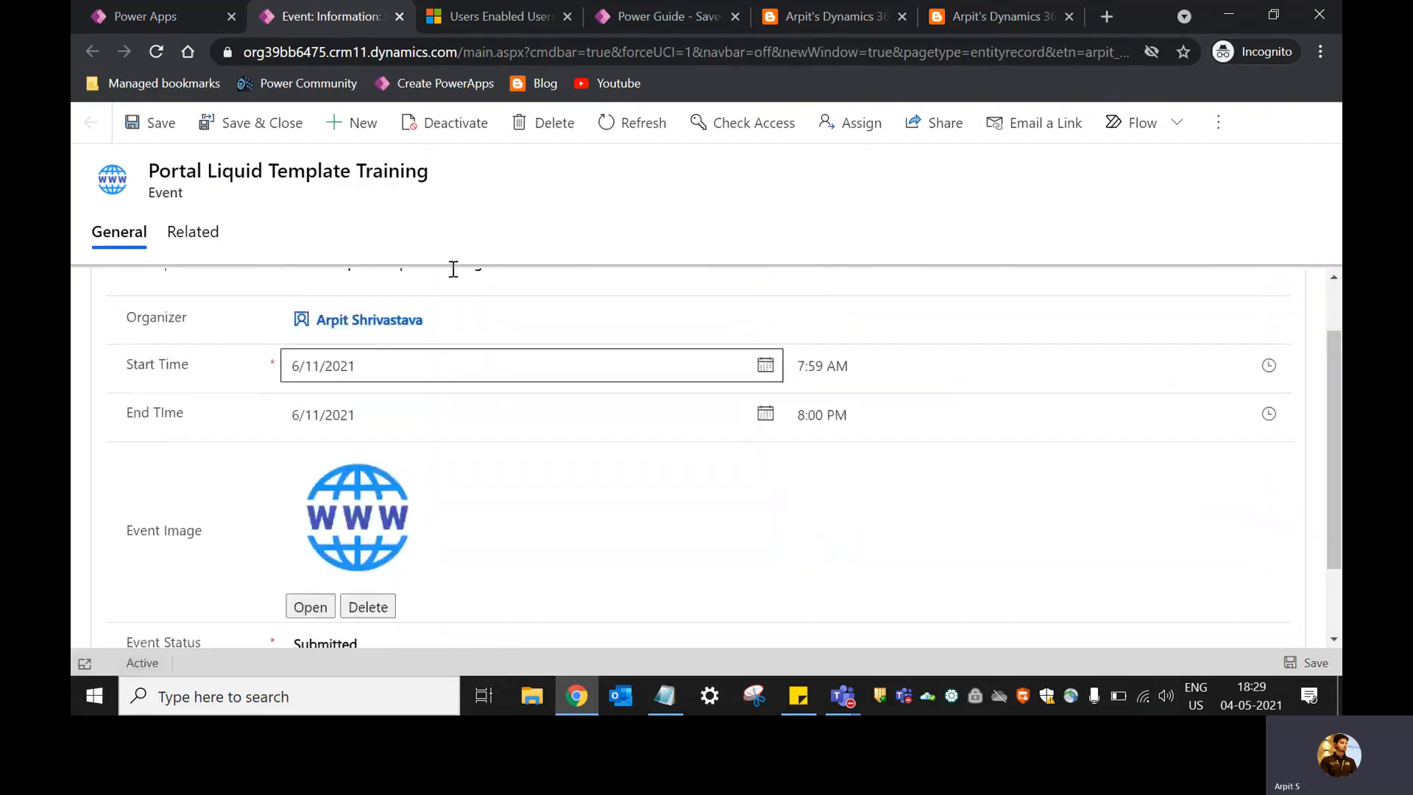
Switch back to the Power Guide app in Power Apps Studio and open HomeScreen for editing.
click(171, 17)
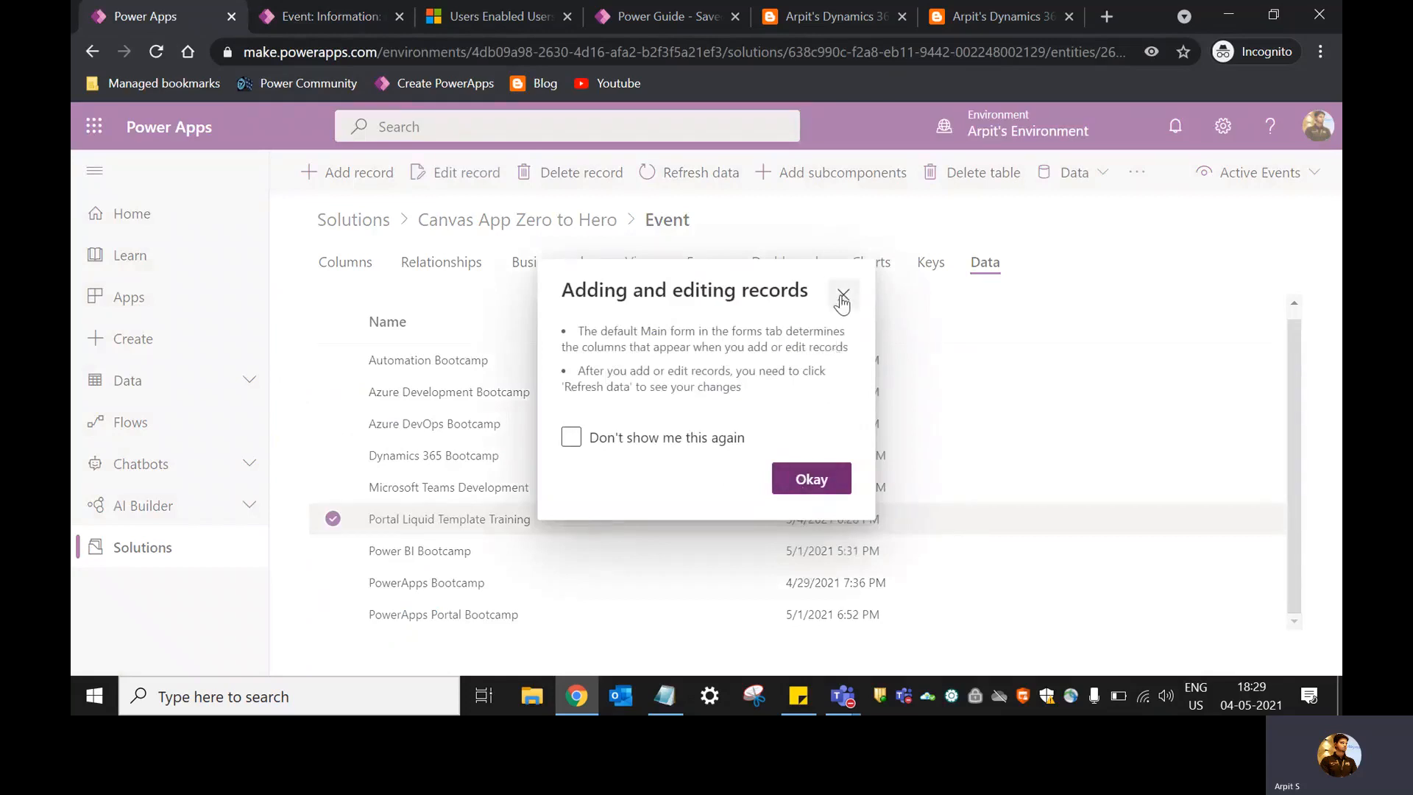
click(671, 23)
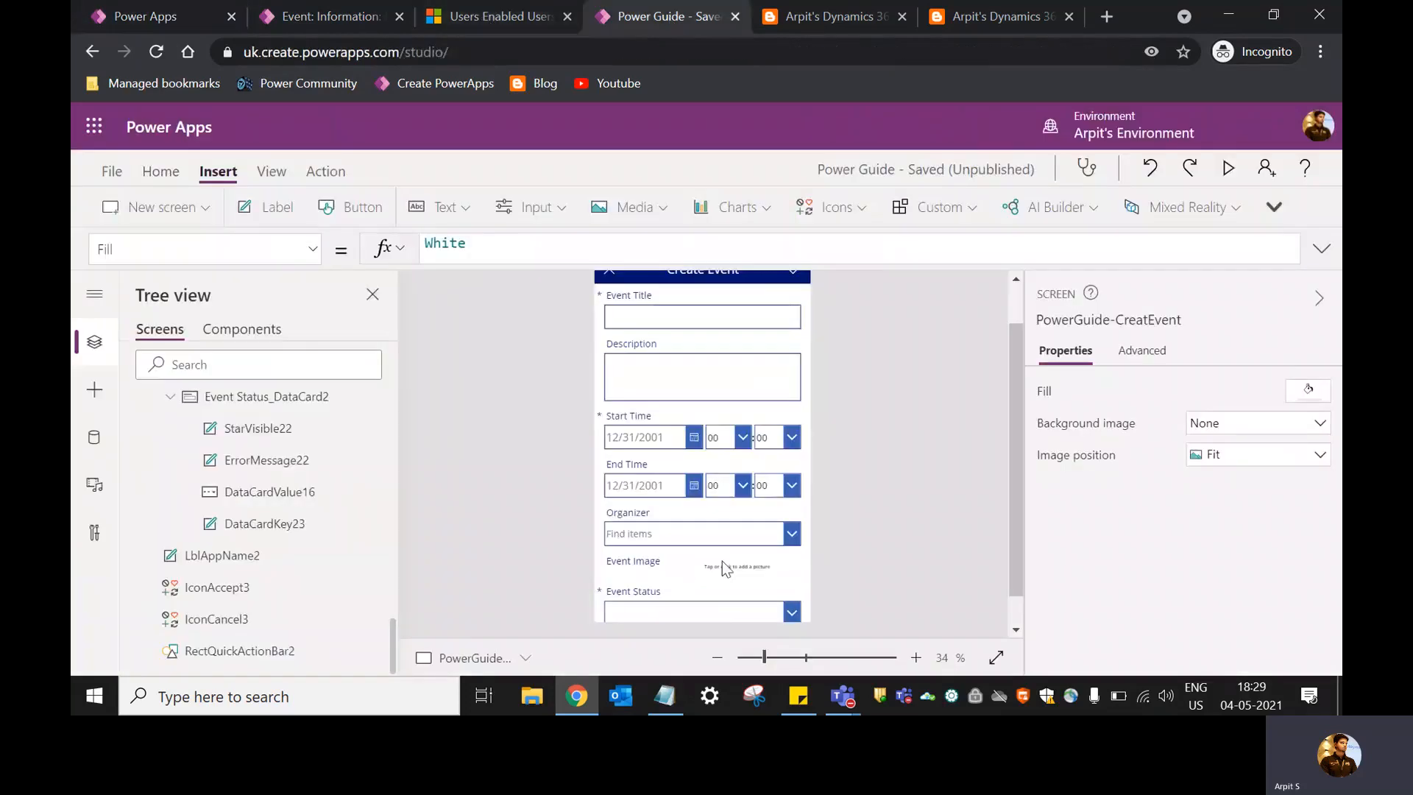
scroll(697, 475, down, 1)
click(692, 586)
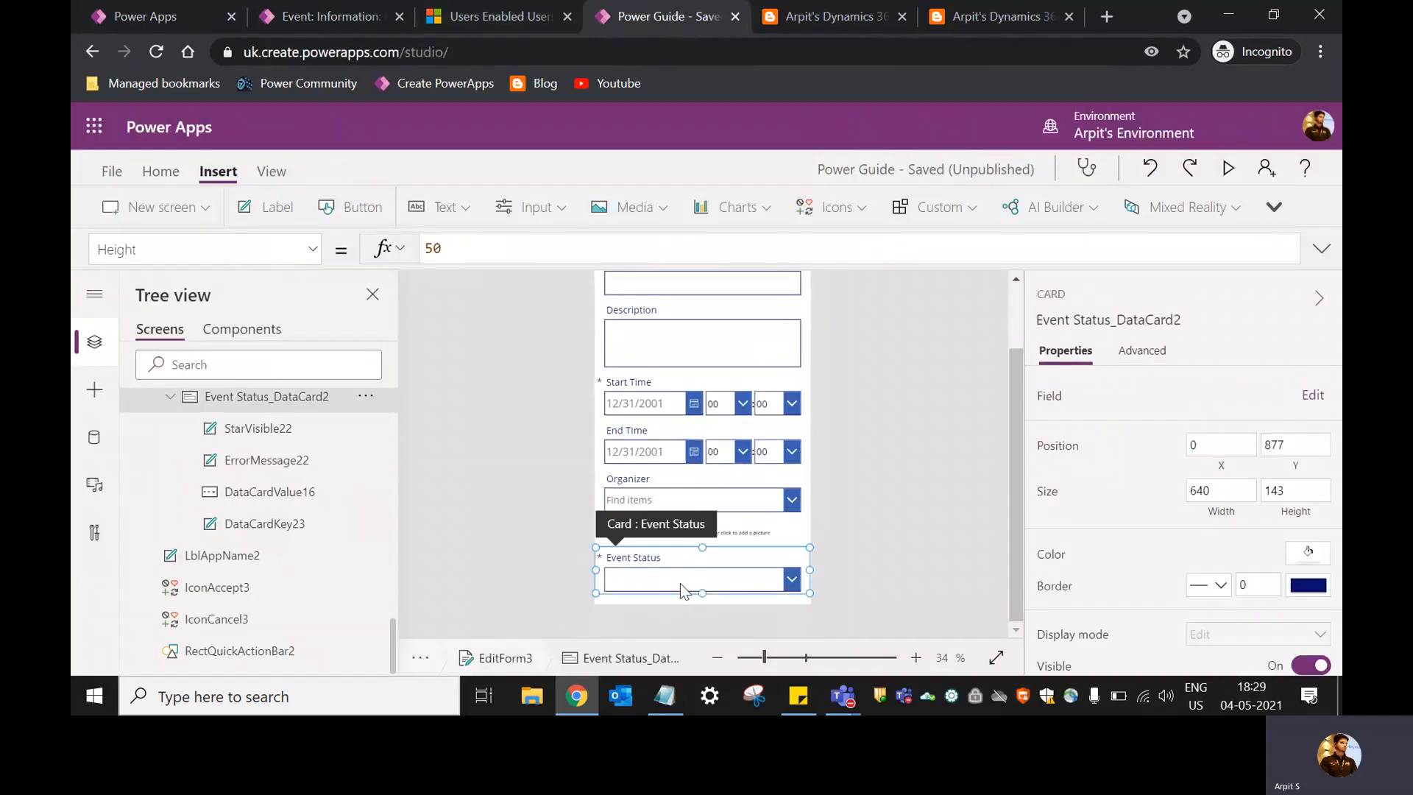
scroll(265, 430, up, 15)
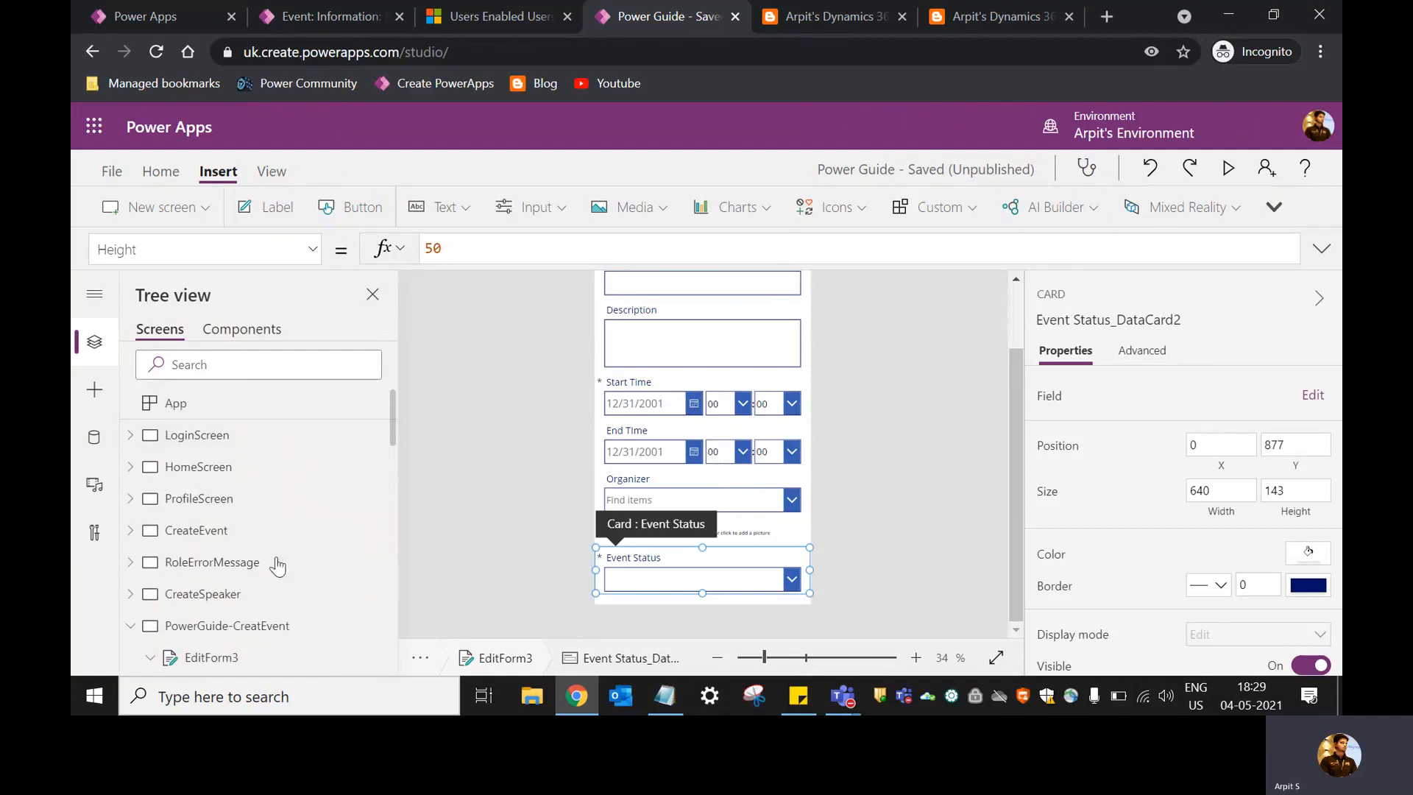
scroll(277, 505, down, 5)
click(130, 428)
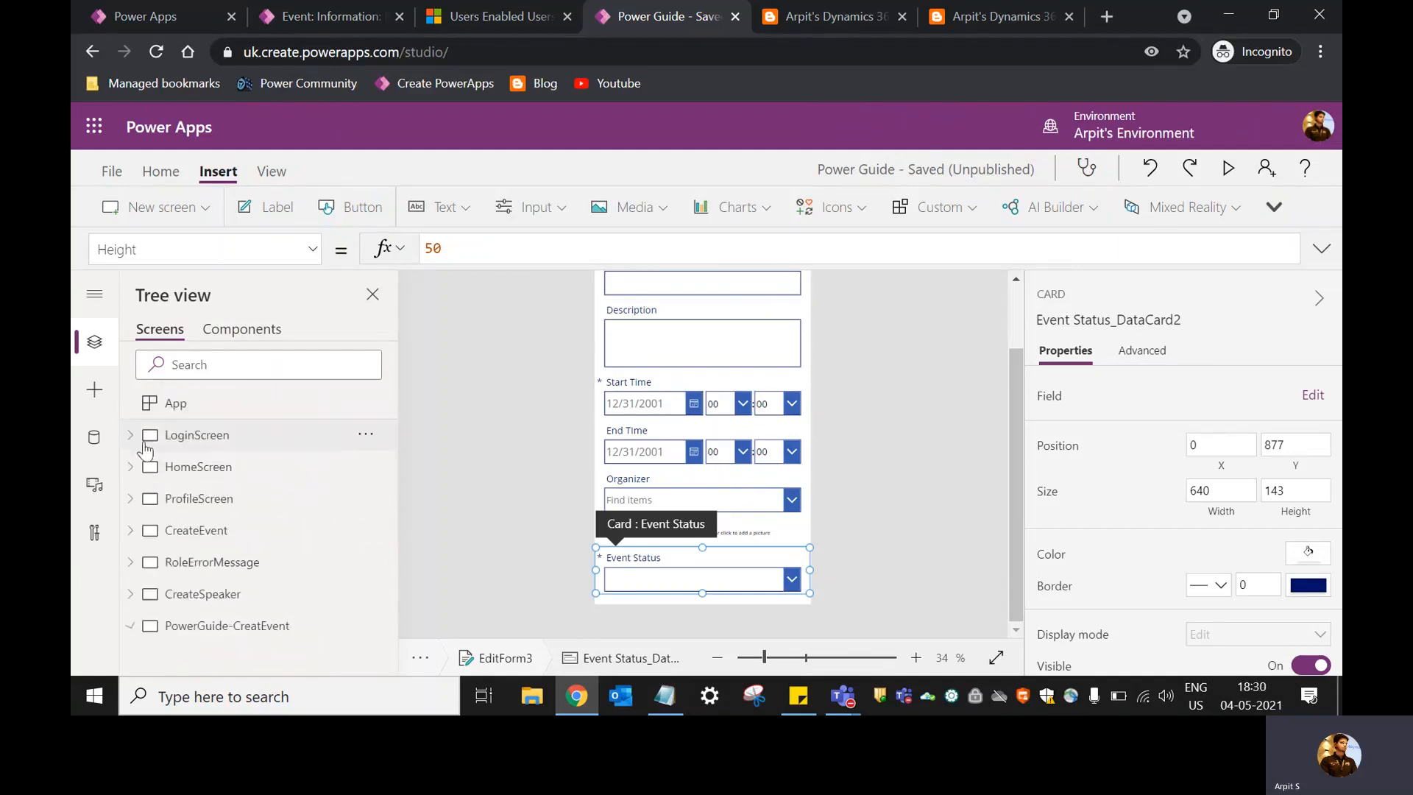
click(223, 470)
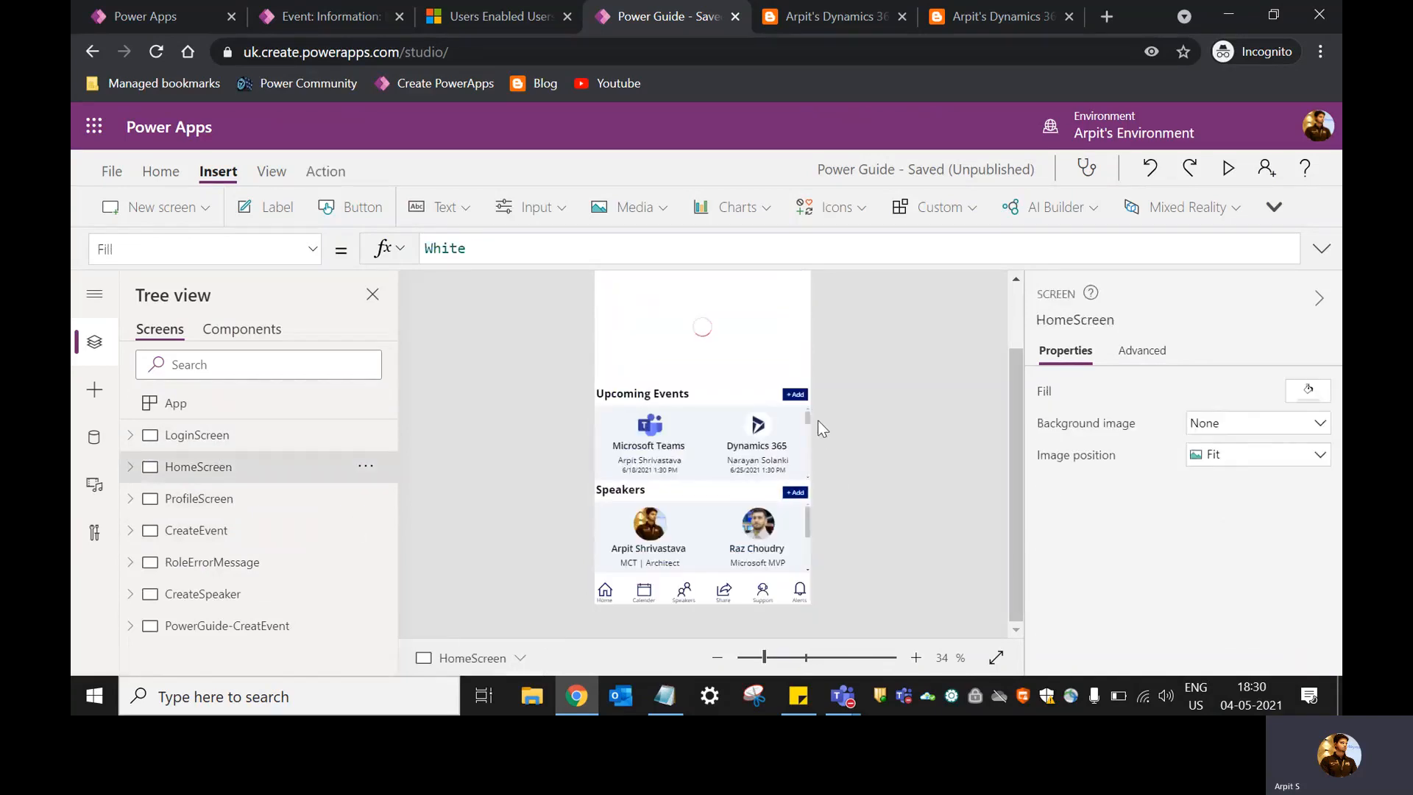
Set the OnSelect of the Upcoming Events section's + Add button to navigate to 'PowerGuide-CreatEvent' with ScreenTransition.CoverRight.
click(801, 395)
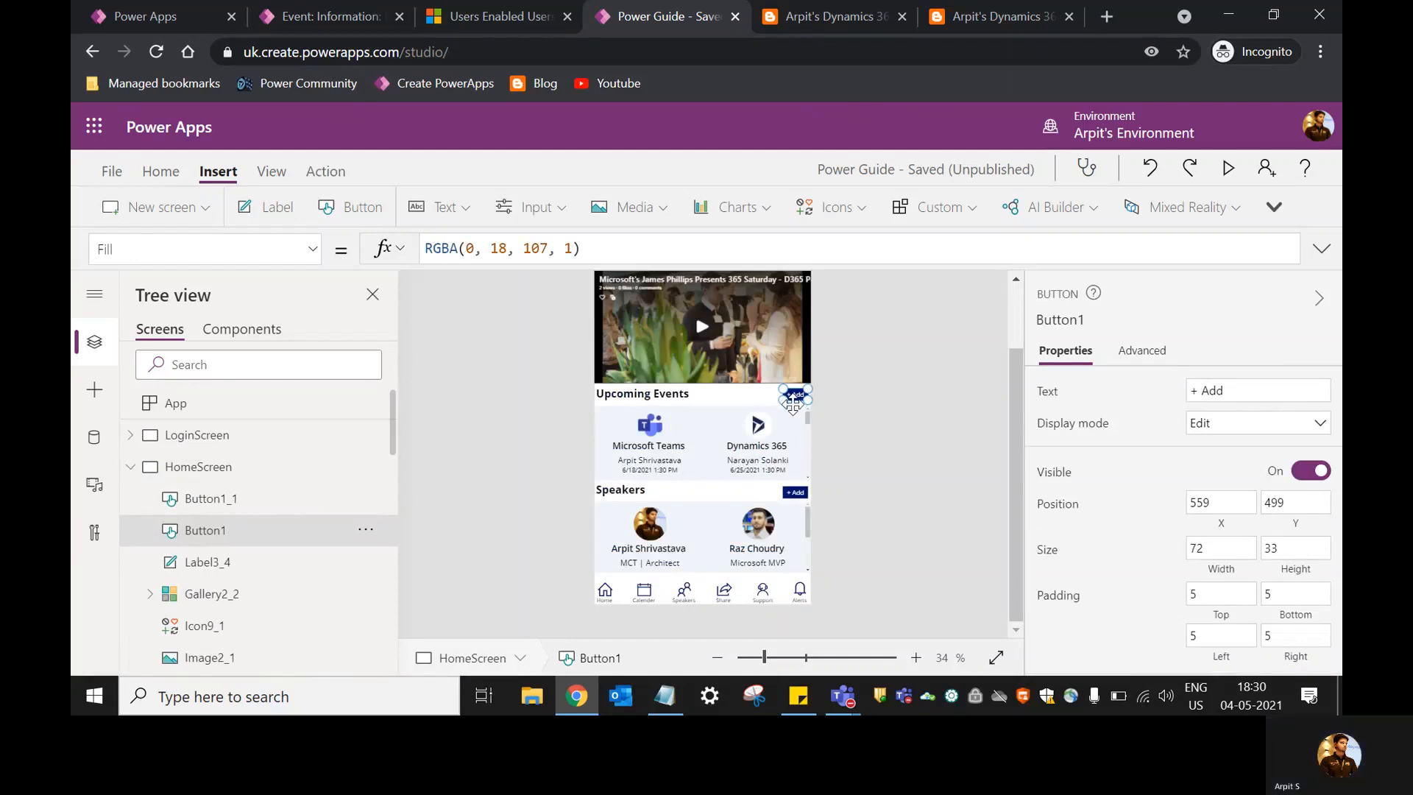
click(177, 239)
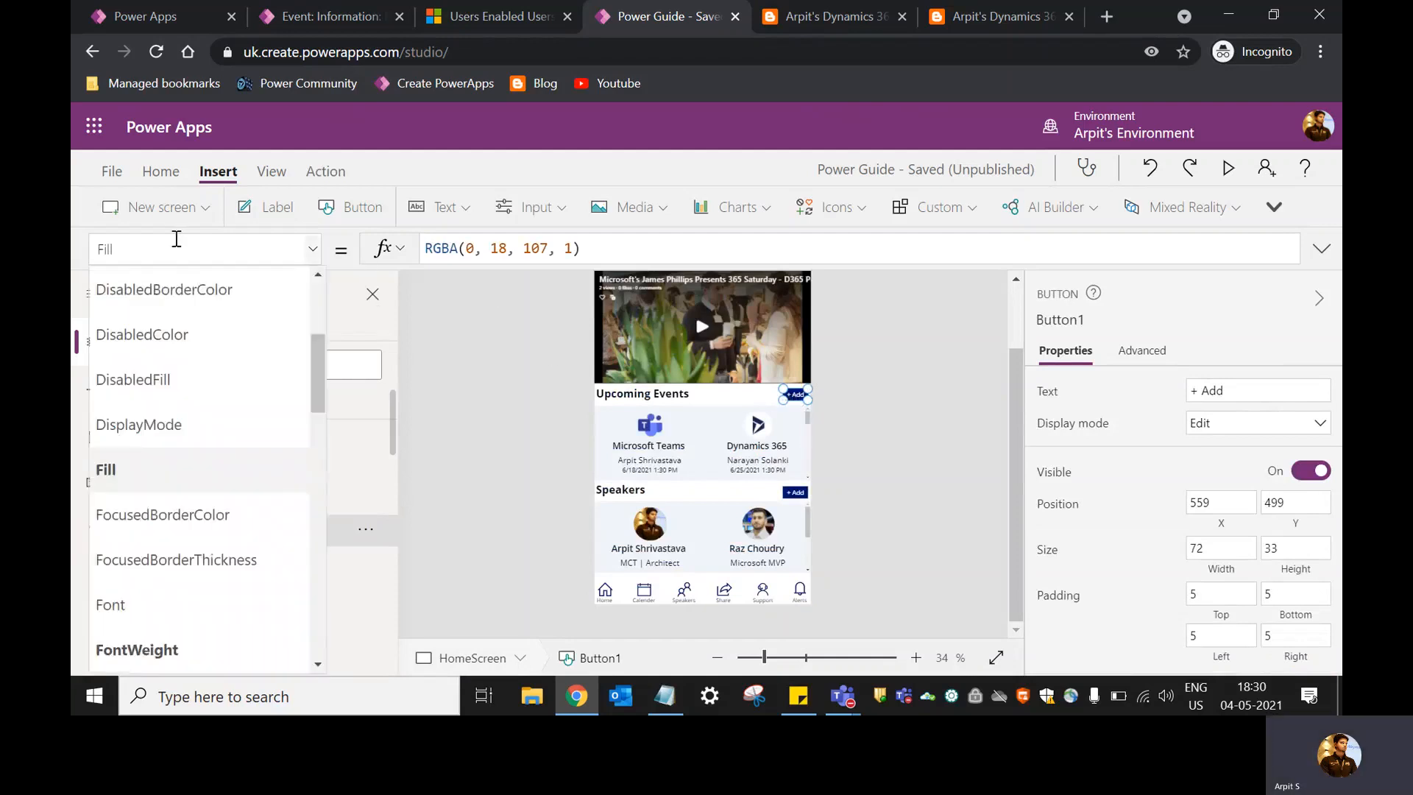
text(OnSelect)
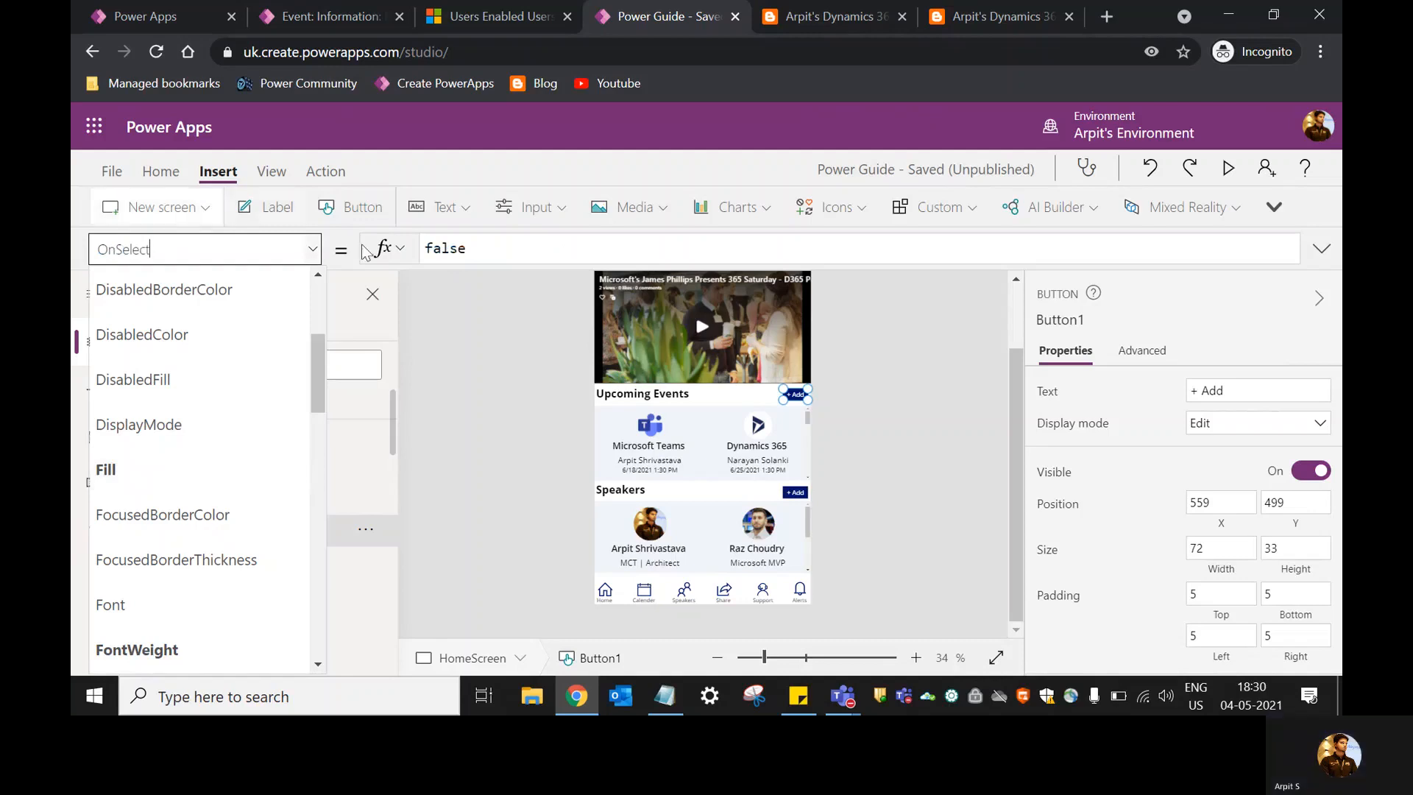
click(436, 246)
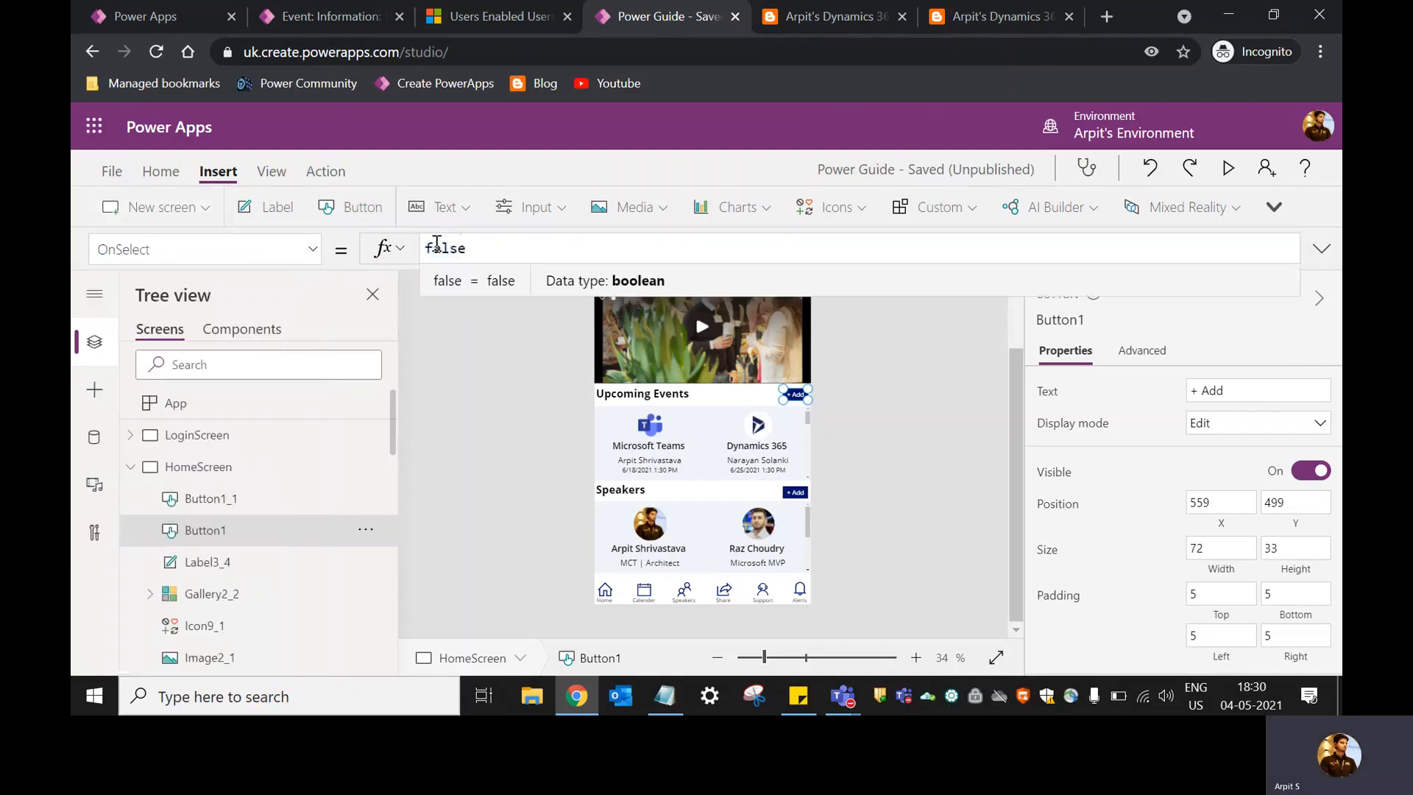
double_click(503, 245)
click(504, 245)
key(ctrl+a)
text(naviga)
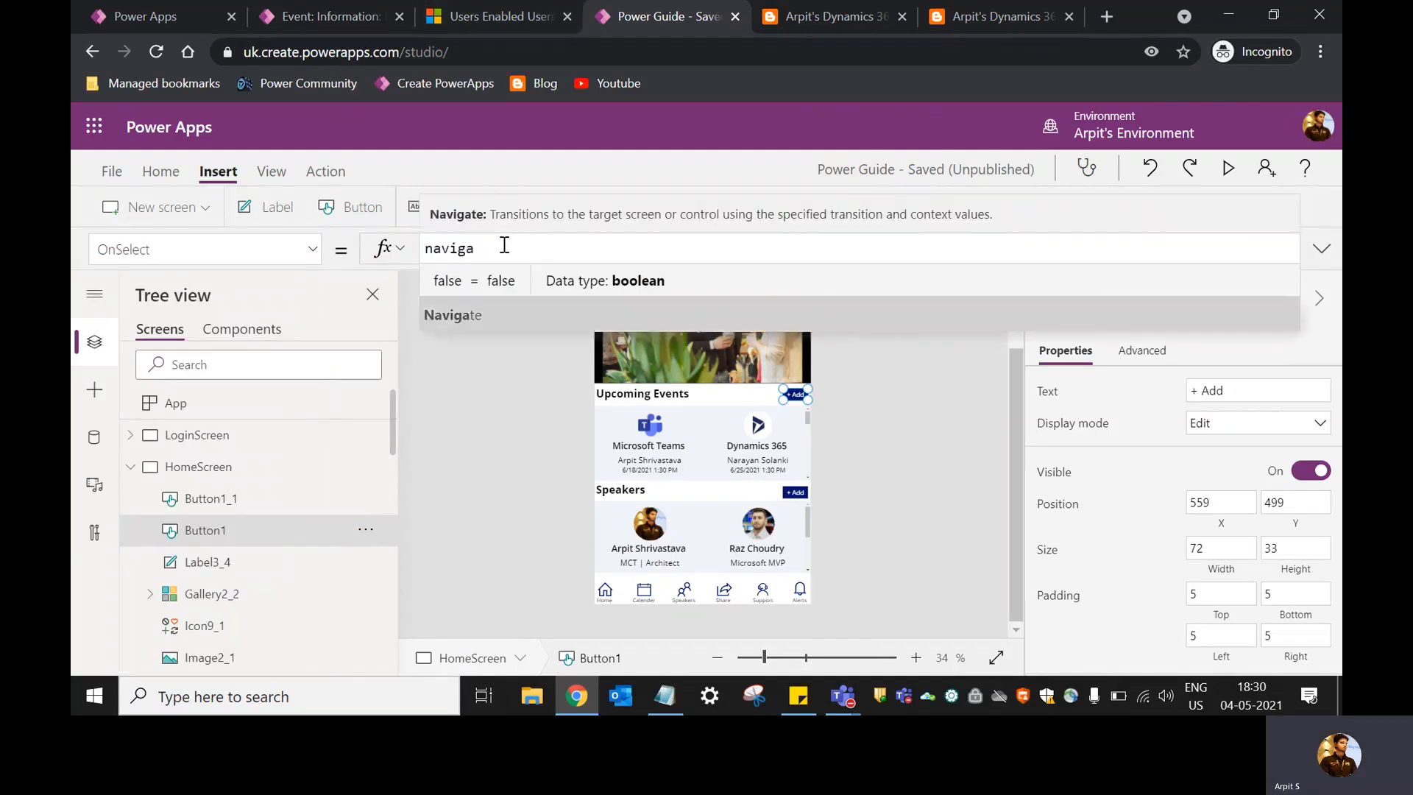
key(Tab)
text(ro)
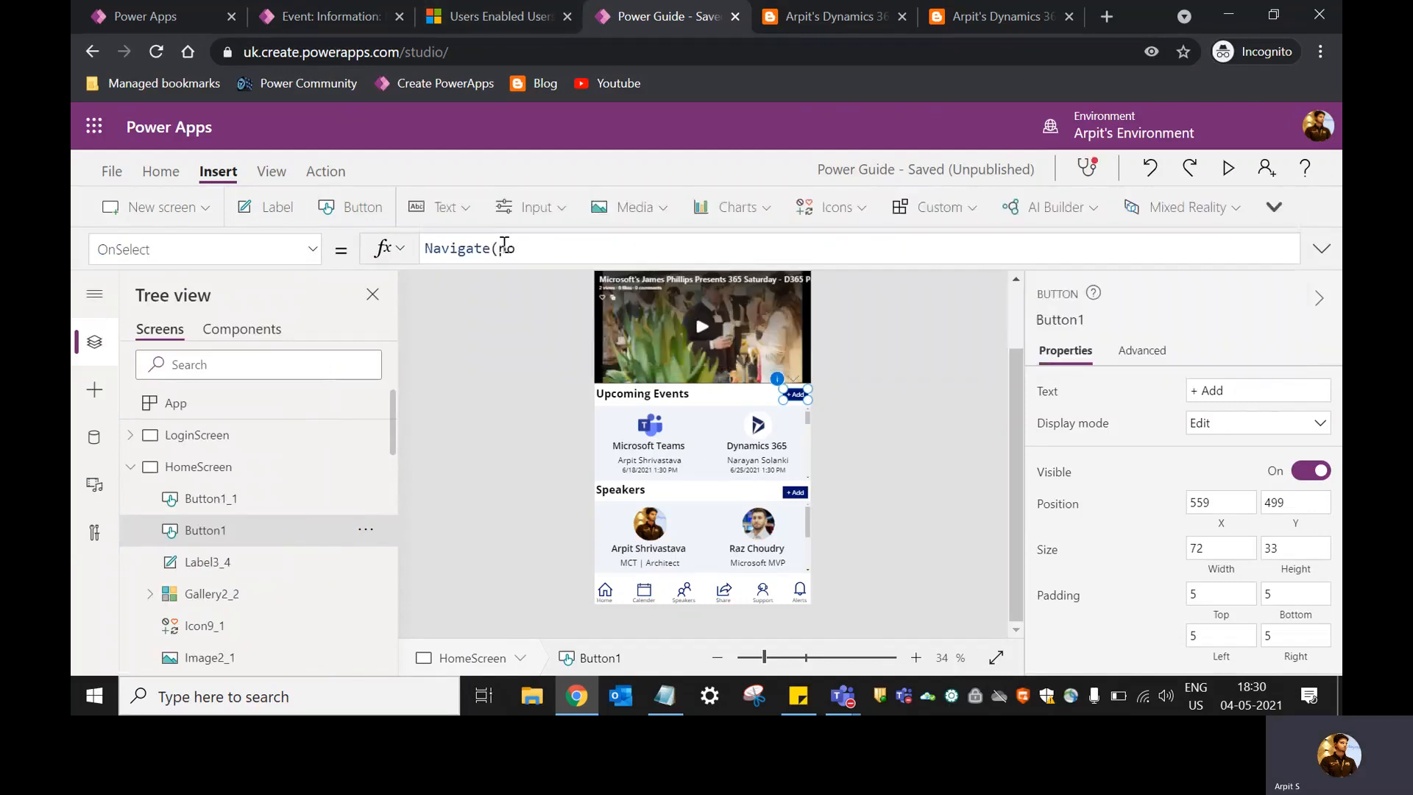
text(wer)
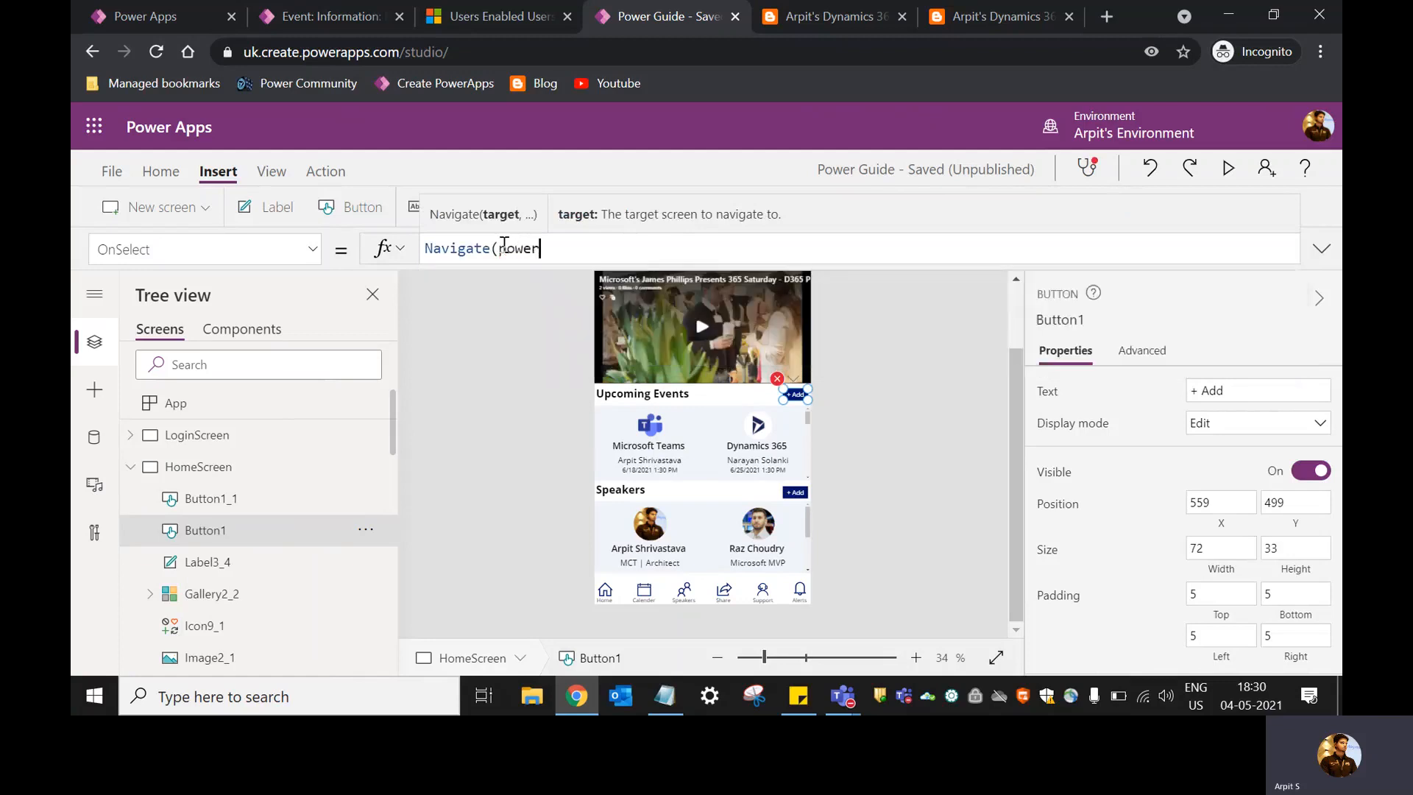
key(Tab)
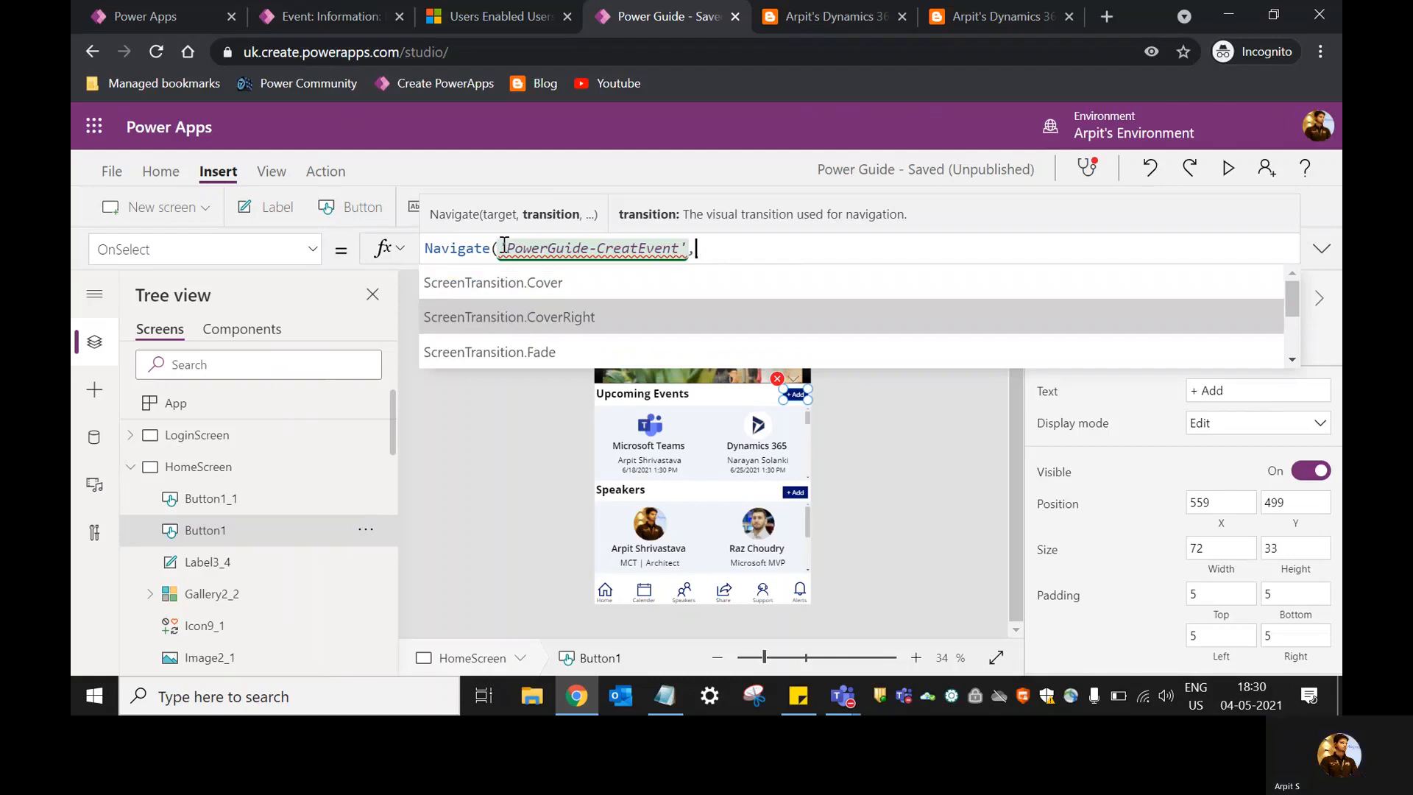
key(Tab)
click(921, 511)
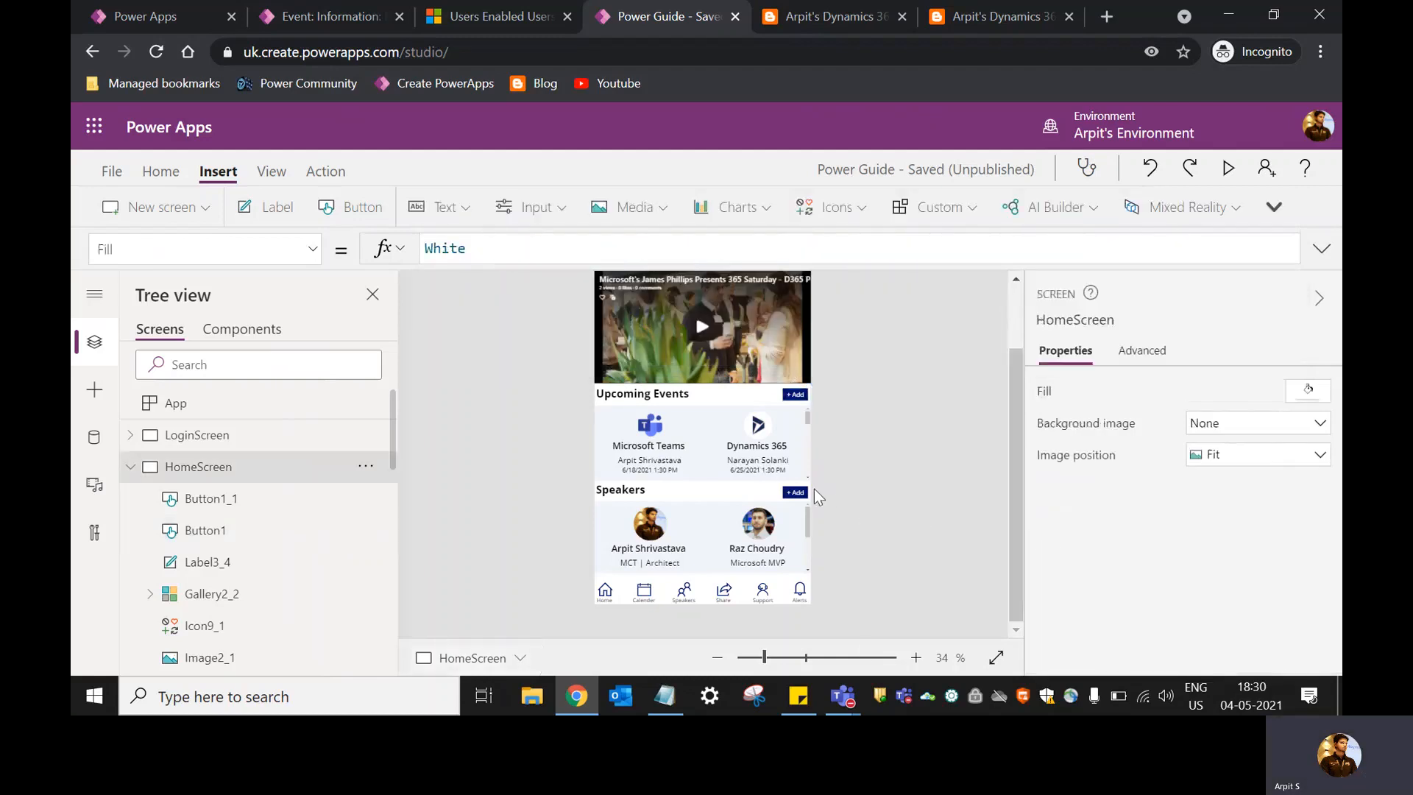
Add a new screen from the Form template and connect its edit form to the Contacts data source.
click(801, 492)
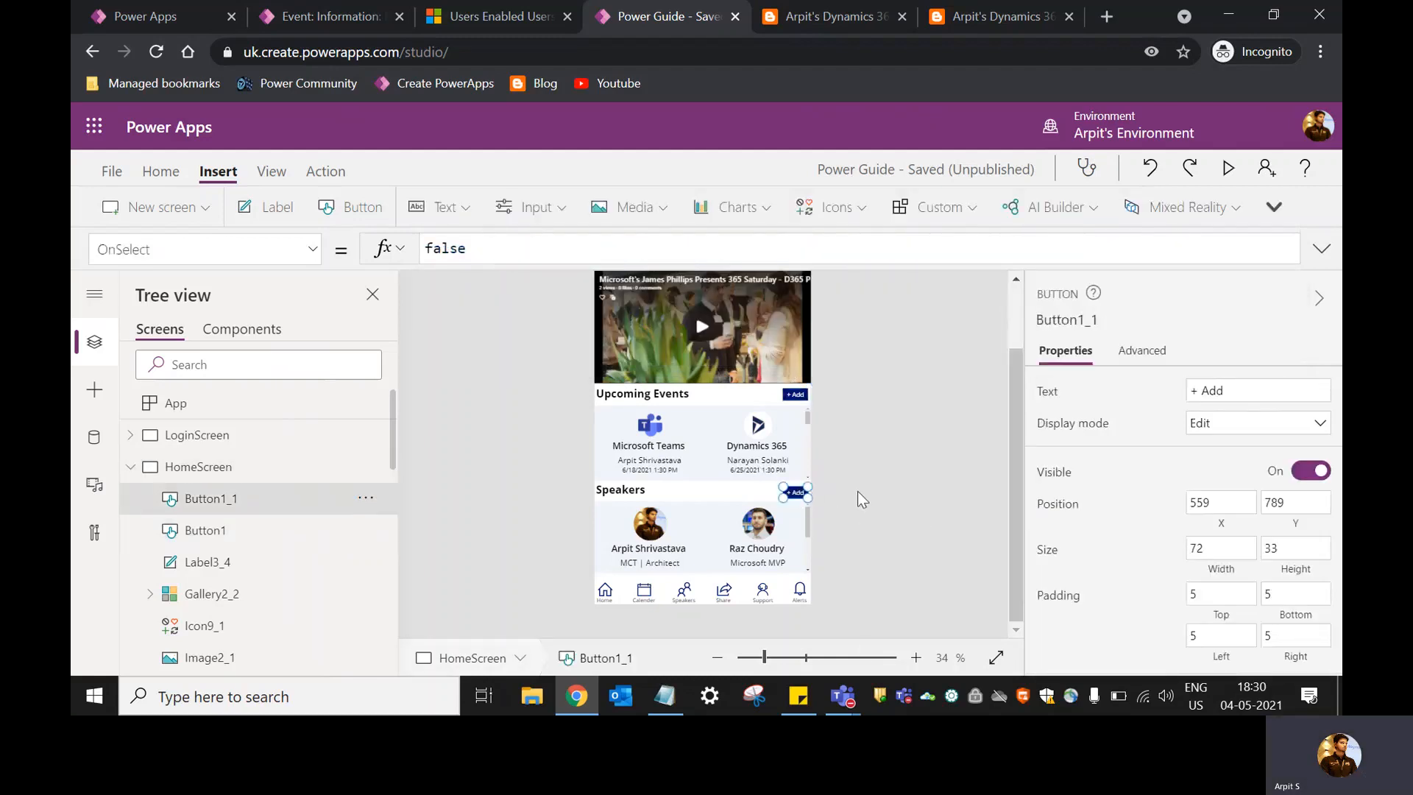
click(164, 207)
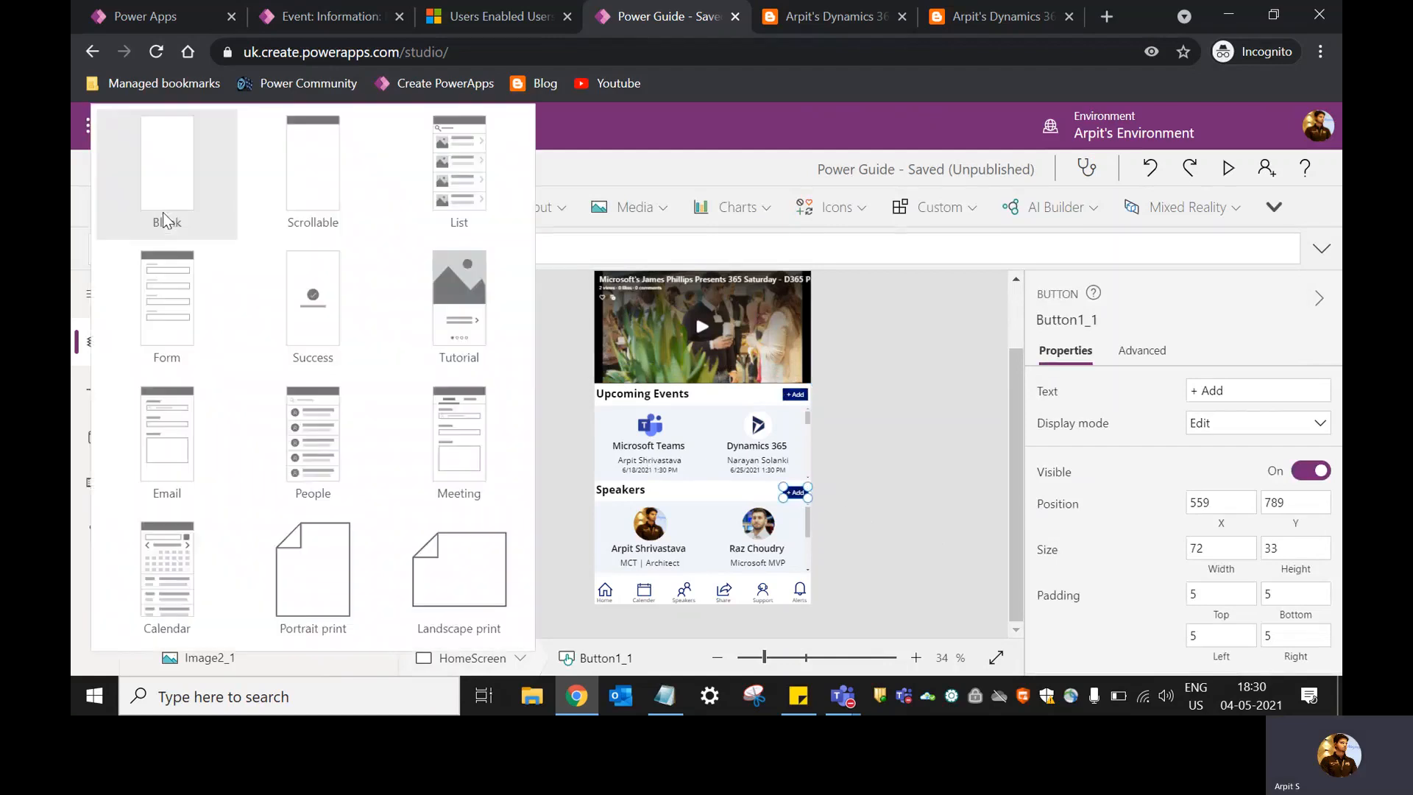
click(181, 338)
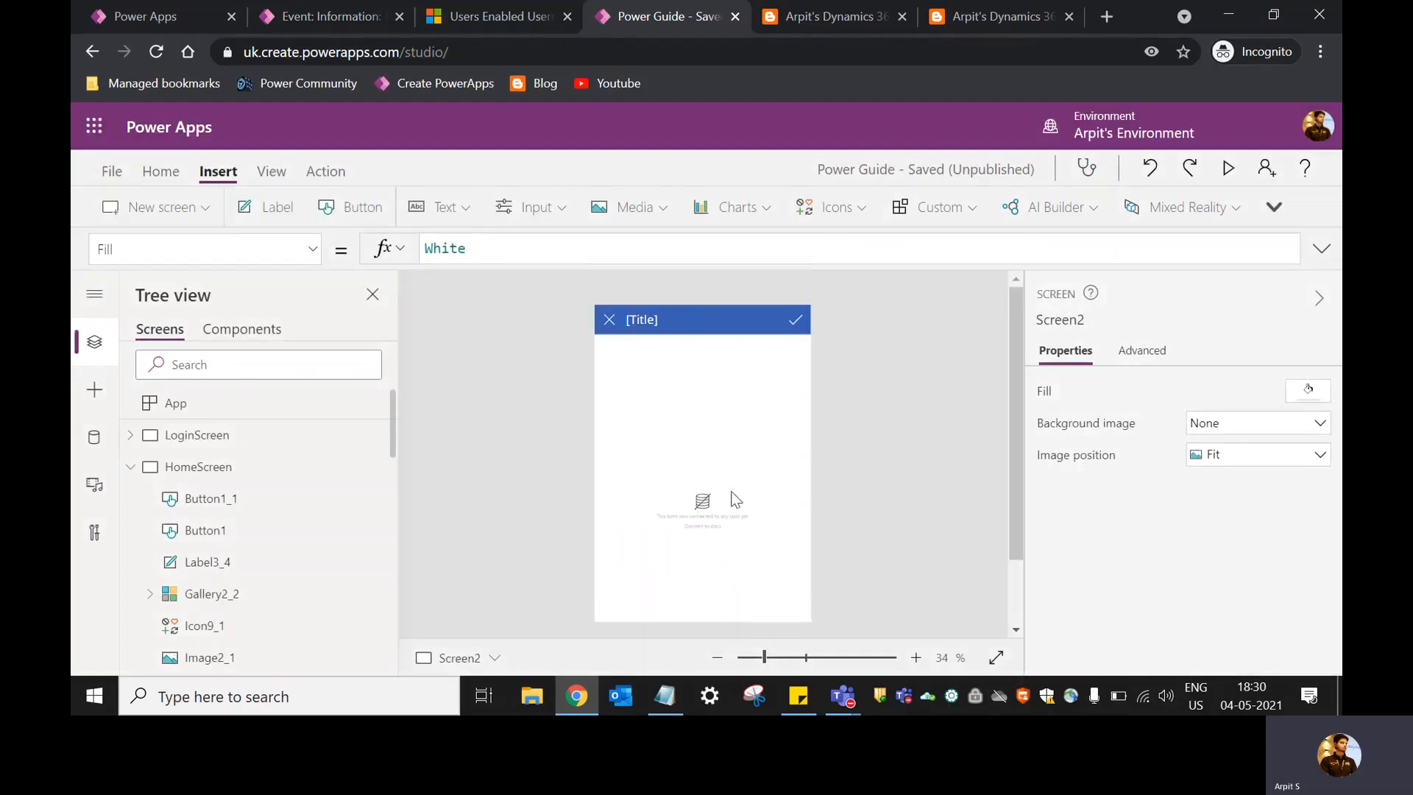
click(756, 452)
click(1226, 382)
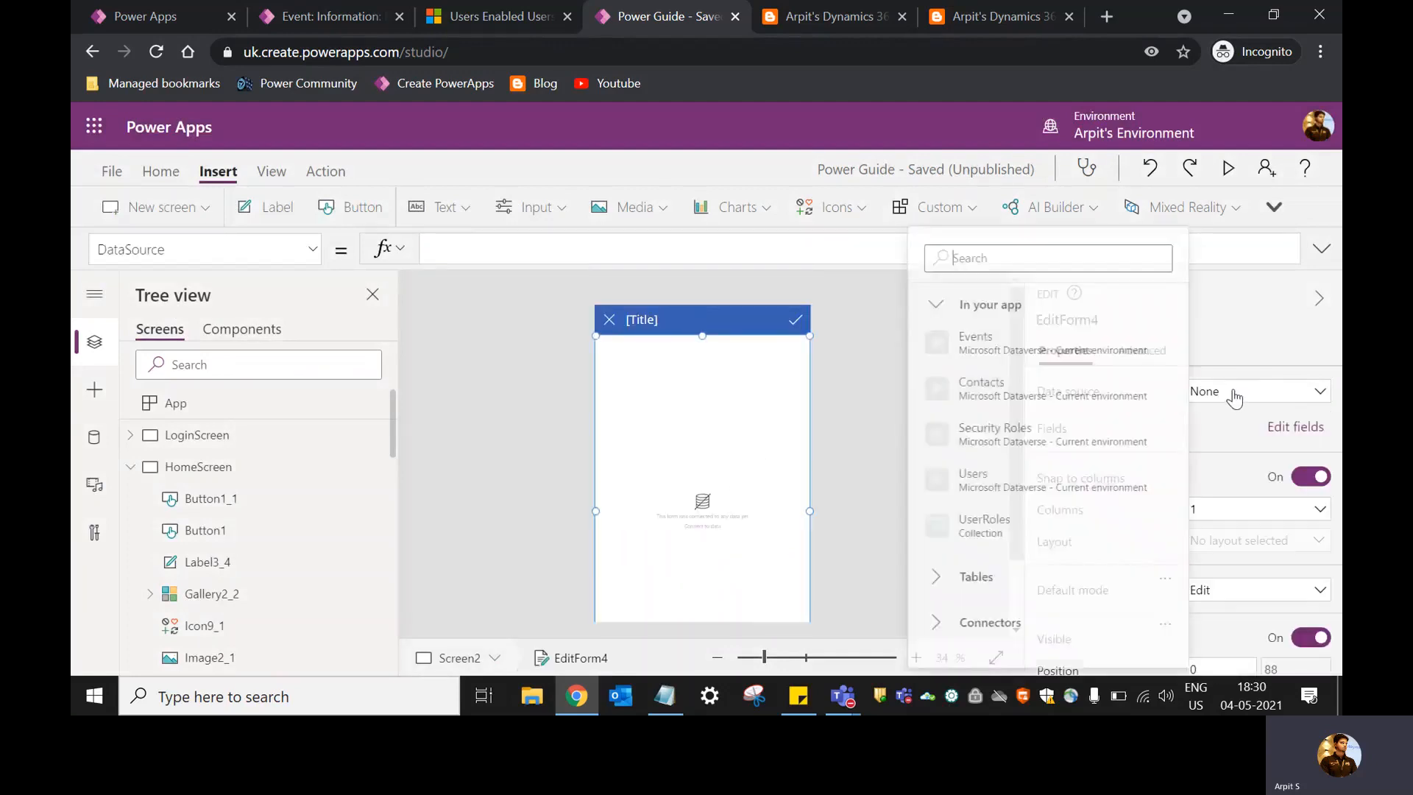
click(986, 390)
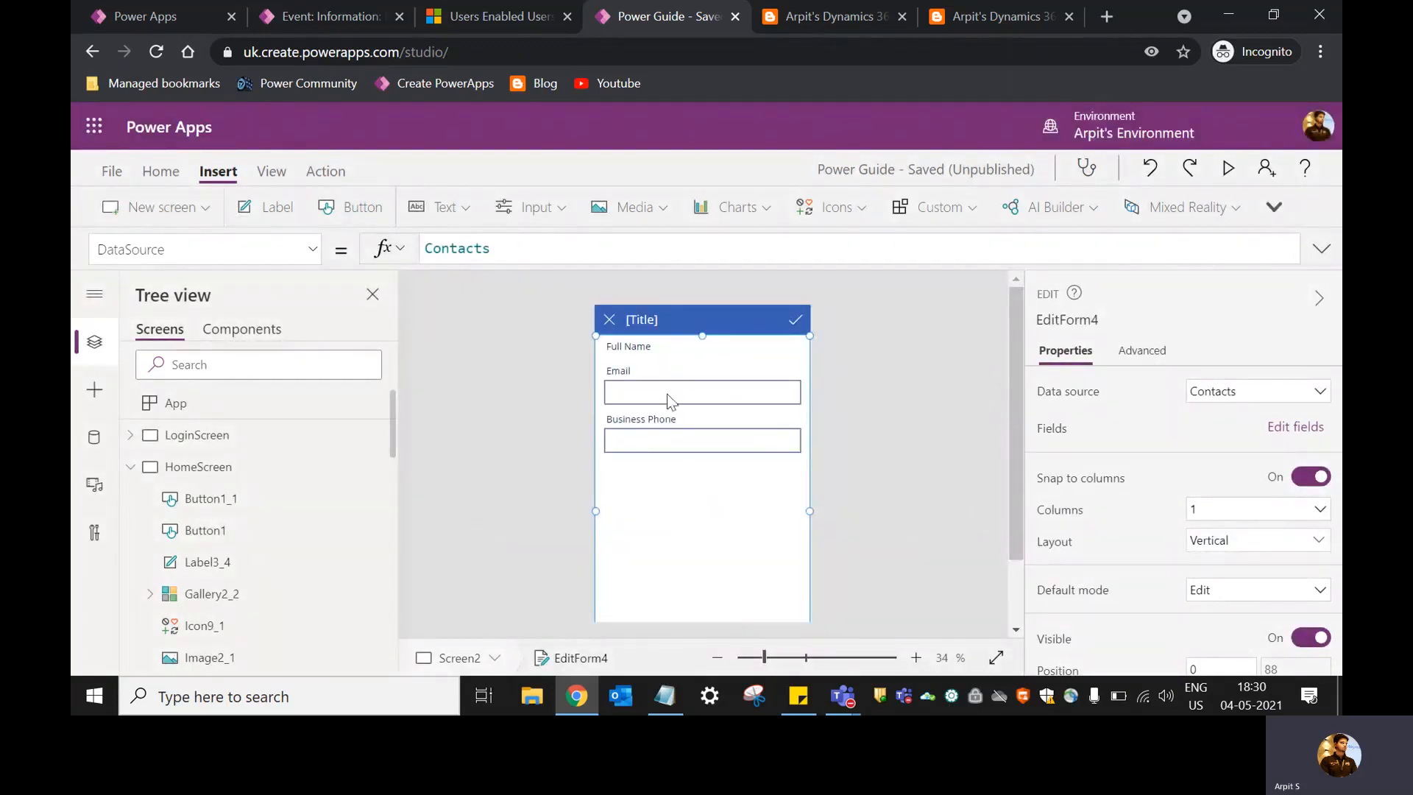
Rename the new form screen as PowerGuide-CreateSpeaker.
click(132, 467)
scroll(258, 456, down, 5)
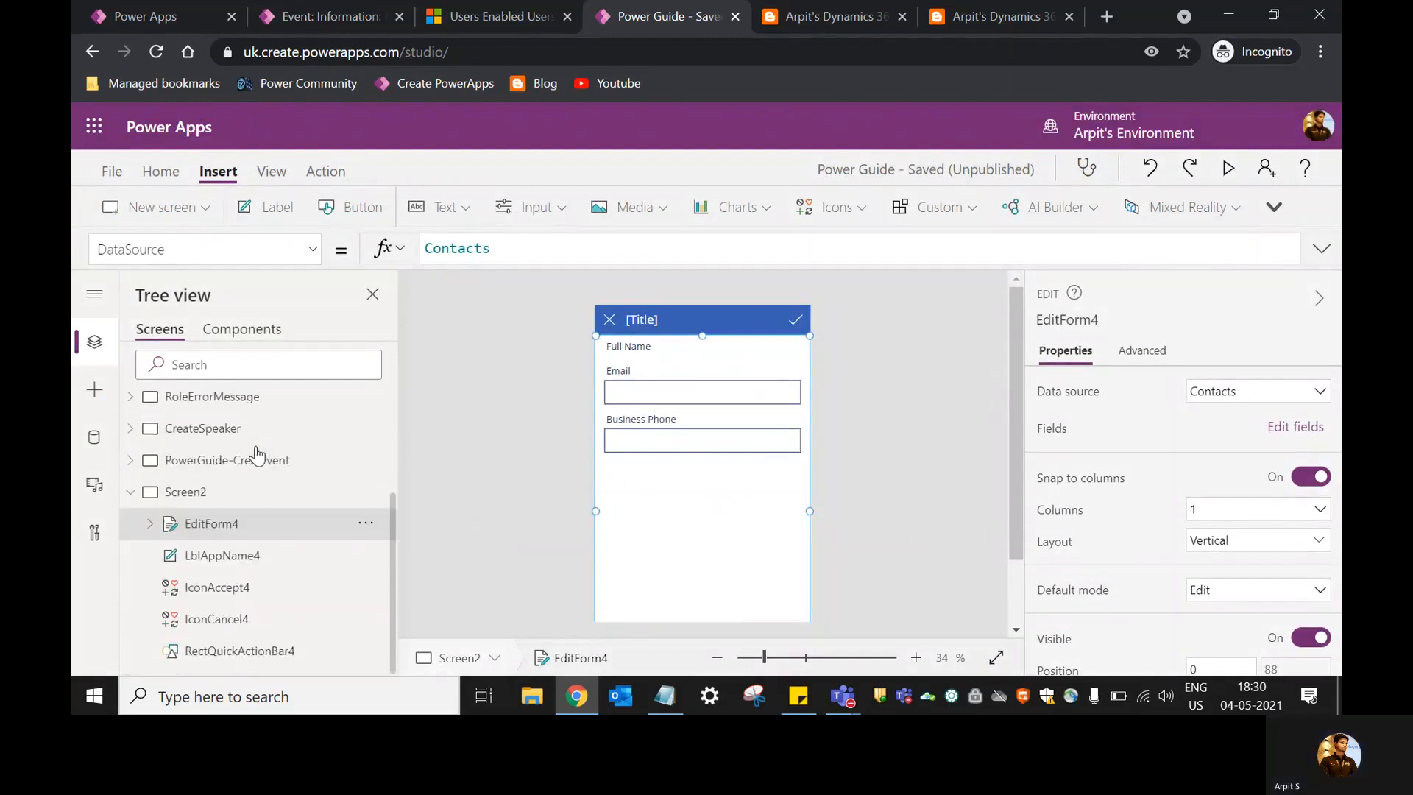
click(206, 493)
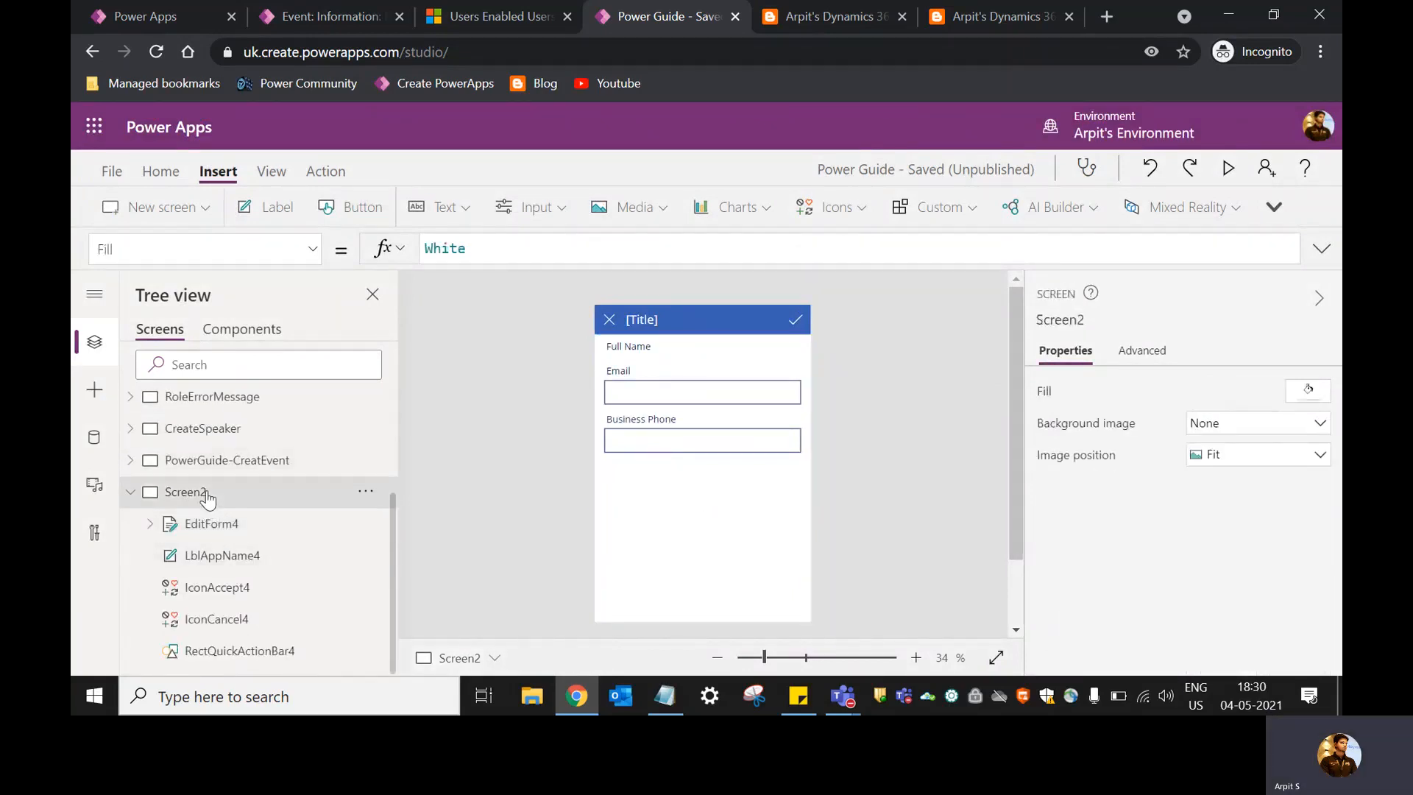
double_click(206, 495)
text(Powe)
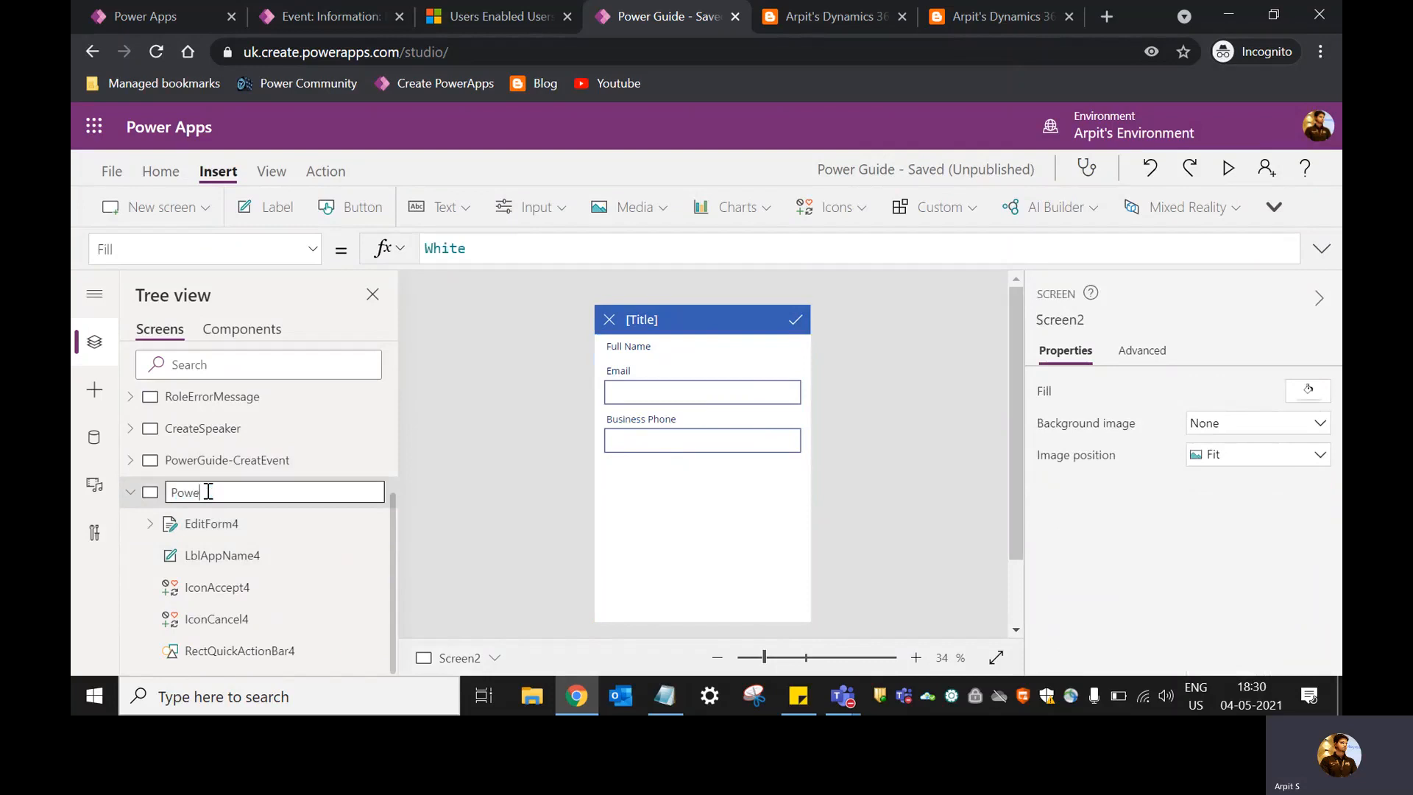
text(rGuide)
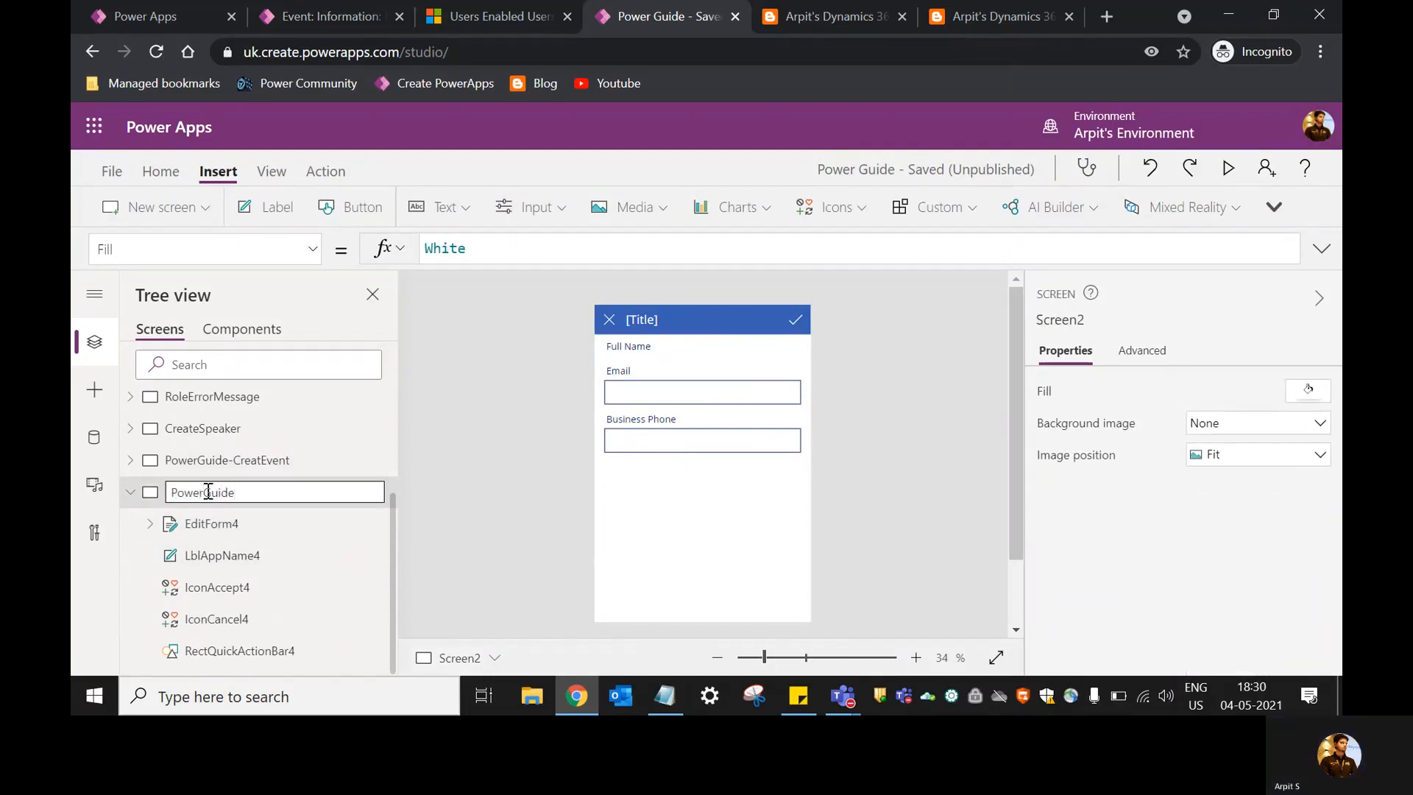
text(-CreateSpeaker)
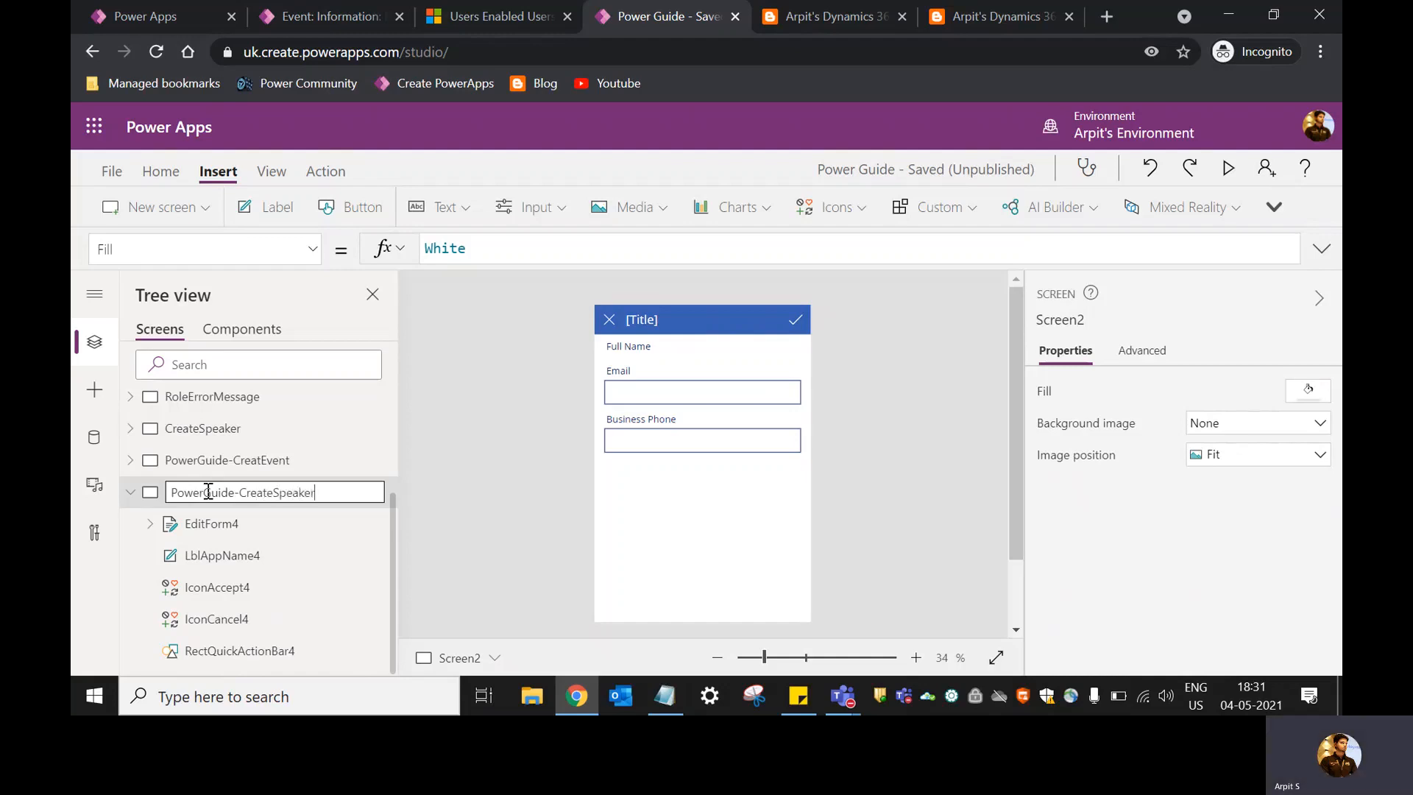
key(Return)
Fill the header rectangle of the PowerGuide-CreateSpeaker screen with the dark navy theme color, RGBA(0, 18, 107, 1).
click(237, 652)
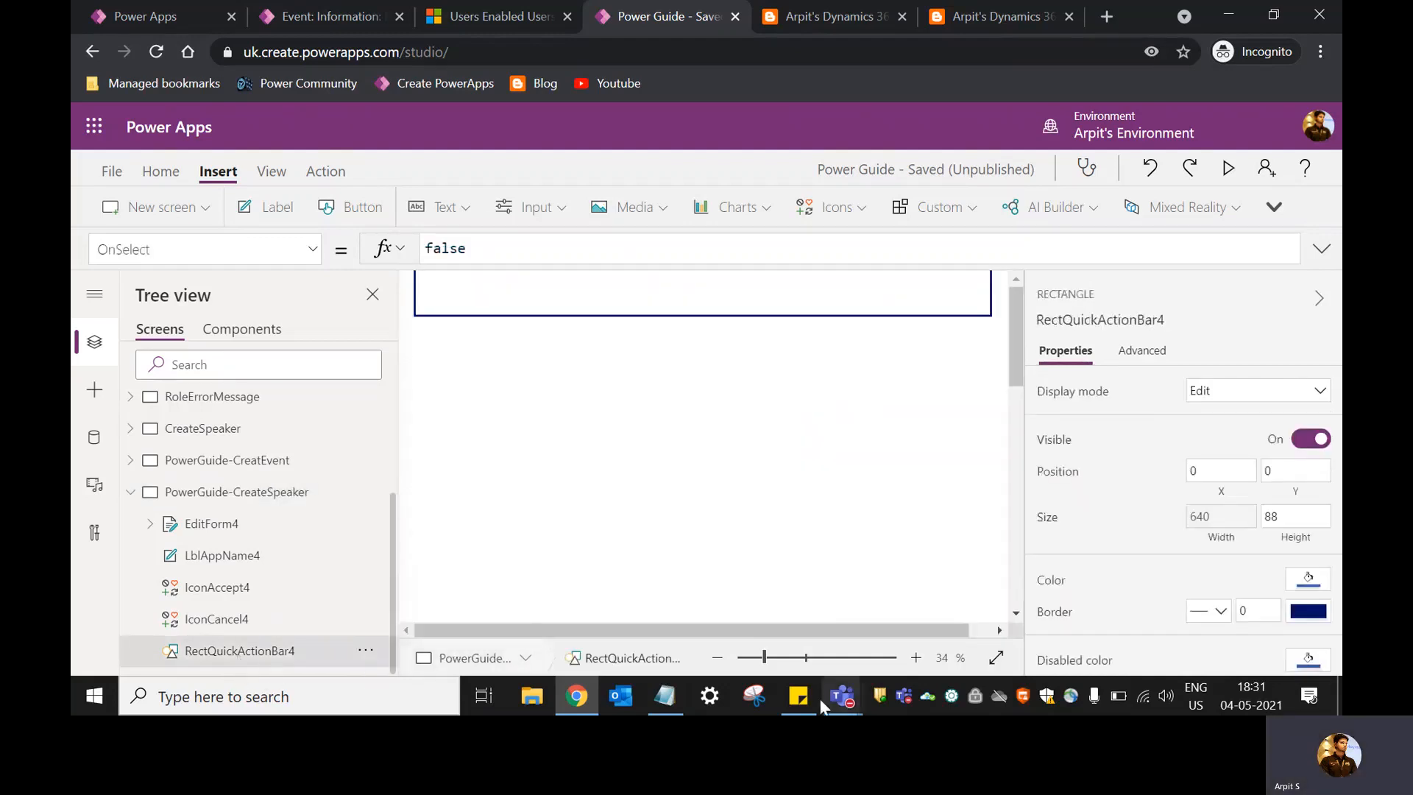
drag(765, 657, 763, 660)
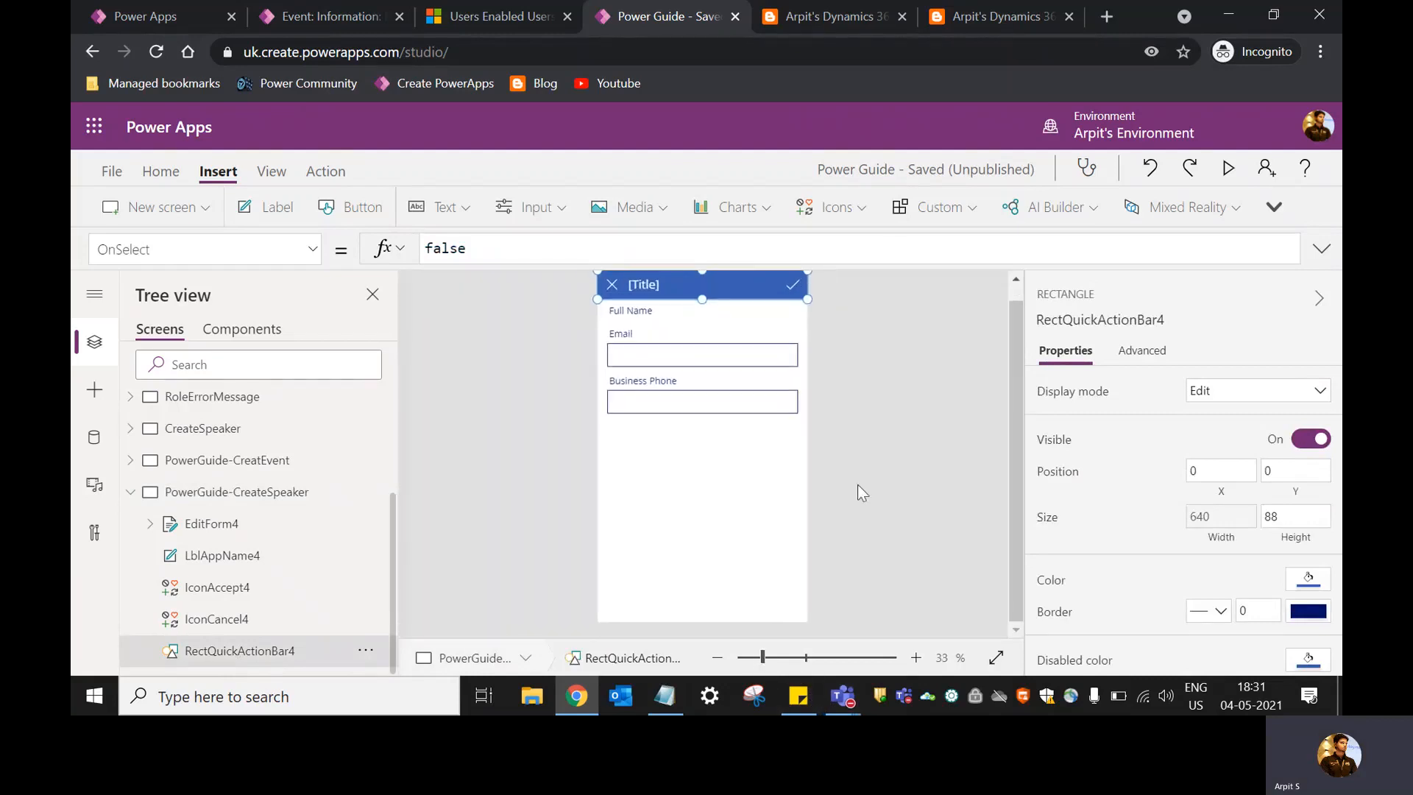
click(161, 171)
click(802, 209)
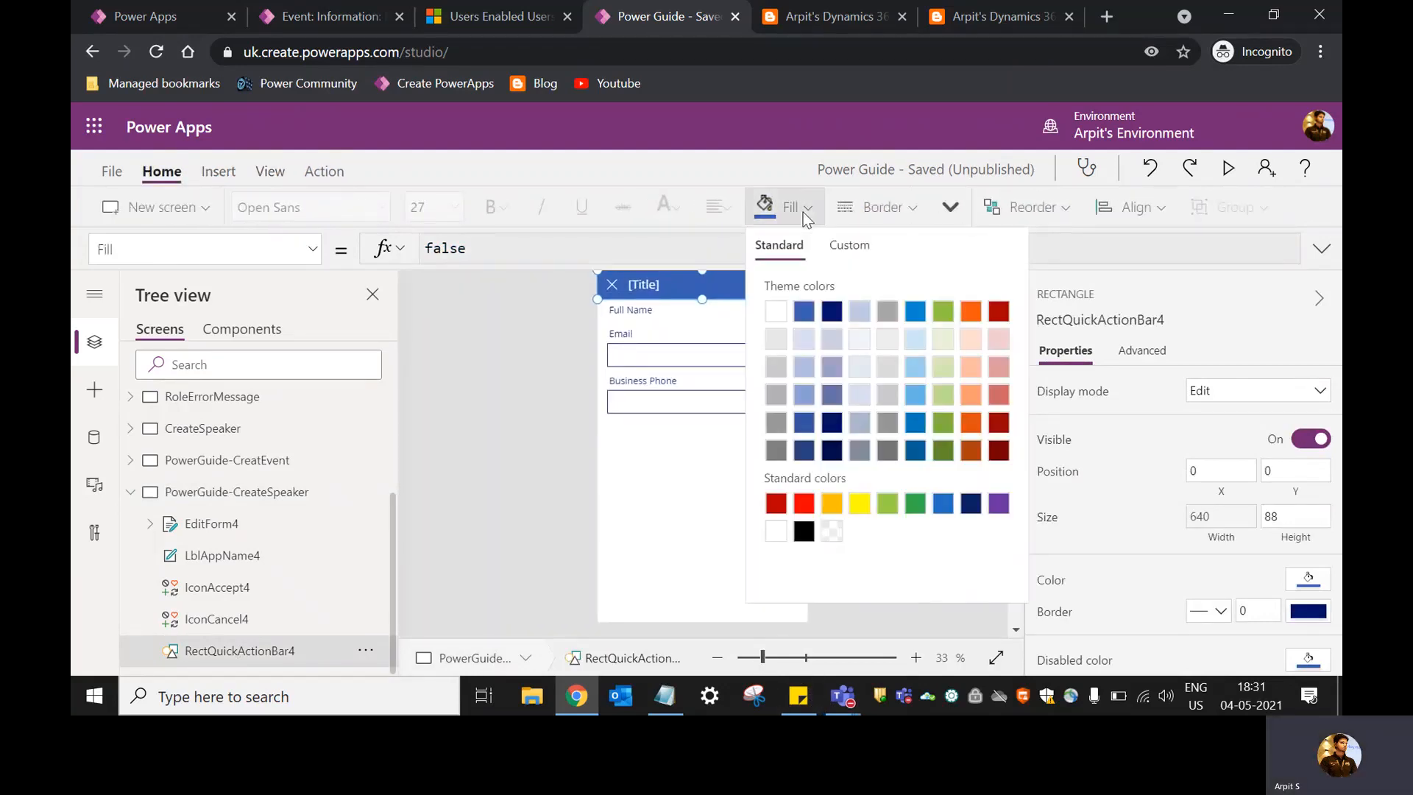
click(832, 310)
click(668, 304)
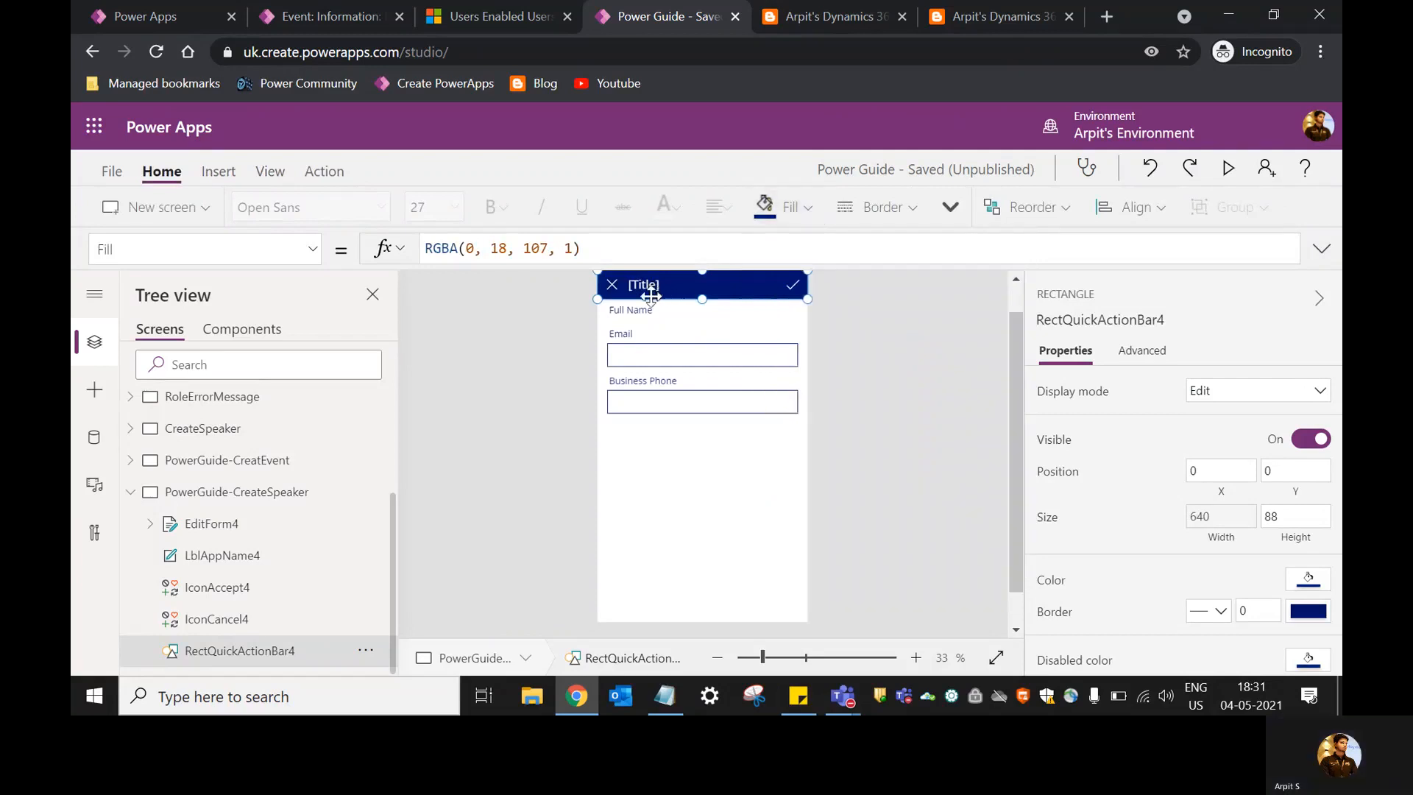
Set the header label's text to "Create Speaker Profile".
click(645, 286)
click(1223, 390)
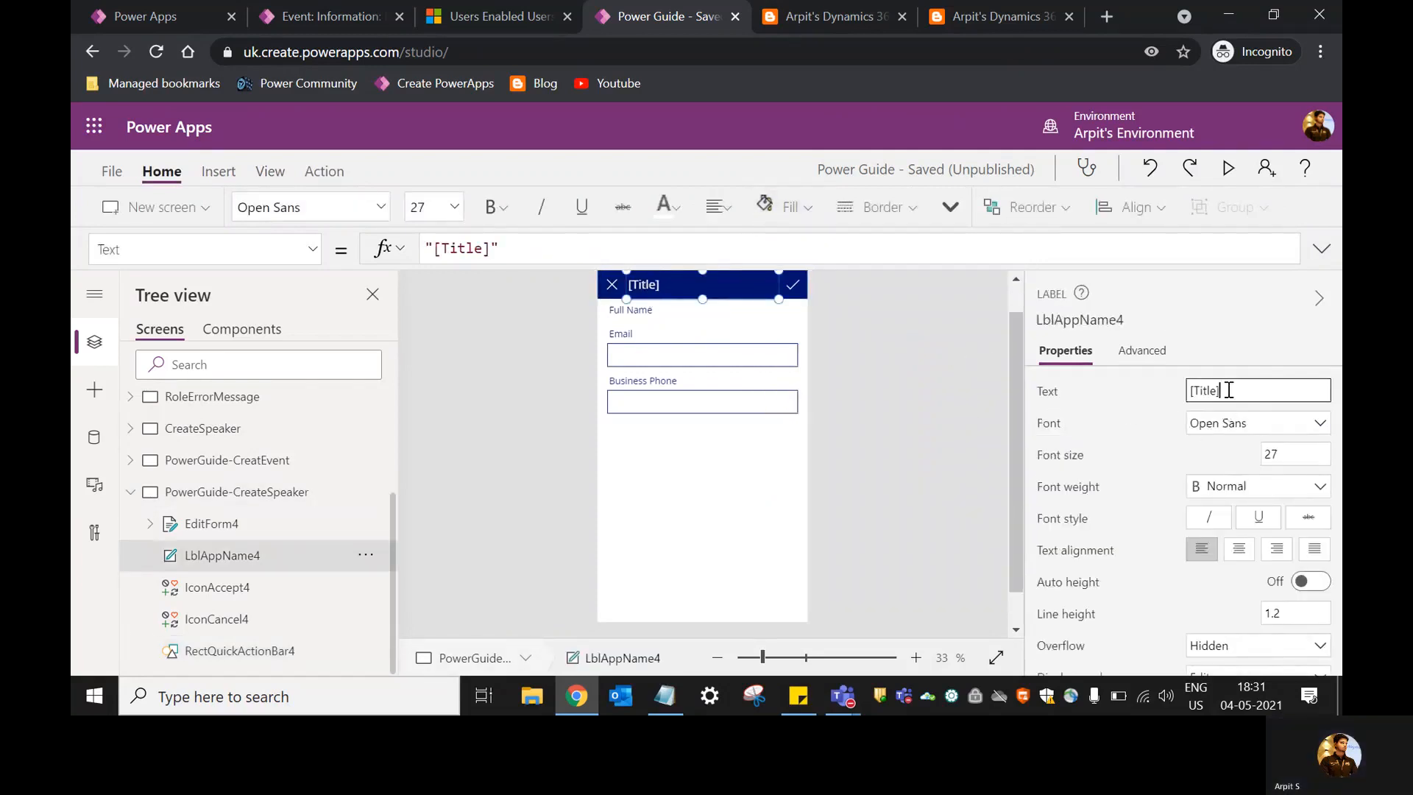
drag(1224, 390, 1188, 390)
text(Create Speaker Profile)
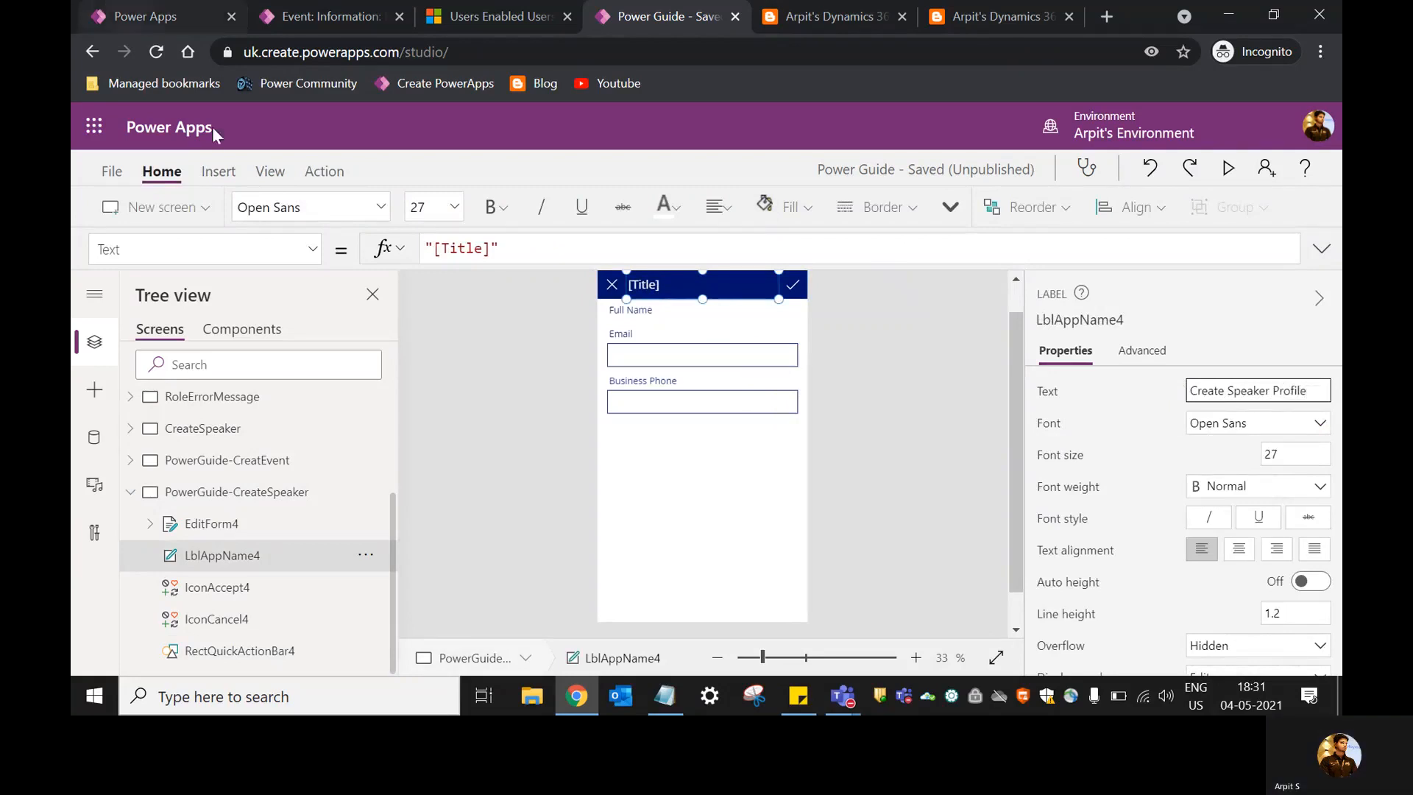
click(832, 351)
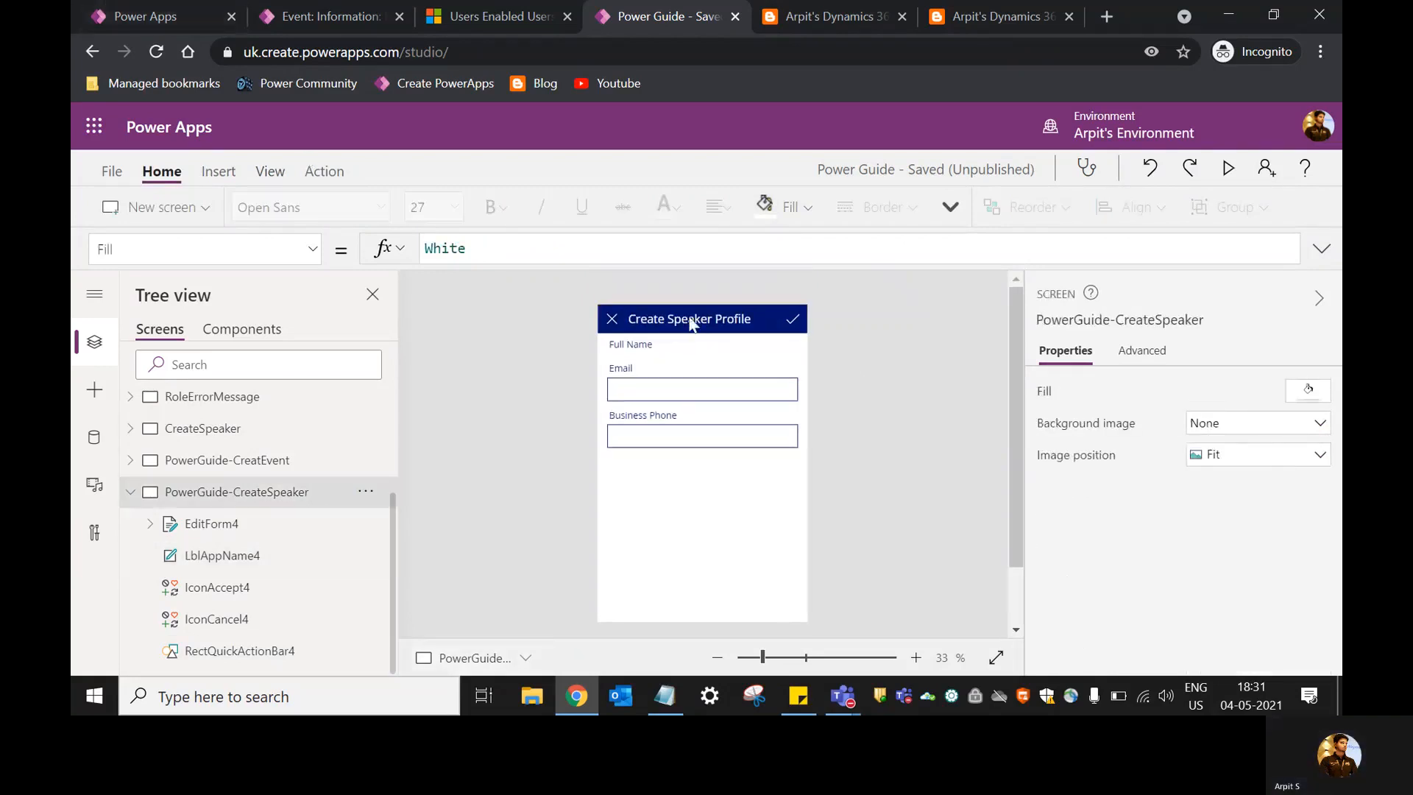
Shift the "Create Speaker Profile" header label slightly to the right so its text sits centred in the header bar.
click(688, 319)
drag(774, 334, 763, 337)
key(Right)
key(Right)
key(Right)
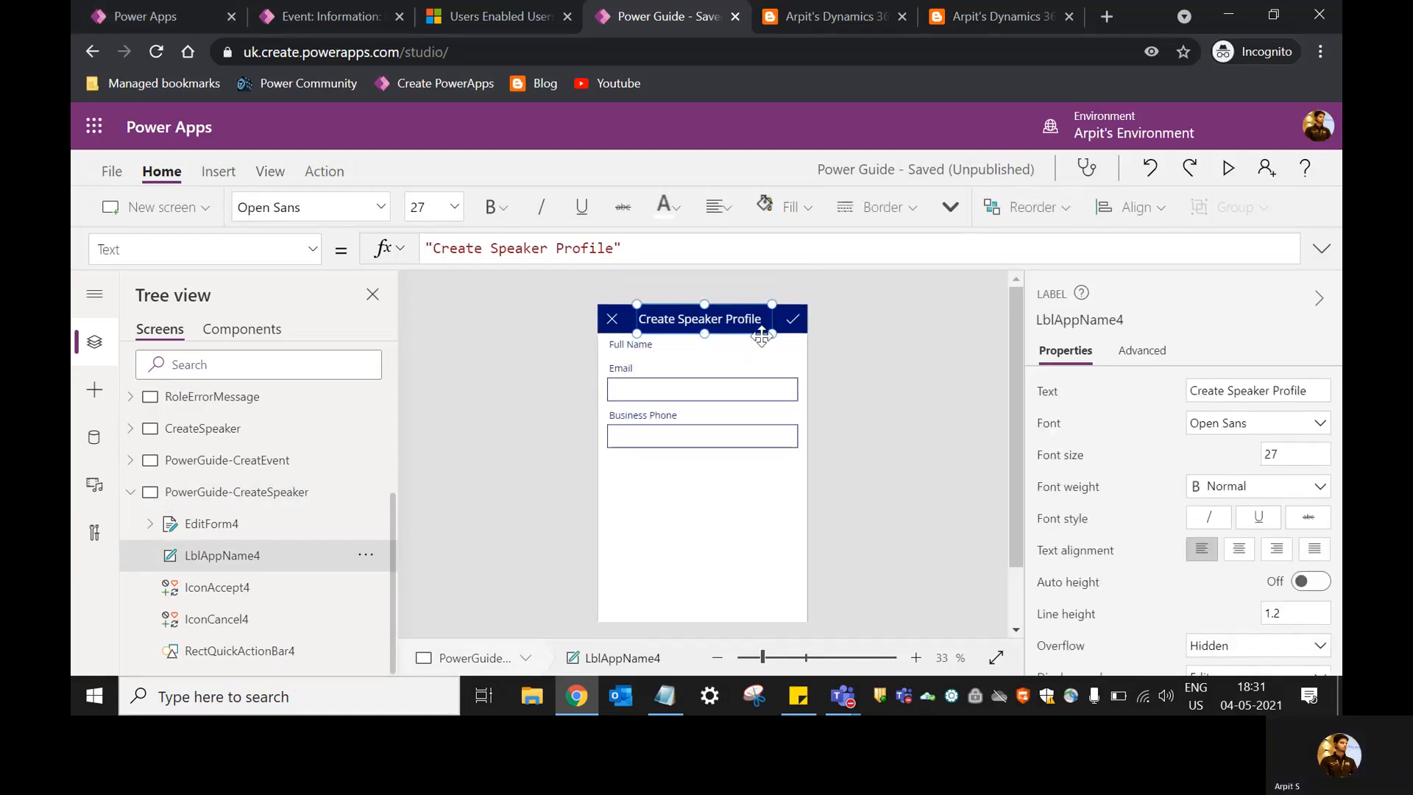
click(899, 360)
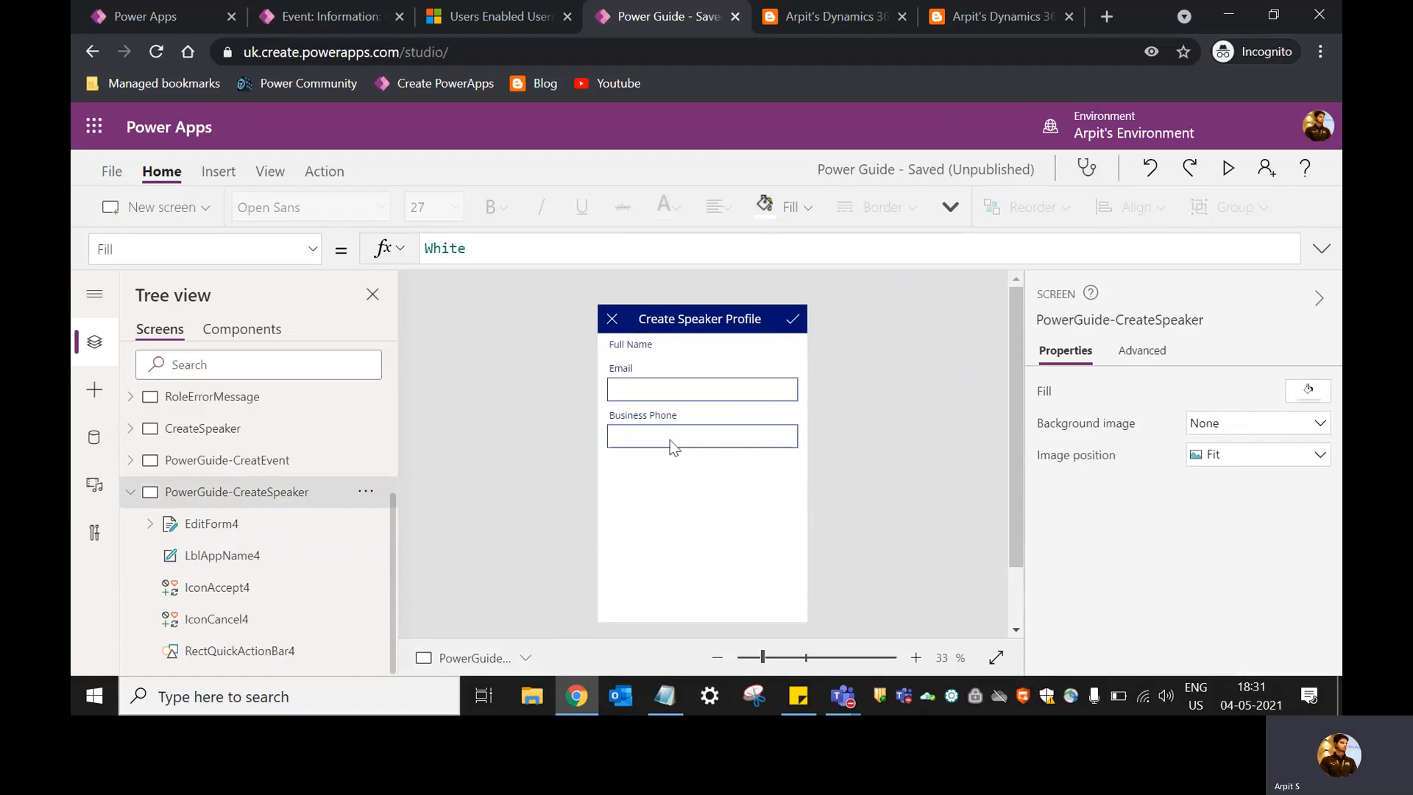
Remove the Full Name field from the edit form on the PowerGuide-CreateSpeaker screen.
click(681, 478)
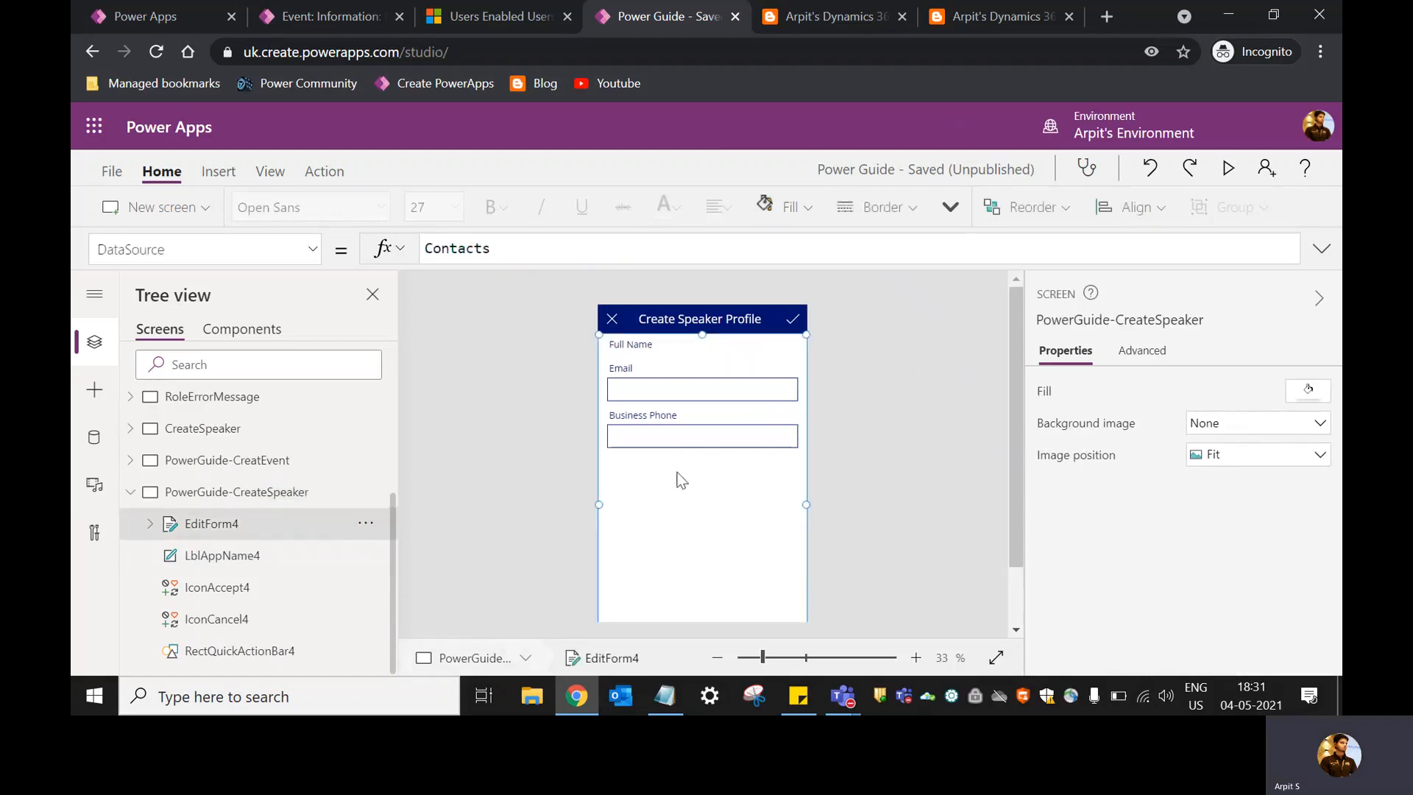
click(723, 656)
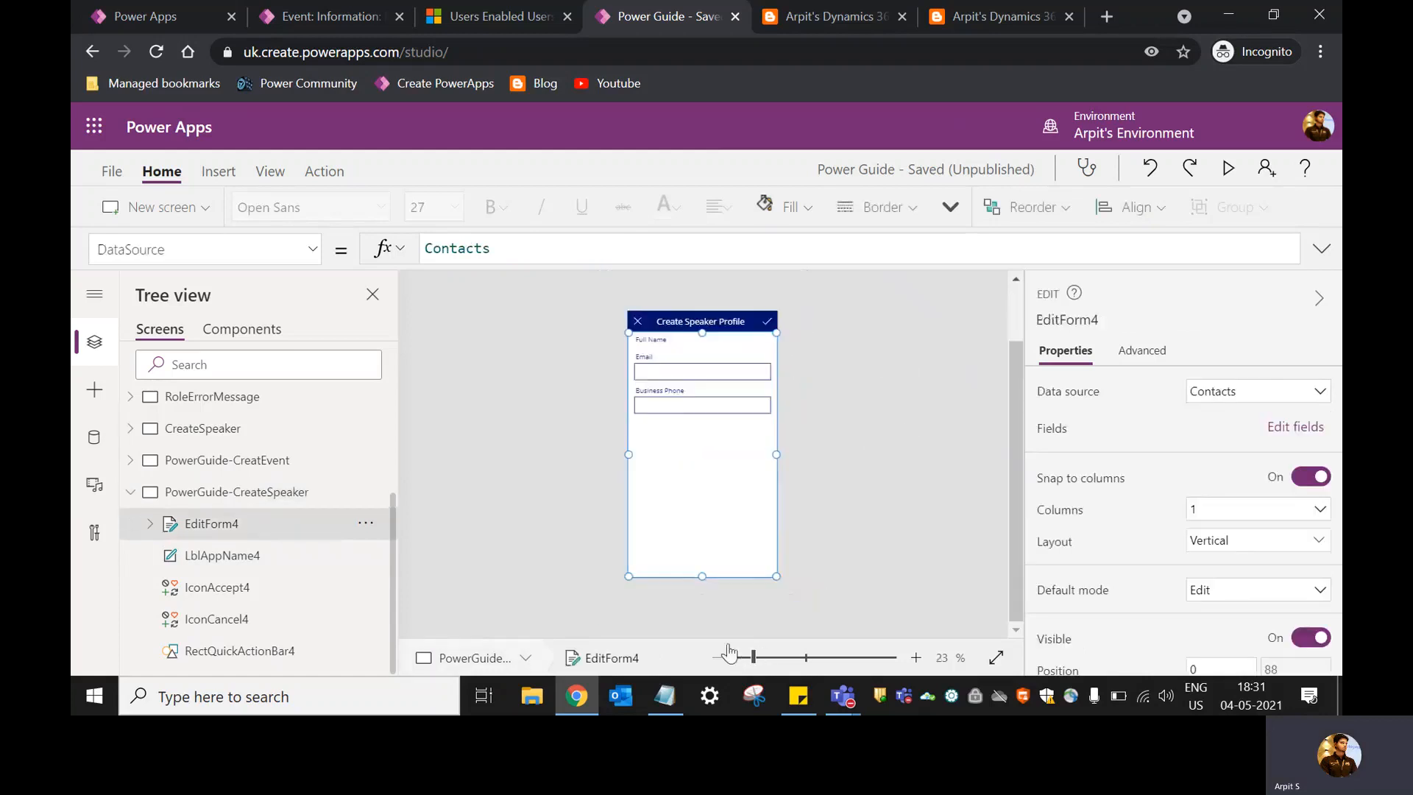
click(1304, 428)
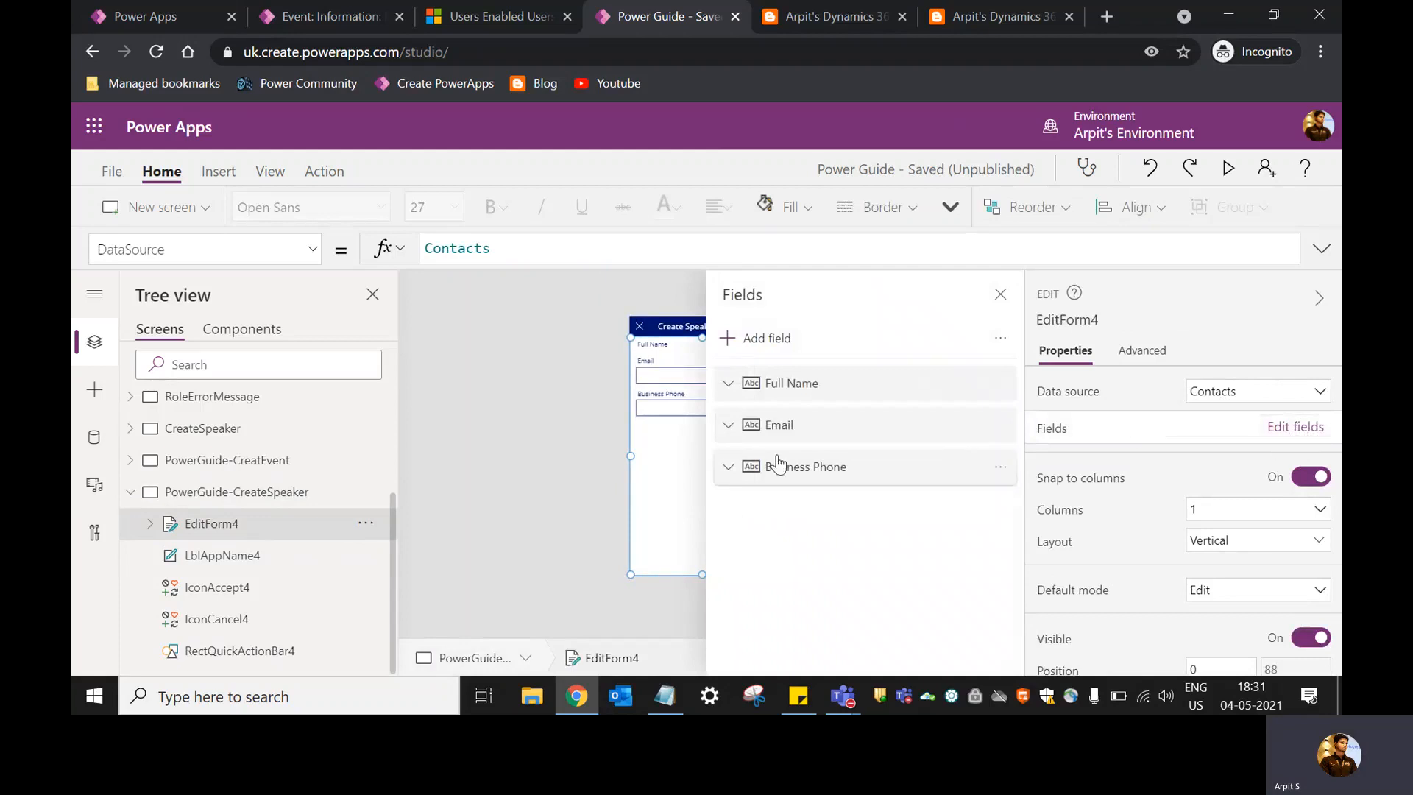
click(1001, 384)
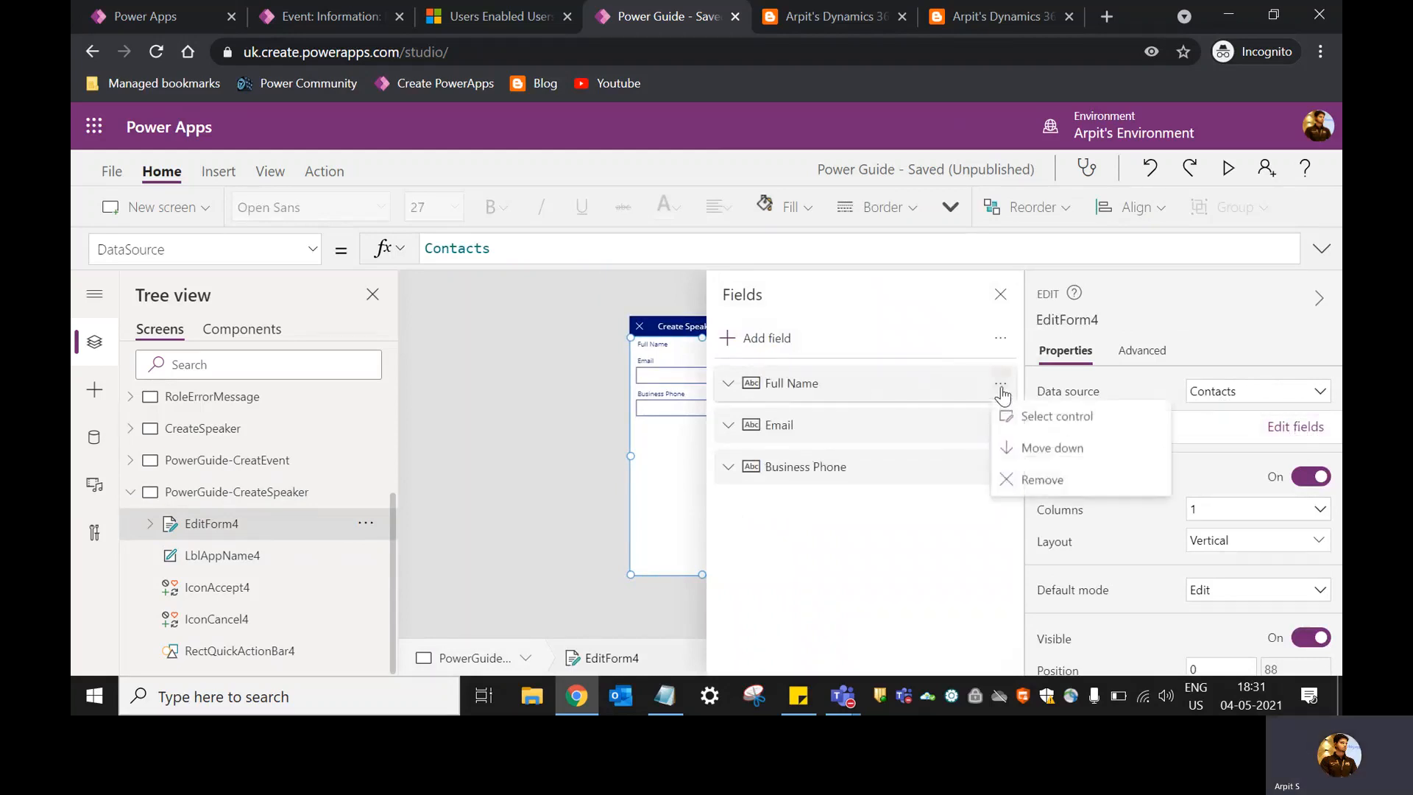
click(1049, 490)
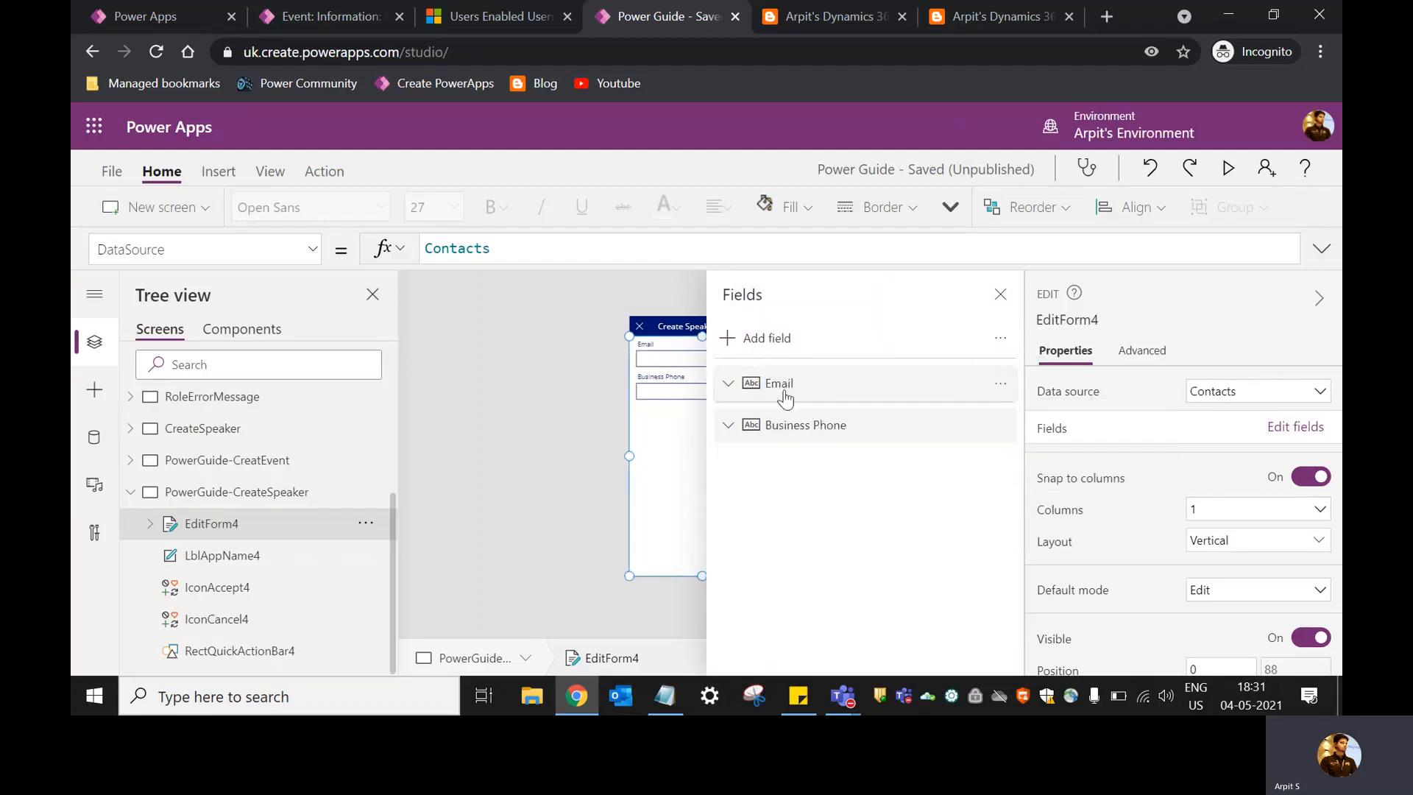
Start adding fields to the edit form and select First Name and Last Name from the Contacts fields.
click(768, 338)
click(930, 231)
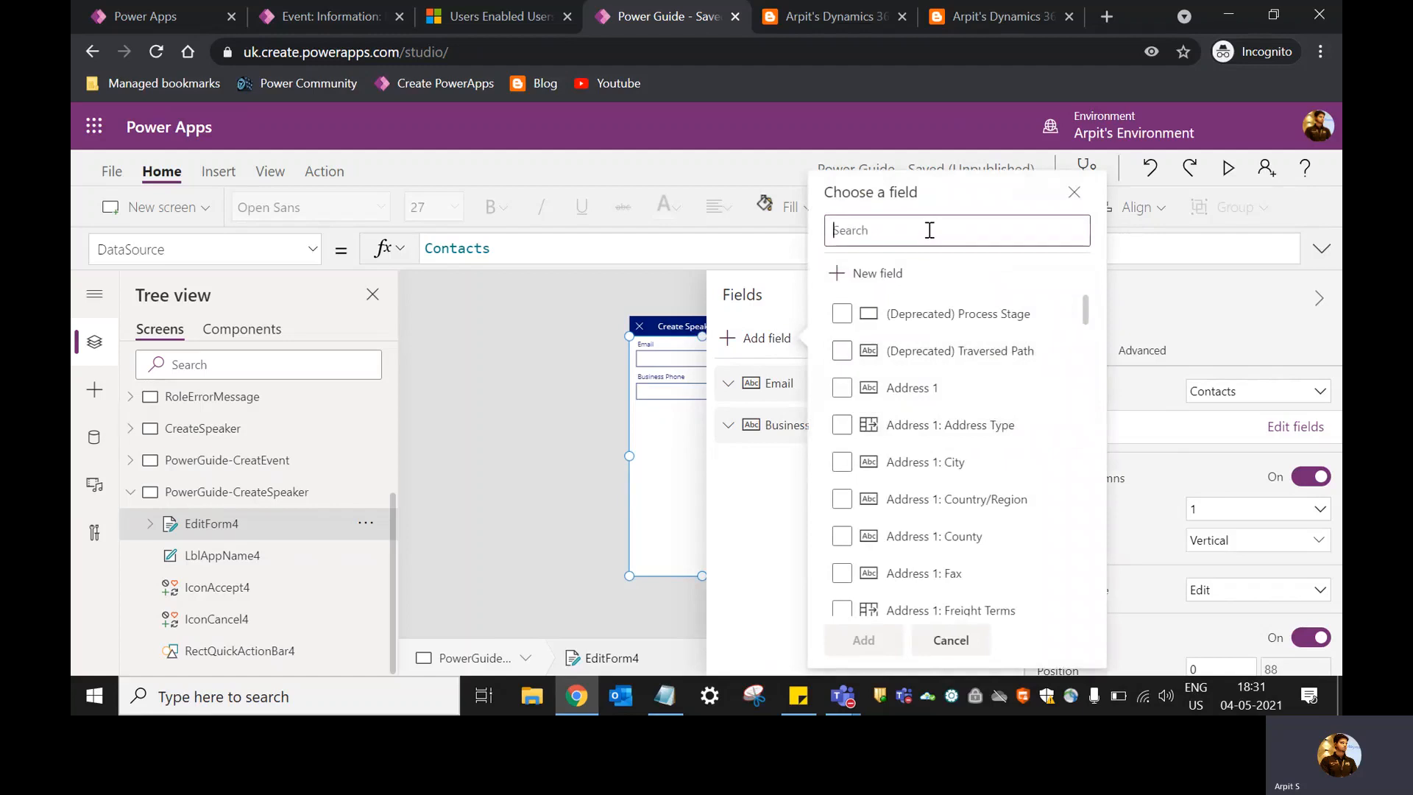
text(firs)
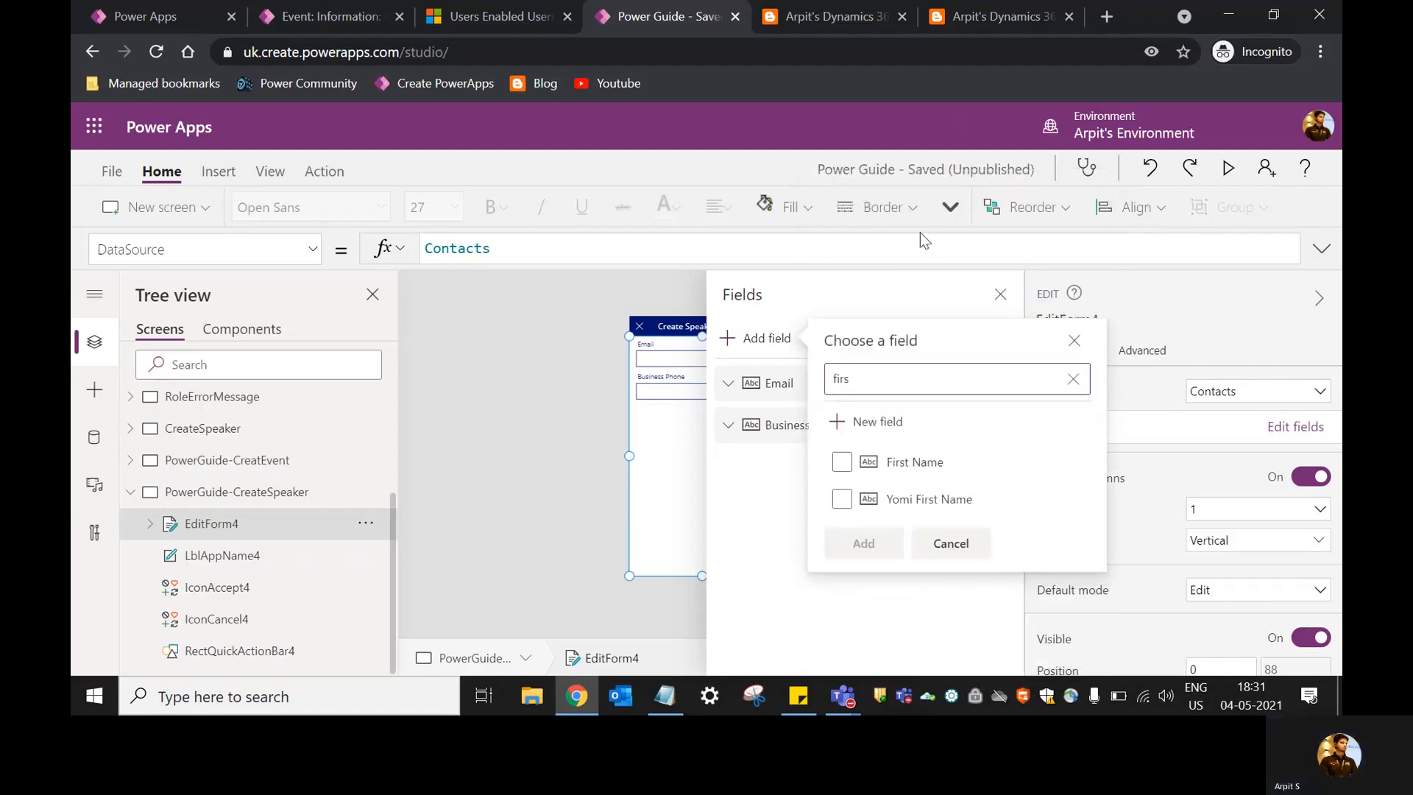
click(841, 461)
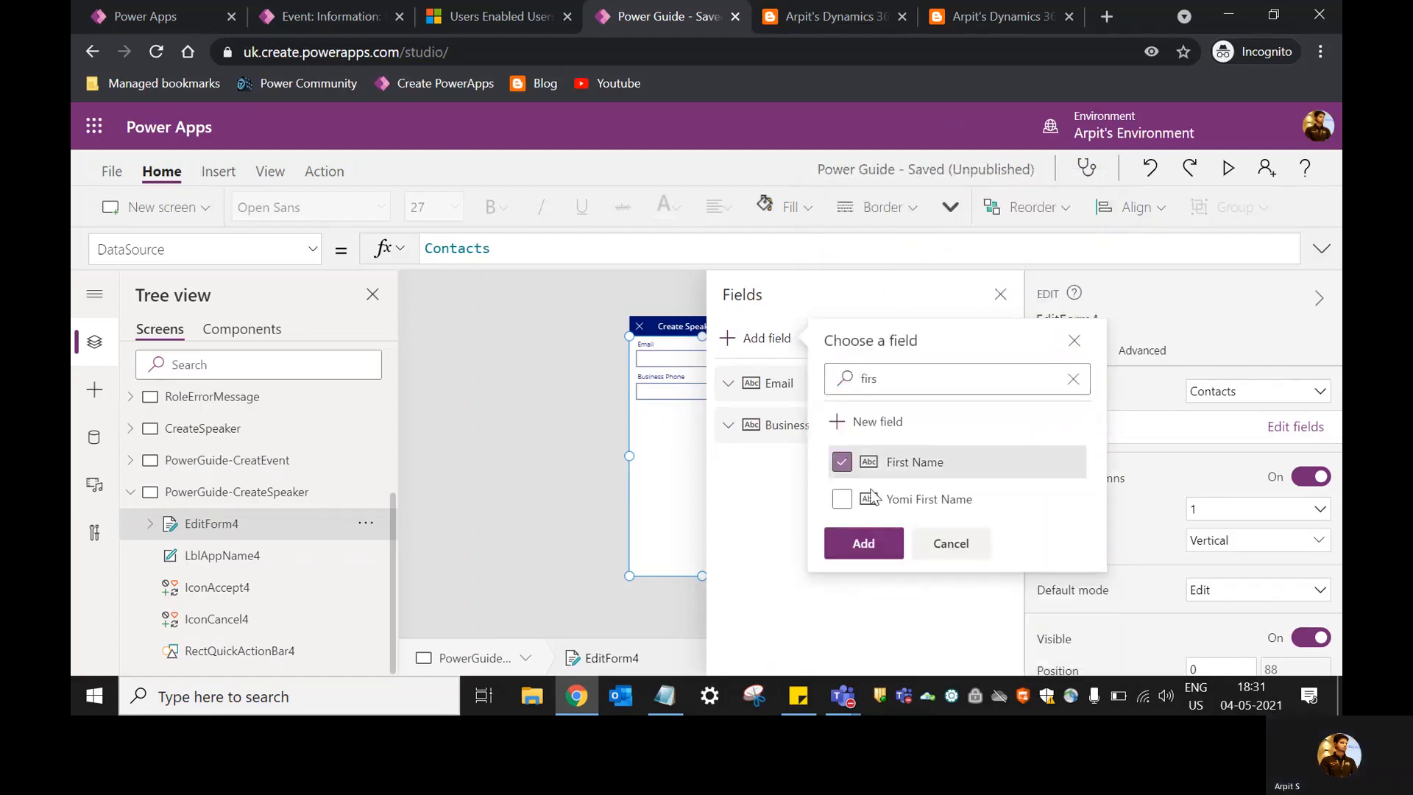
double_click(897, 375)
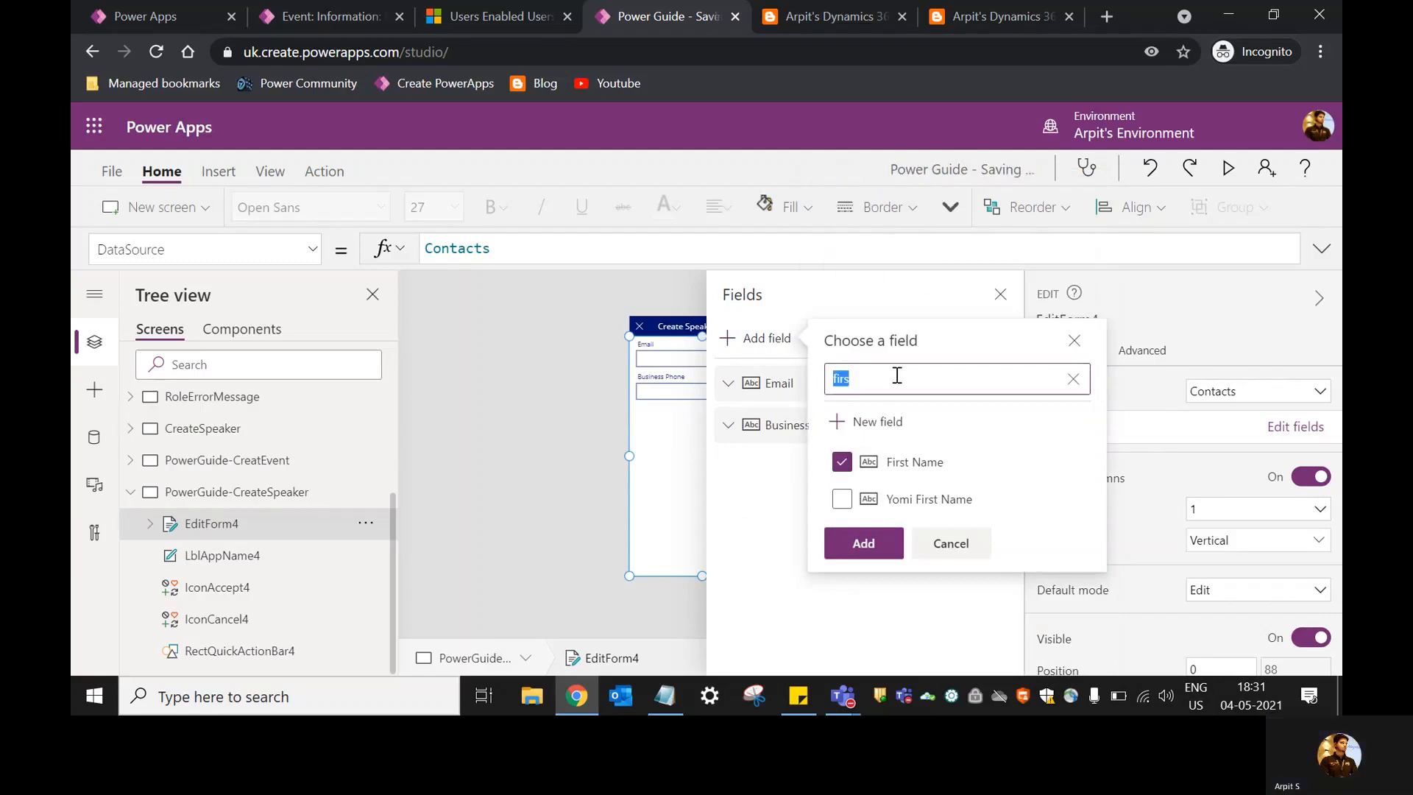
text(last)
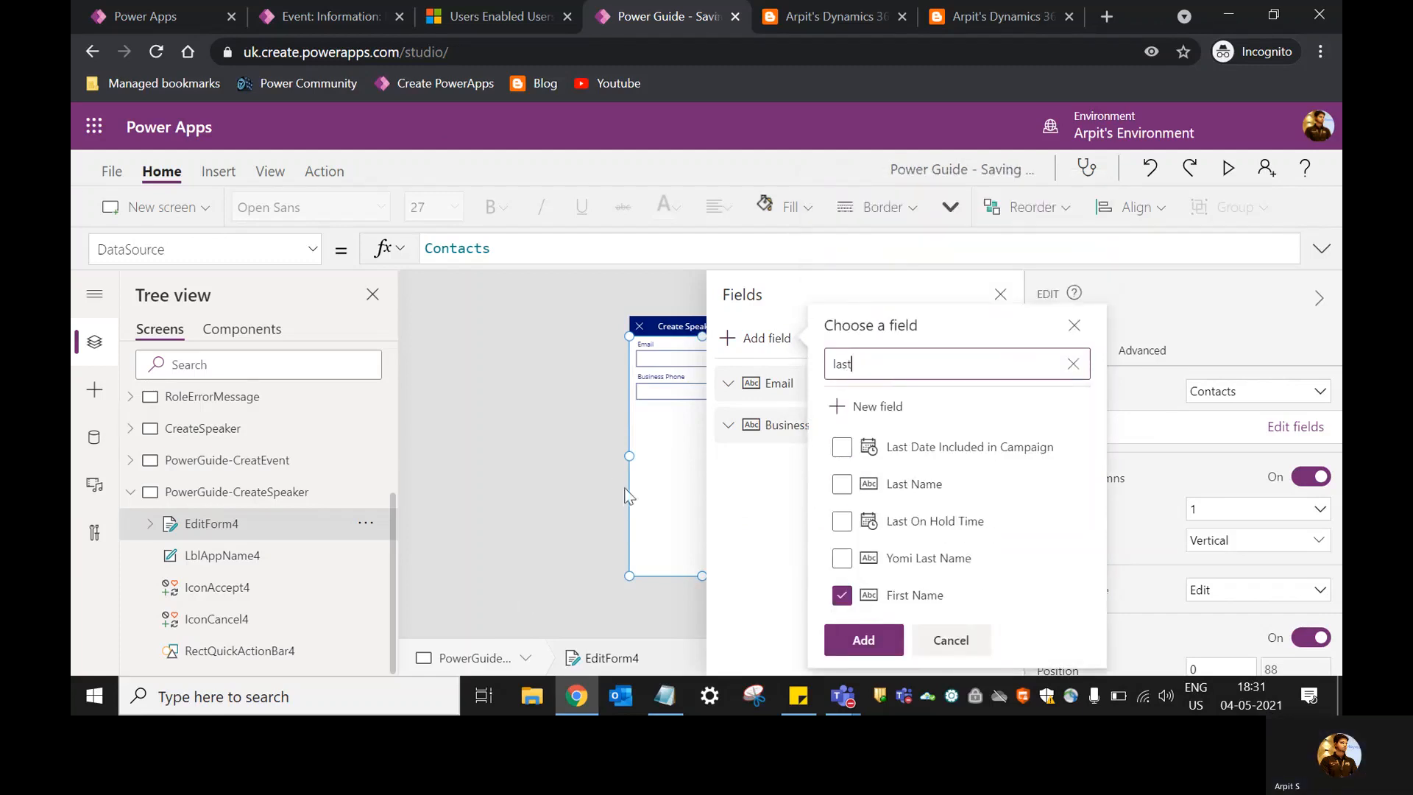
click(841, 484)
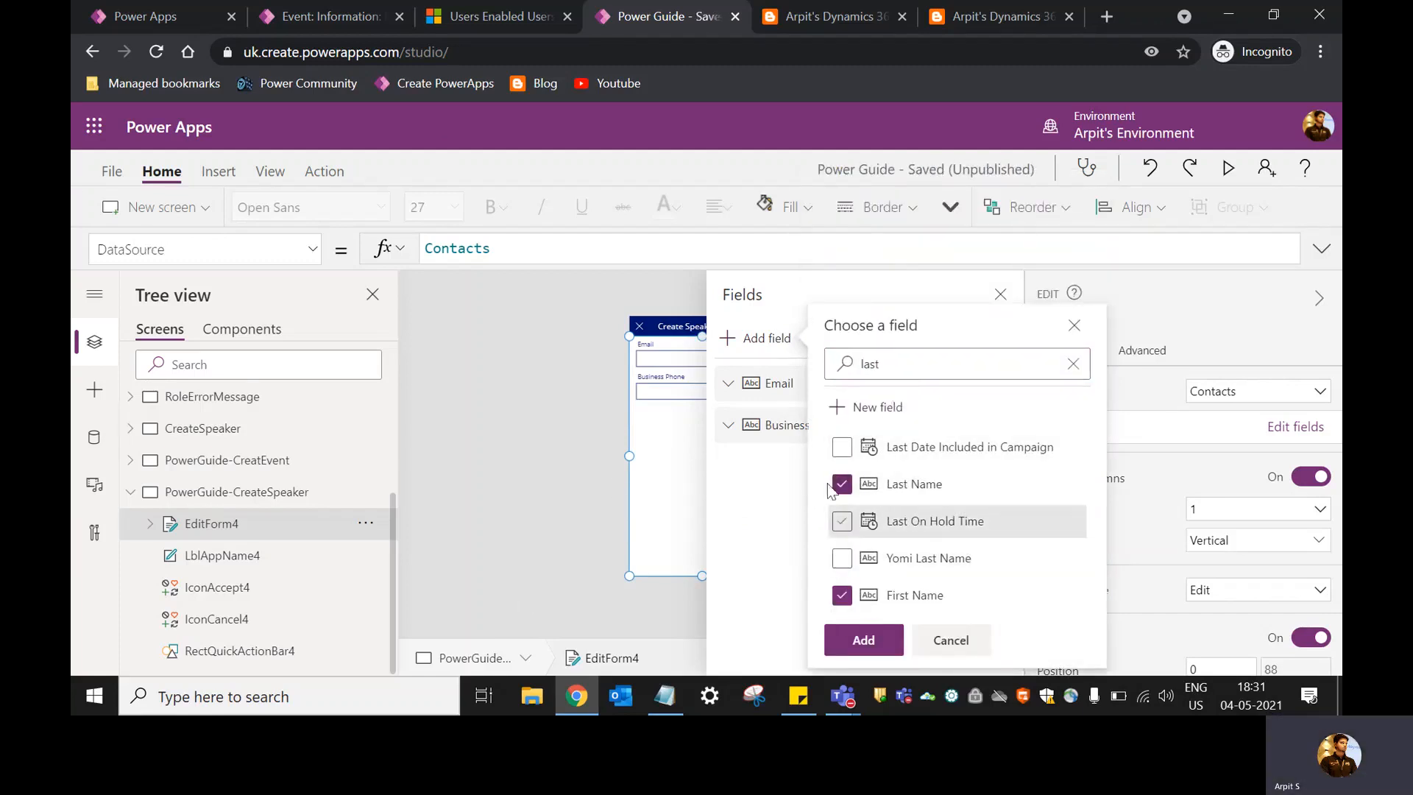
Search the available fields for "job" and include Job Title in the selection.
click(902, 361)
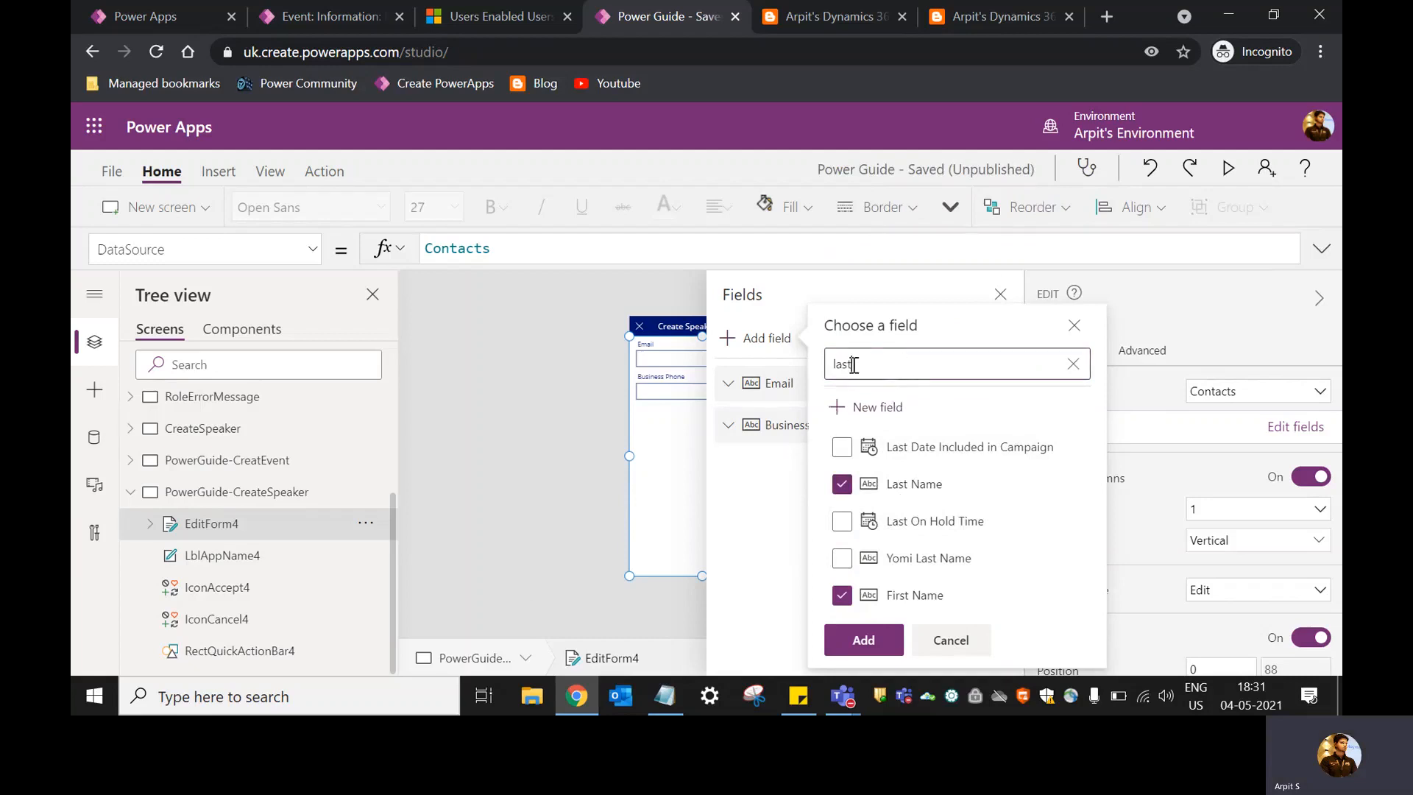
drag(853, 365, 823, 371)
text(job)
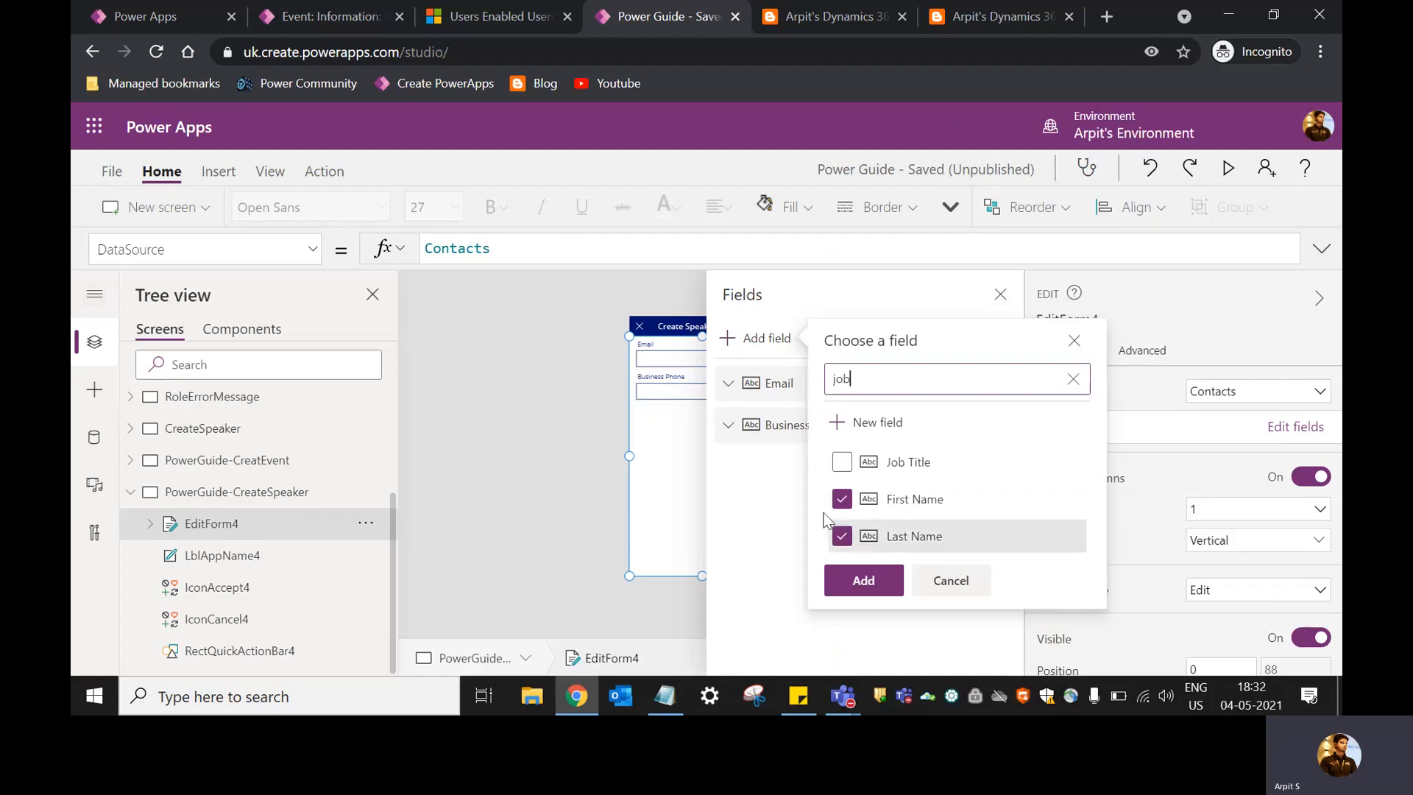
click(842, 461)
Include Address 1: City and Address 1: ZIP/Postal Code in the selection and add all chosen fields to the form.
double_click(852, 381)
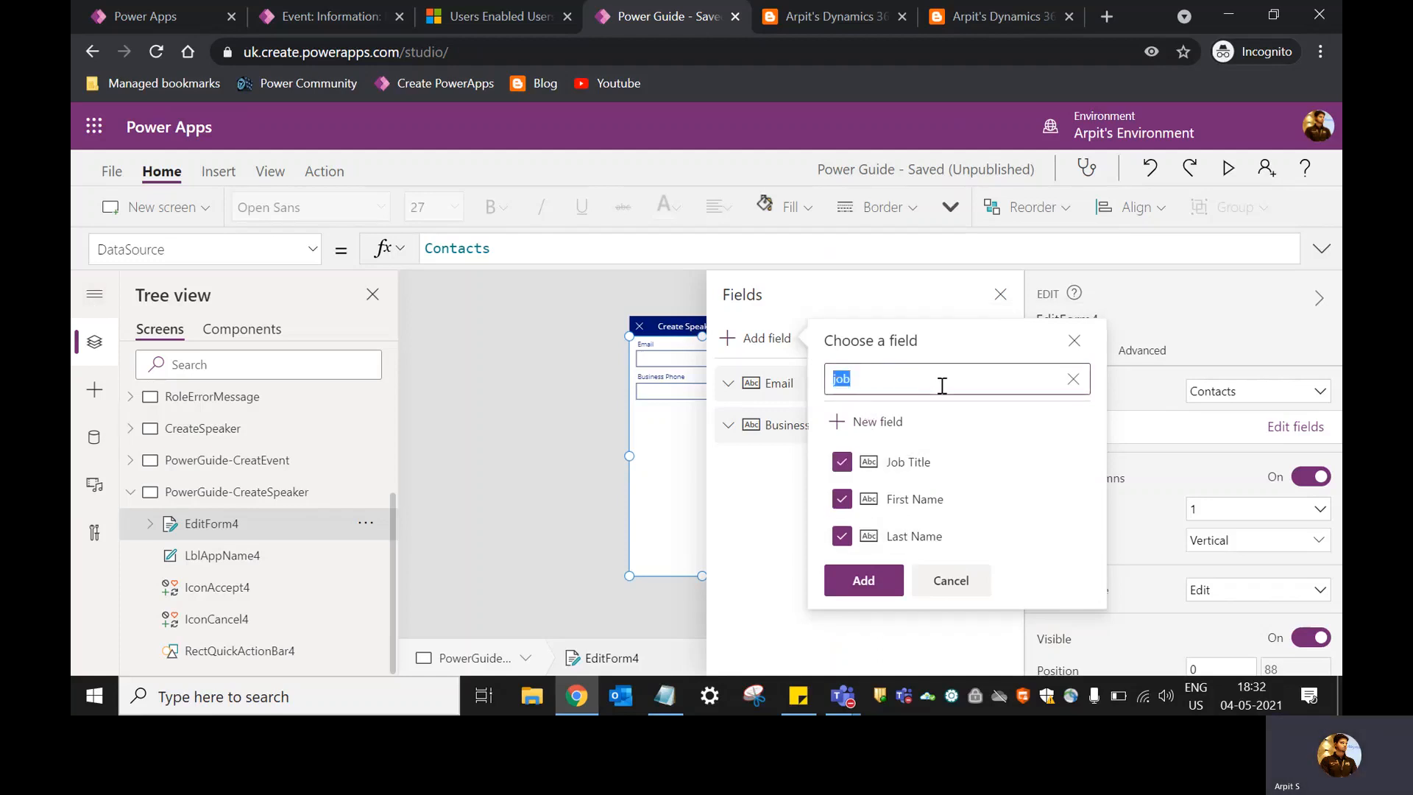
text(address)
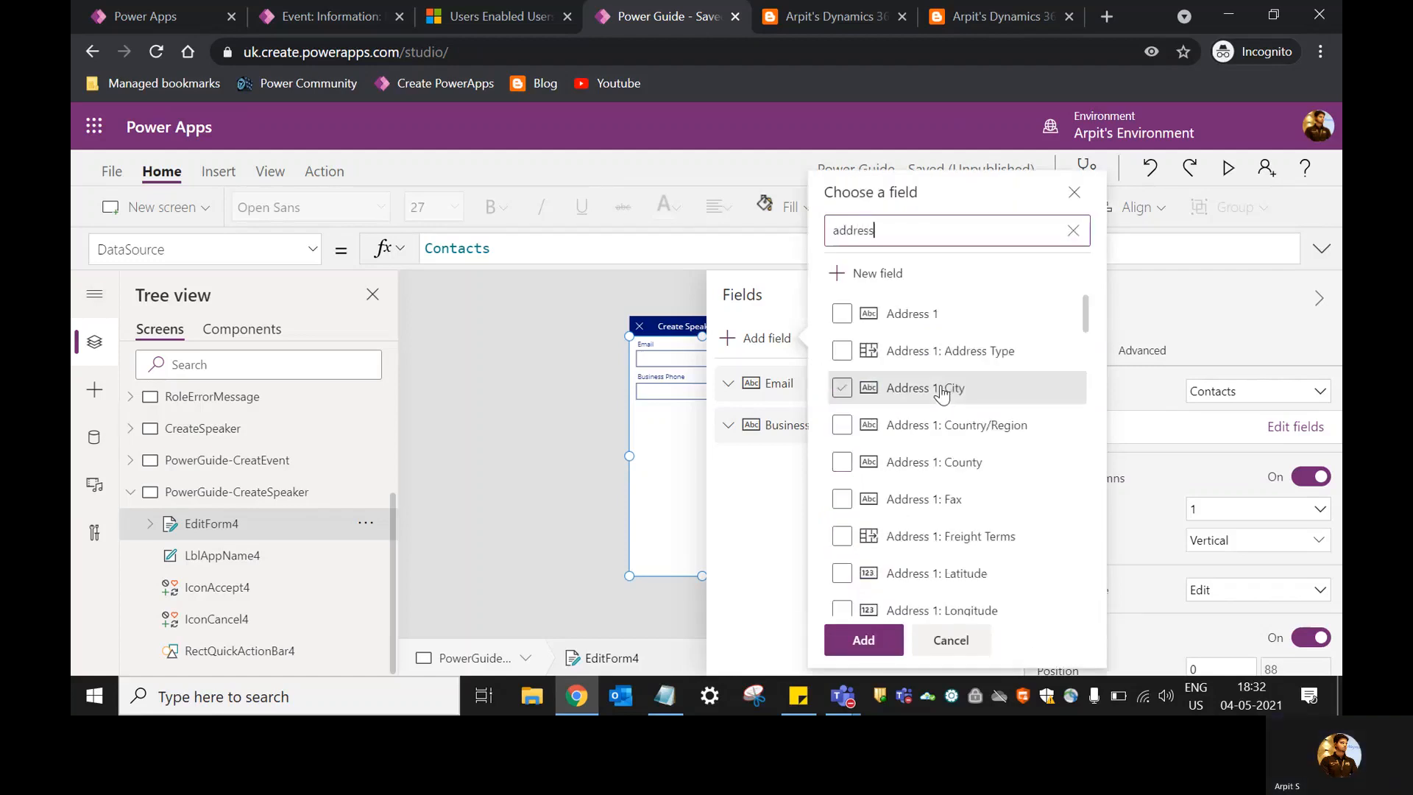
click(846, 394)
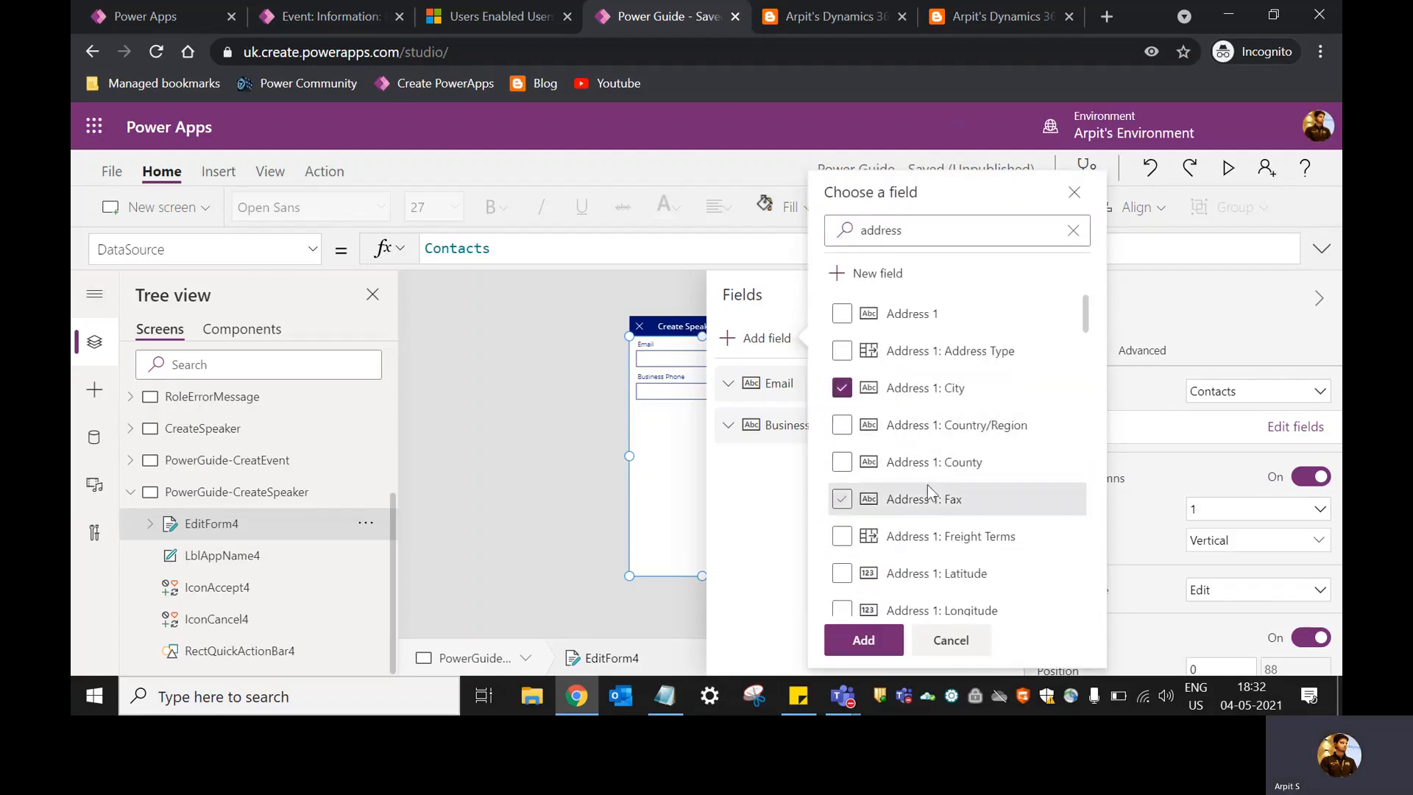
scroll(939, 479, down, 3)
scroll(941, 480, down, 3)
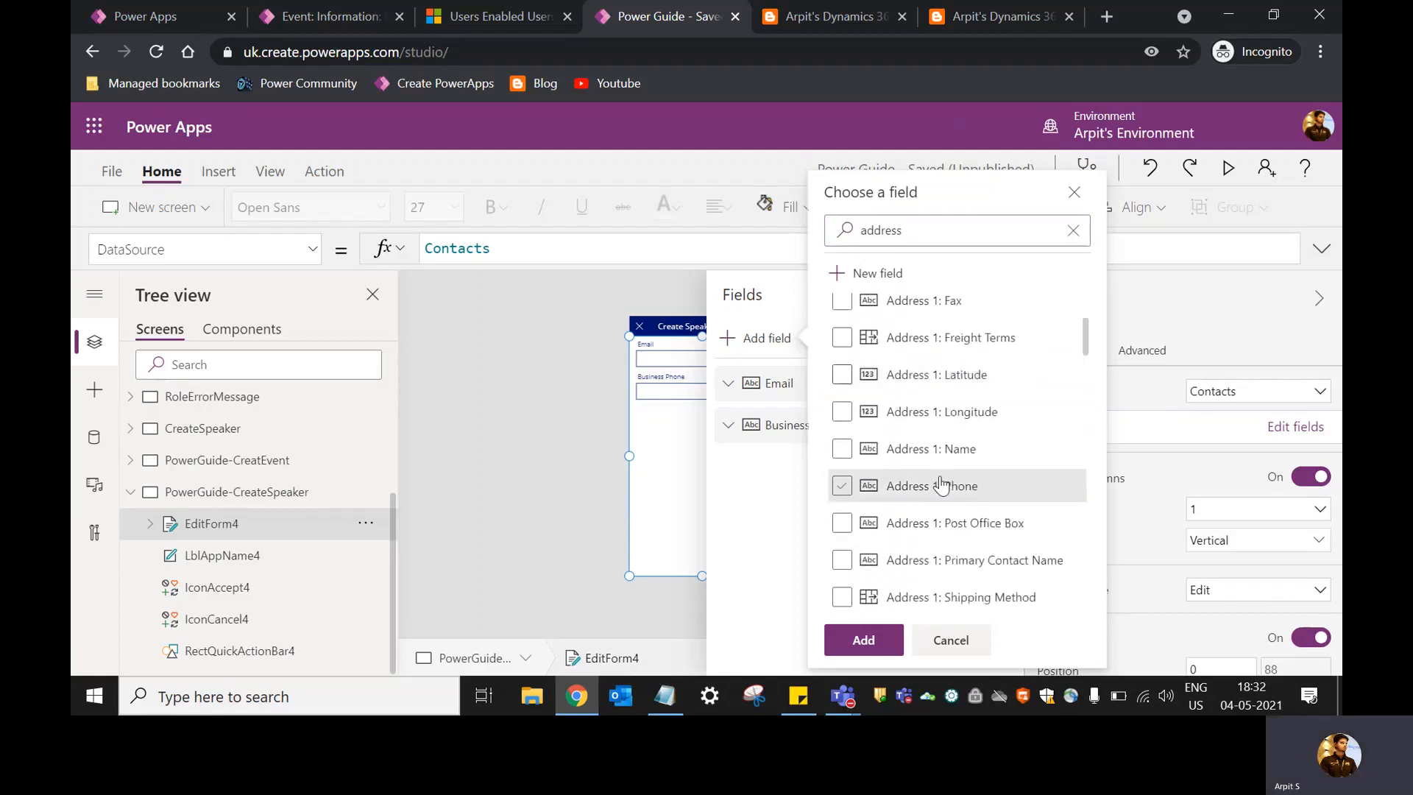
scroll(979, 541, down, 5)
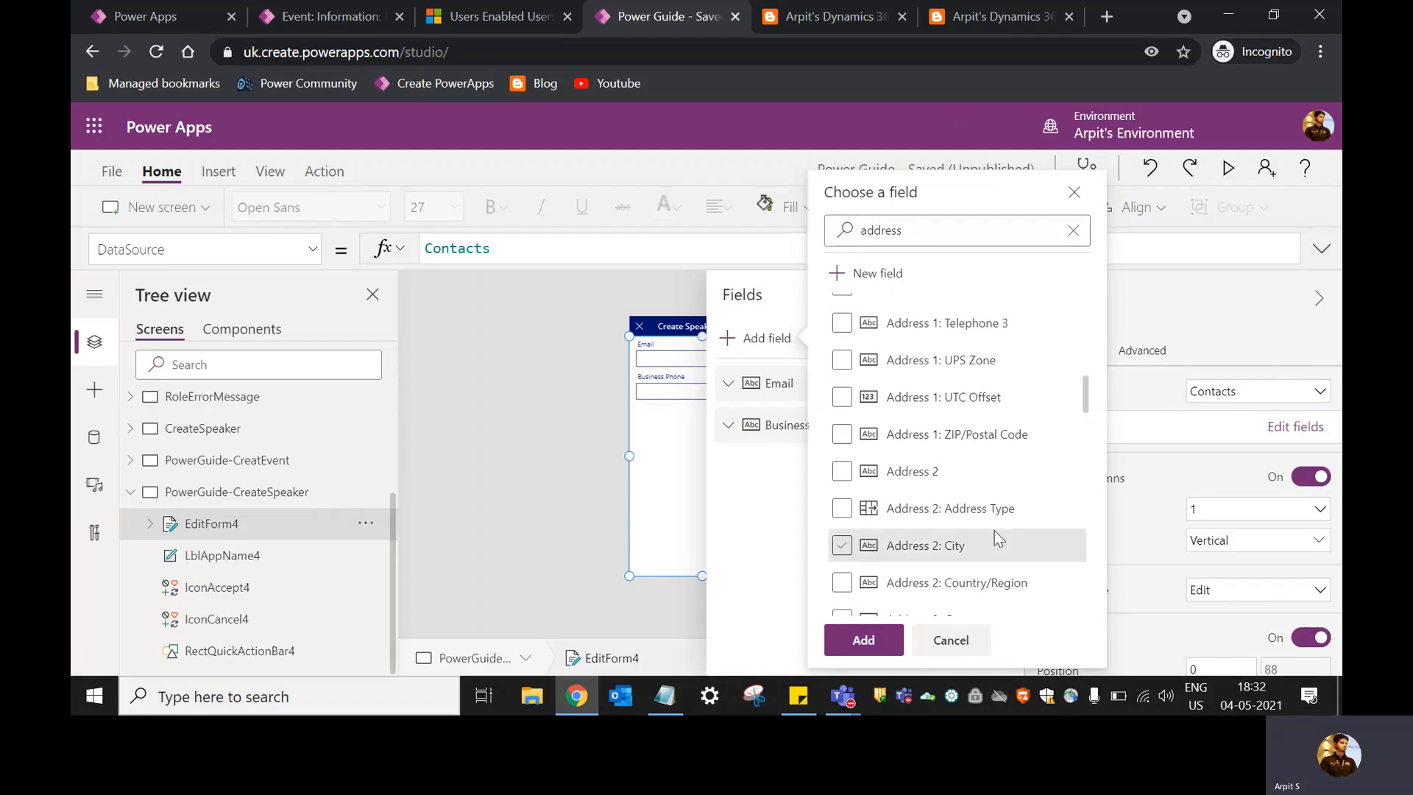
click(841, 434)
click(863, 639)
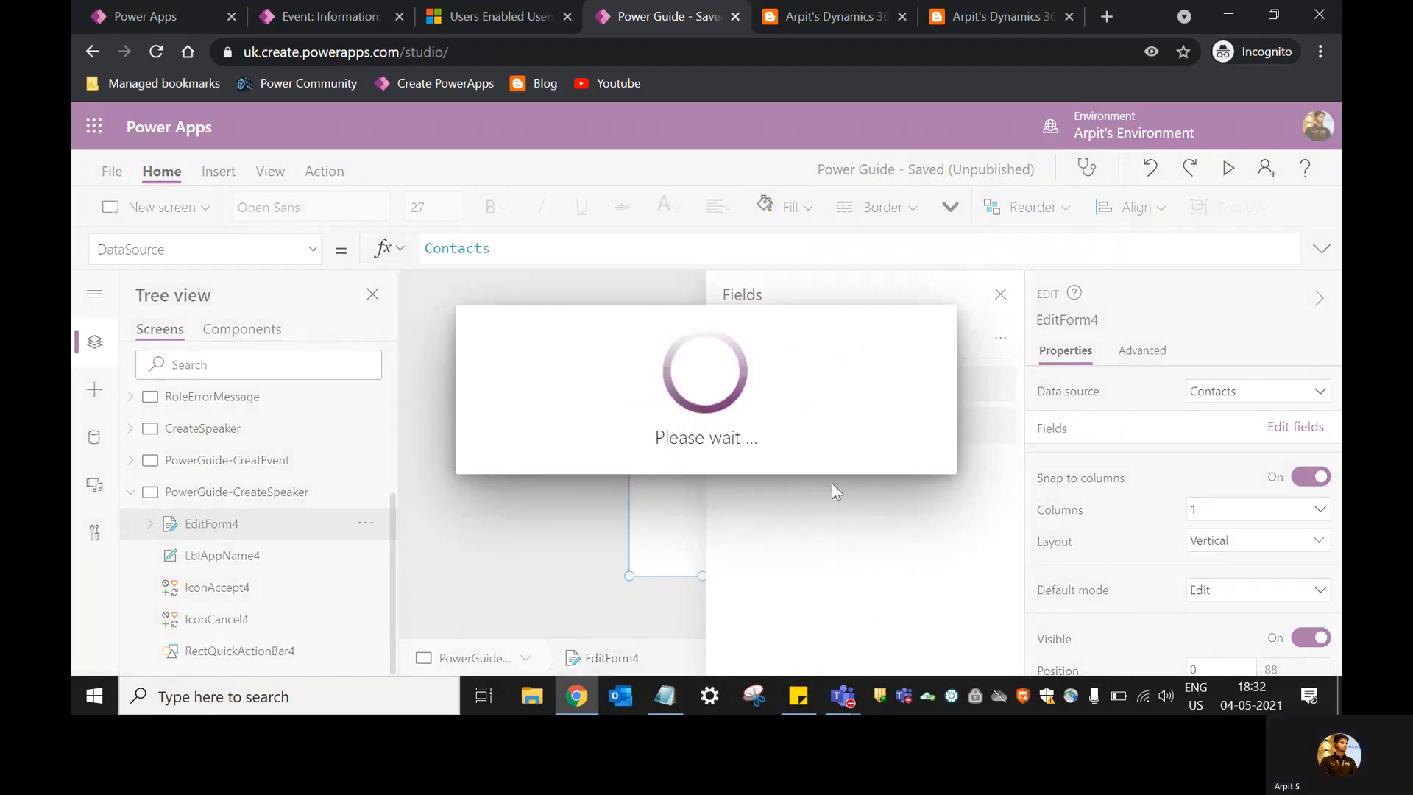
Move the First Name field up to the first position in the form, above Email and Business Phone.
click(728, 467)
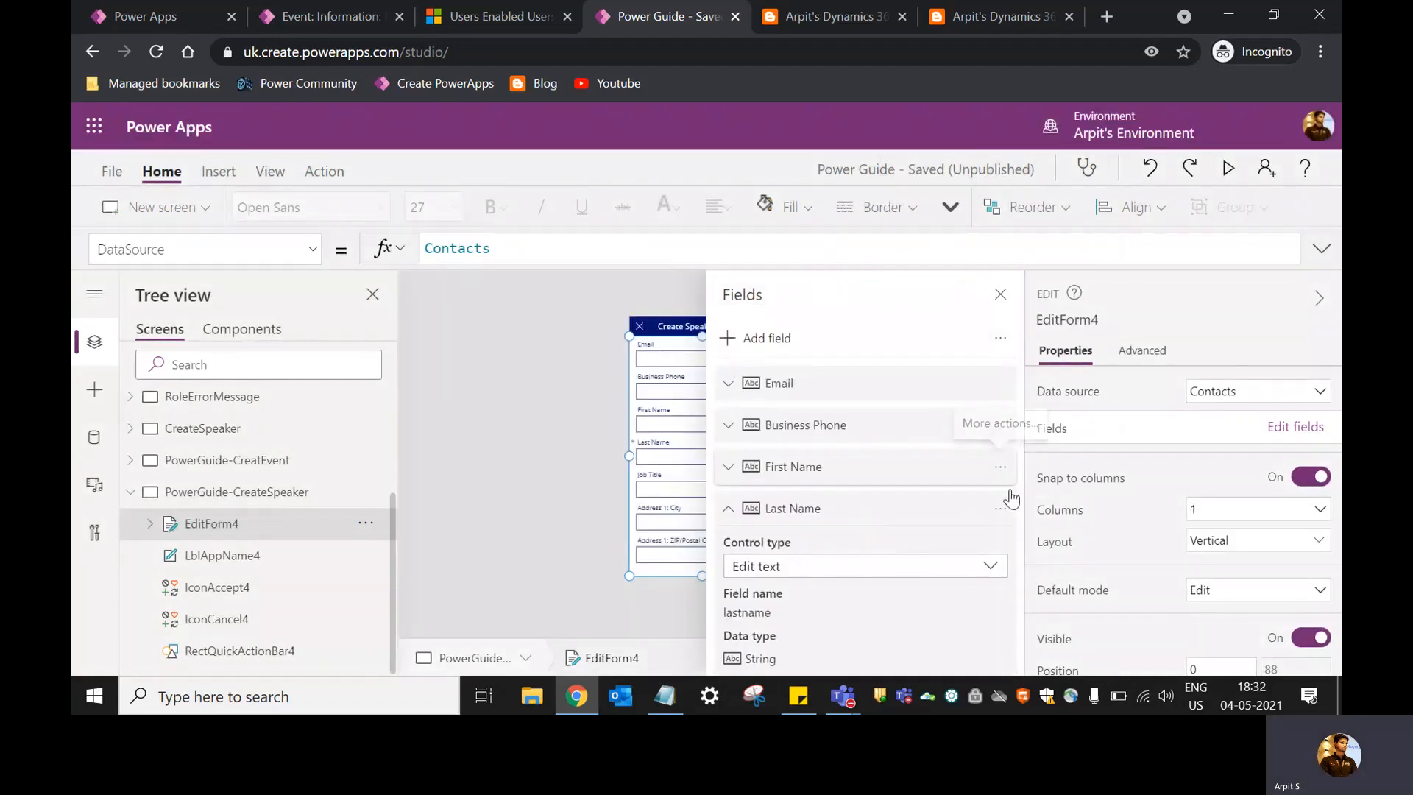
click(1000, 467)
click(1037, 527)
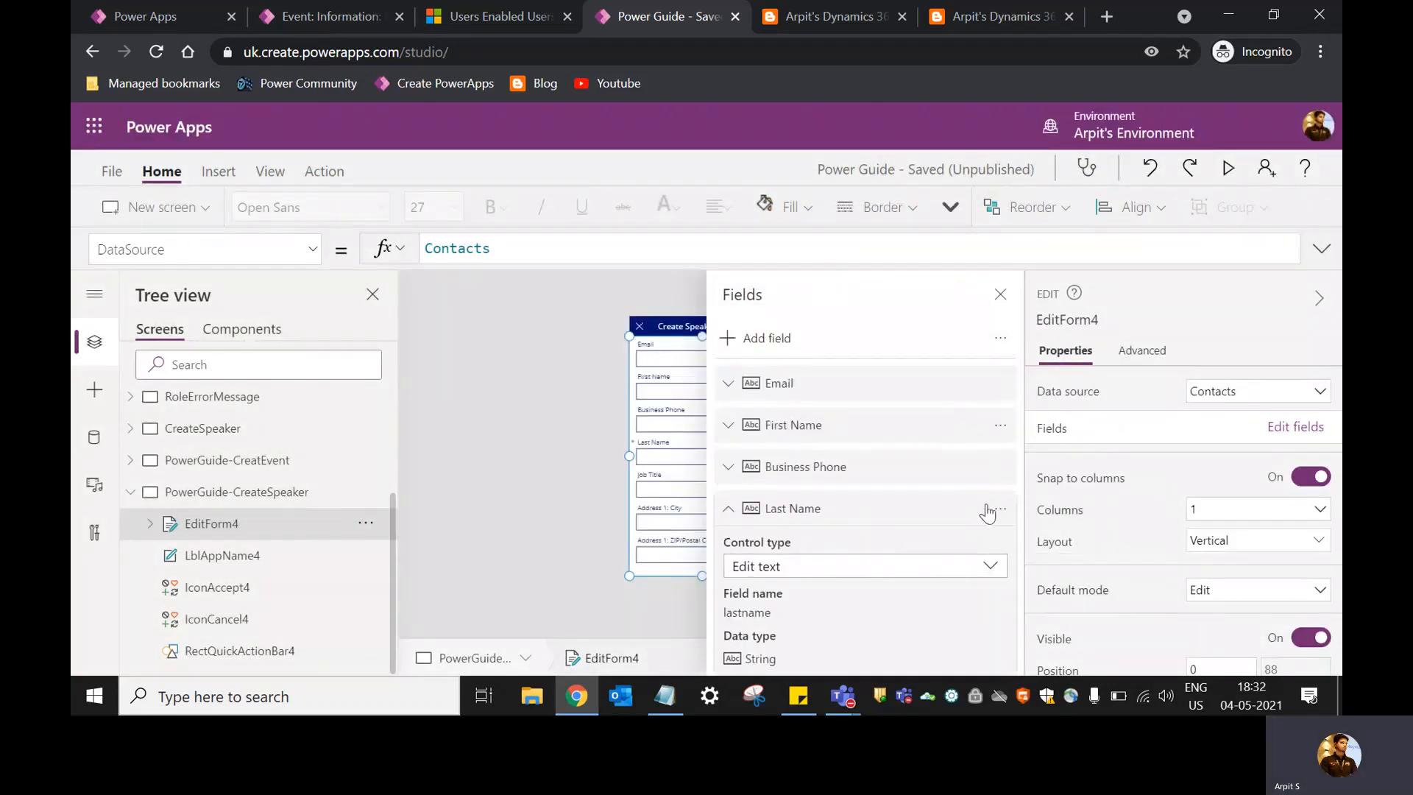
click(1000, 426)
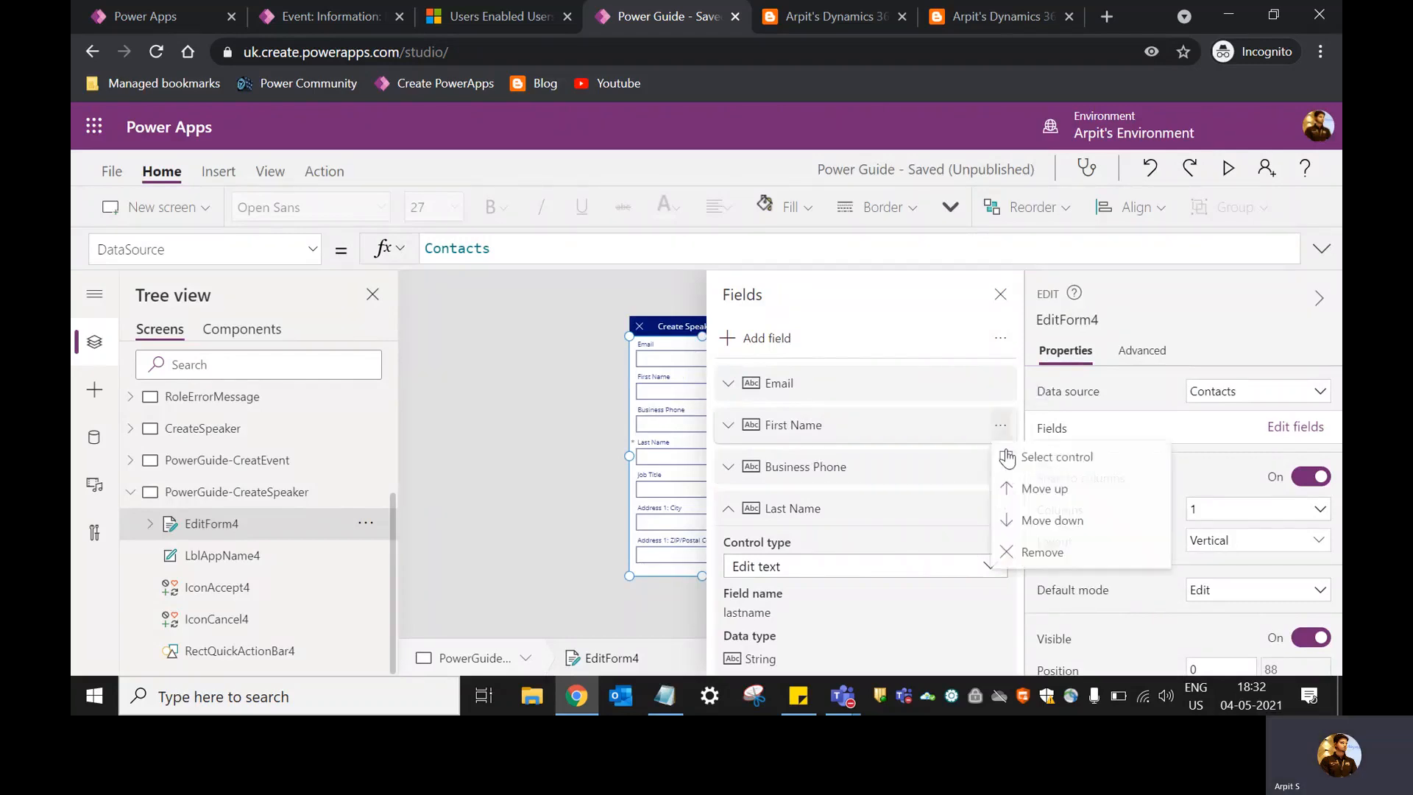
click(1036, 491)
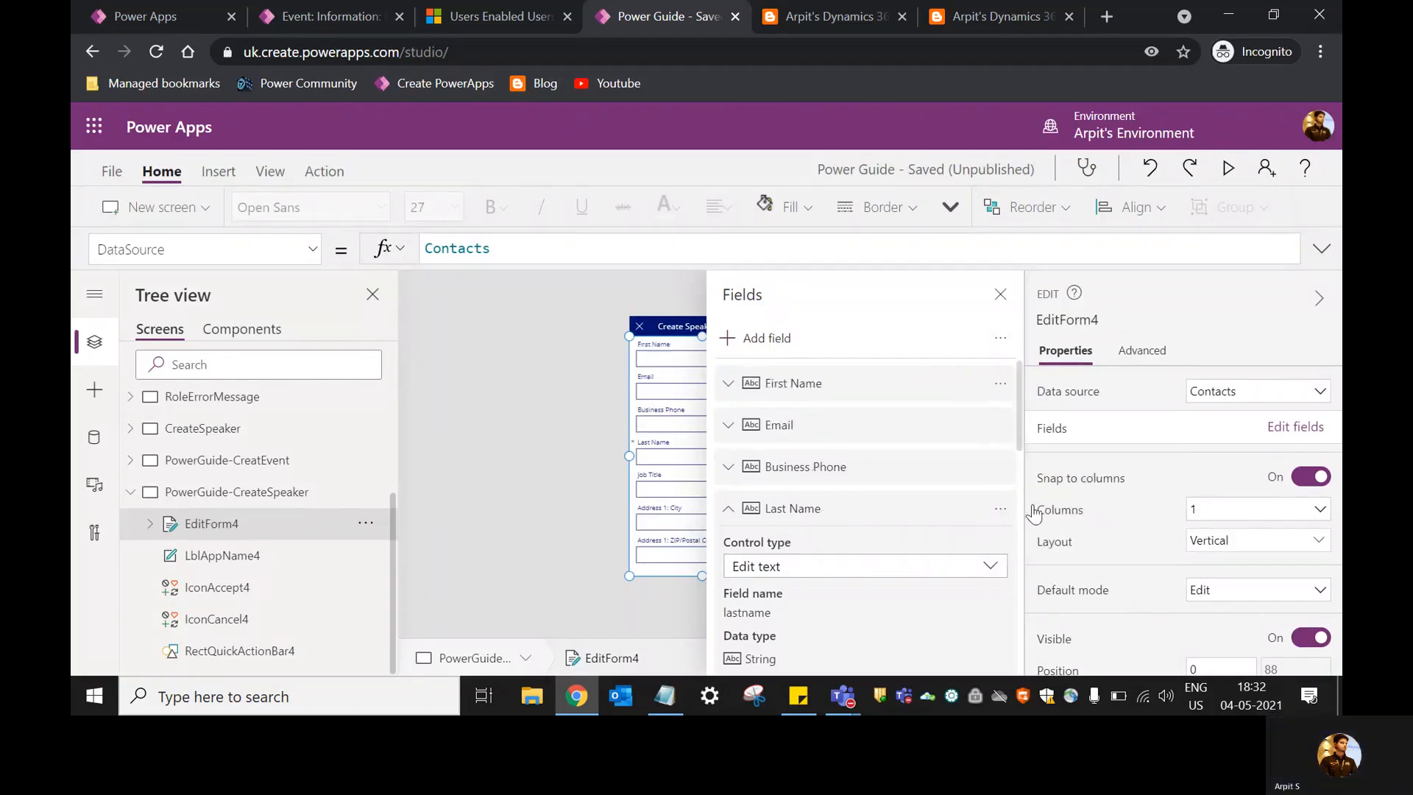
Move the Last Name field directly below First Name, collapse the expanded field details and finish editing the fields.
click(995, 510)
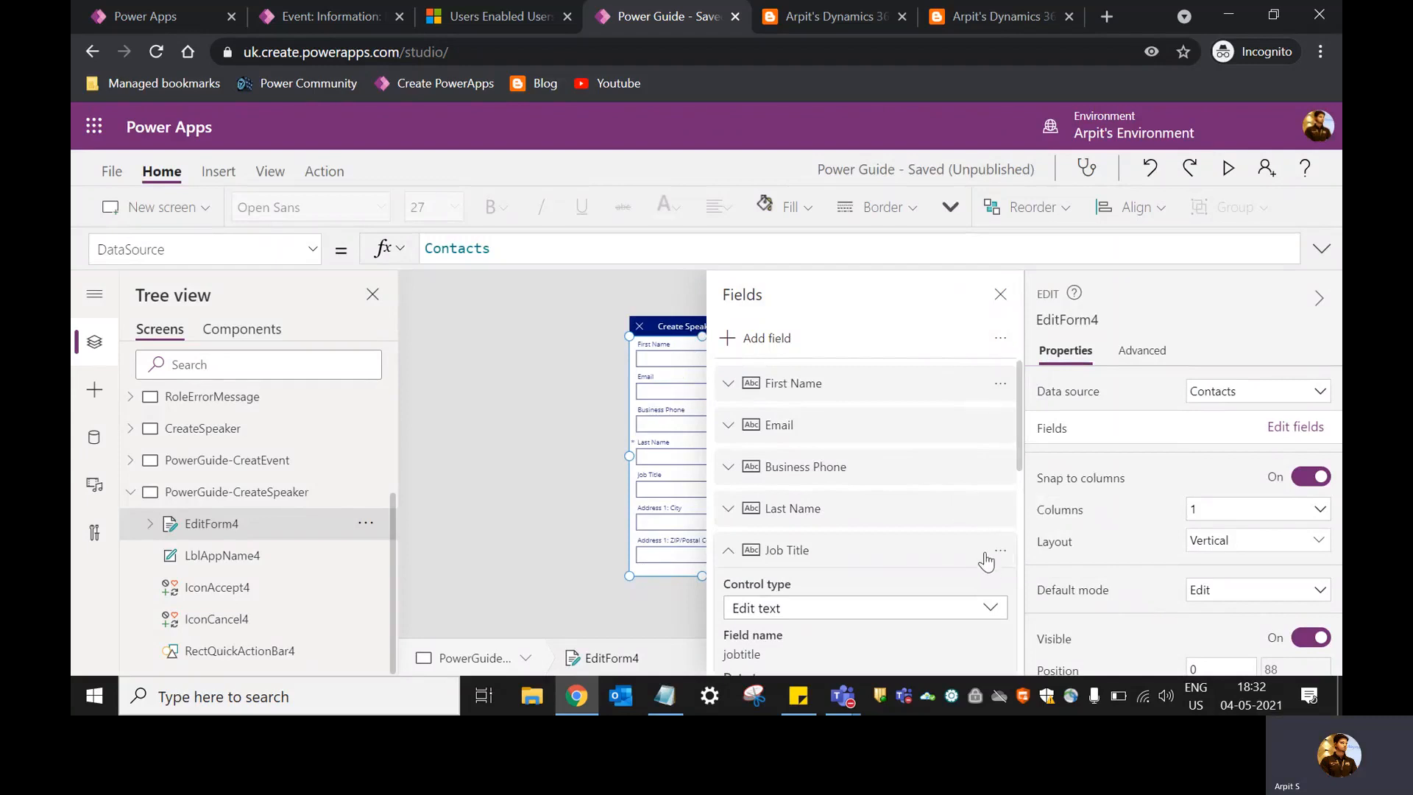
drag(956, 520, 948, 416)
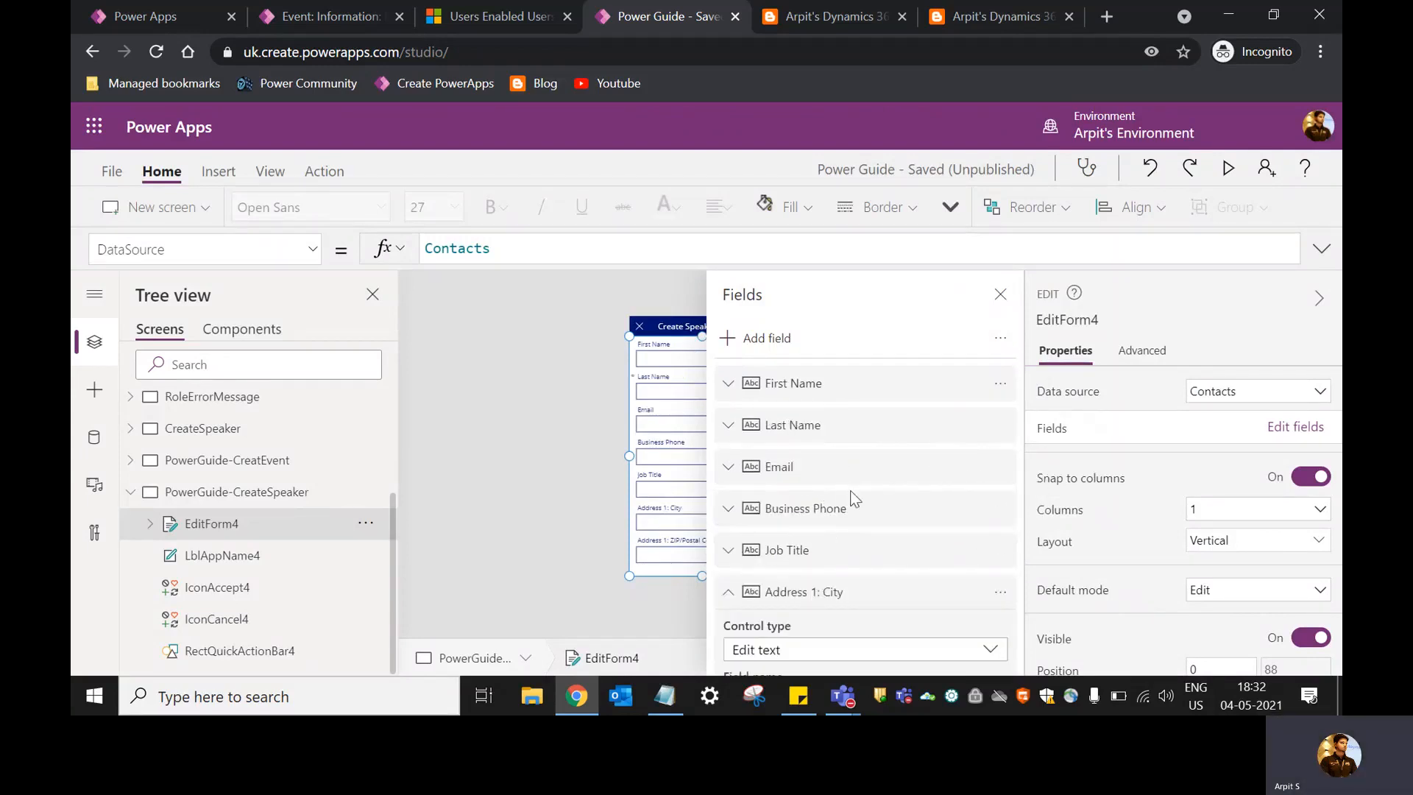
click(730, 592)
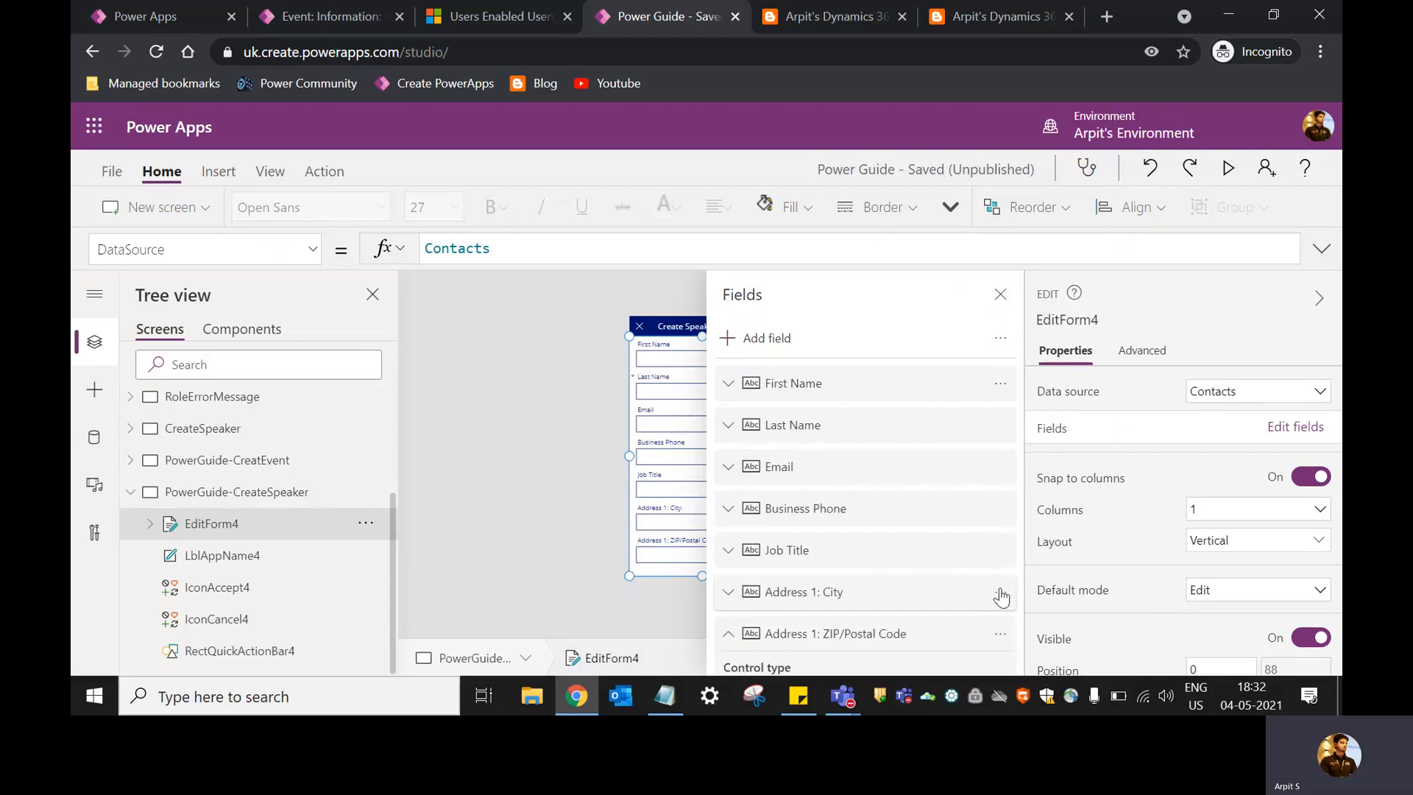
click(728, 635)
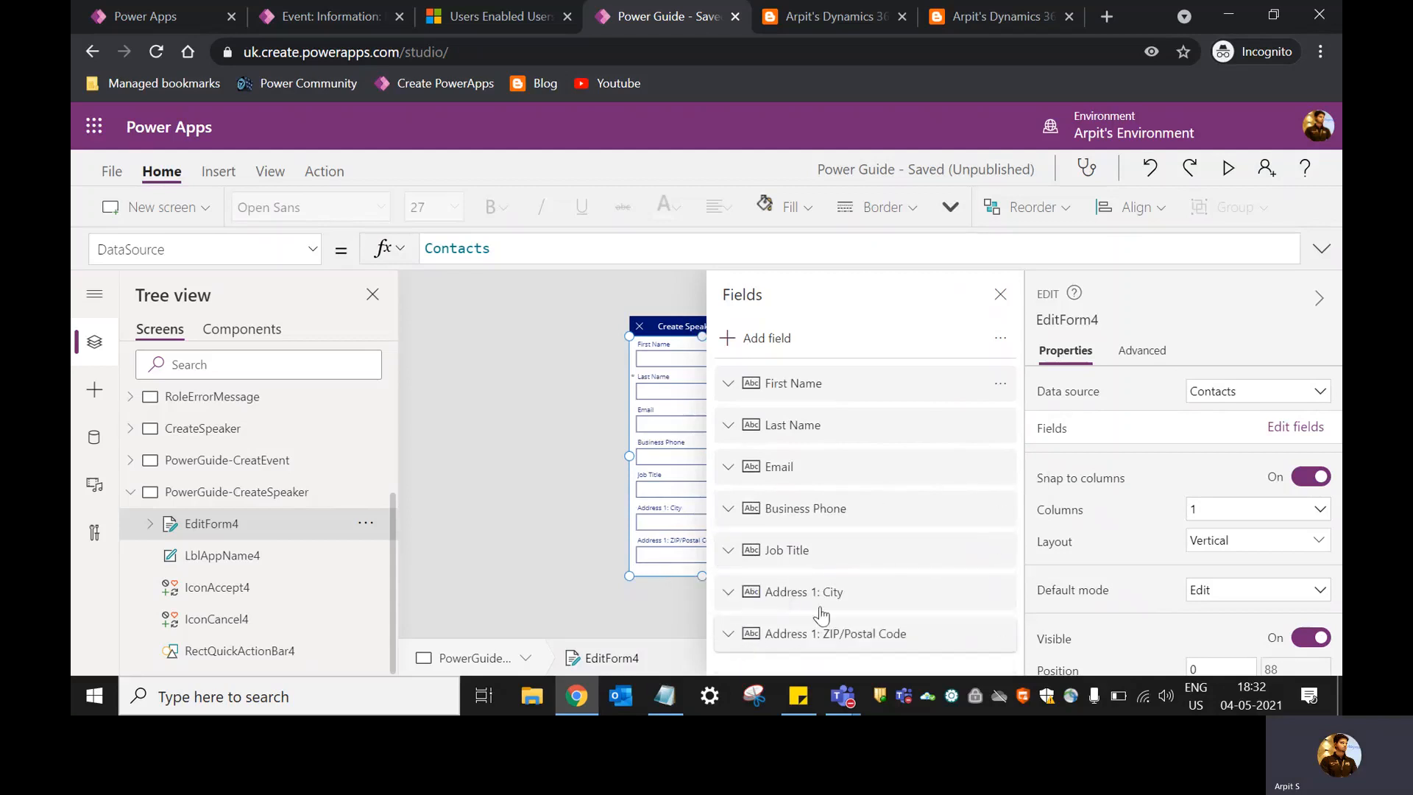
click(999, 294)
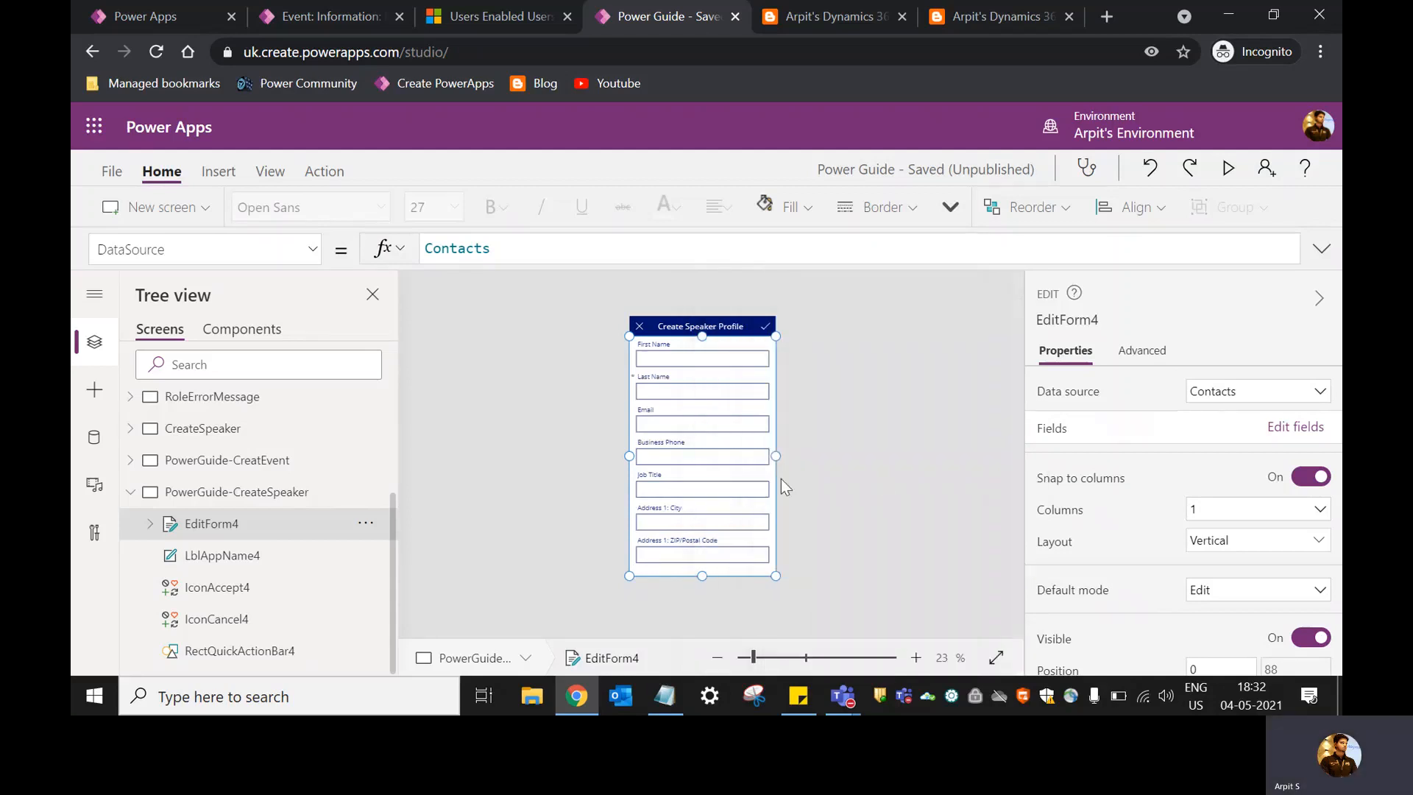
Examine the order and layout of the fields on the Create Speaker Profile form.
click(916, 658)
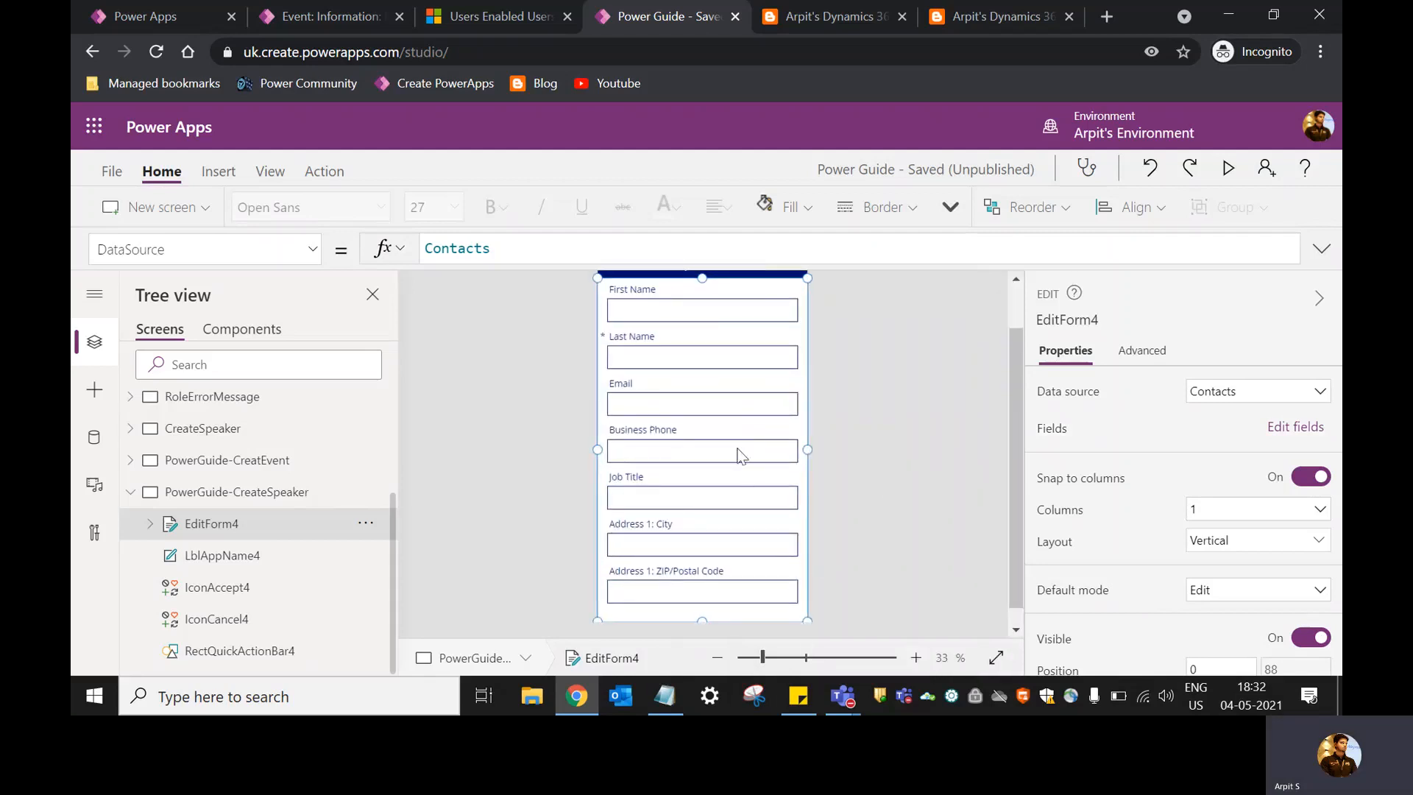
scroll(736, 448, down, 1)
scroll(736, 448, up, 2)
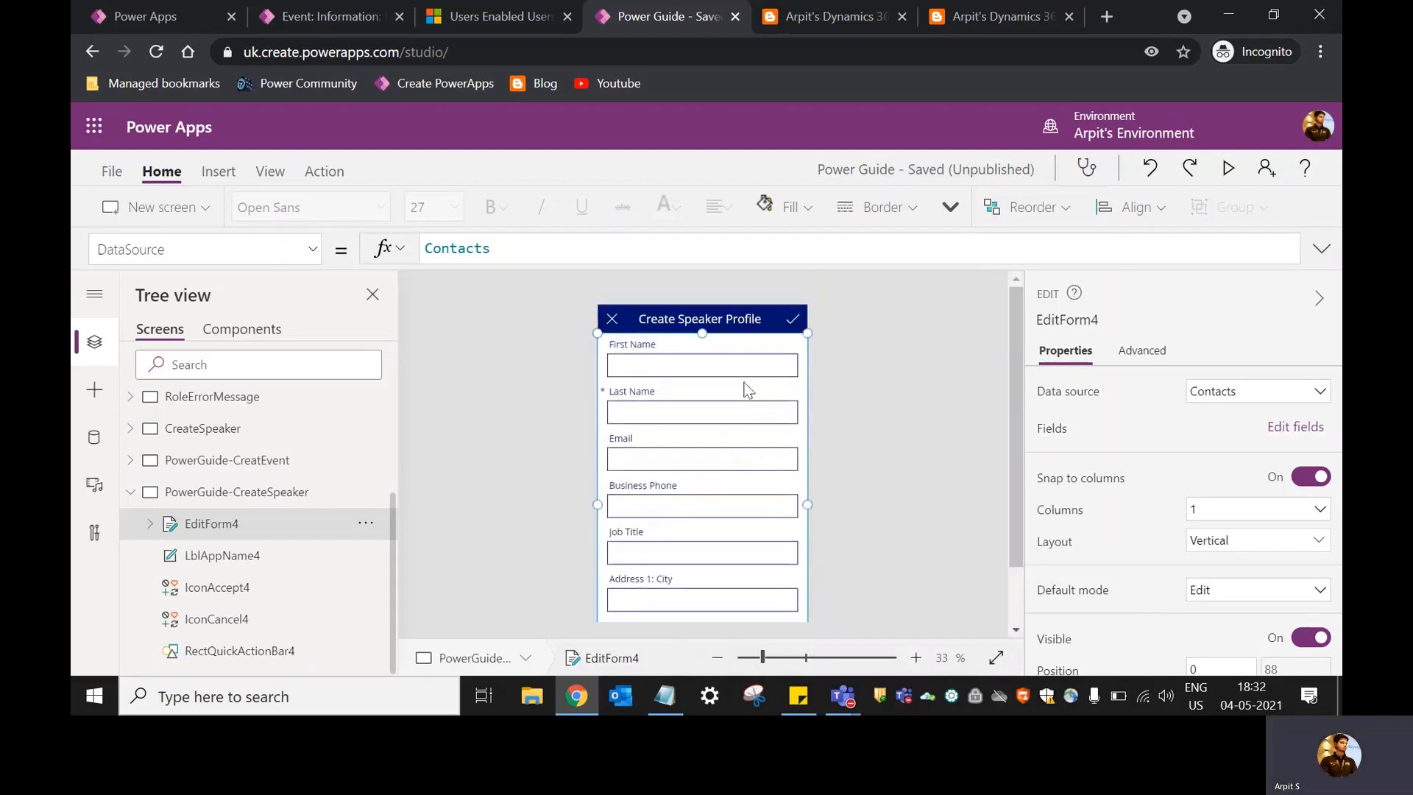
click(833, 380)
mouse_move(1016, 396)
mouse_down()
mouse_move(1013, 480)
mouse_move(1022, 407)
mouse_up()
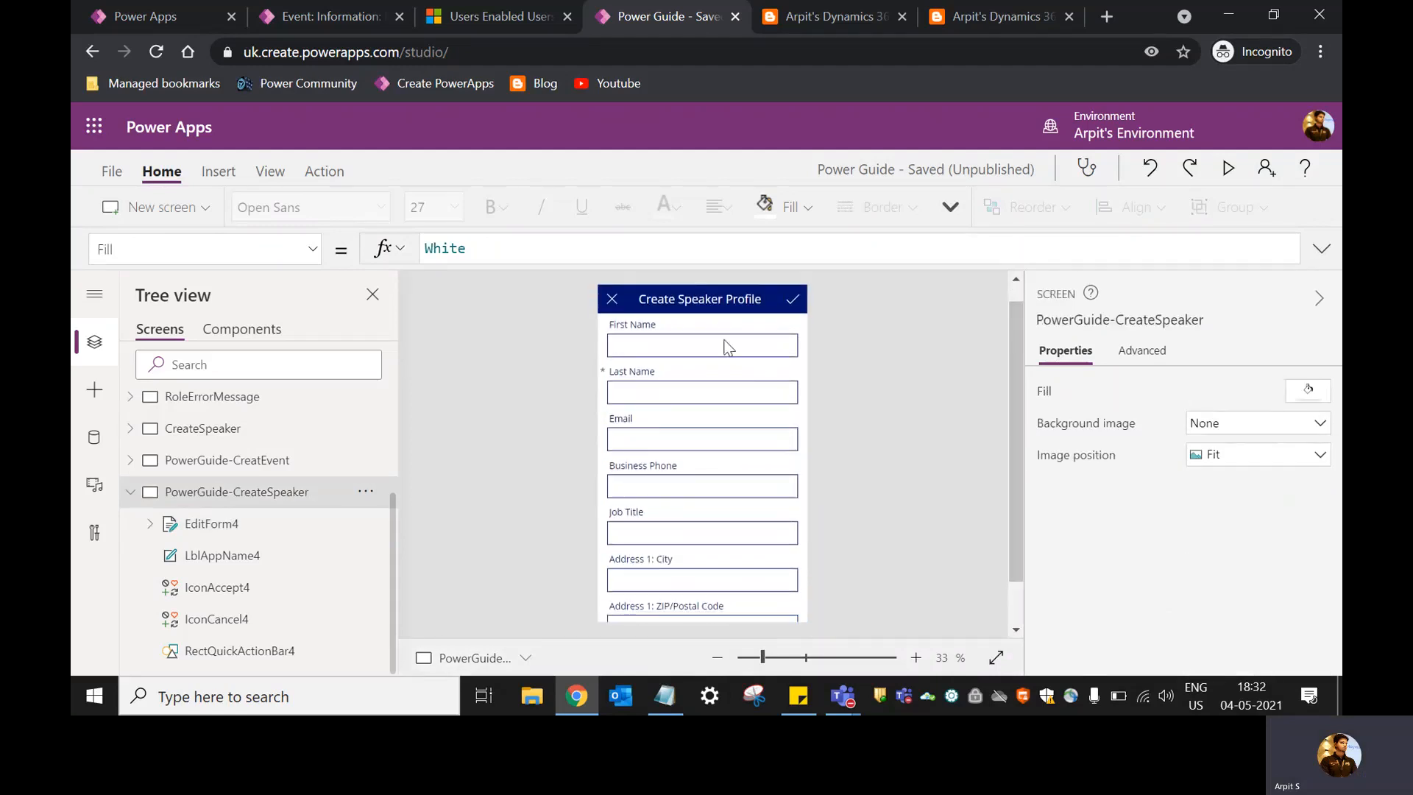
scroll(875, 559, down, 1)
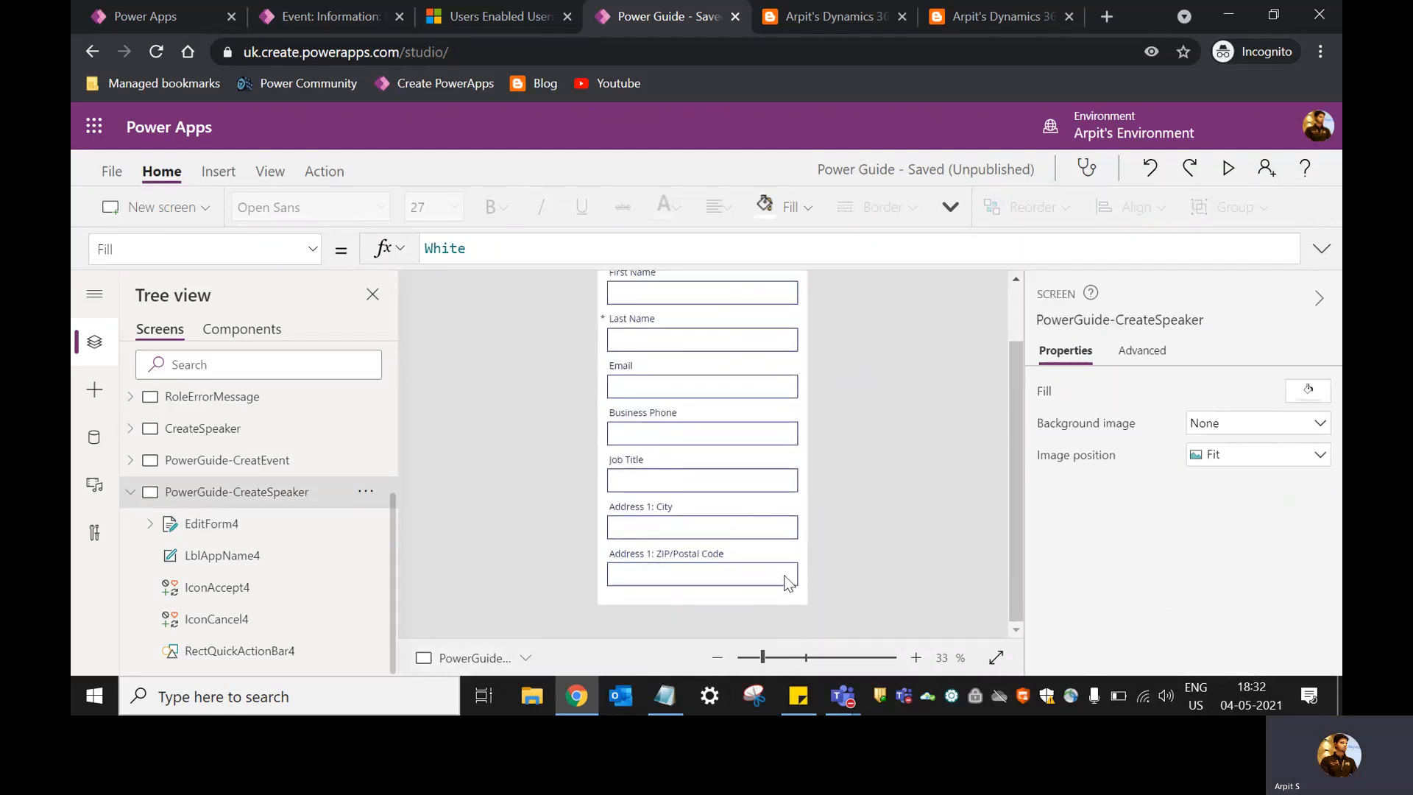
scroll(789, 578, up, 2)
scroll(846, 543, down, 2)
scroll(773, 527, up, 2)
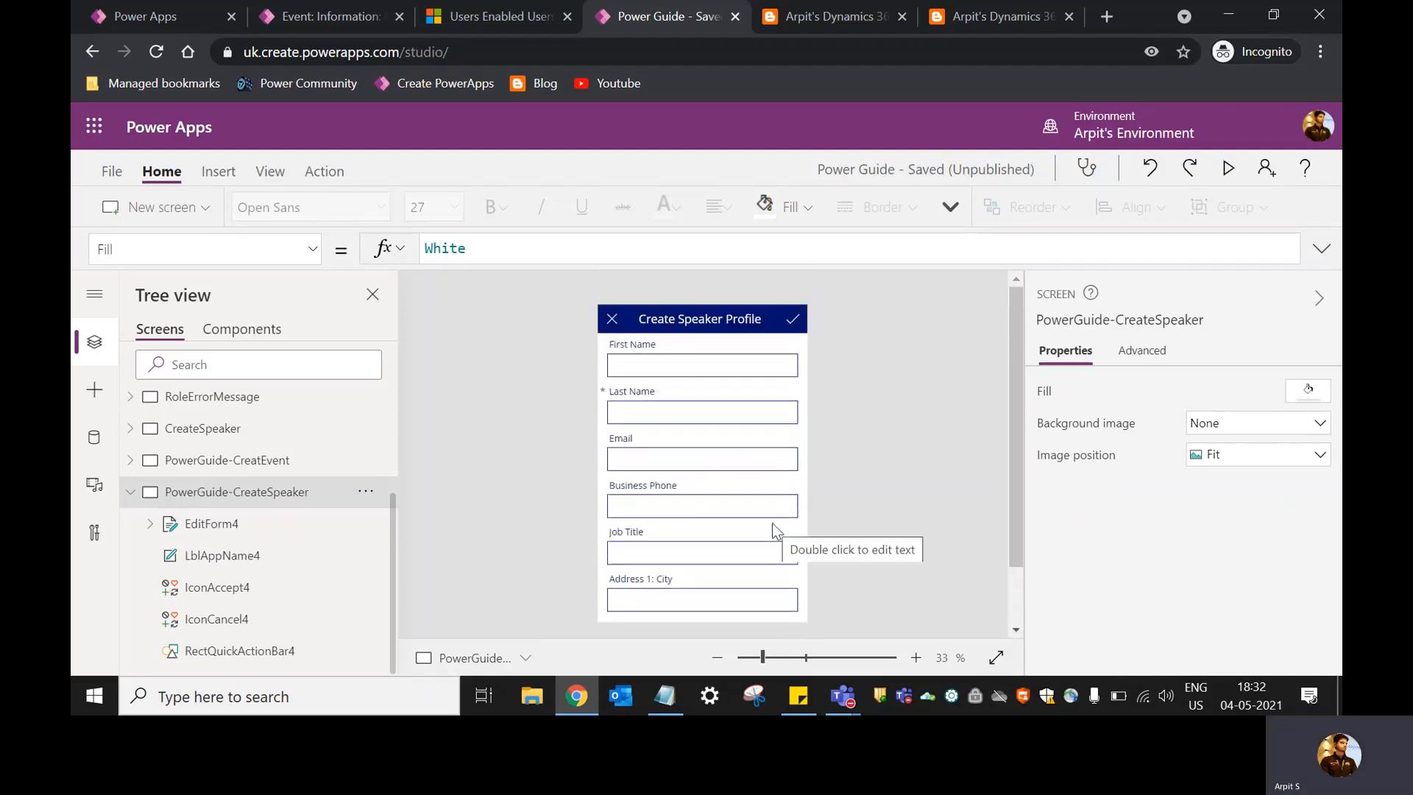
Remove the First Name field from the Create Speaker Profile form.
click(704, 377)
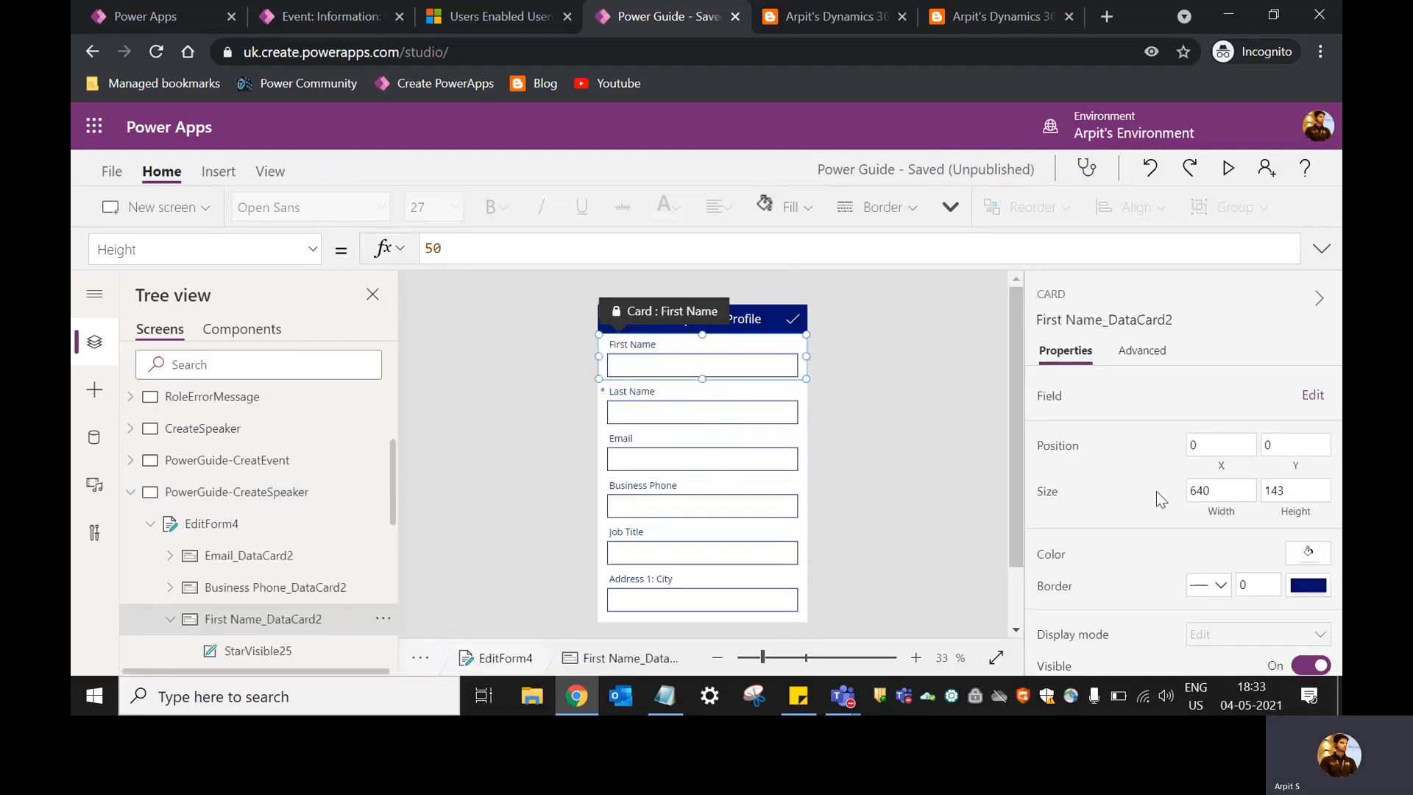
click(1313, 397)
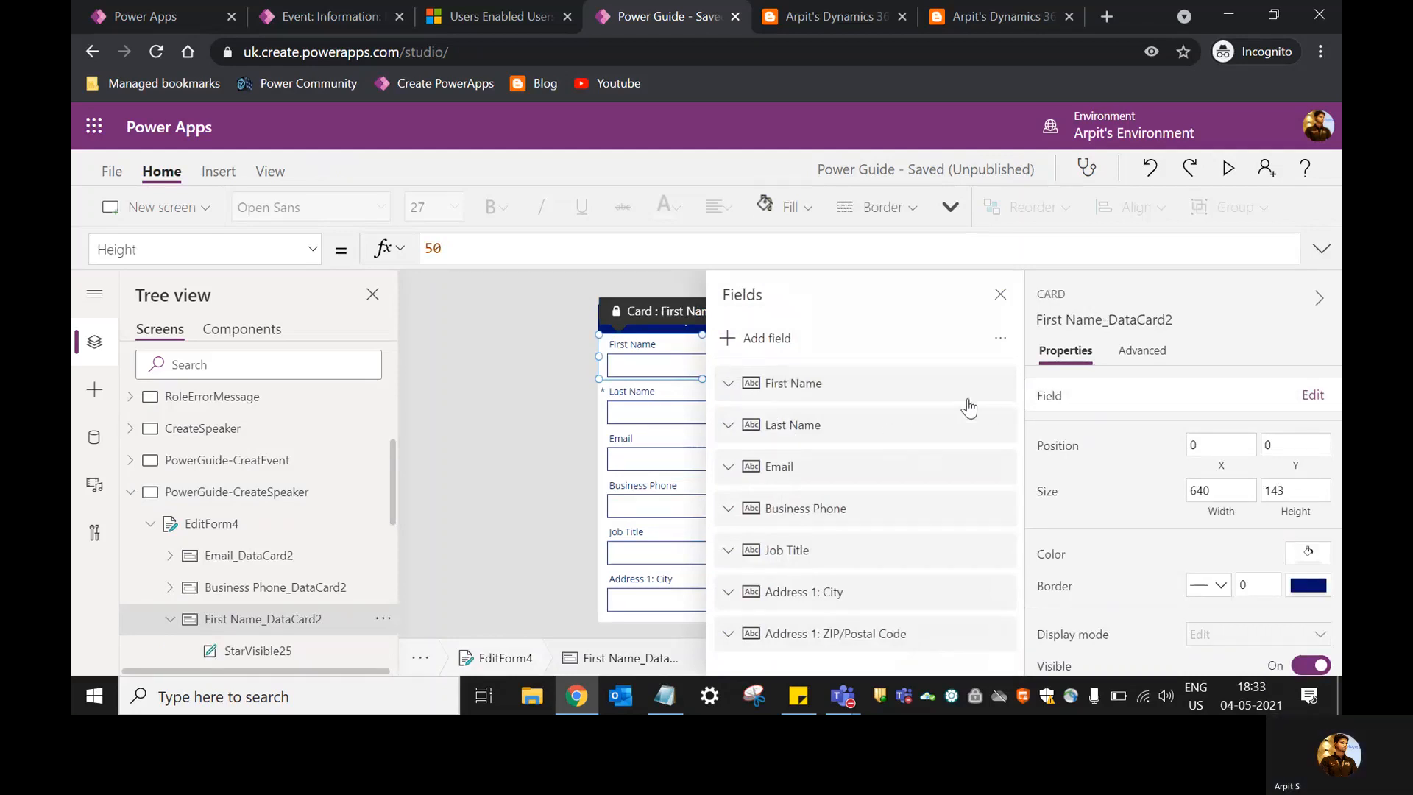
click(1000, 384)
click(1035, 480)
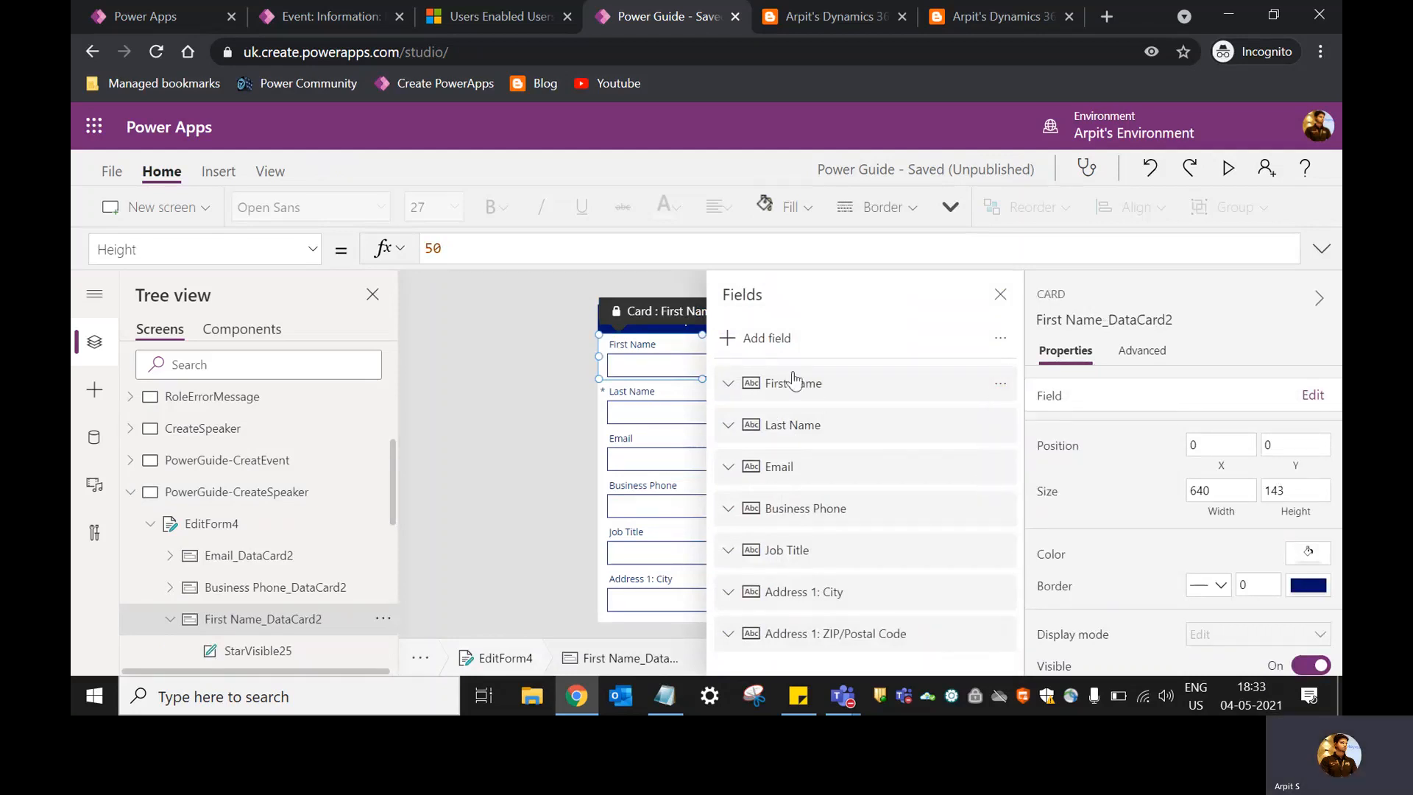
Find the Entity Image field among the Contacts fields and add it to the Create Speaker Profile form.
click(762, 338)
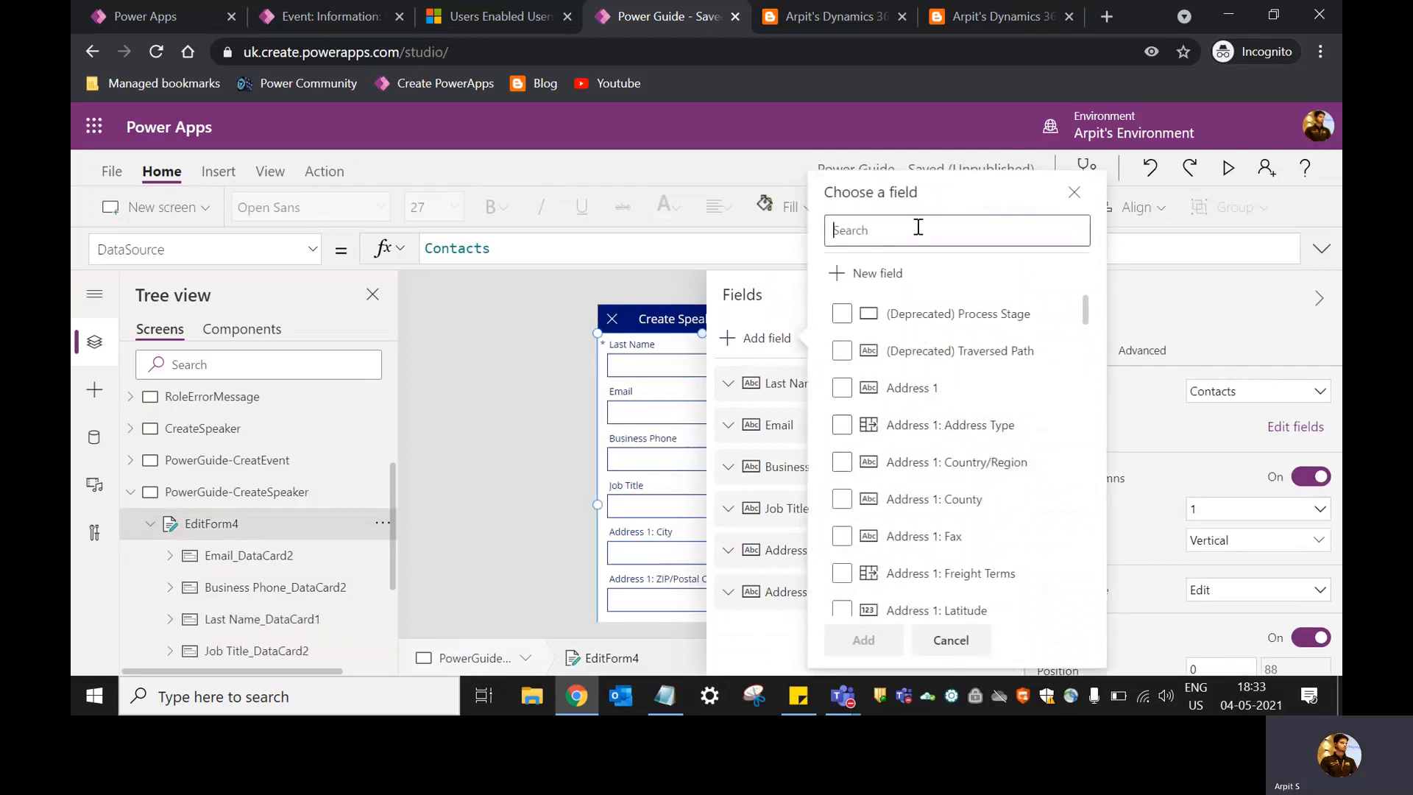
text(image)
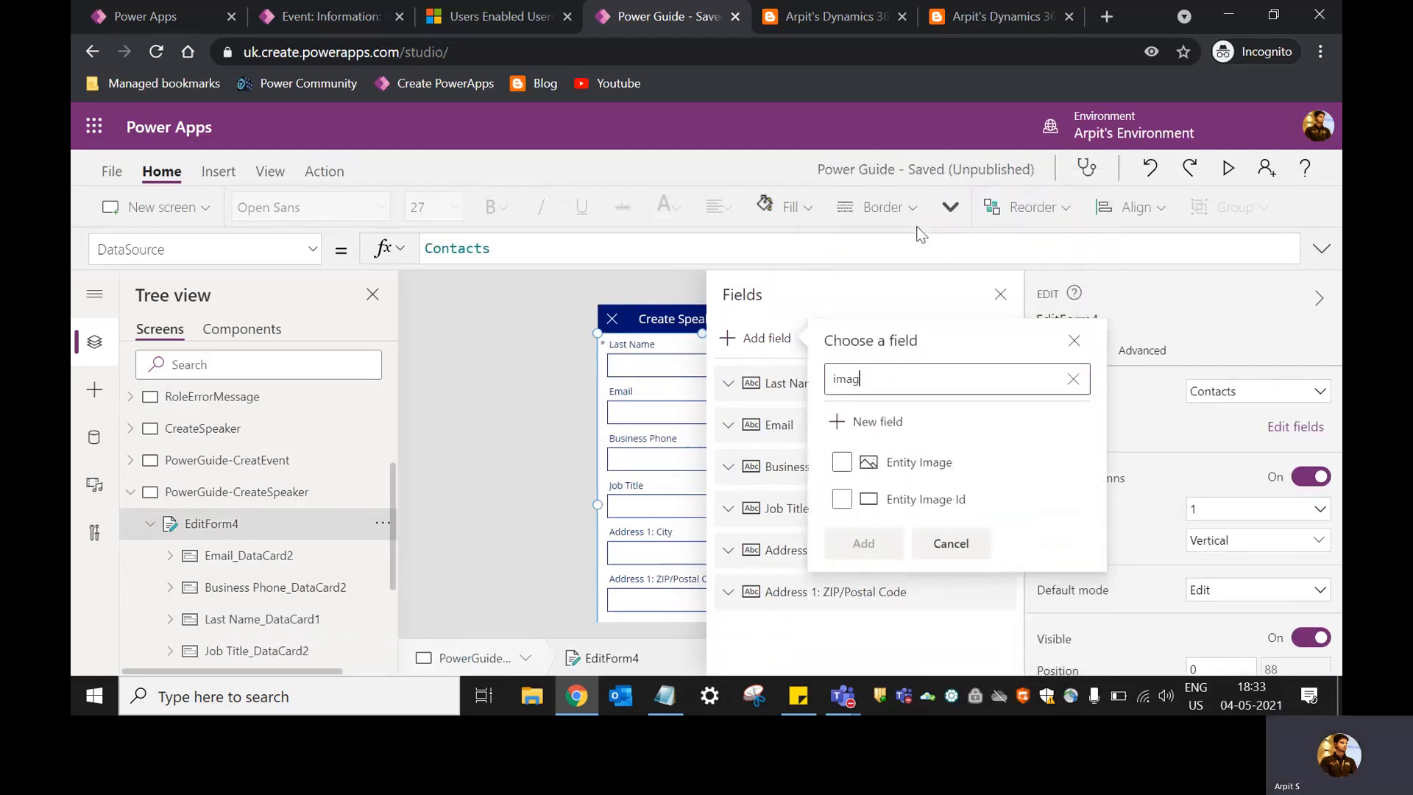
click(842, 465)
click(842, 463)
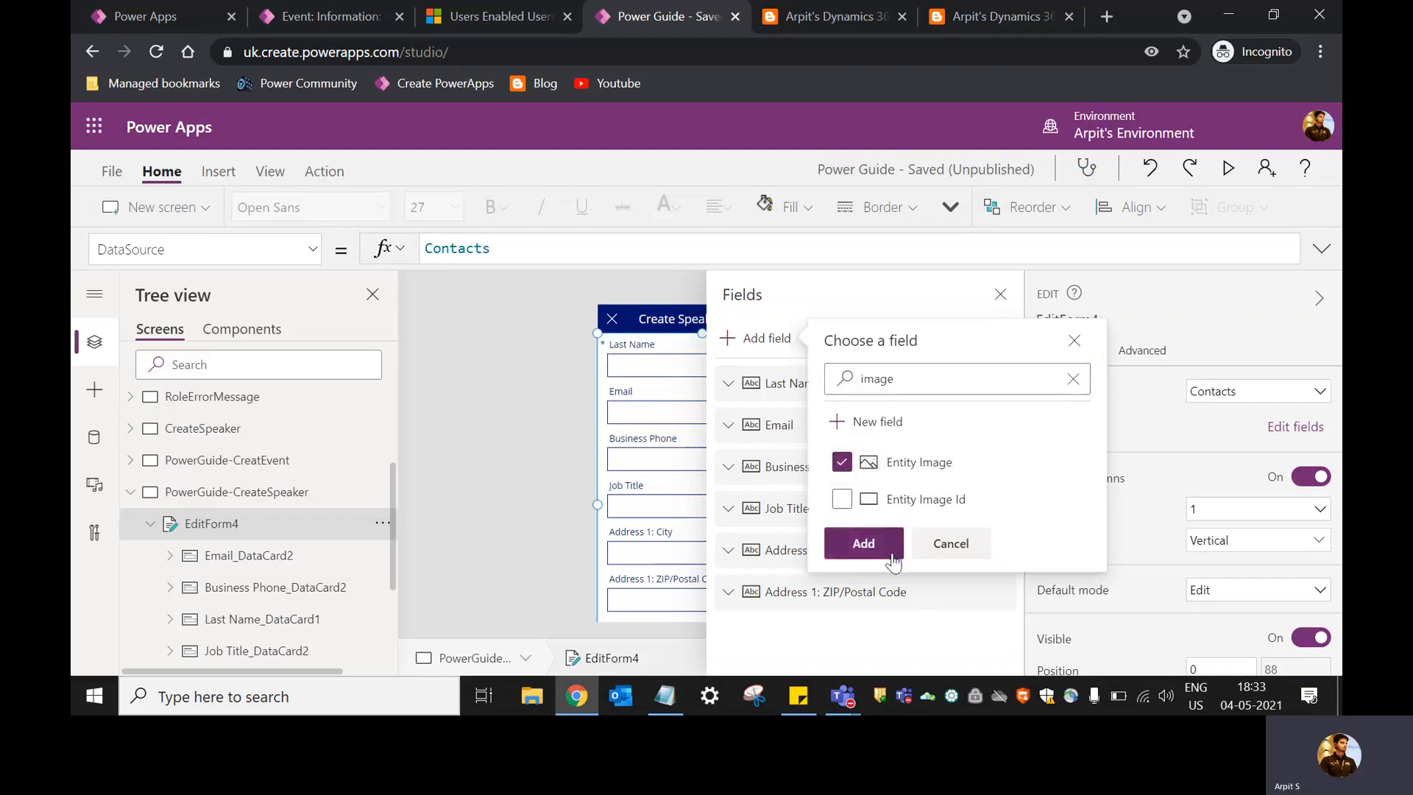
click(862, 546)
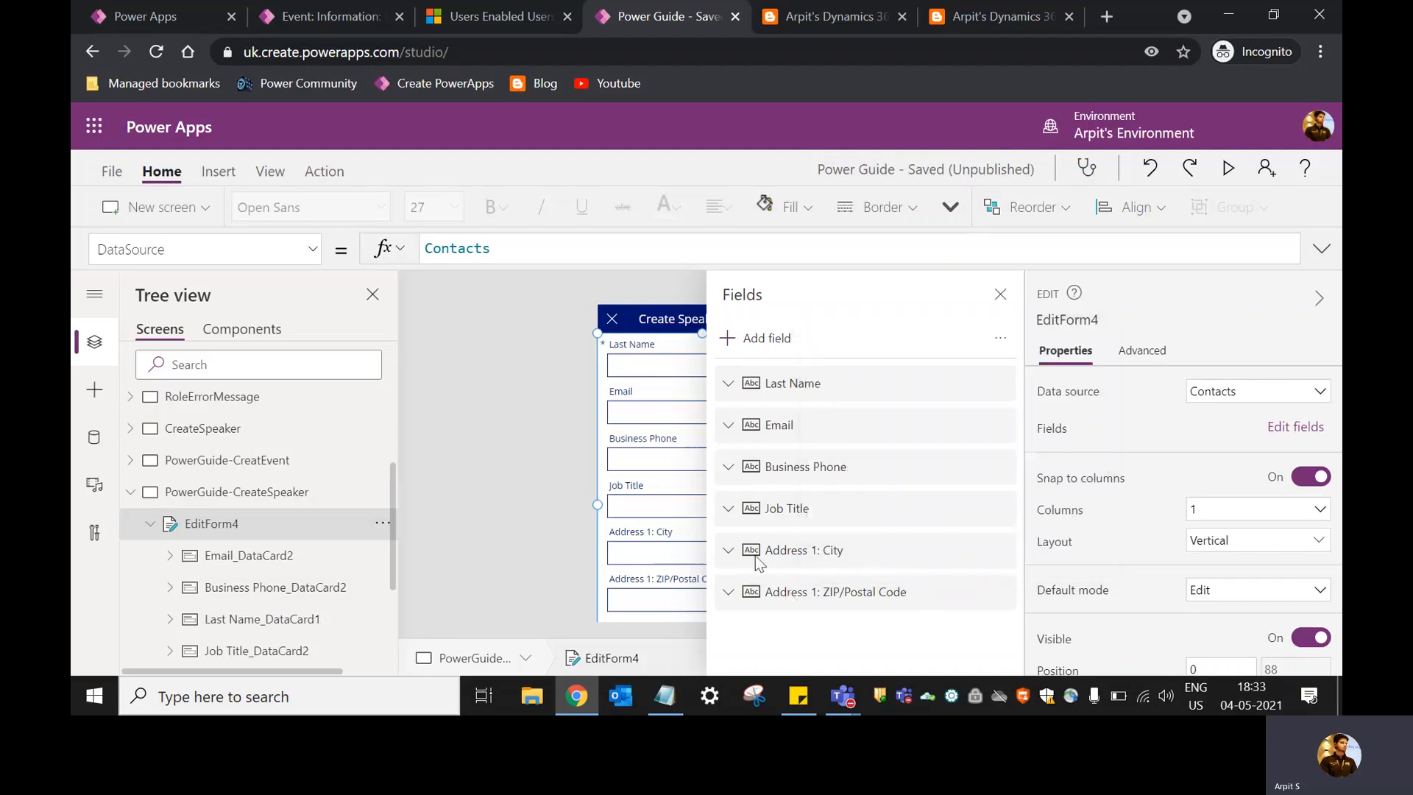
Resize the Entity Image card's picture control to about 367 by 128, place it beside the Entity Image label, and save the app.
scroll(726, 576, down, 2)
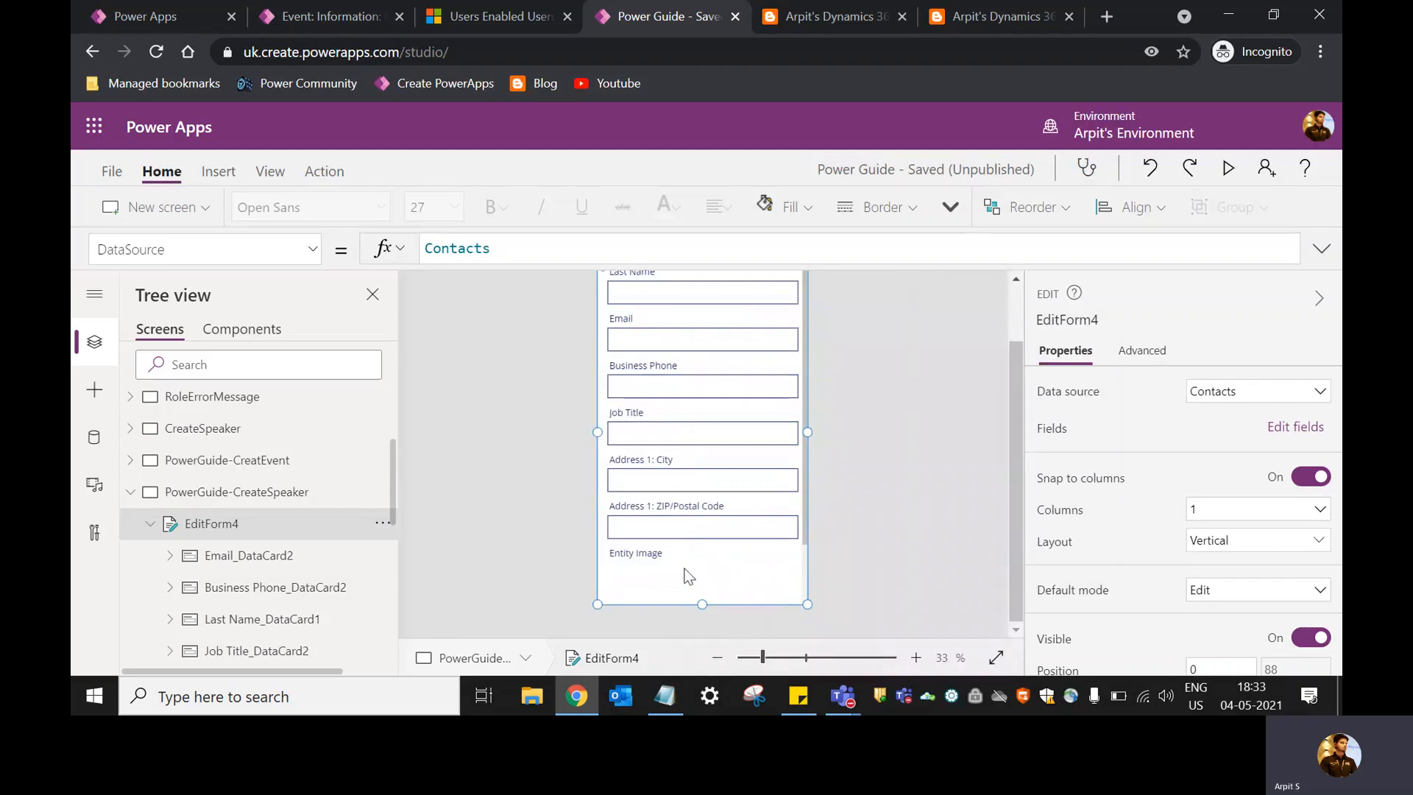
click(688, 574)
click(694, 574)
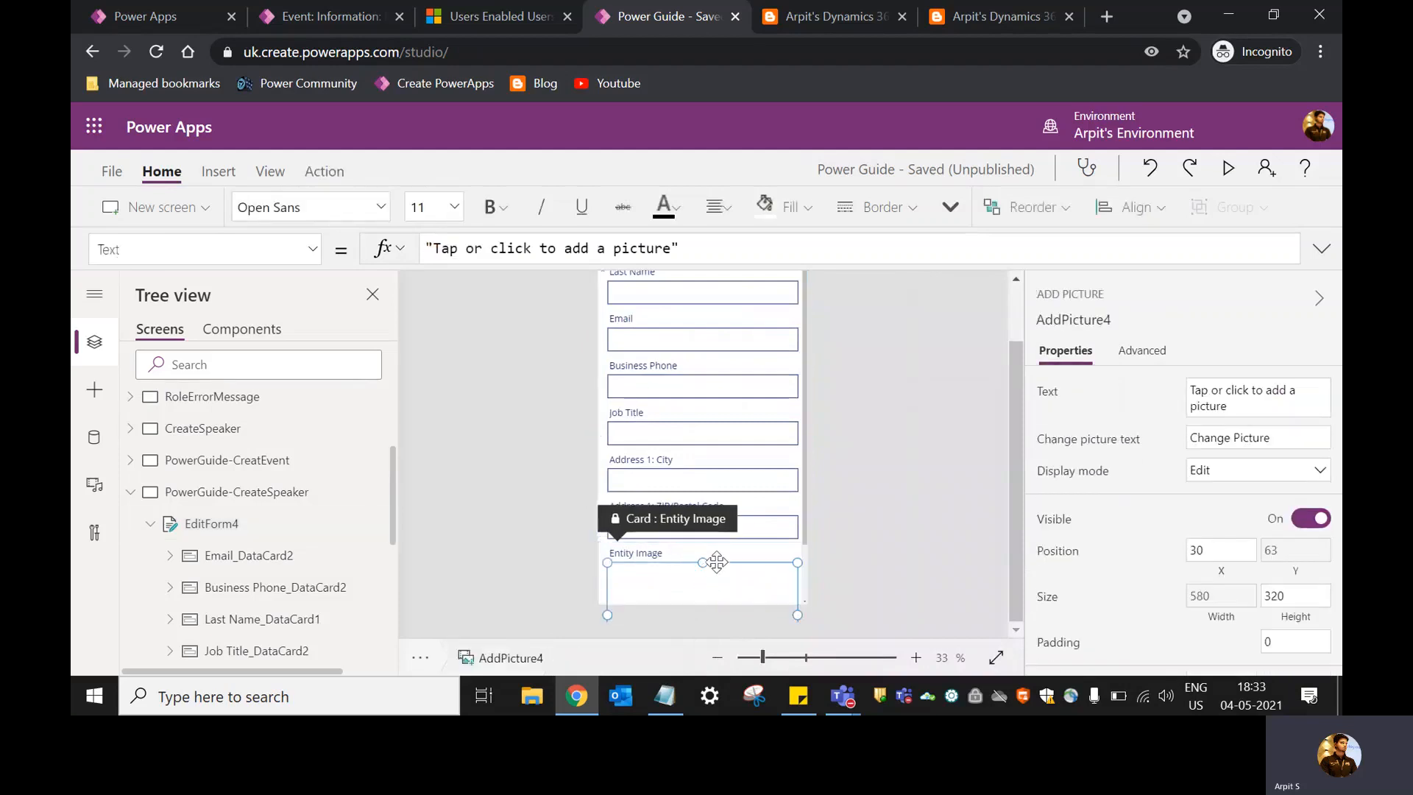
drag(717, 562, 721, 537)
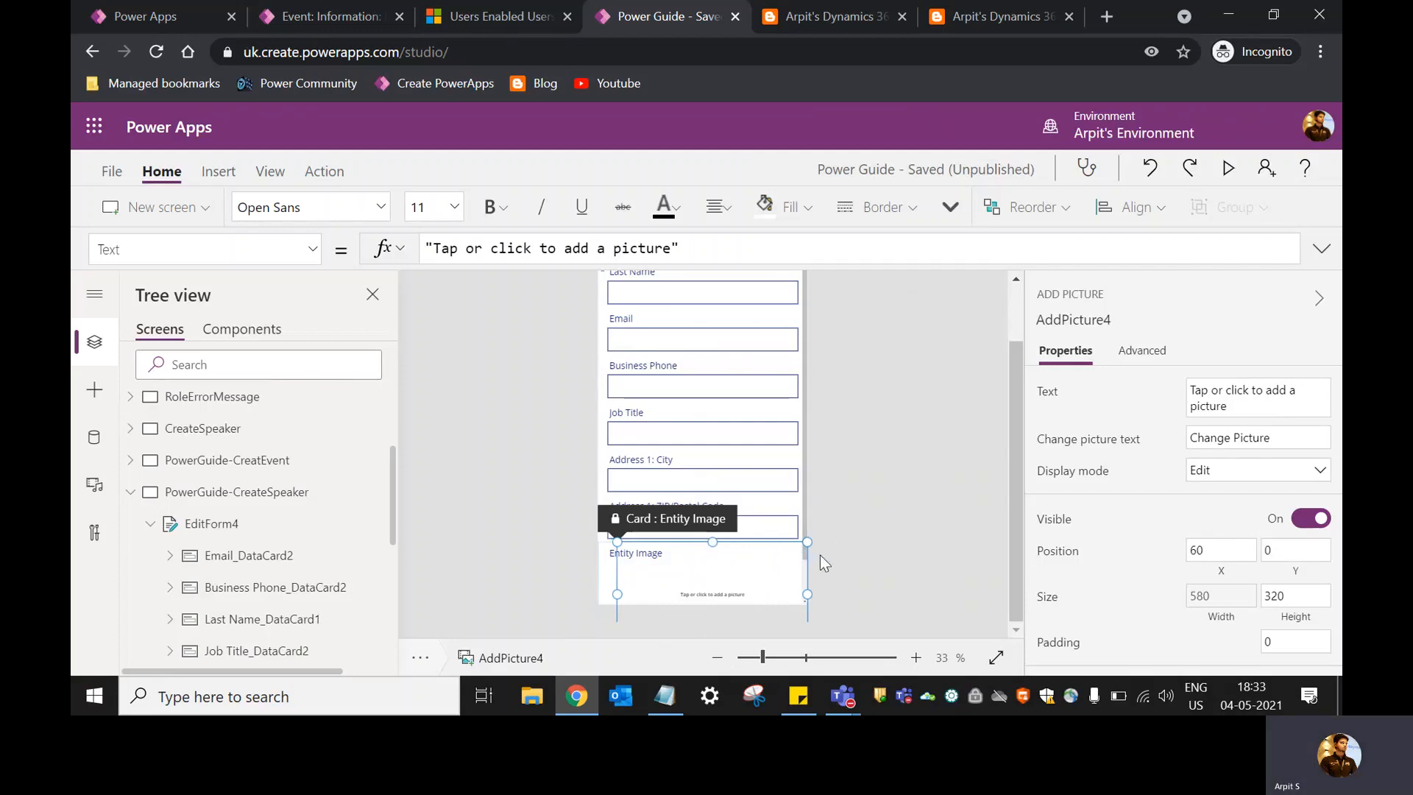
drag(806, 544, 754, 513)
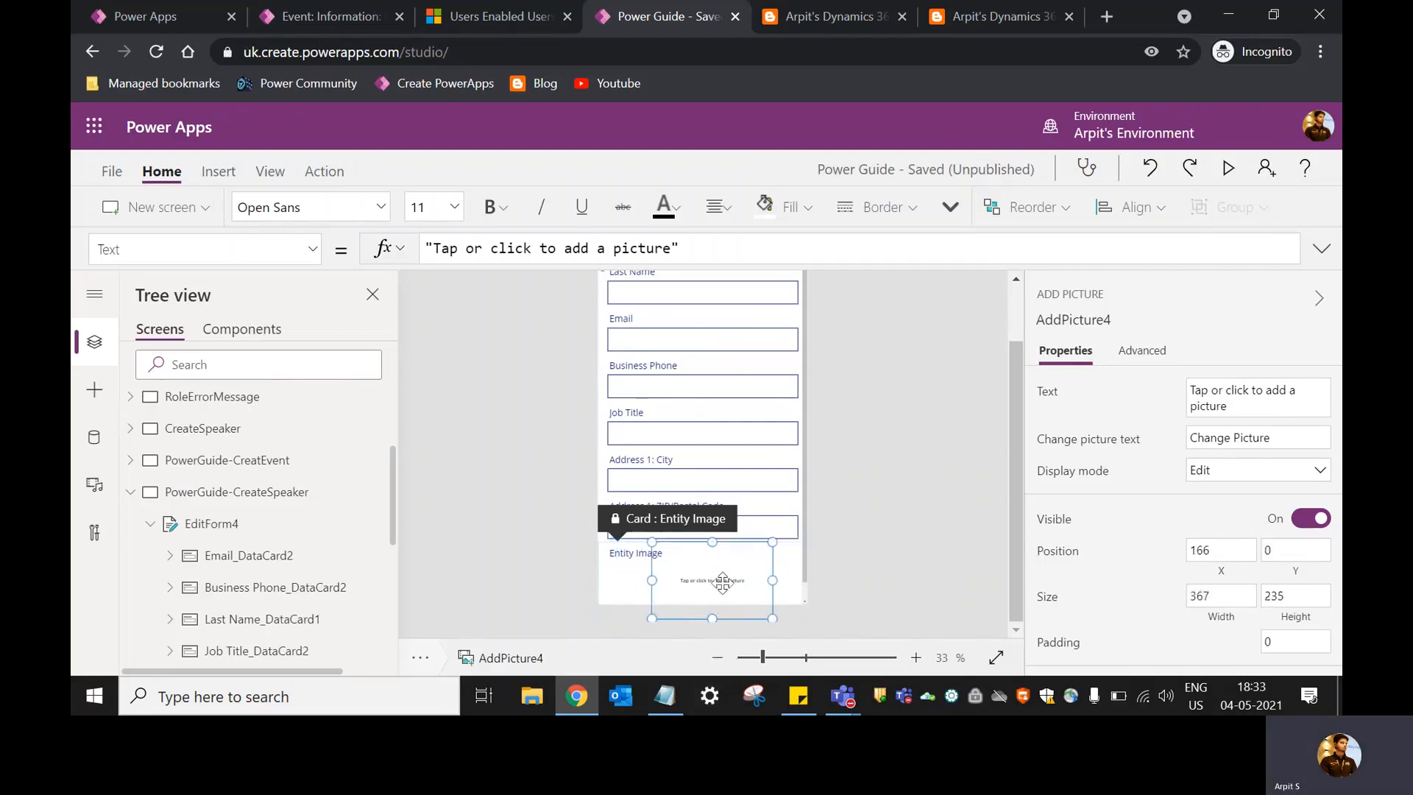
drag(712, 618, 745, 565)
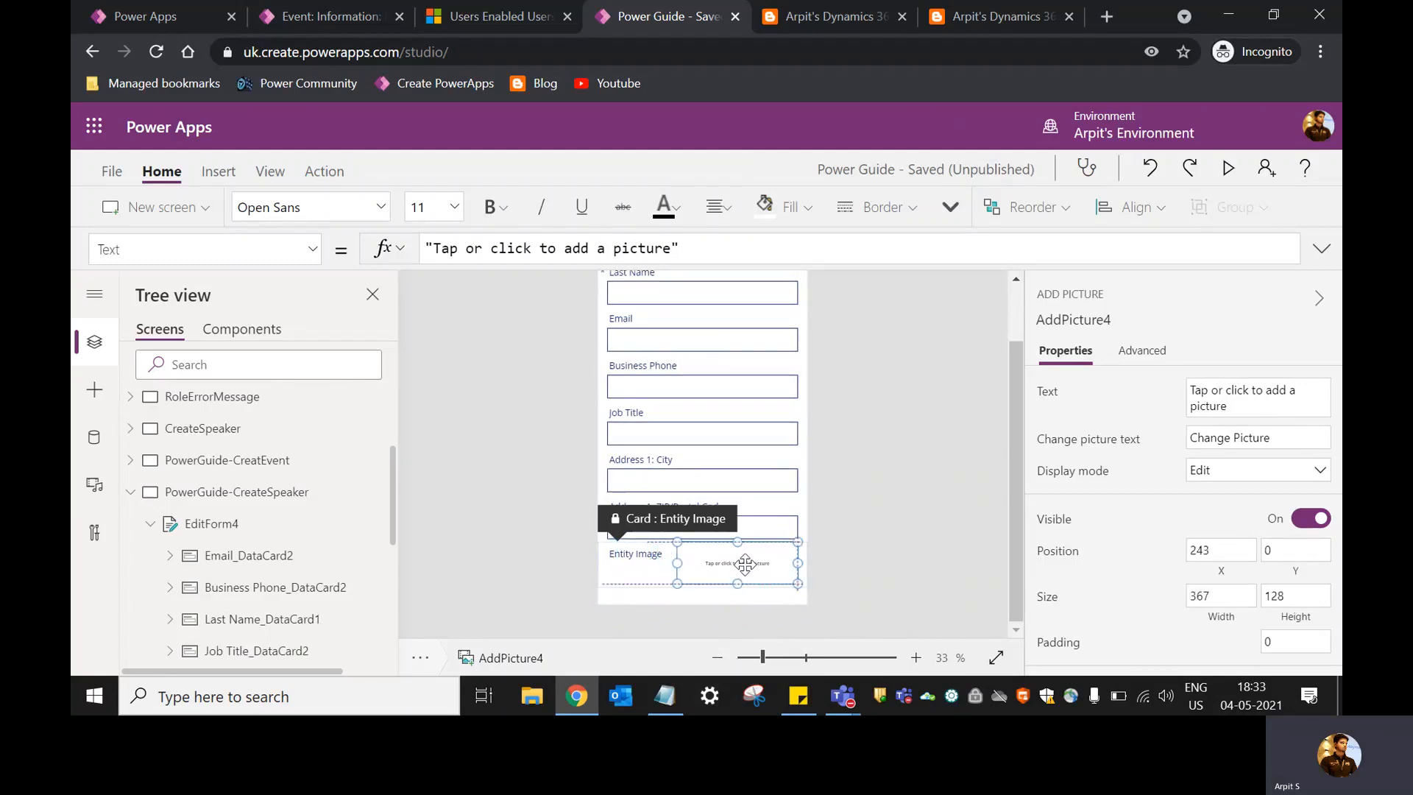
click(922, 576)
scroll(753, 571, up, 2)
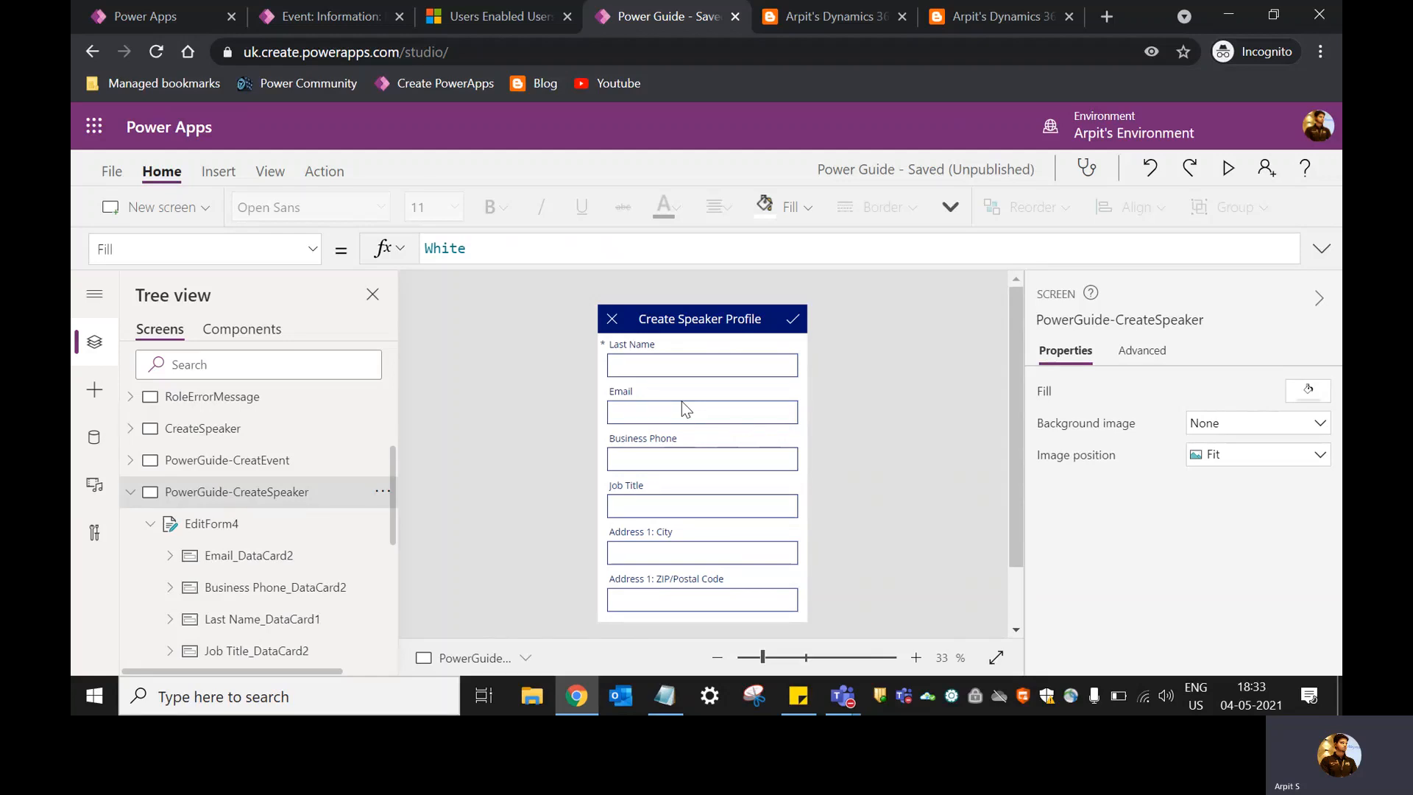
key(ctrl+s)
Examine the Last Name, Email, Business Phone, Job Title and ZIP/Postal Code inputs on the Create Speaker Profile form.
click(670, 361)
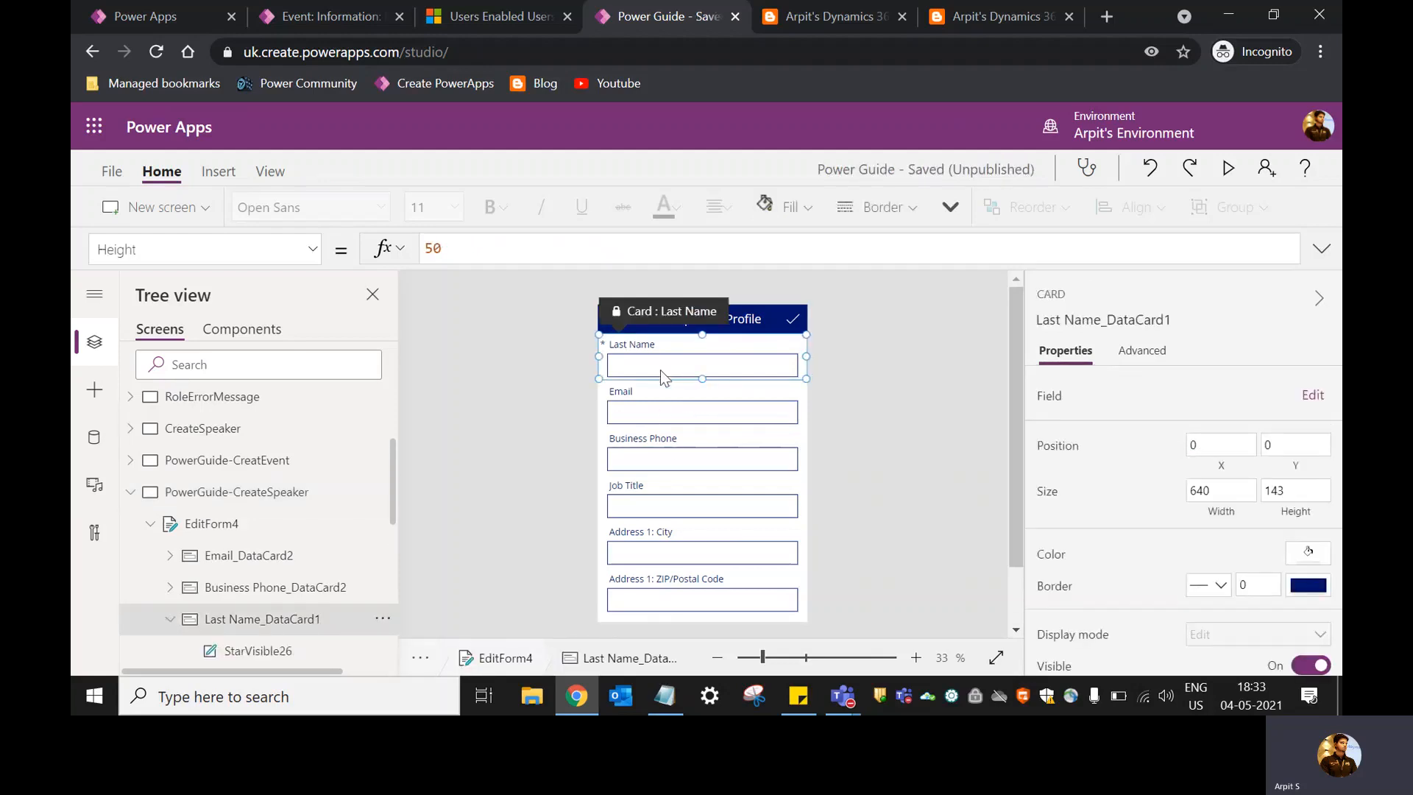
click(655, 368)
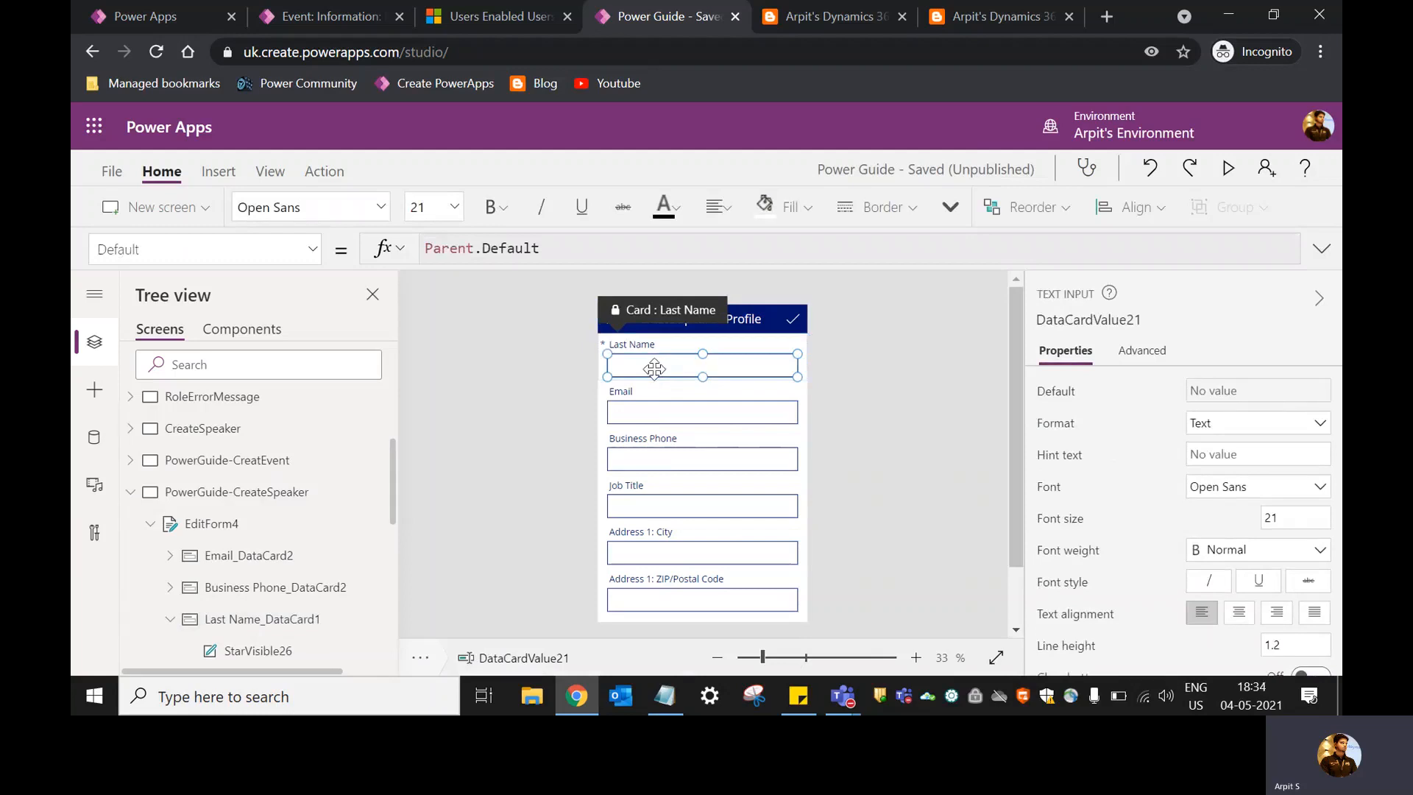
click(651, 413)
click(651, 412)
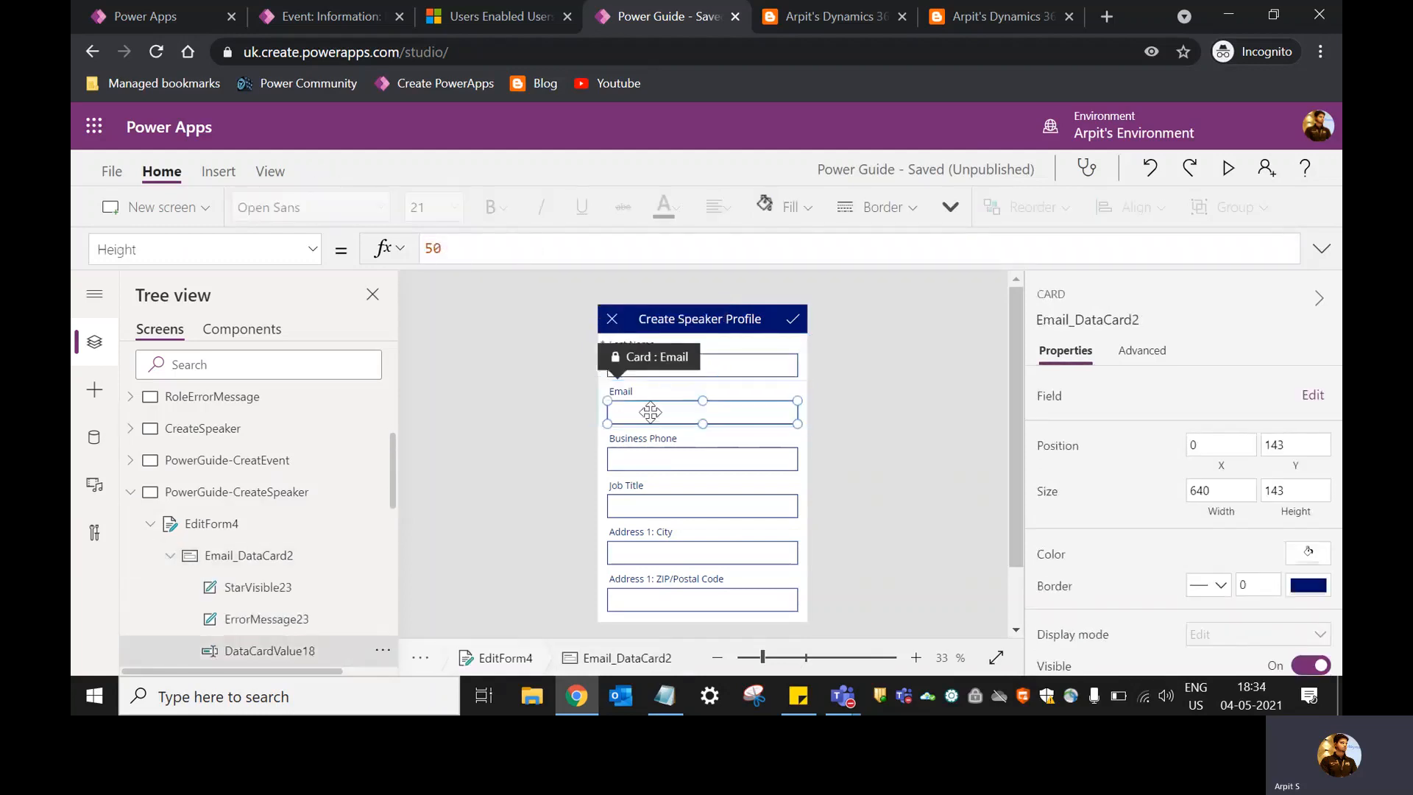
click(654, 456)
click(654, 455)
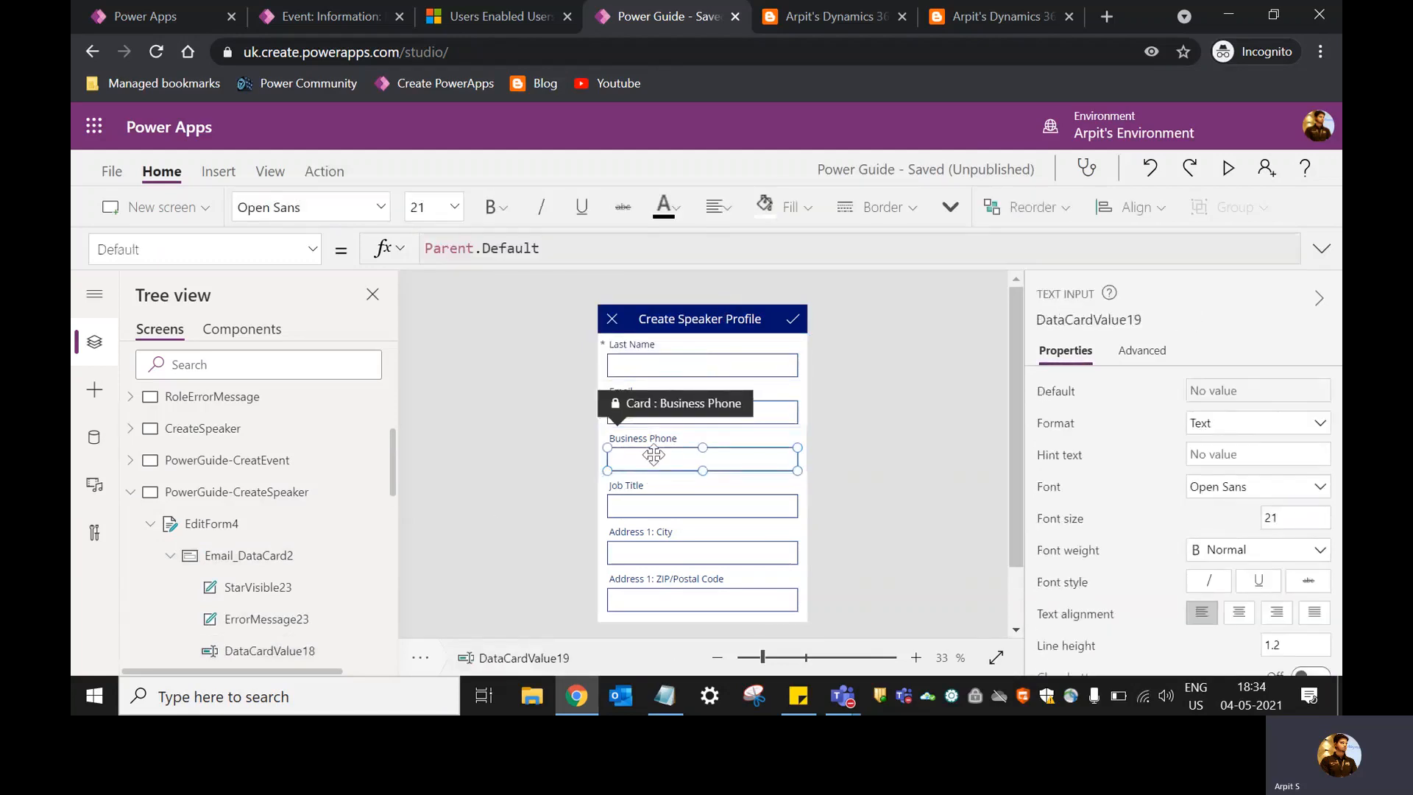
click(666, 499)
click(666, 499)
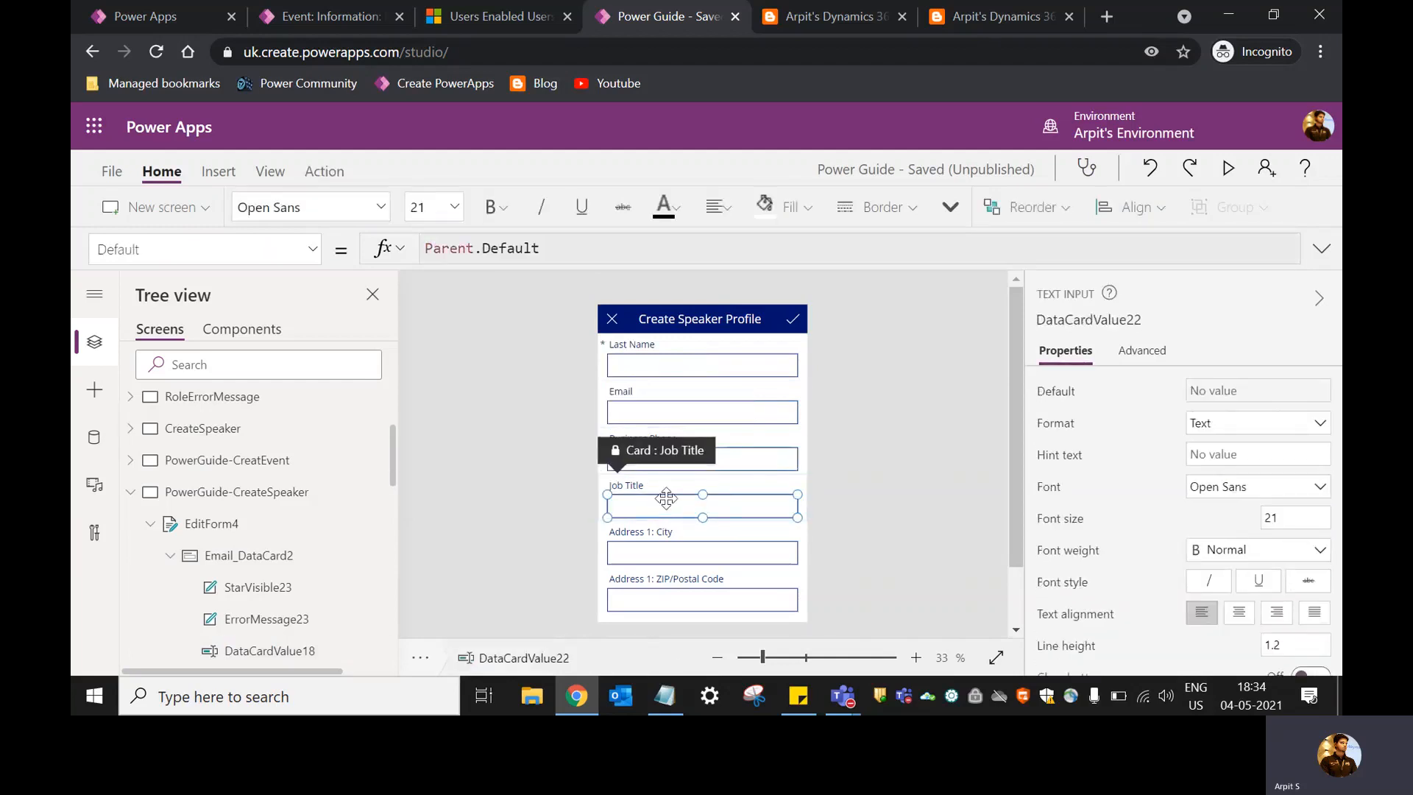
scroll(667, 499, down, 1)
click(686, 519)
click(689, 524)
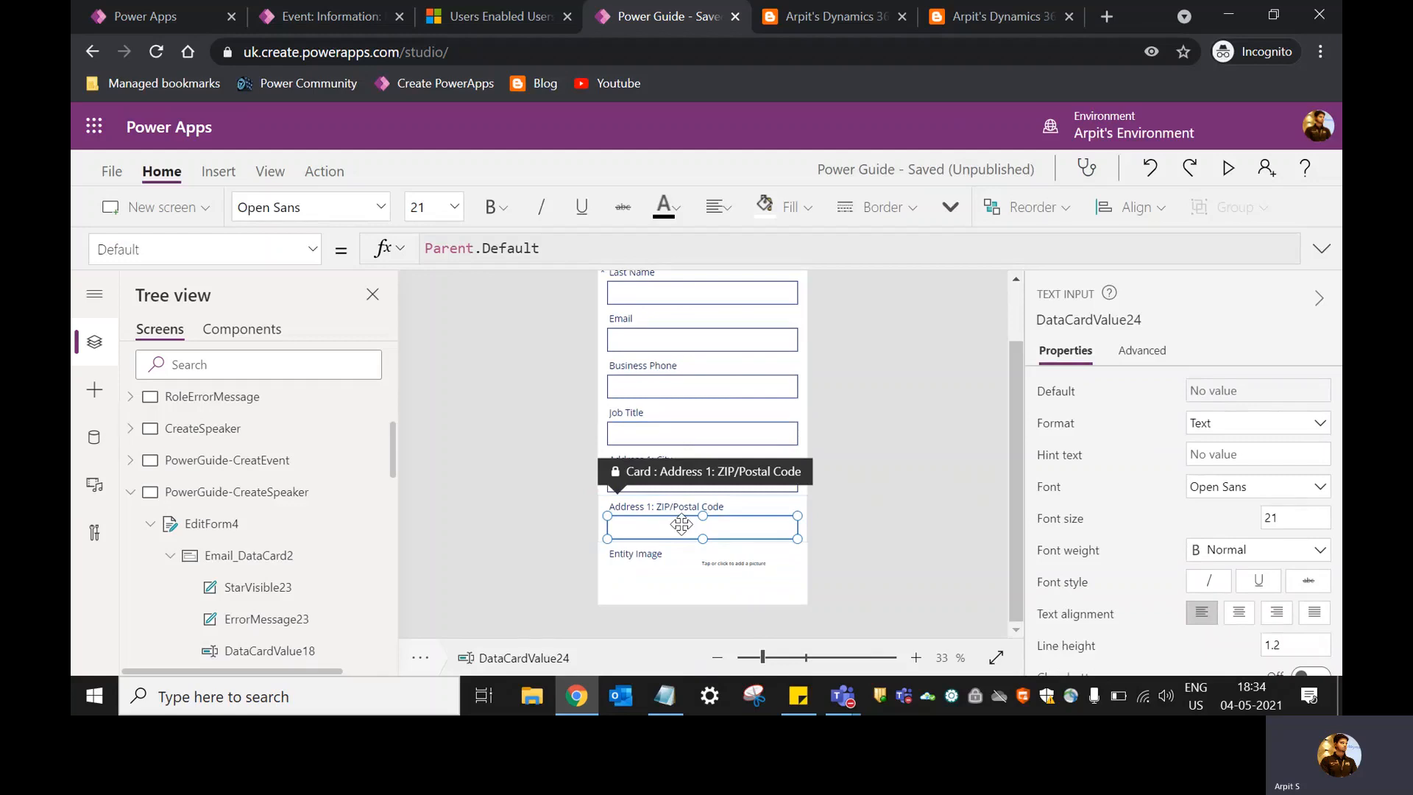
scroll(745, 491, up, 1)
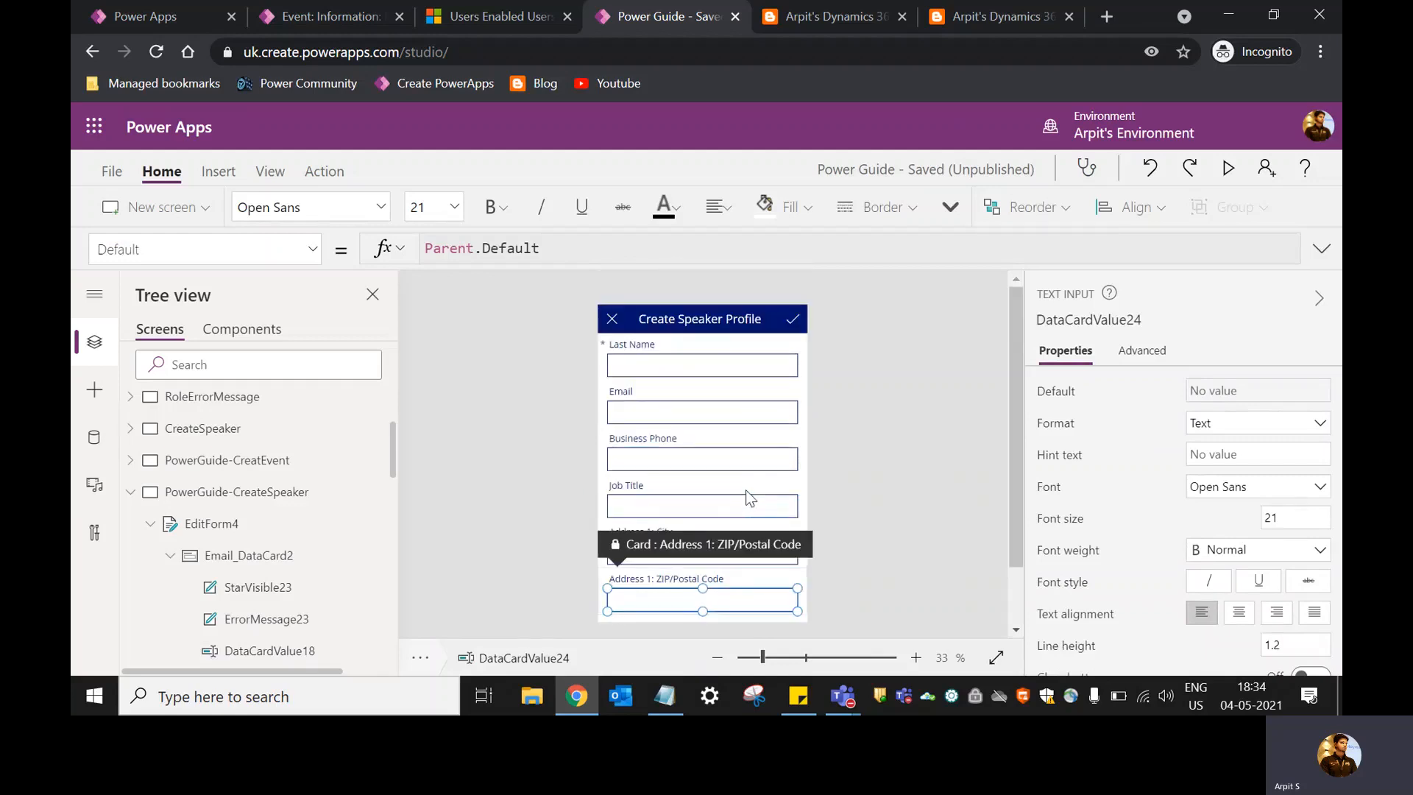
On the PowerGuide-CreatEvent screen, set the Event Status combo box's Items formula to Choices('Event Status (Events)'.Submitted).
click(131, 491)
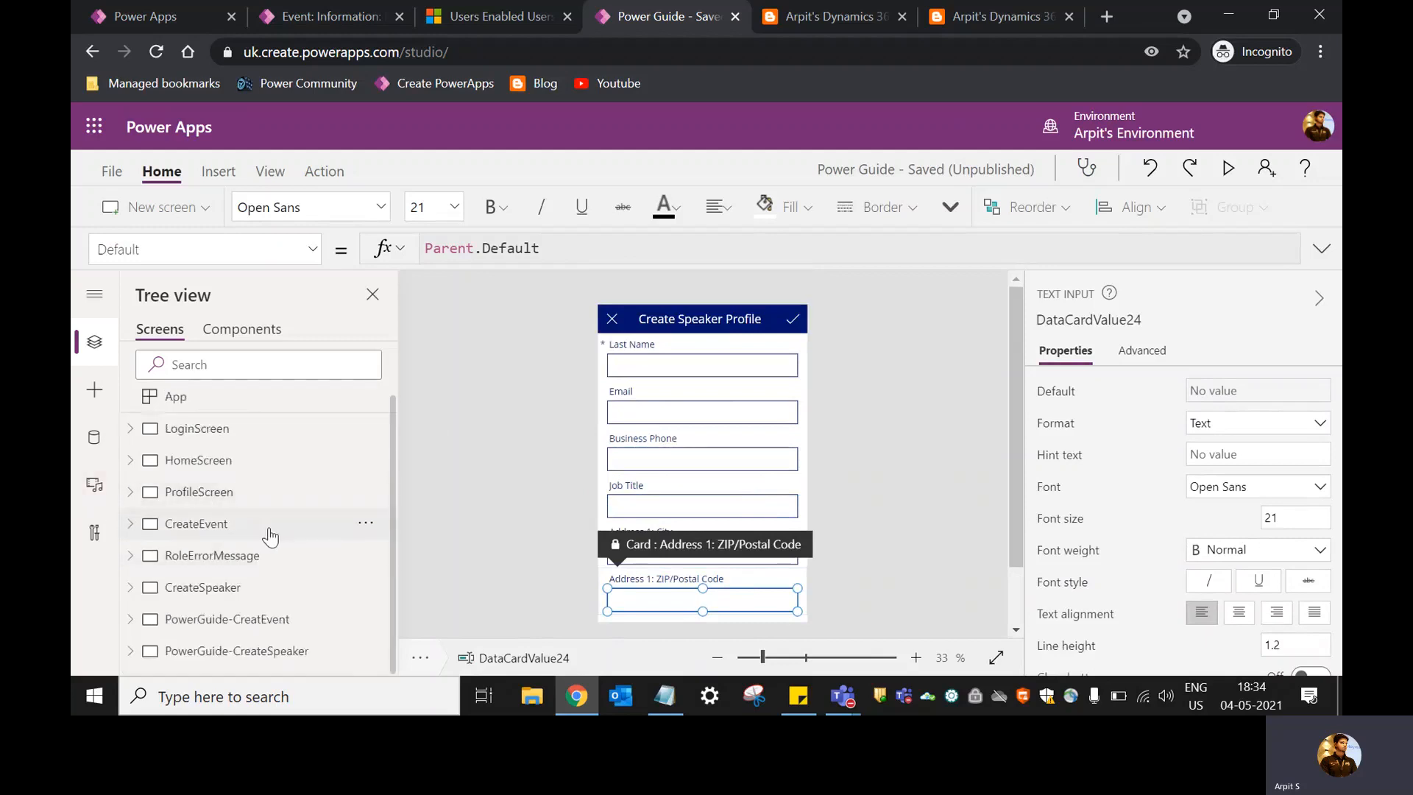
click(266, 624)
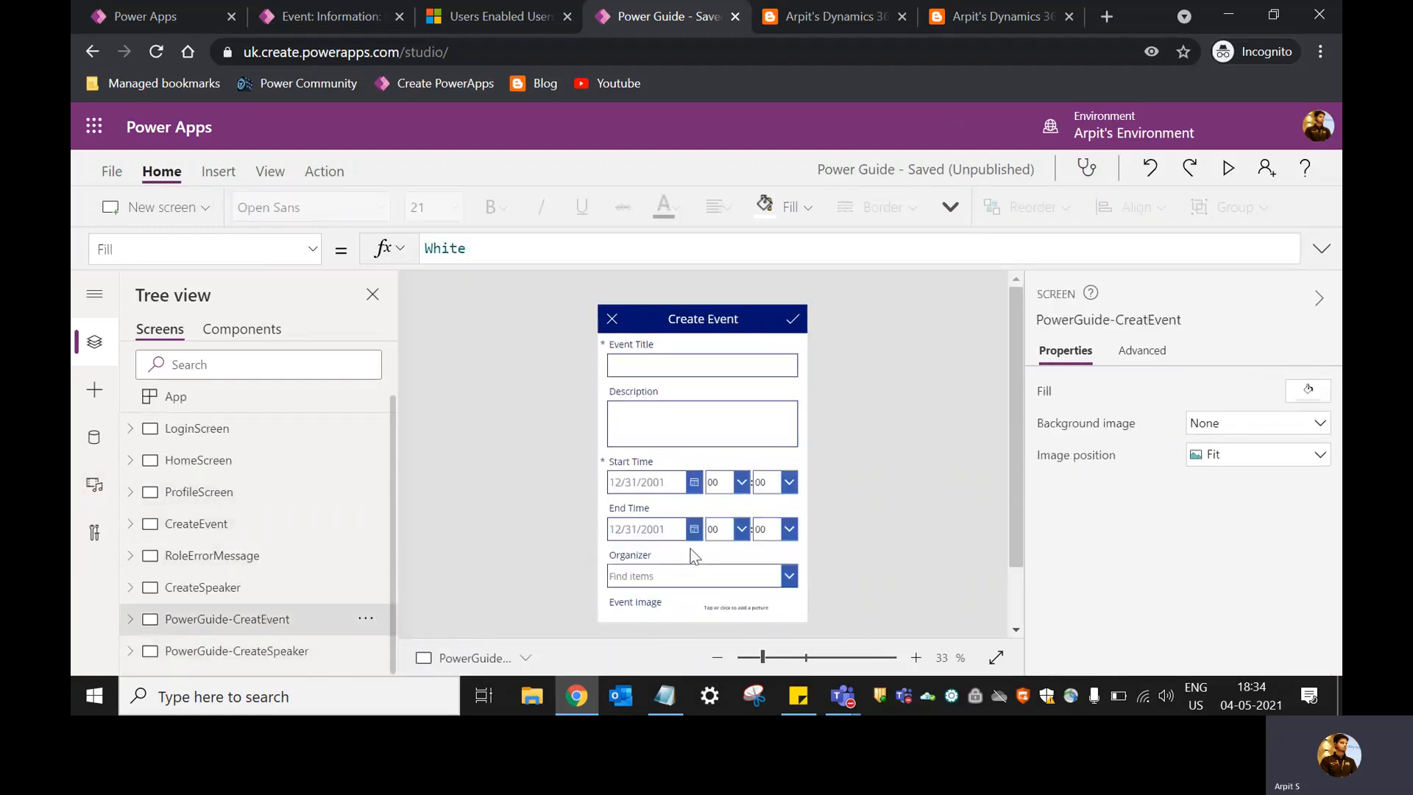
scroll(696, 567, down, 2)
click(687, 585)
click(687, 584)
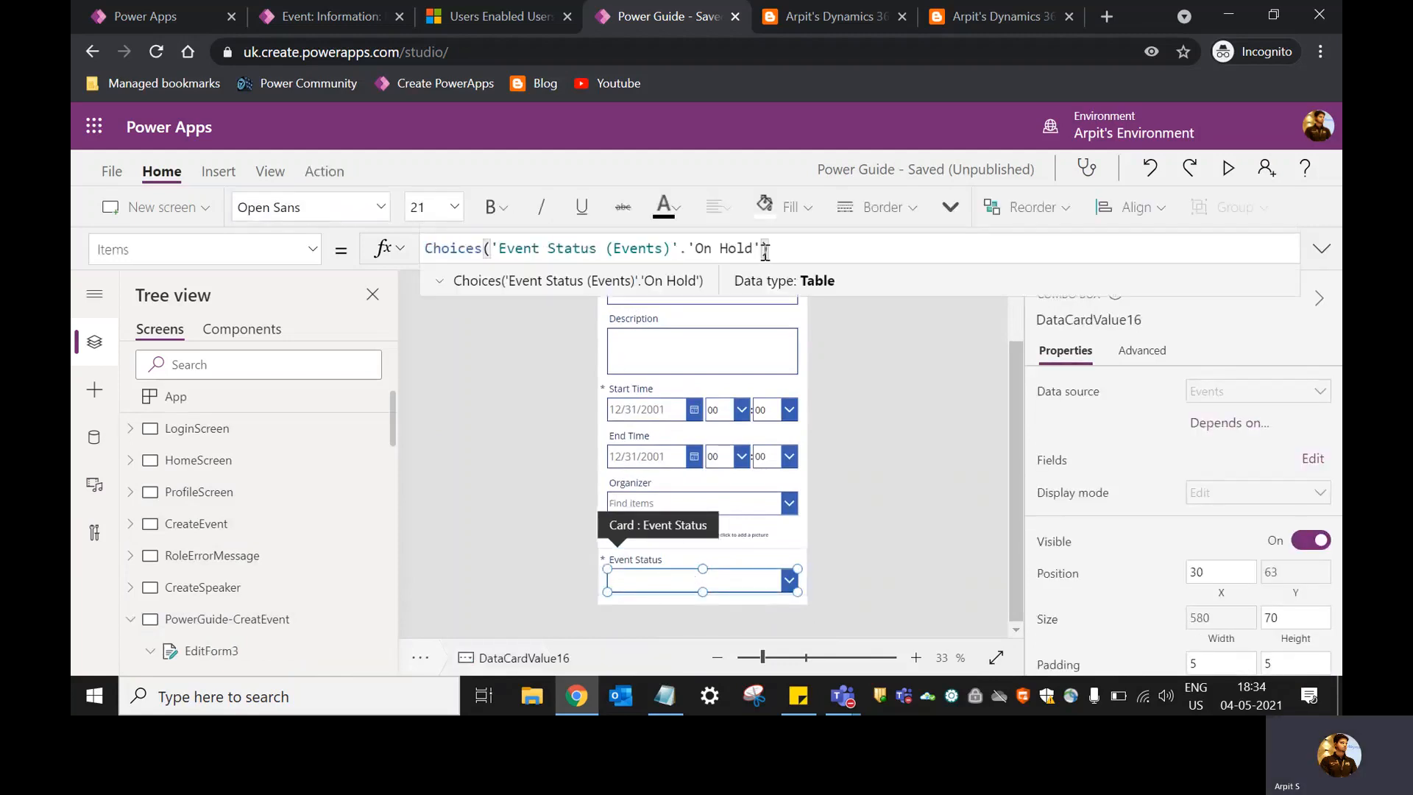
drag(768, 250, 683, 253)
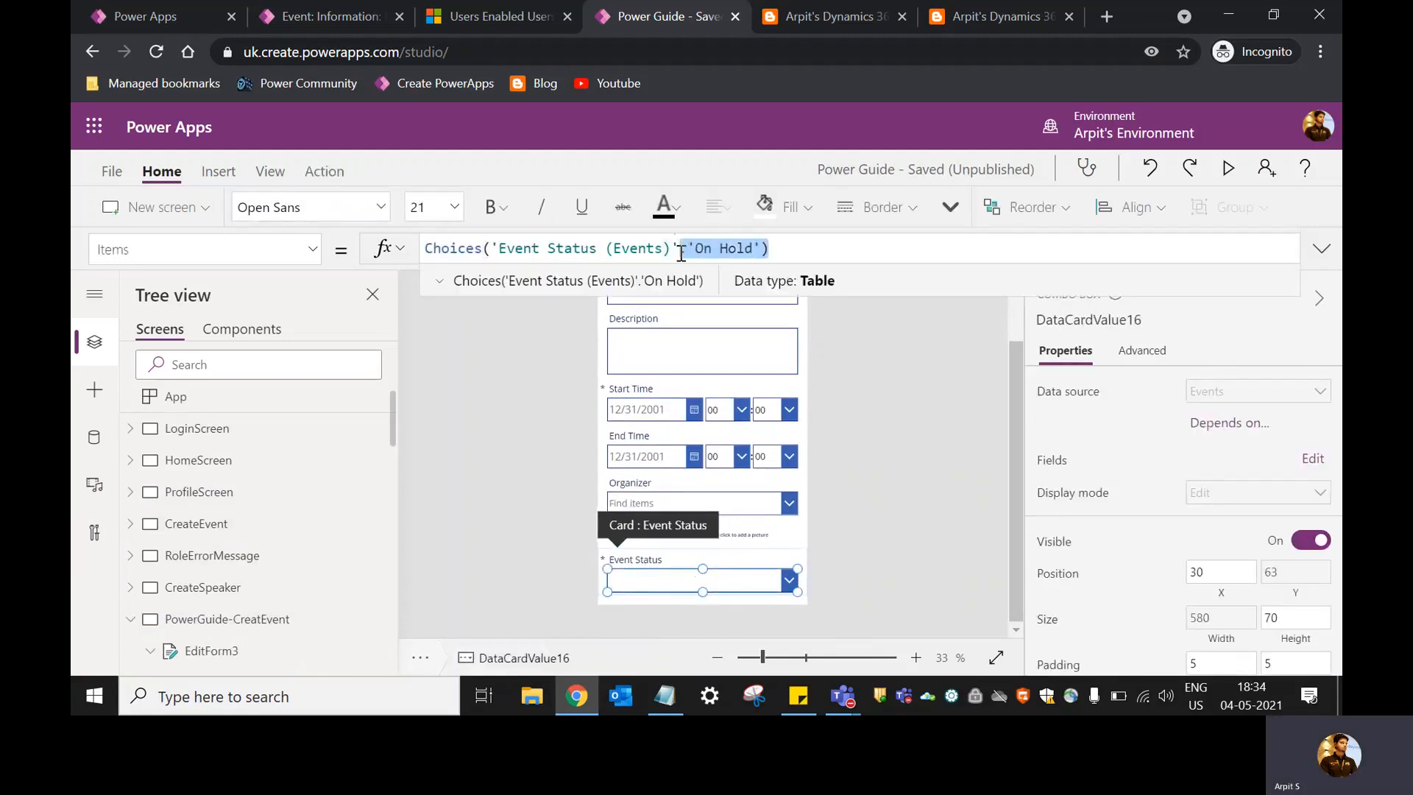
key(BackSpace)
text(.)
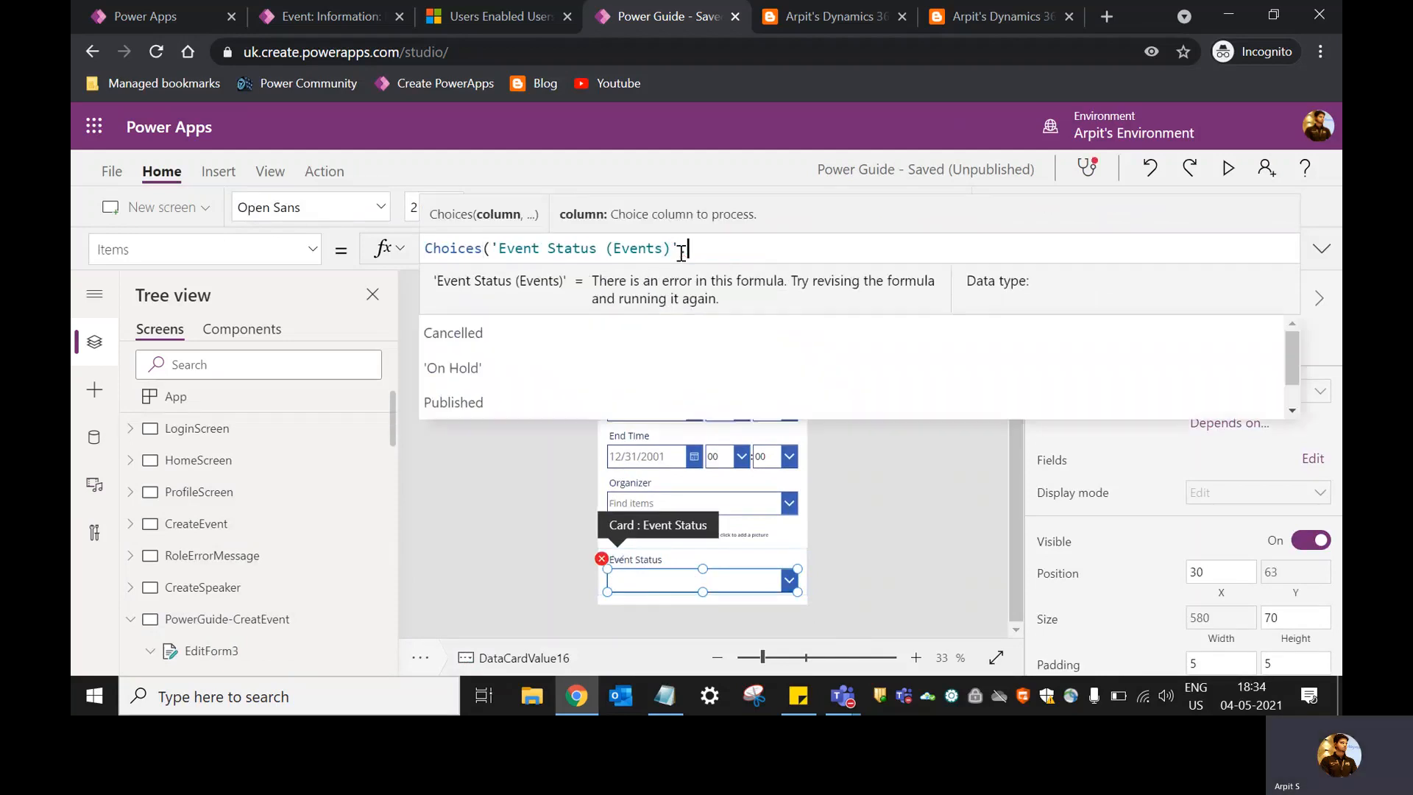
key(Down)
key(Down)
key(Down)
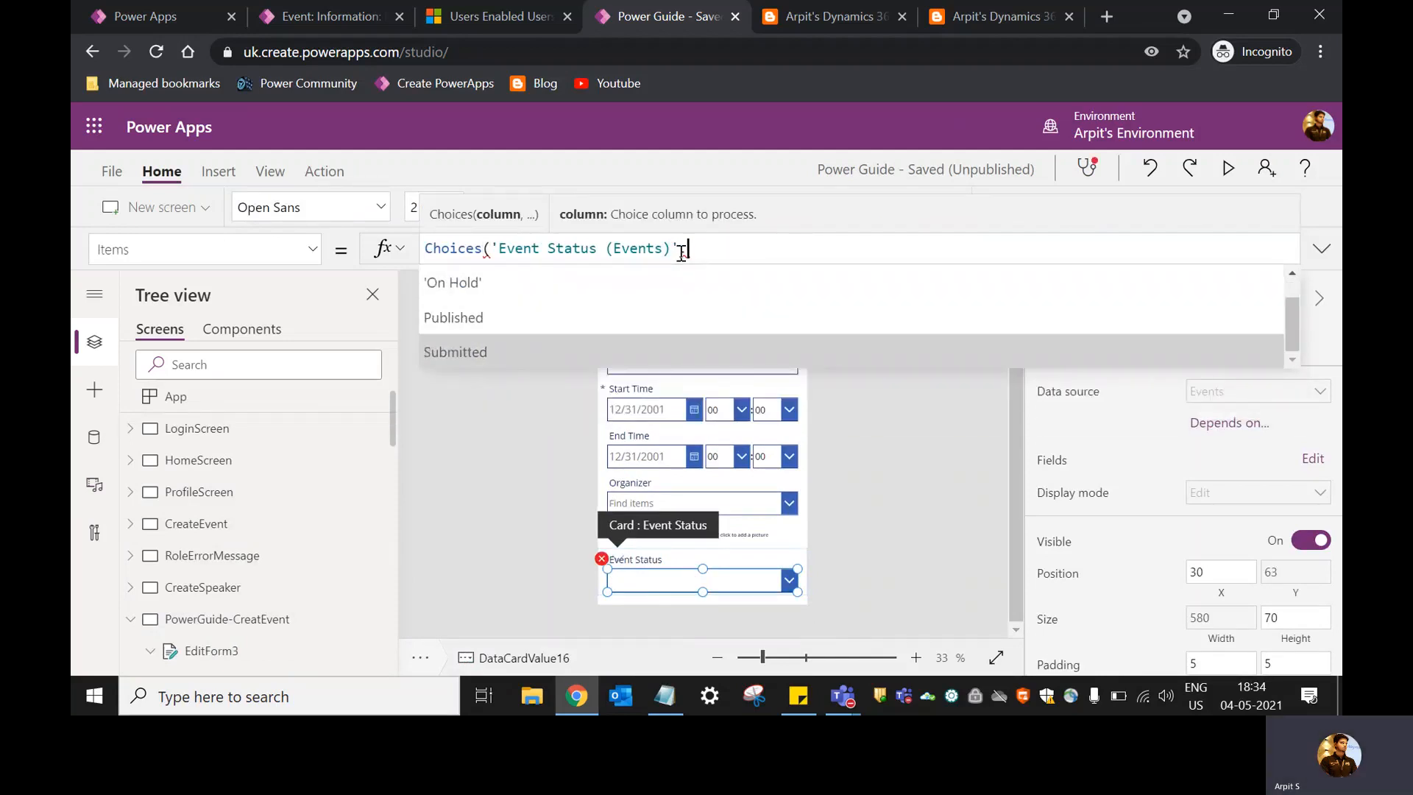
key(Tab)
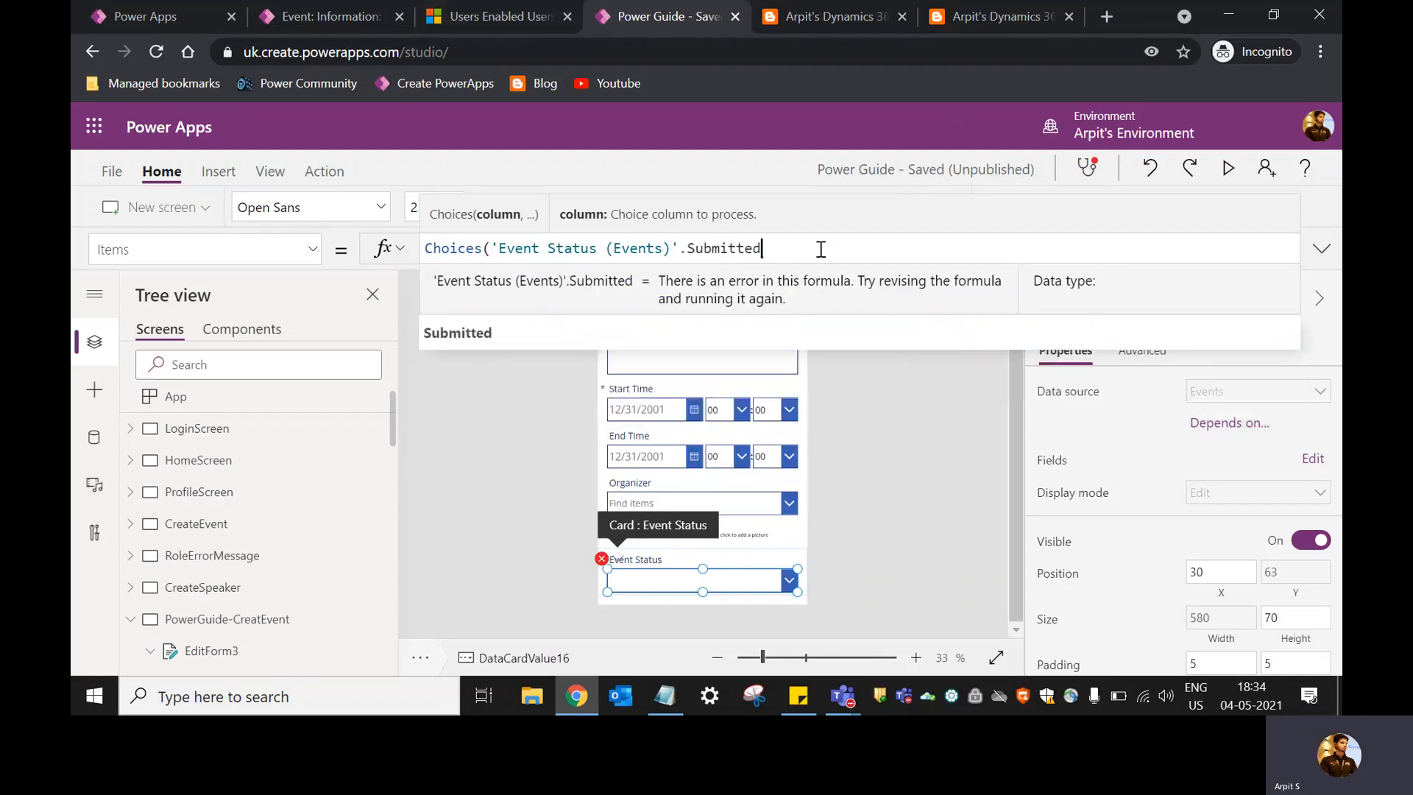
key(Home)
text(0)
key(BackSpace)
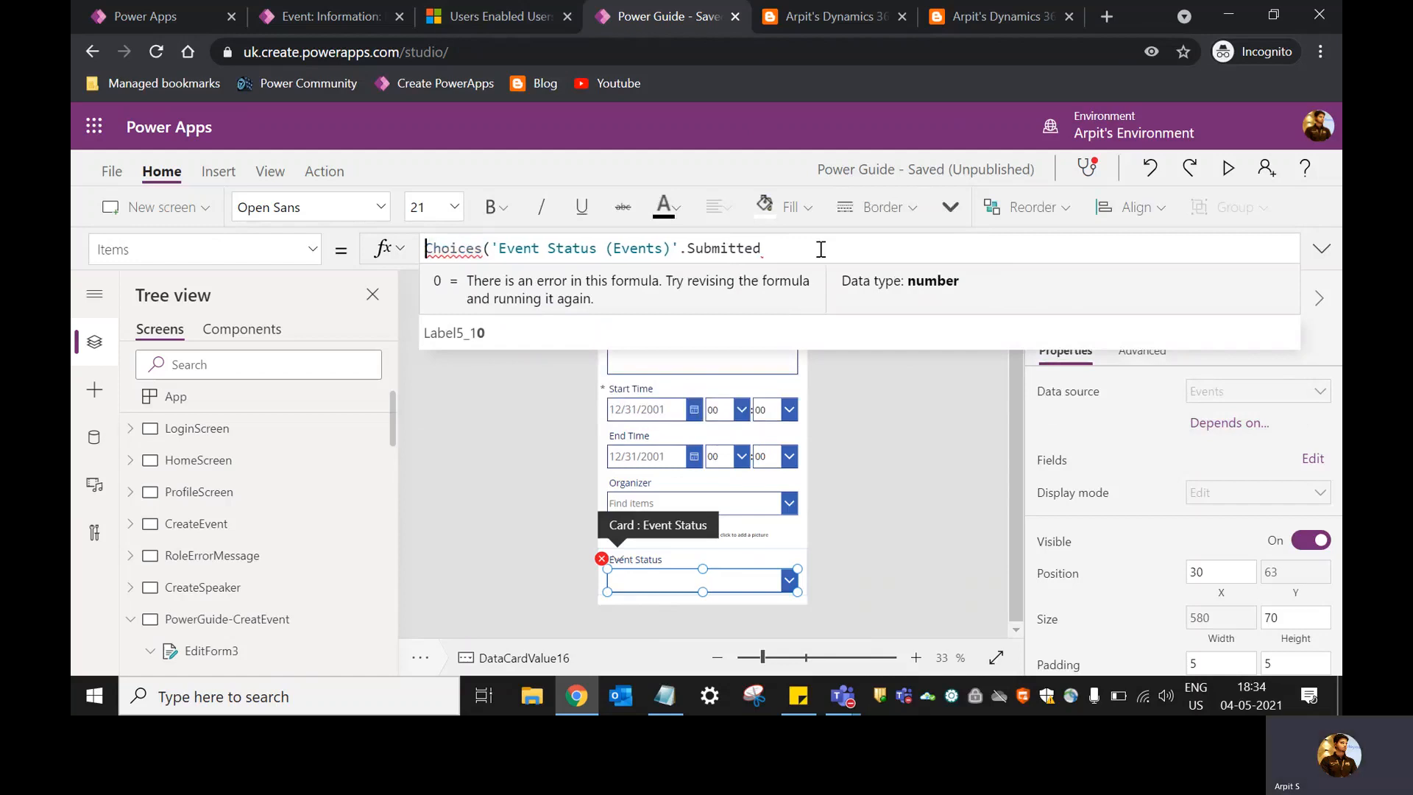
click(806, 252)
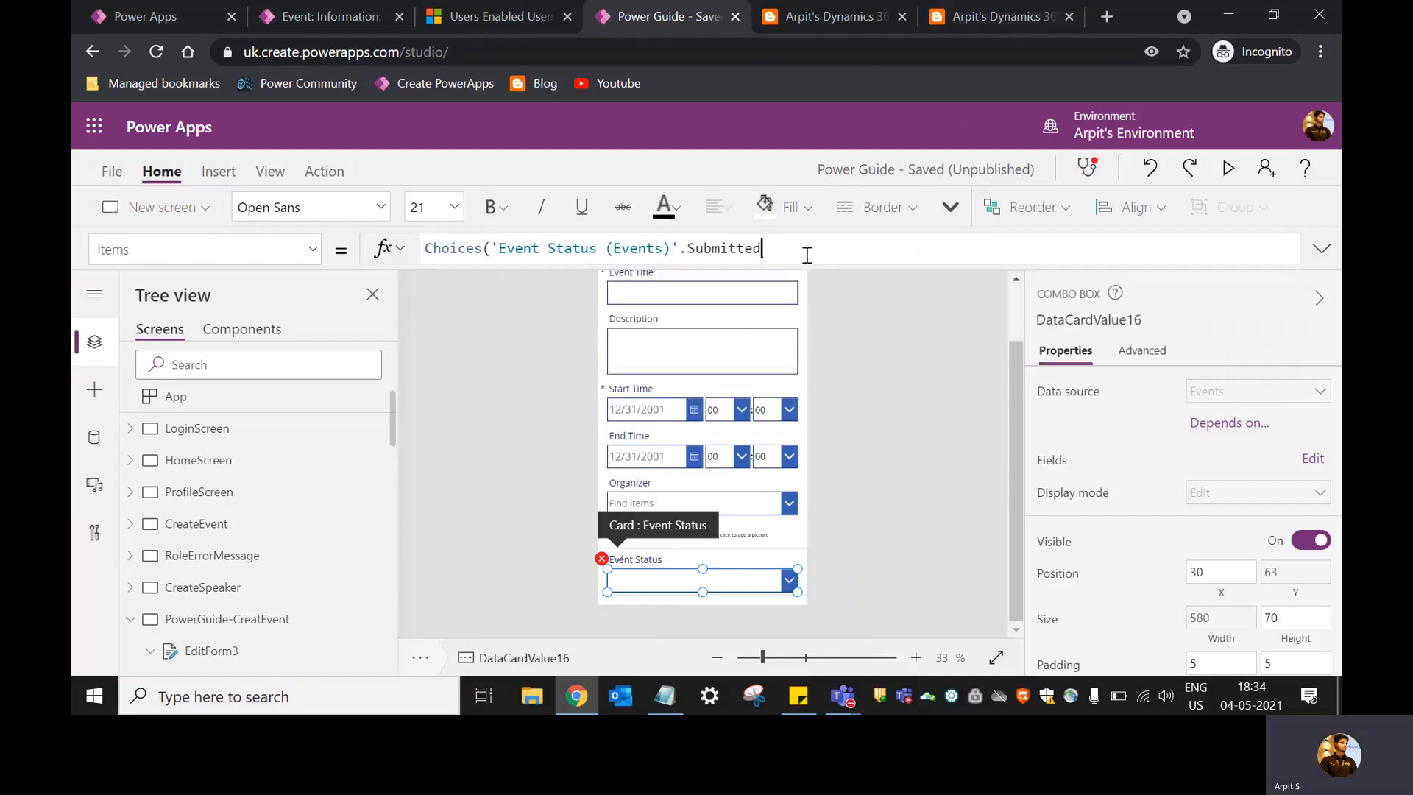
text())
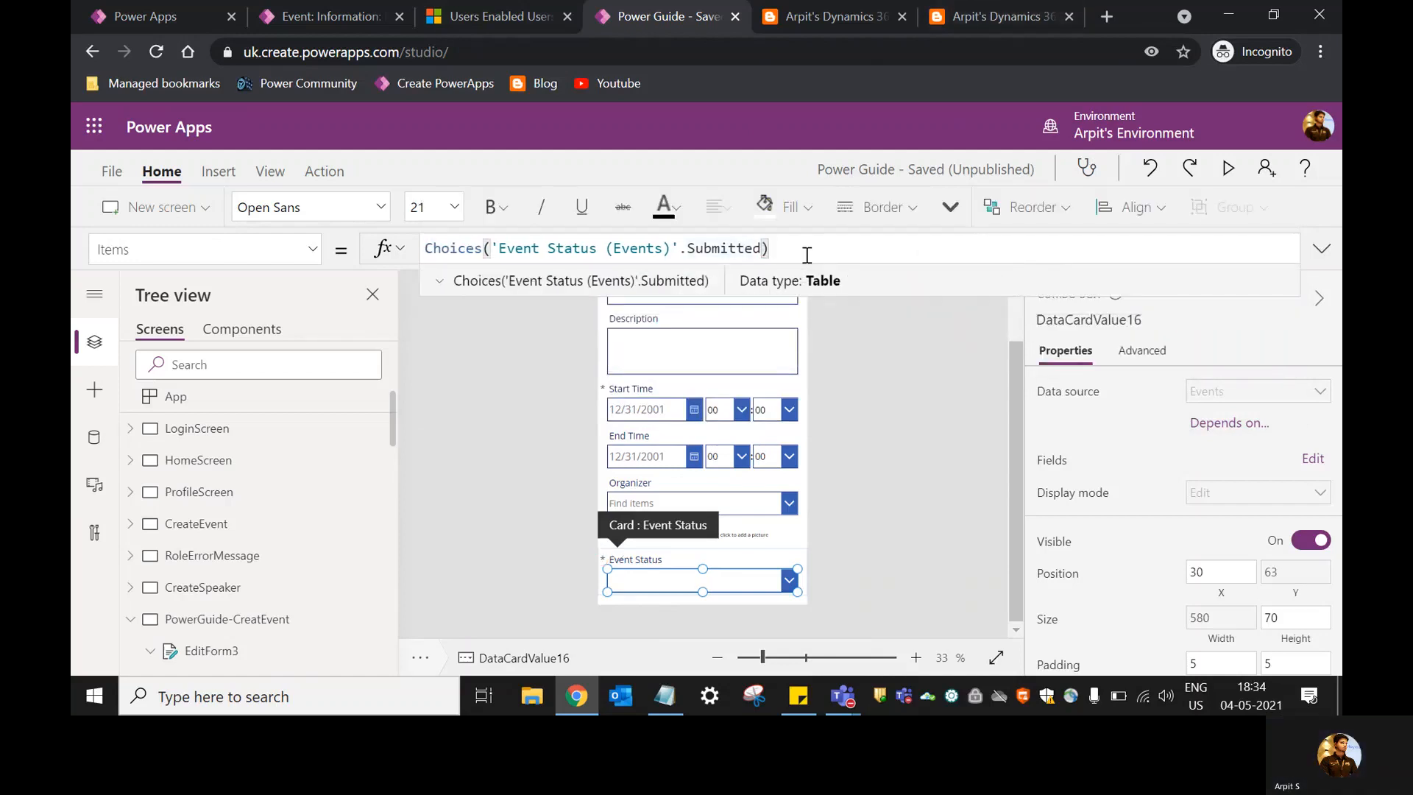
click(864, 502)
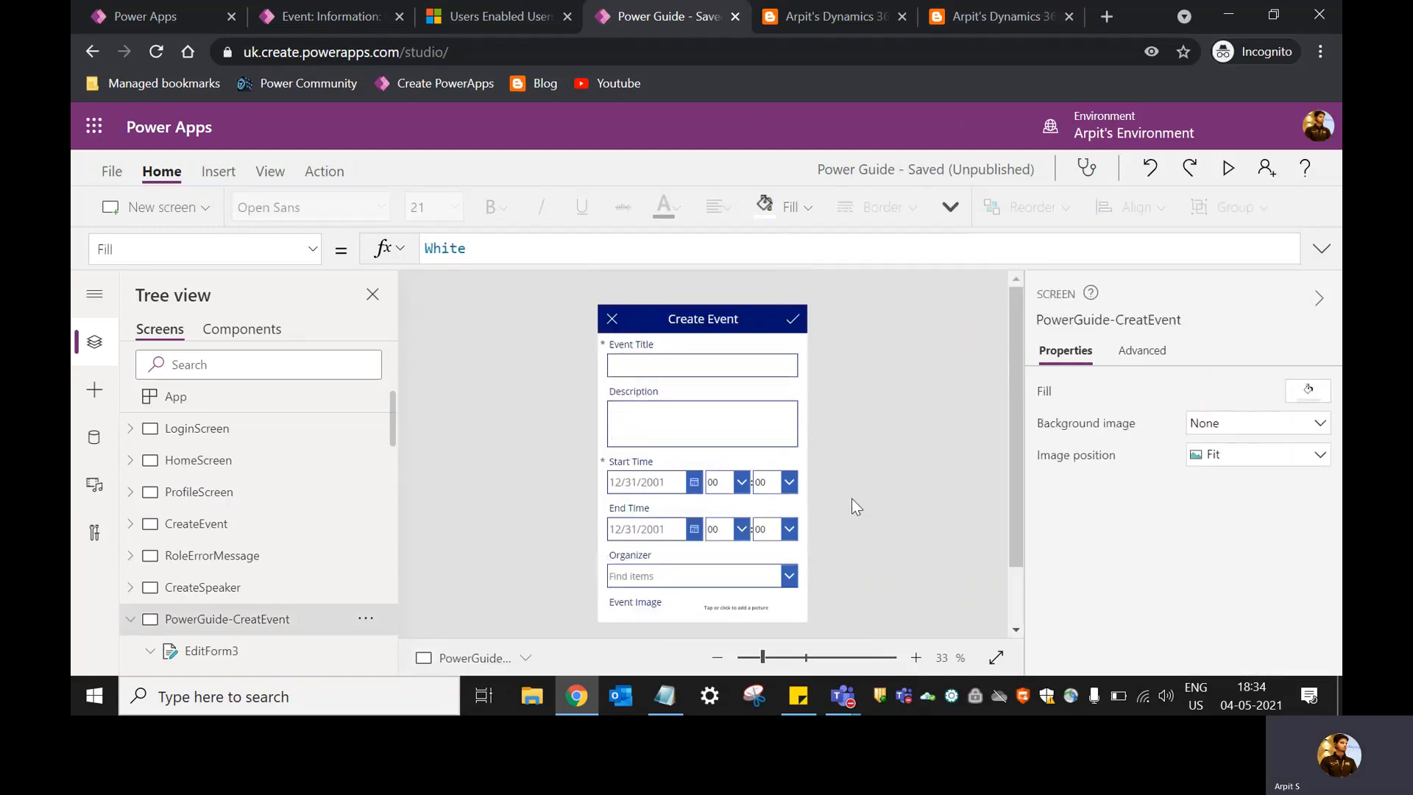